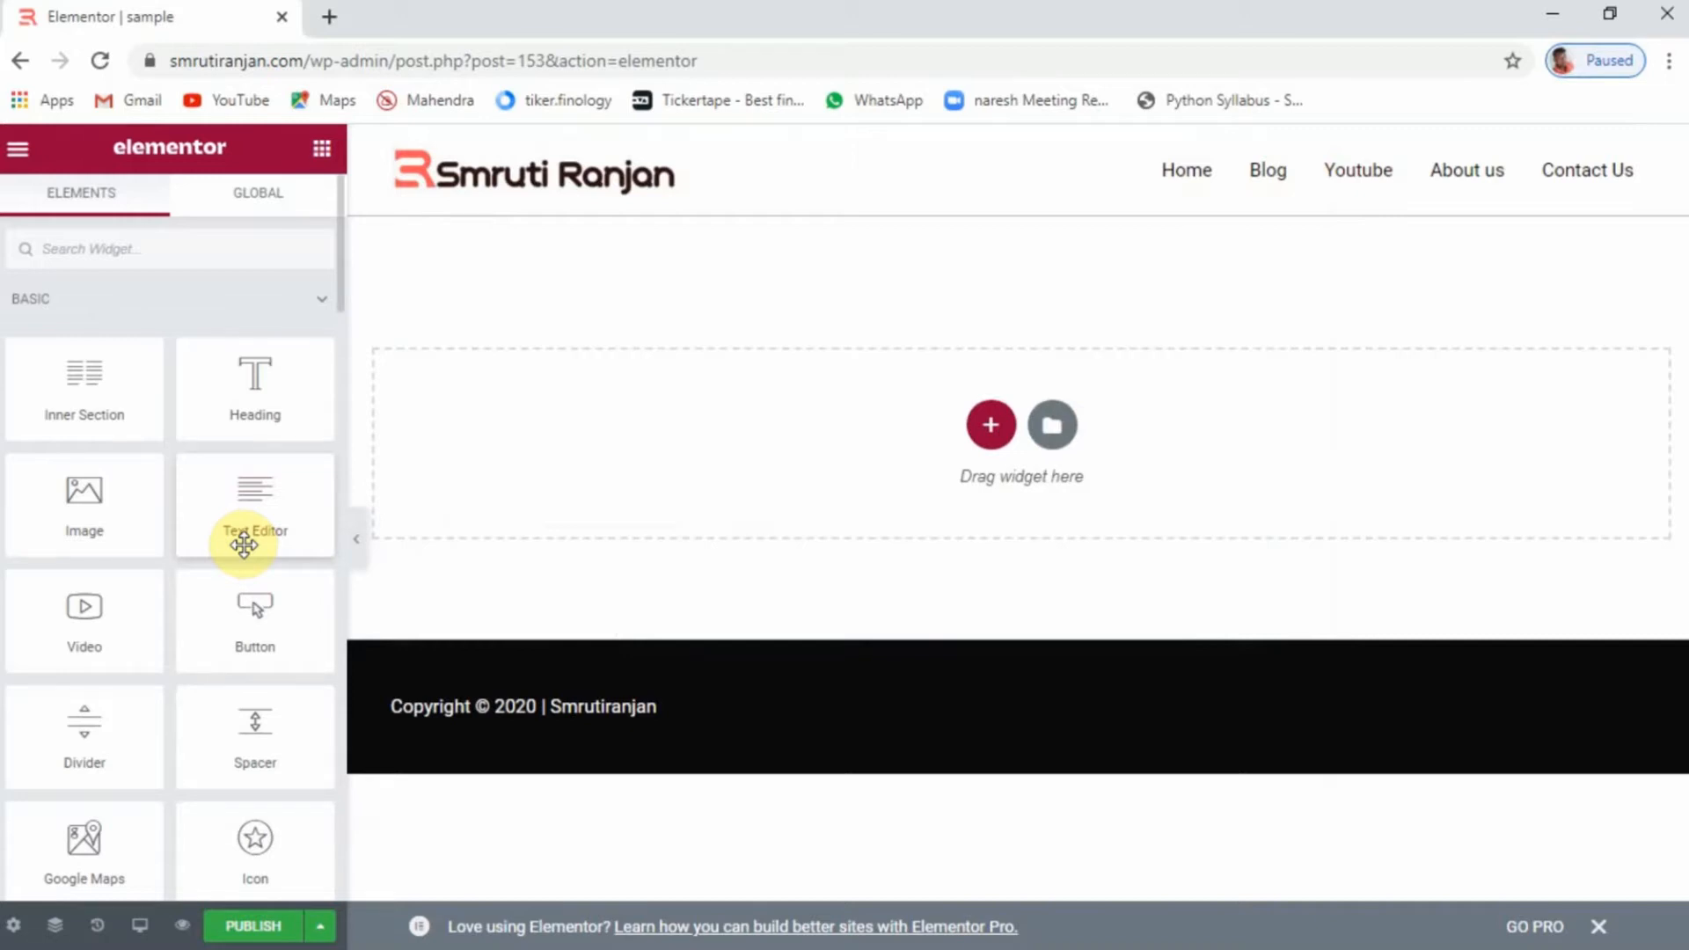
Add a single-column section to the page and open its column settings and its section settings
click(990, 426)
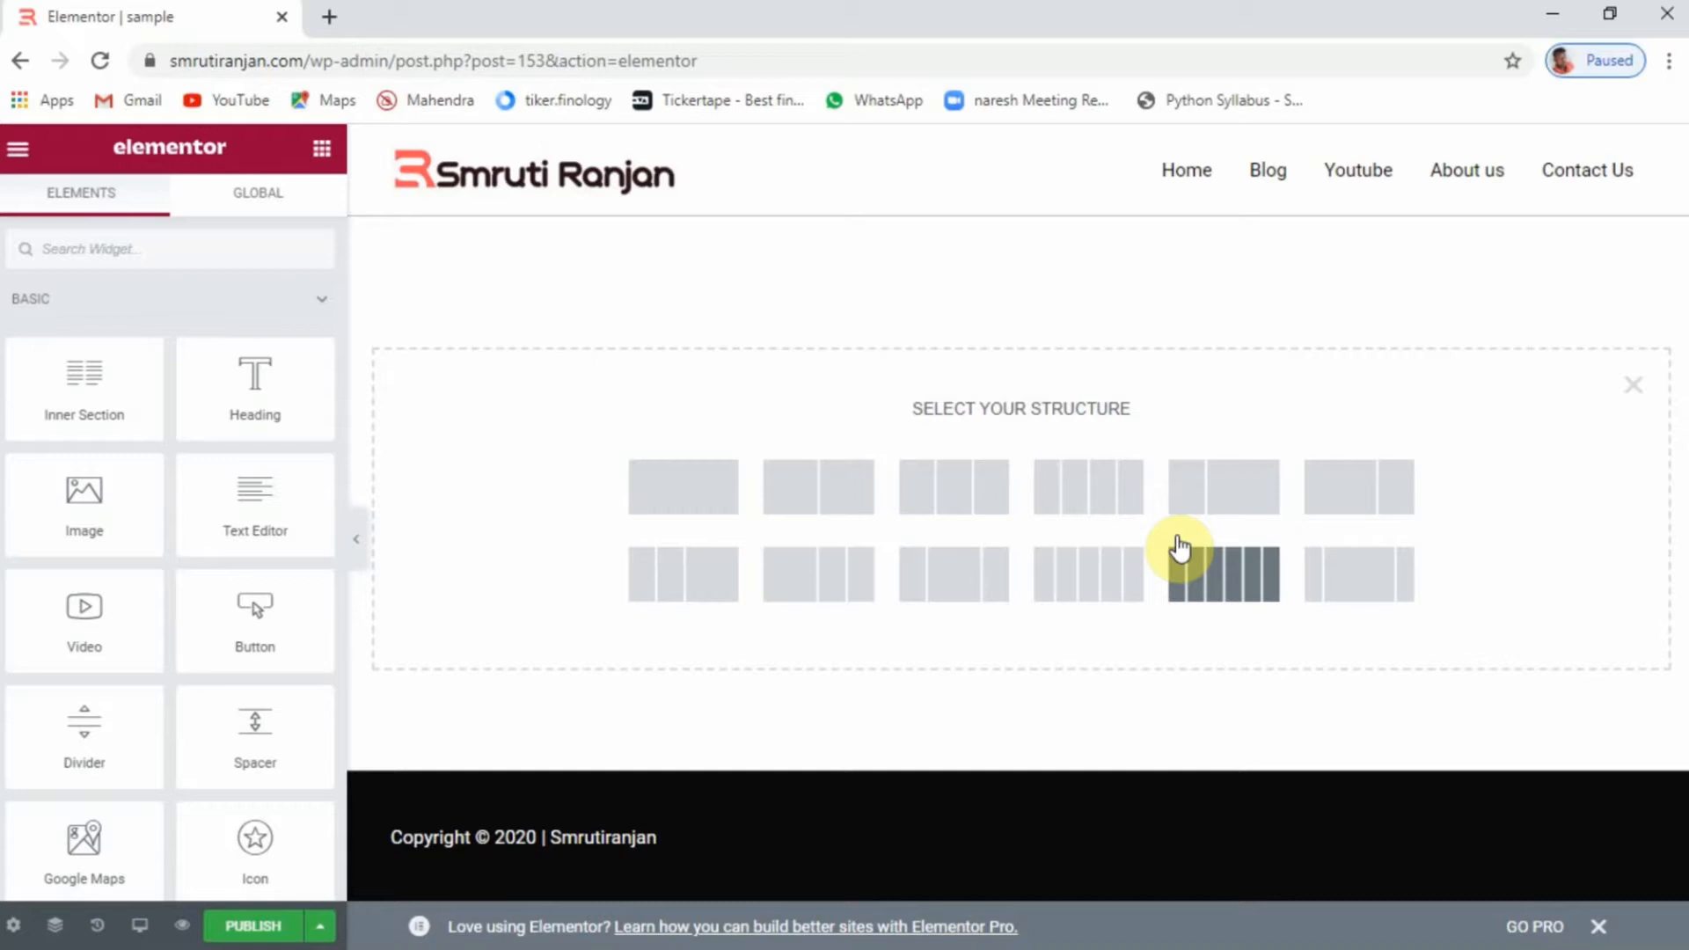
click(676, 515)
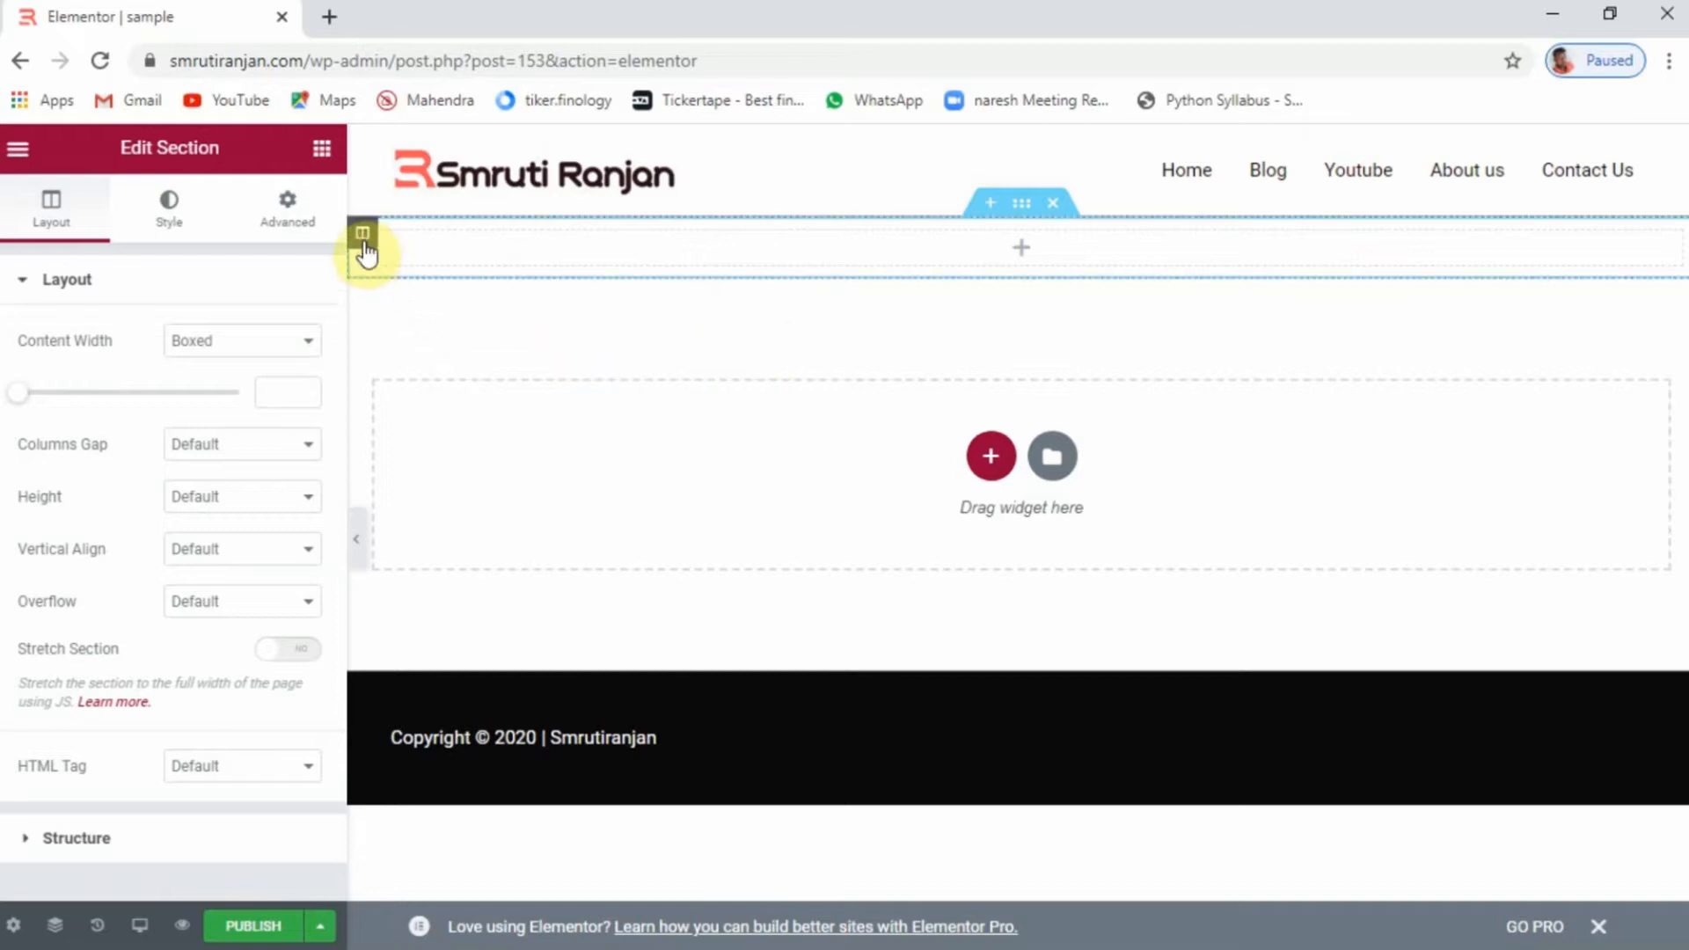
click(364, 246)
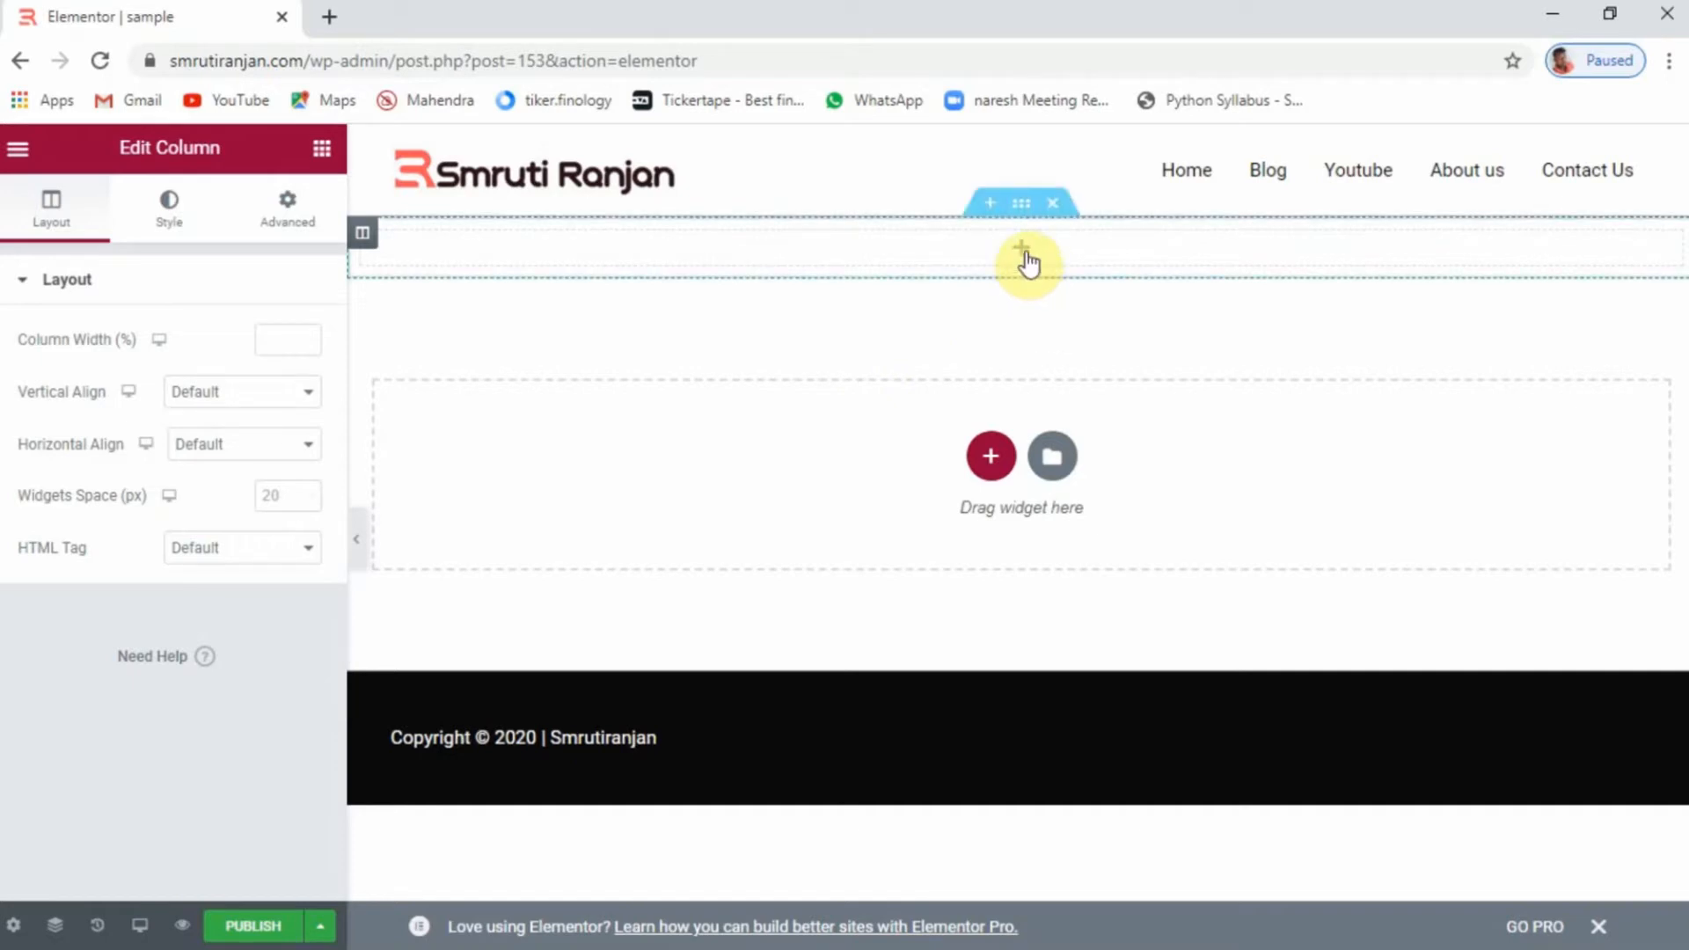
click(1022, 204)
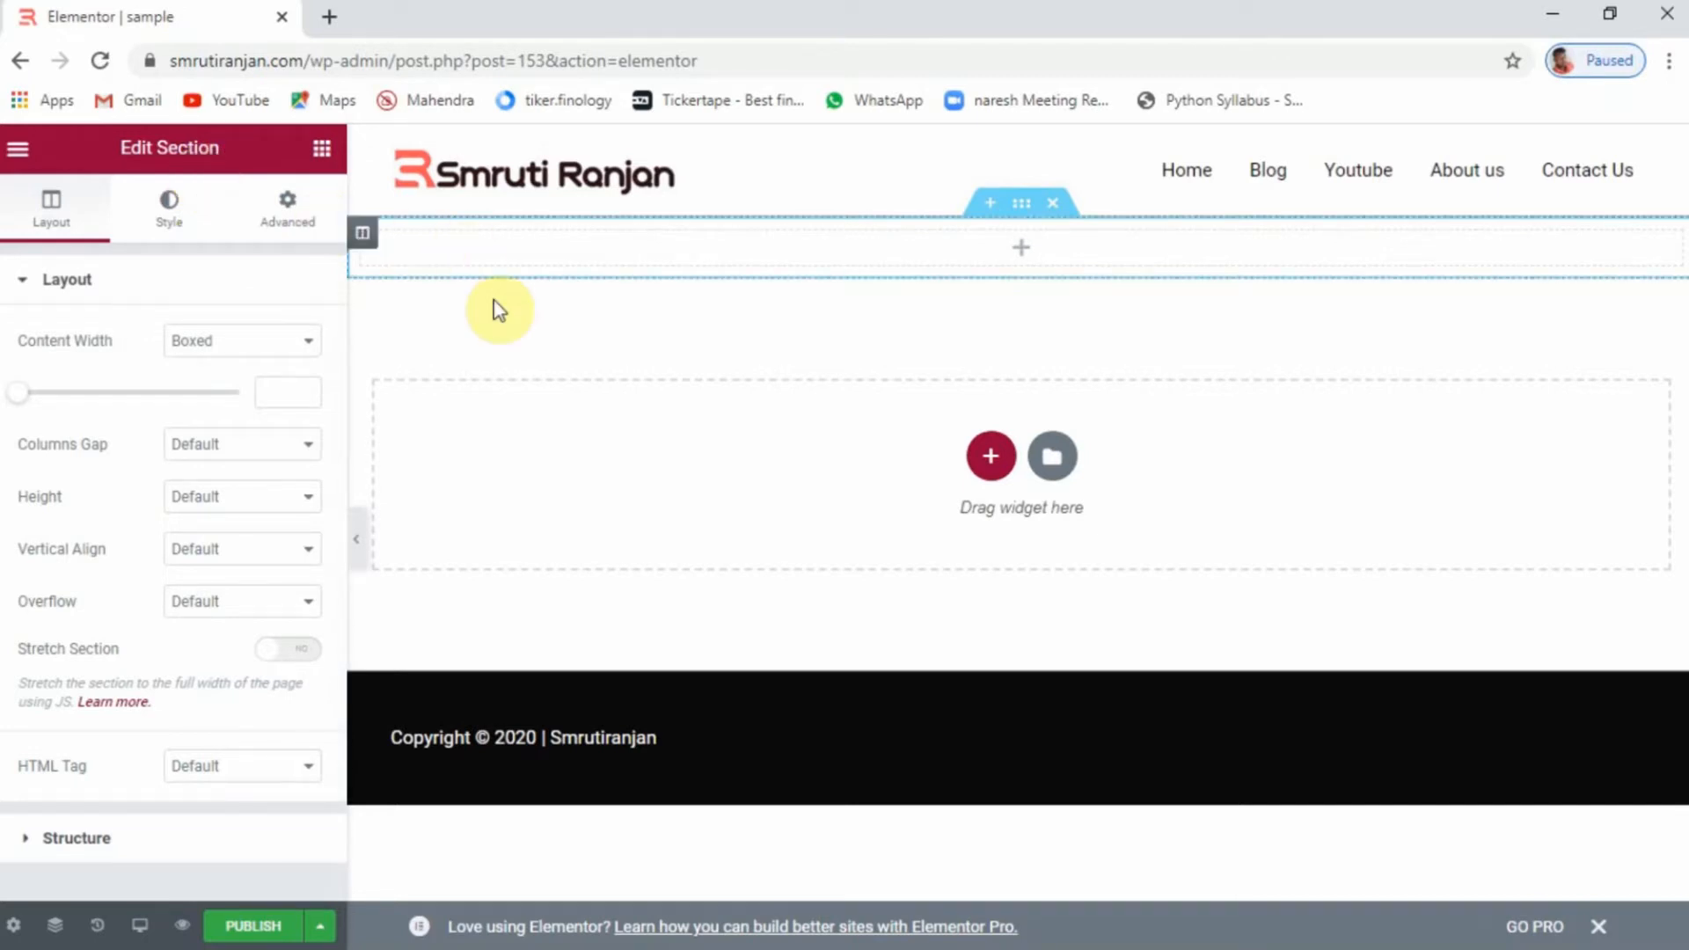
Add a second column to the section and widen it to about 58% of the width
right_click(366, 243)
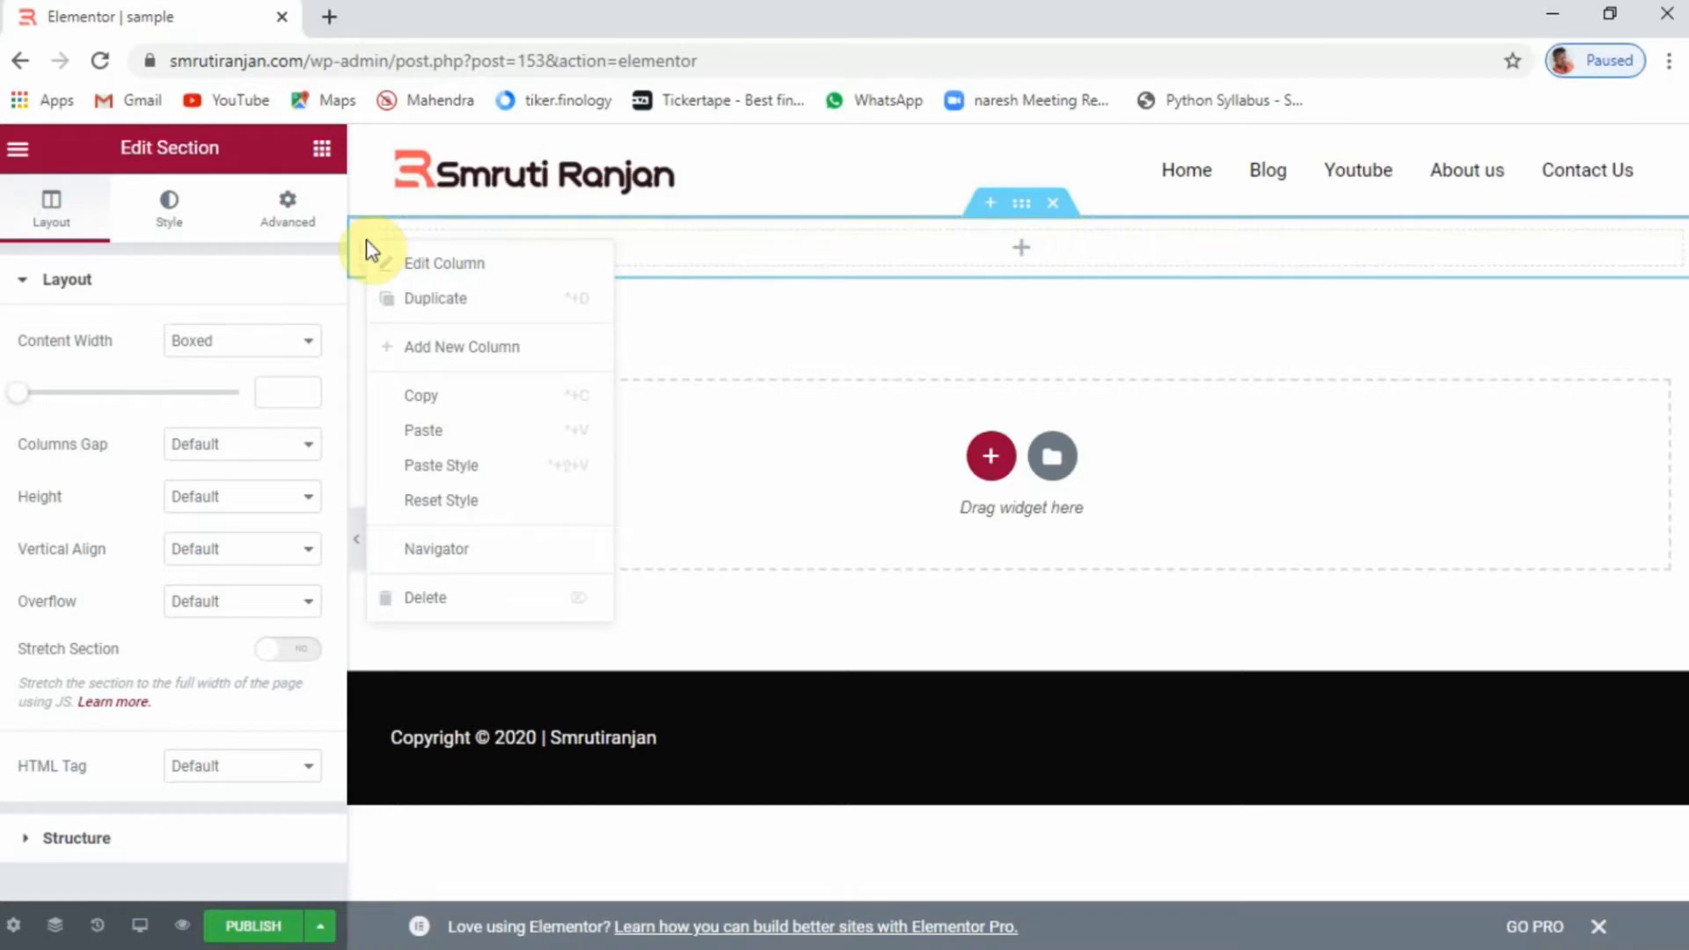
click(469, 349)
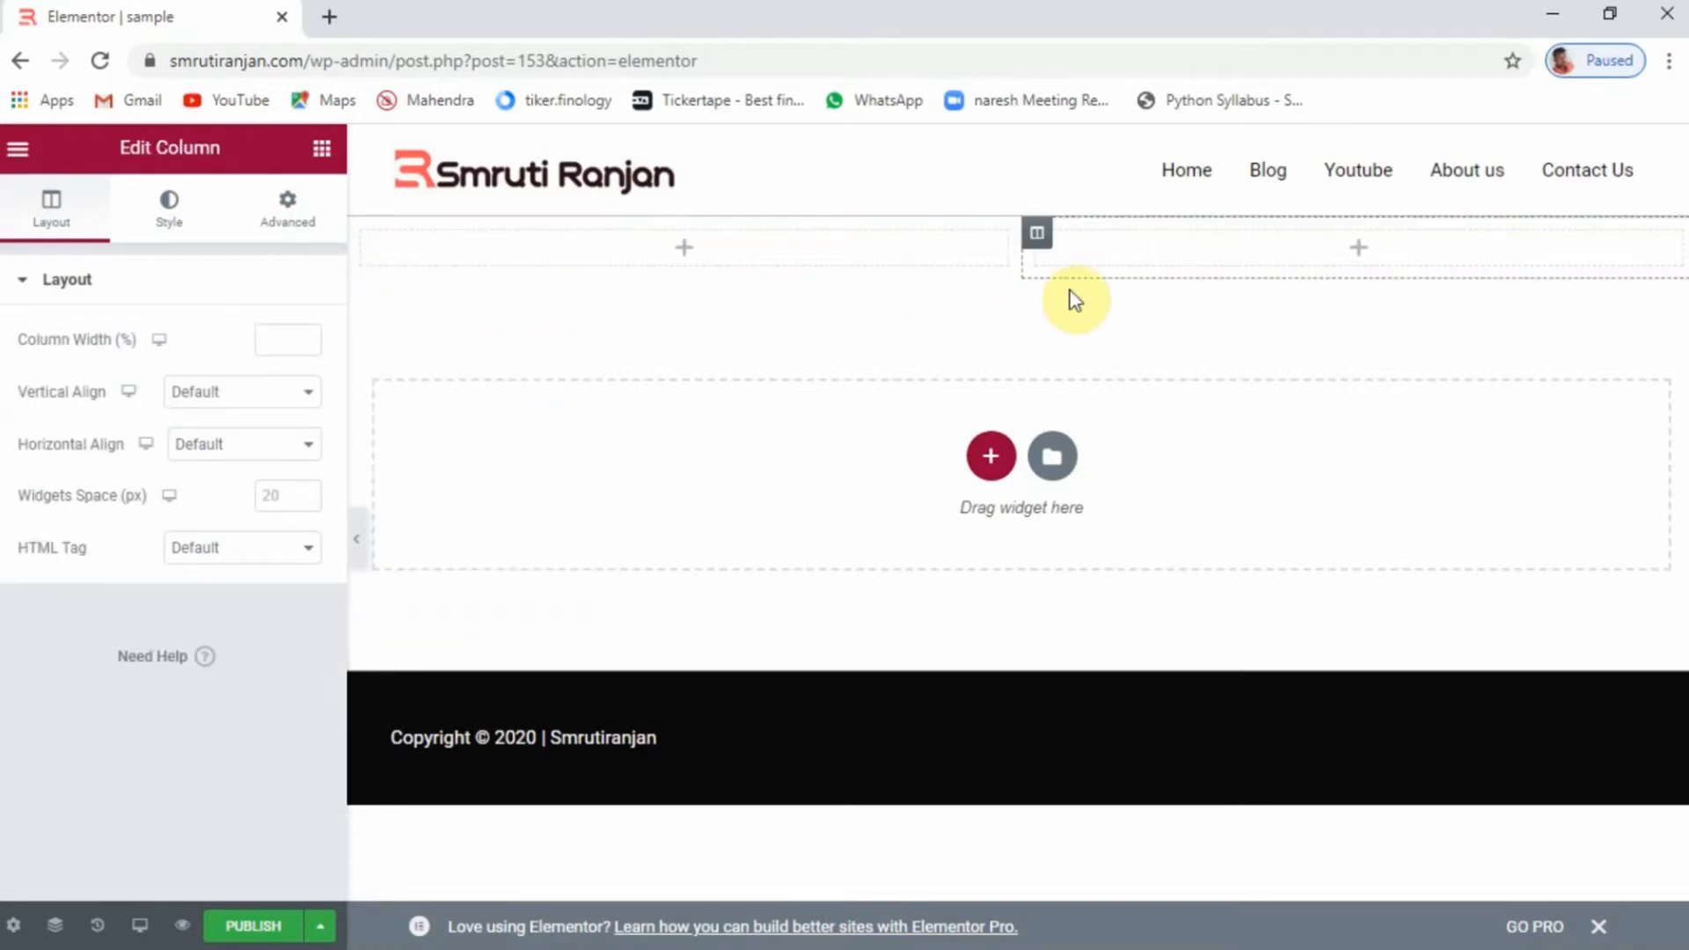
drag(1021, 247, 897, 280)
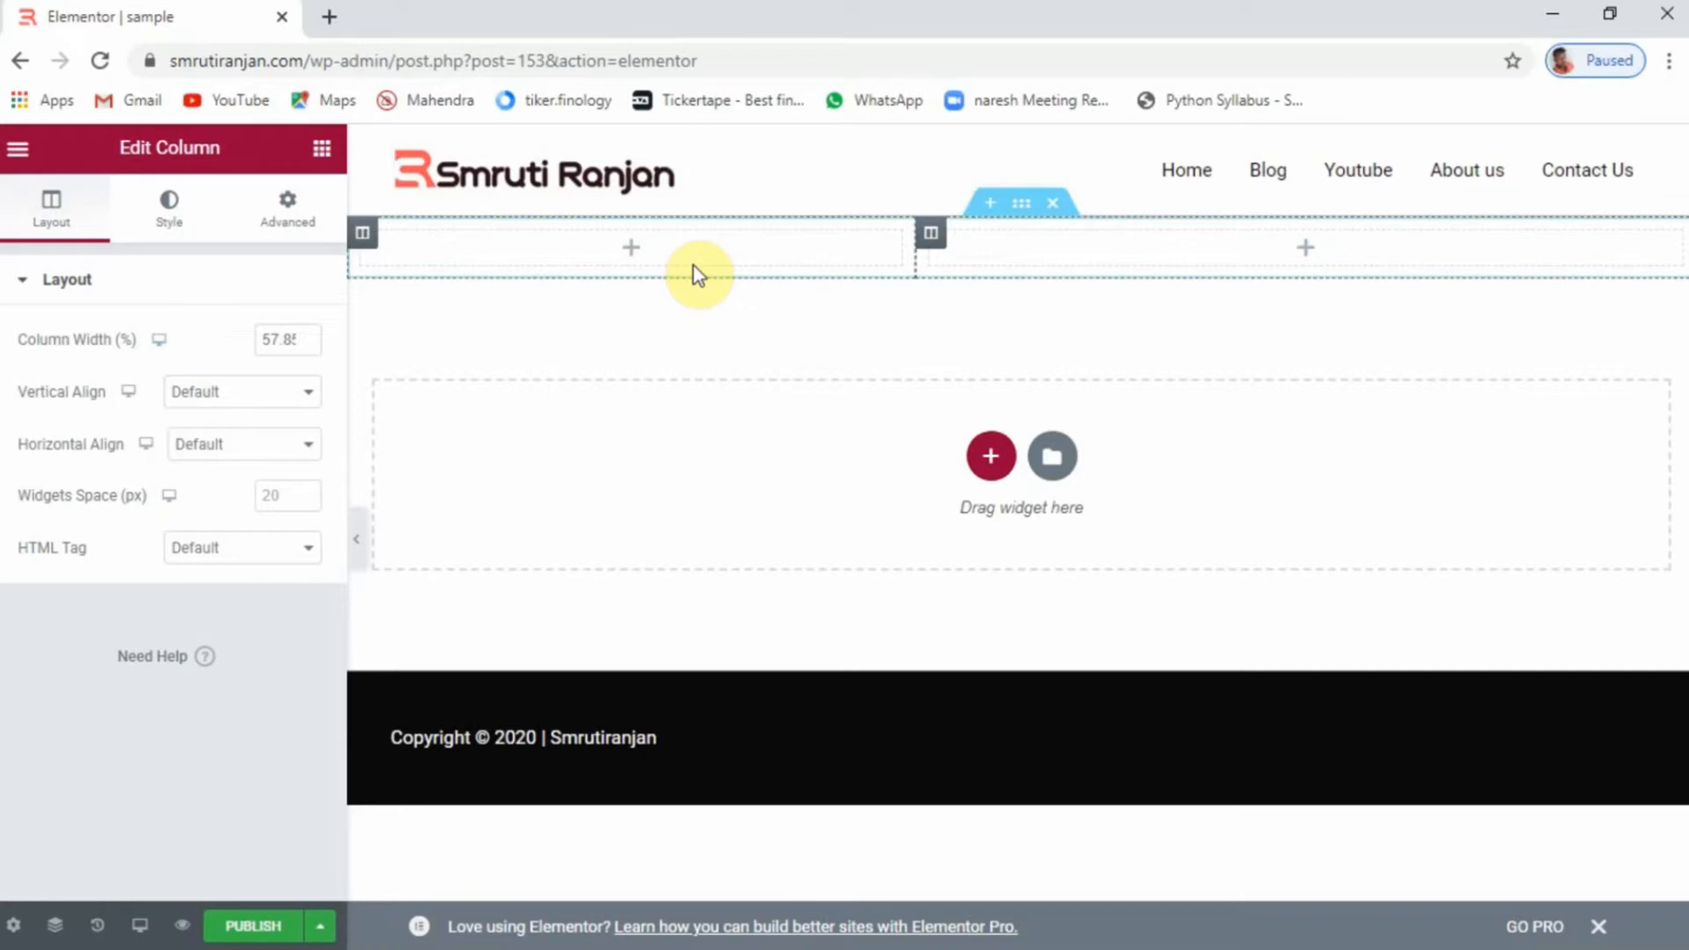
Delete the second column from the section
right_click(938, 253)
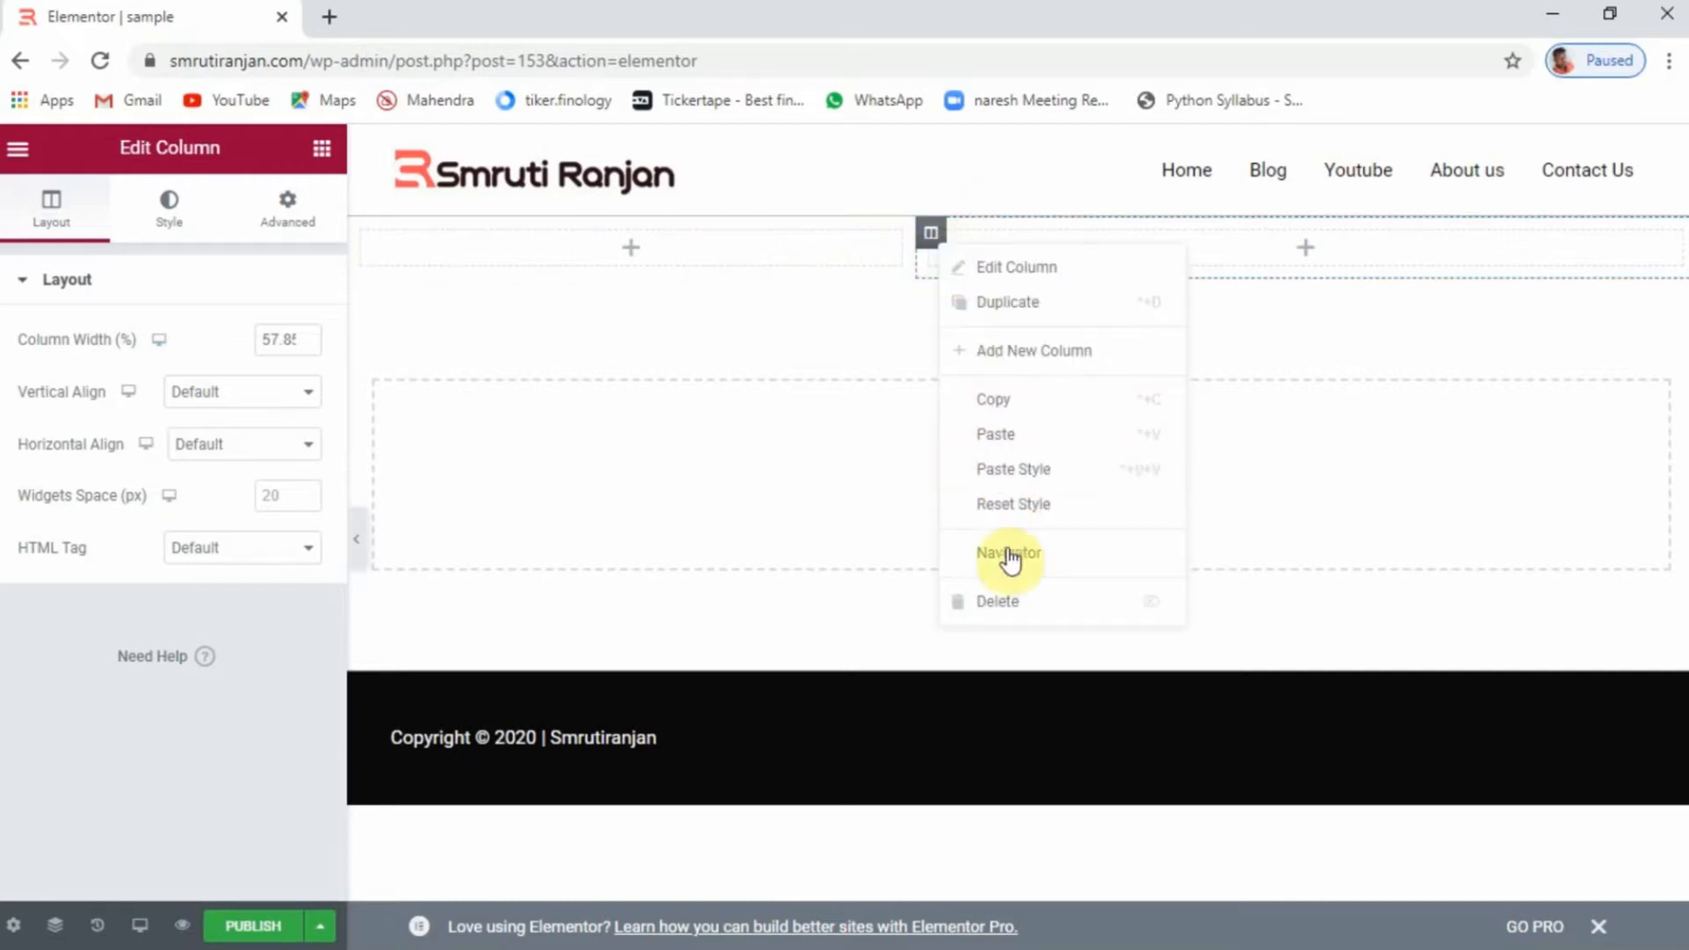
click(1019, 601)
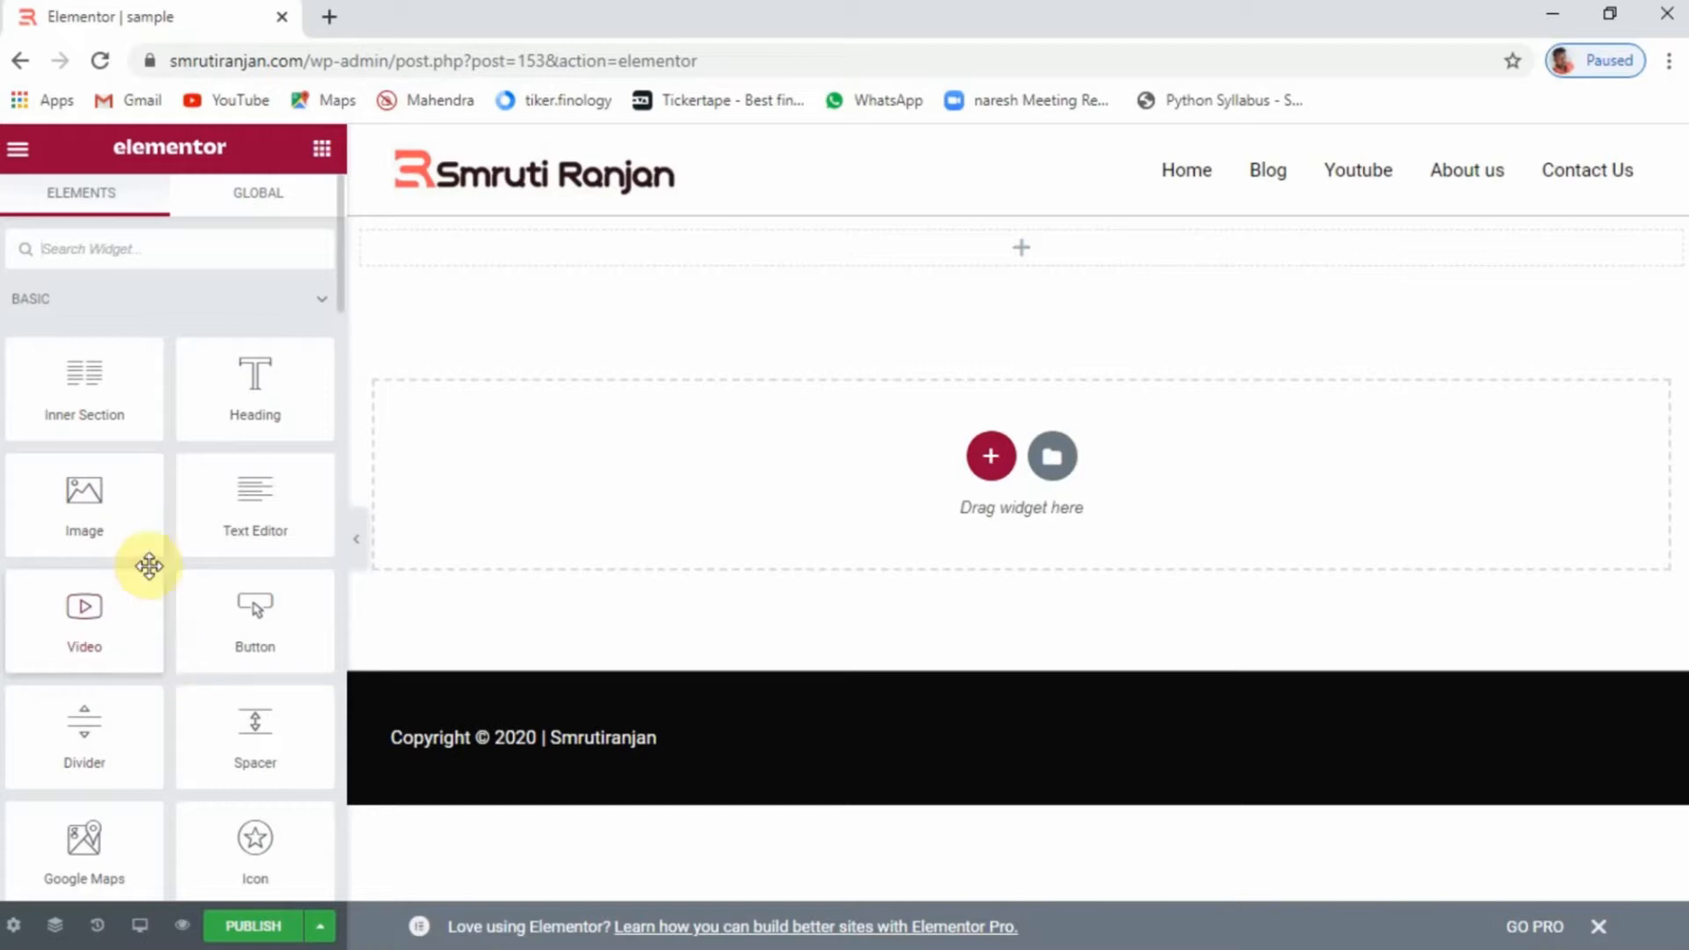
Add a Heading widget to the section's empty column
drag(194, 424, 908, 244)
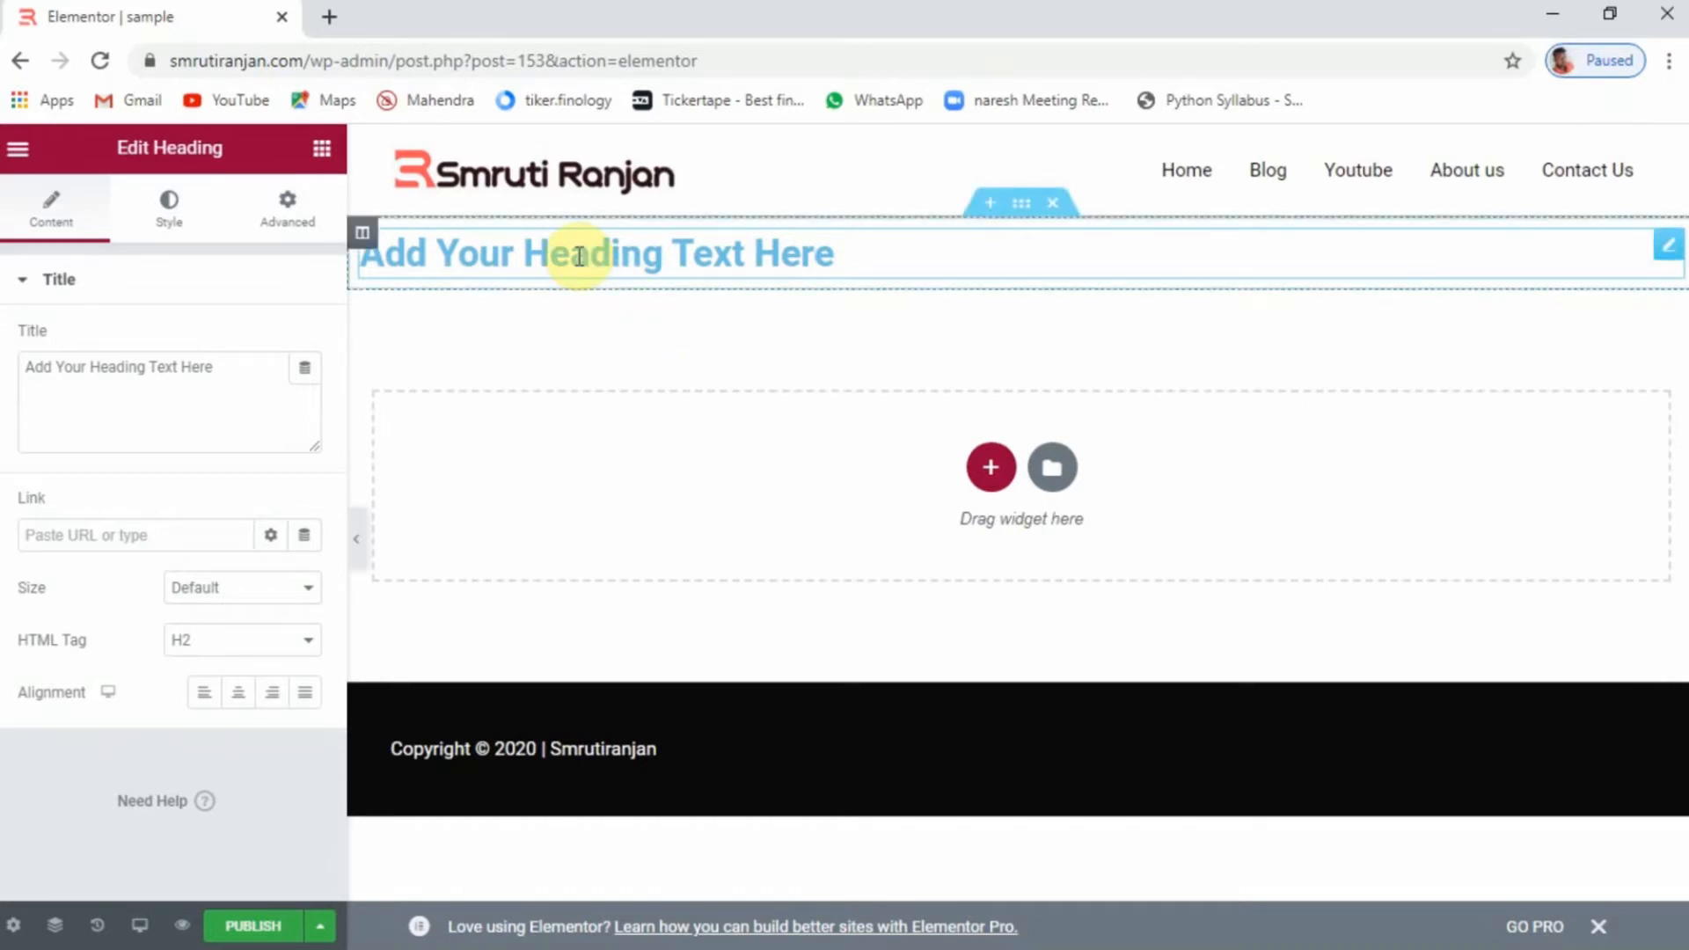
right_click(1672, 255)
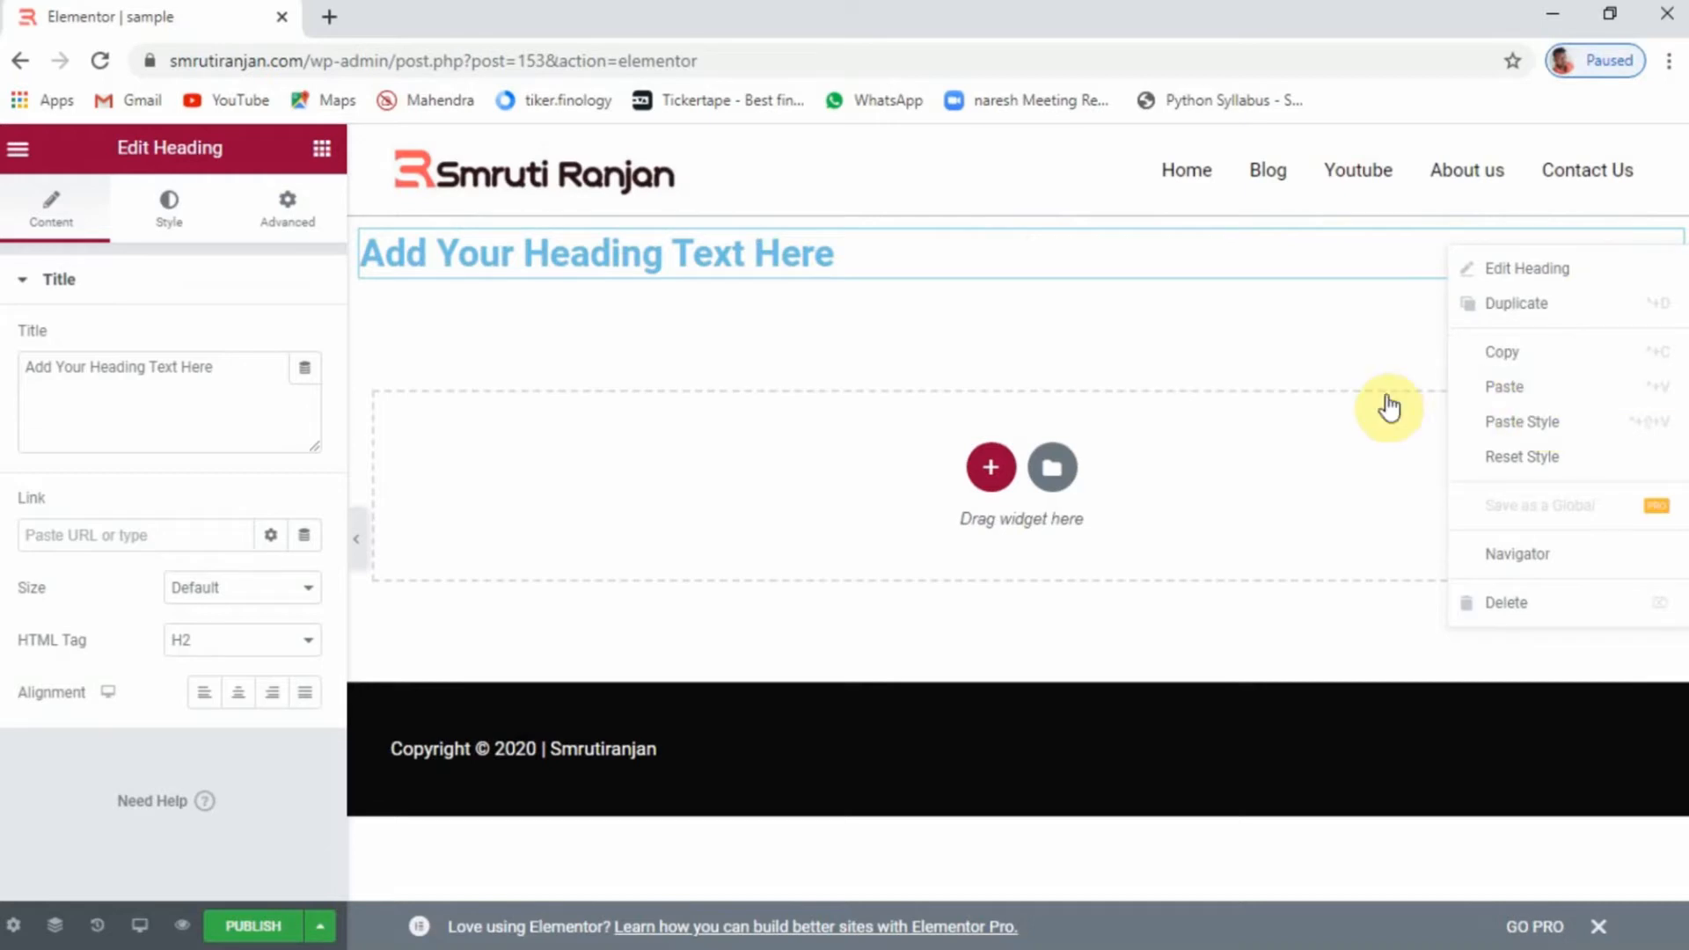
click(1178, 349)
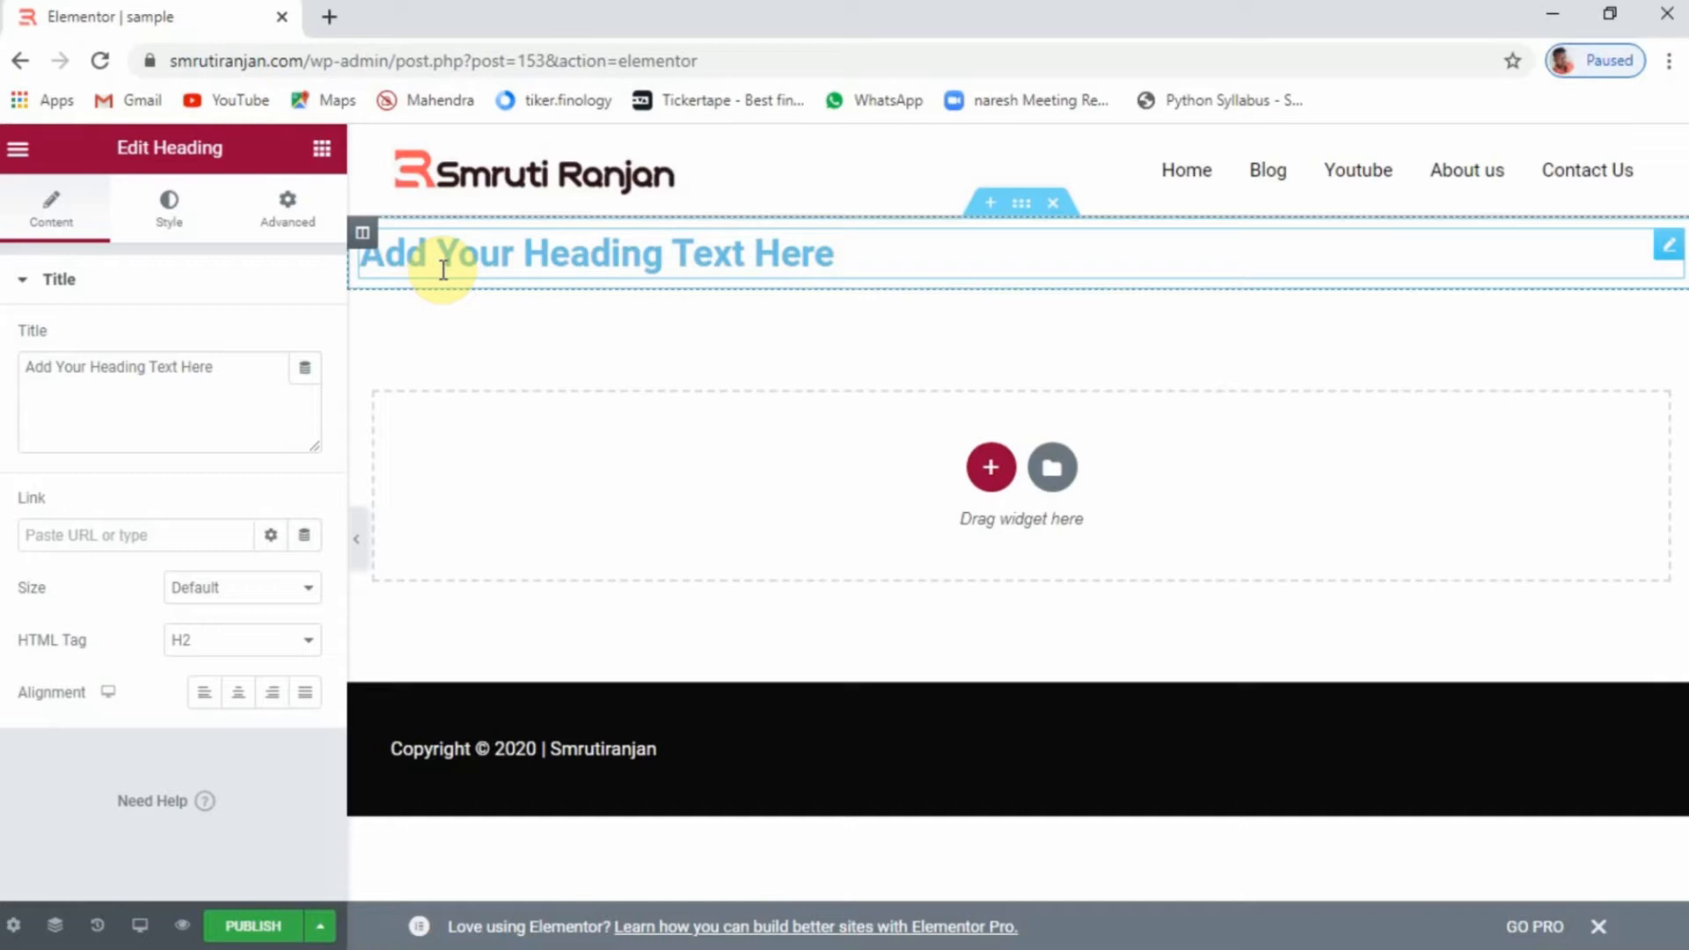
Insert an Inner Section below the heading and inspect the settings of the outer section, the inner section and the outer column
click(322, 151)
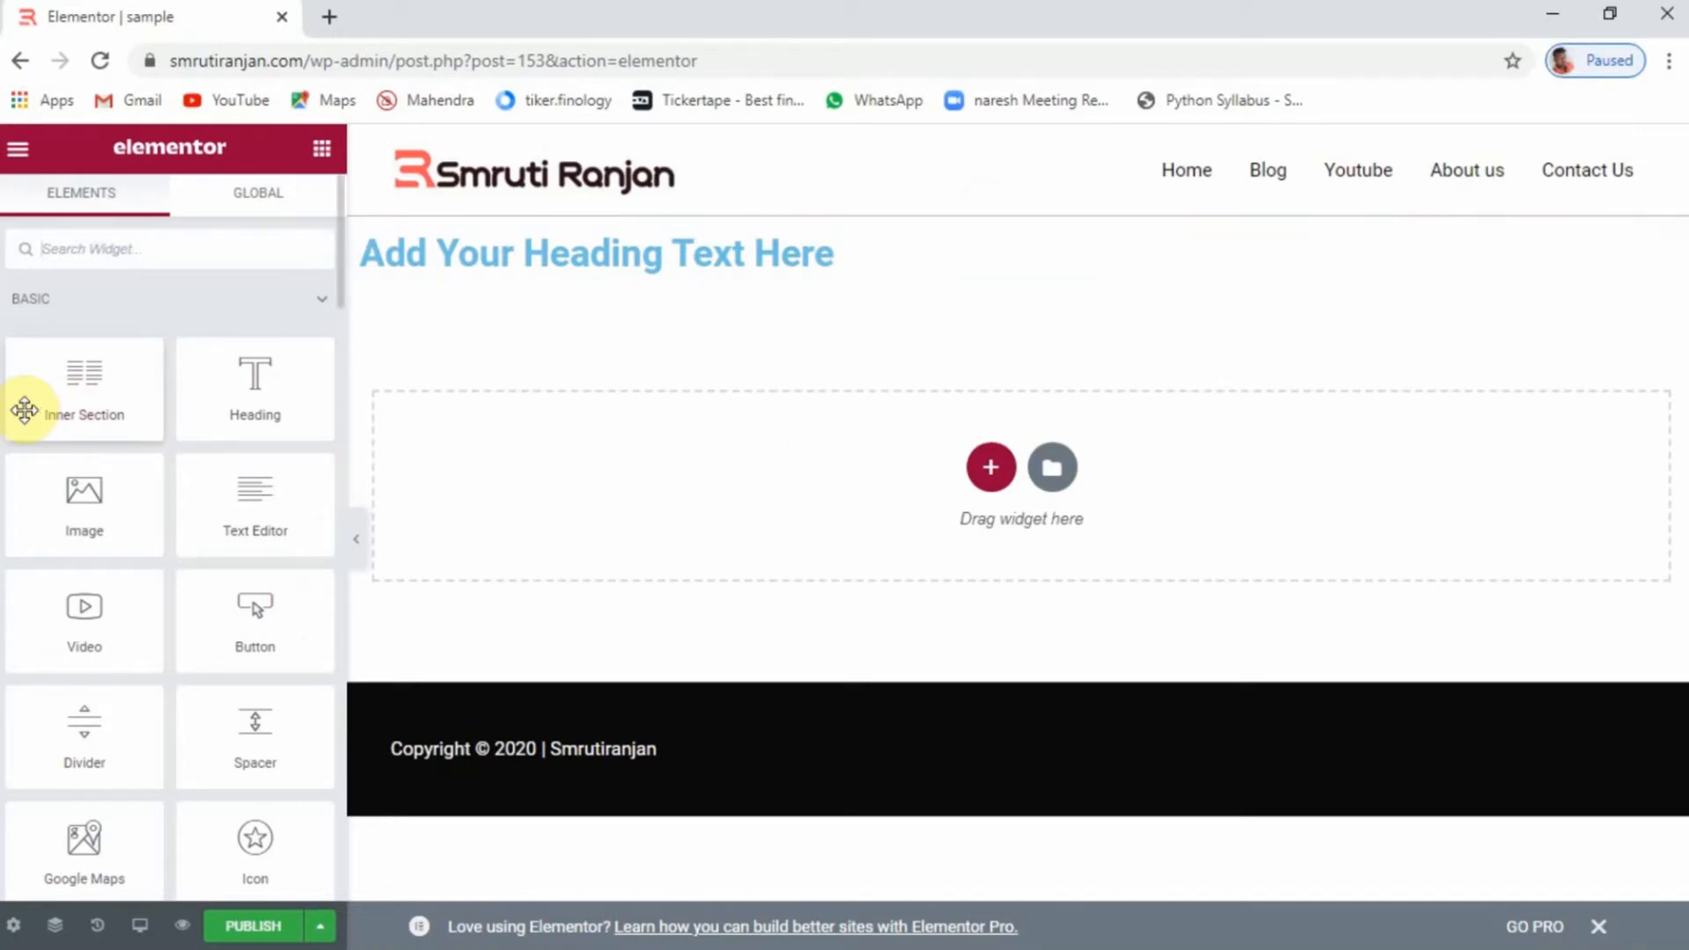
drag(23, 410, 717, 271)
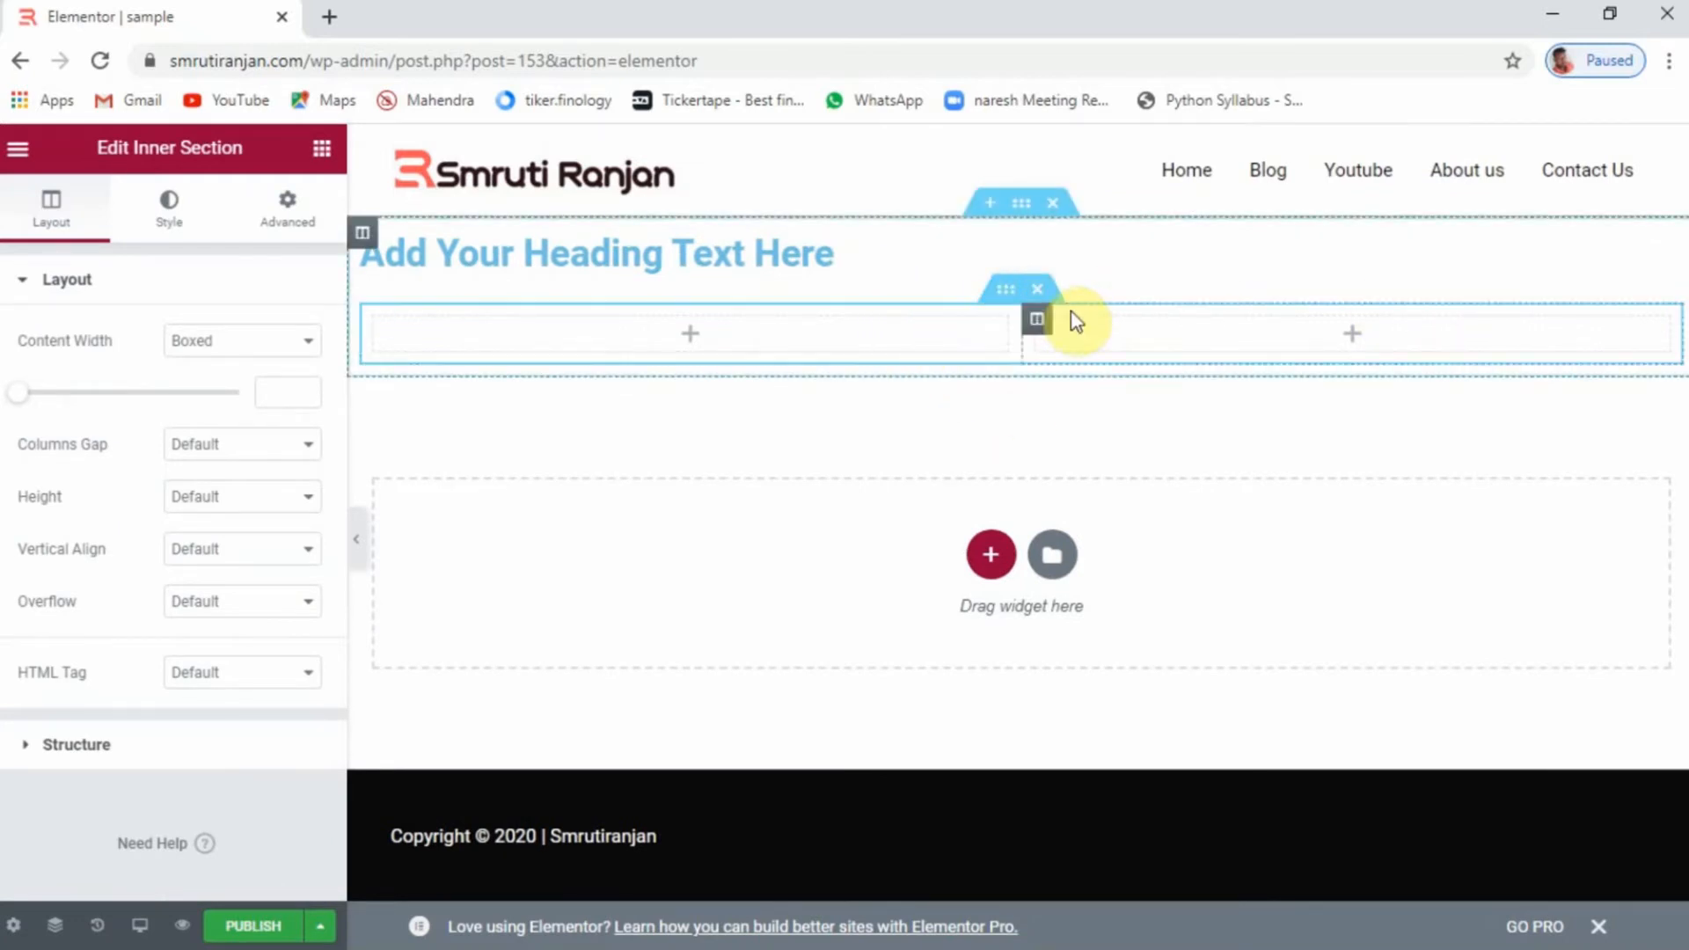
click(1021, 208)
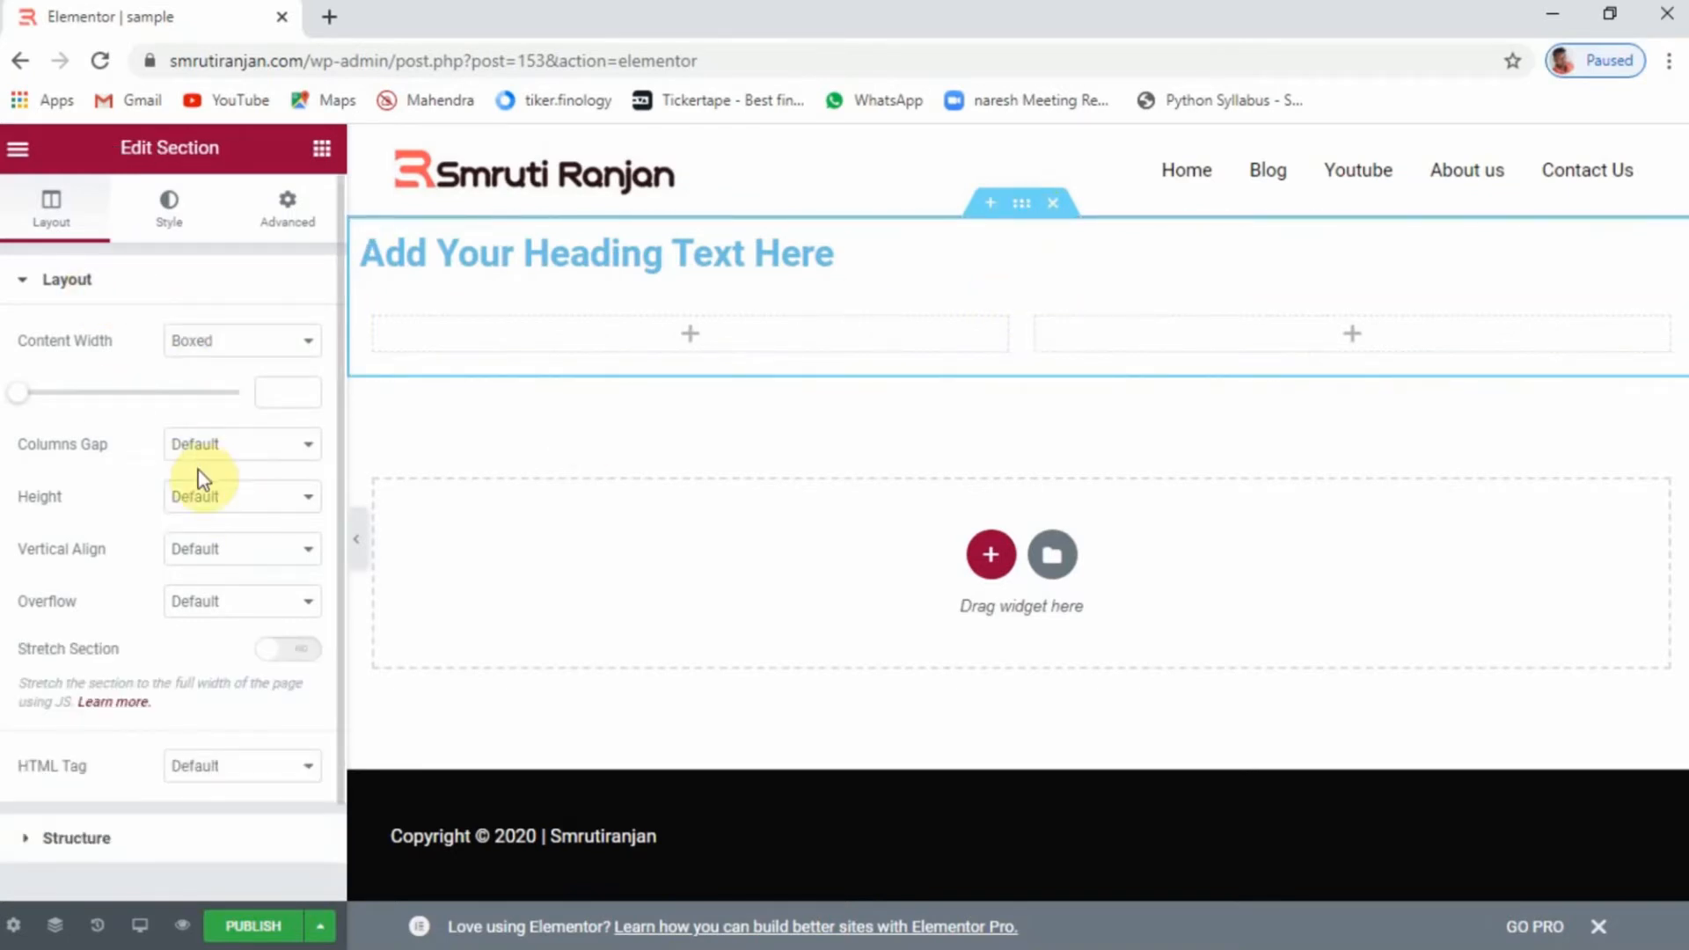
click(1010, 298)
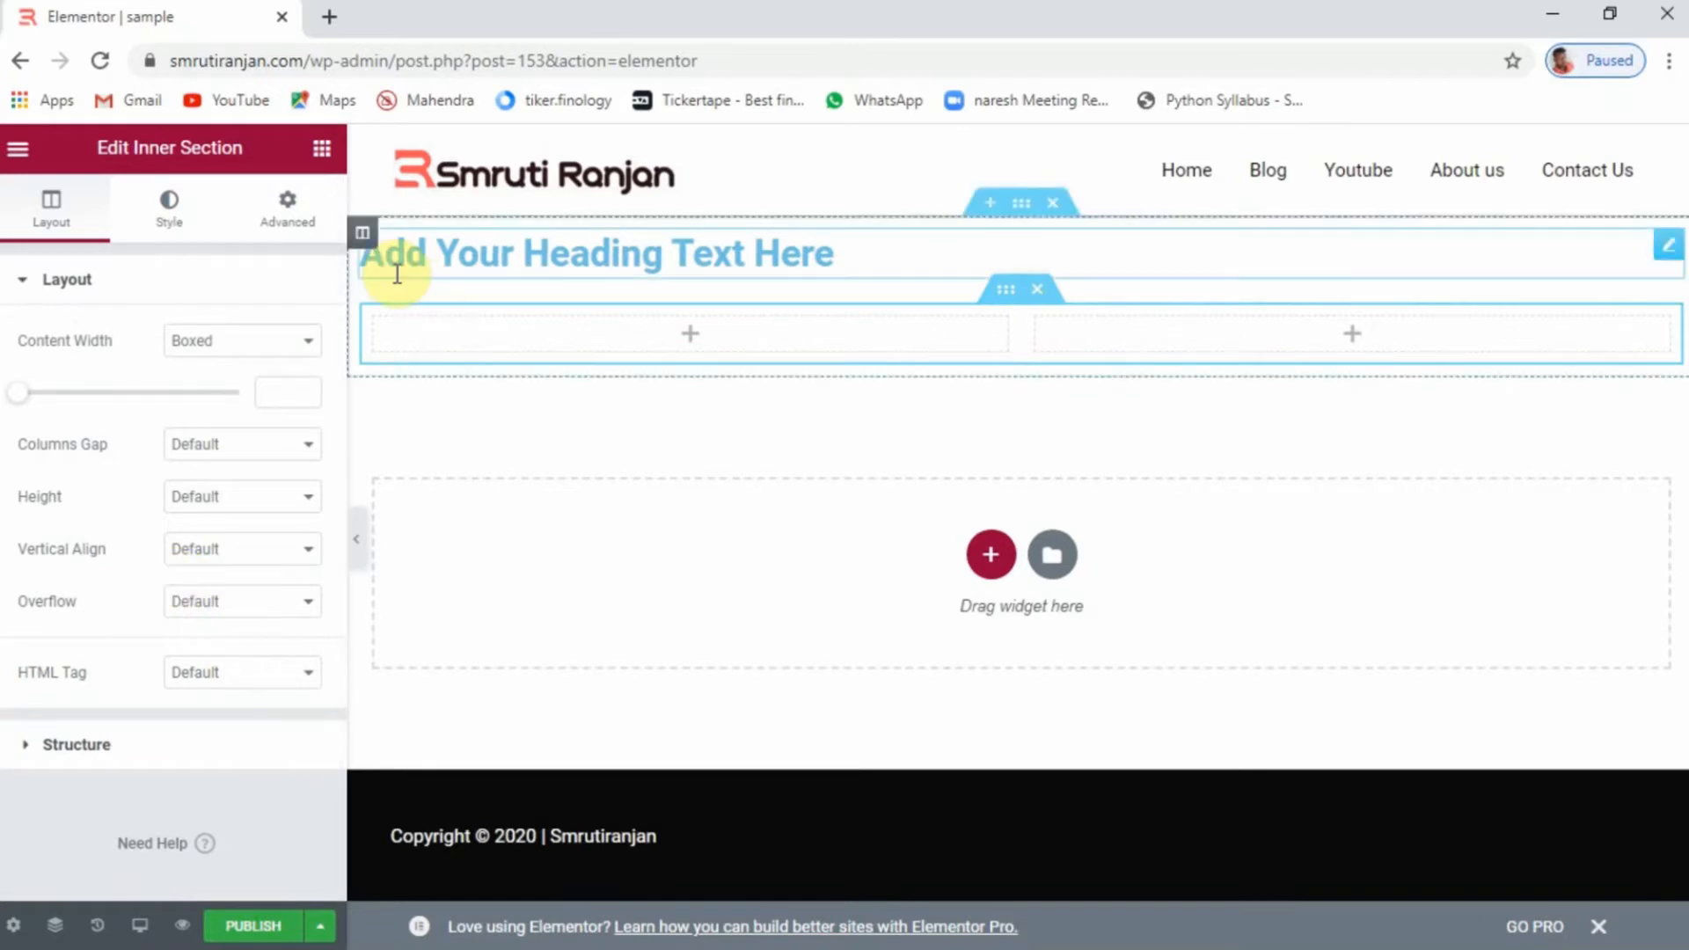
click(362, 234)
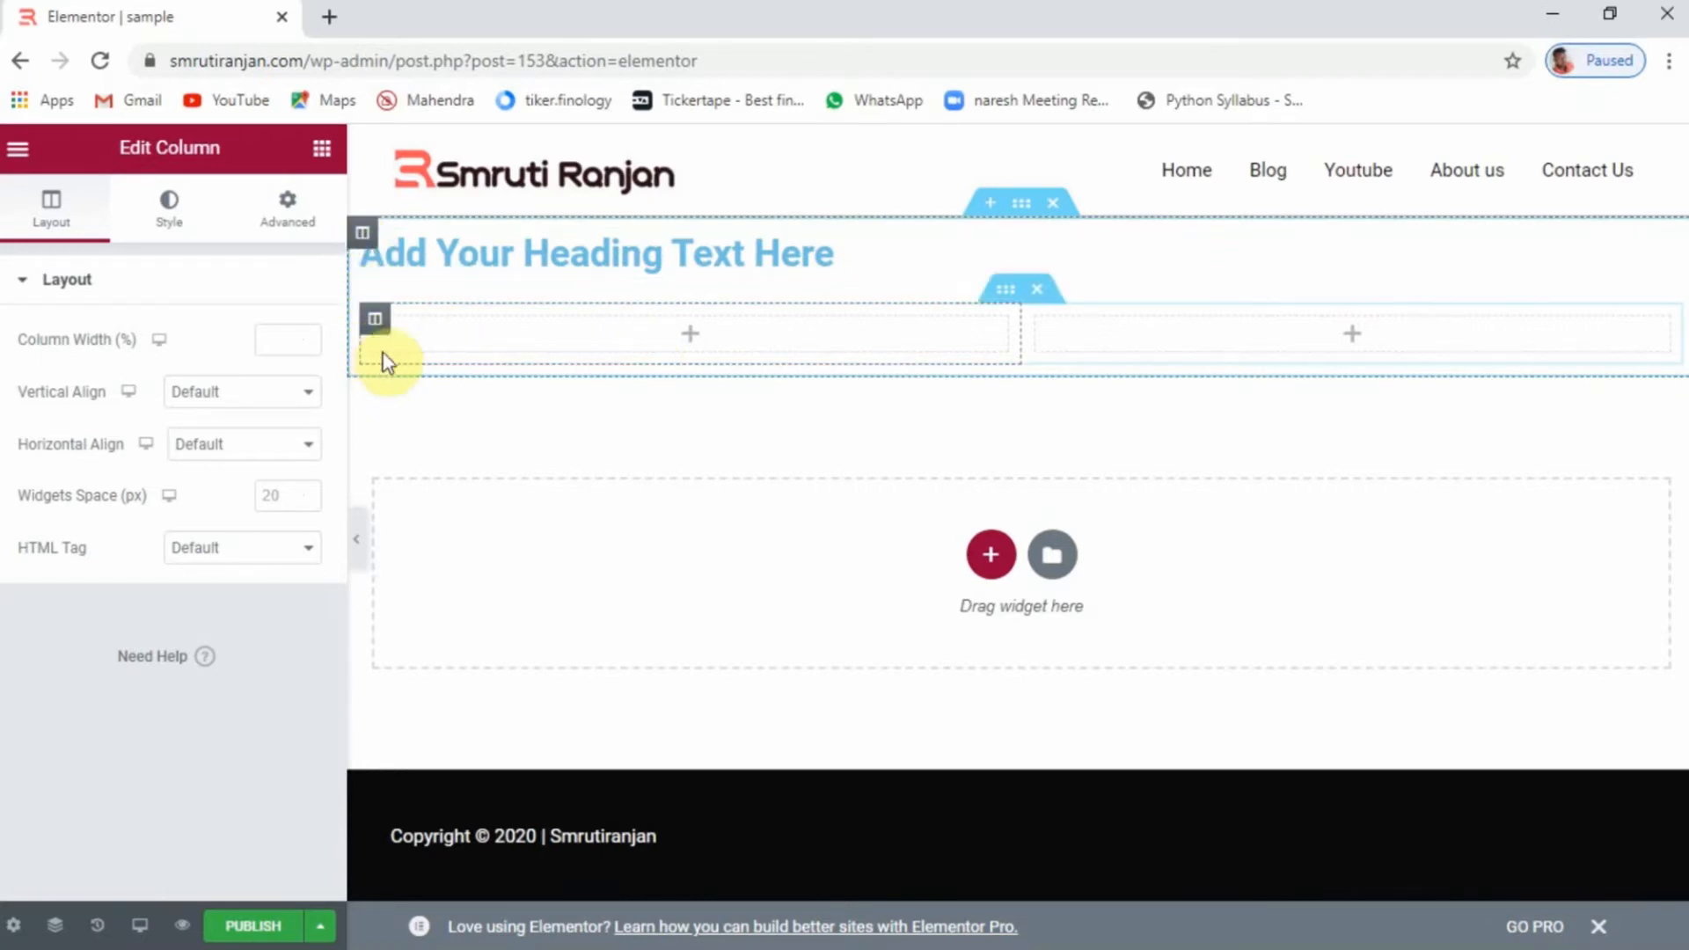
Add a third column to the inner section and widen its middle column to about 39%
right_click(378, 327)
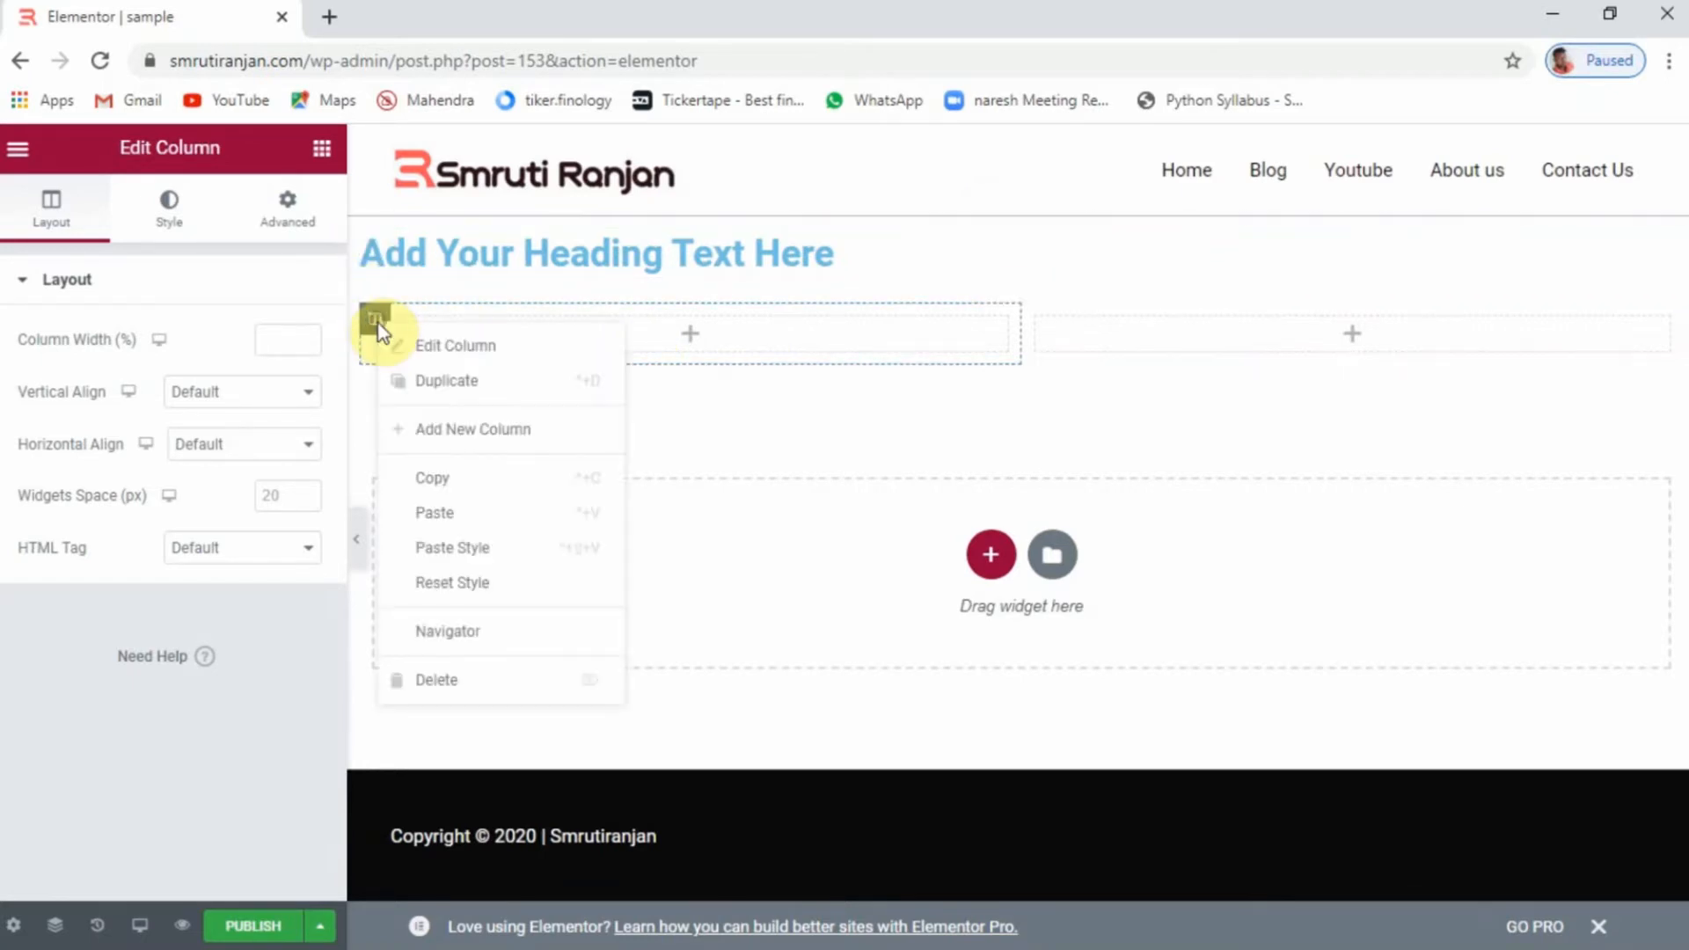
click(473, 431)
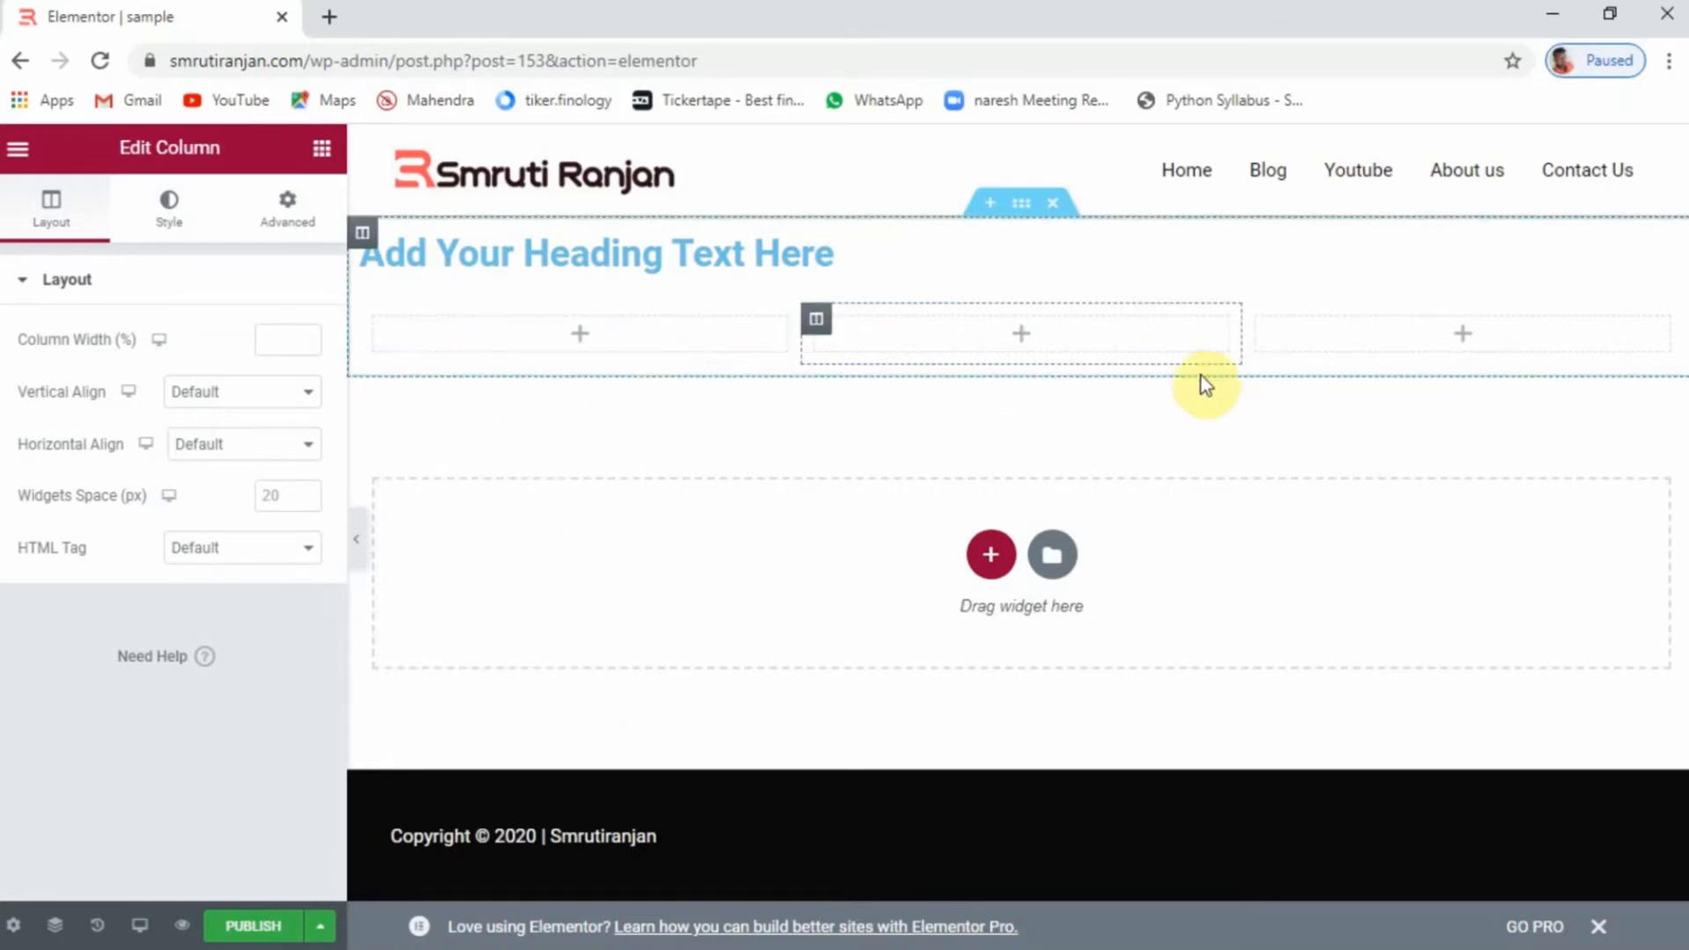
drag(788, 331, 720, 337)
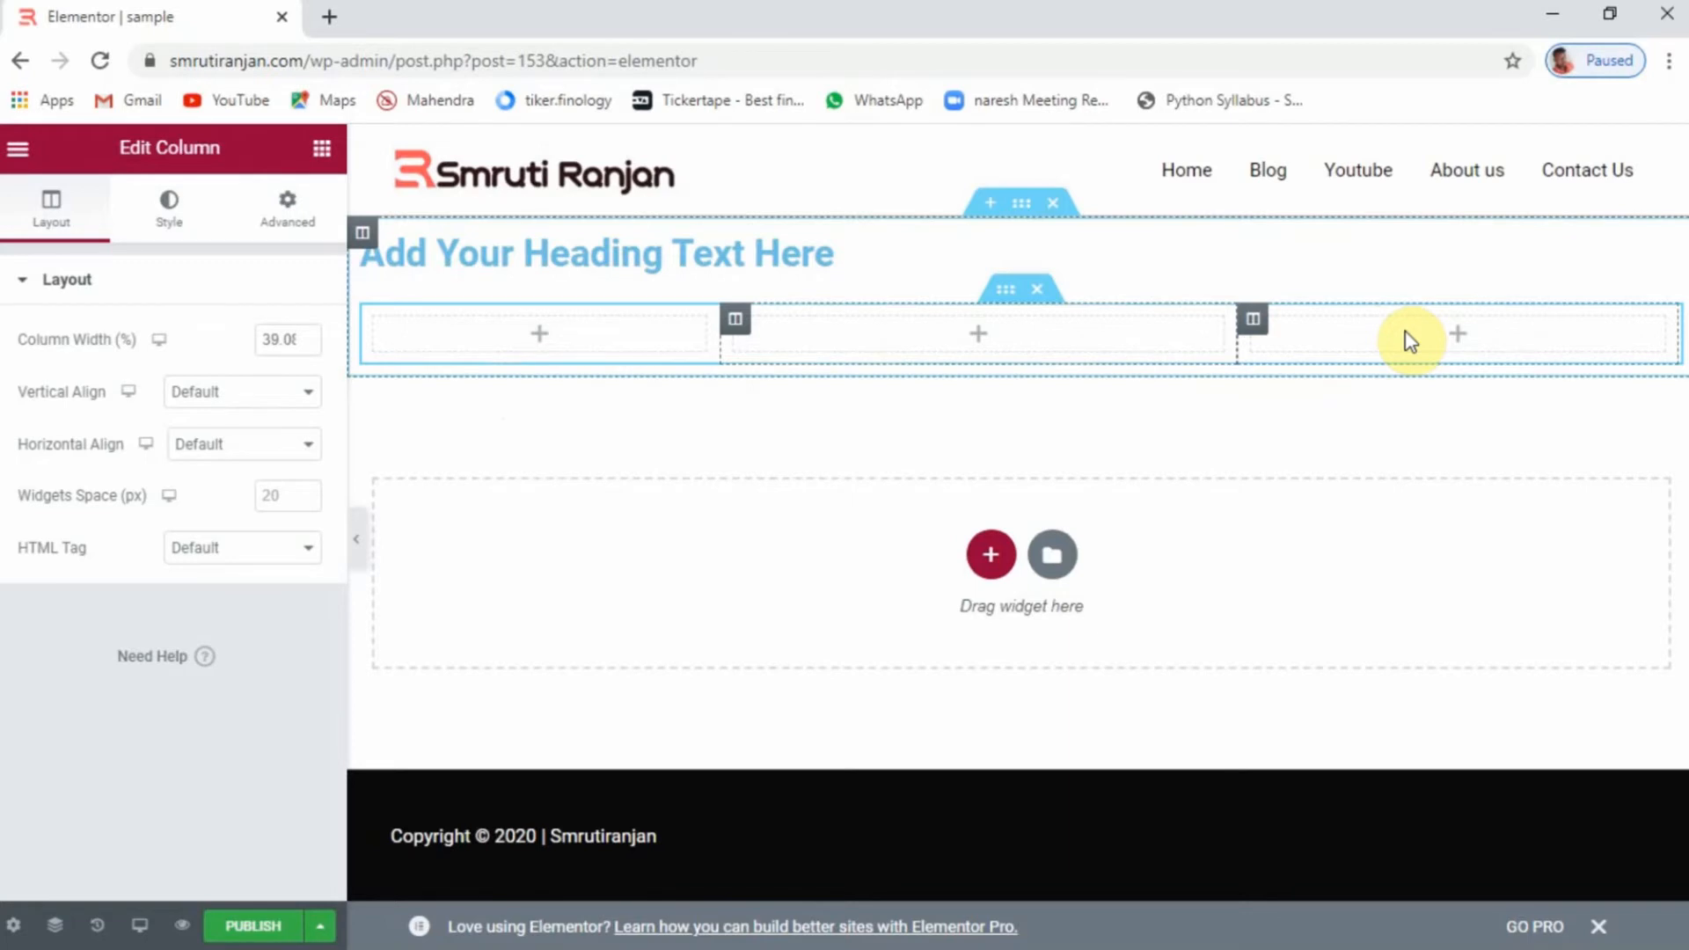
Add a Heading widget to the first column of the inner section
click(322, 150)
drag(241, 388, 513, 328)
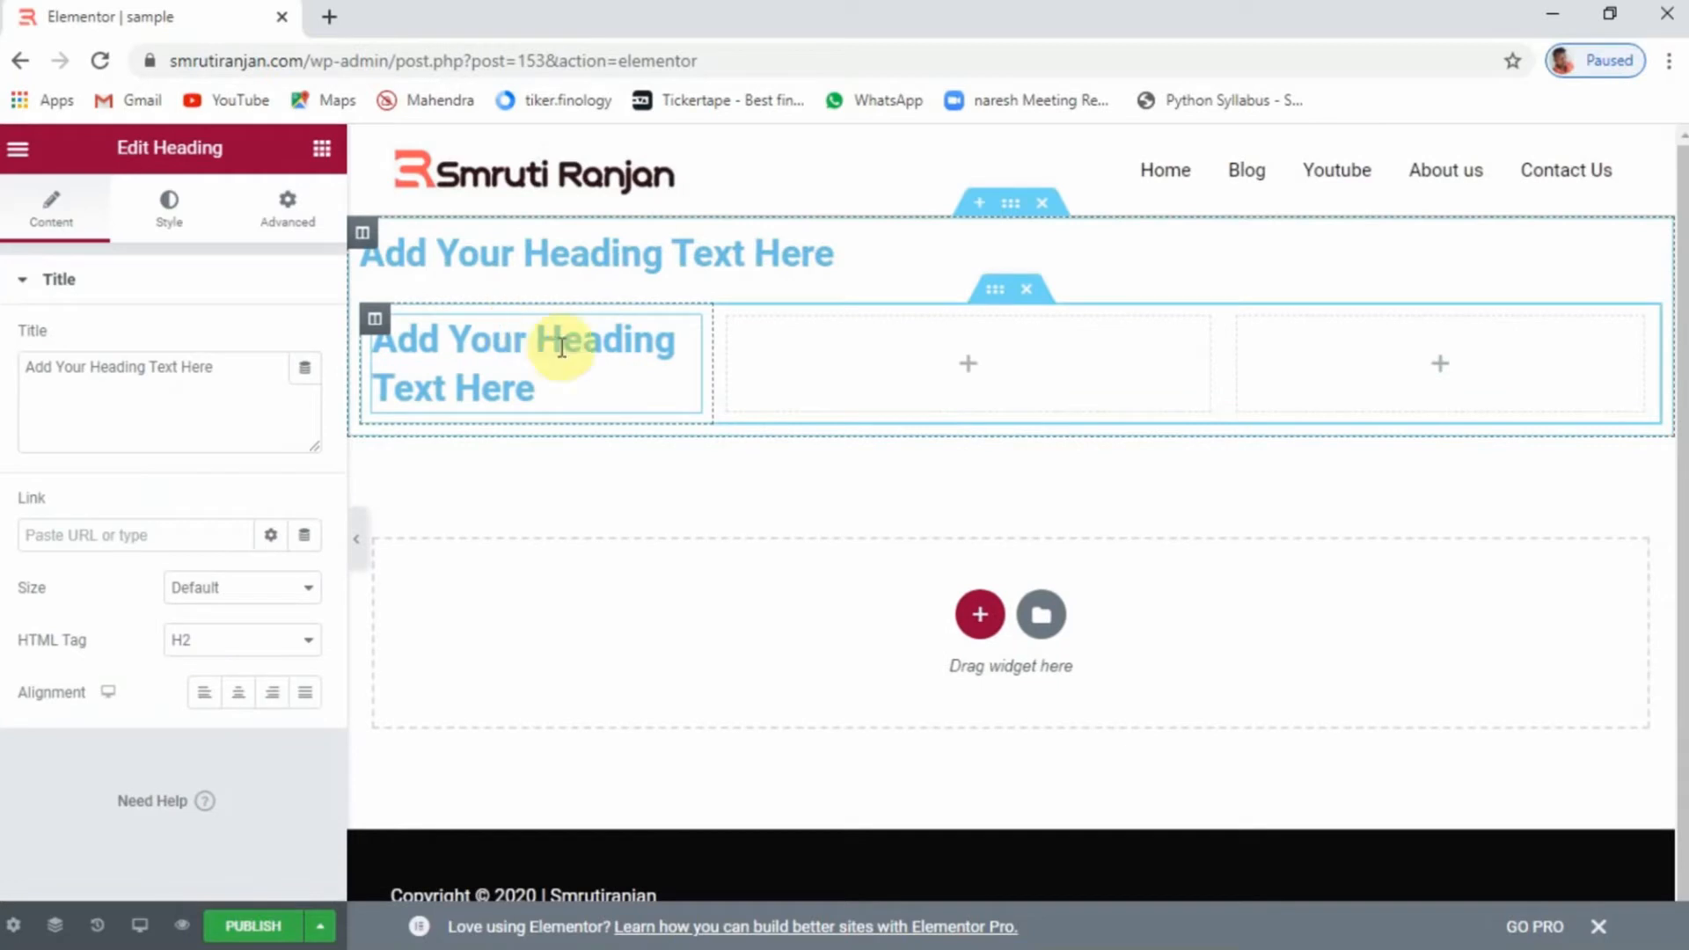
Delete the whole inner section below the main heading
click(322, 150)
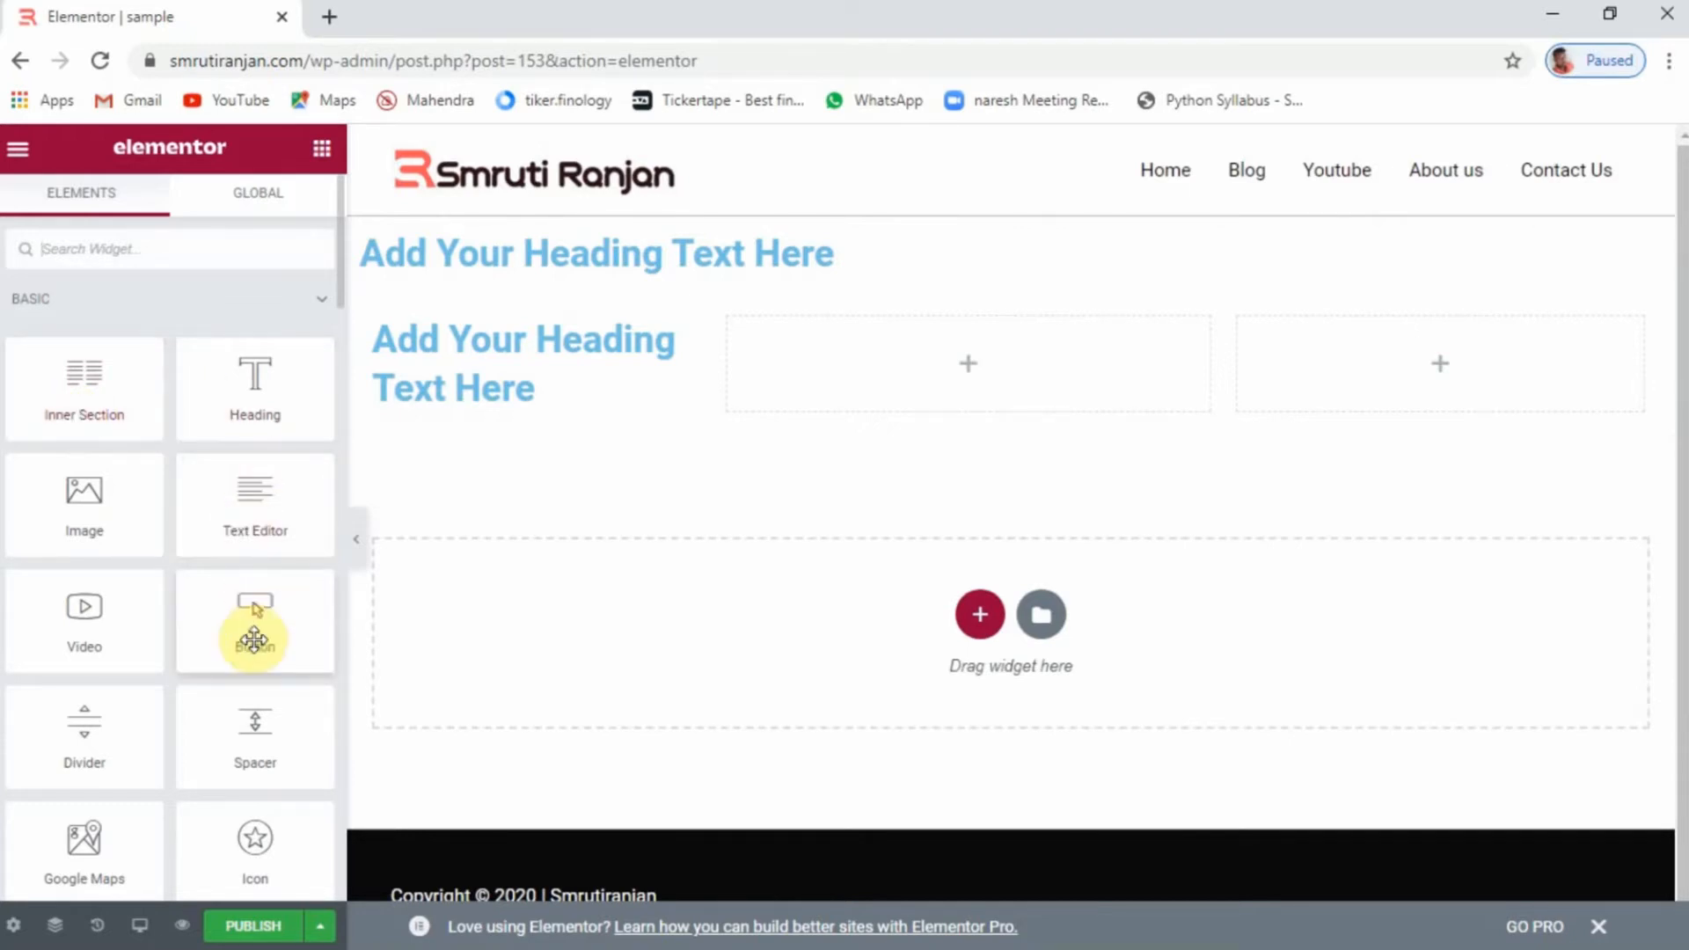
scroll(255, 651, down, 4)
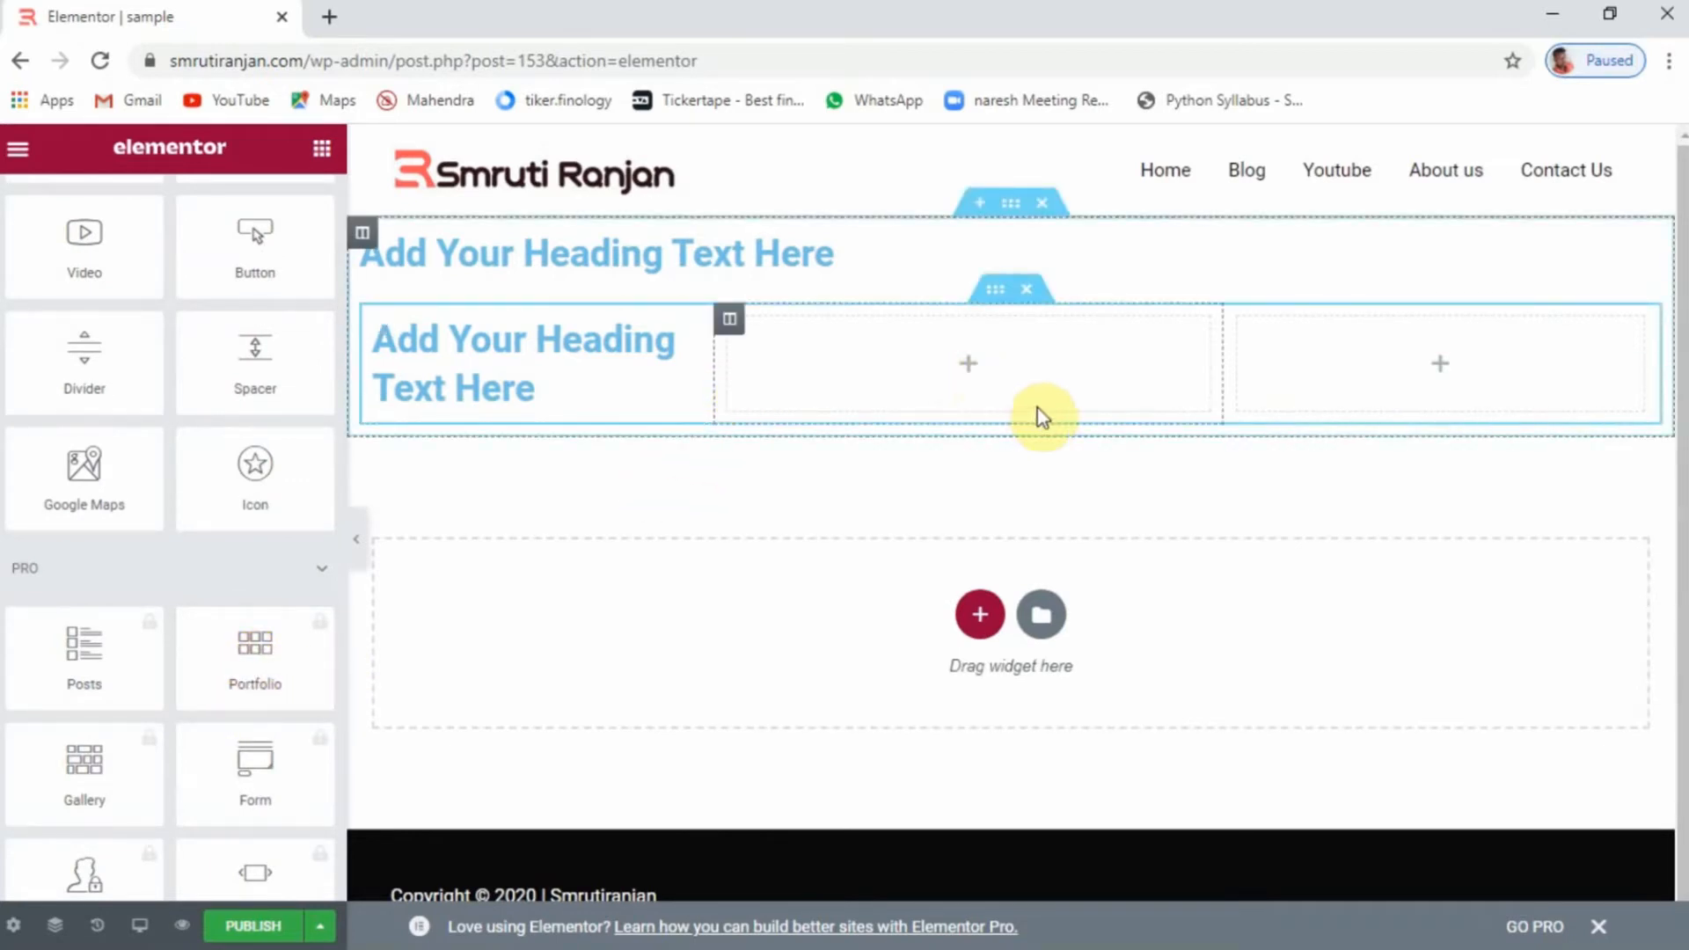
click(1029, 292)
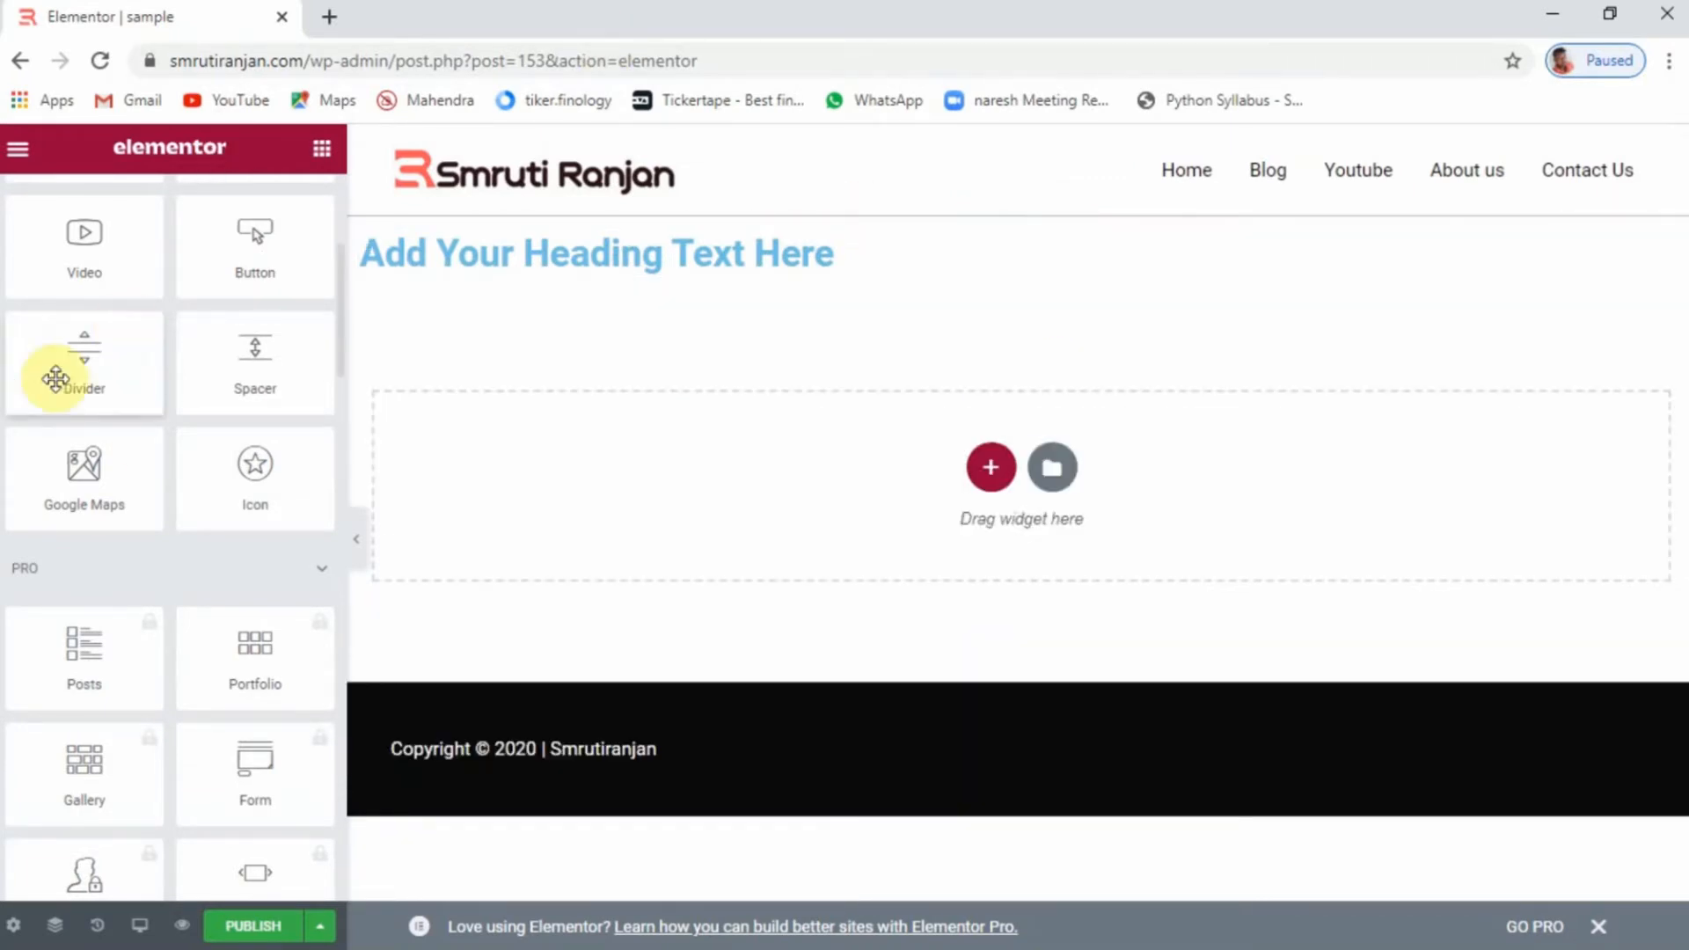
Add an Image widget below the heading and insert pexels-pixabay-261662.jpg from the media library
scroll(167, 453, up, 5)
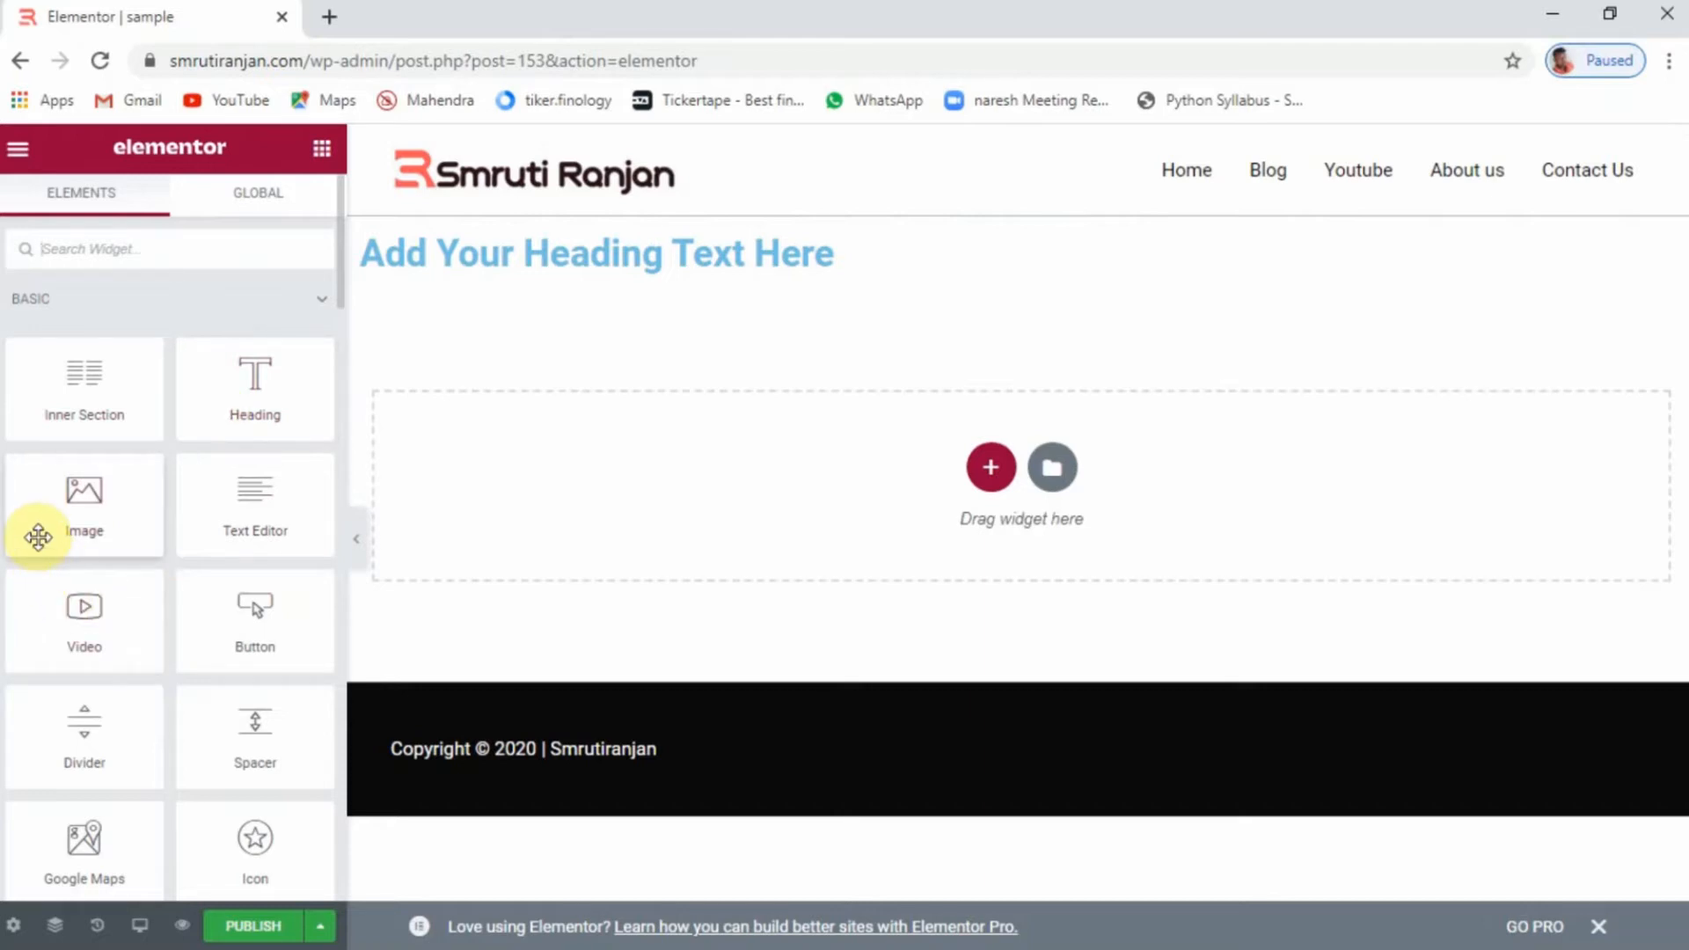
drag(38, 536, 767, 278)
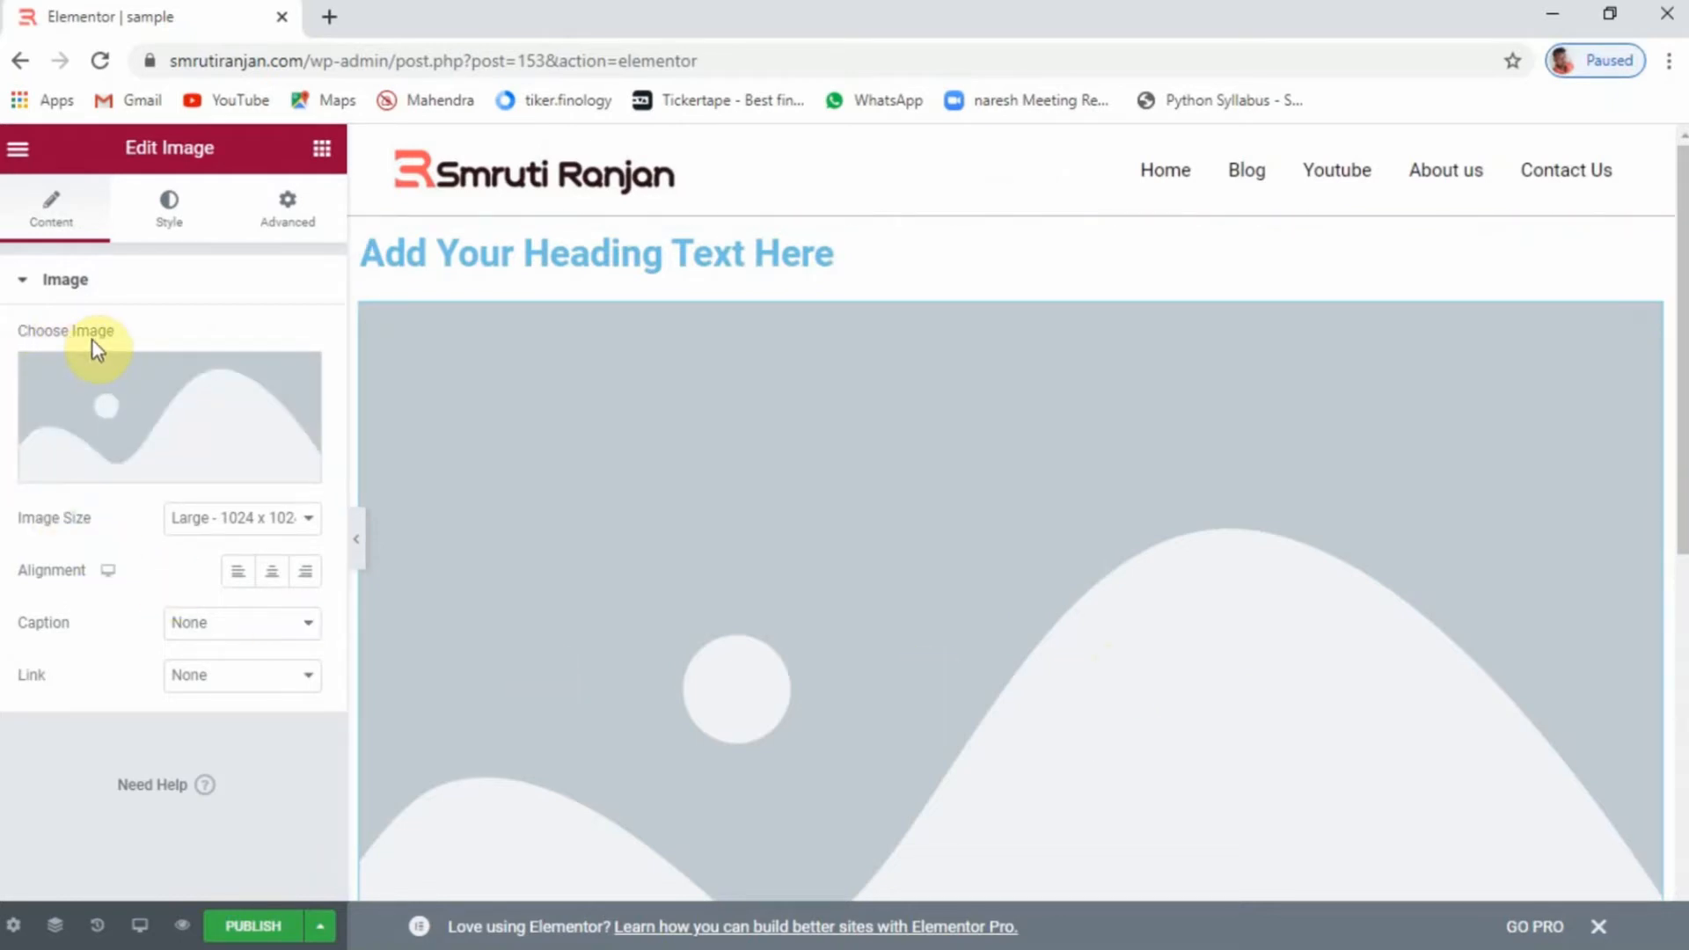
click(173, 424)
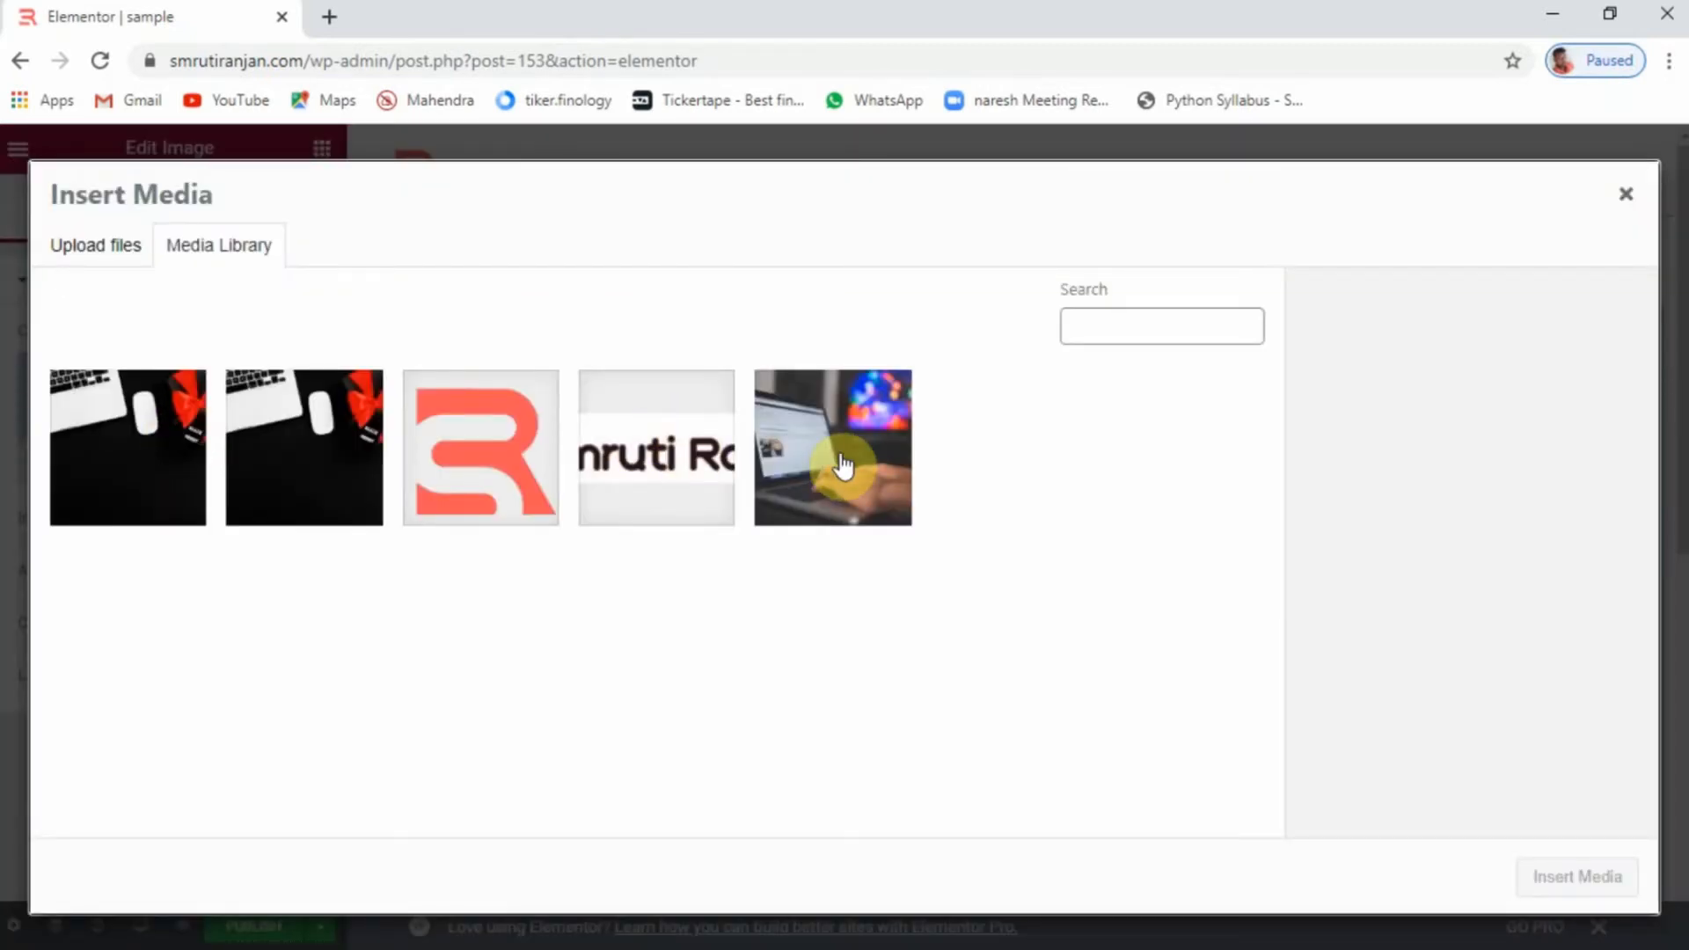
click(80, 259)
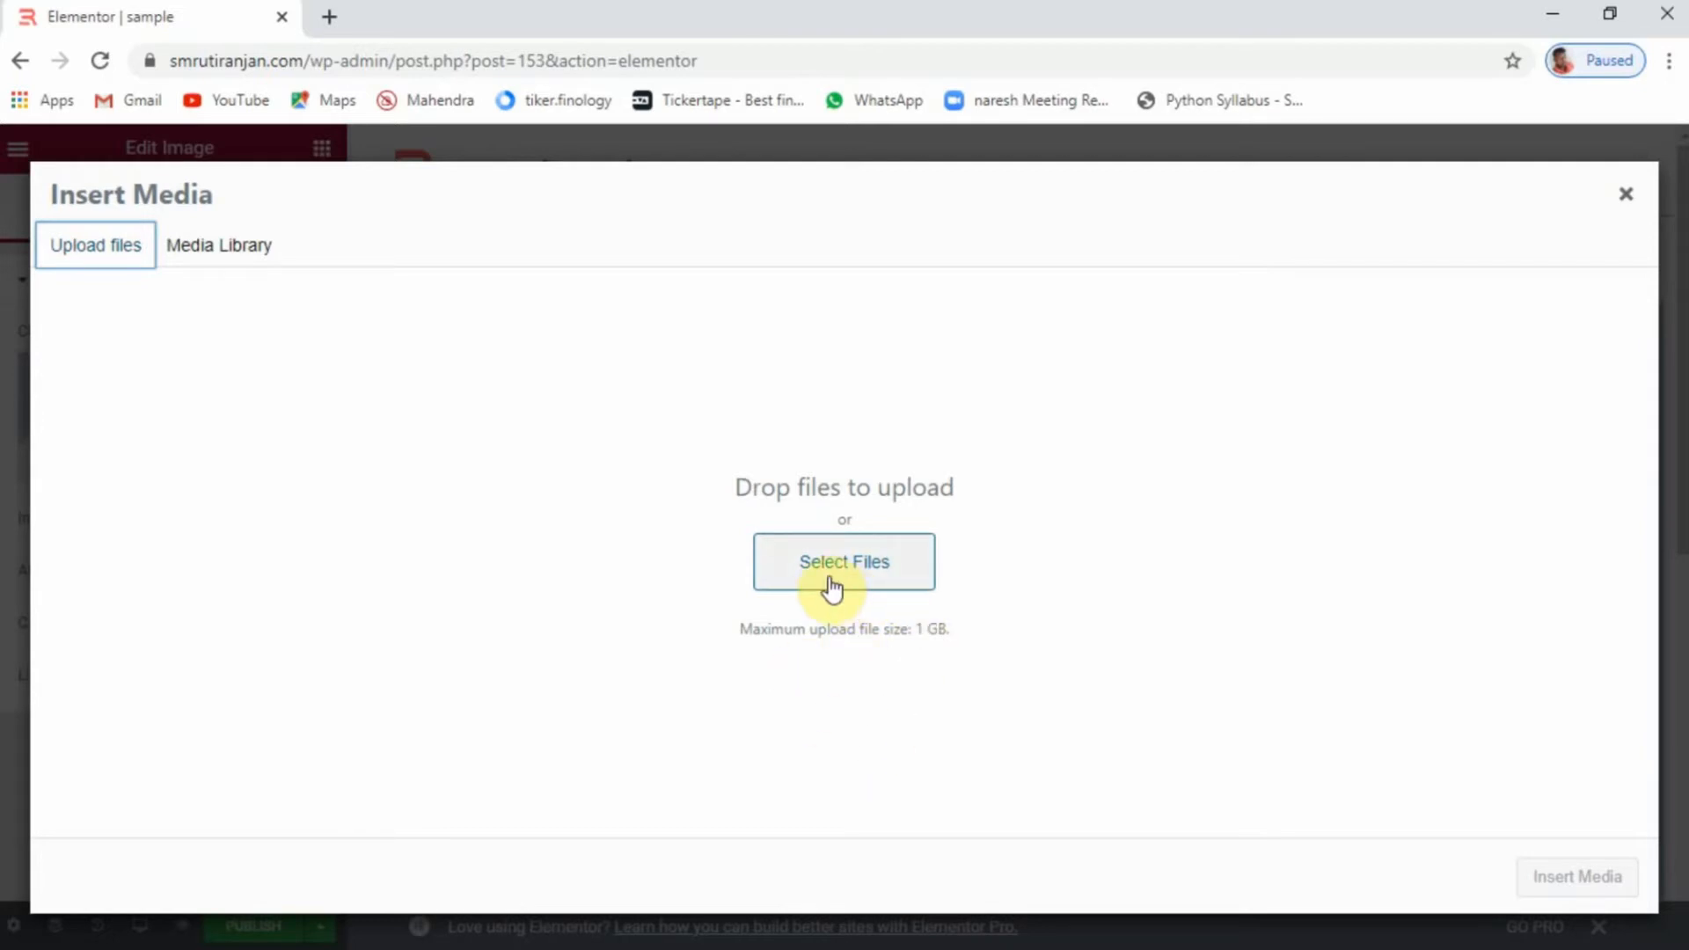
click(211, 254)
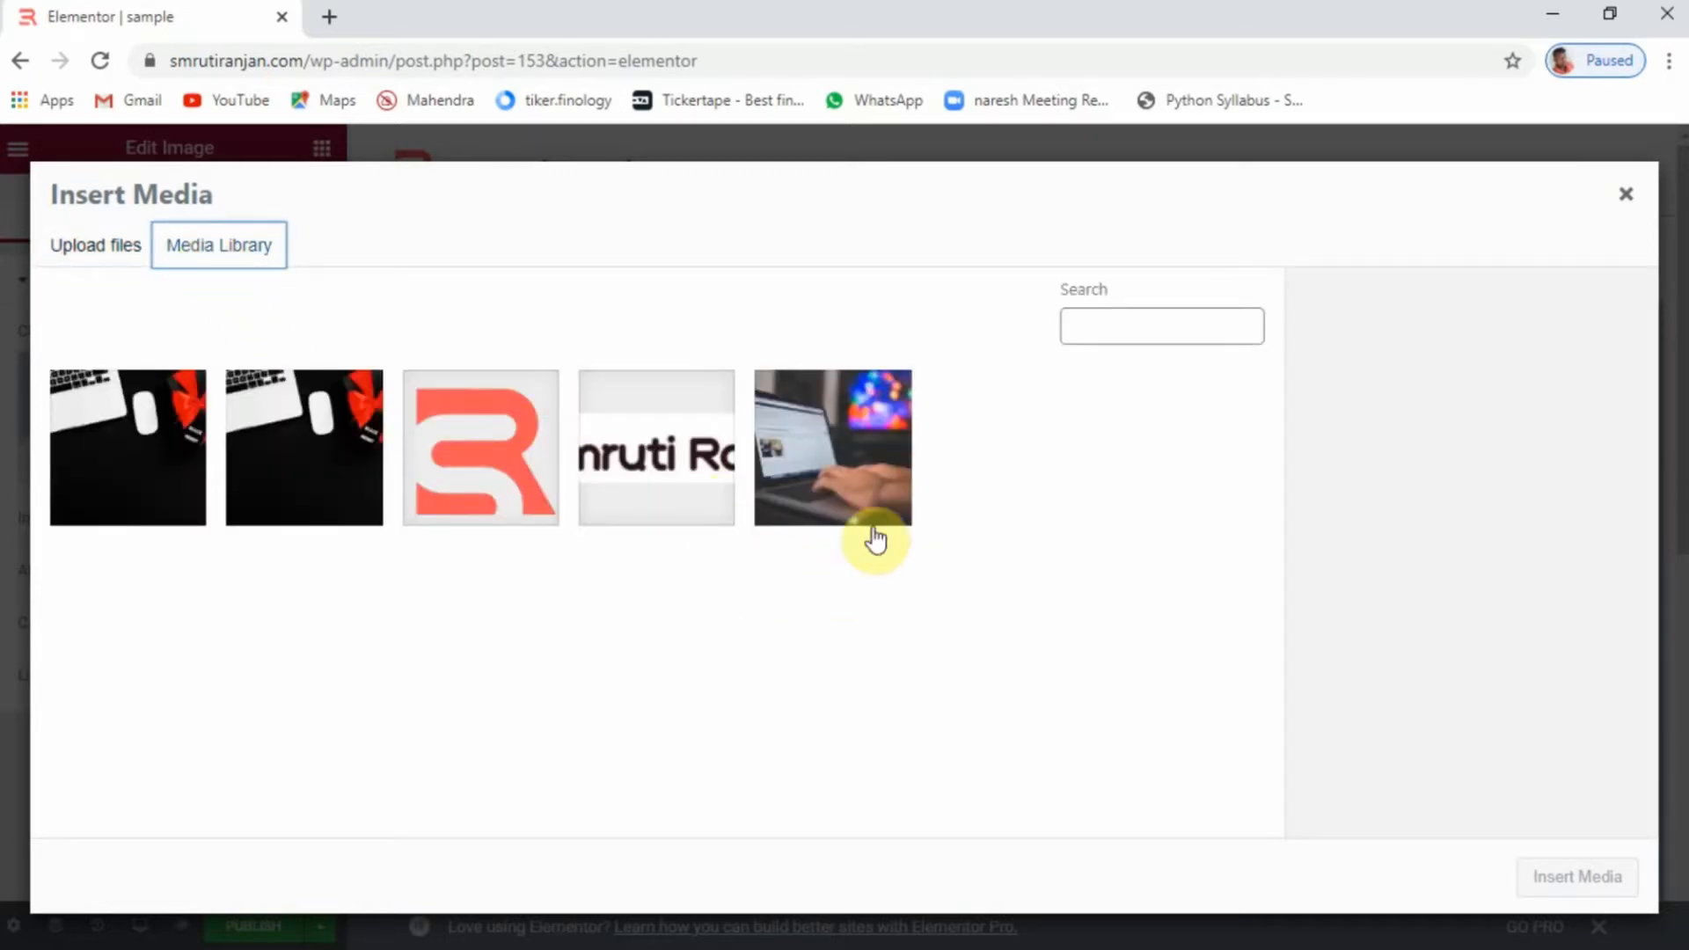
click(856, 499)
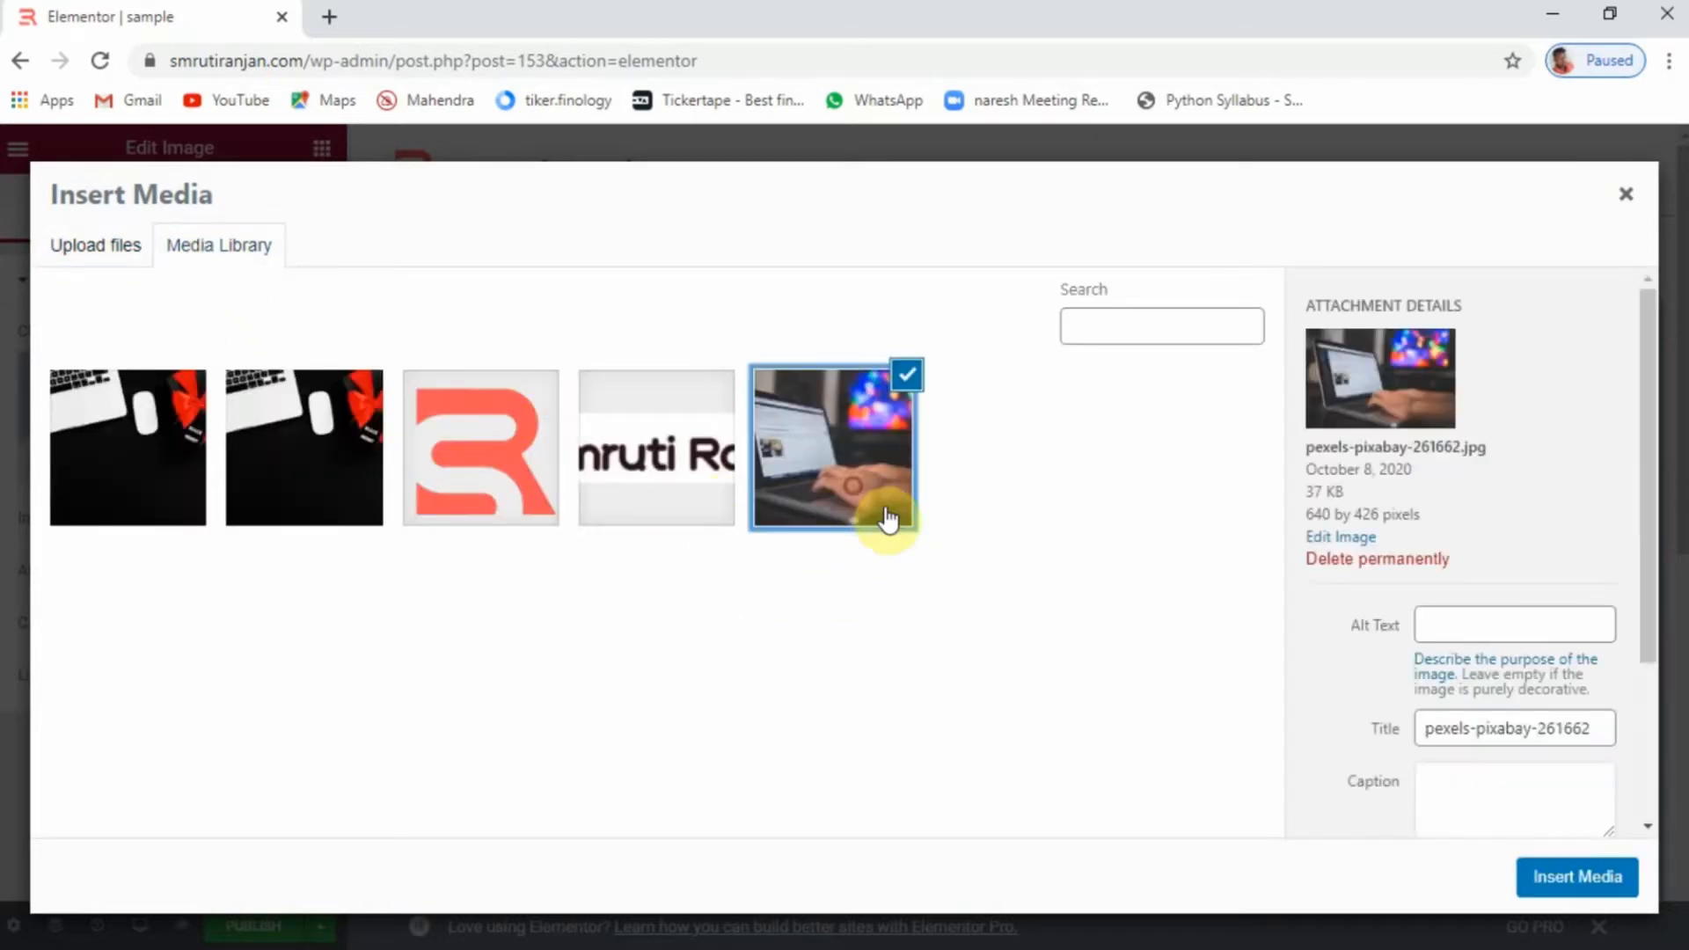
click(1580, 874)
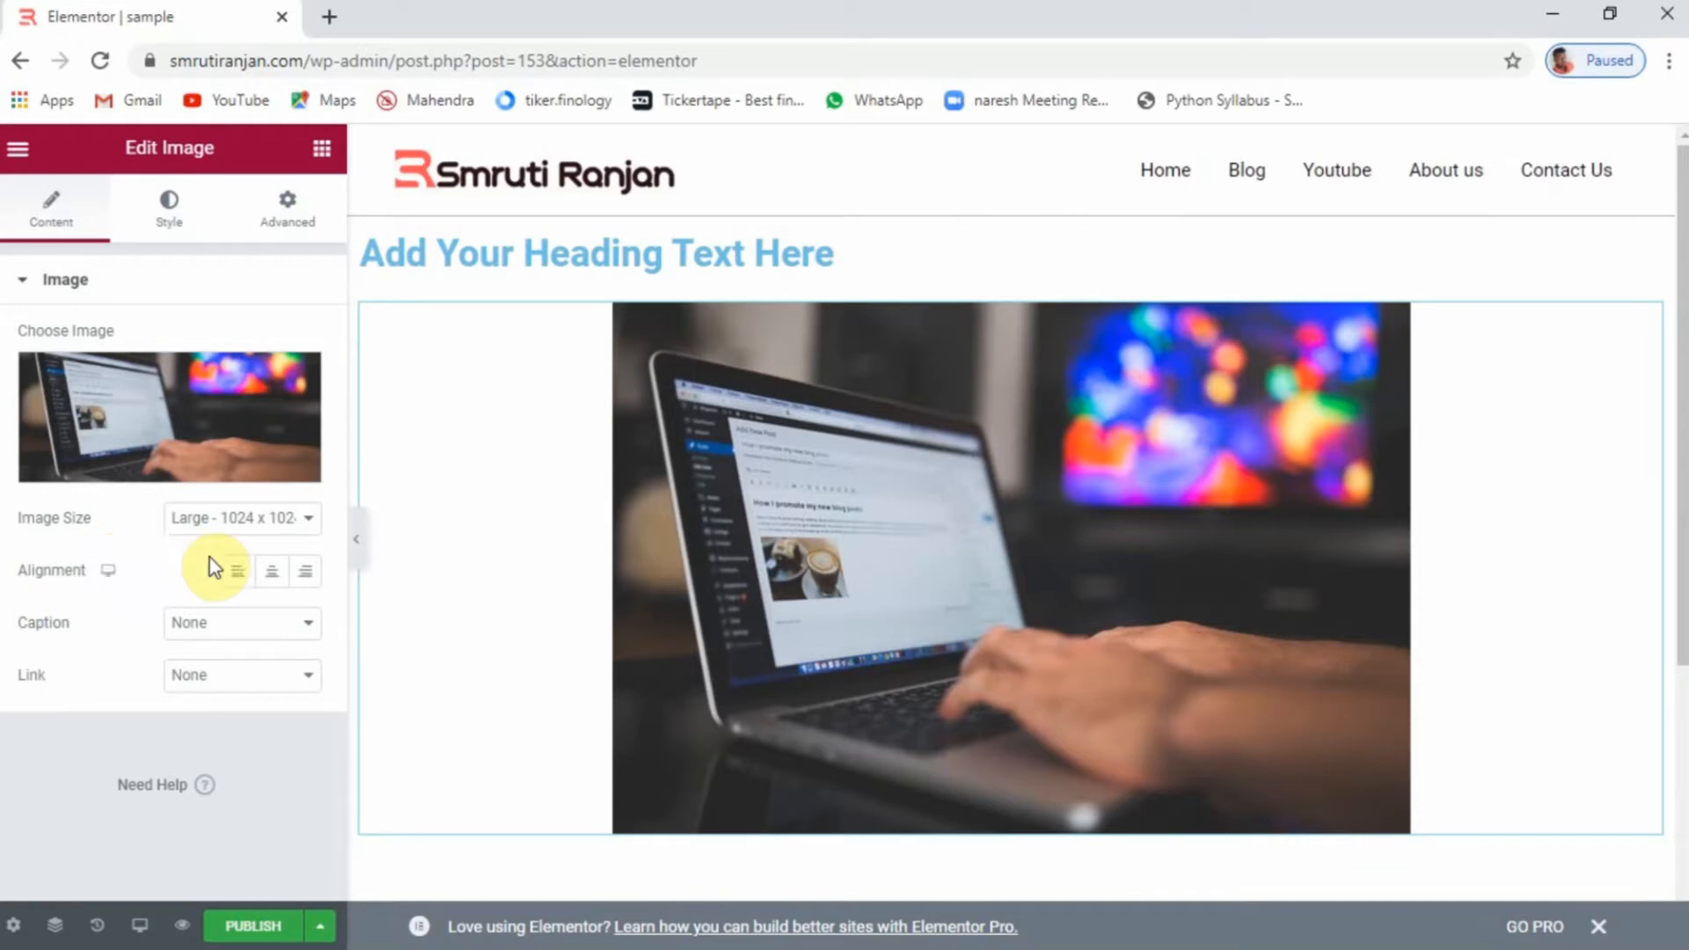
Set the image's size option to Custom and its alignment to Right
click(280, 526)
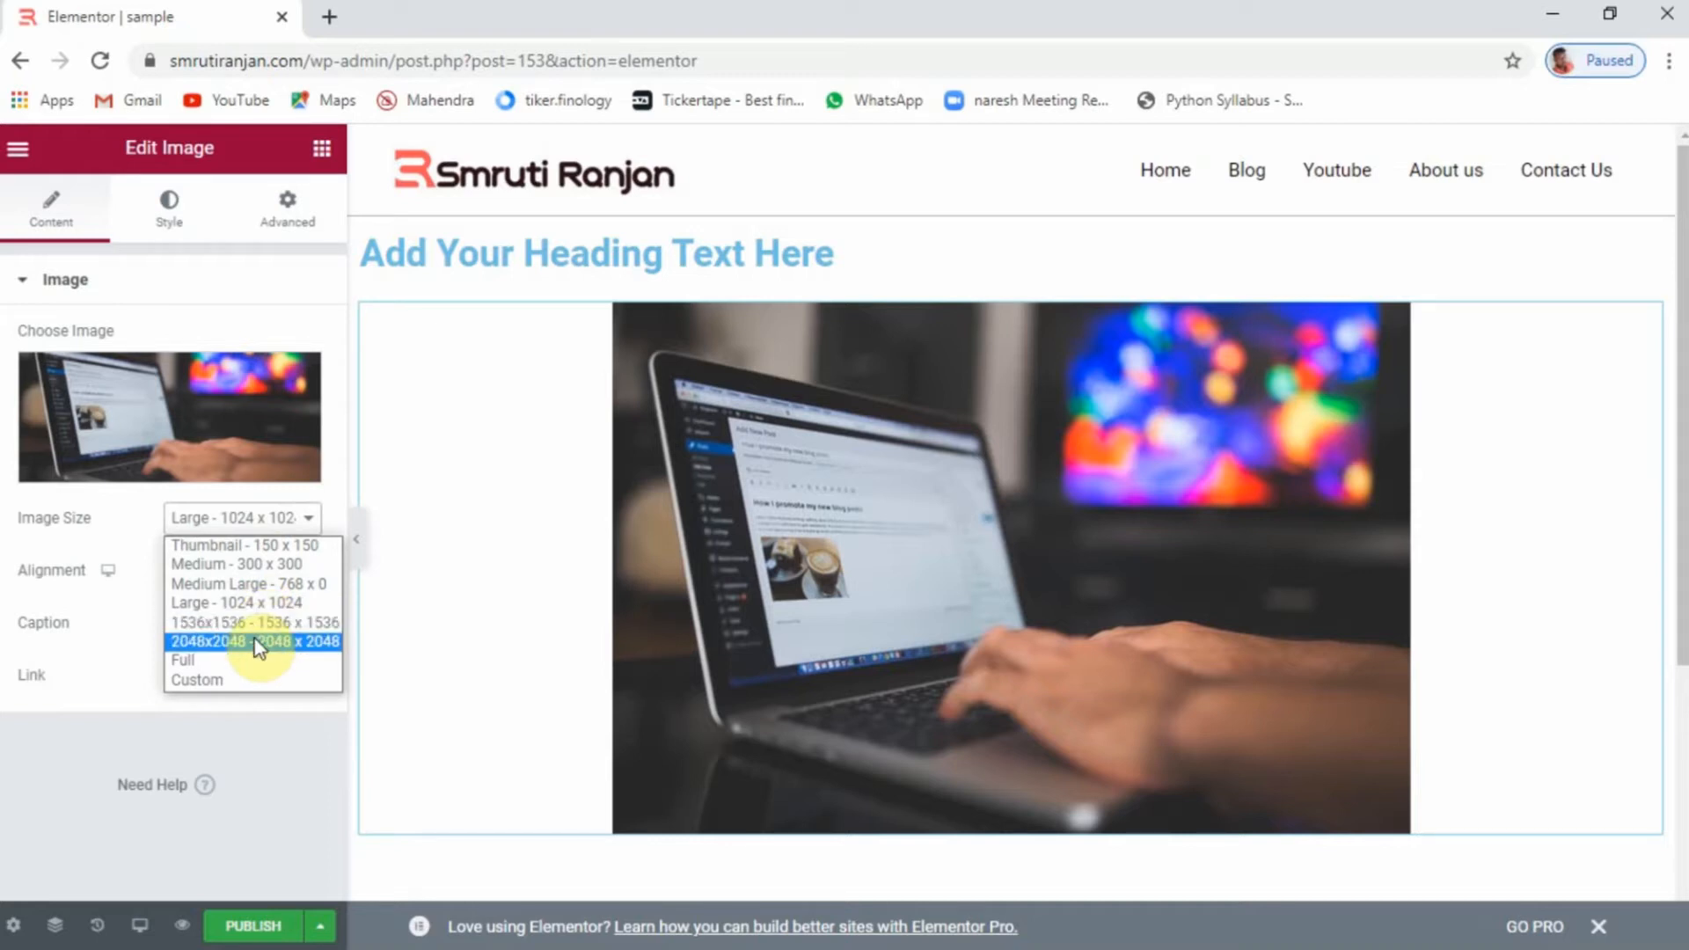
click(214, 681)
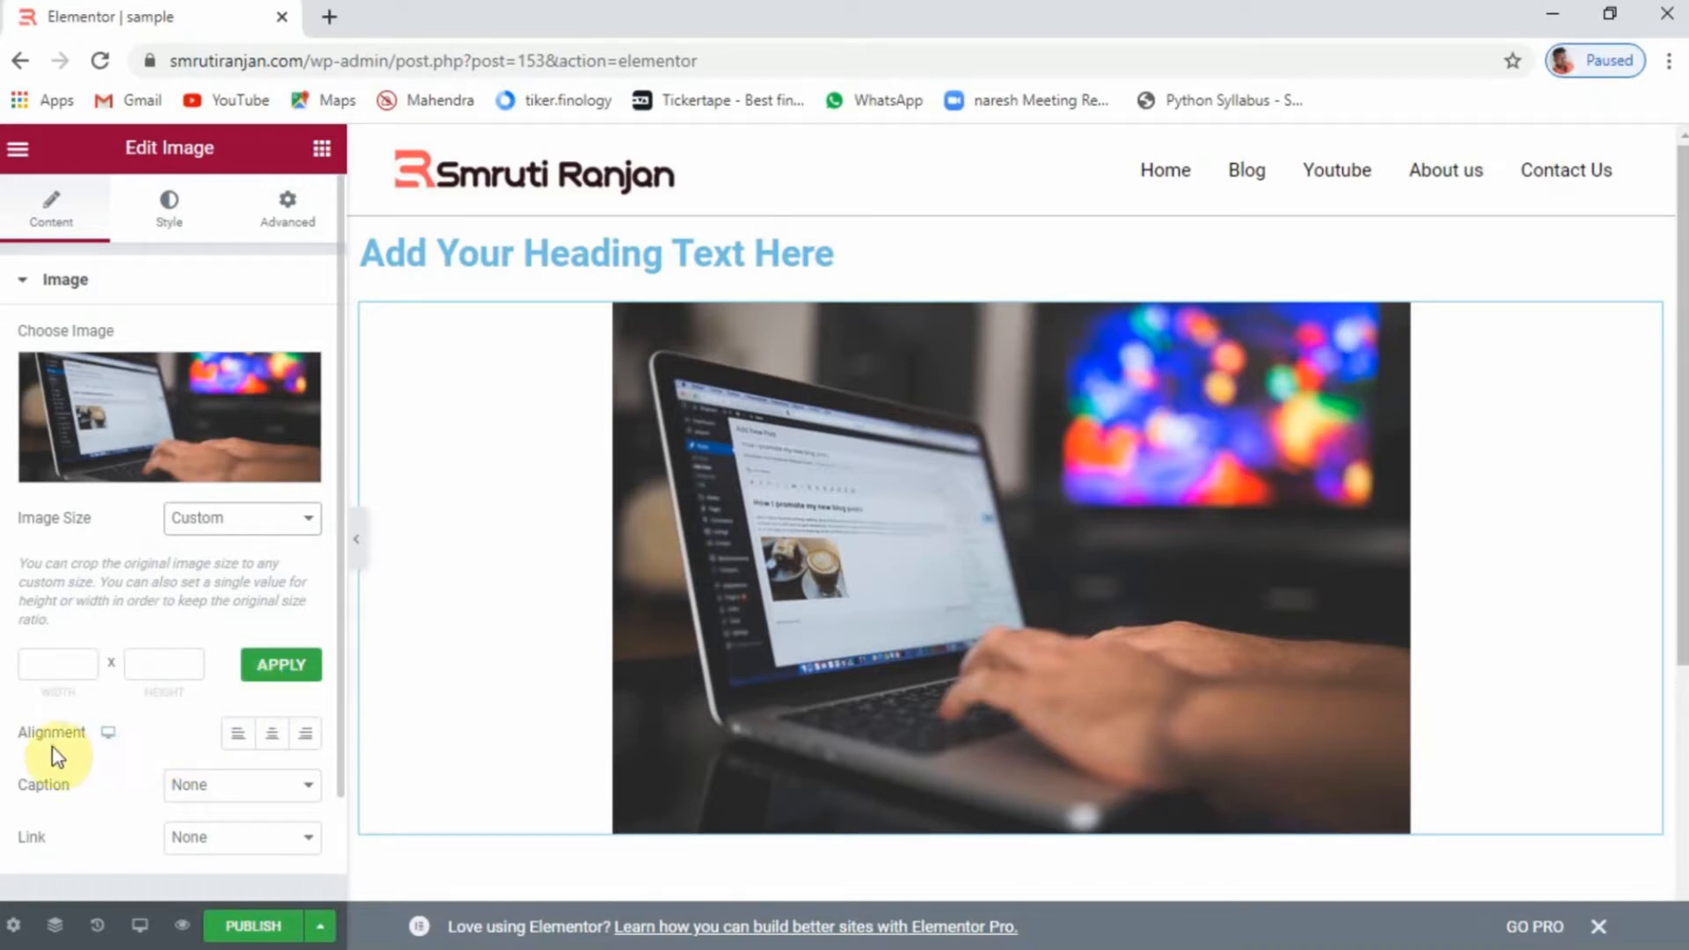
click(238, 739)
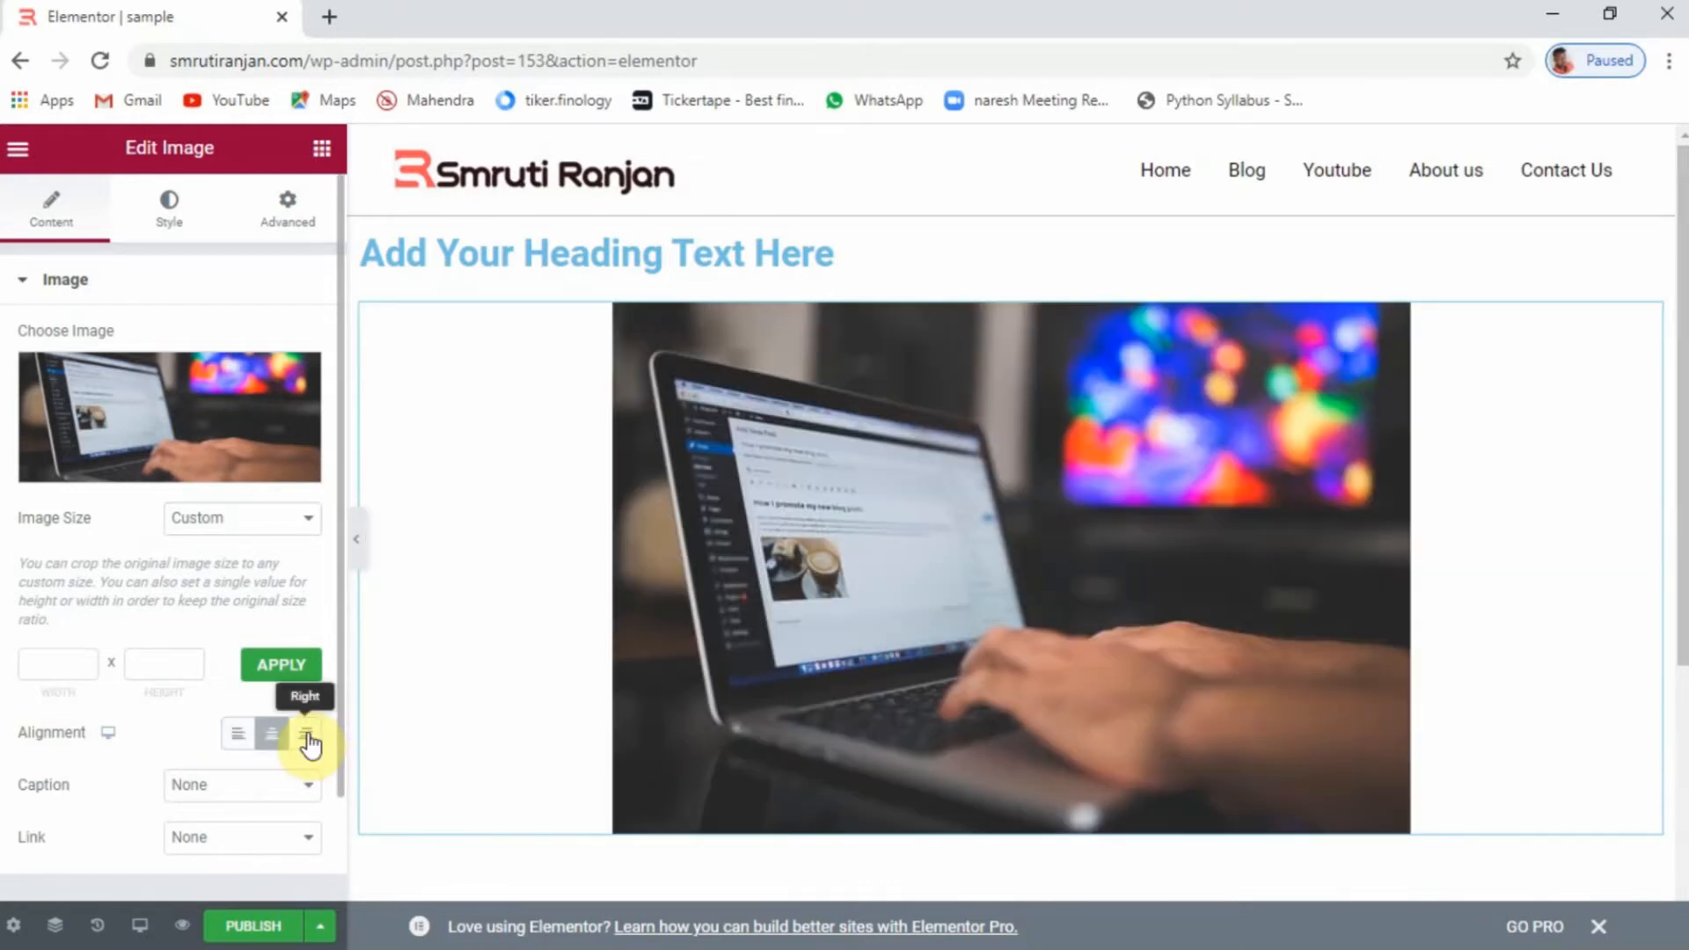
click(308, 736)
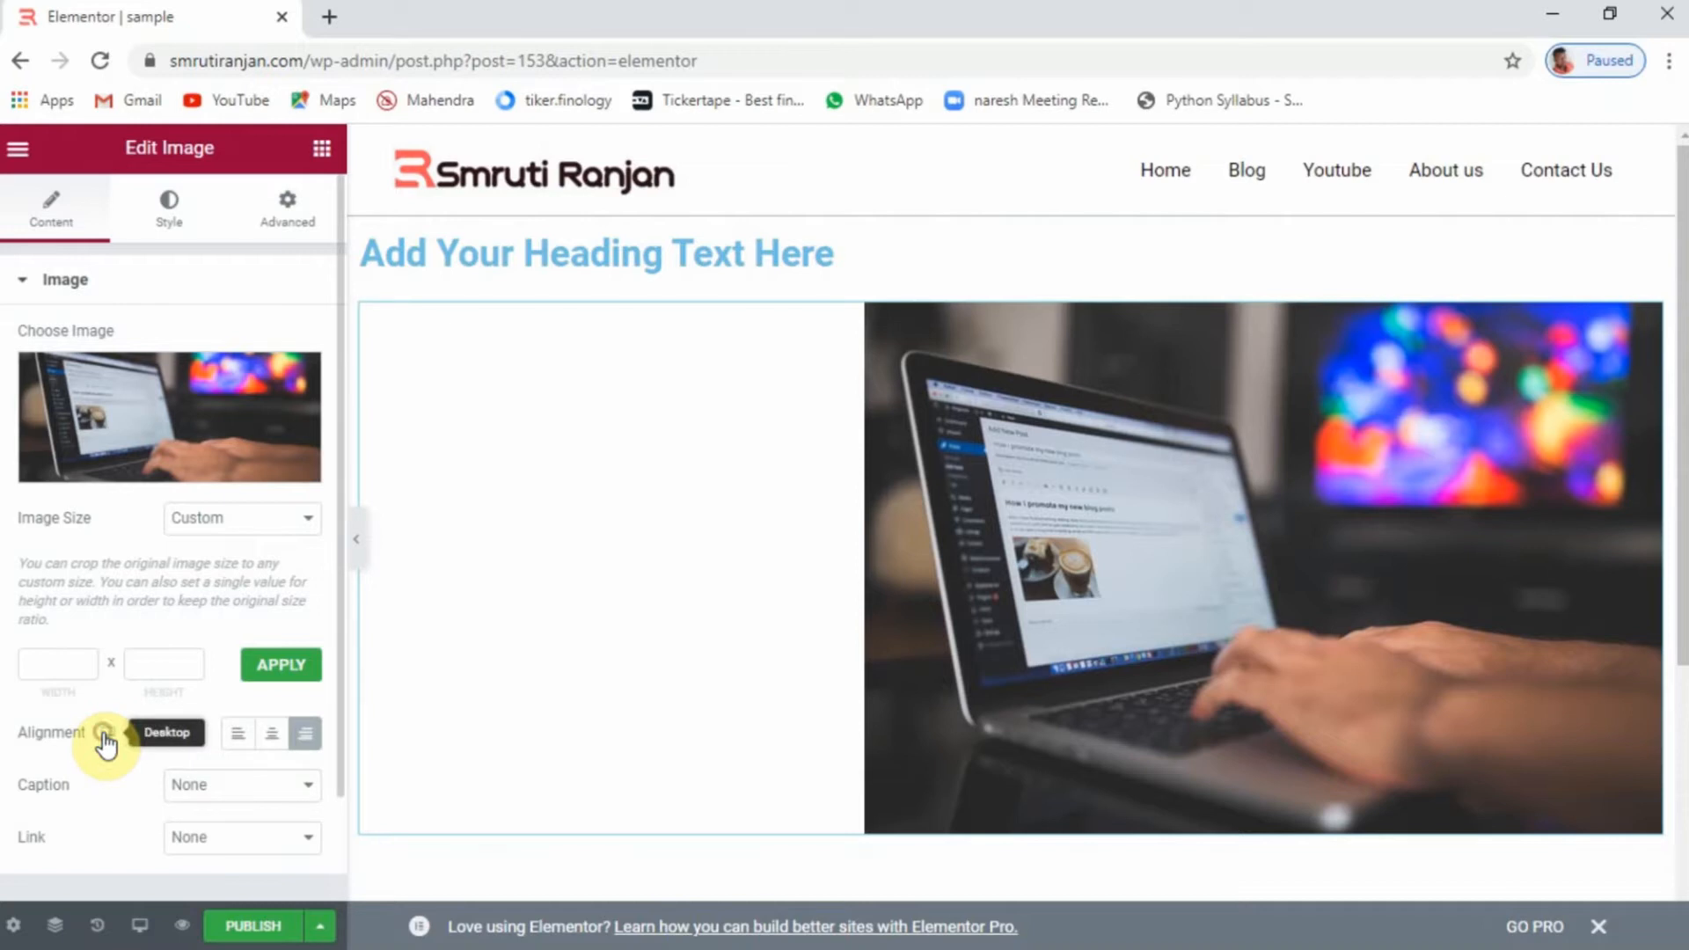
Align the image Left for tablet and Right for mobile, and return to the desktop view
click(112, 774)
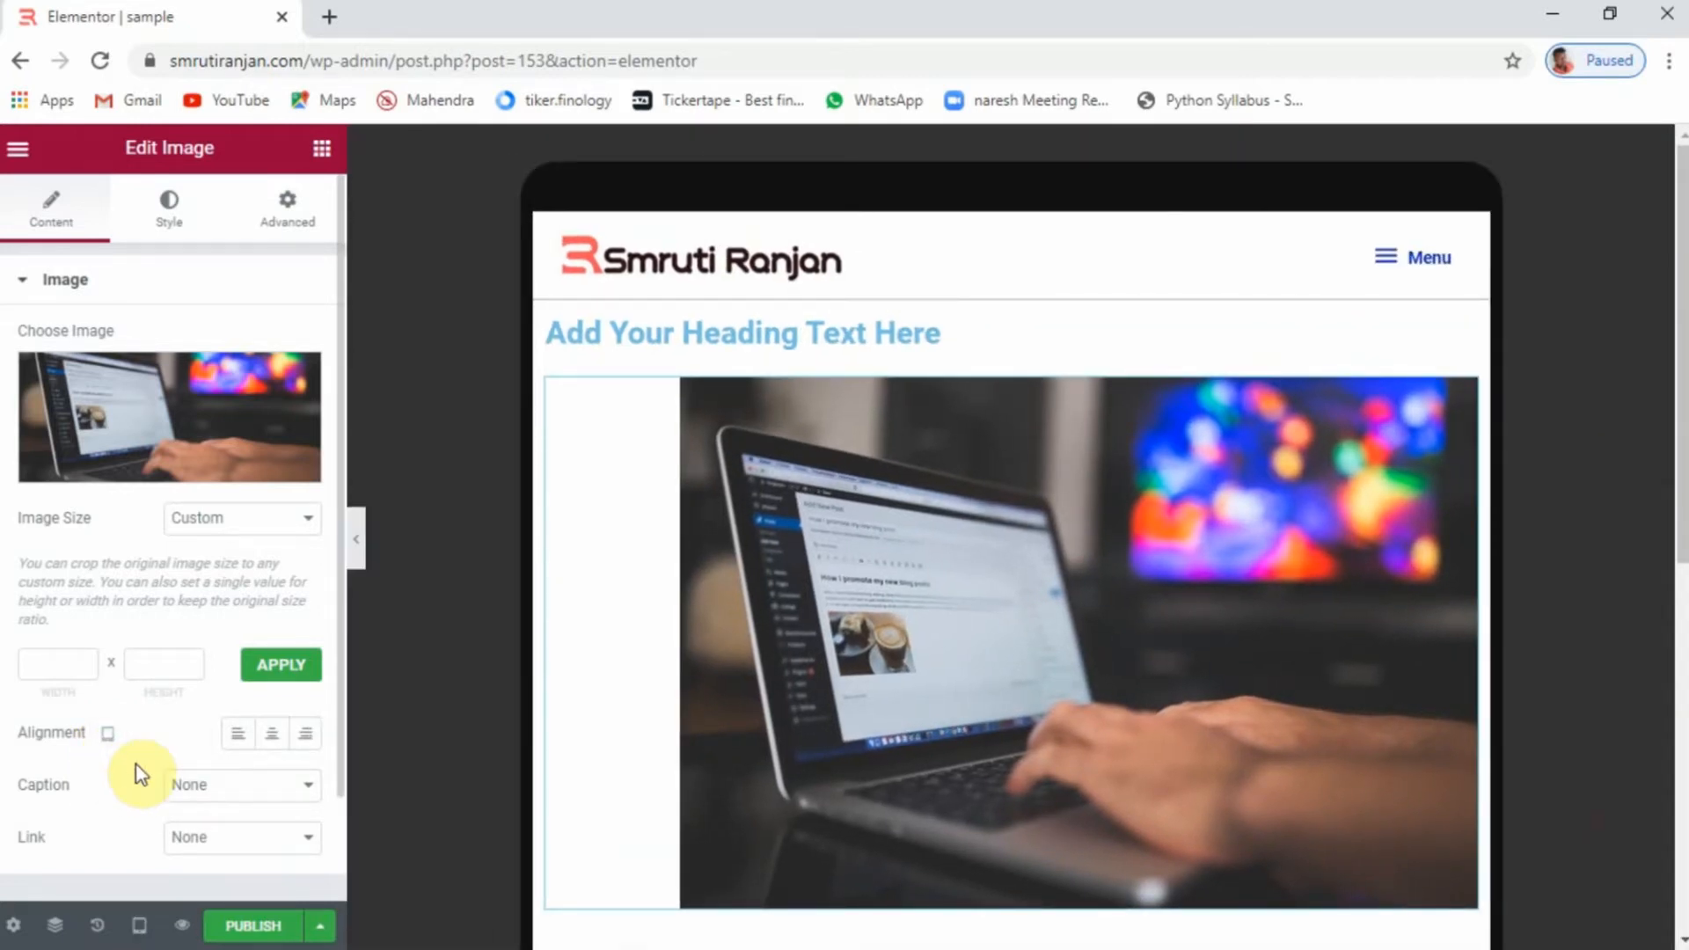
click(234, 739)
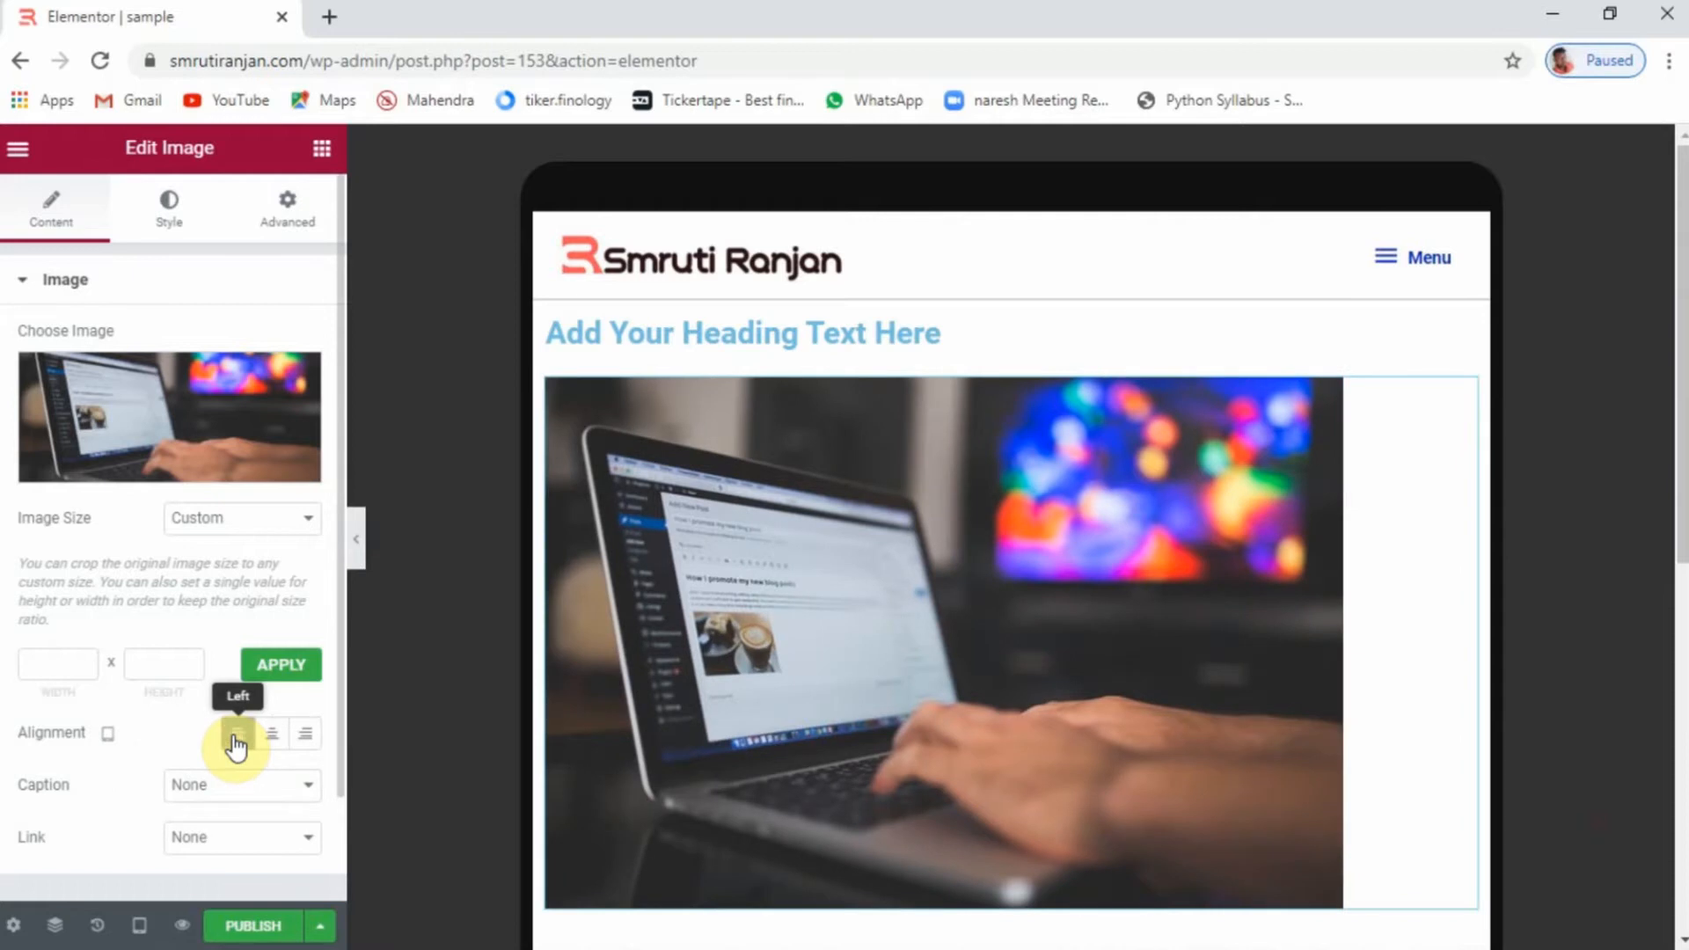
click(107, 736)
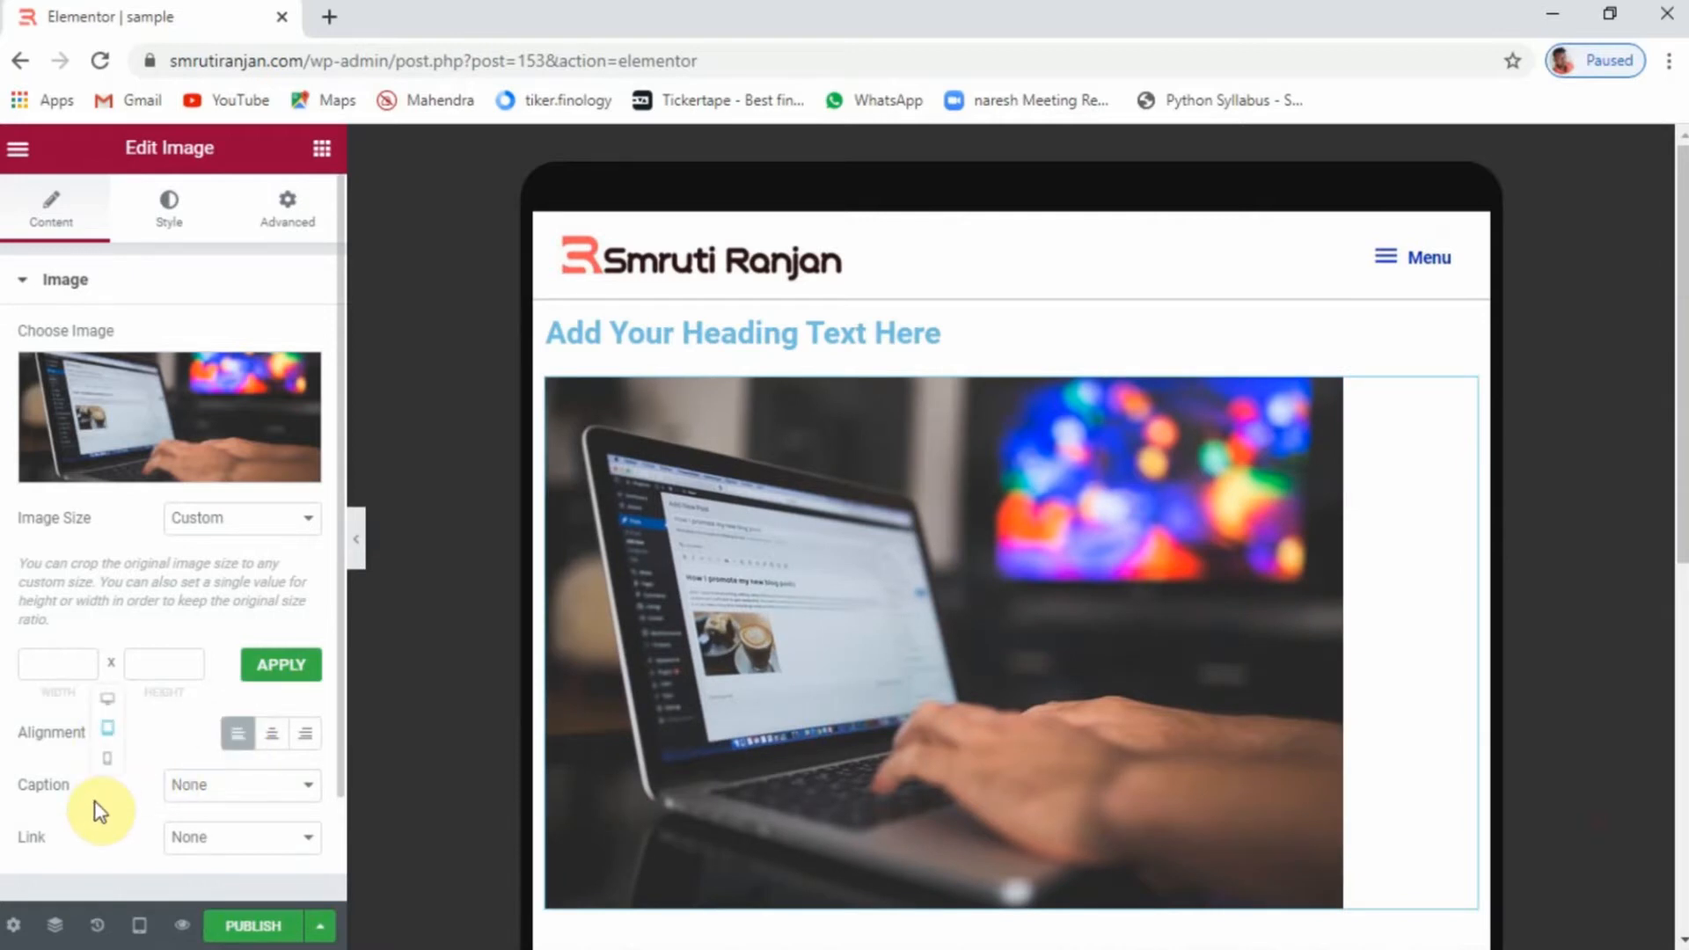
click(107, 761)
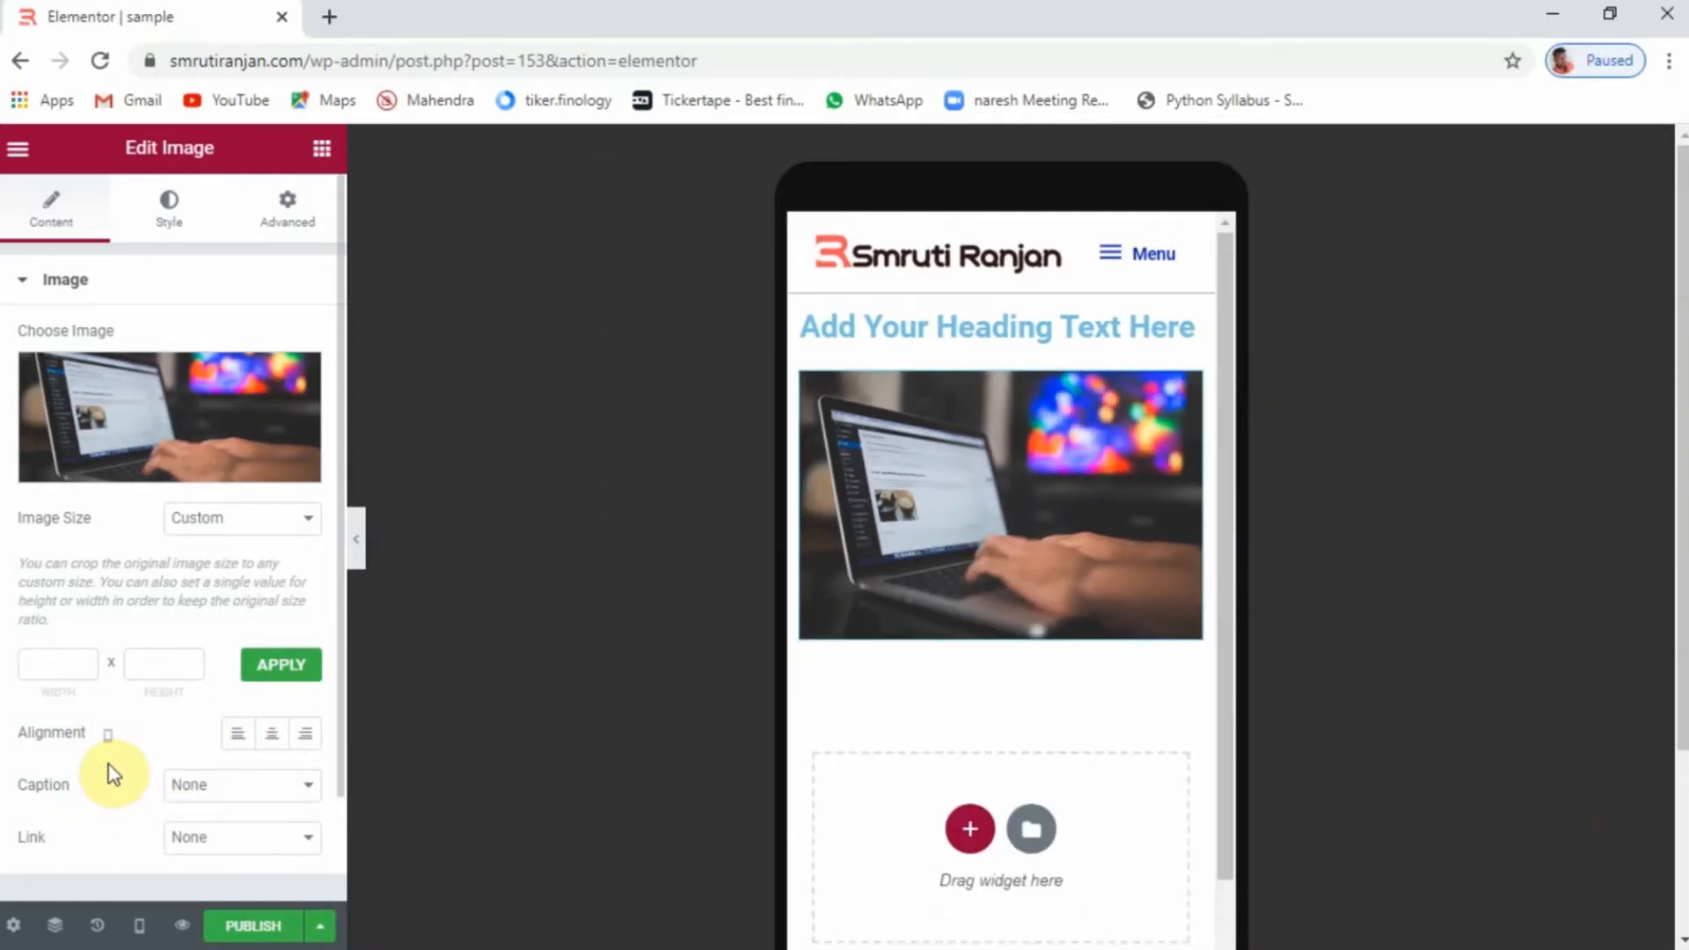
click(300, 746)
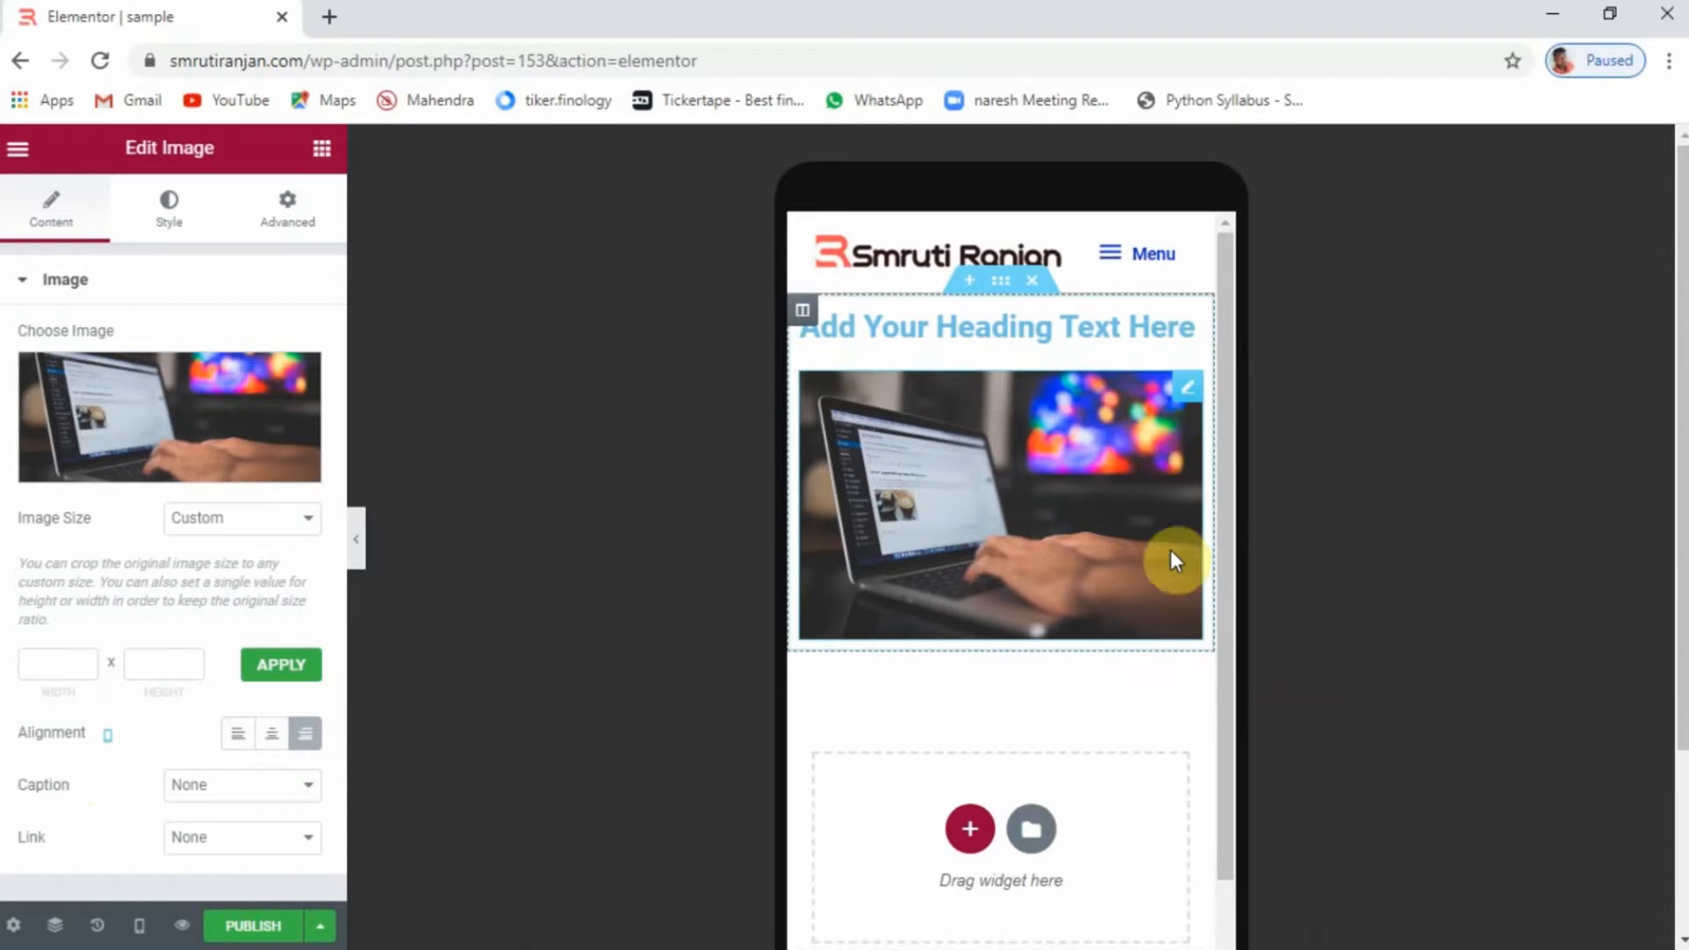
click(110, 734)
click(111, 668)
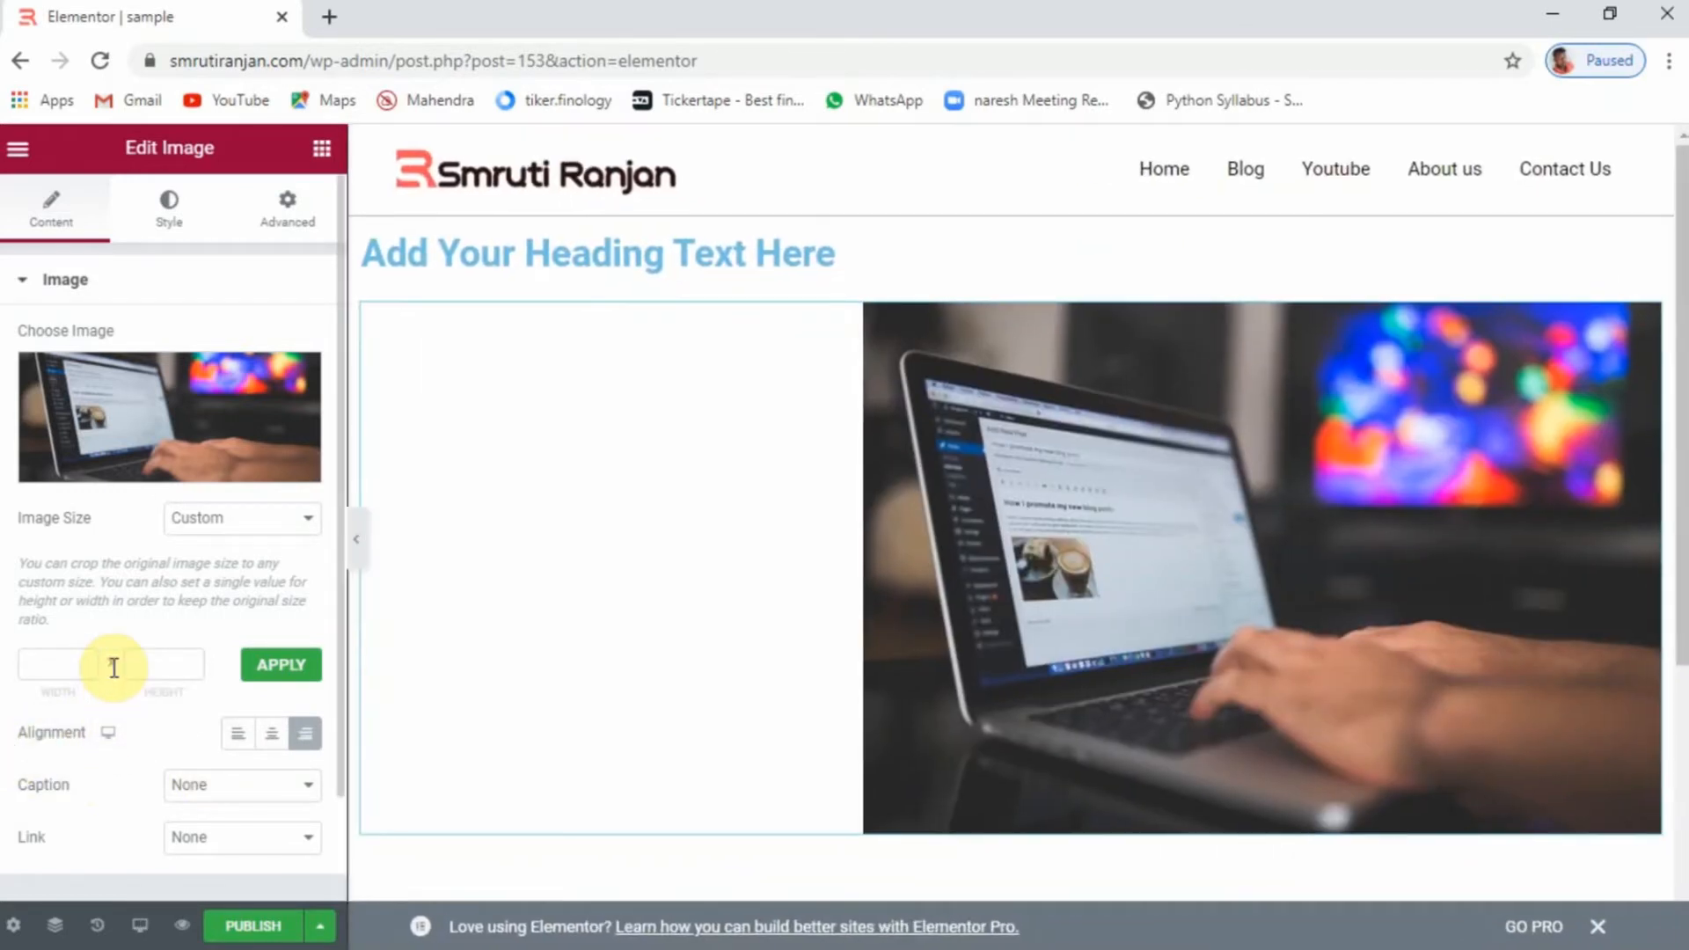
Add the custom caption "fevfgvfh" to the image and set its desktop alignment to Center
click(236, 796)
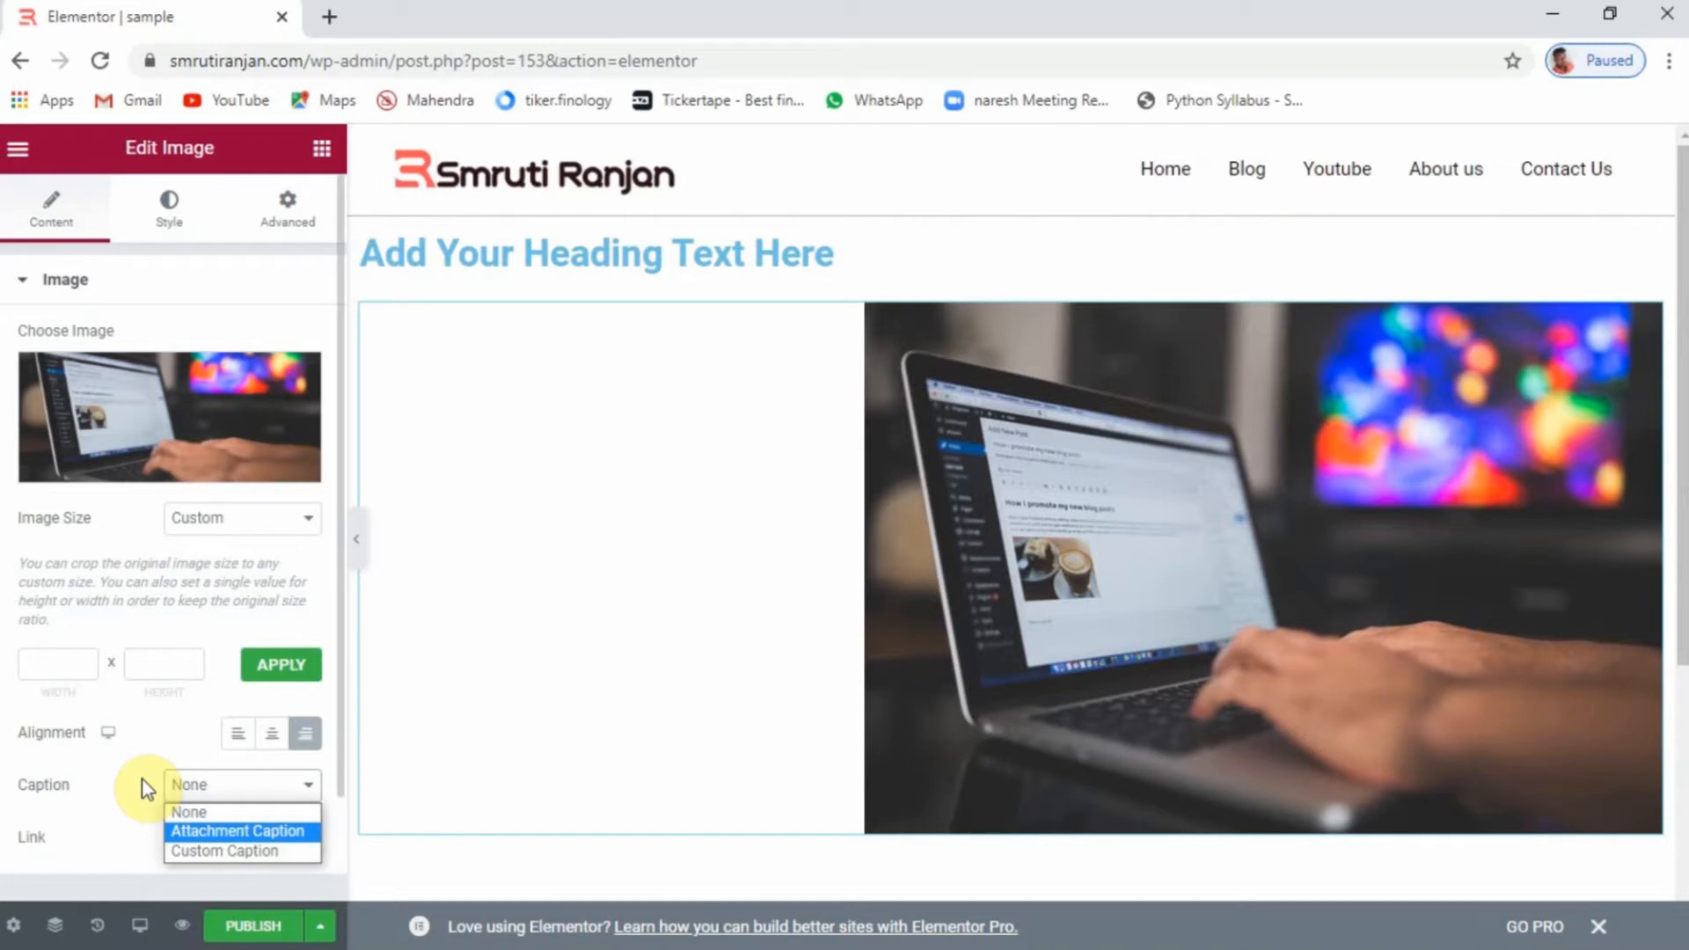
click(207, 851)
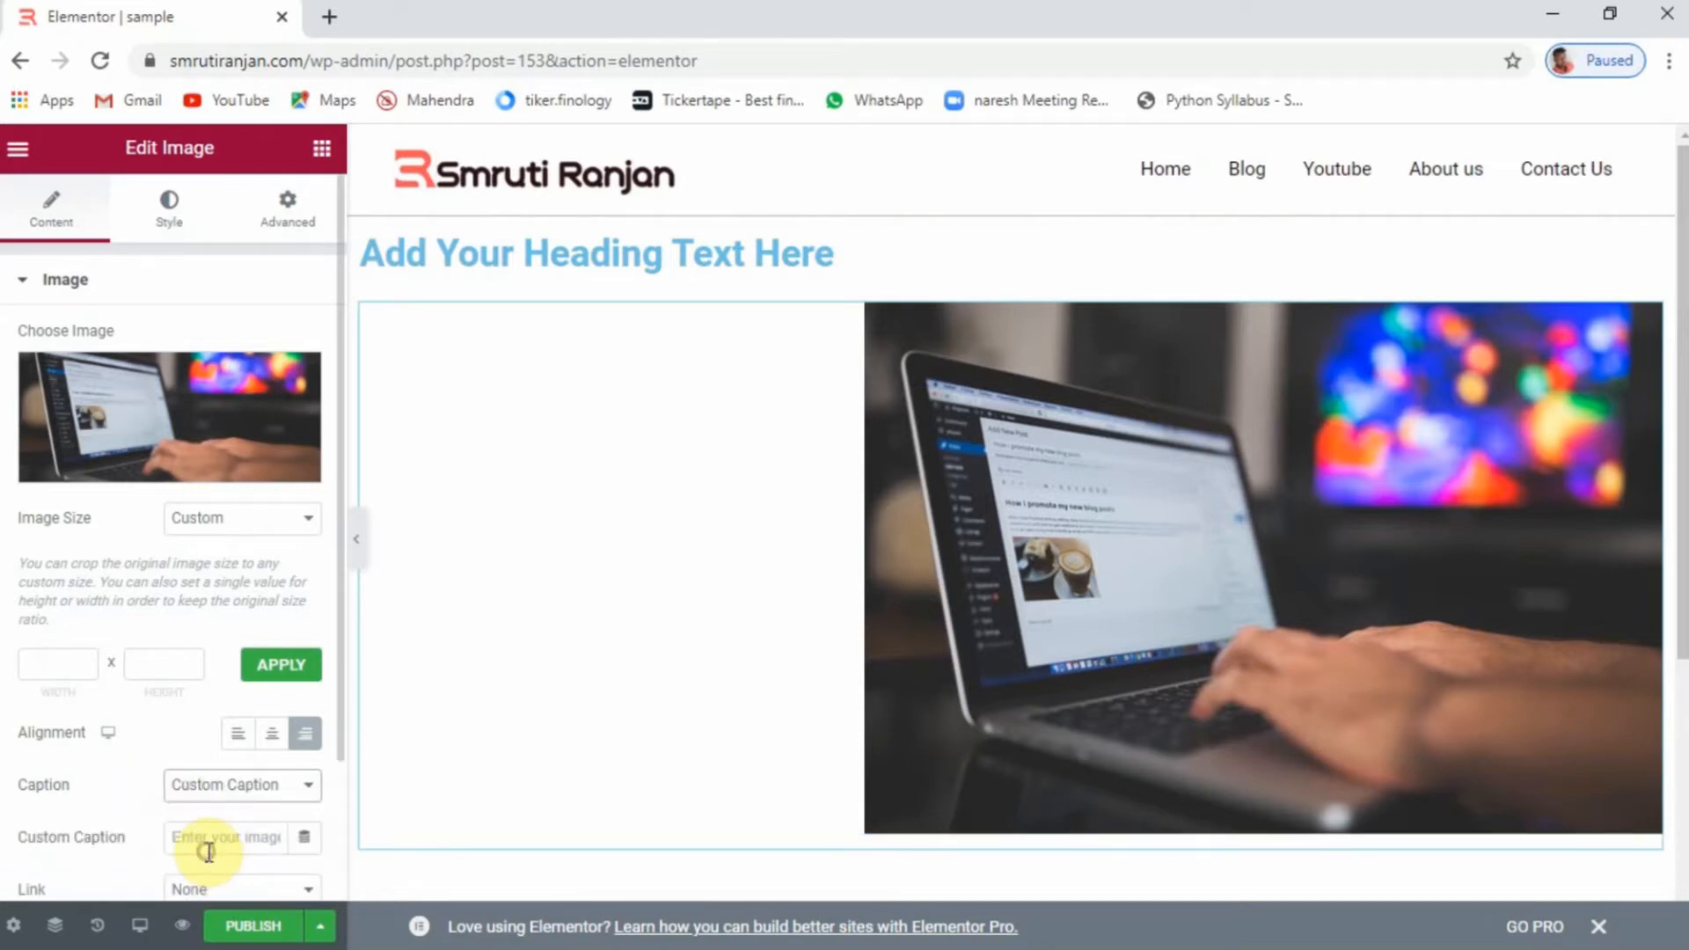
click(190, 833)
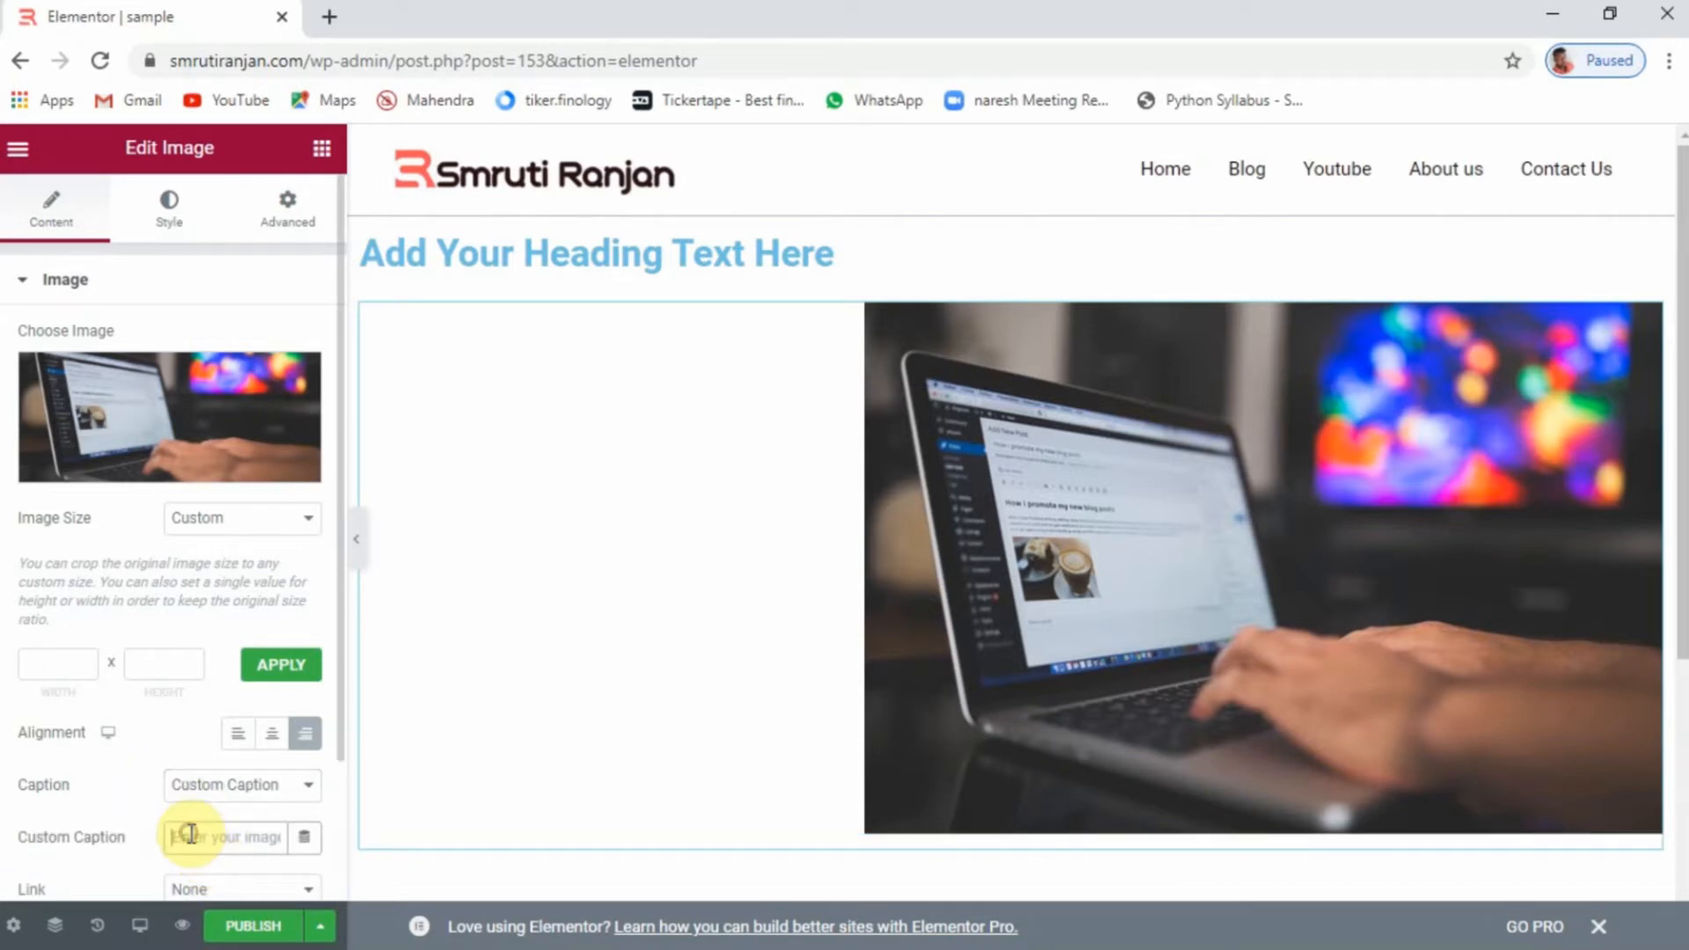
text(fevfgvfh)
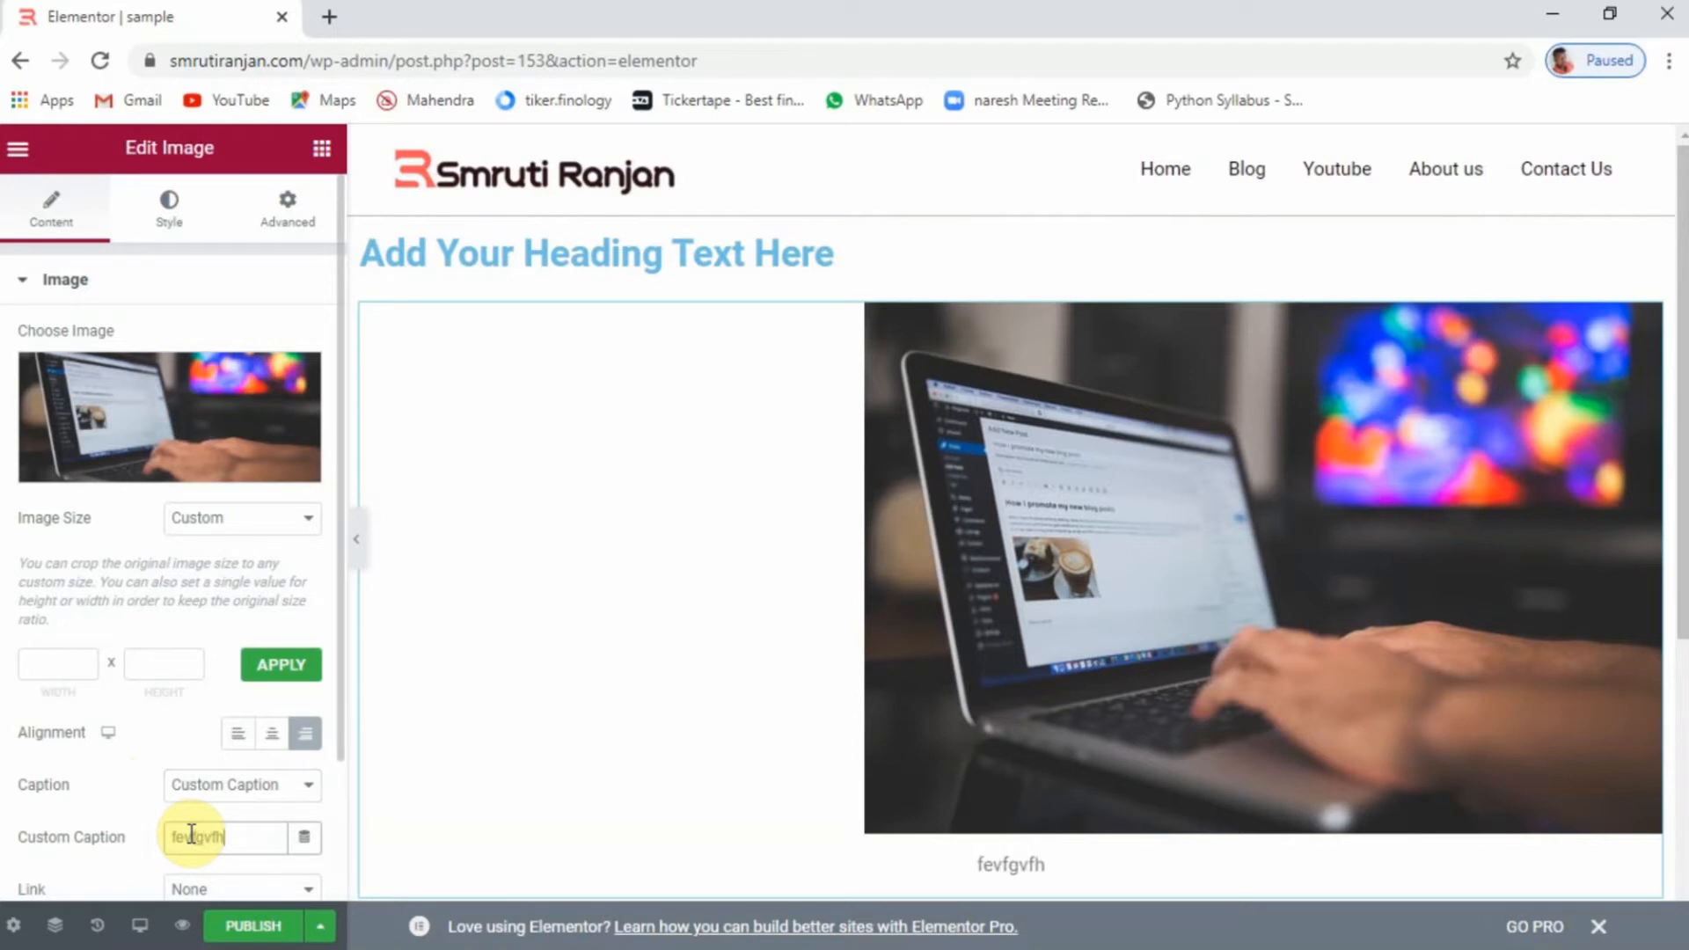
click(271, 733)
Set the image's link to Media File
scroll(184, 787, down, 2)
scroll(184, 788, down, 1)
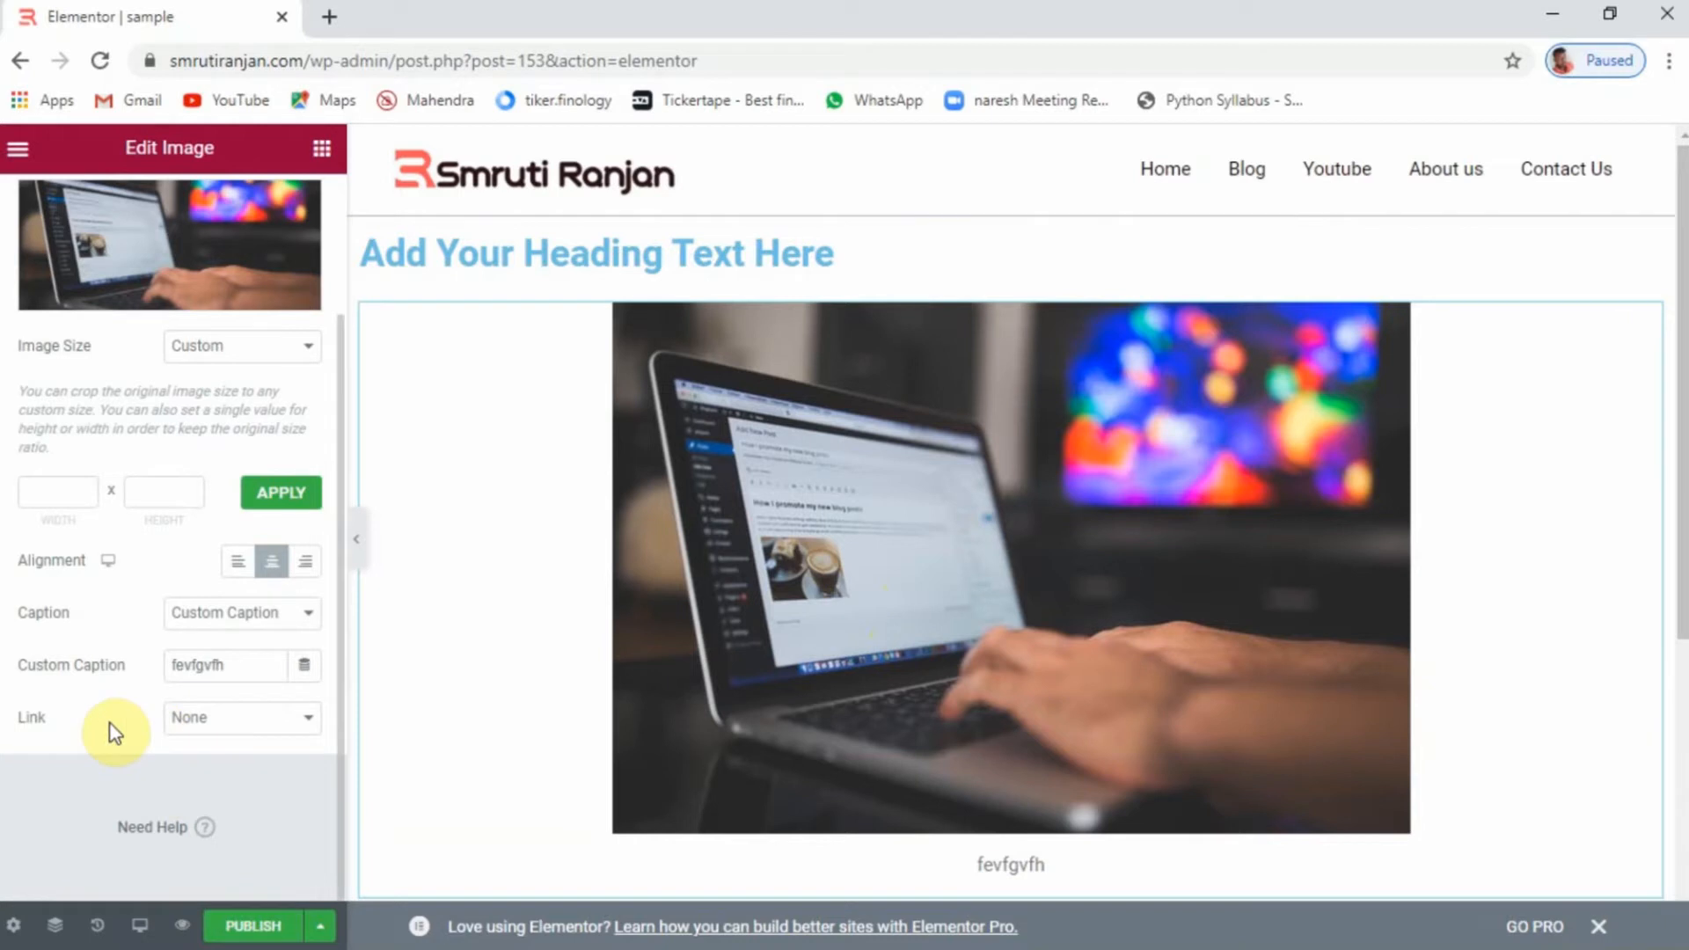
click(231, 720)
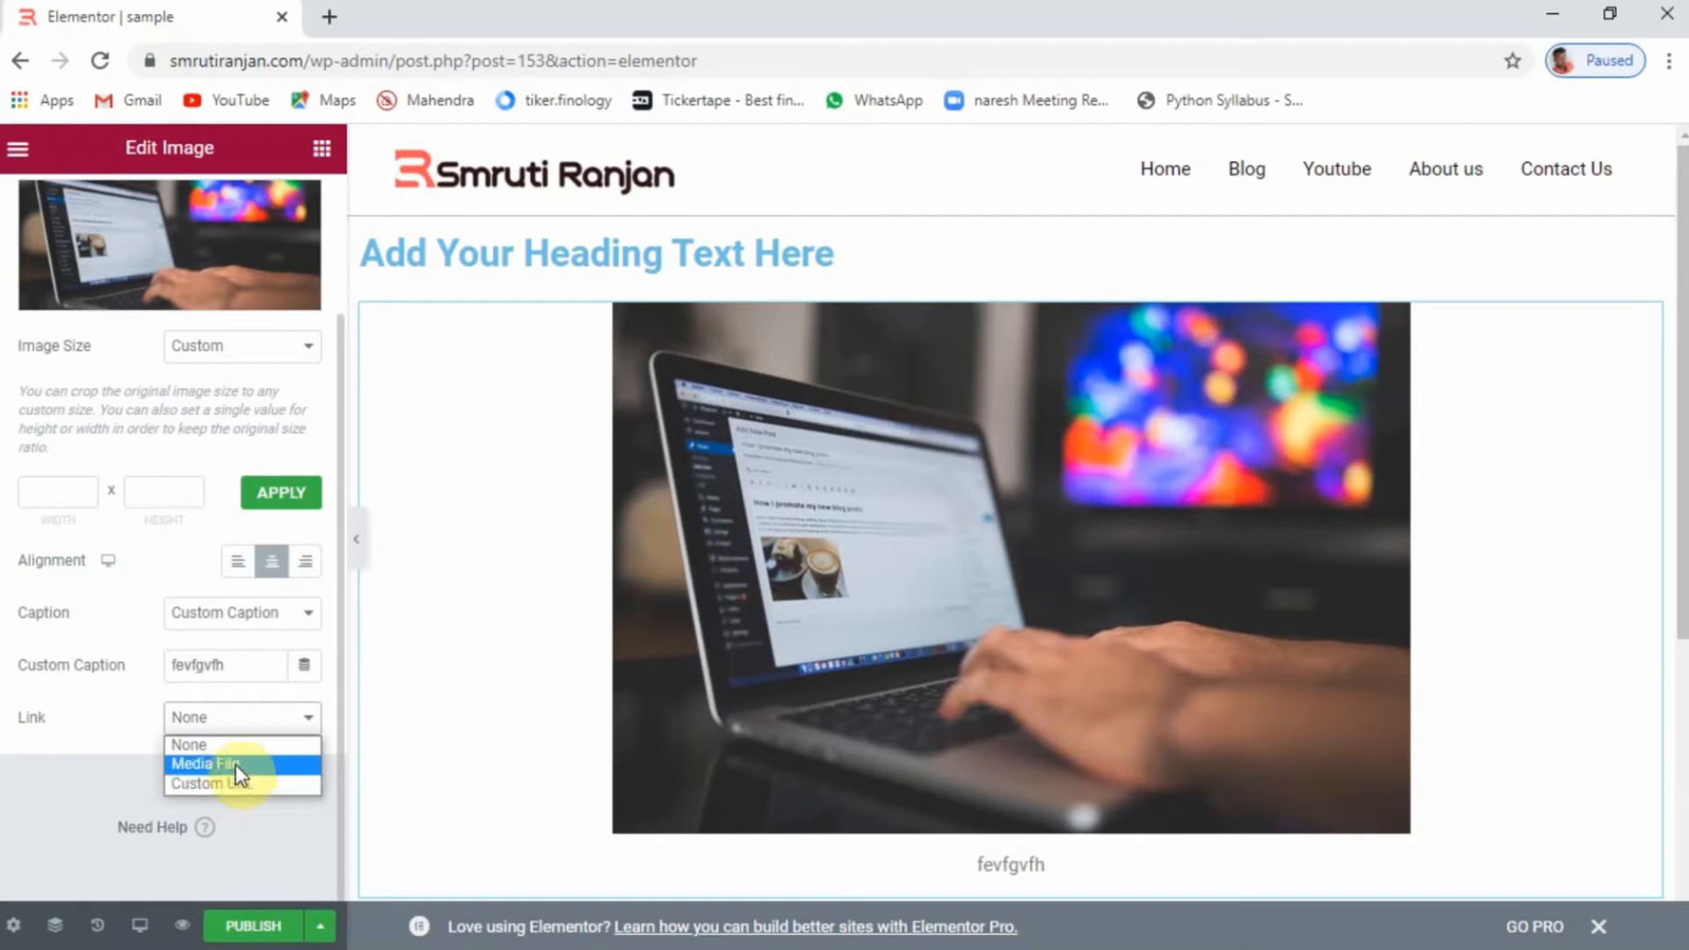
click(231, 763)
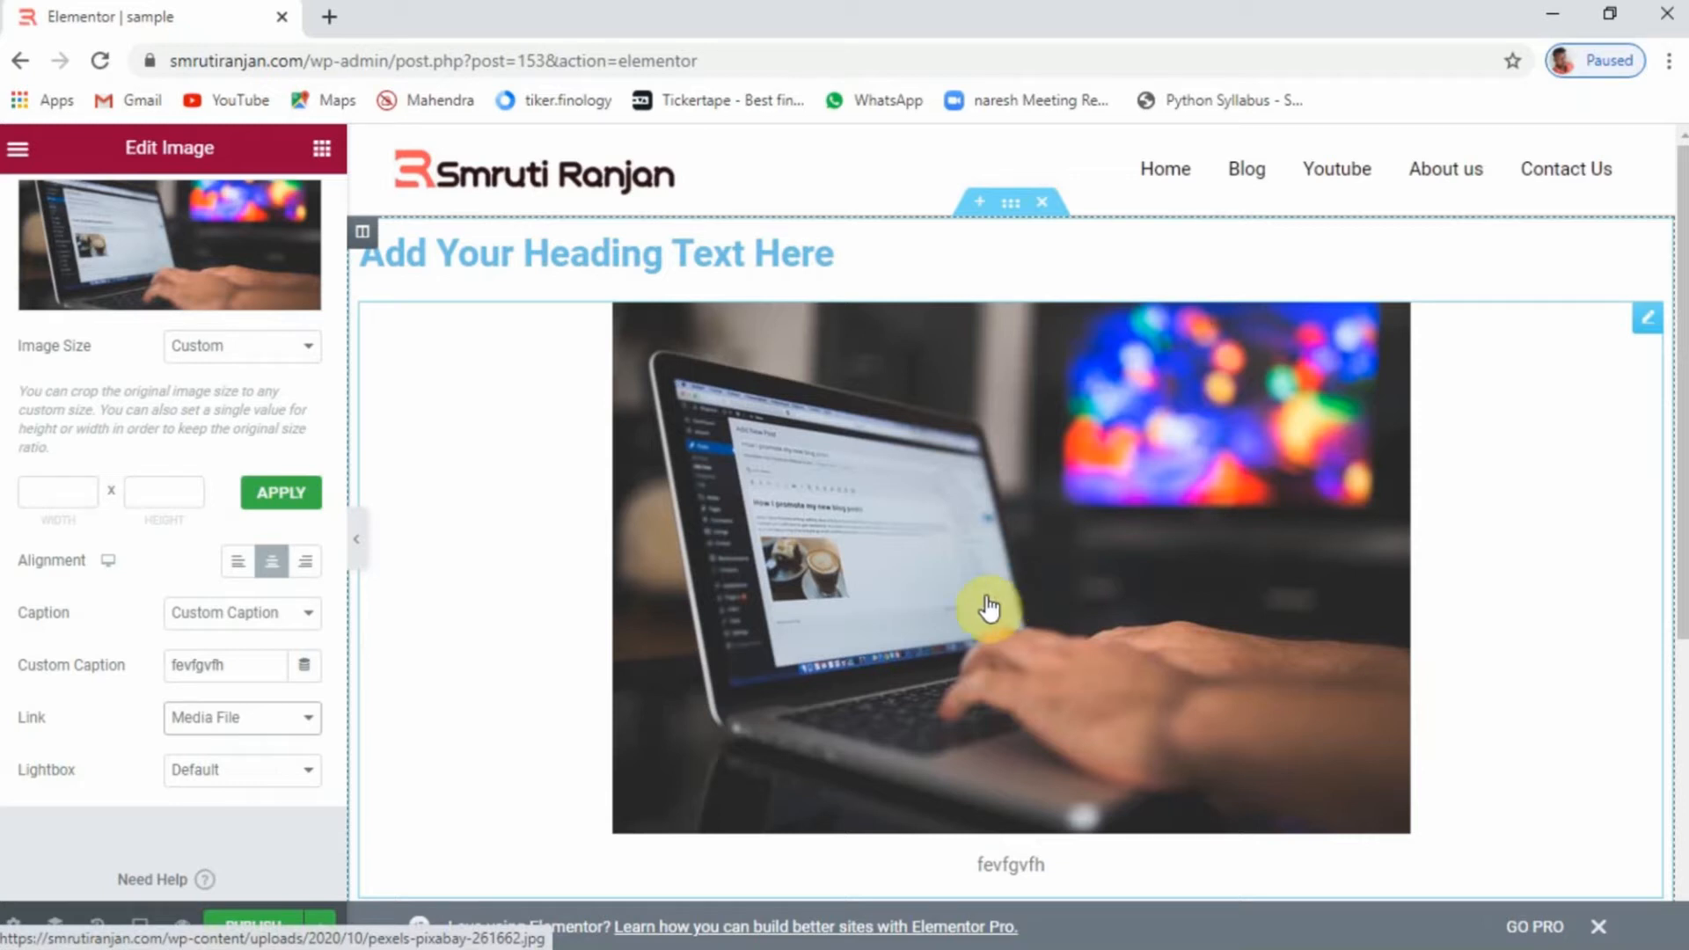
Preview the page, open the image in its lightbox and examine the sharing options, and return to the editor
click(362, 552)
click(695, 543)
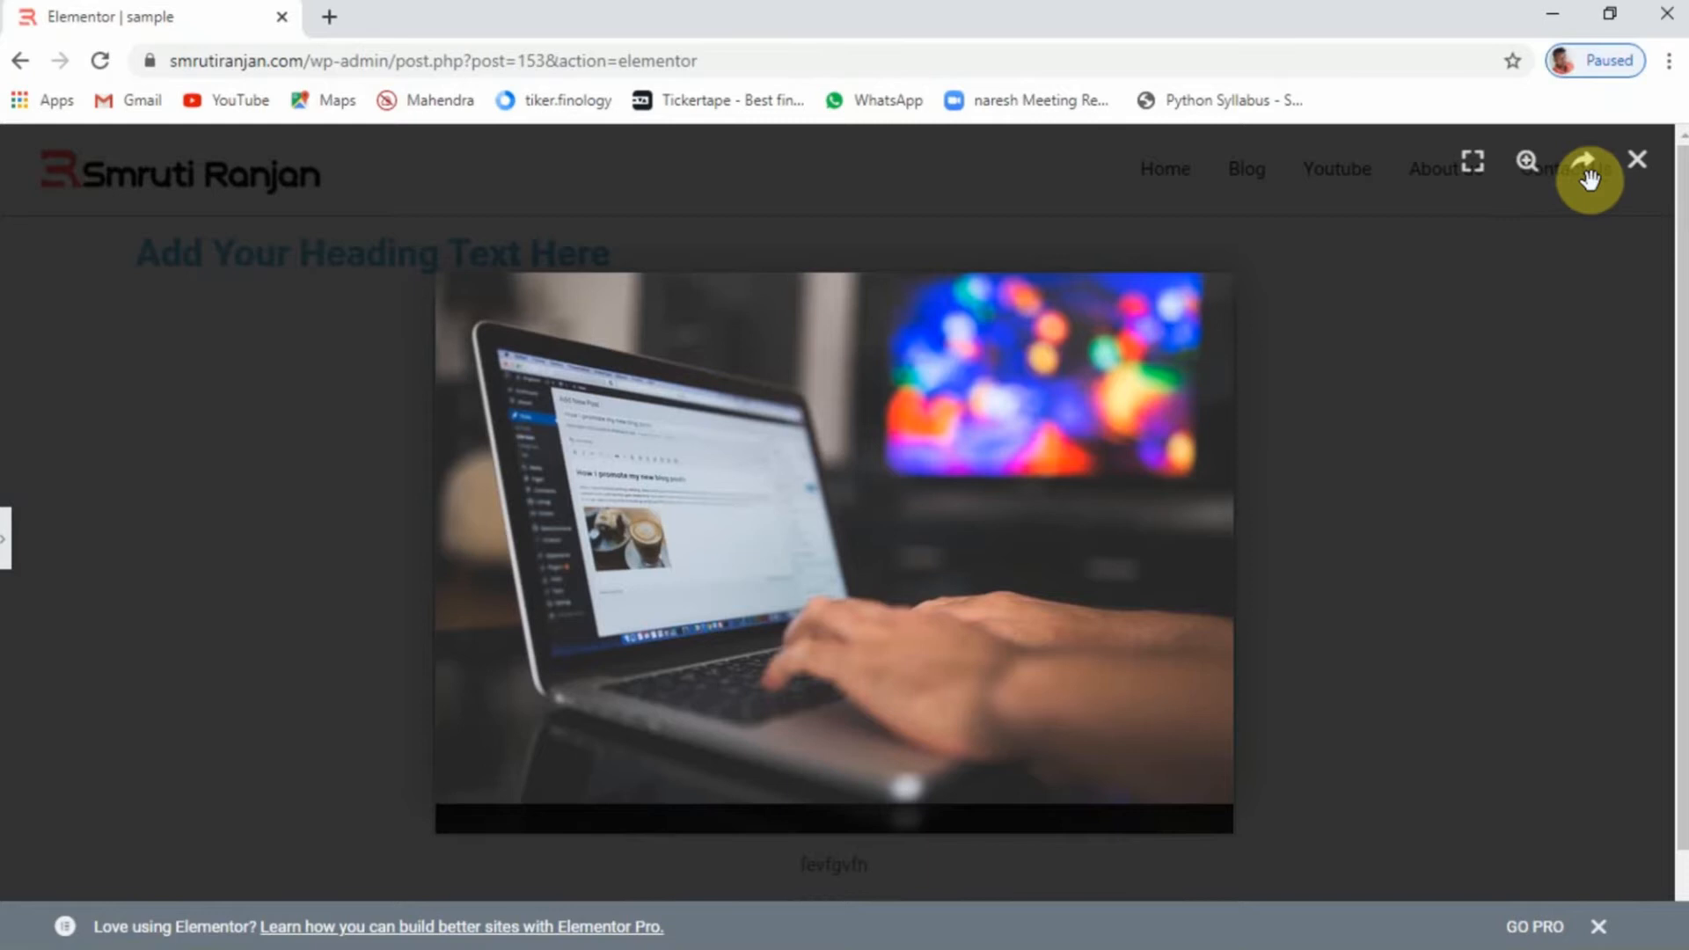
click(1590, 176)
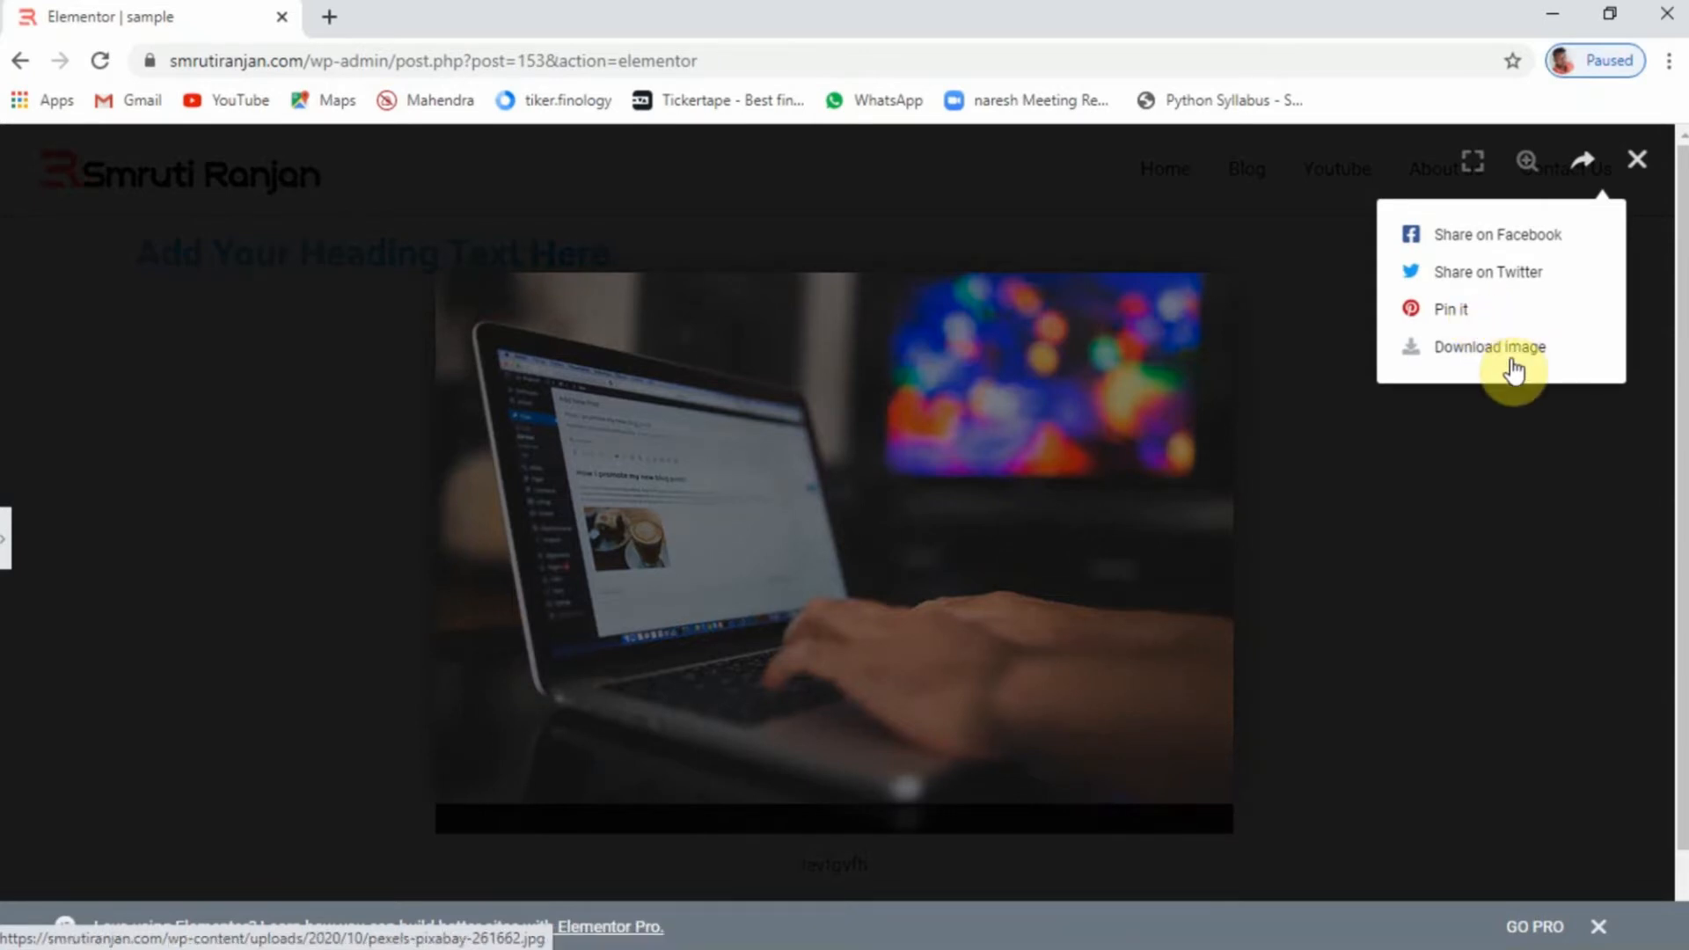
click(1638, 161)
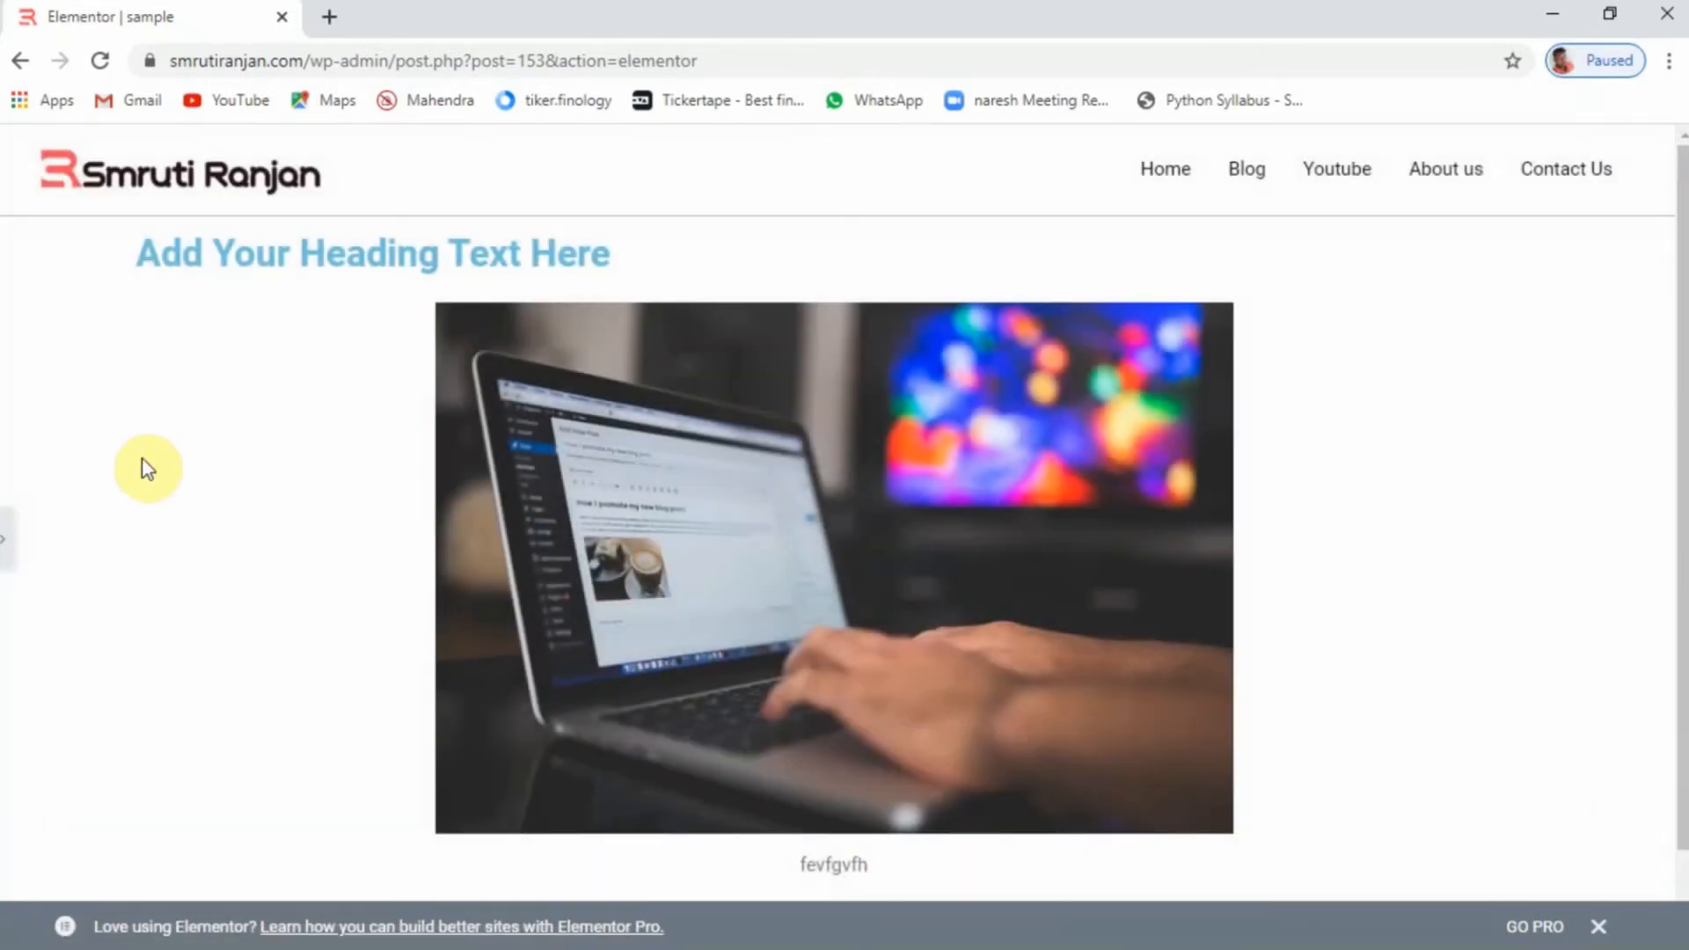
click(4, 550)
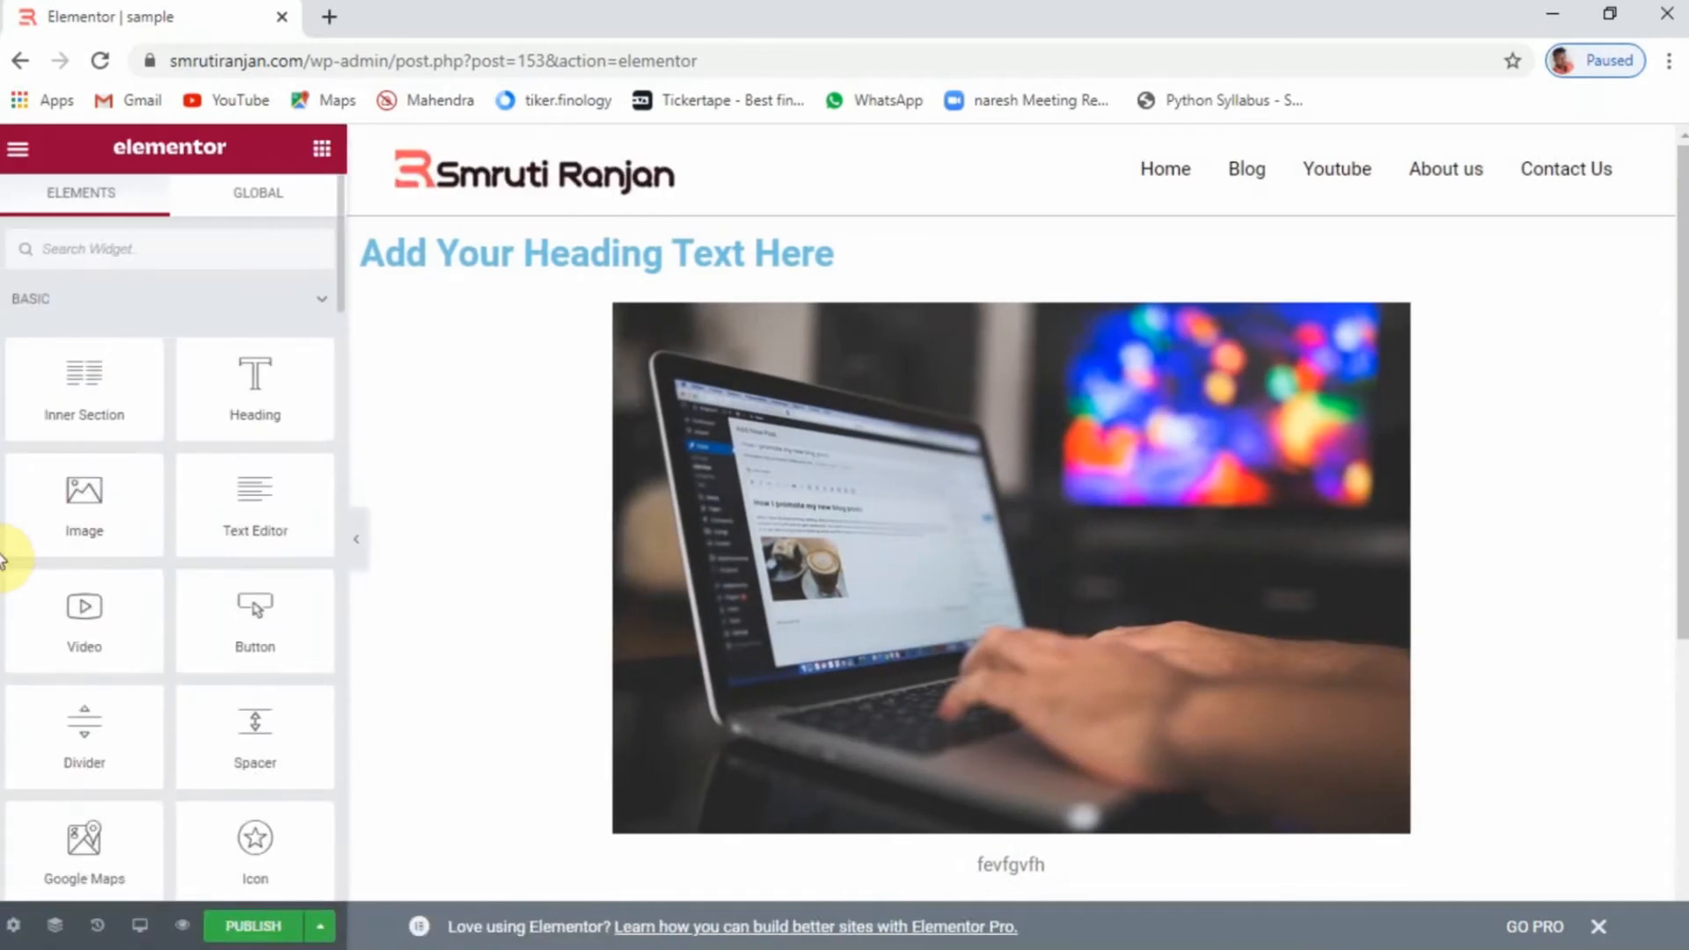
Review the image's Lightbox setting and open the image in the page preview again to check its behaviour
click(1648, 327)
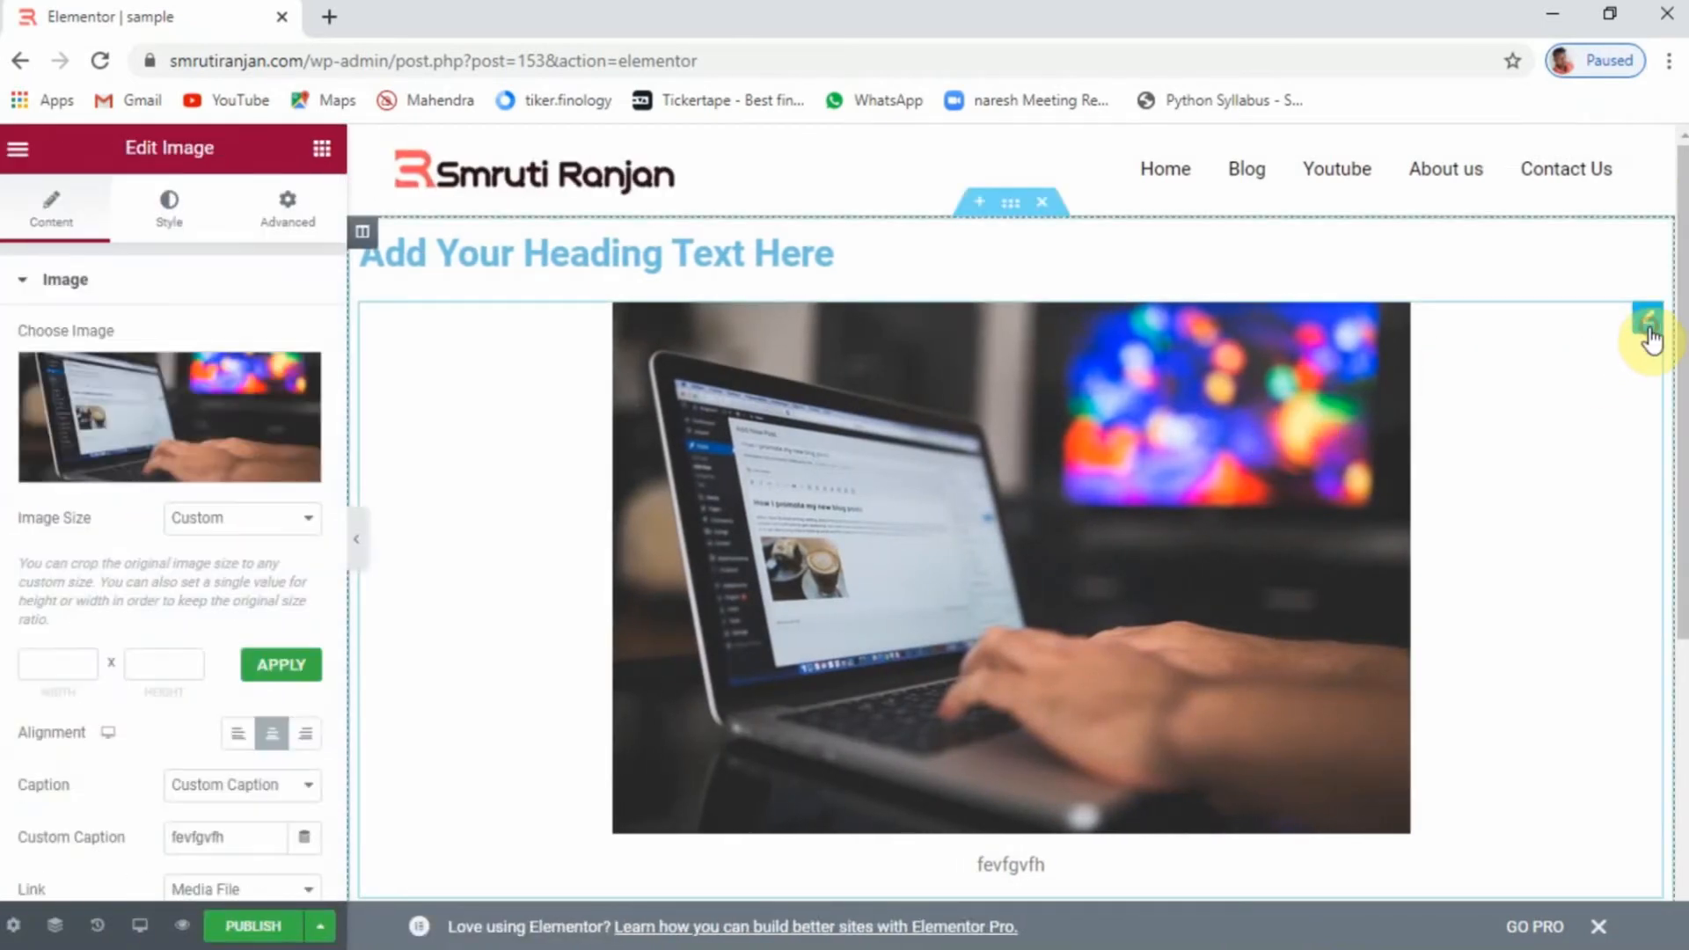
scroll(180, 695, down, 3)
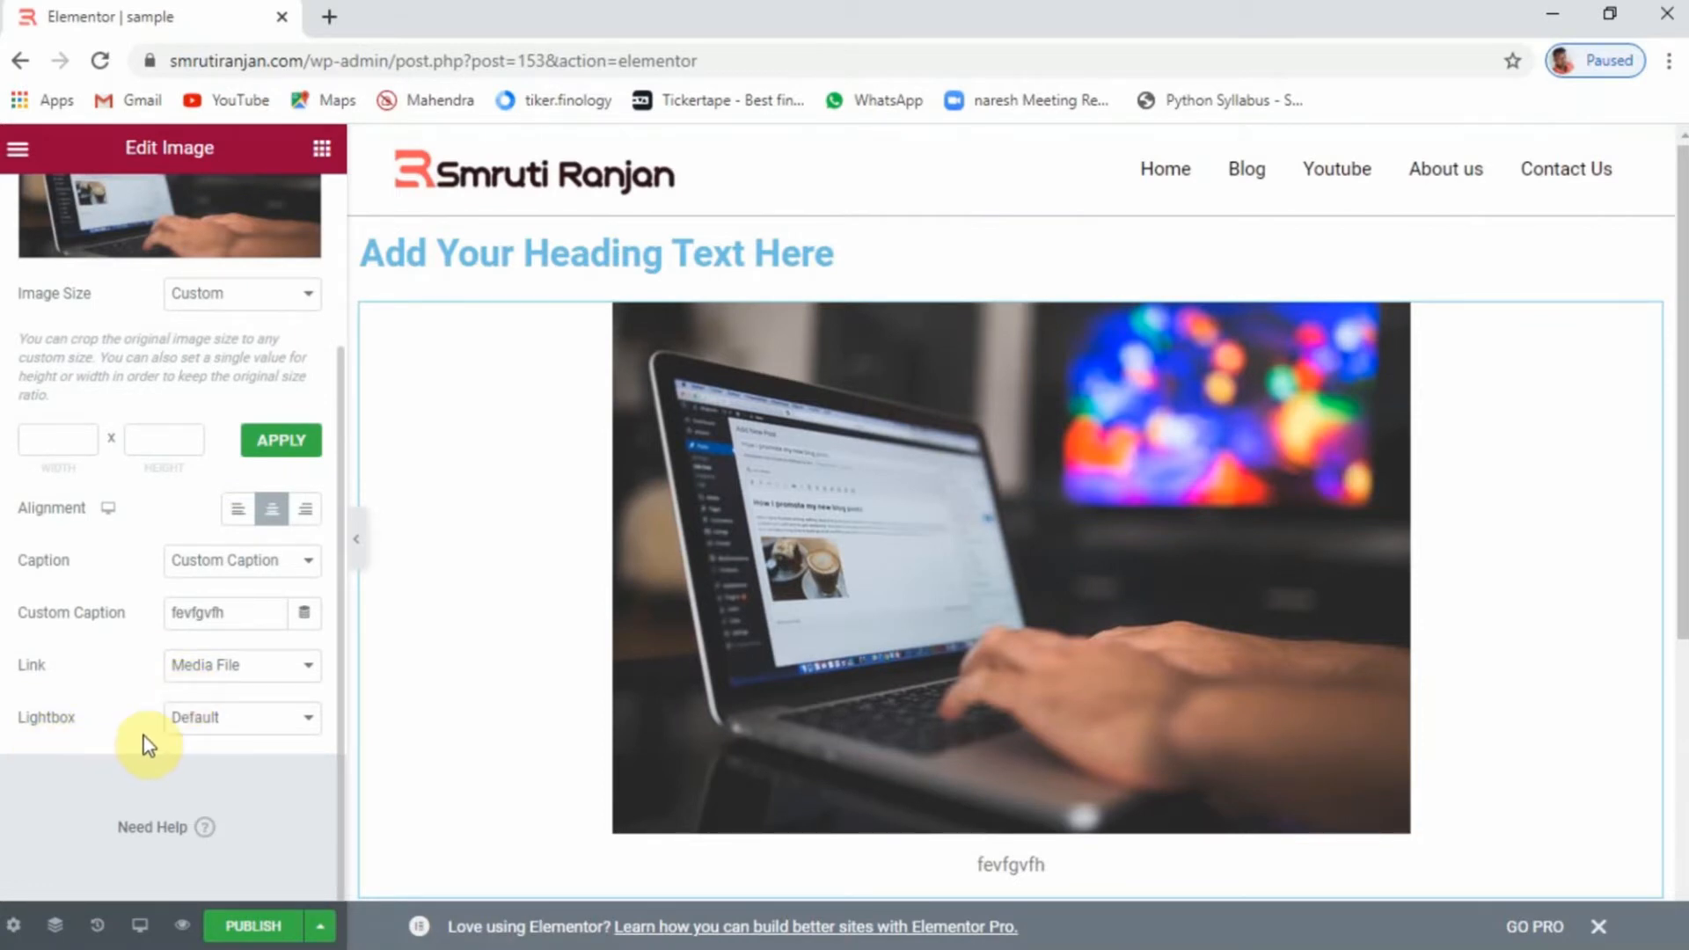
click(357, 550)
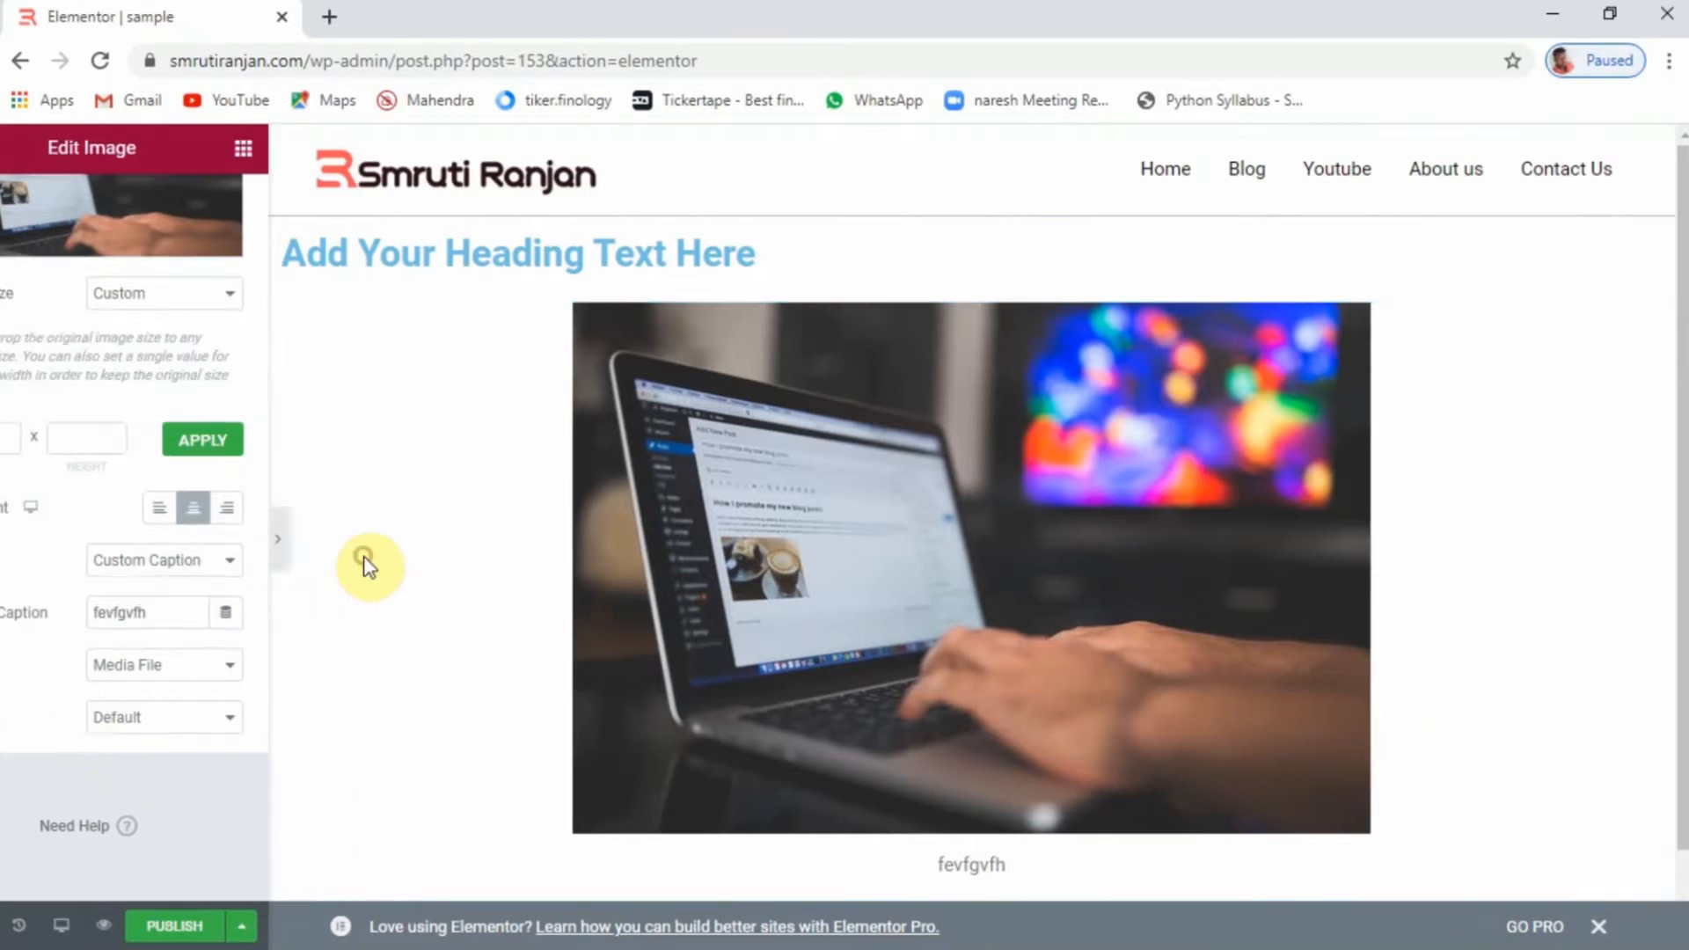
click(709, 550)
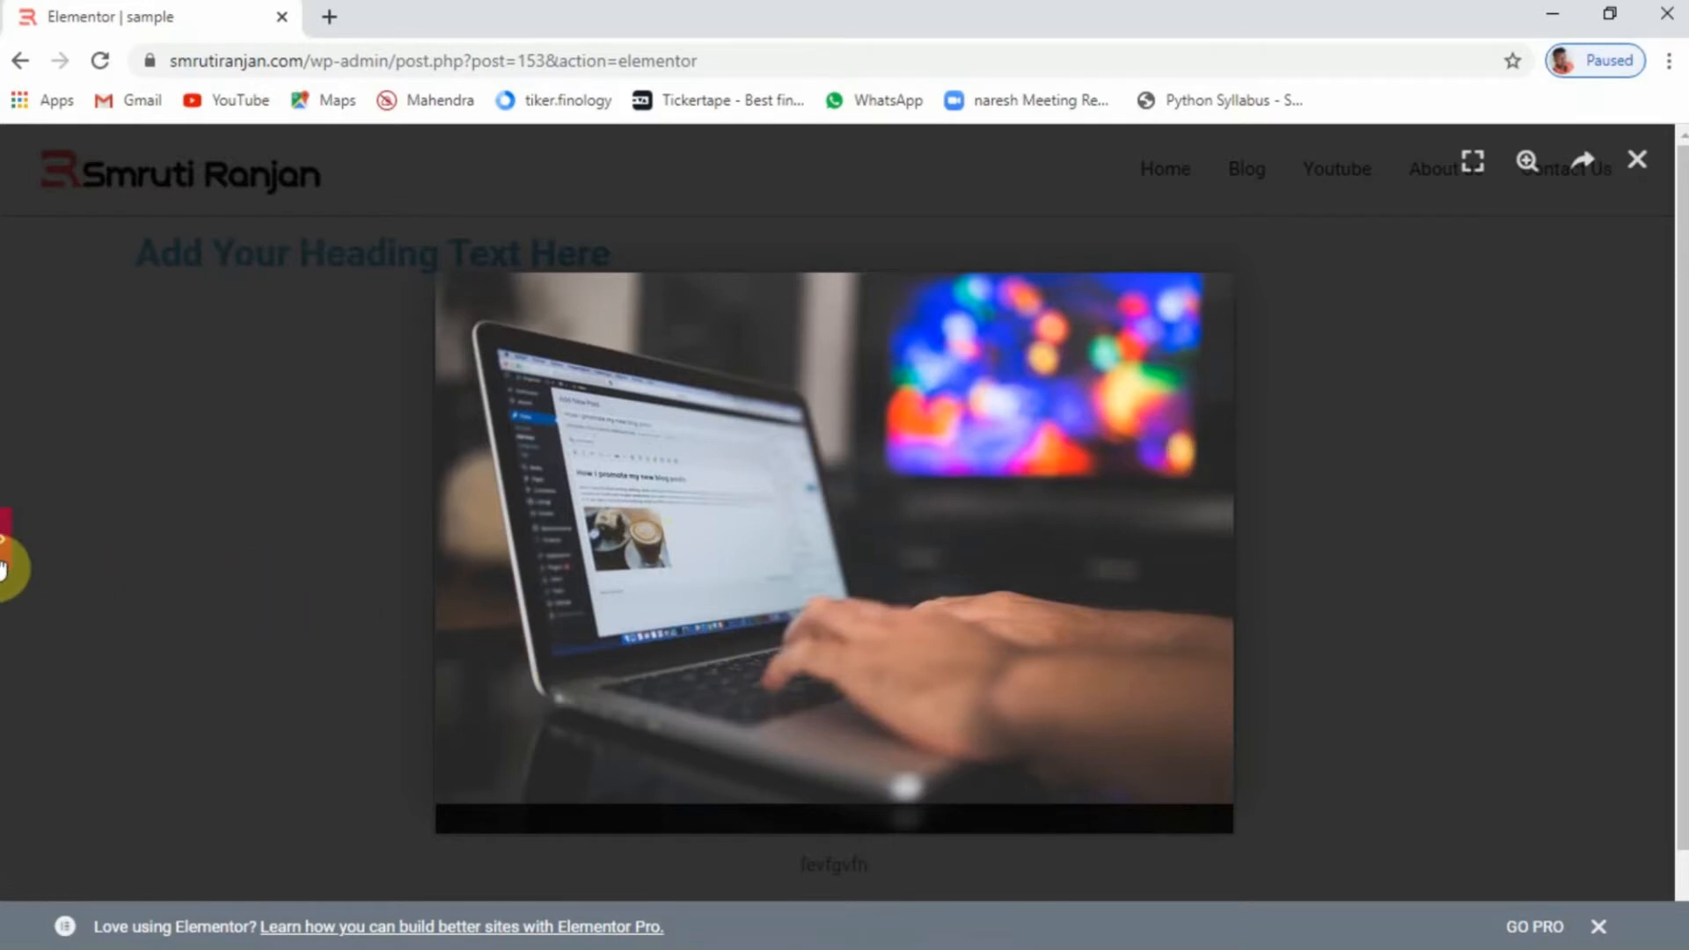
click(2, 552)
Set the image's Lightbox option to No, close the open lightbox and check the page preview
click(202, 717)
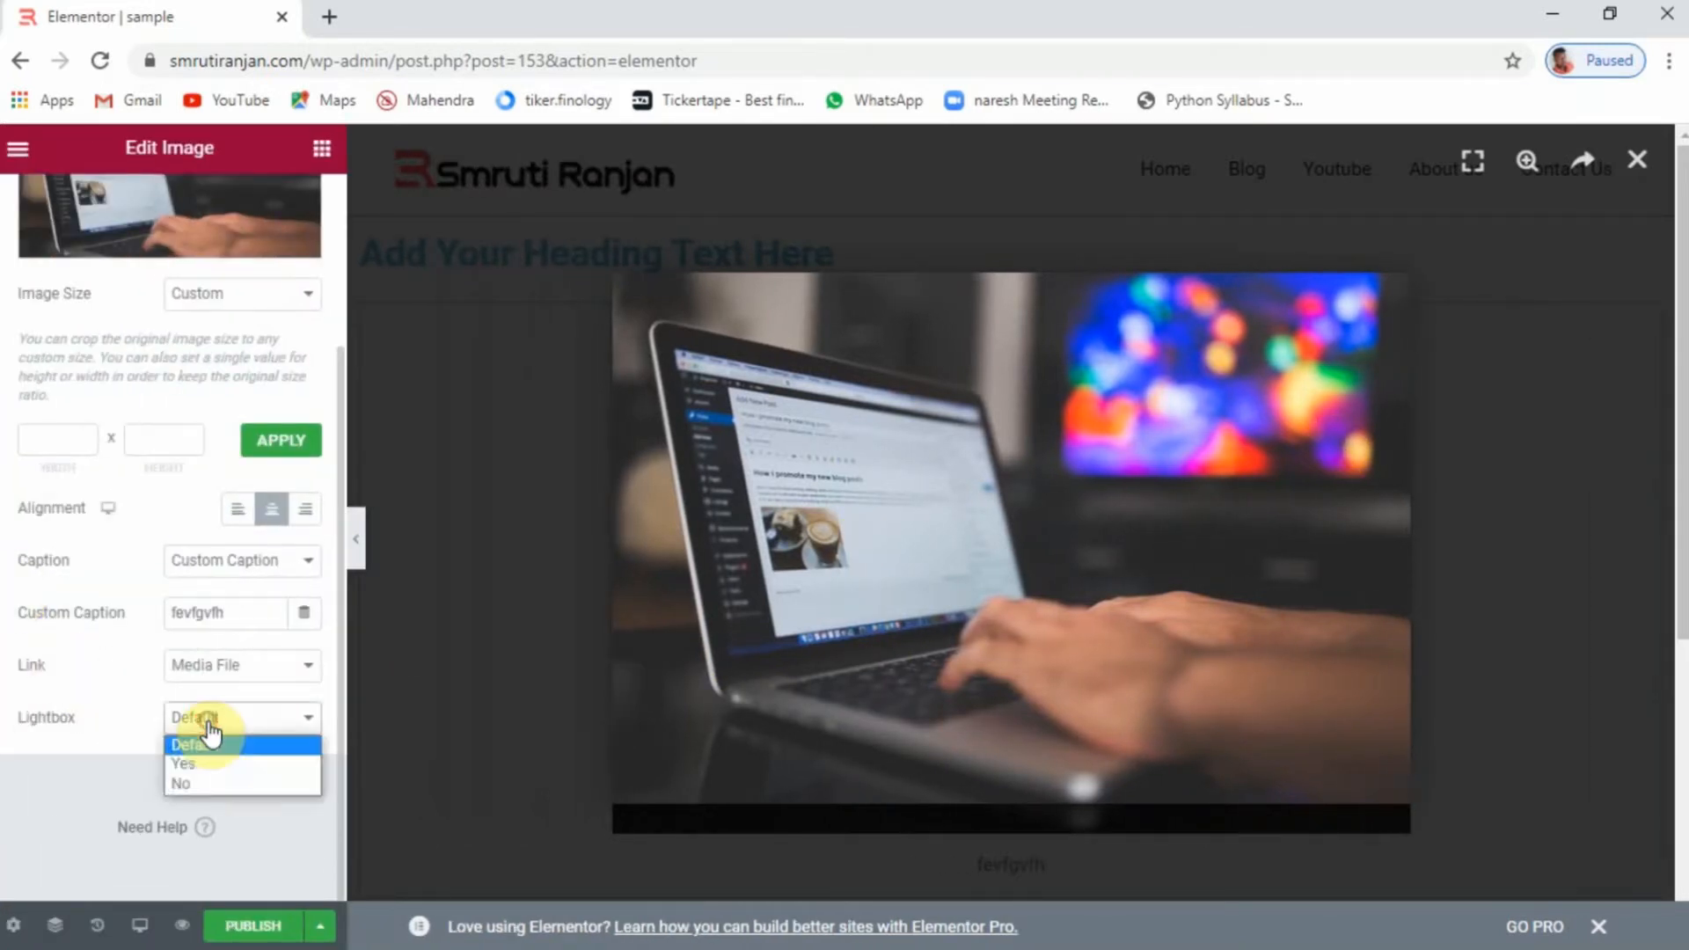
click(211, 785)
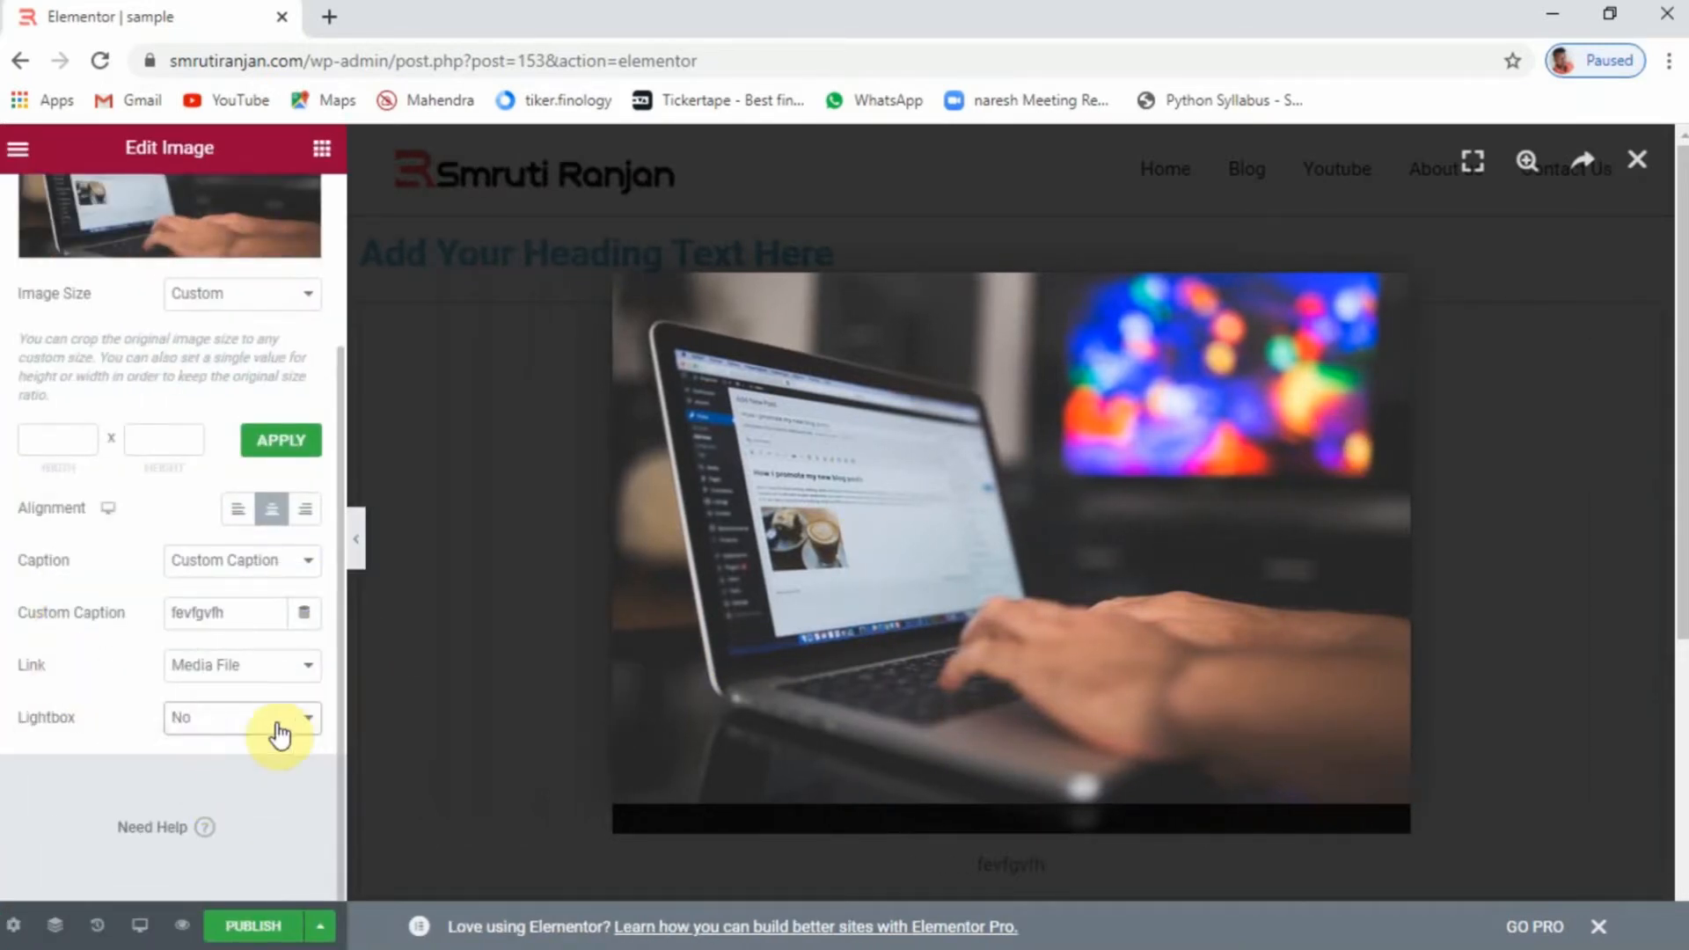
click(1637, 161)
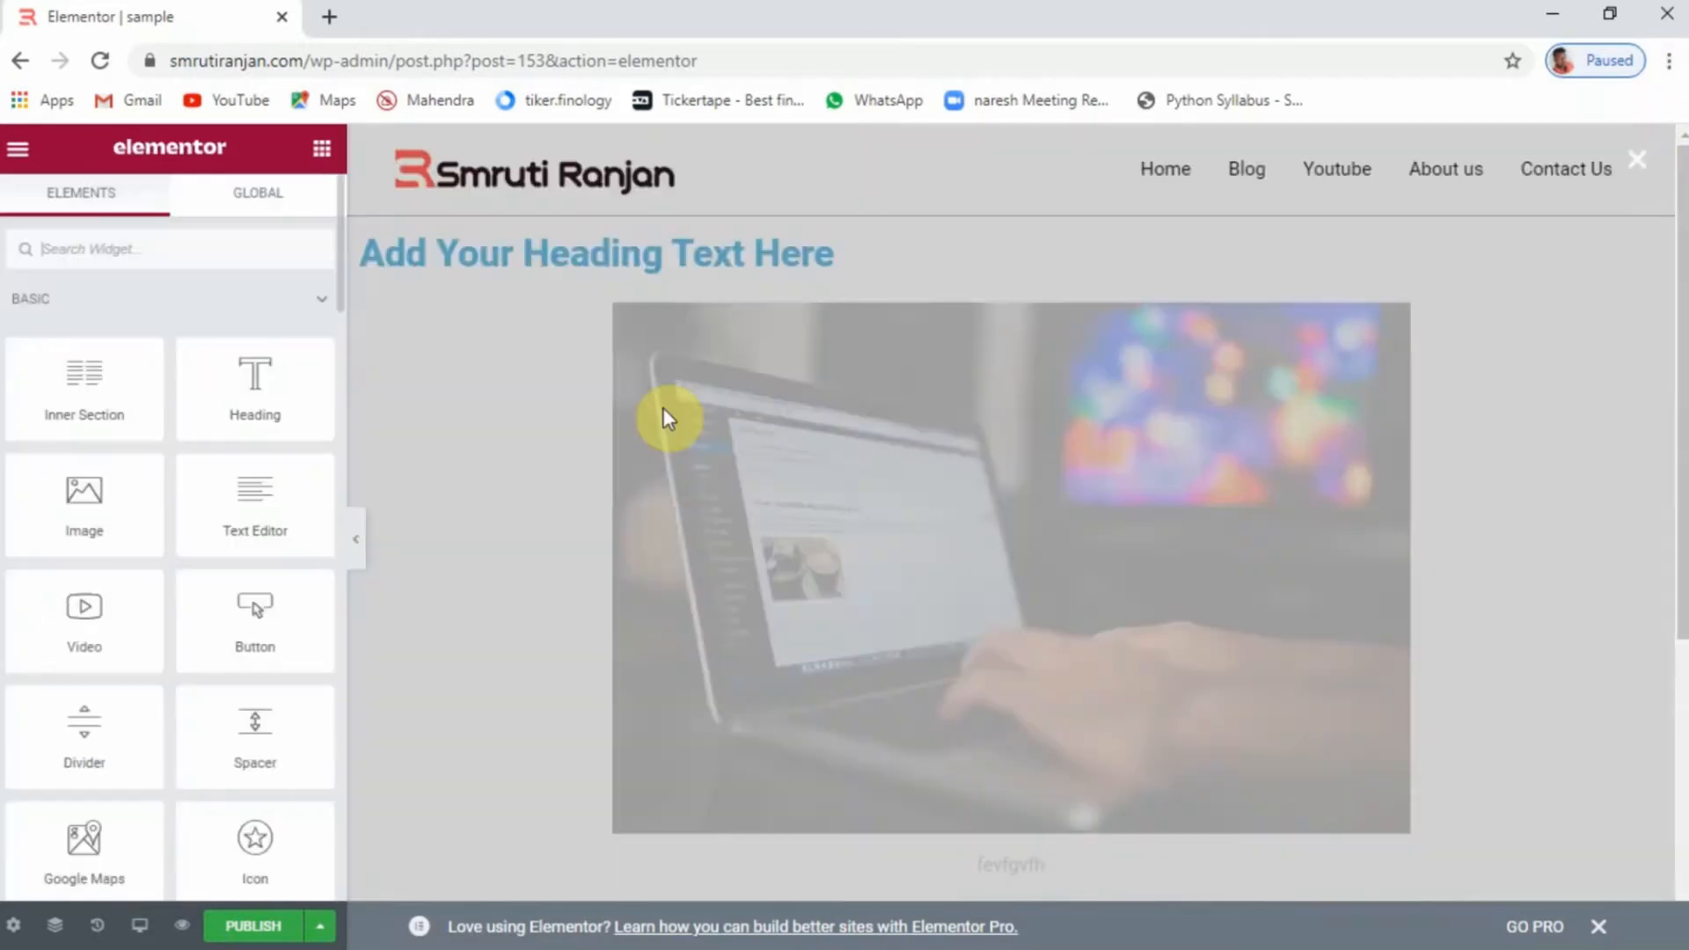
click(362, 541)
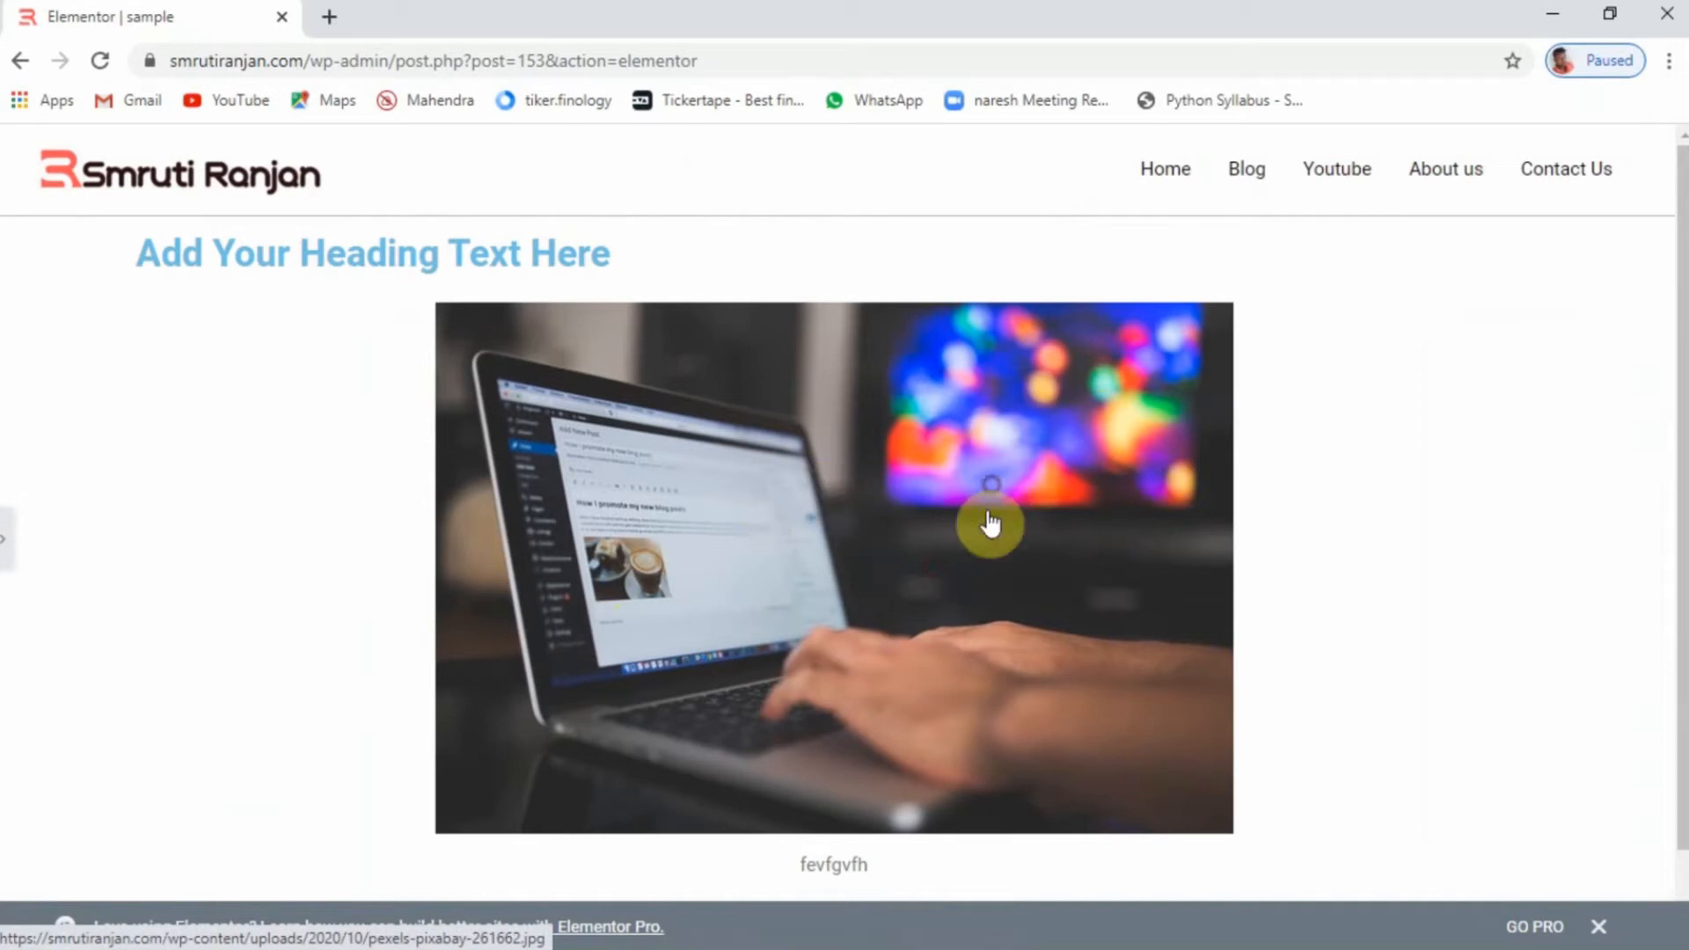
click(5, 546)
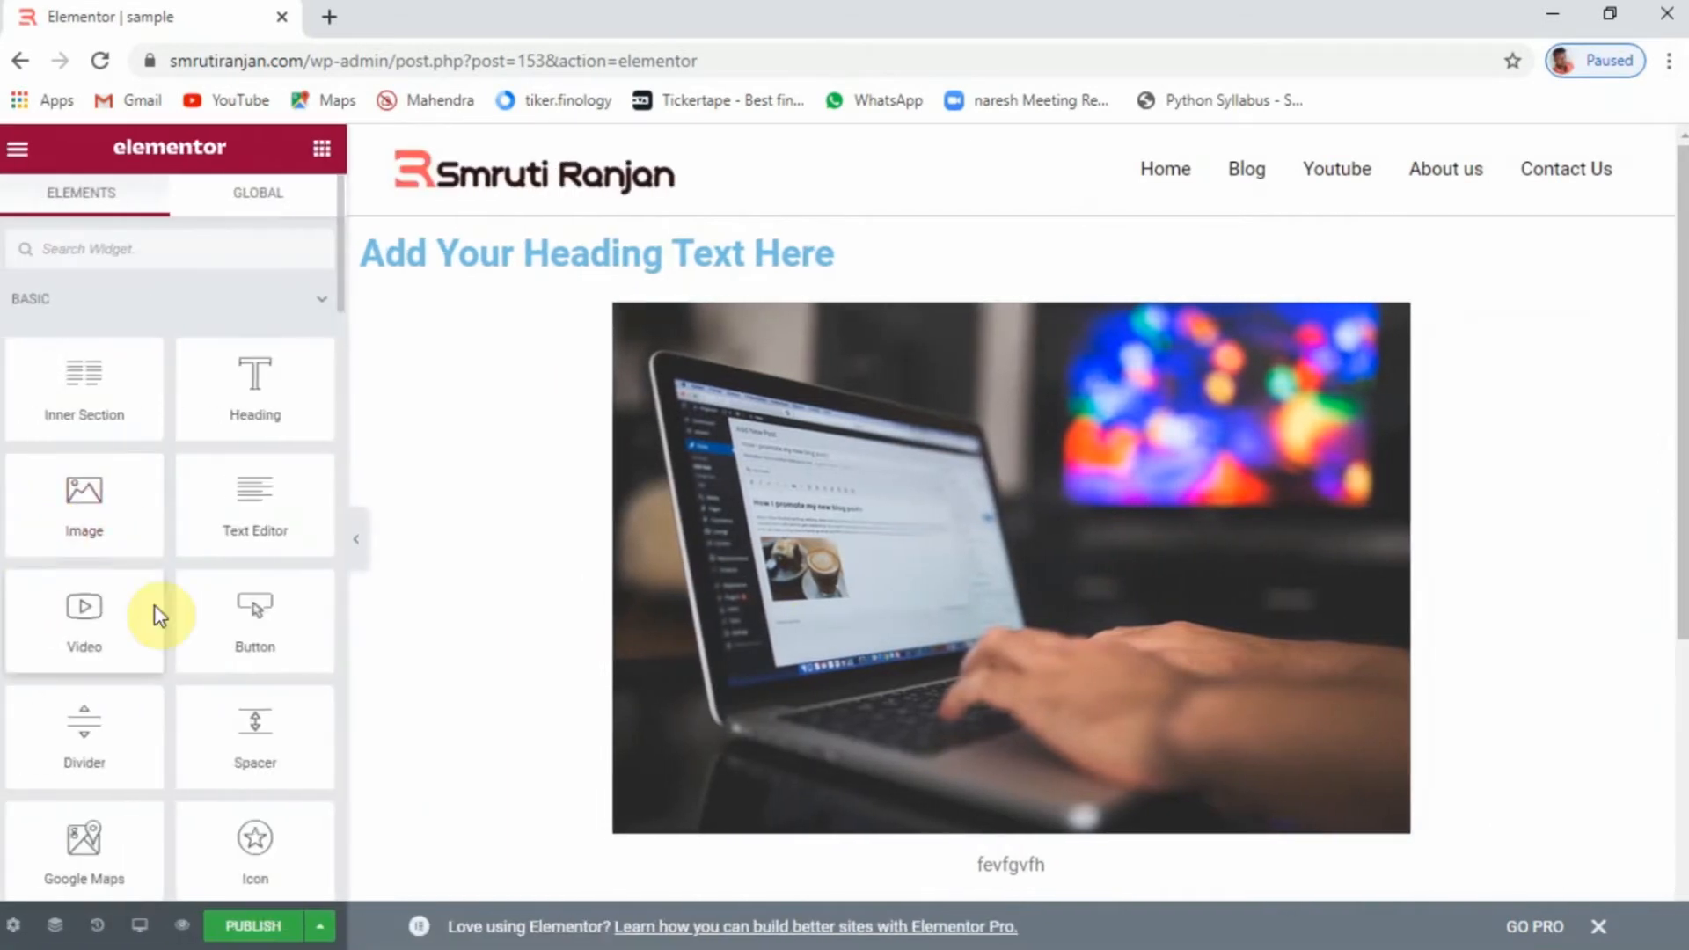
Set the image's Lightbox option back to Default and change its link to Custom URL
click(1645, 319)
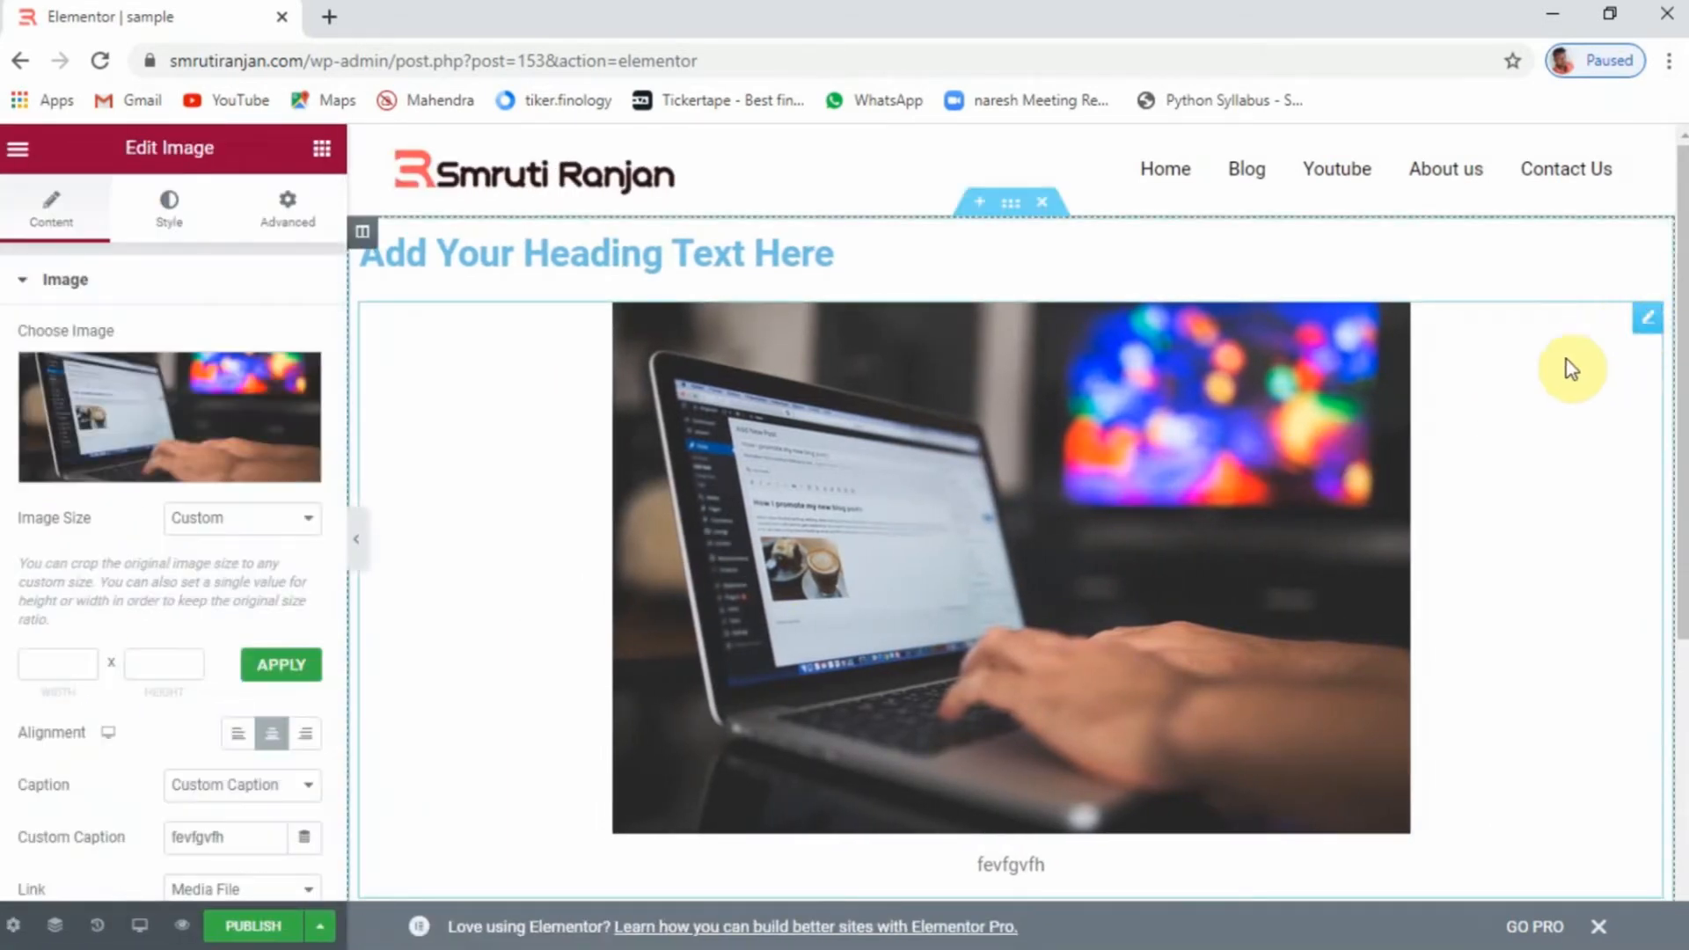
scroll(152, 634, down, 3)
click(270, 720)
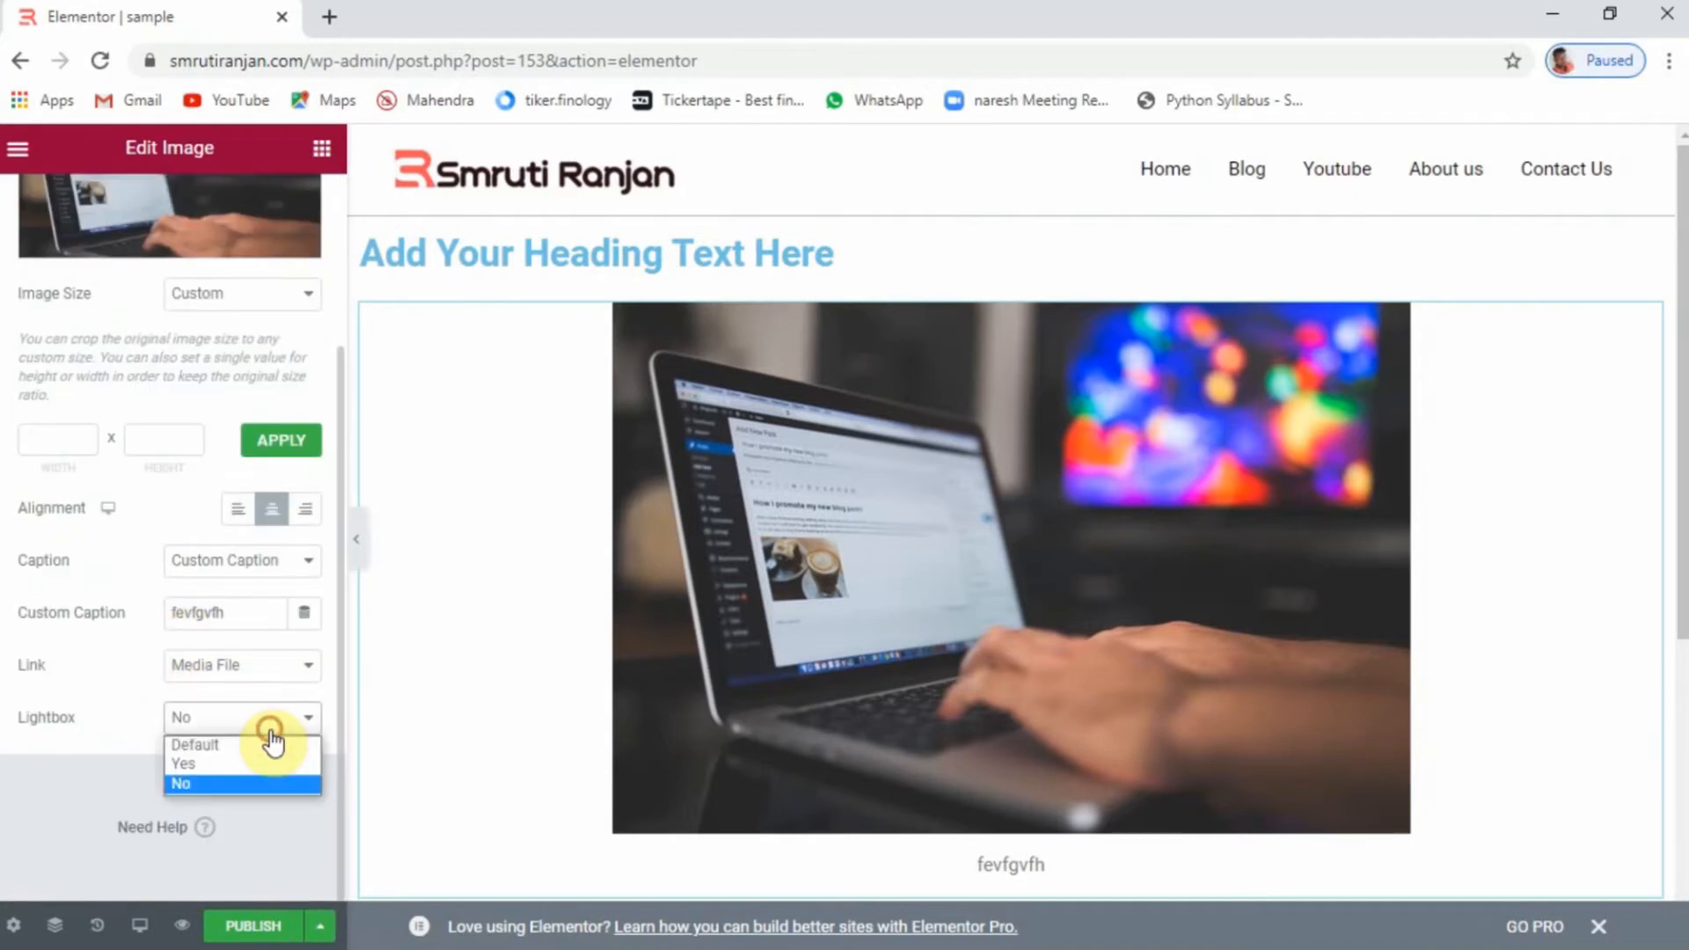
click(215, 744)
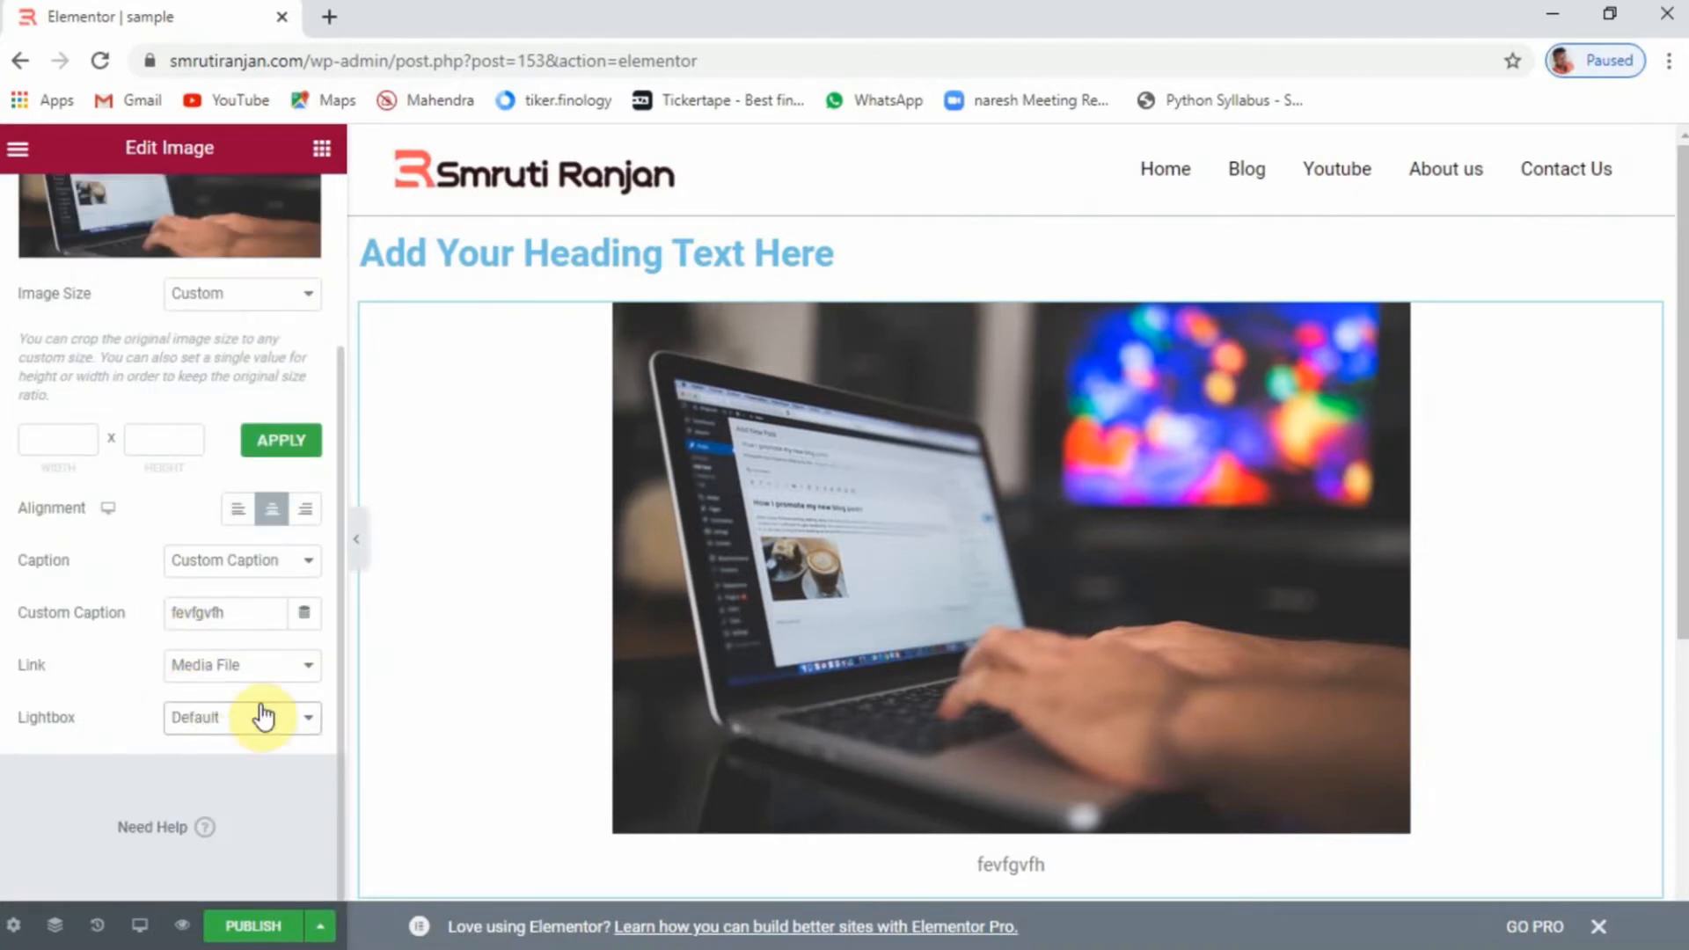
click(264, 672)
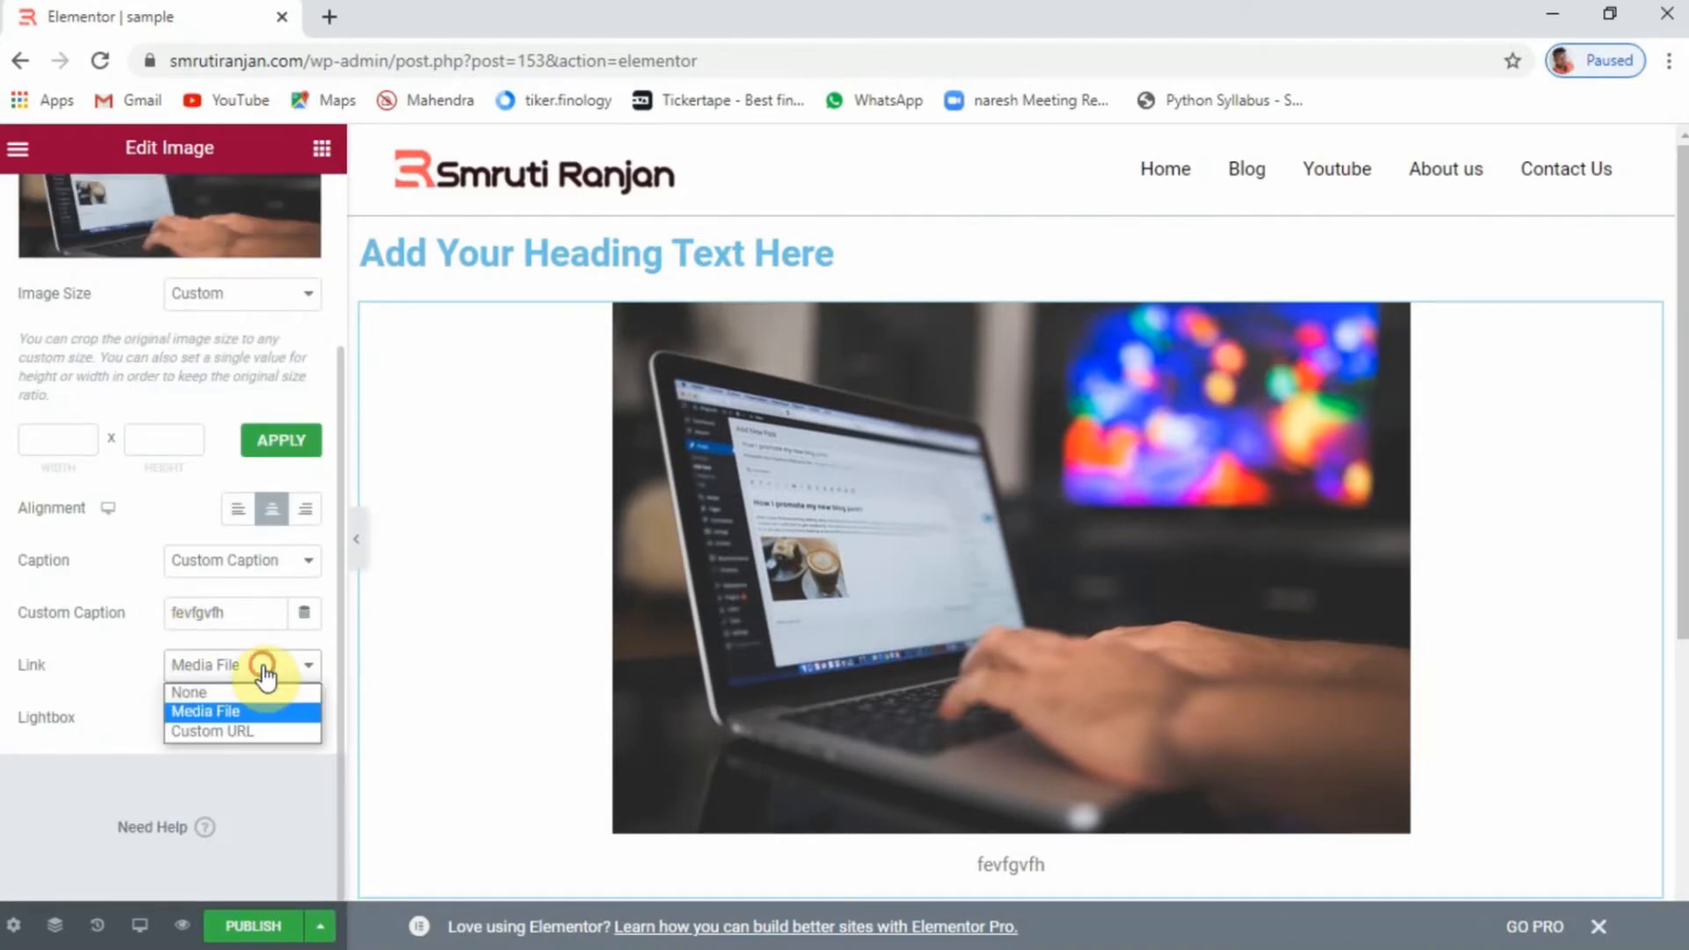
click(243, 732)
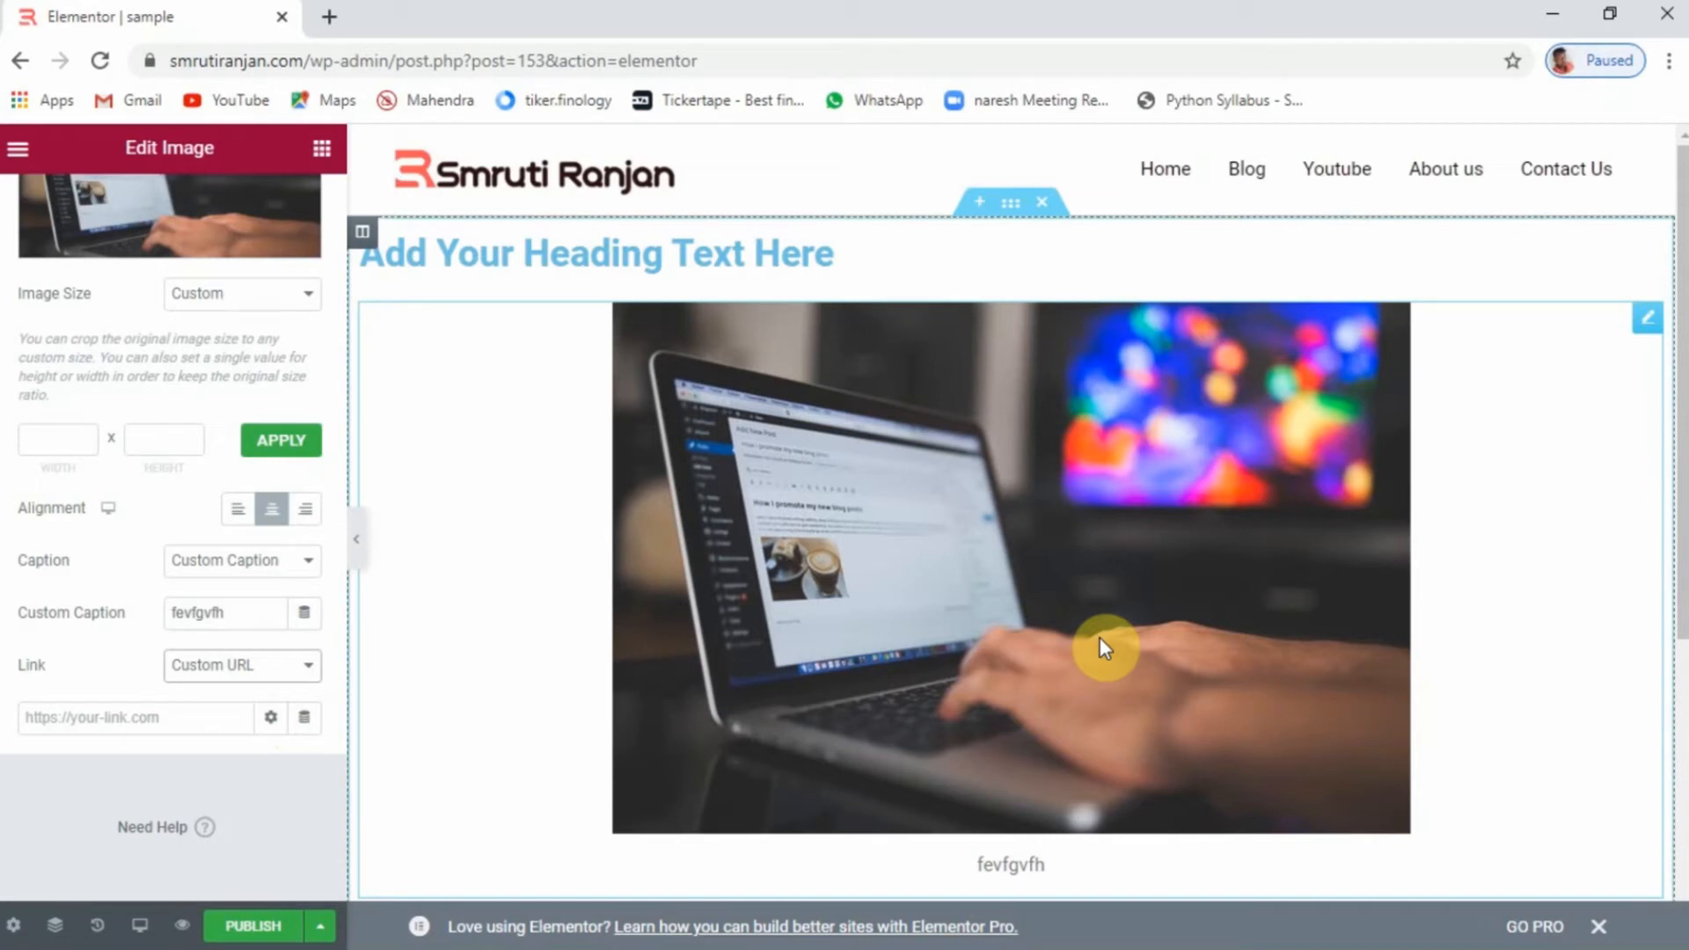
Set the image's maximum width to 50% in its style settings
scroll(114, 724, up, 3)
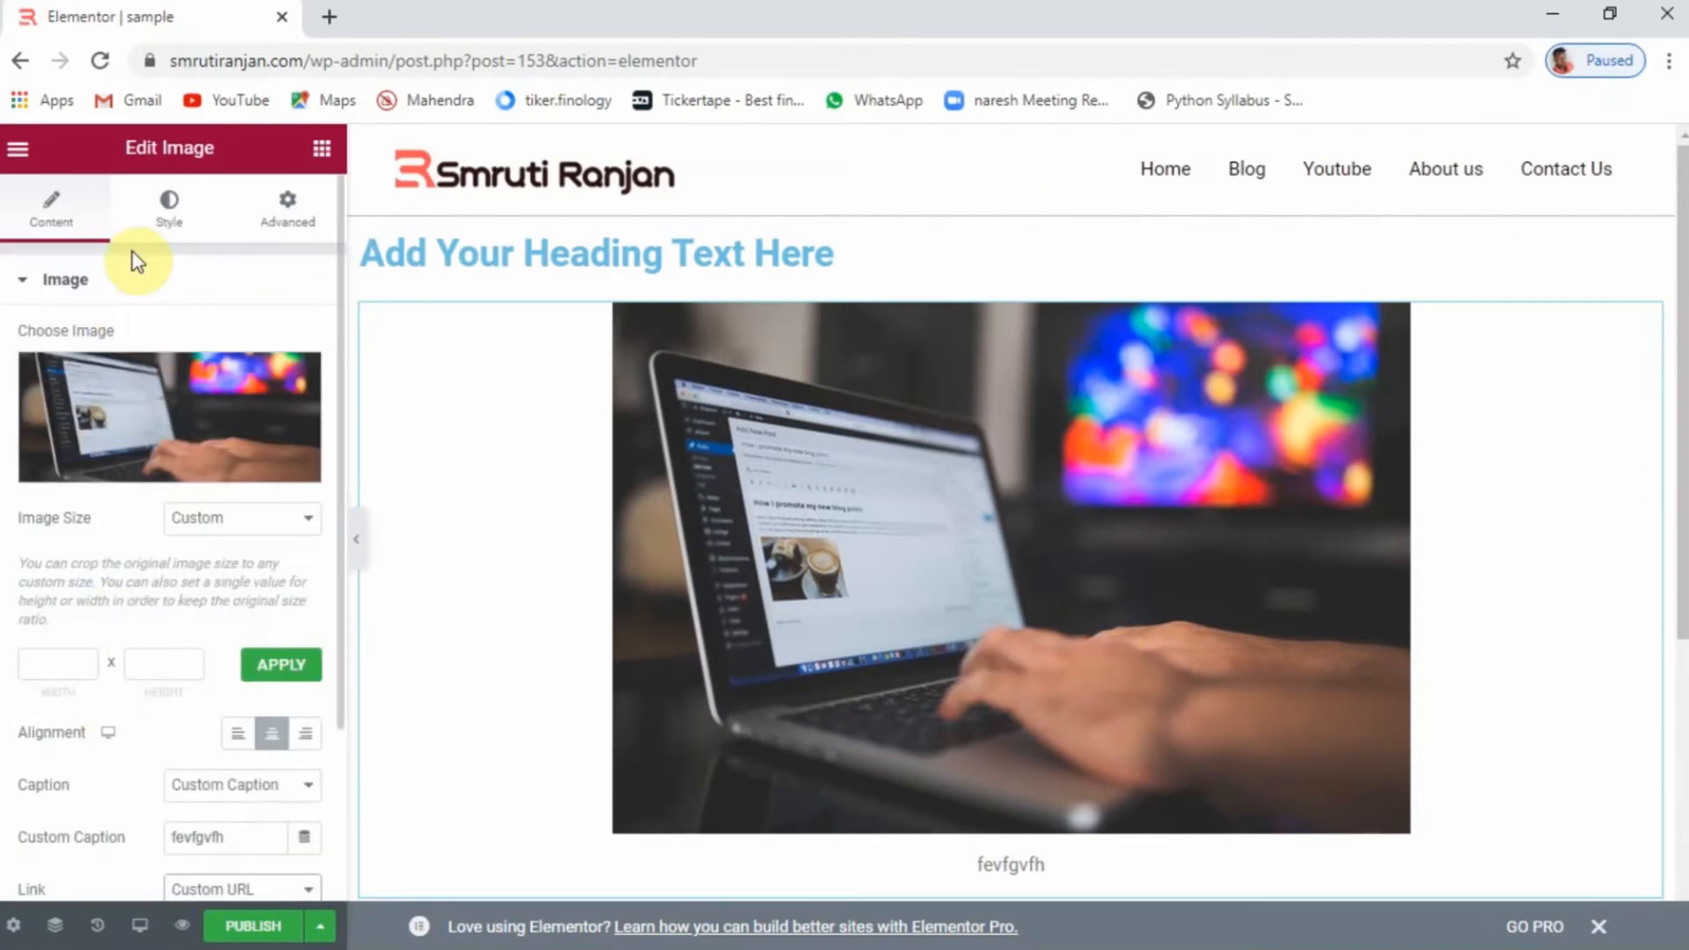
click(168, 222)
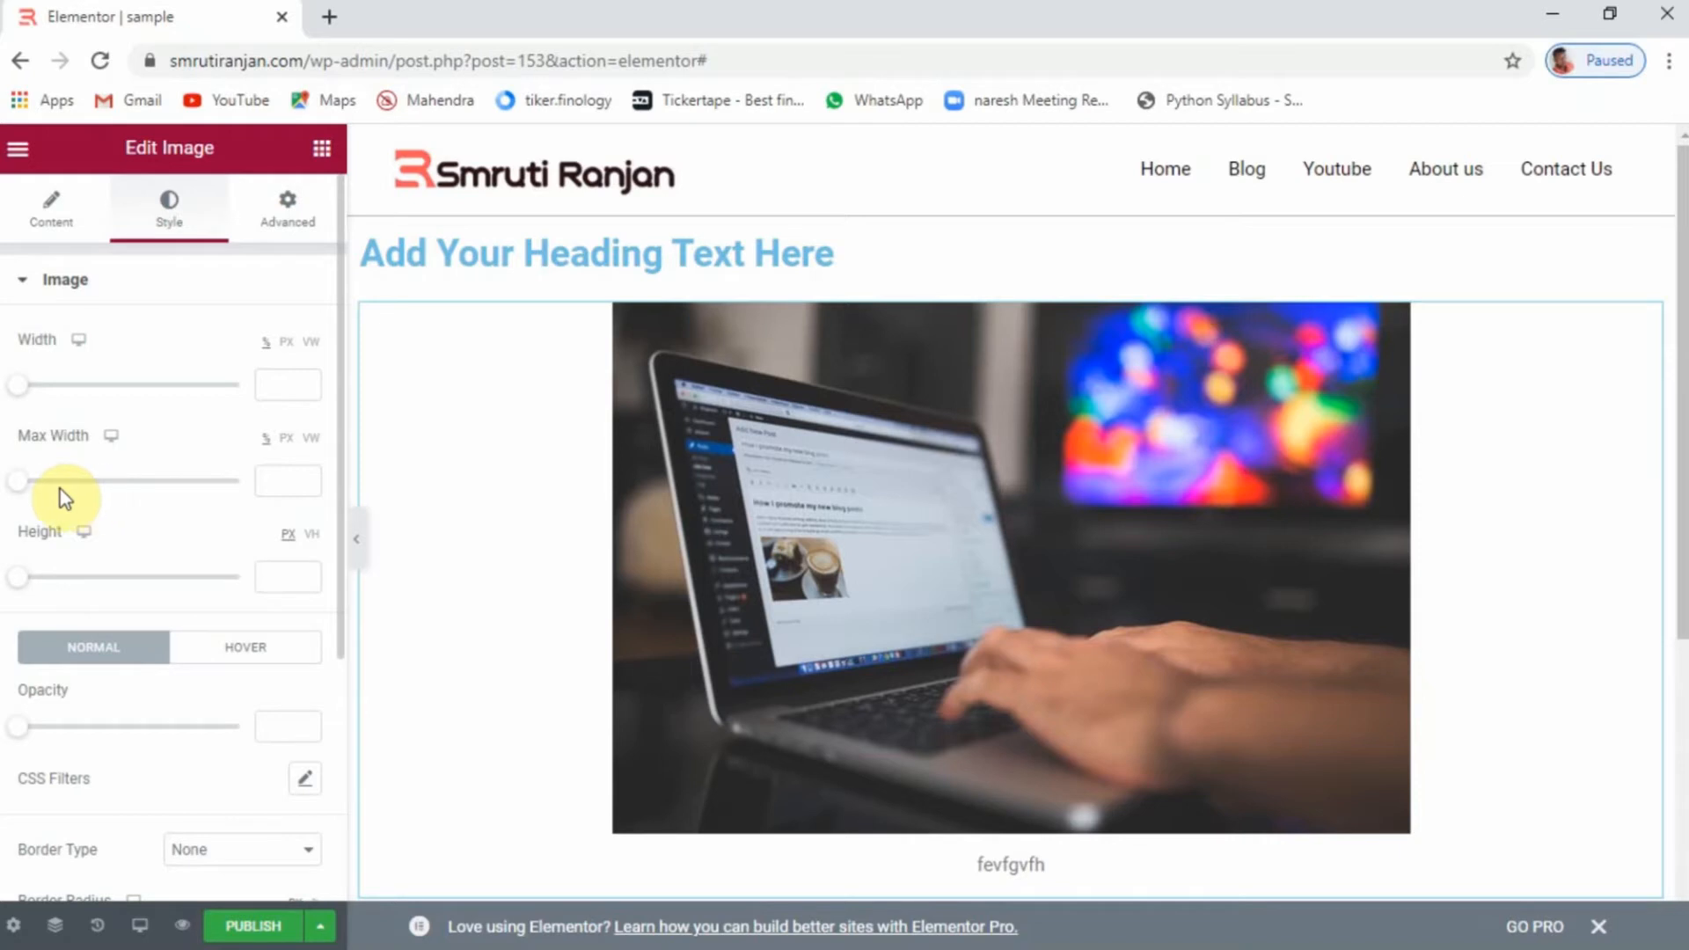
drag(21, 483, 111, 490)
double_click(257, 481)
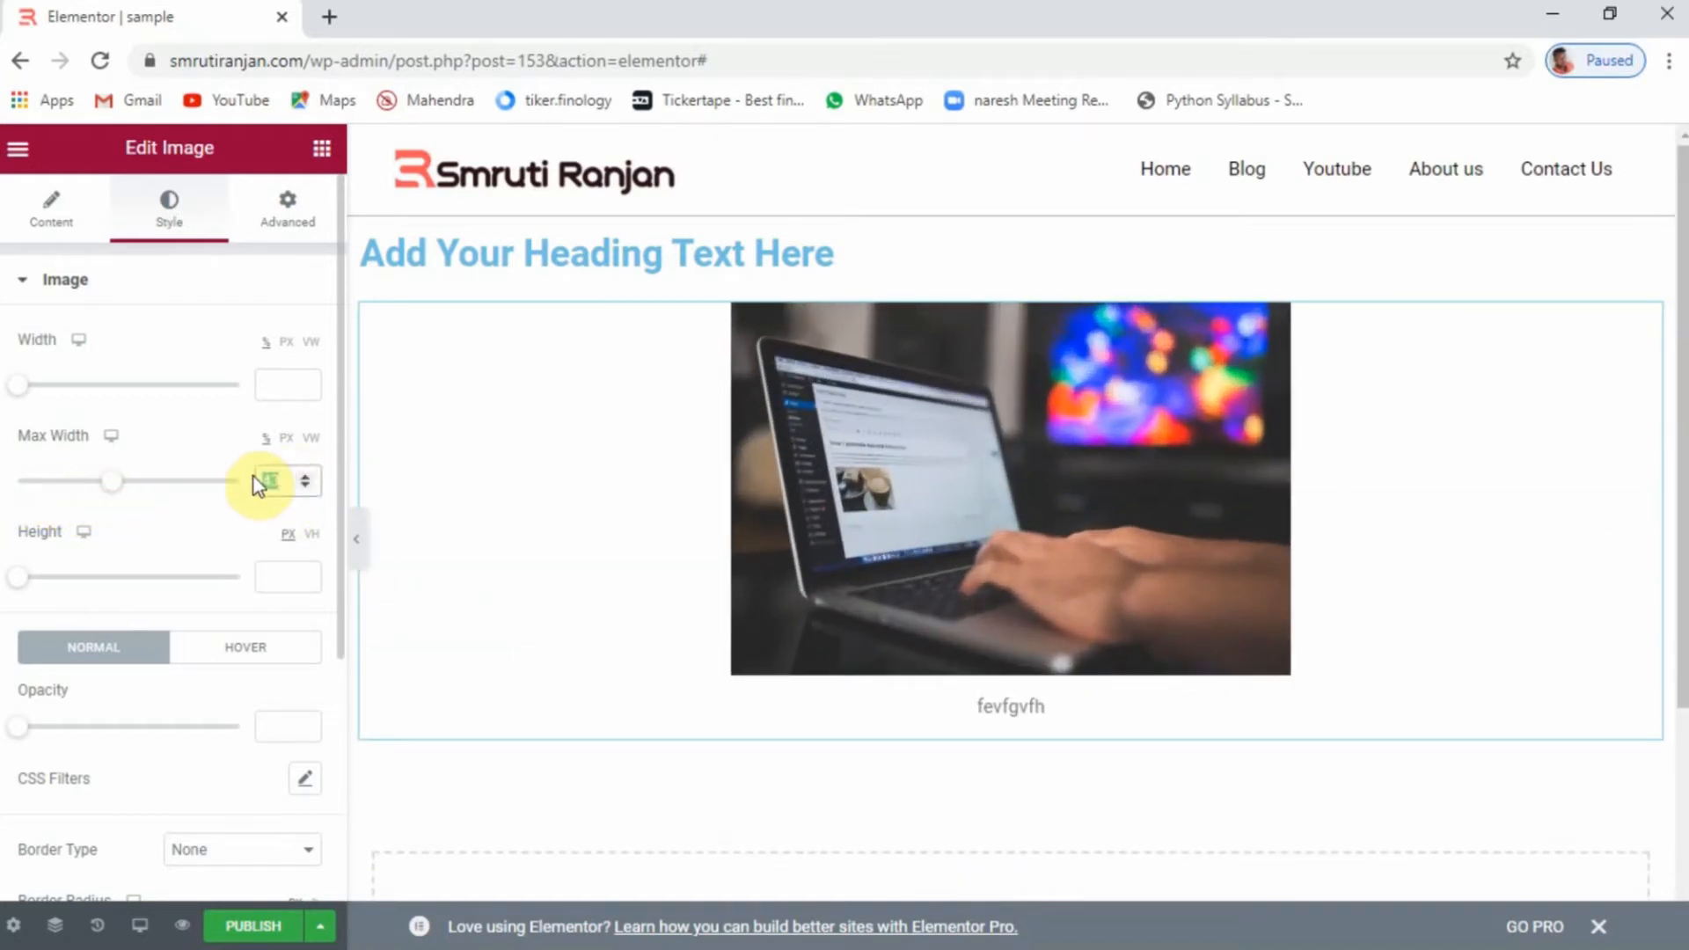
text(50)
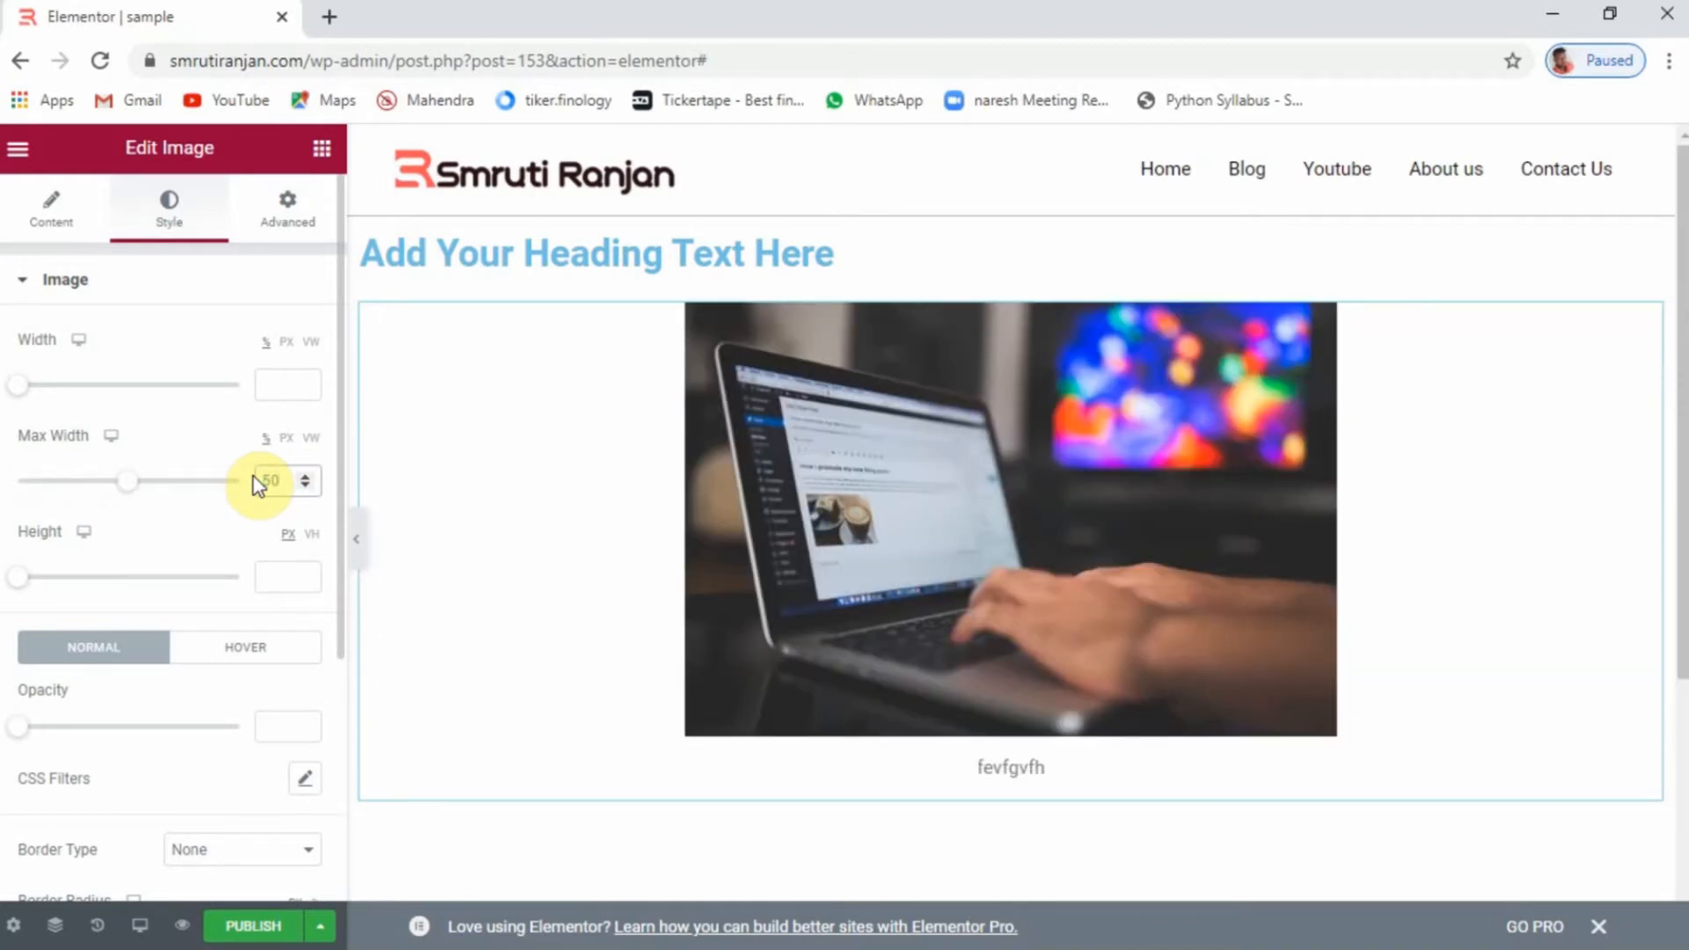
Set both the image's width and its maximum width to 100%
drag(16, 394, 195, 414)
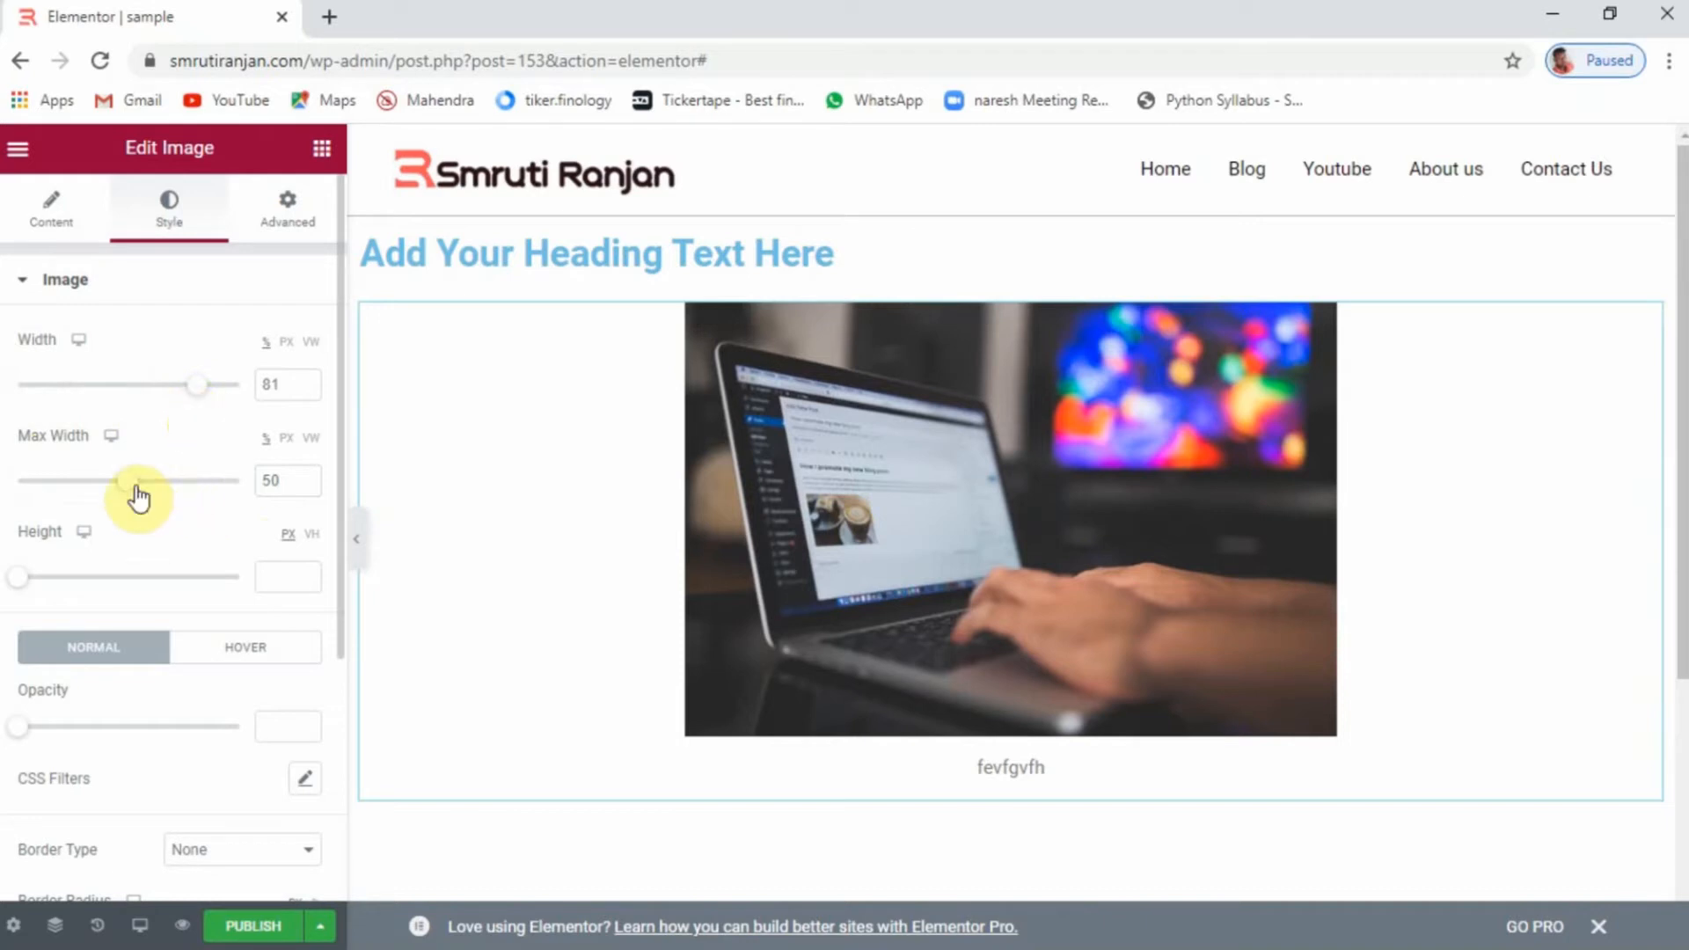
drag(132, 492, 246, 500)
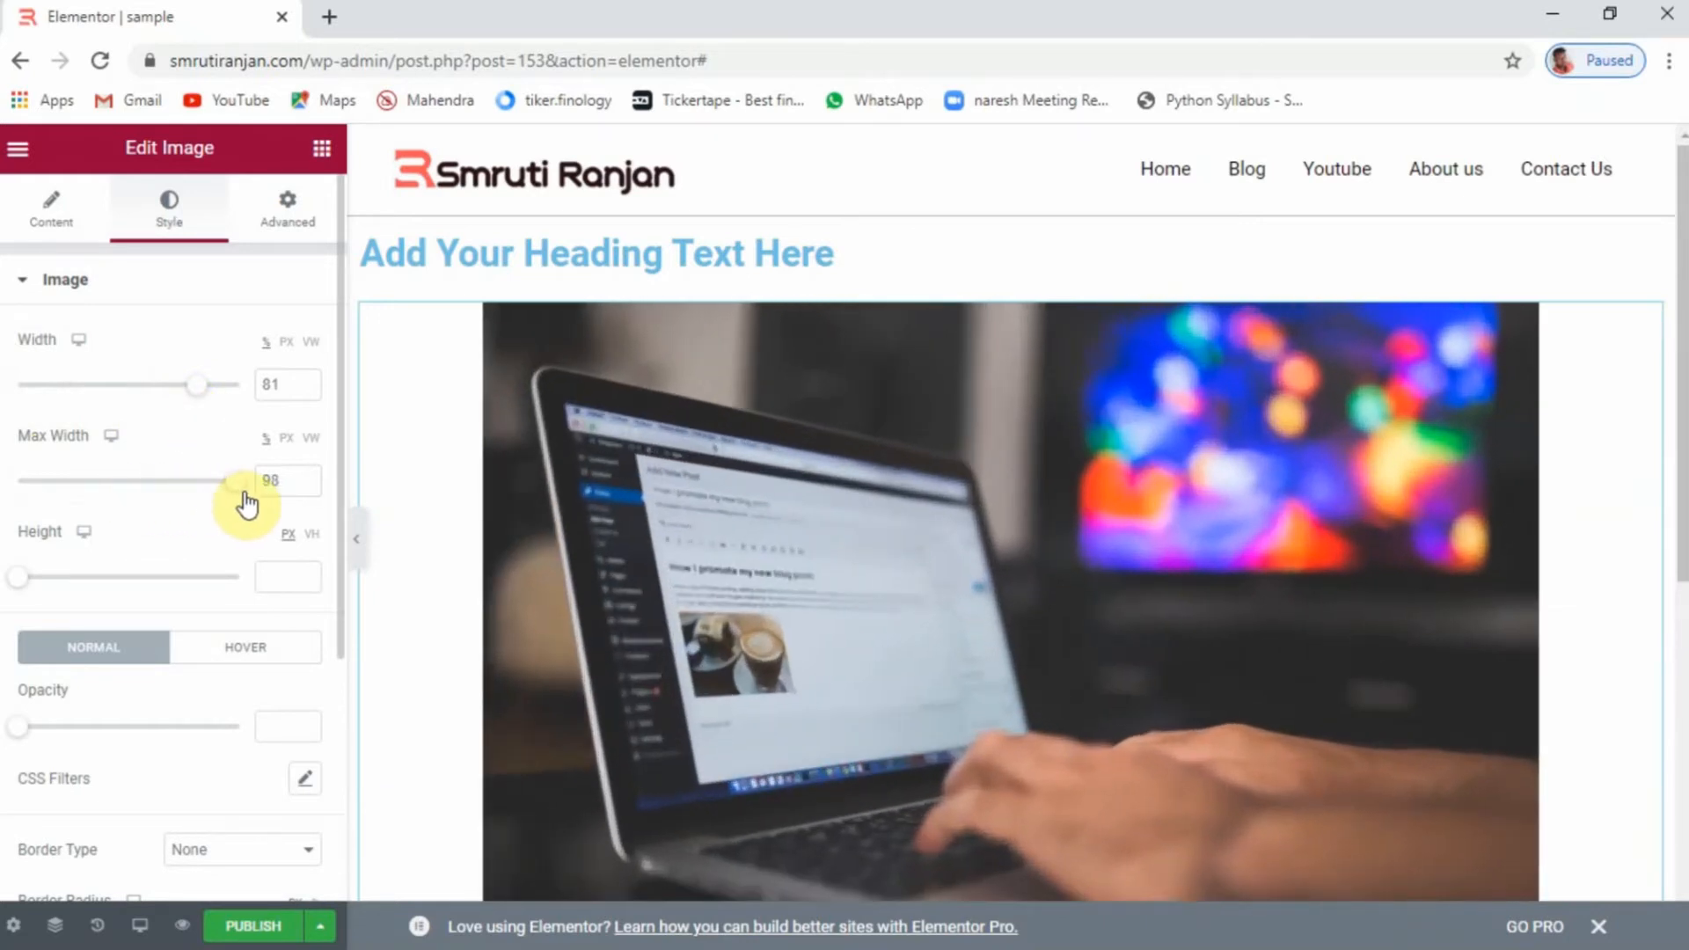
drag(203, 388, 246, 403)
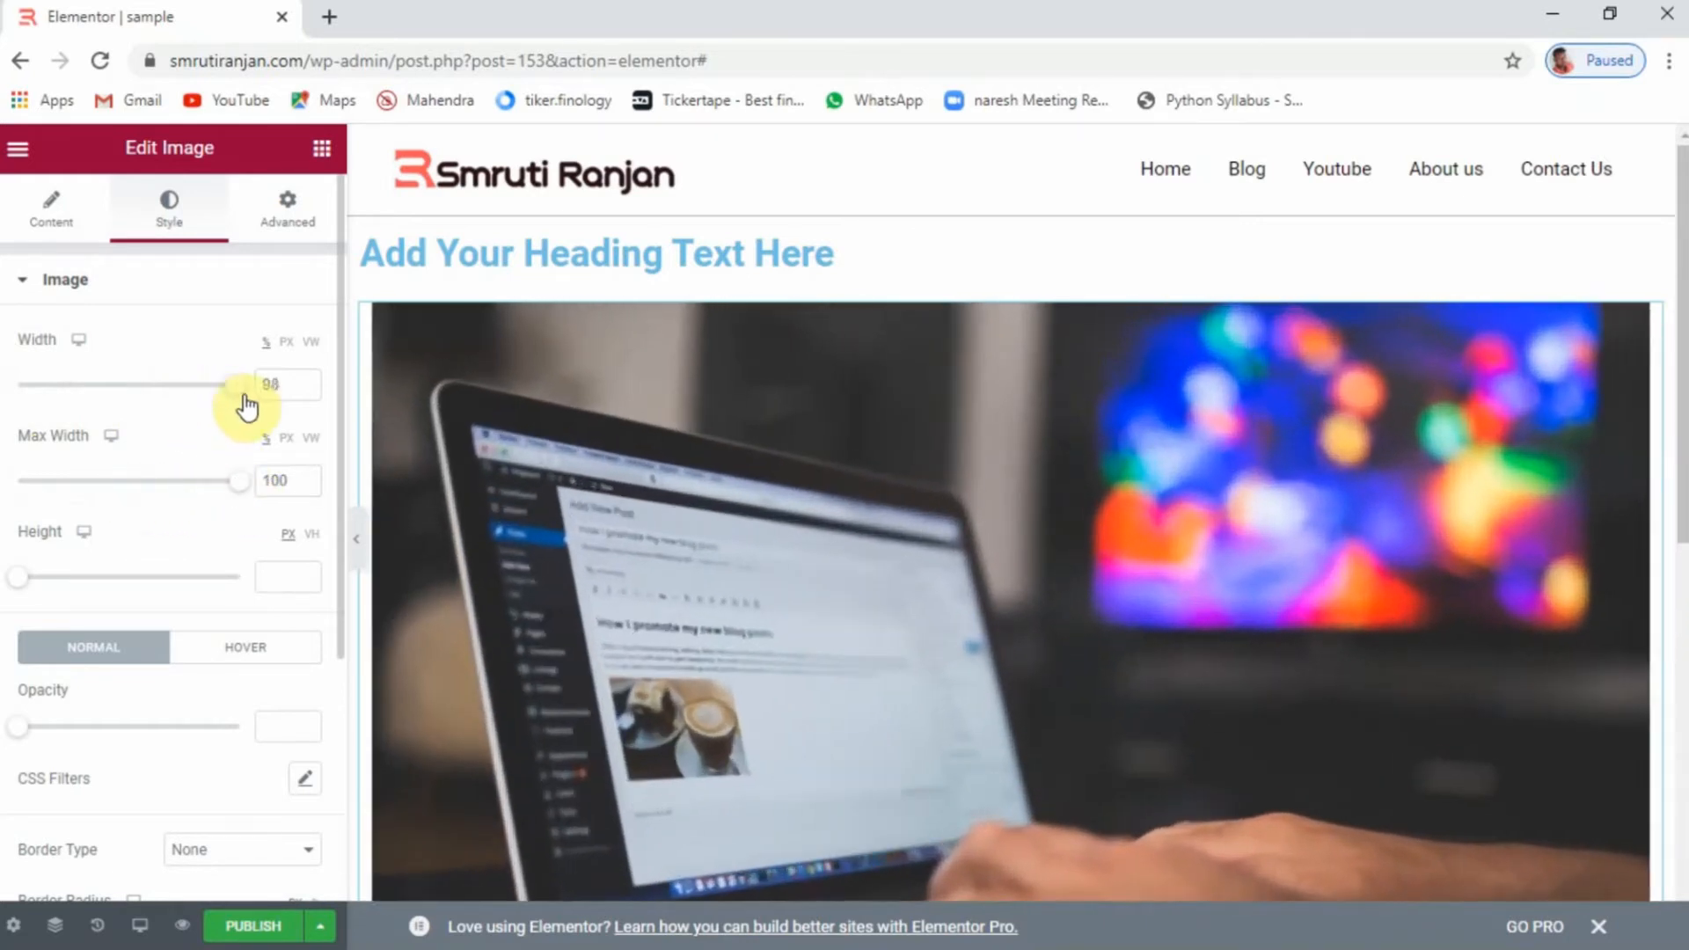
scroll(1087, 620, down, 5)
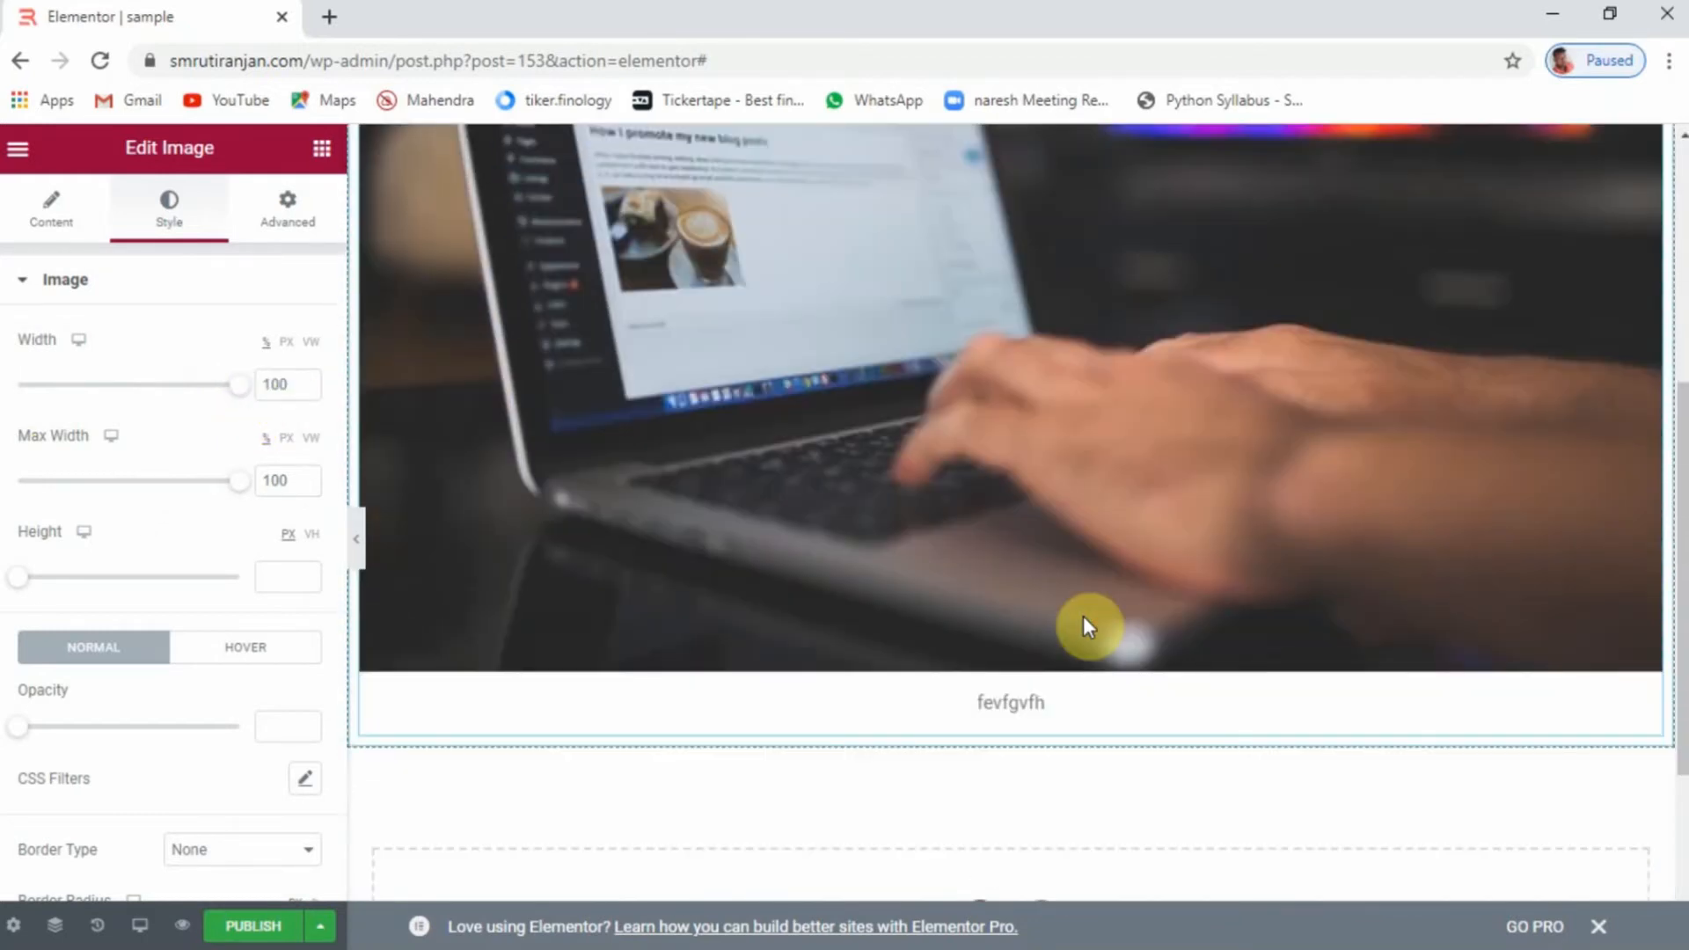
Set the image's width to 53% and its maximum width to 51%
drag(240, 394, 166, 403)
drag(238, 482, 128, 485)
drag(170, 396, 142, 397)
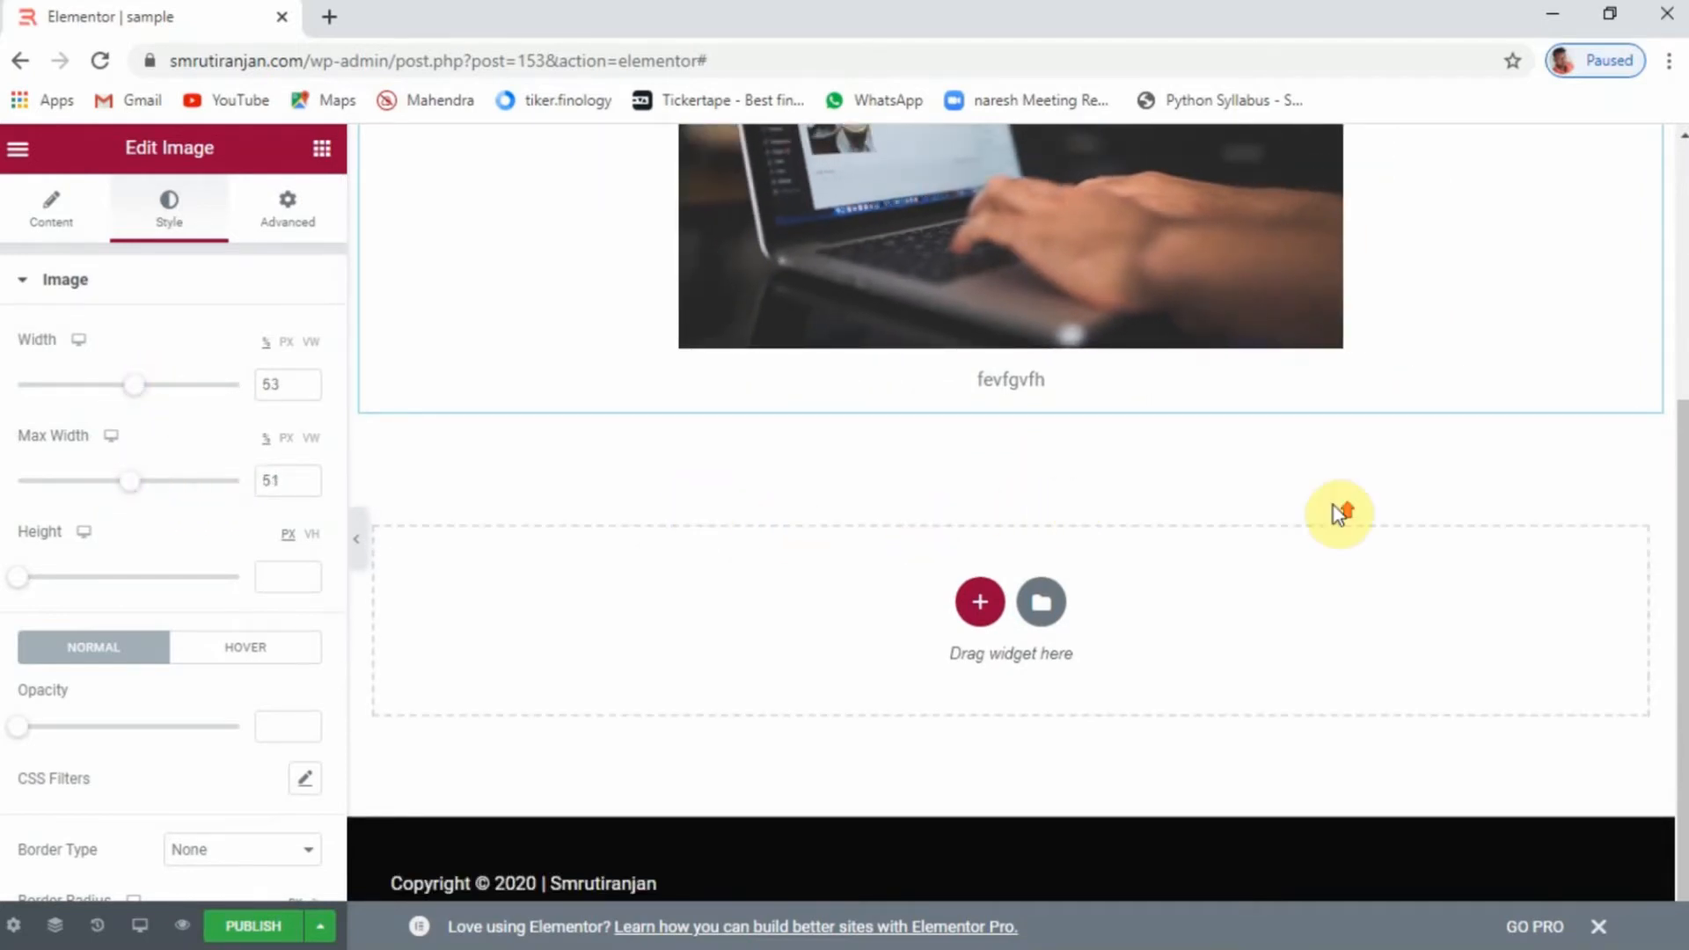
scroll(1144, 510, up, 4)
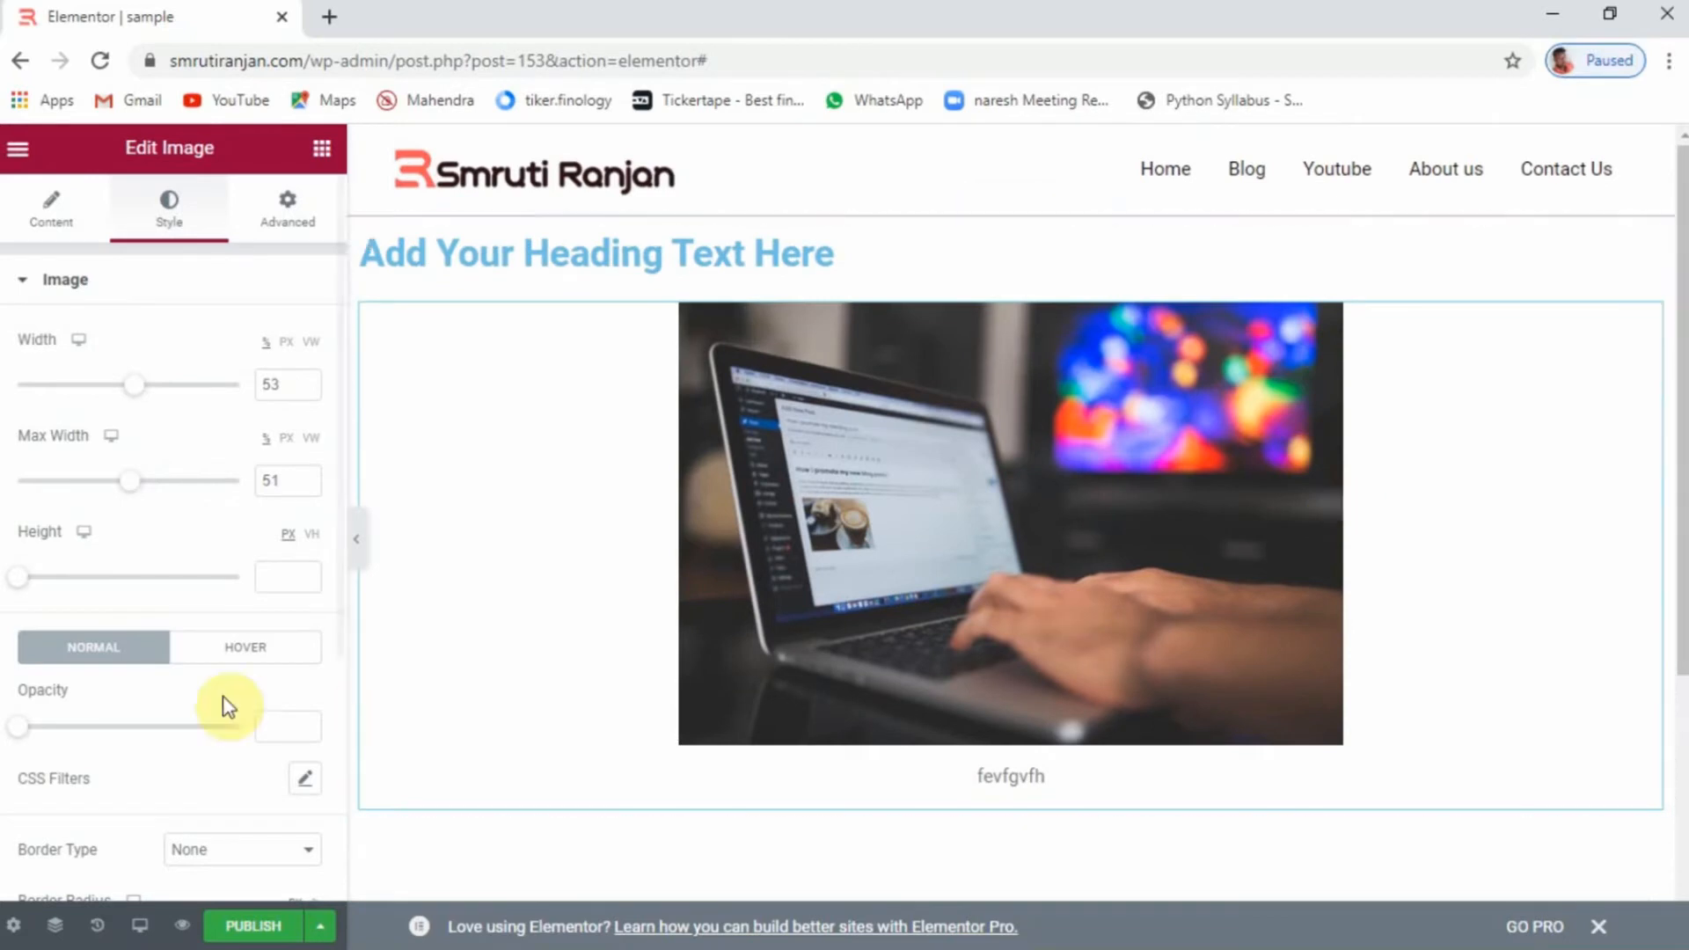
Set the image's height to 379 px with Object Fit kept at Default, and its opacity to 1
drag(21, 581, 192, 627)
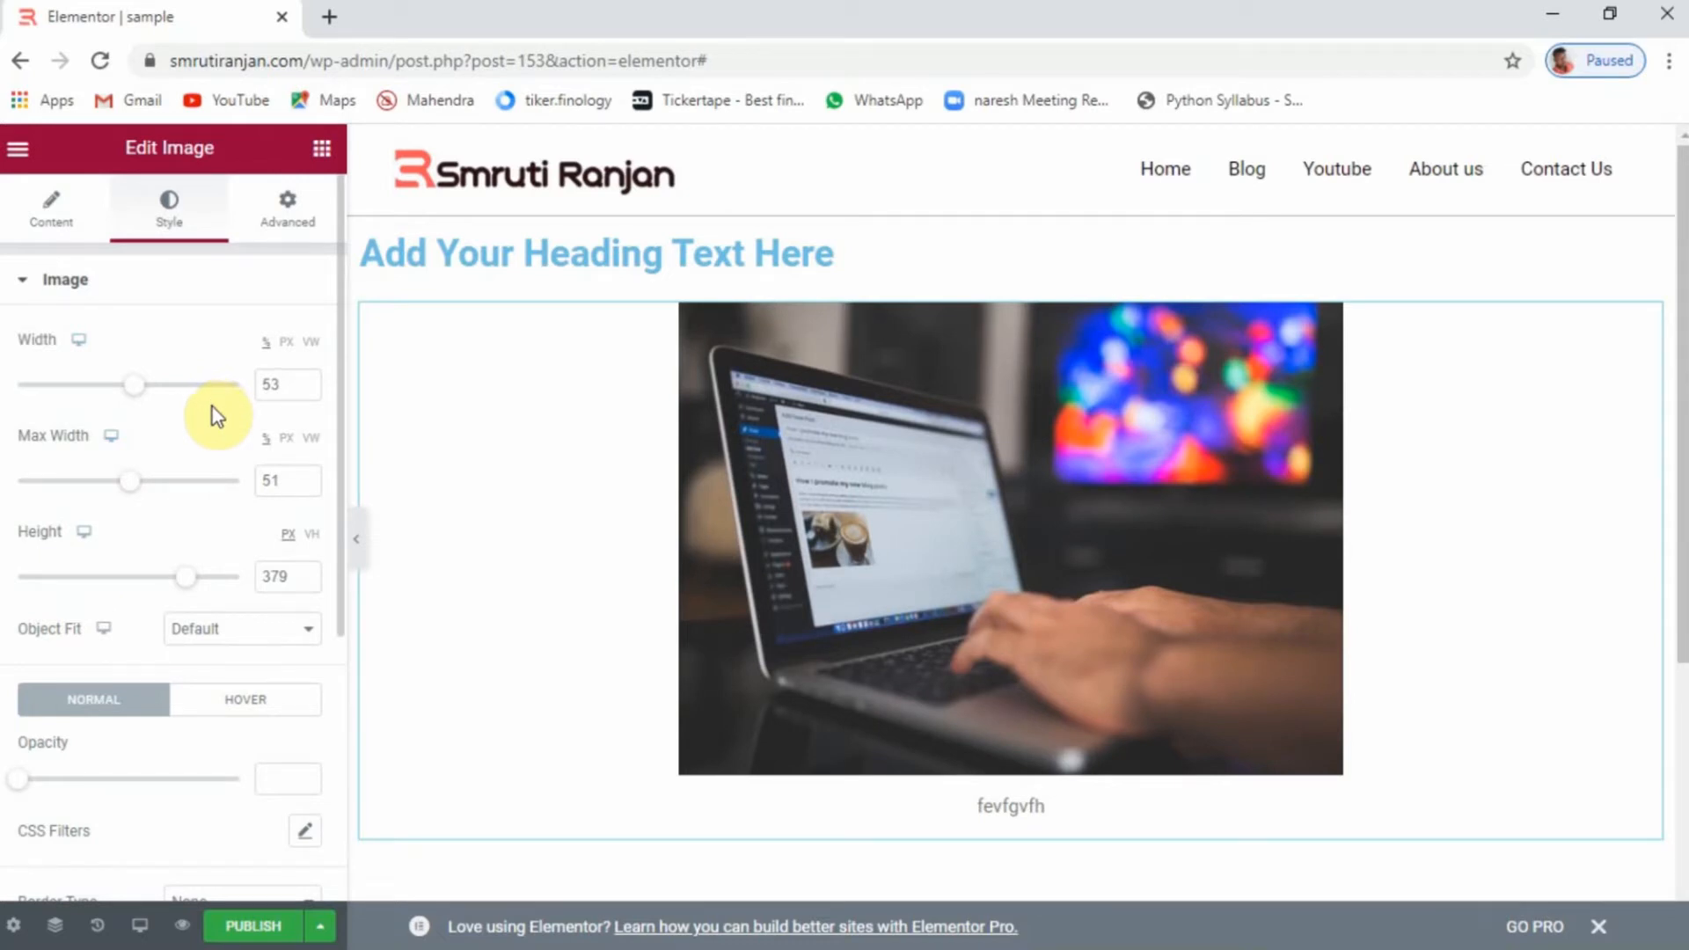
click(235, 630)
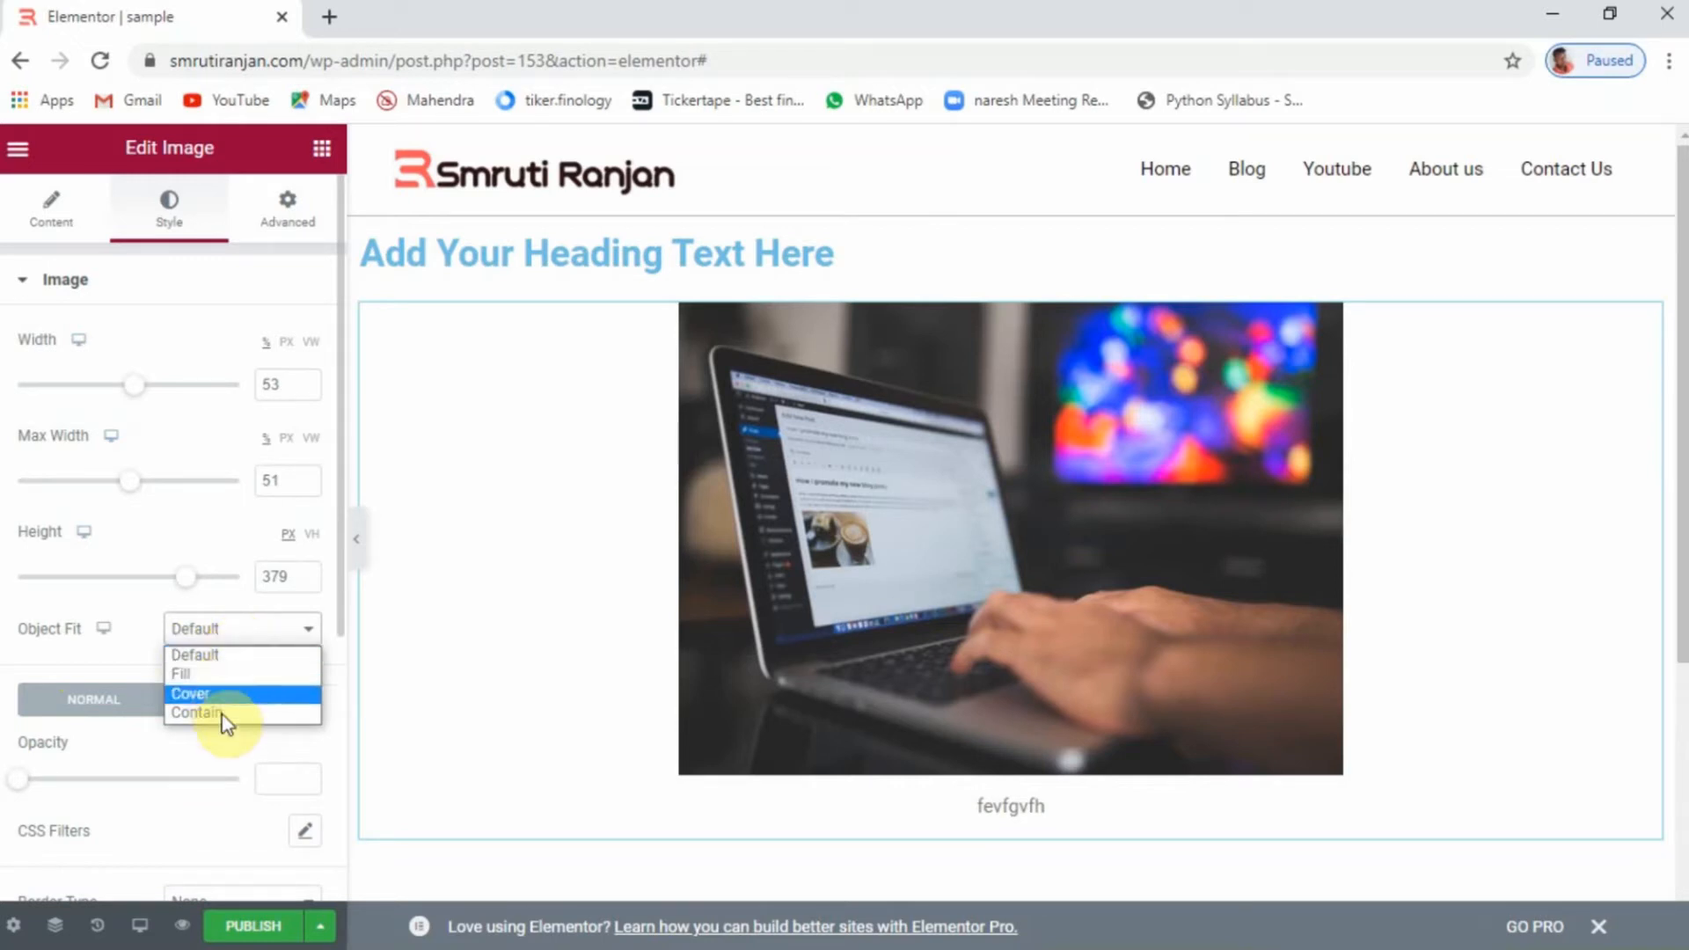
click(167, 652)
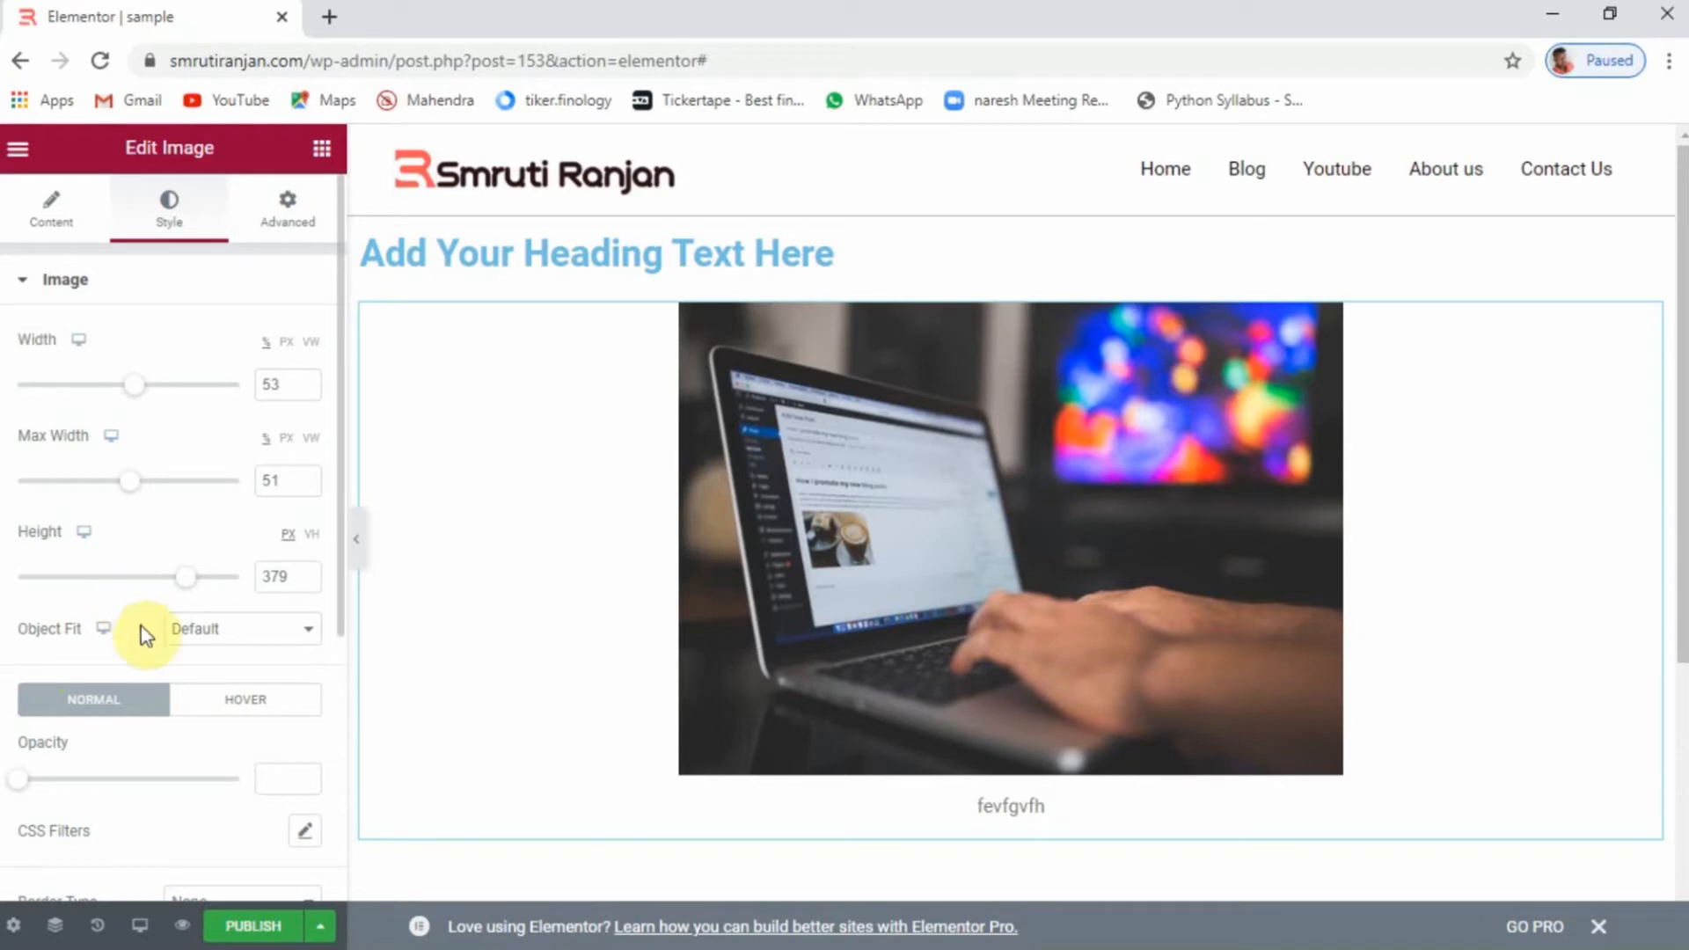
scroll(141, 625, down, 3)
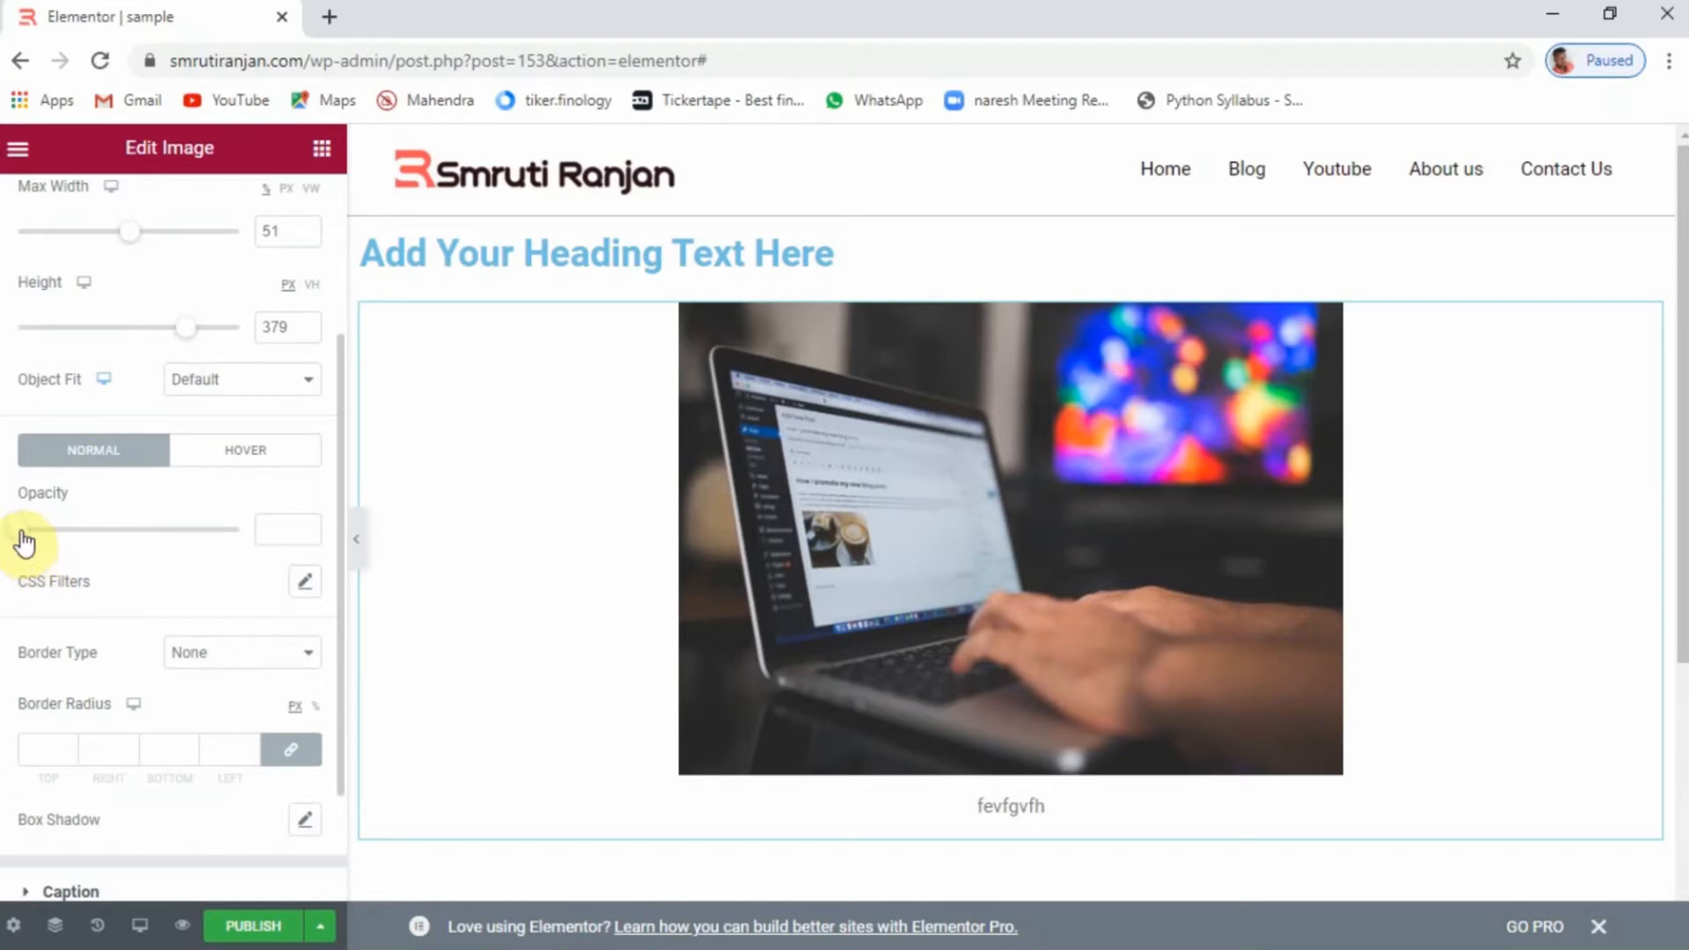
drag(21, 534, 272, 584)
Try CSS filters on the image with blur 2.3, brightness 133, contrast 120 and saturation 125, and reset them to the defaults
scroll(134, 598, down, 2)
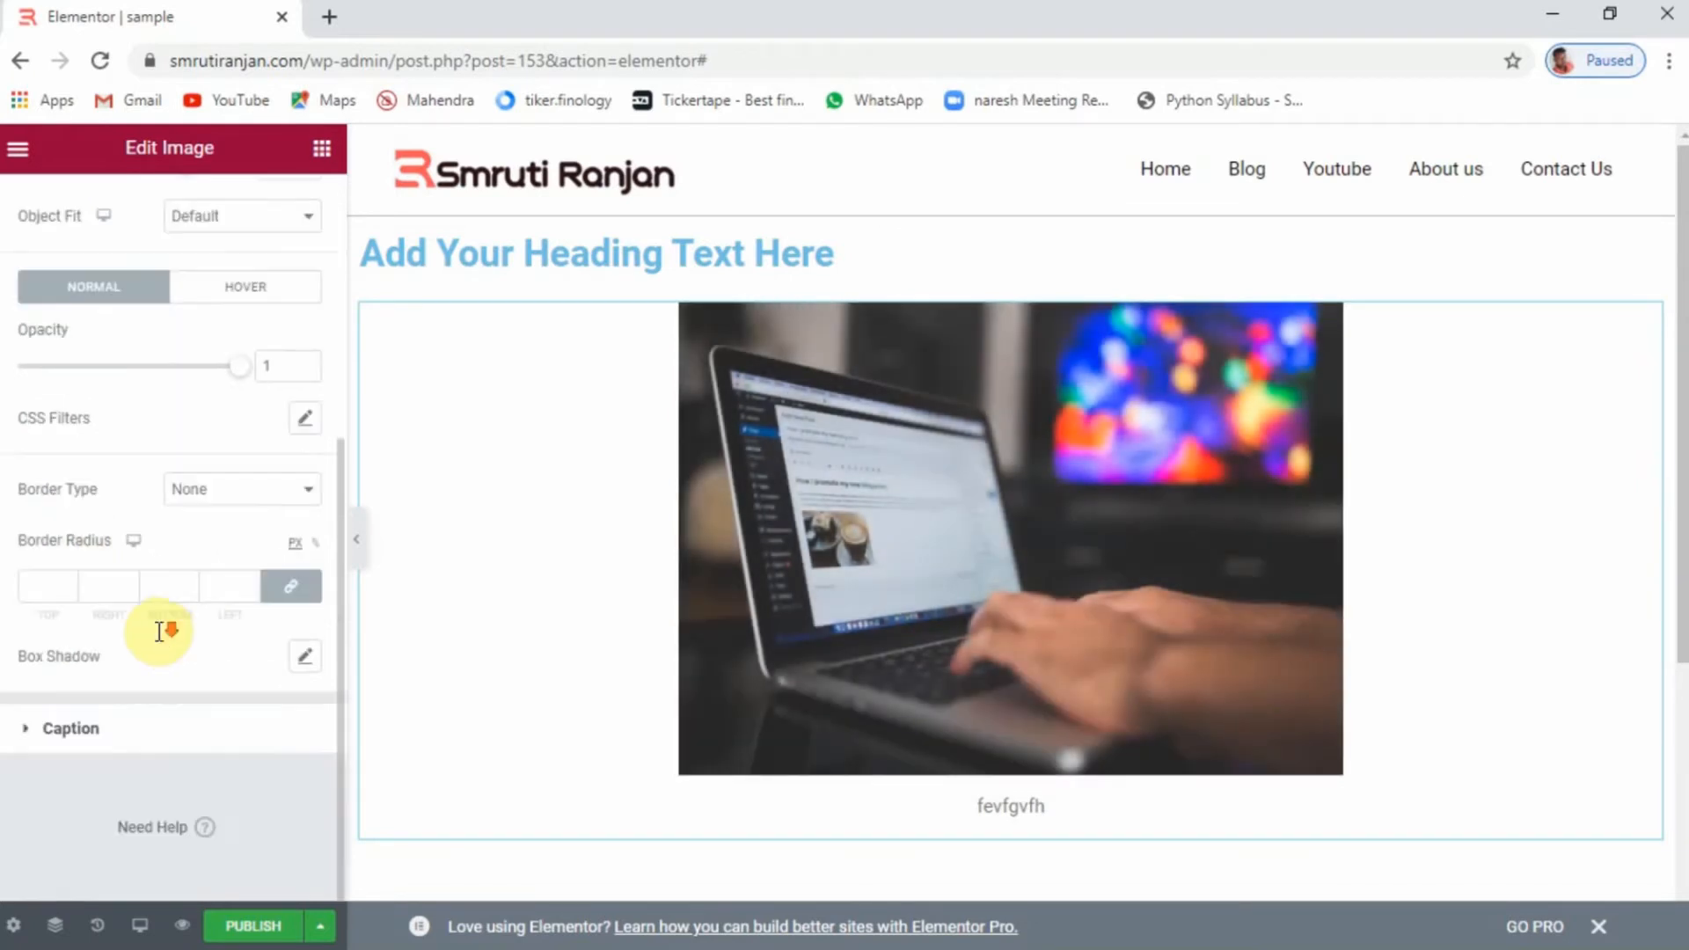
click(306, 419)
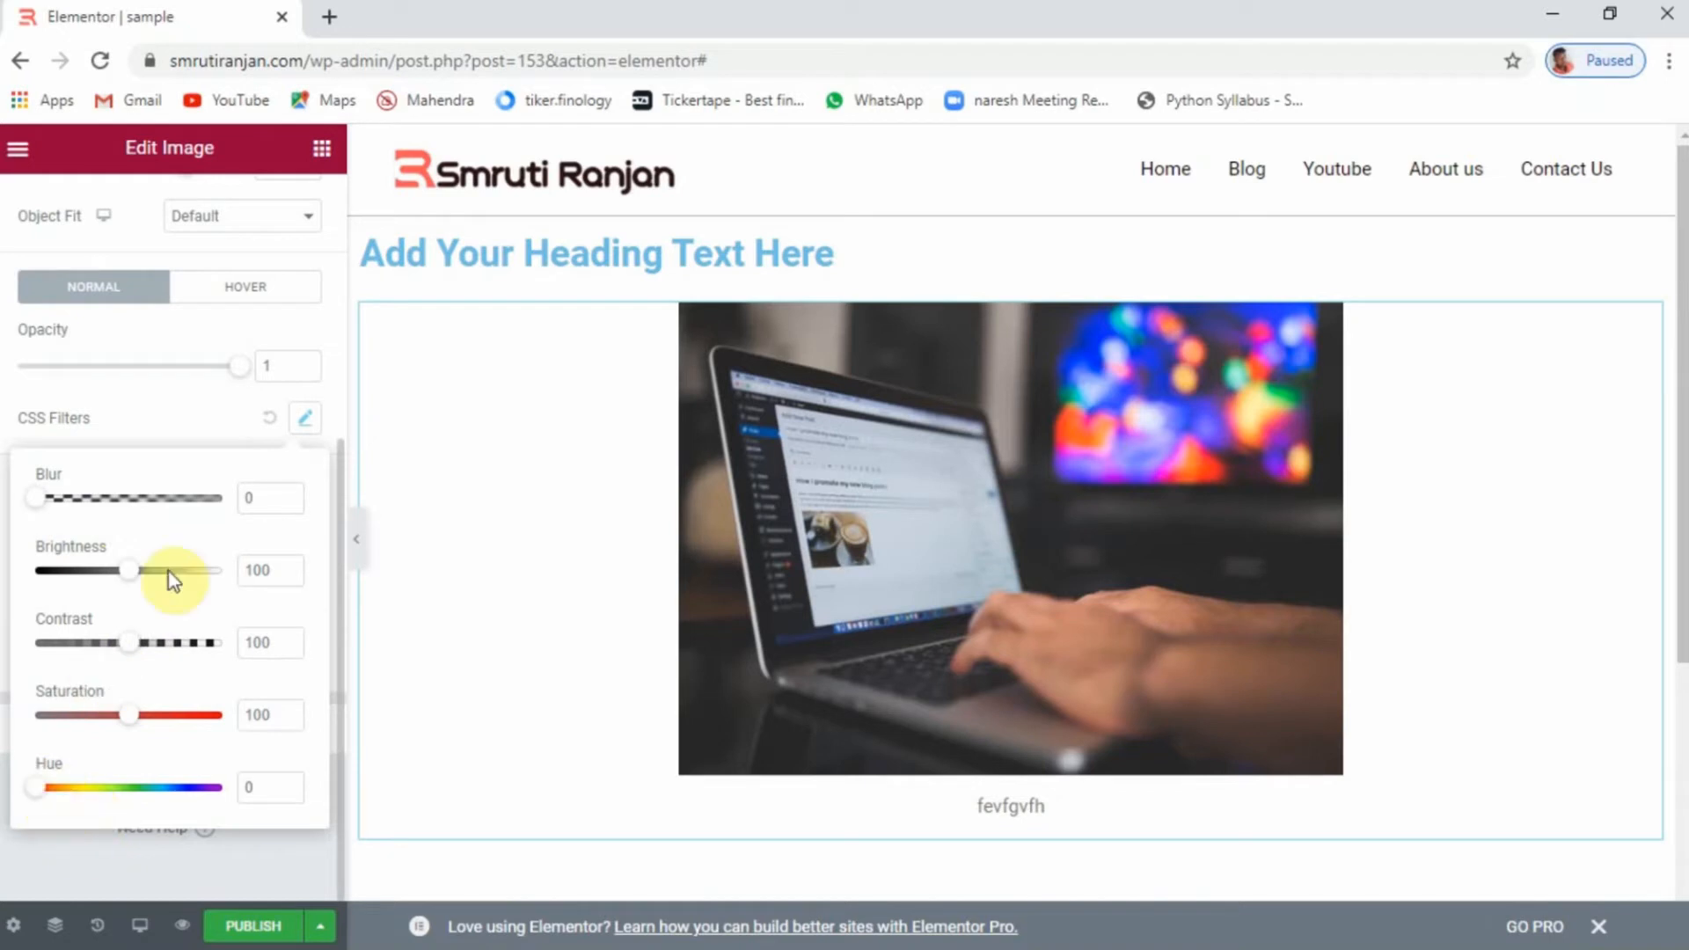
drag(38, 500, 77, 526)
mouse_move(136, 577)
mouse_down()
mouse_move(216, 585)
mouse_move(159, 582)
mouse_up()
mouse_move(132, 649)
mouse_down()
mouse_move(182, 648)
mouse_move(141, 645)
mouse_up()
mouse_move(158, 713)
mouse_down()
mouse_move(132, 716)
mouse_move(182, 717)
mouse_move(157, 690)
mouse_up()
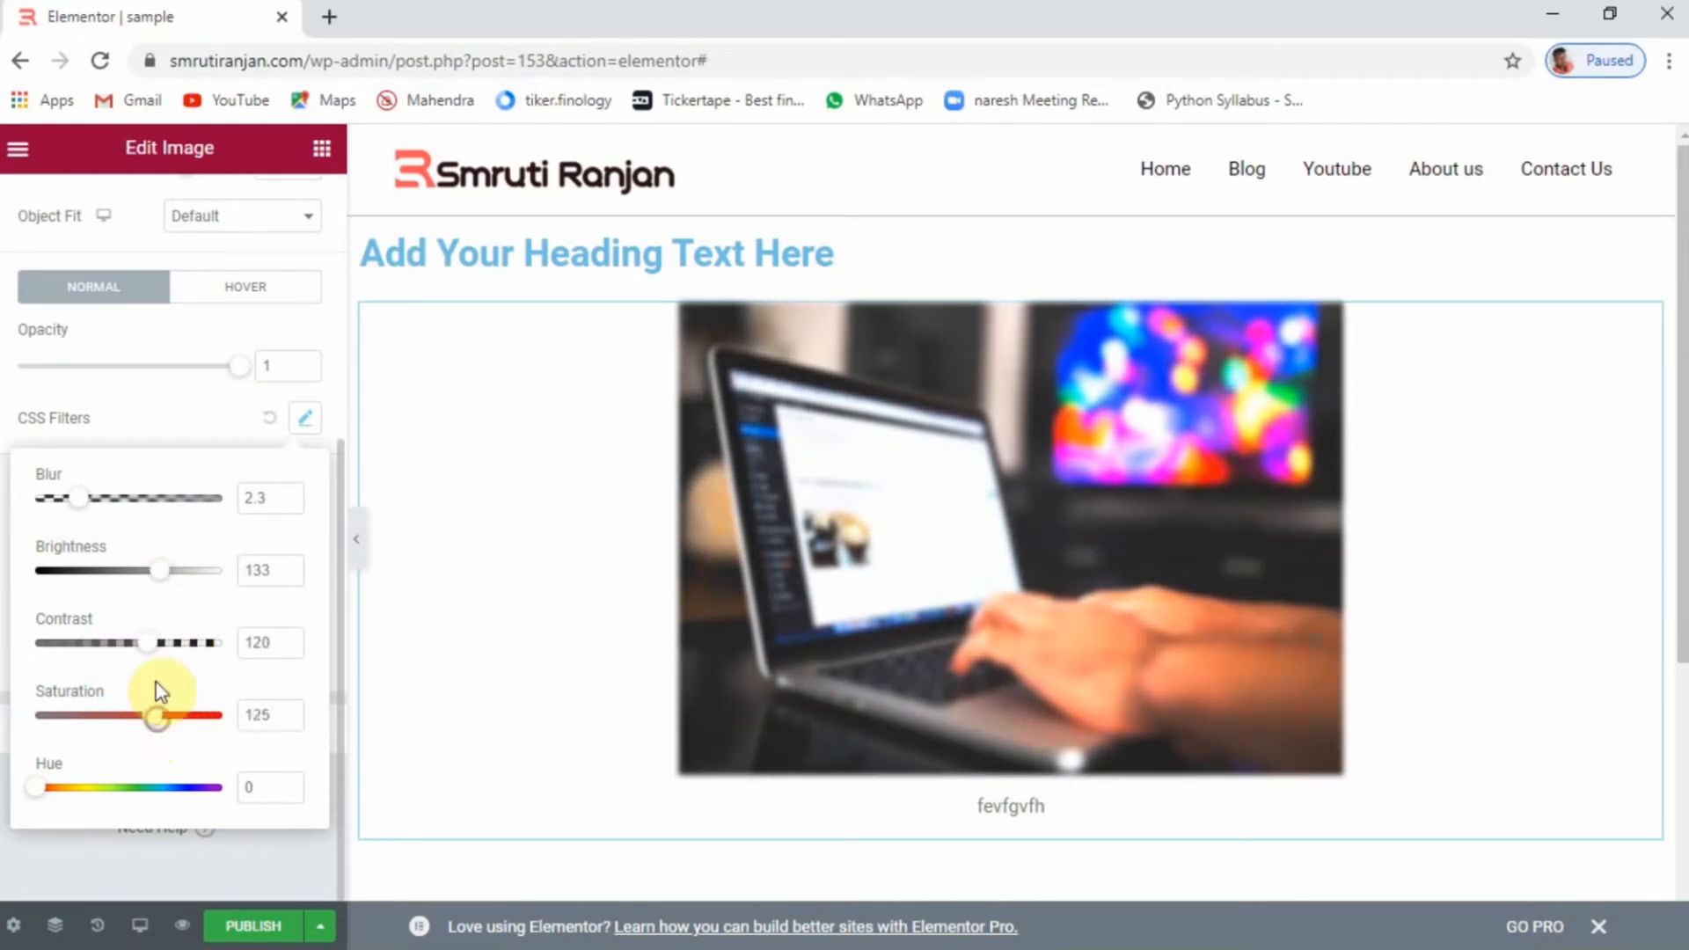
click(270, 422)
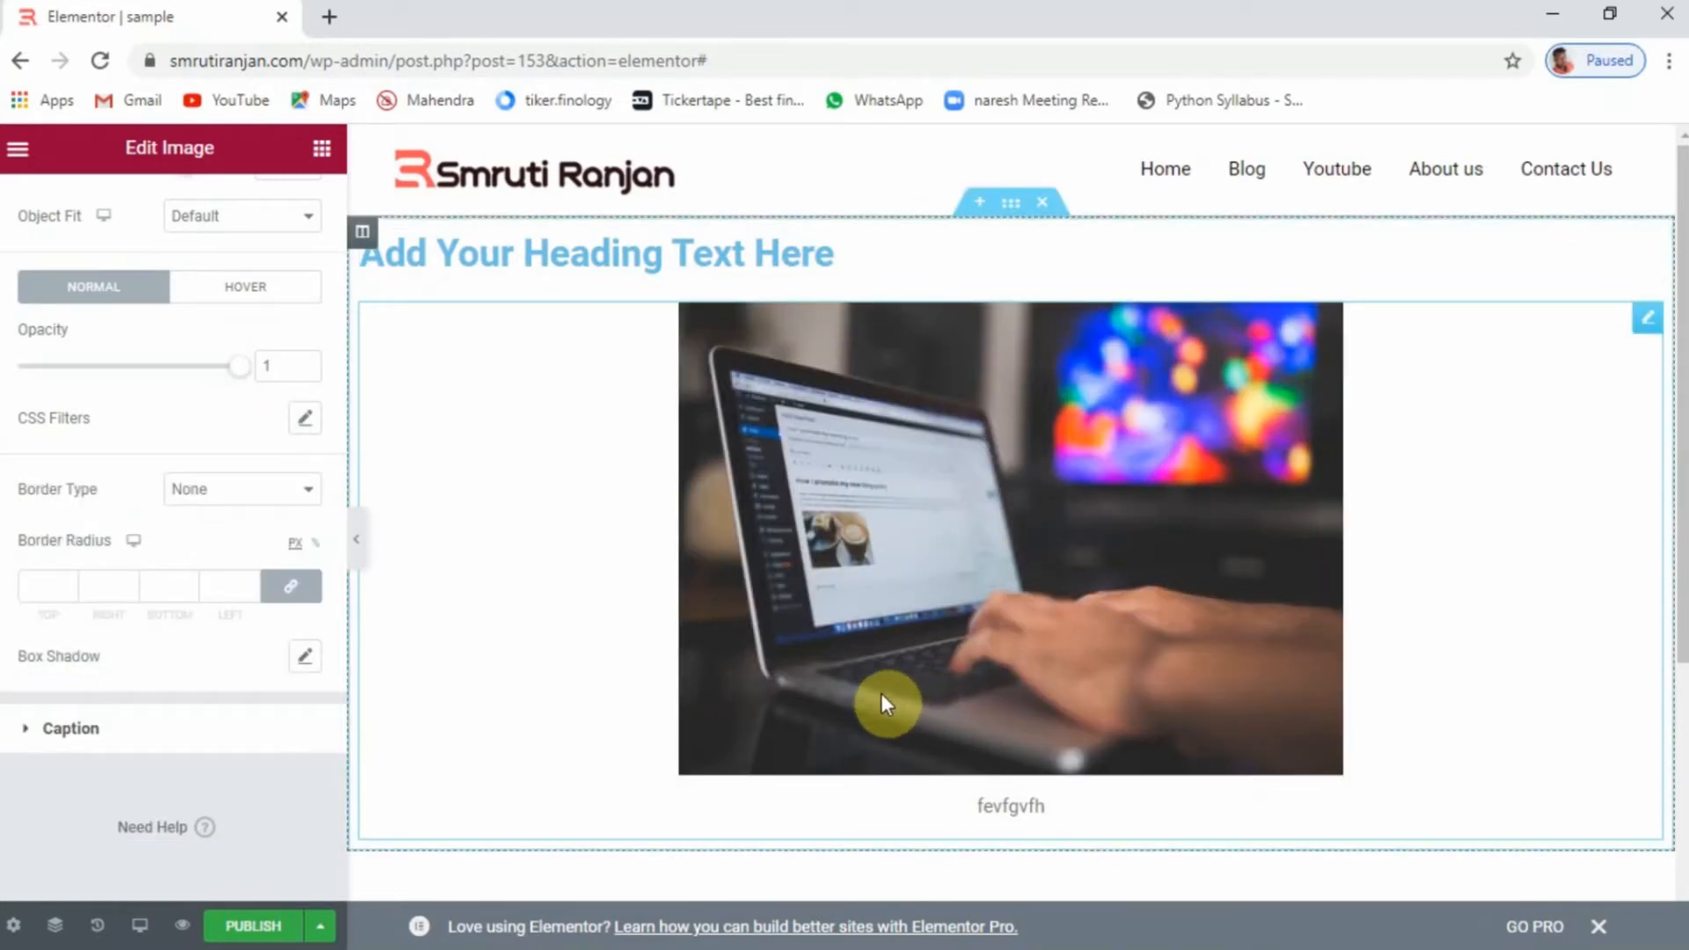
Give the image a dashed border with a width of 15 on all four sides
click(238, 492)
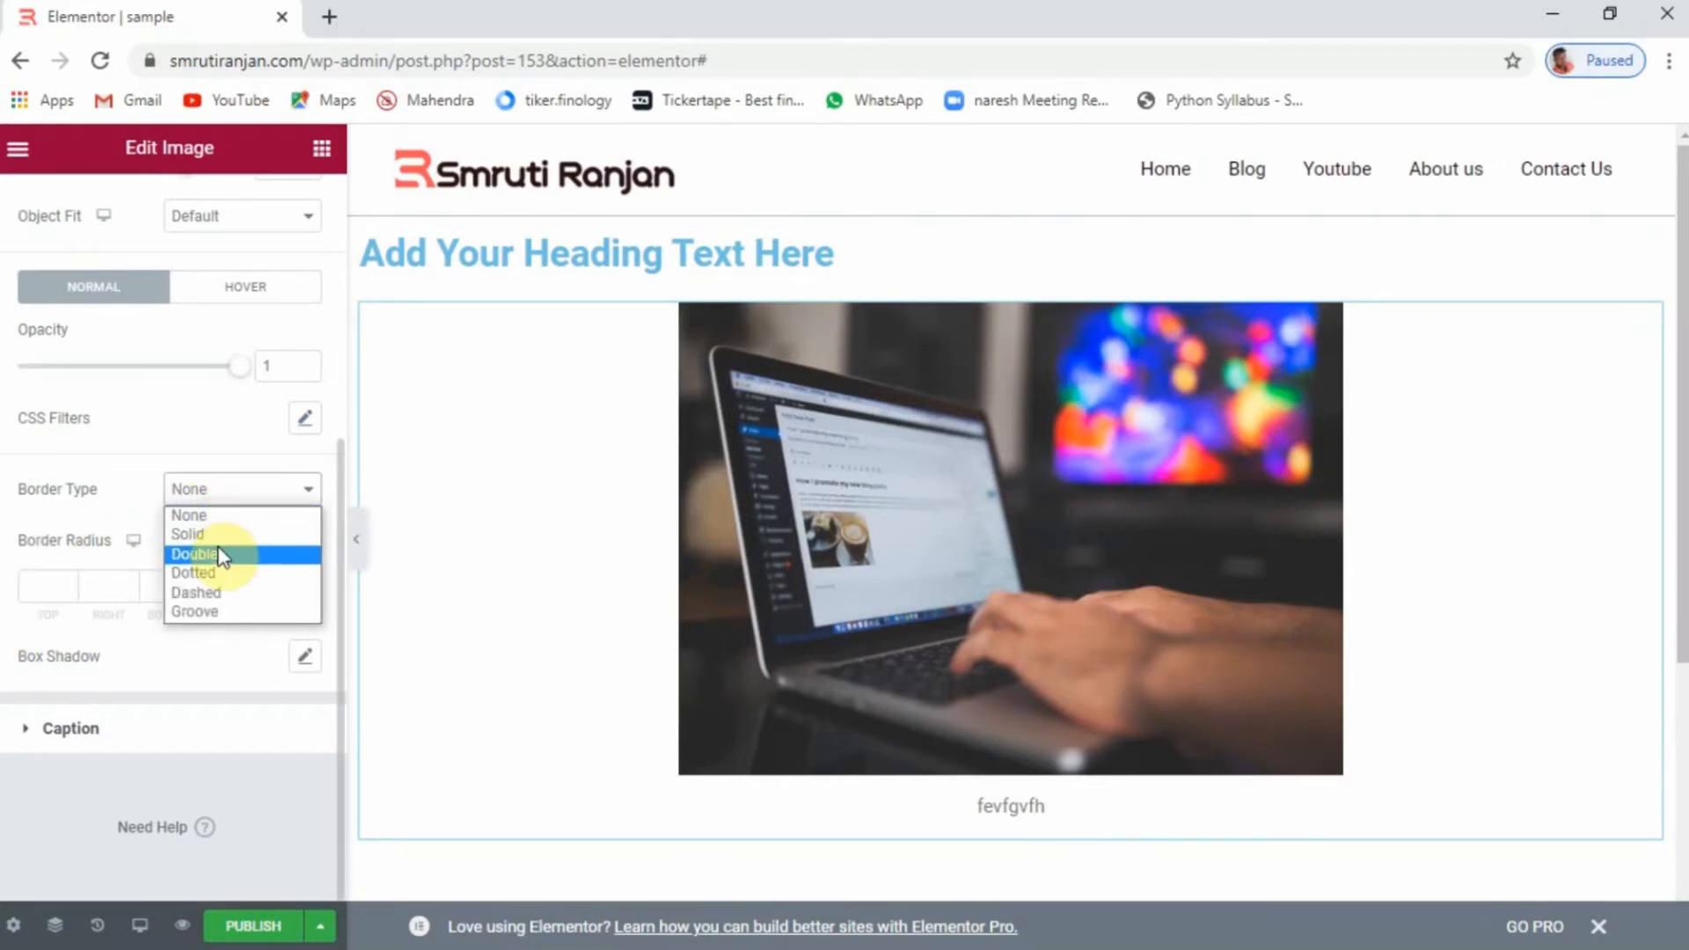
click(227, 592)
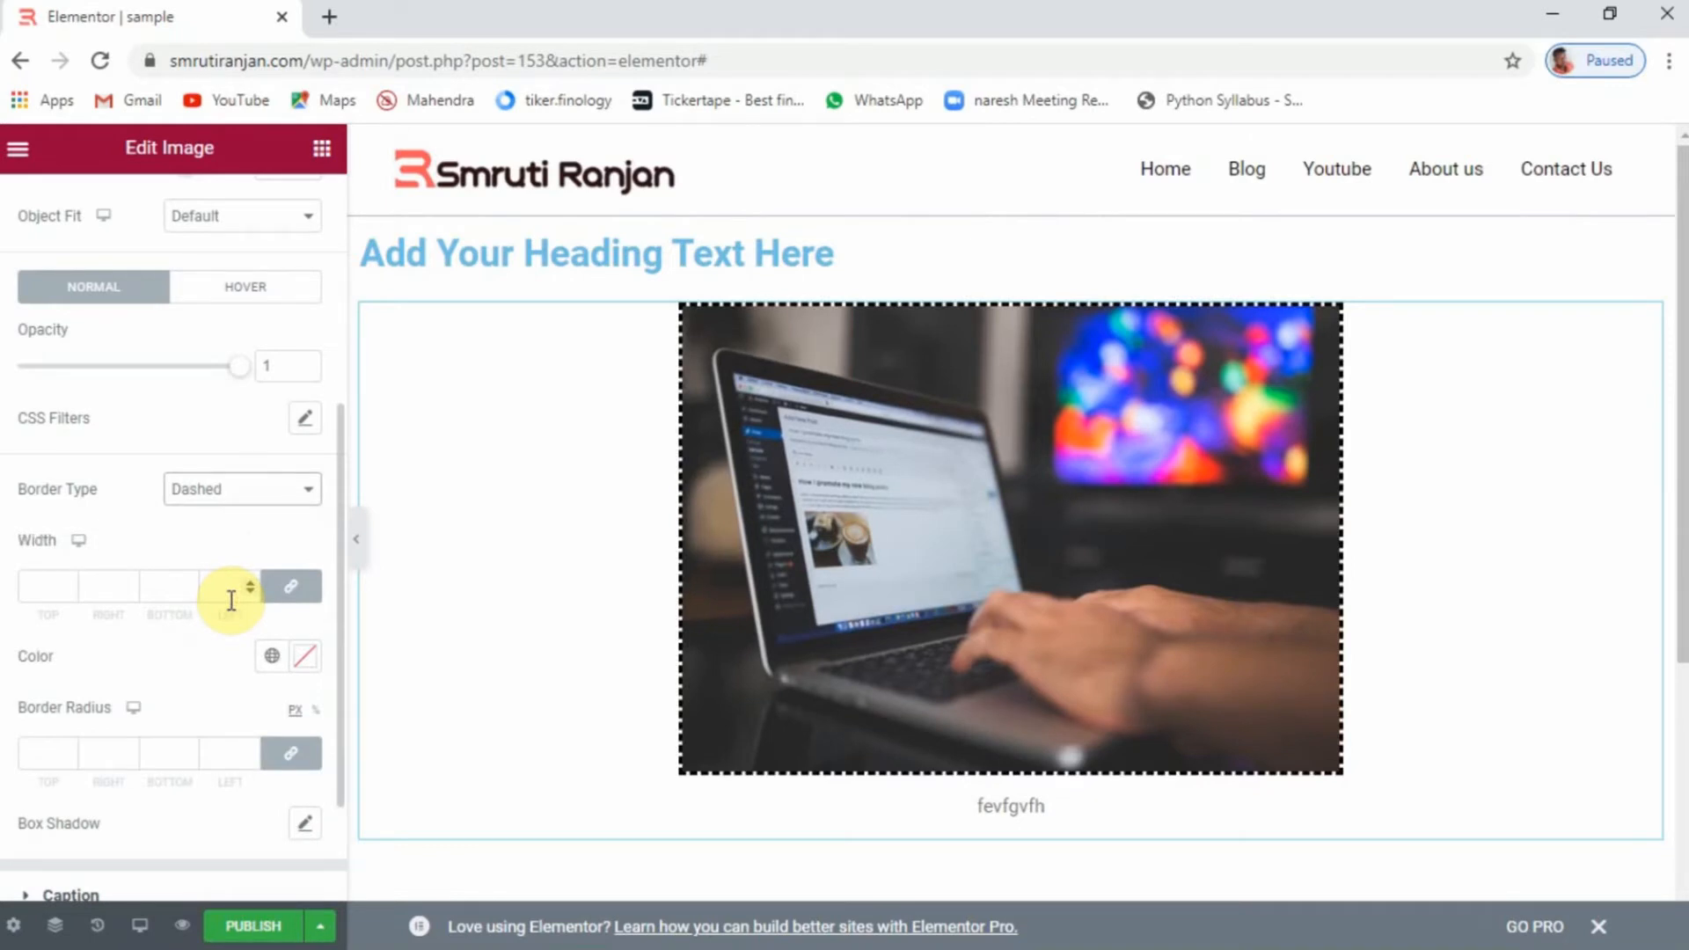
click(70, 583)
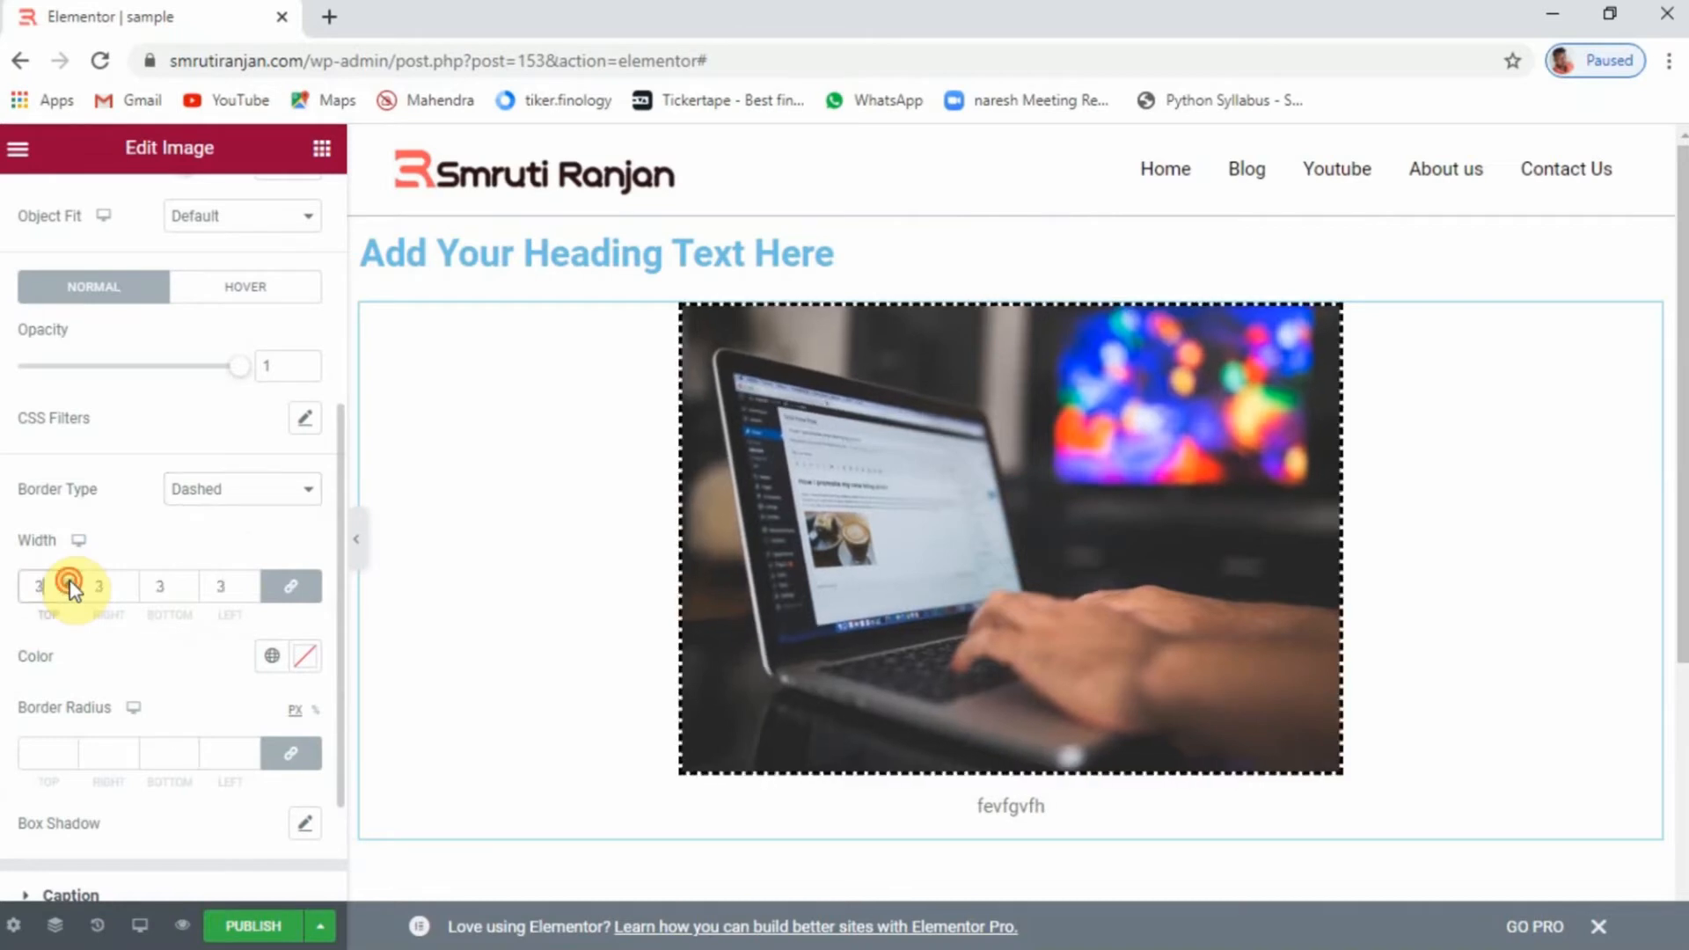
click(69, 581)
click(69, 581)
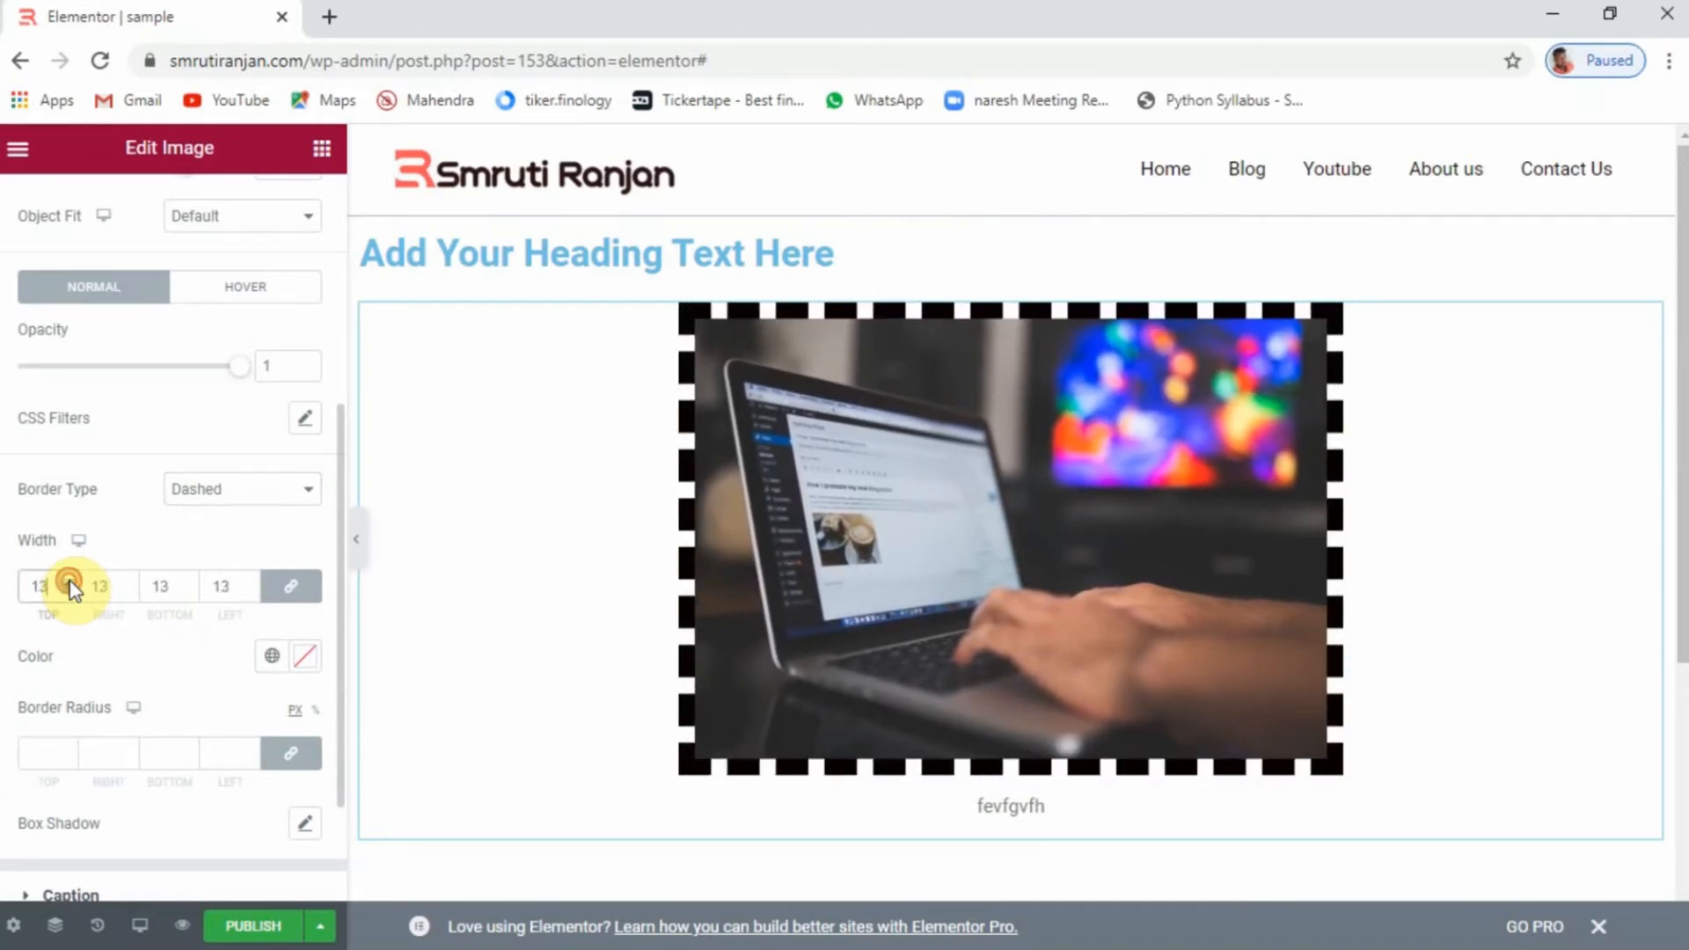
click(68, 582)
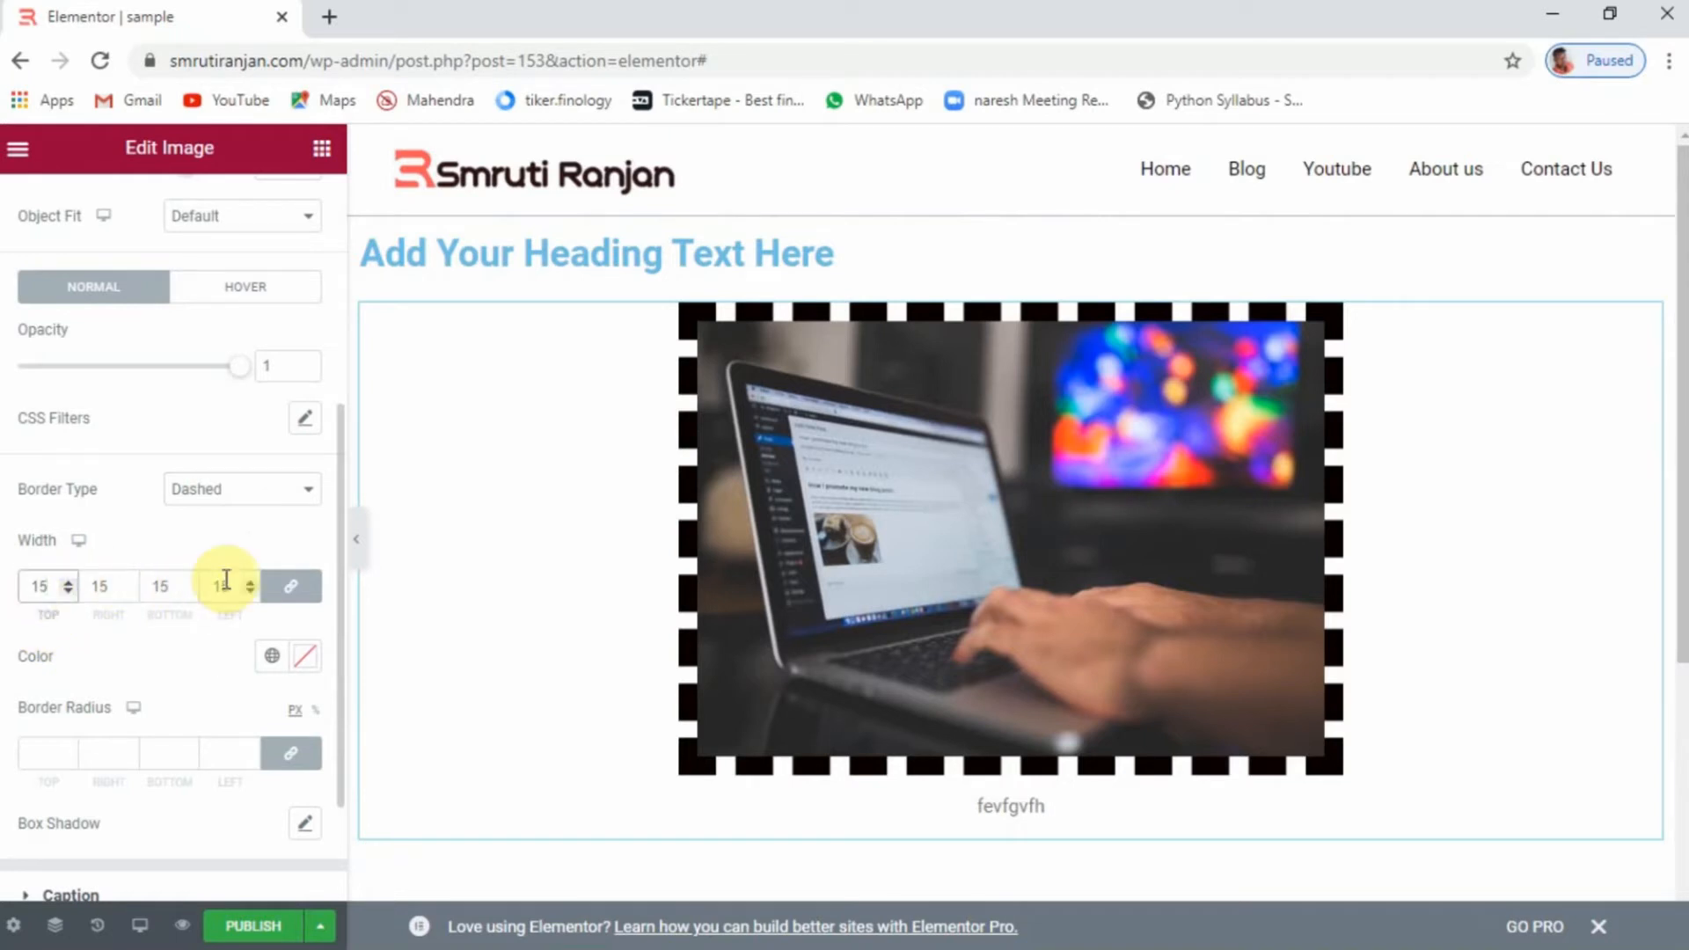
Unlink the border width values and set only the top border width to 29
click(295, 592)
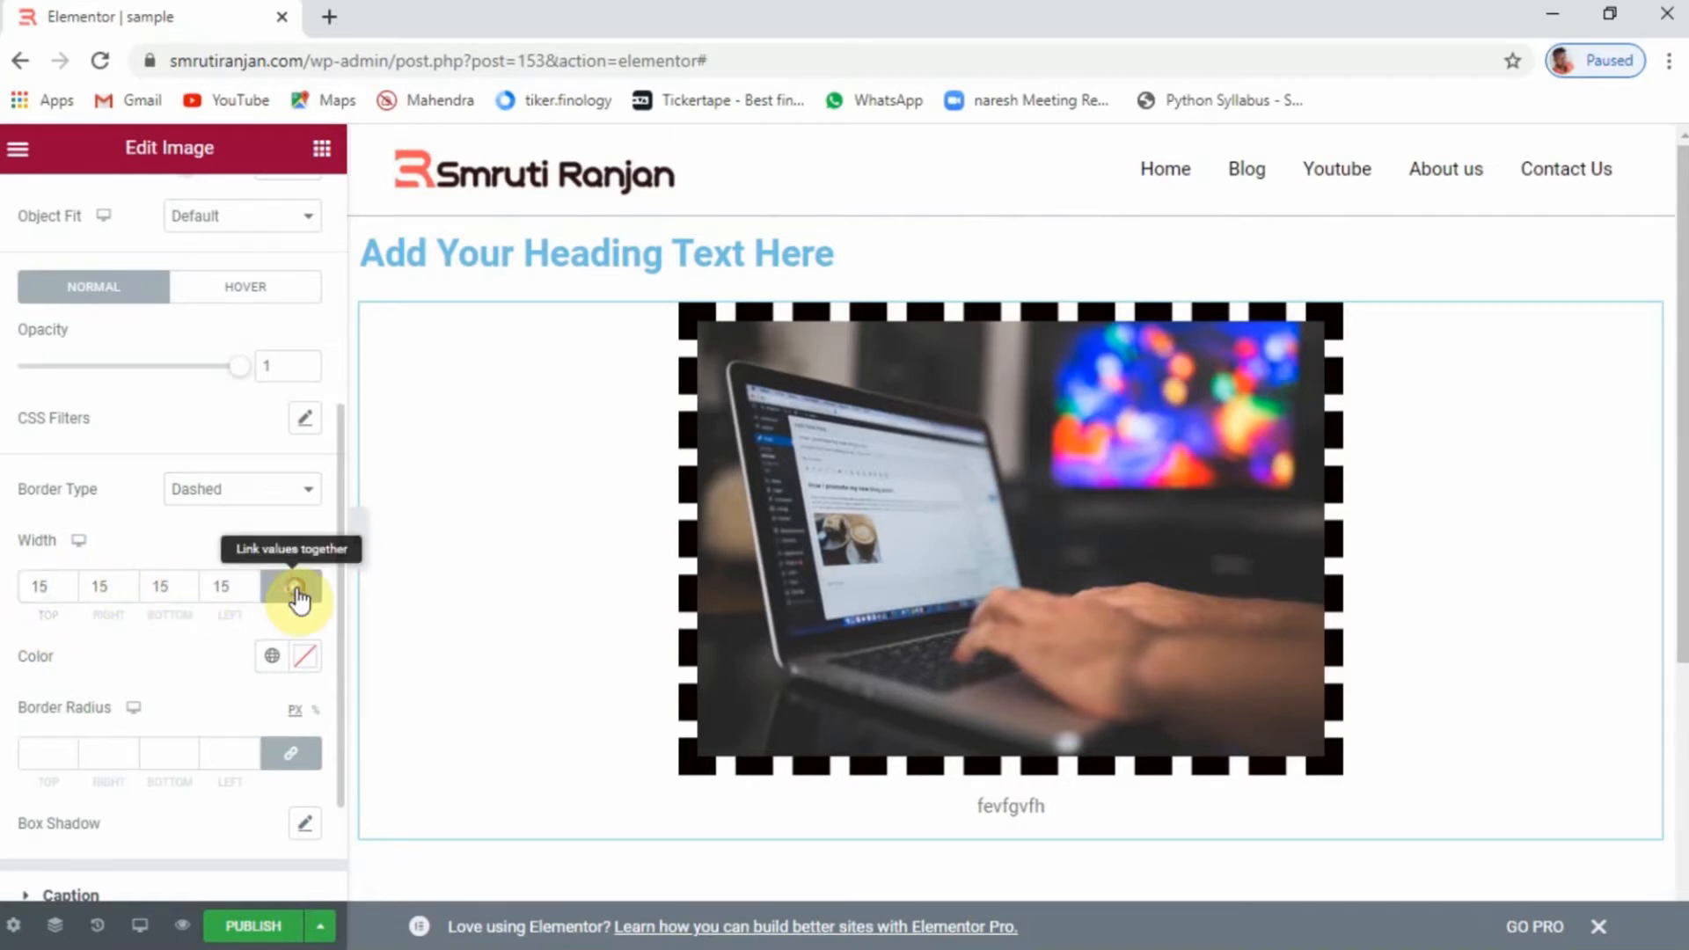
click(72, 596)
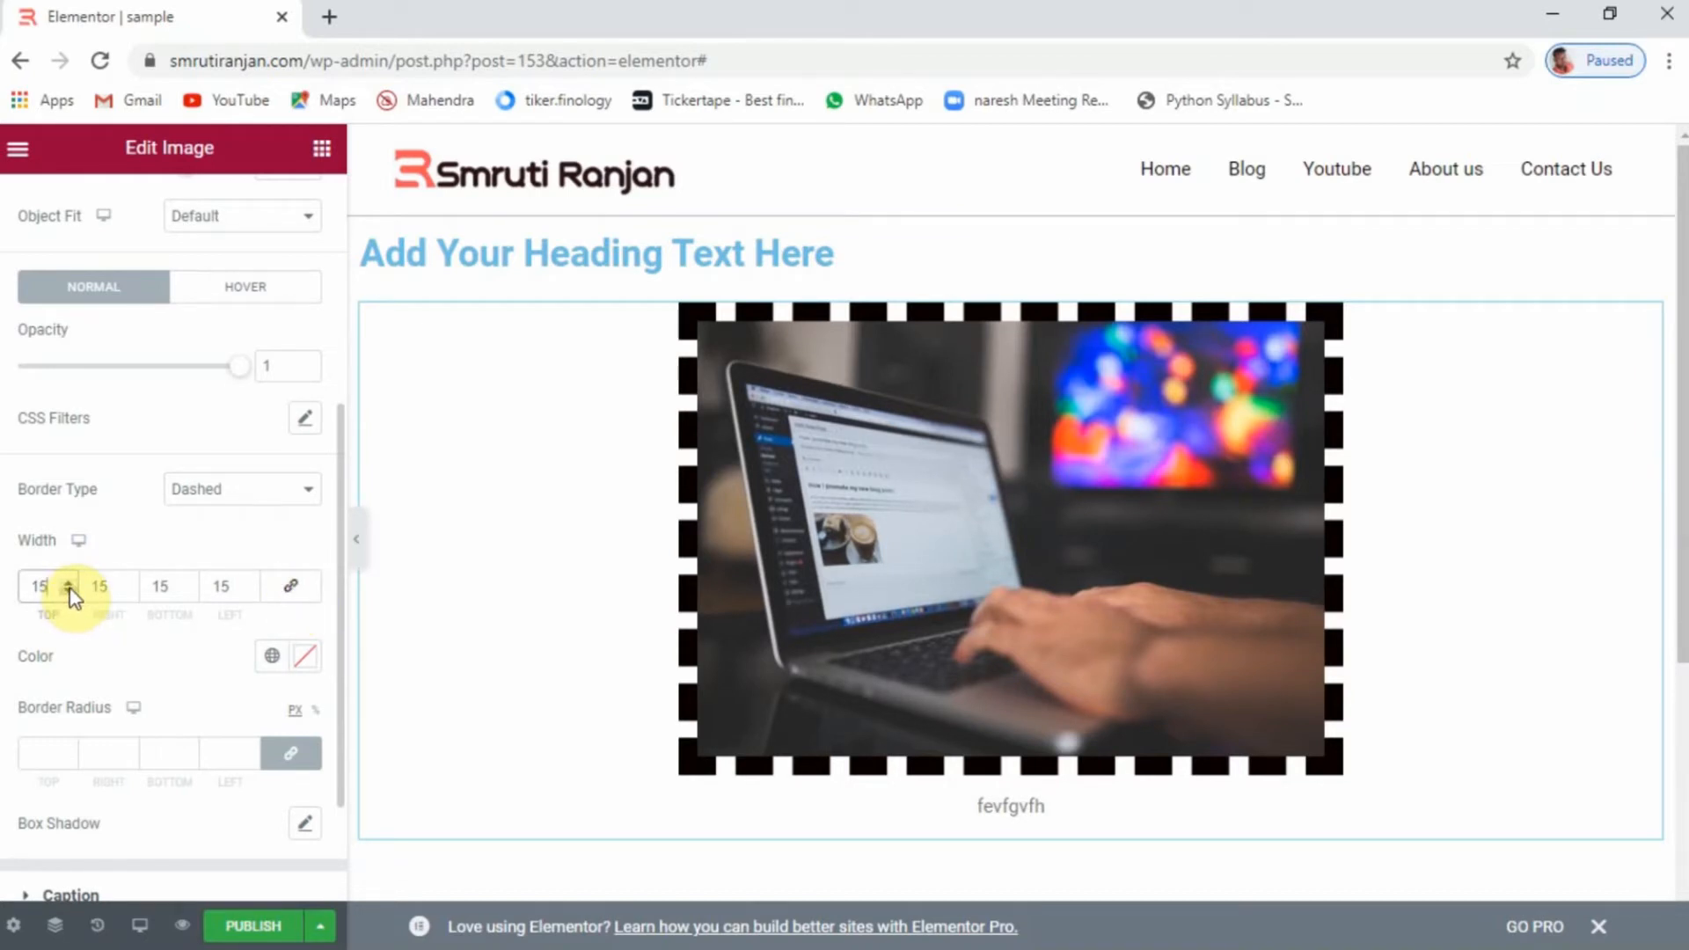
click(69, 581)
click(68, 581)
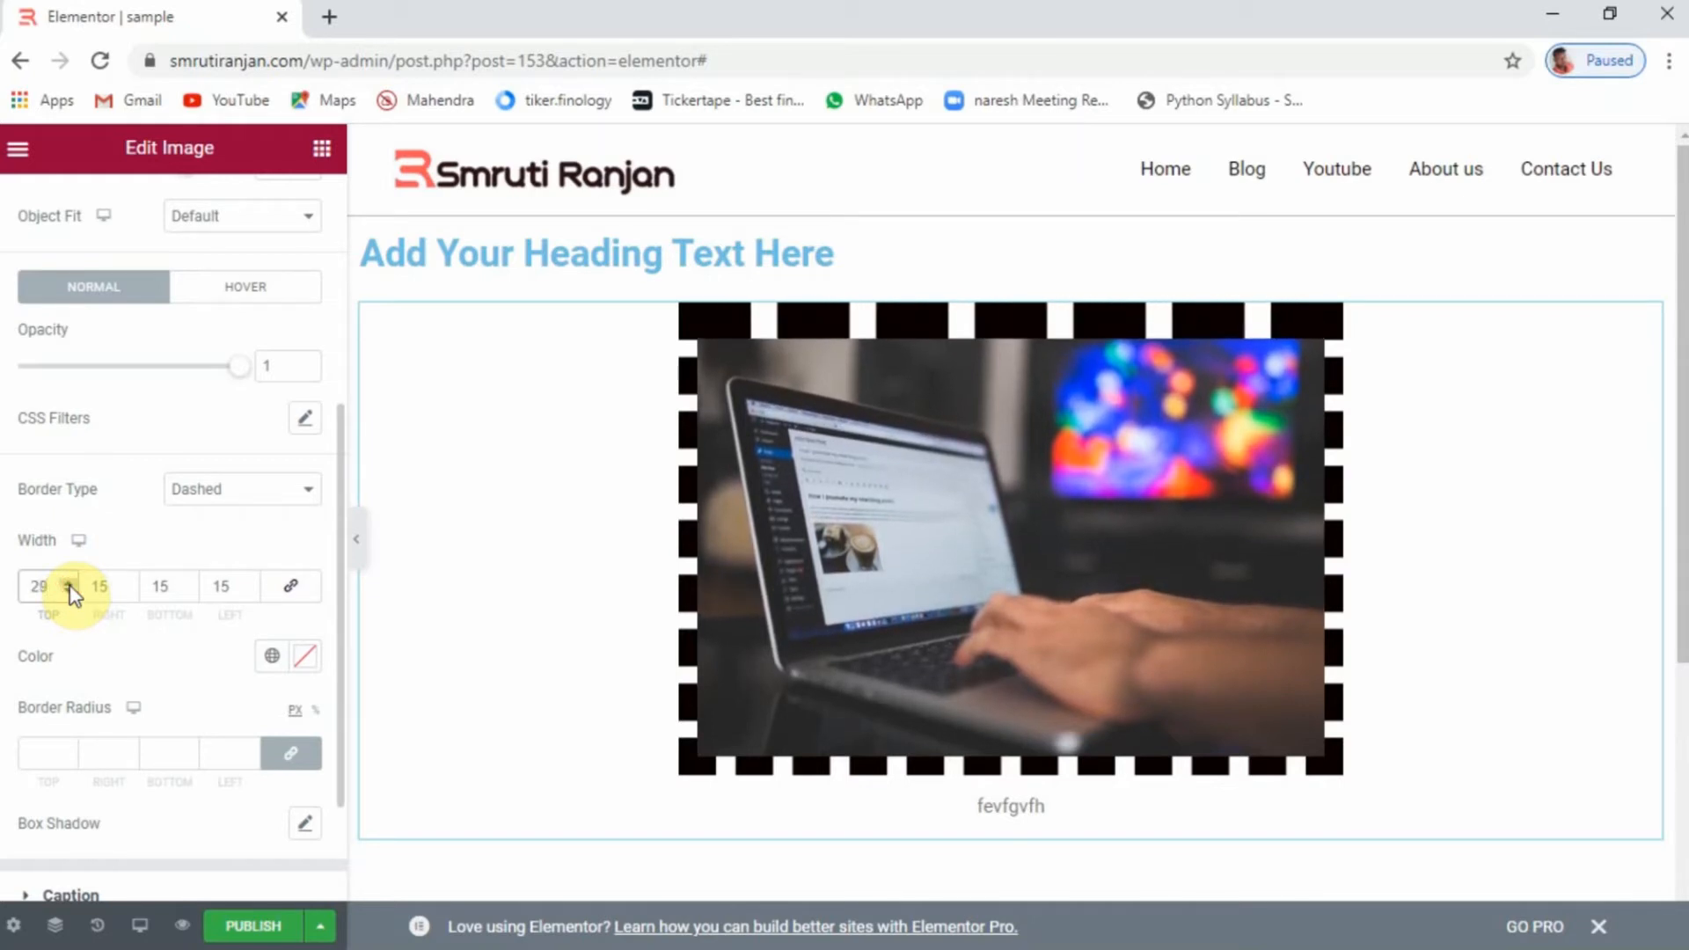
Change the image's border type to Solid and set a linked border width of 10 on all sides
click(294, 491)
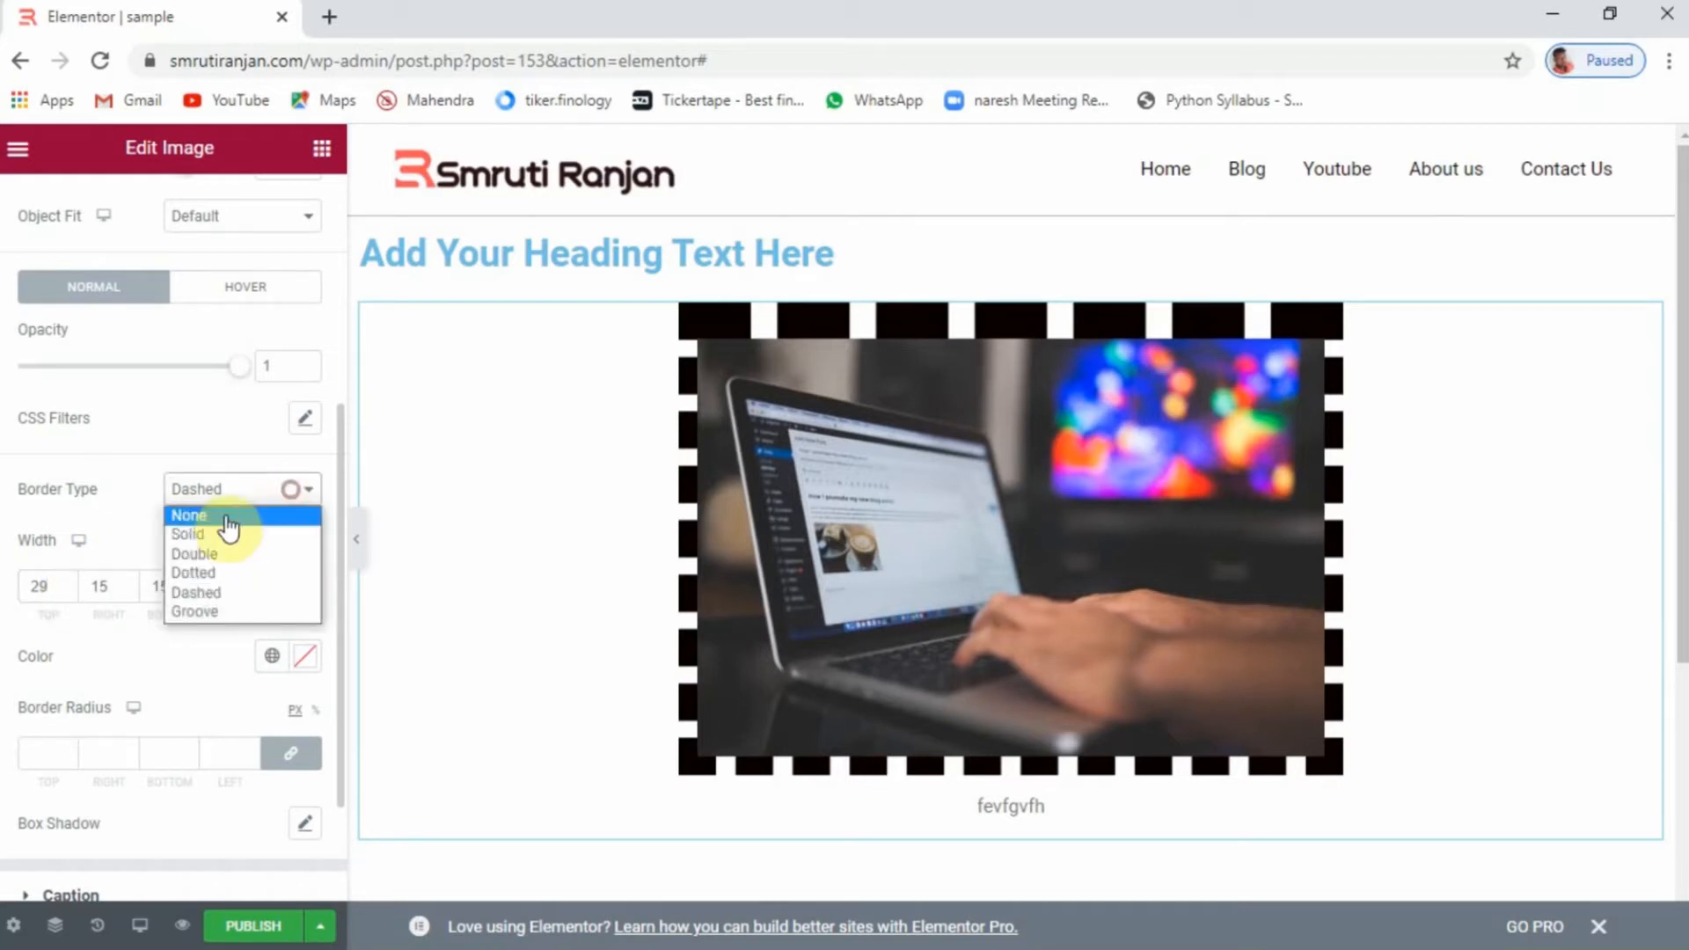
click(204, 538)
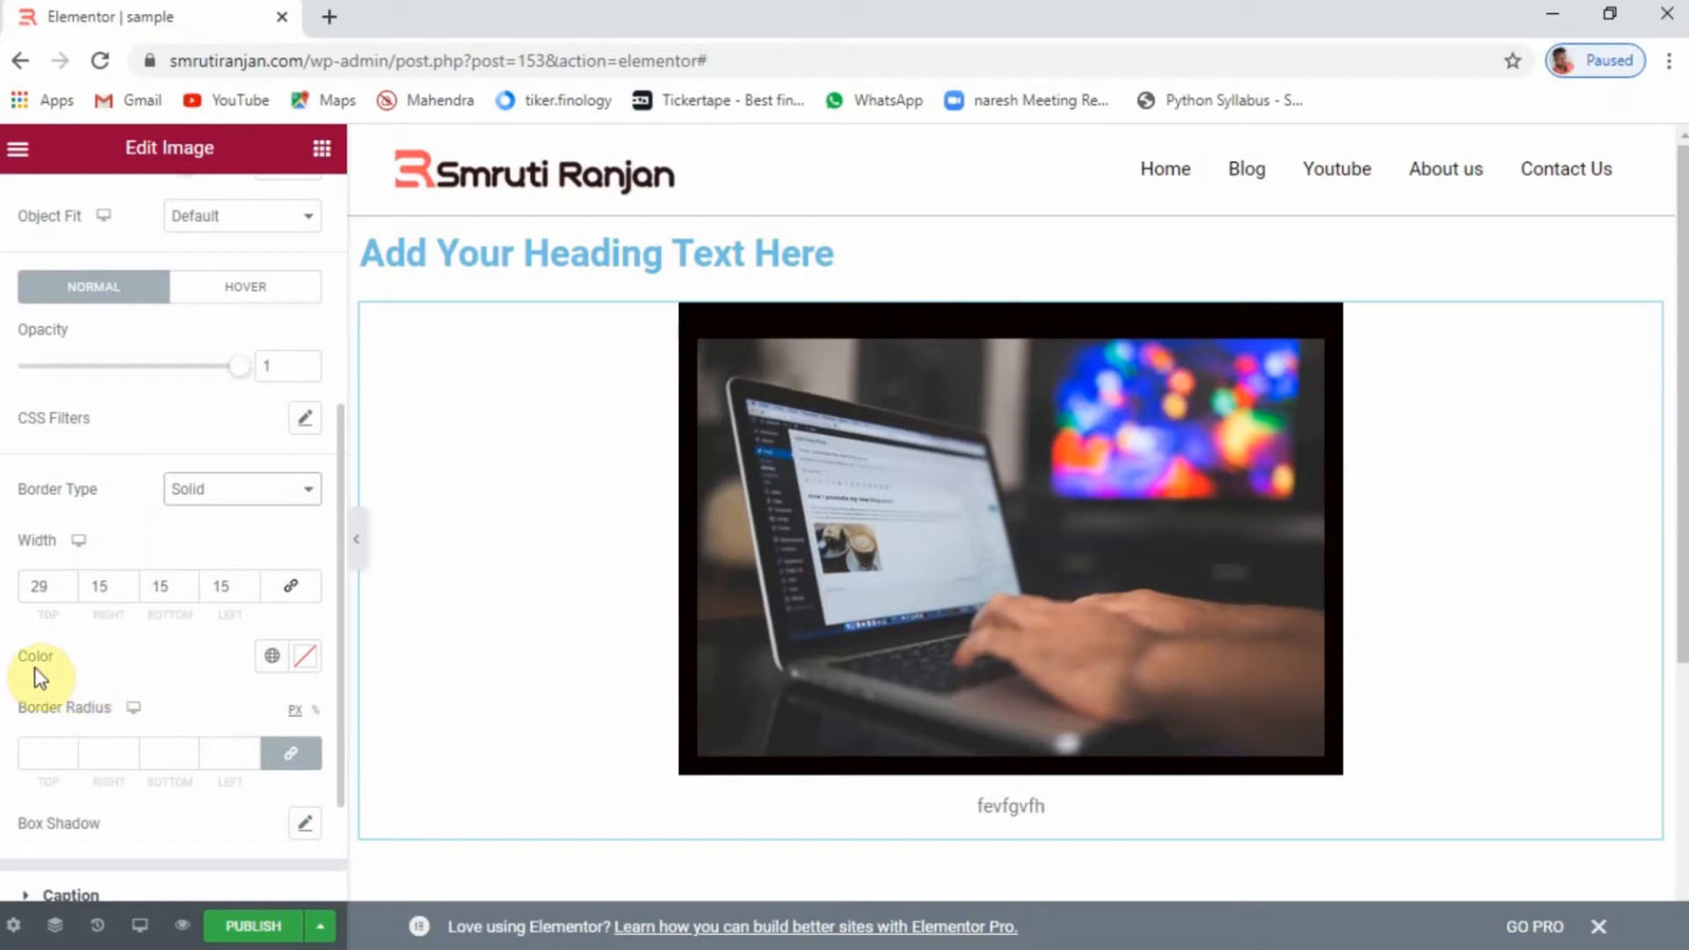
click(291, 586)
drag(162, 585, 141, 585)
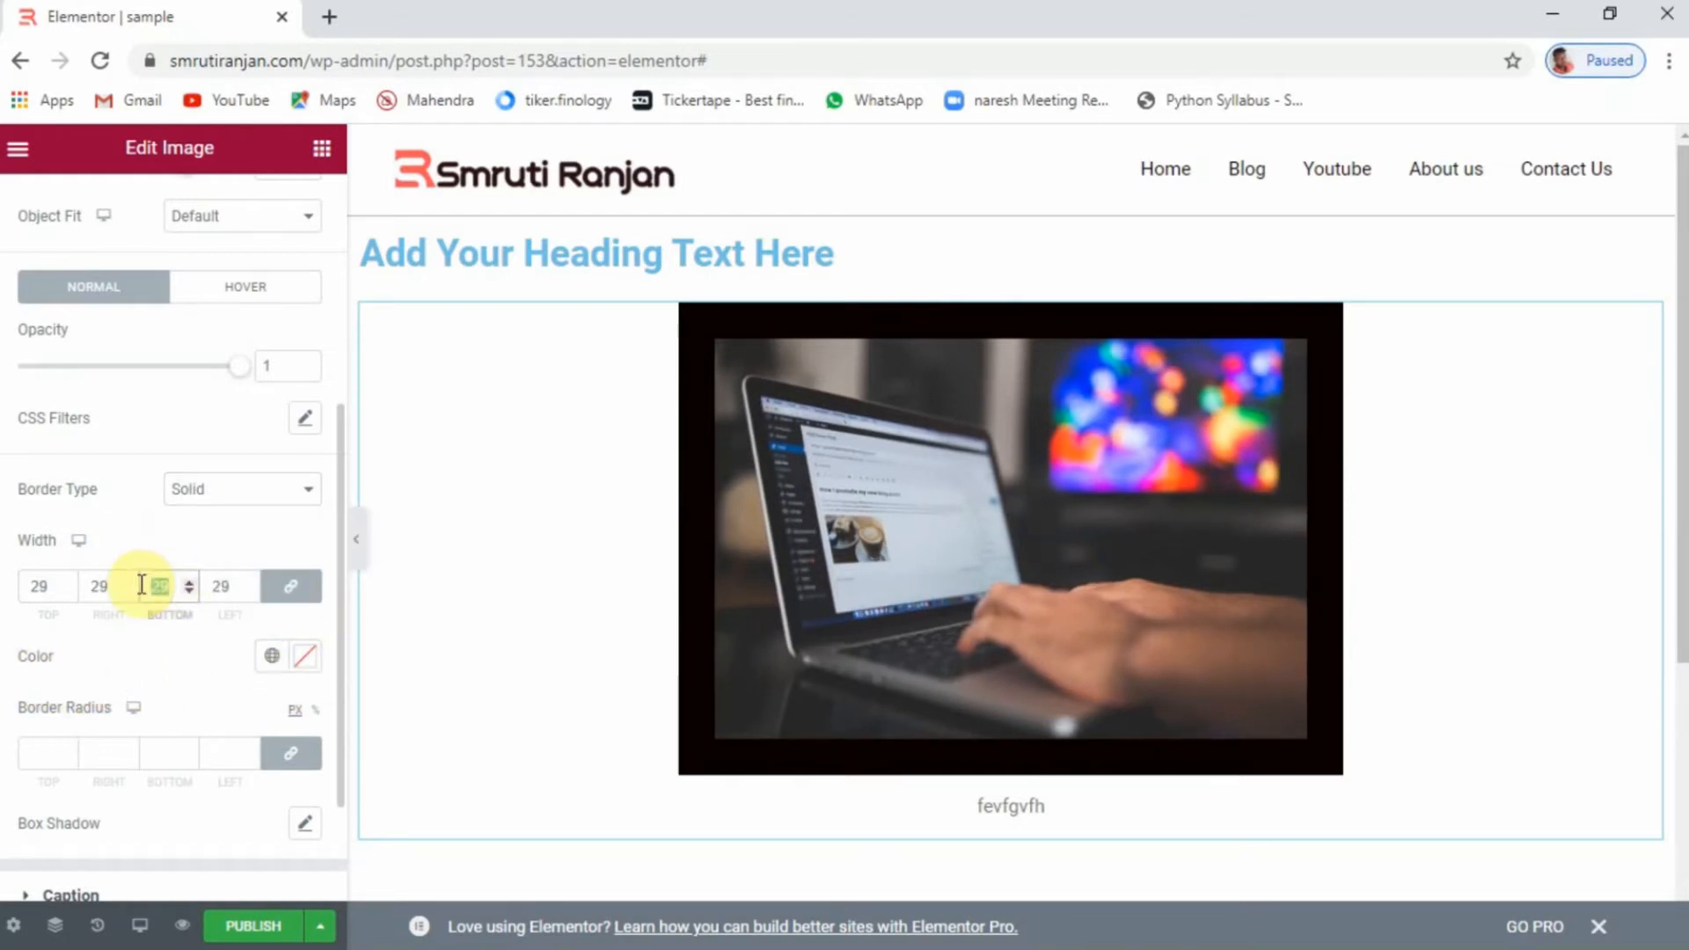
text(10)
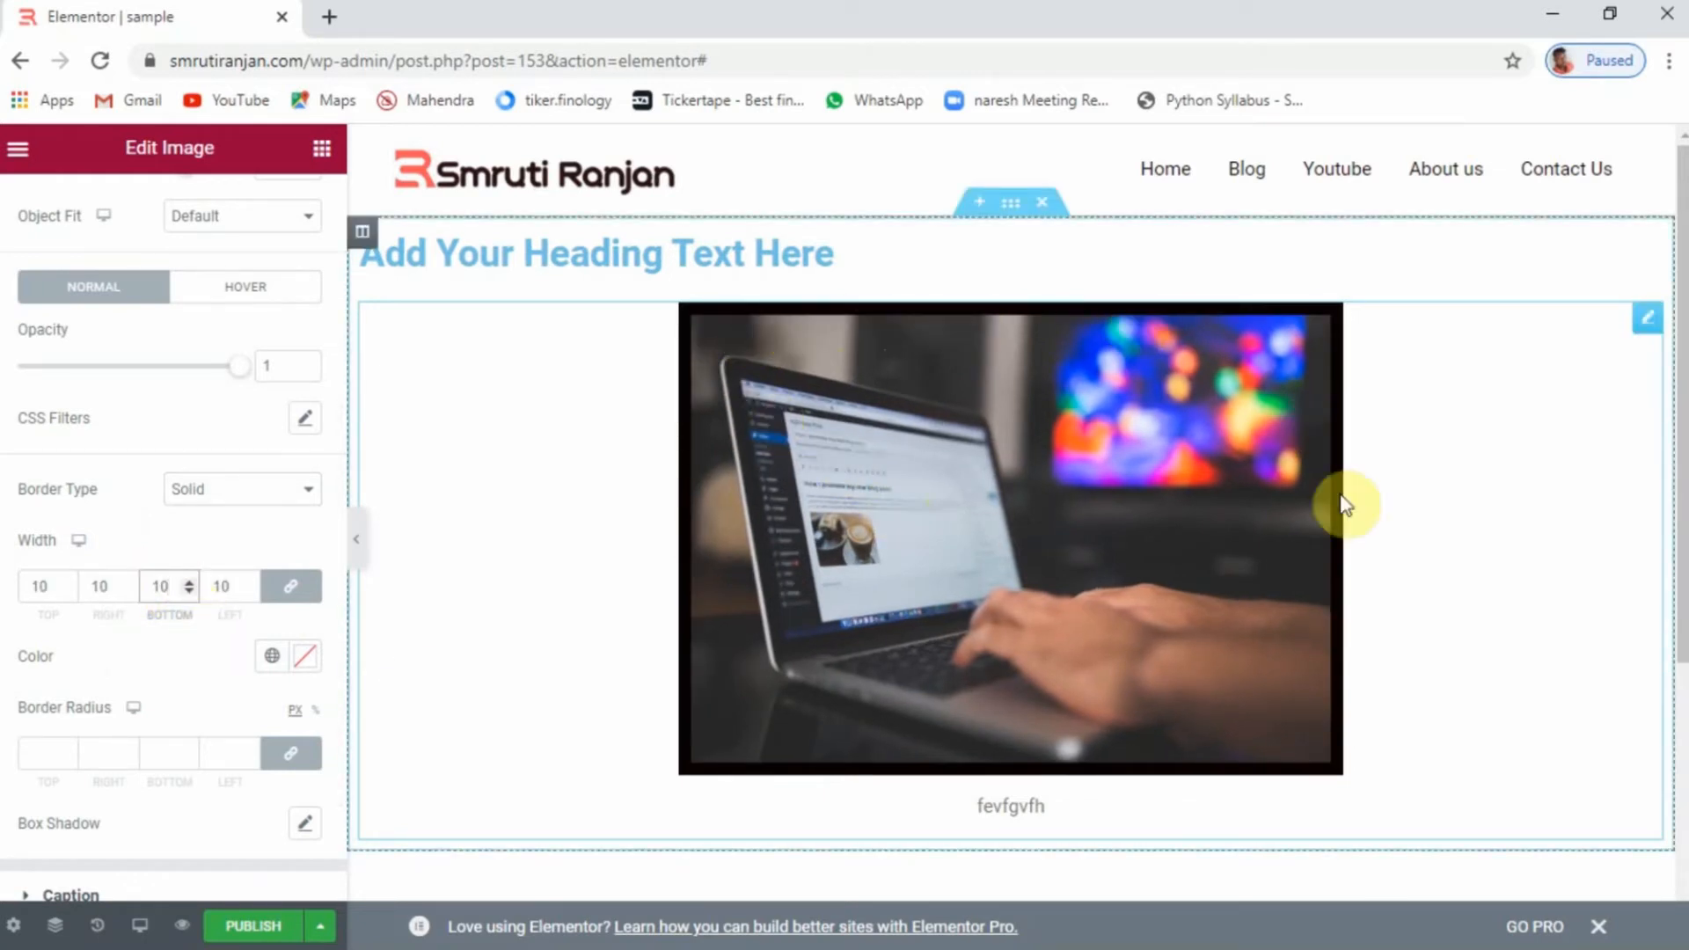
Set the image's border color to teal #3FDFC8 at full opacity
click(305, 656)
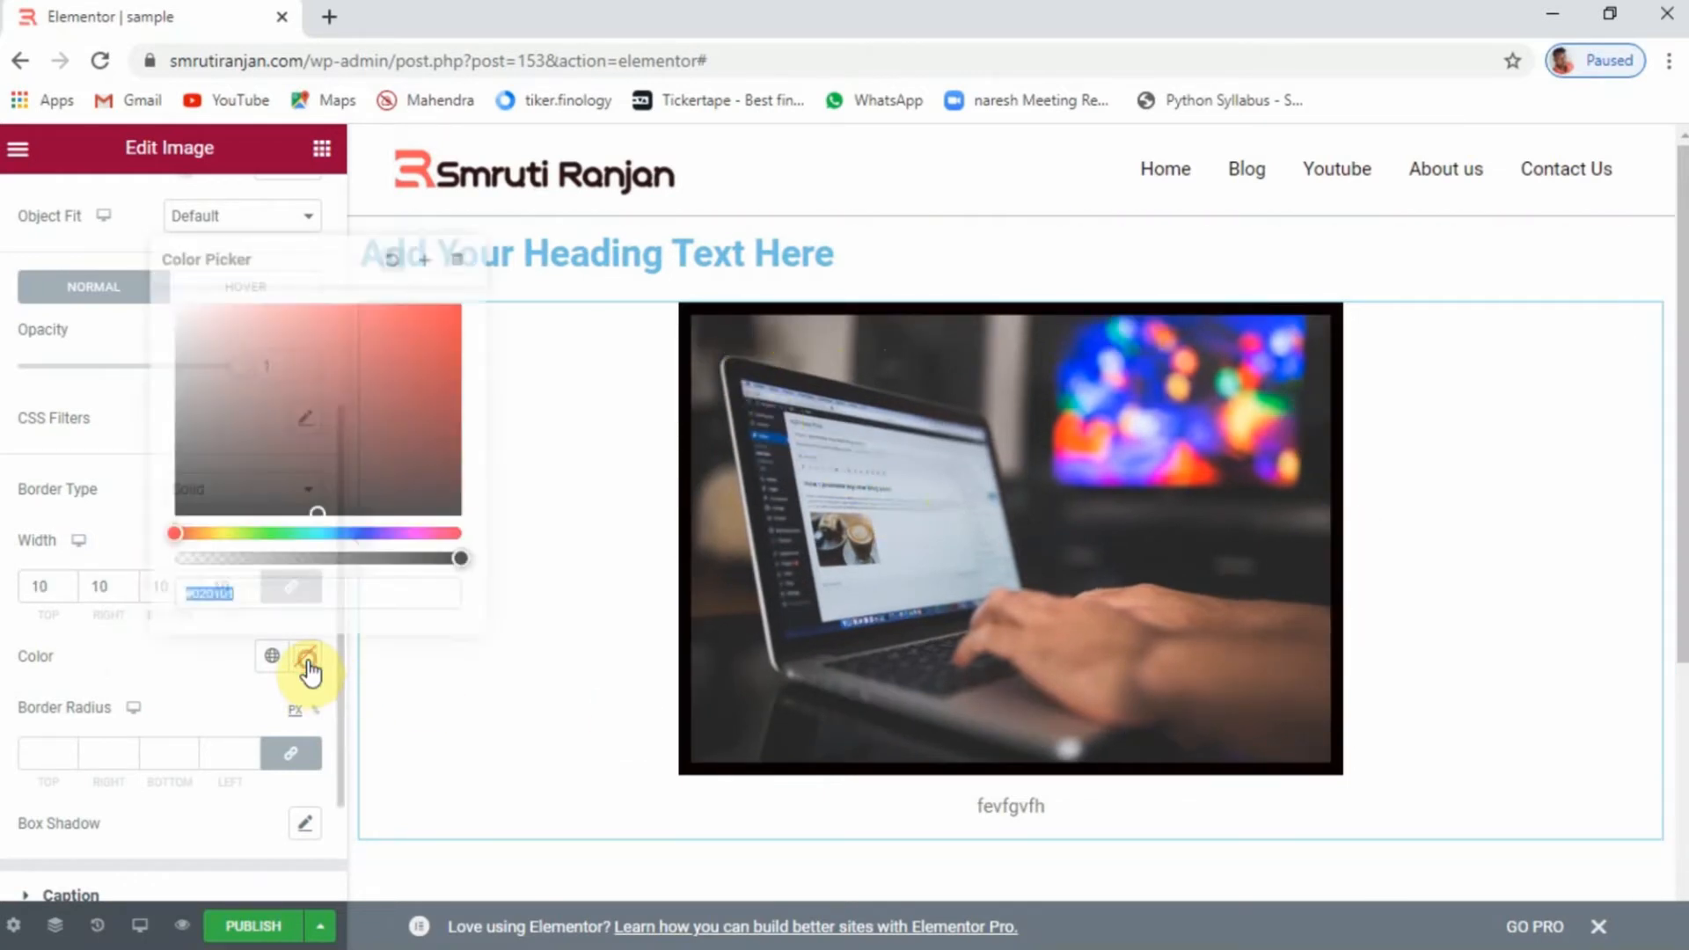
drag(175, 525, 379, 330)
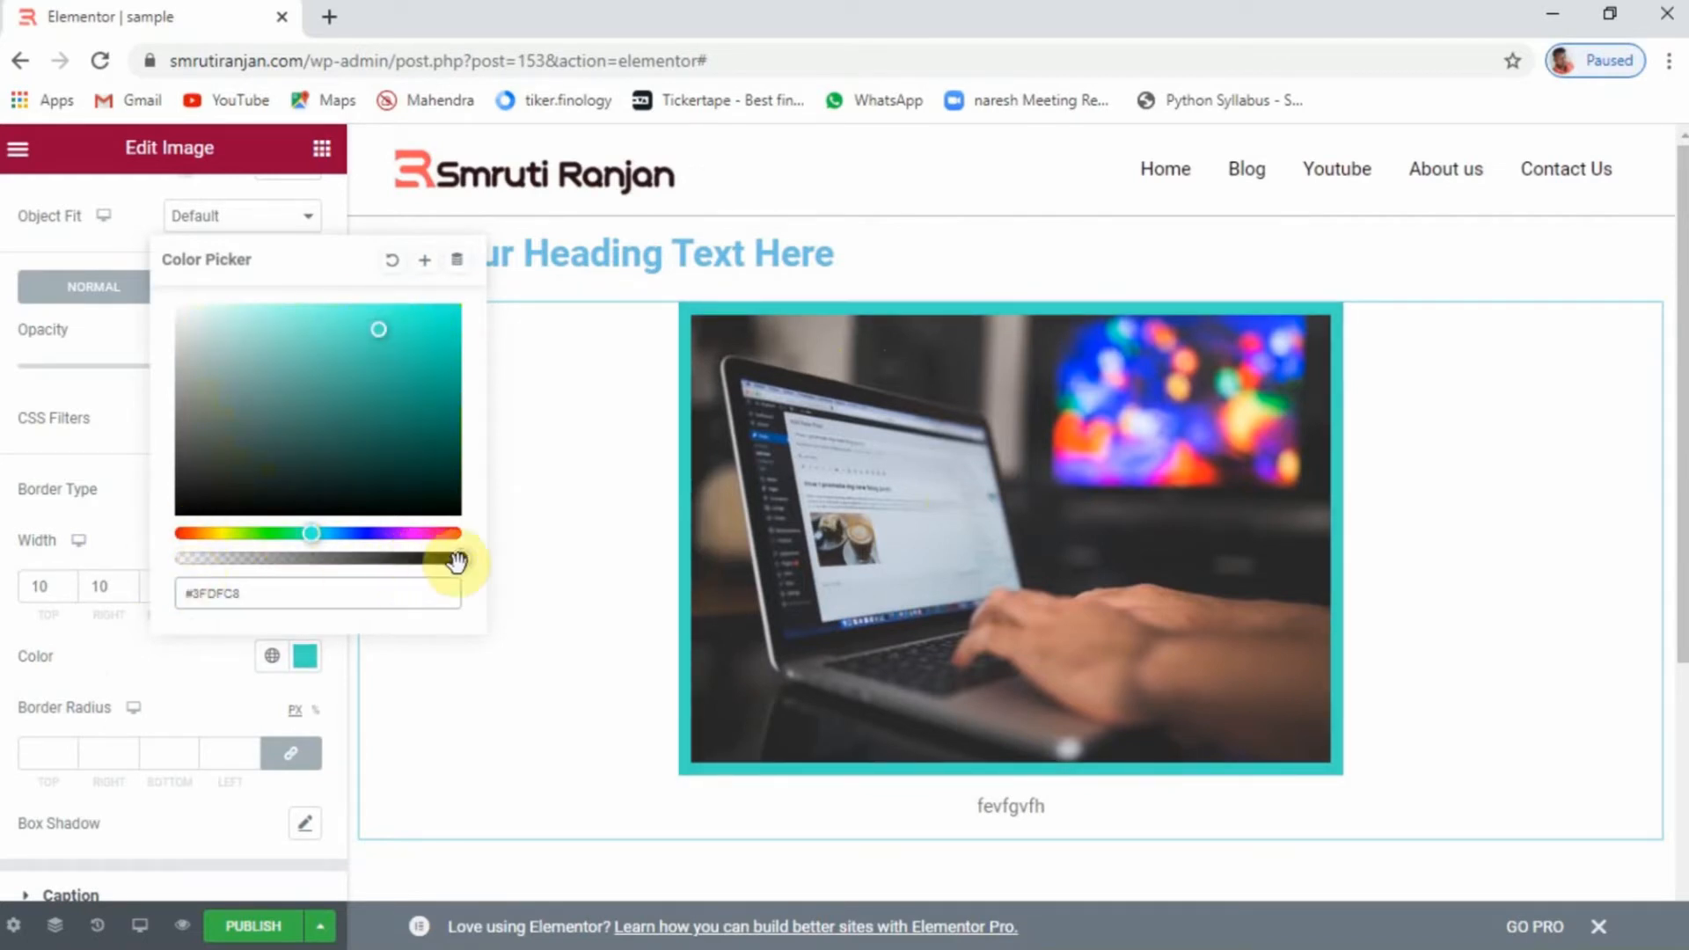
mouse_move(458, 560)
mouse_down()
mouse_move(238, 557)
mouse_move(479, 573)
mouse_up()
click(125, 504)
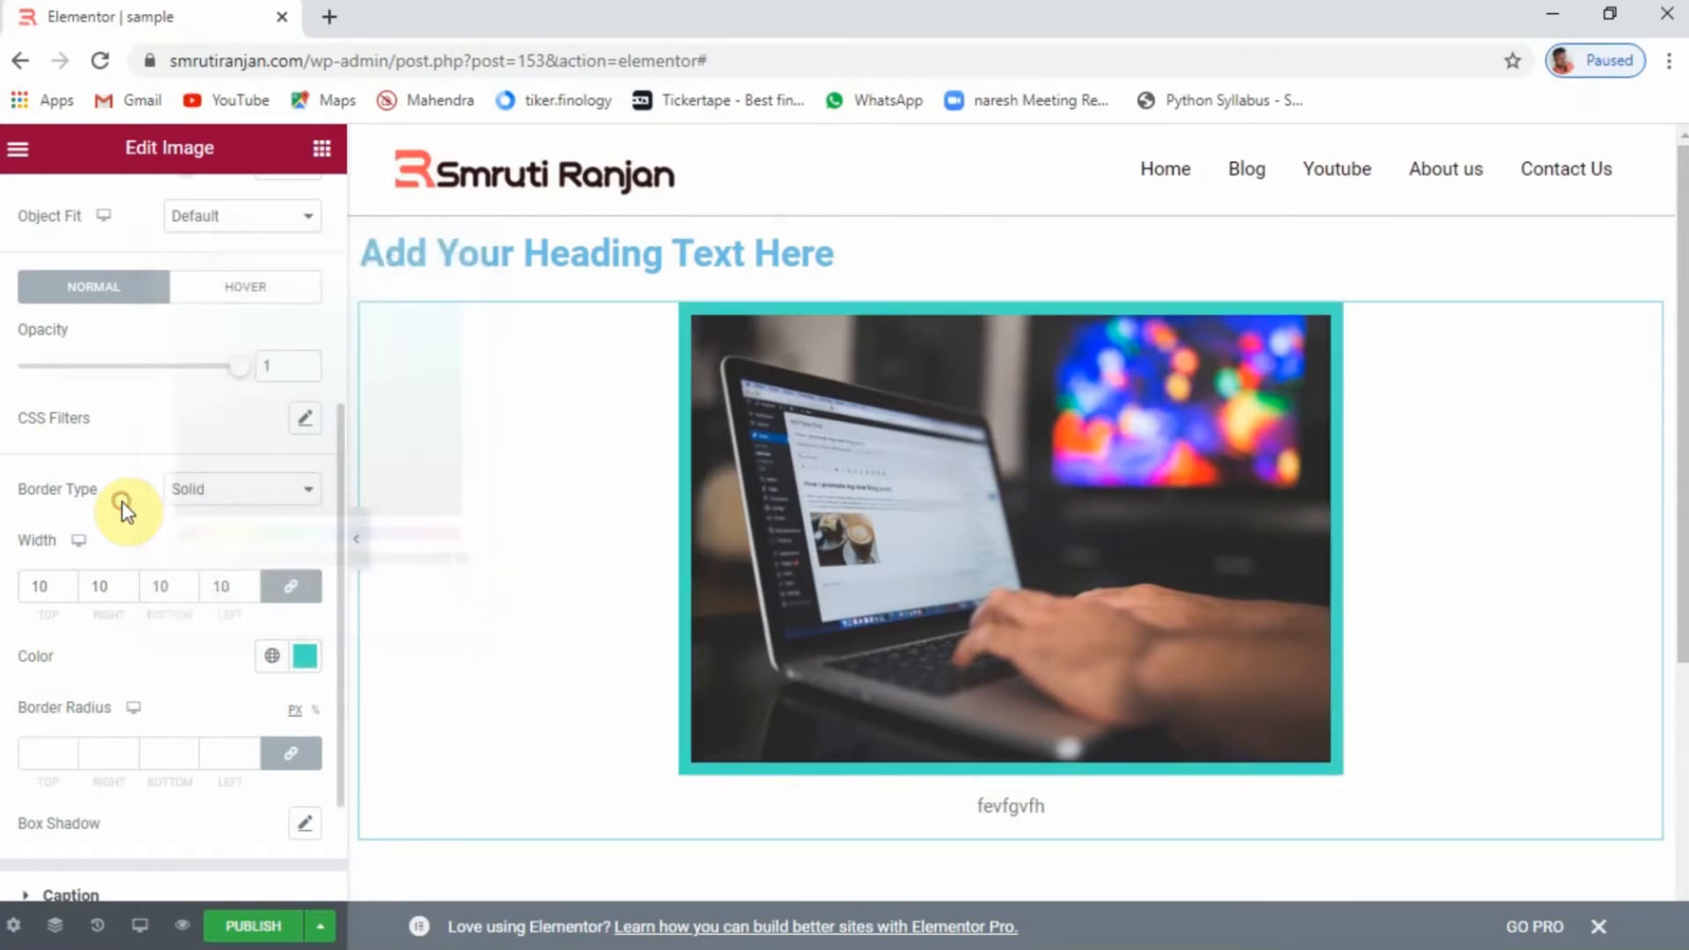
Round the image's corners with a linked border radius of 33 px on all sides
scroll(139, 665, down, 2)
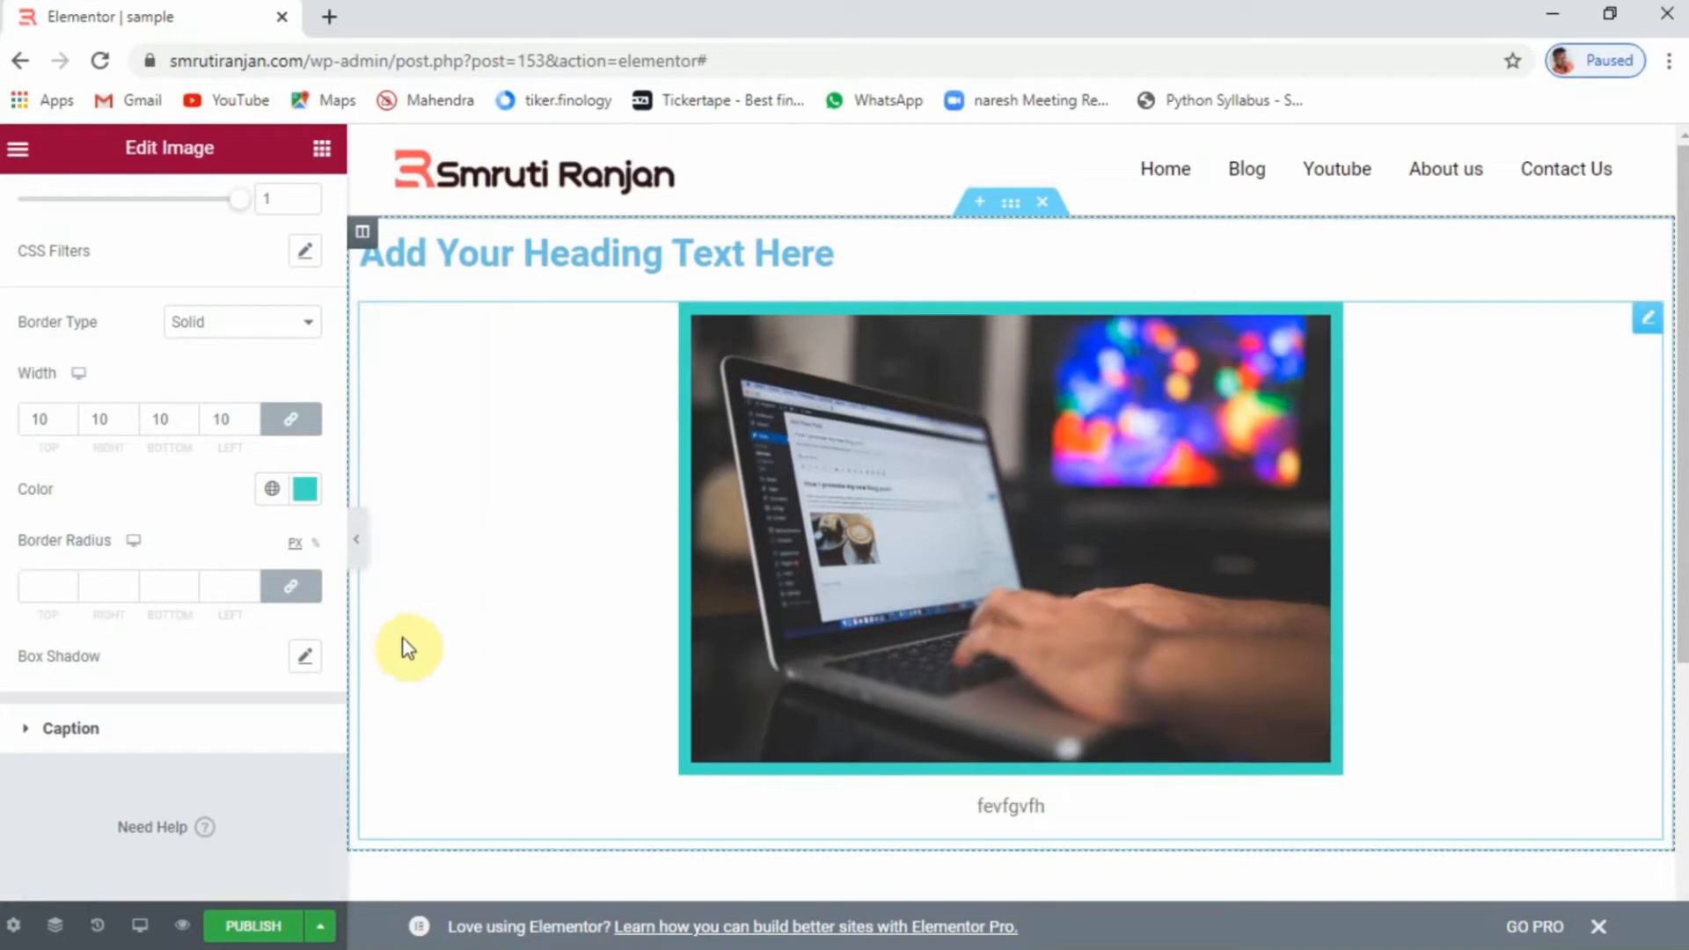
click(69, 587)
text(2)
click(68, 583)
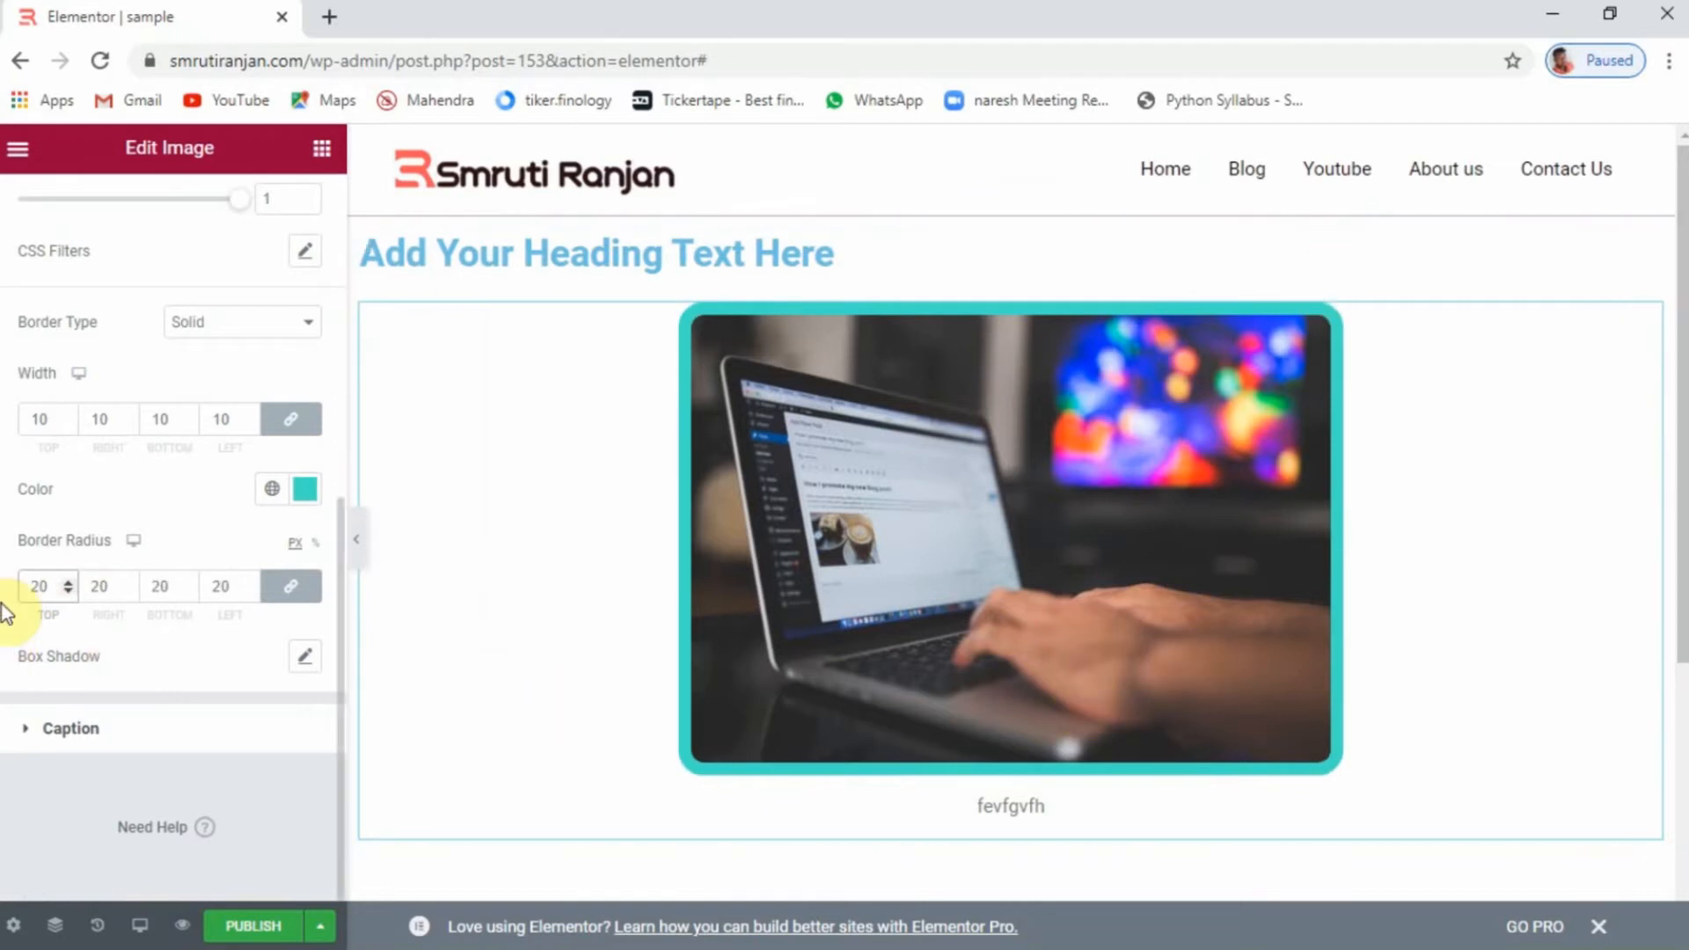
click(68, 583)
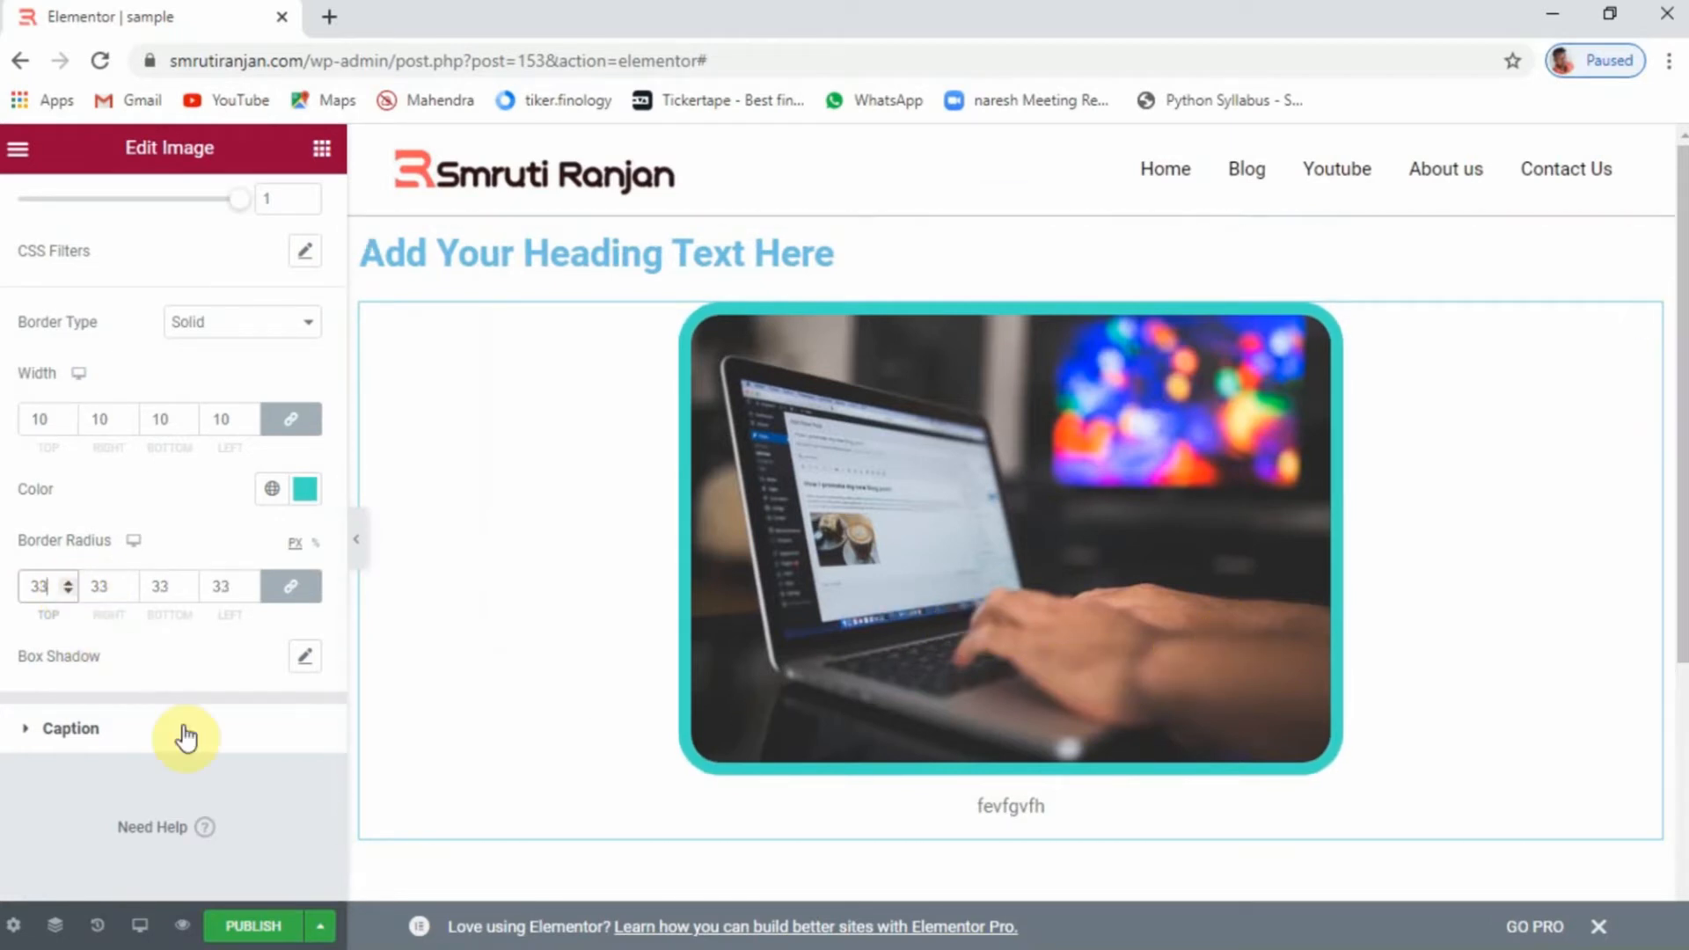
Enable a box shadow on the image and set its color to teal rgba(39, 176, 161, 0.5)
click(304, 658)
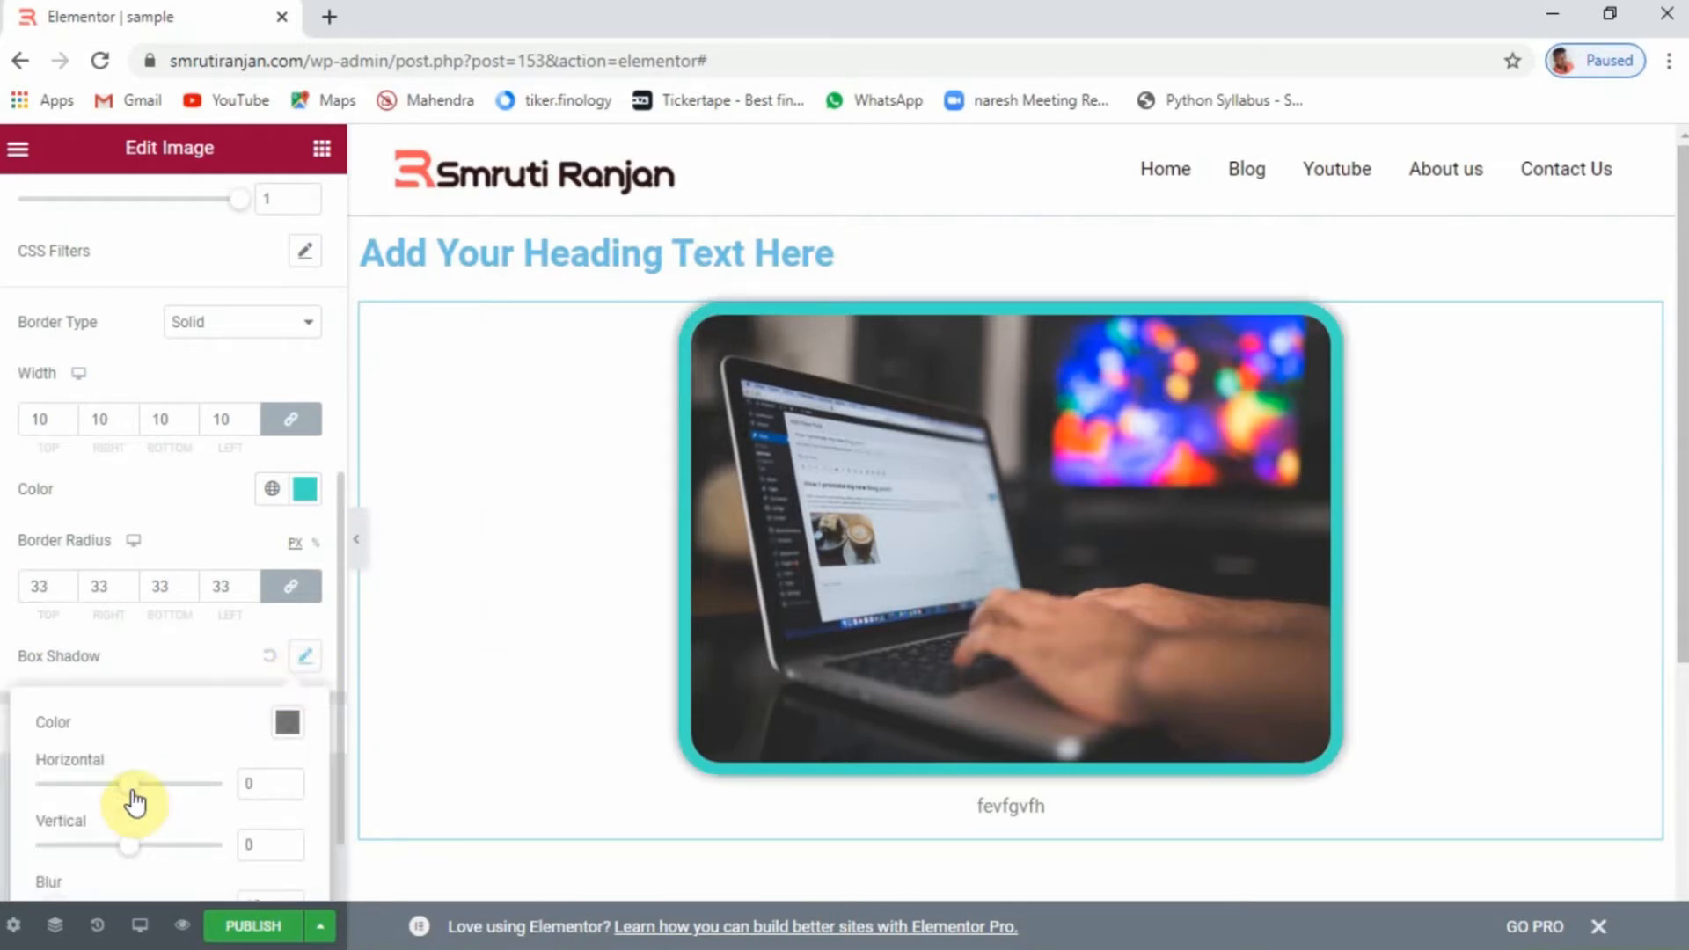
scroll(188, 781, down, 1)
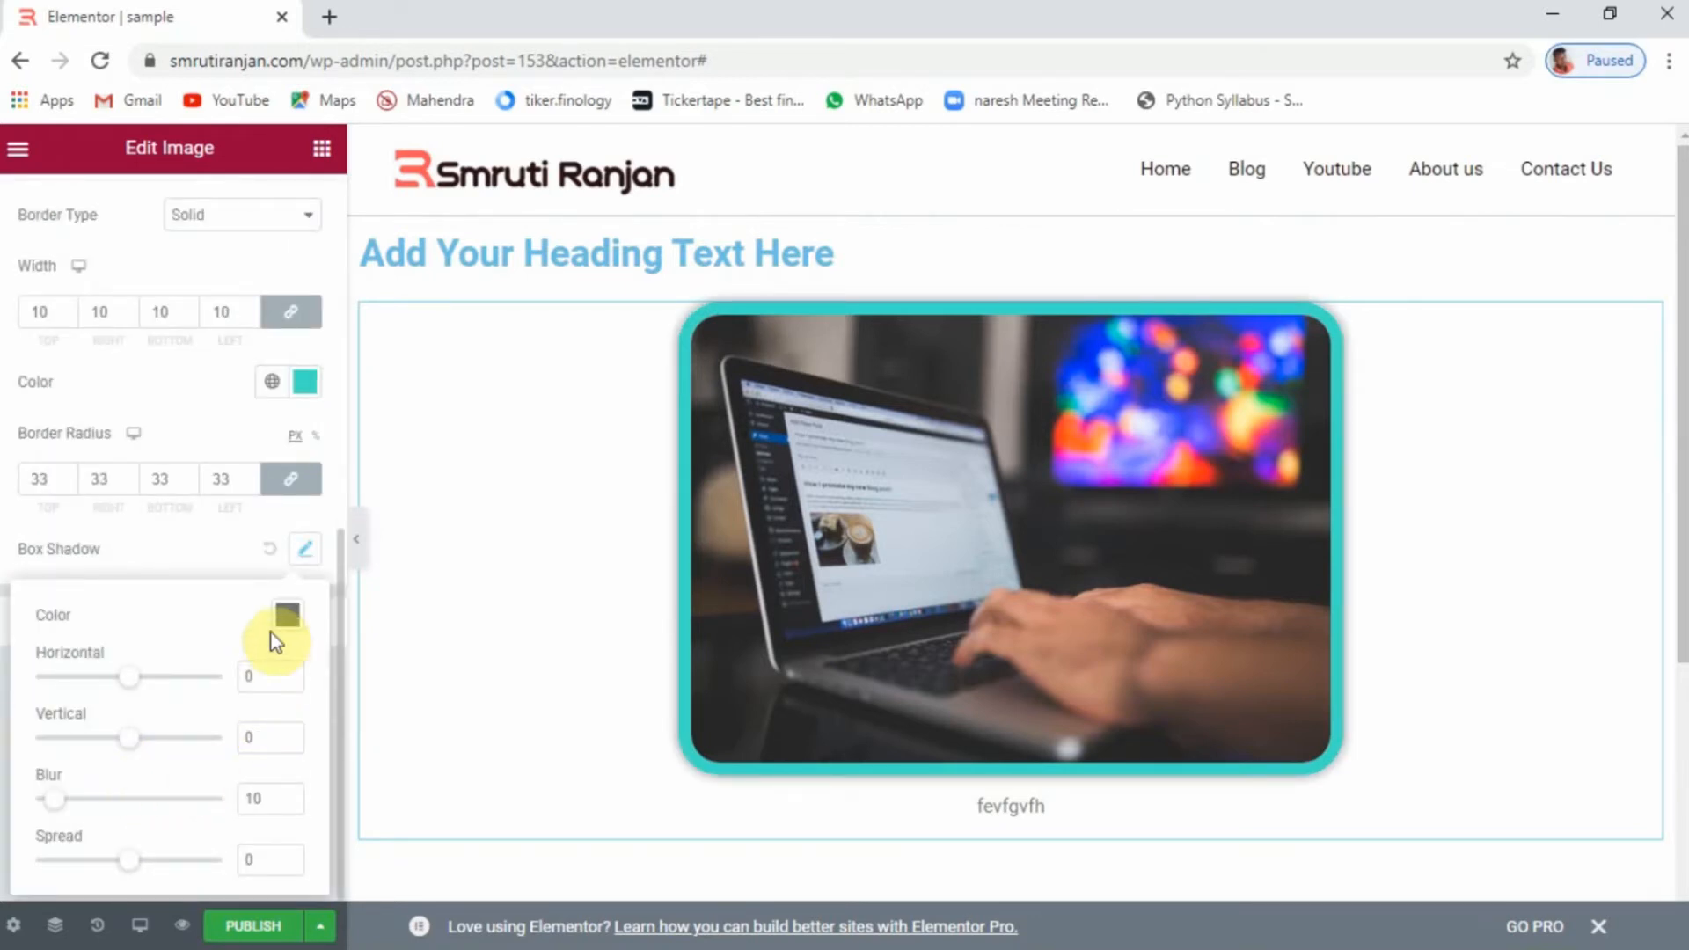
click(290, 618)
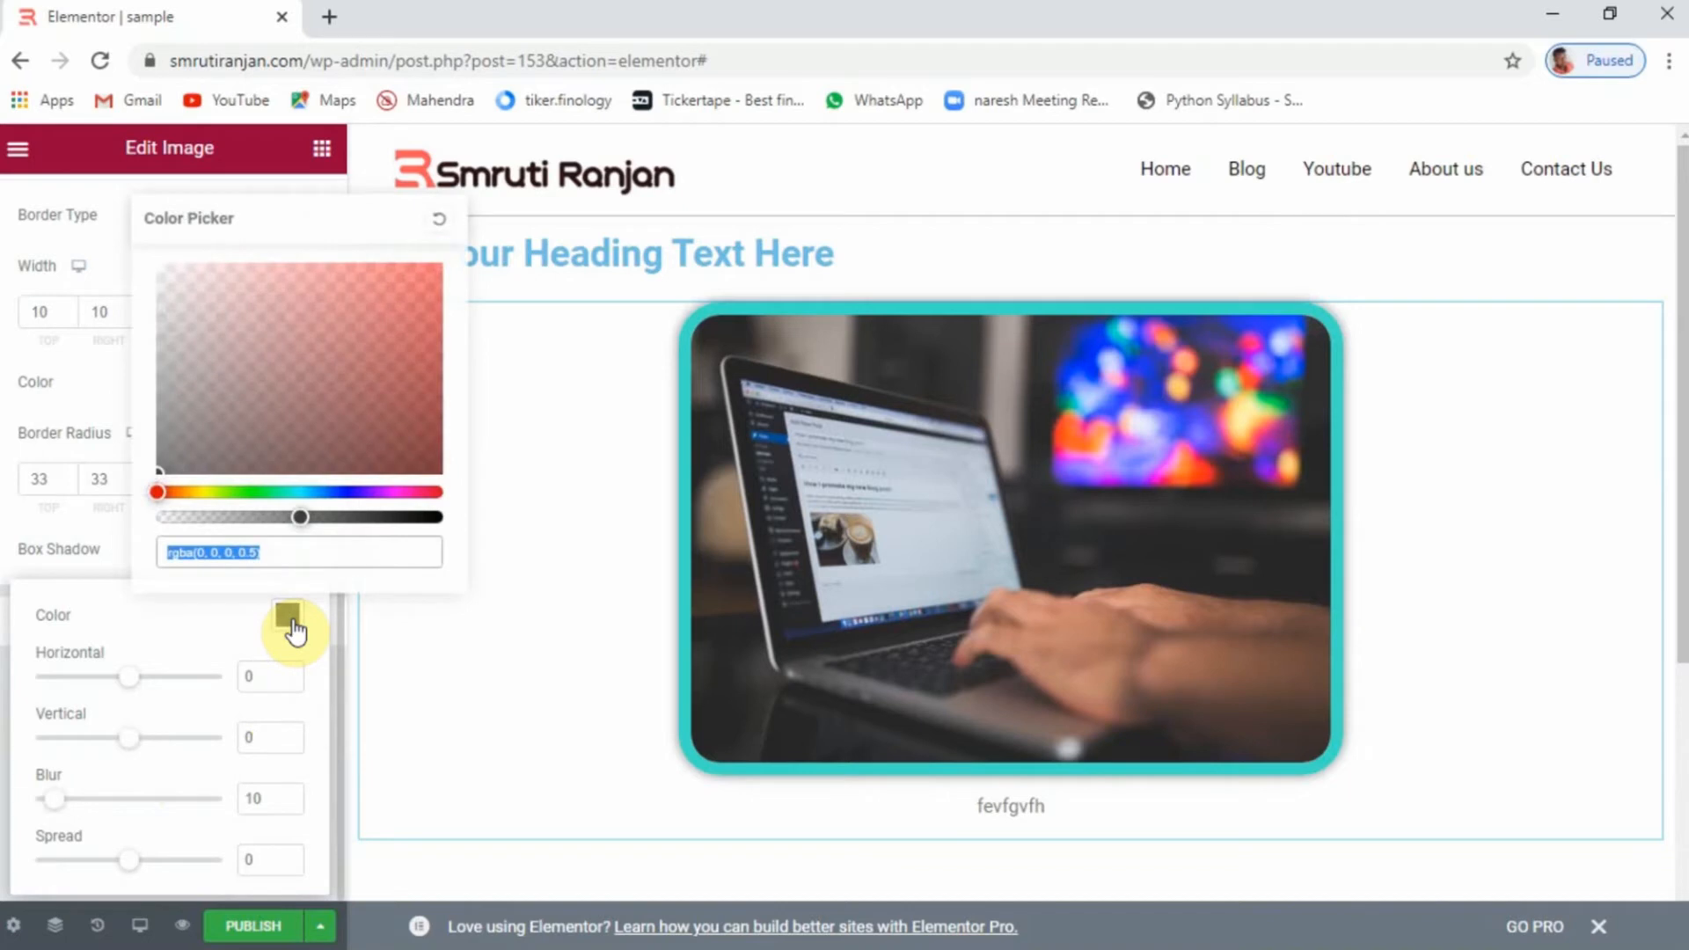
click(294, 491)
drag(388, 378, 379, 327)
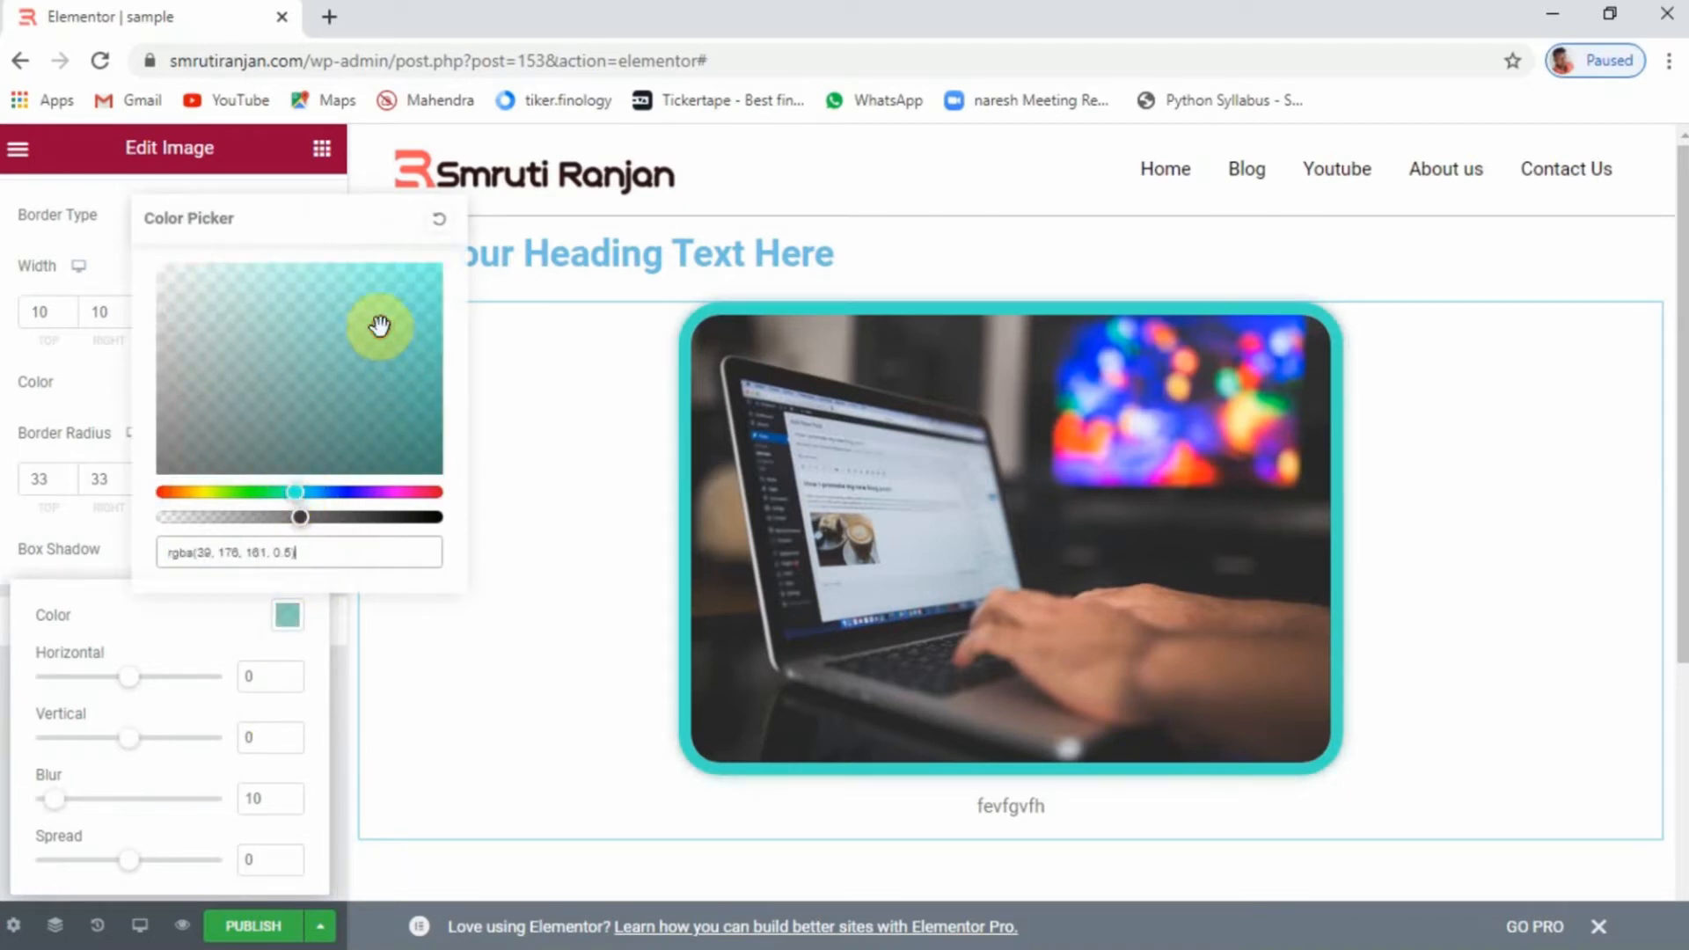
click(180, 630)
Set the image's box shadow to horizontal 5, vertical 12, blur 80 and spread -3
click(132, 678)
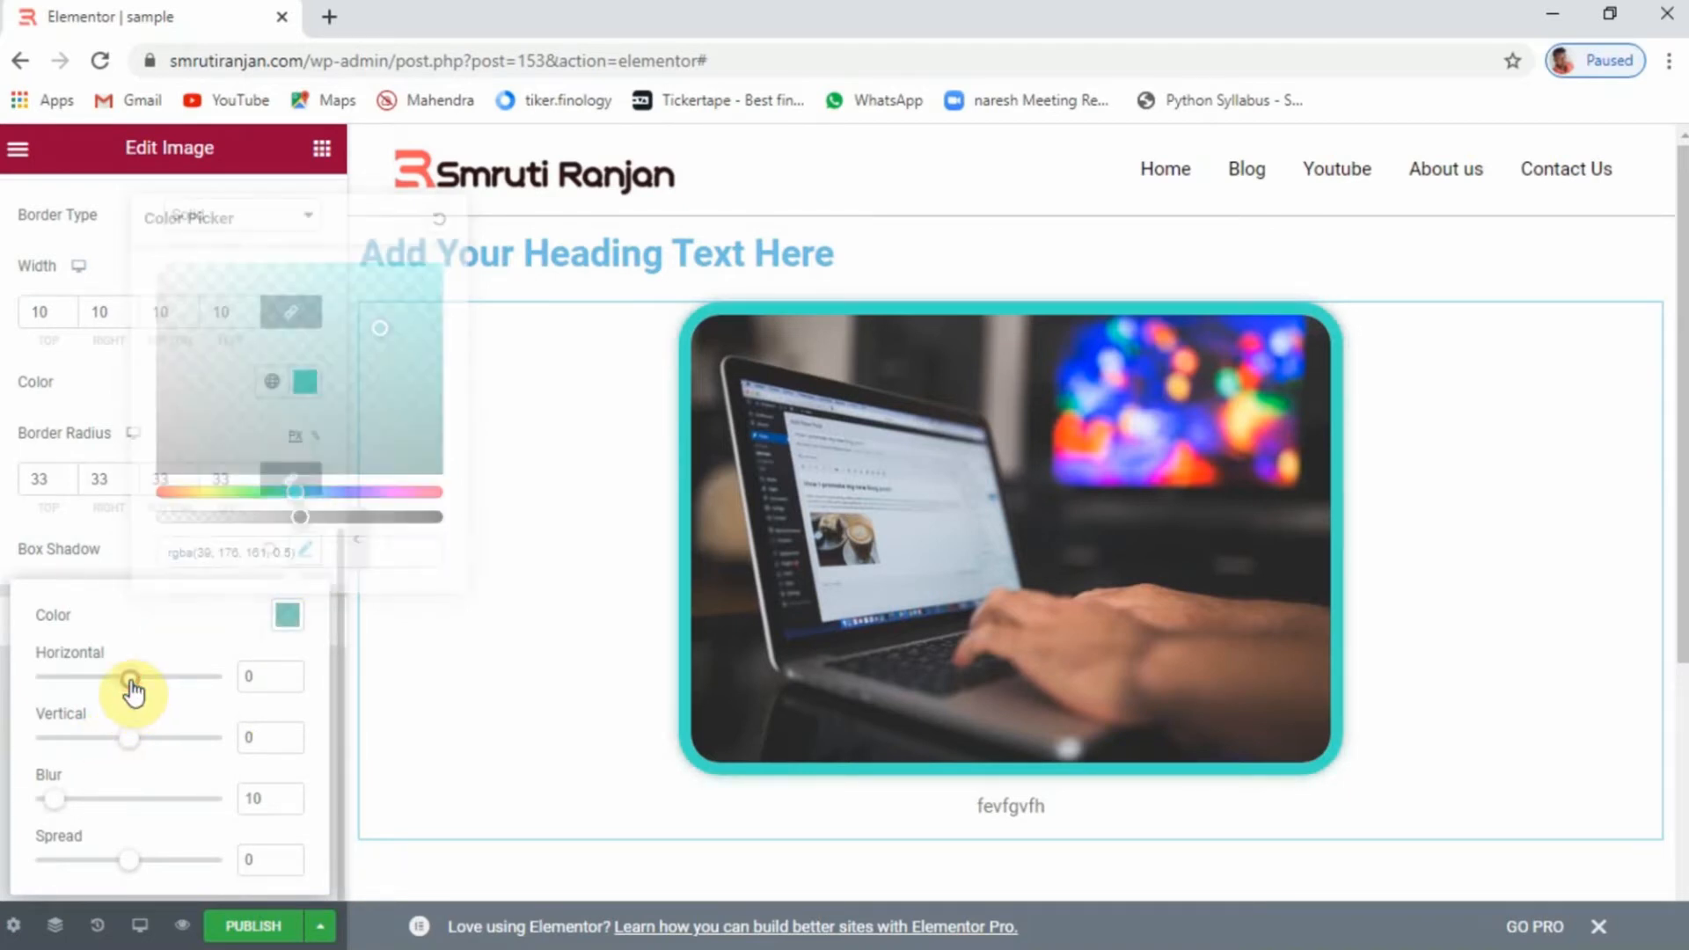
drag(128, 753, 138, 754)
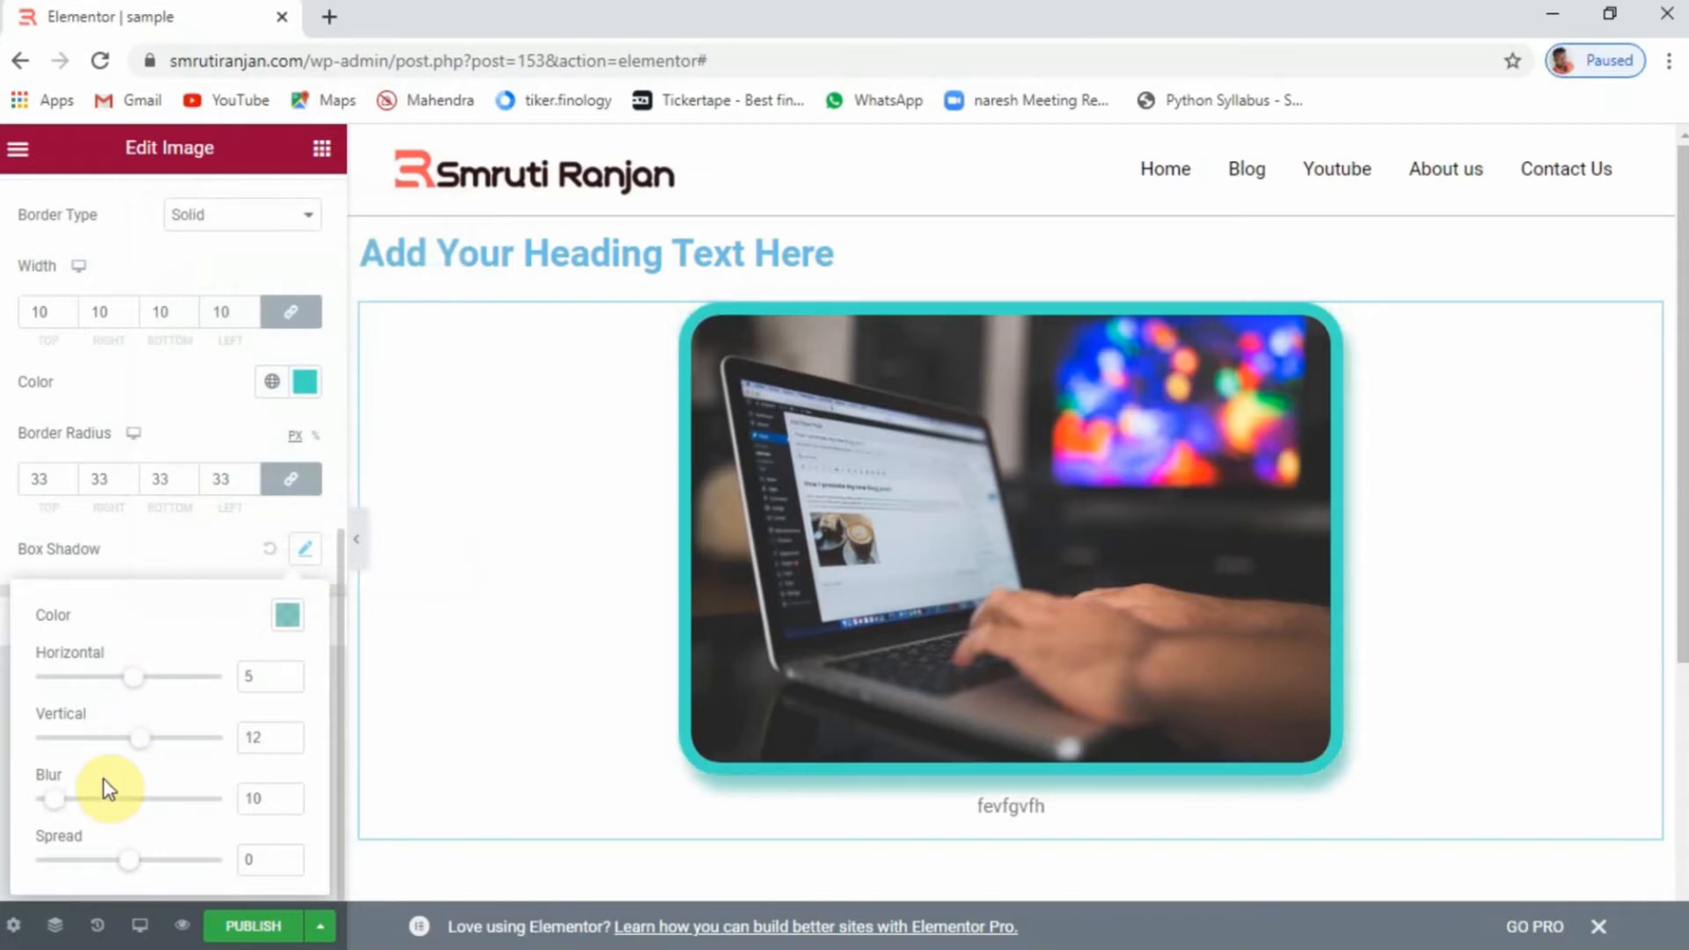
drag(52, 799, 116, 803)
drag(139, 869, 154, 874)
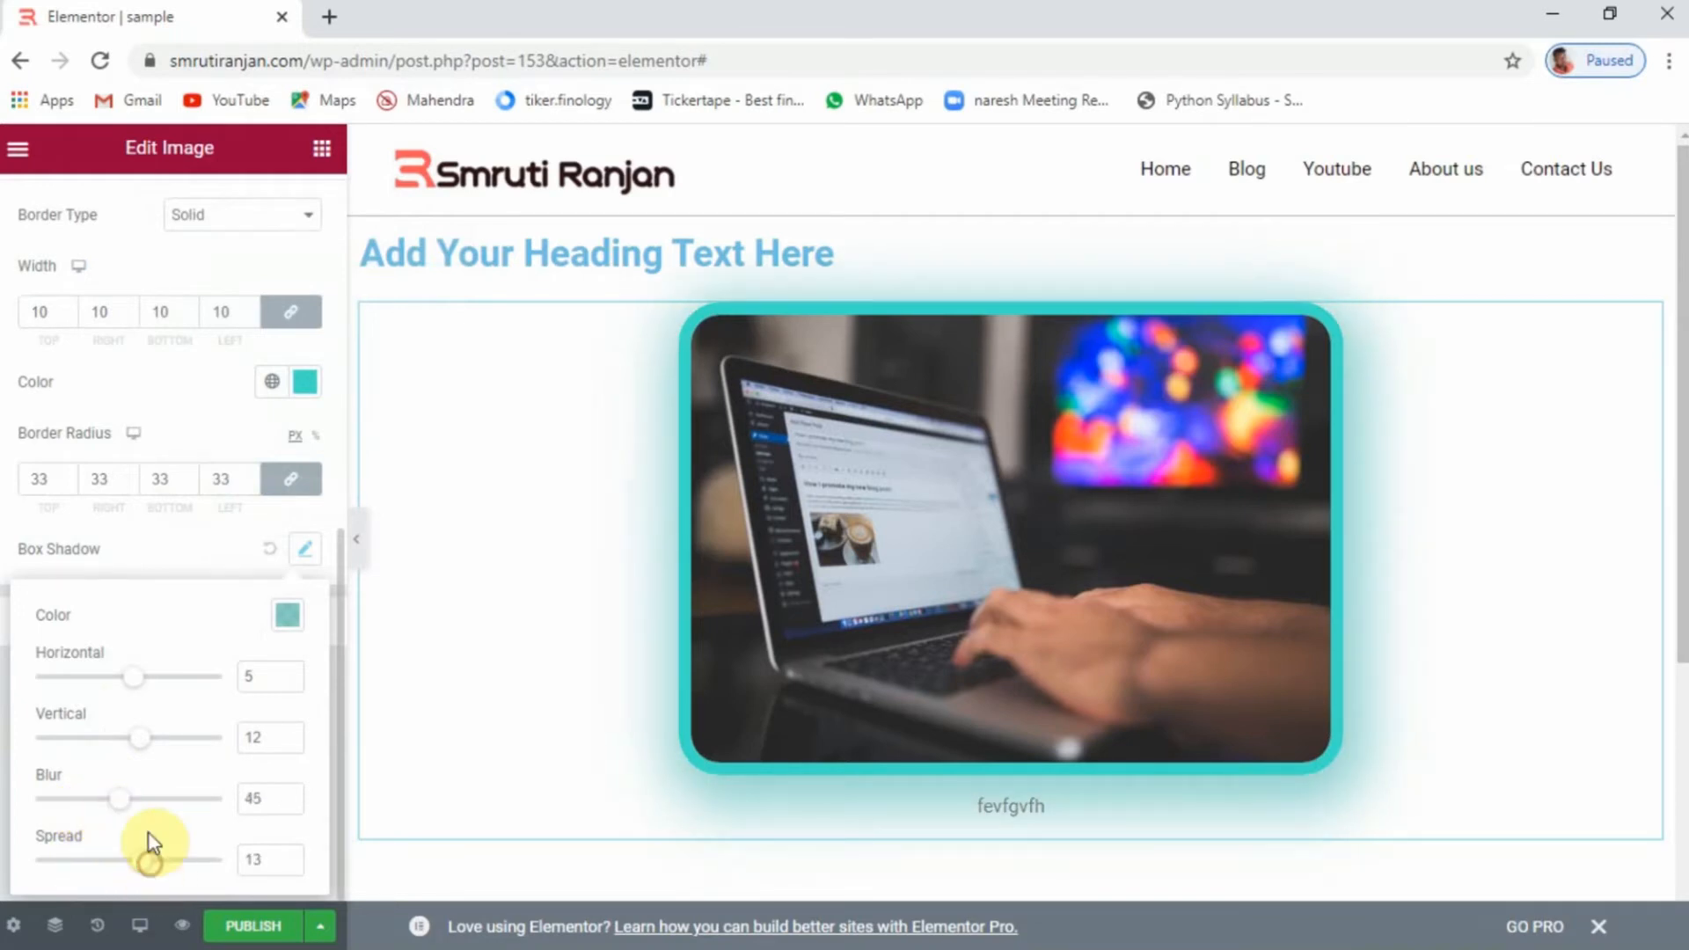
drag(123, 816, 184, 808)
drag(153, 871, 141, 871)
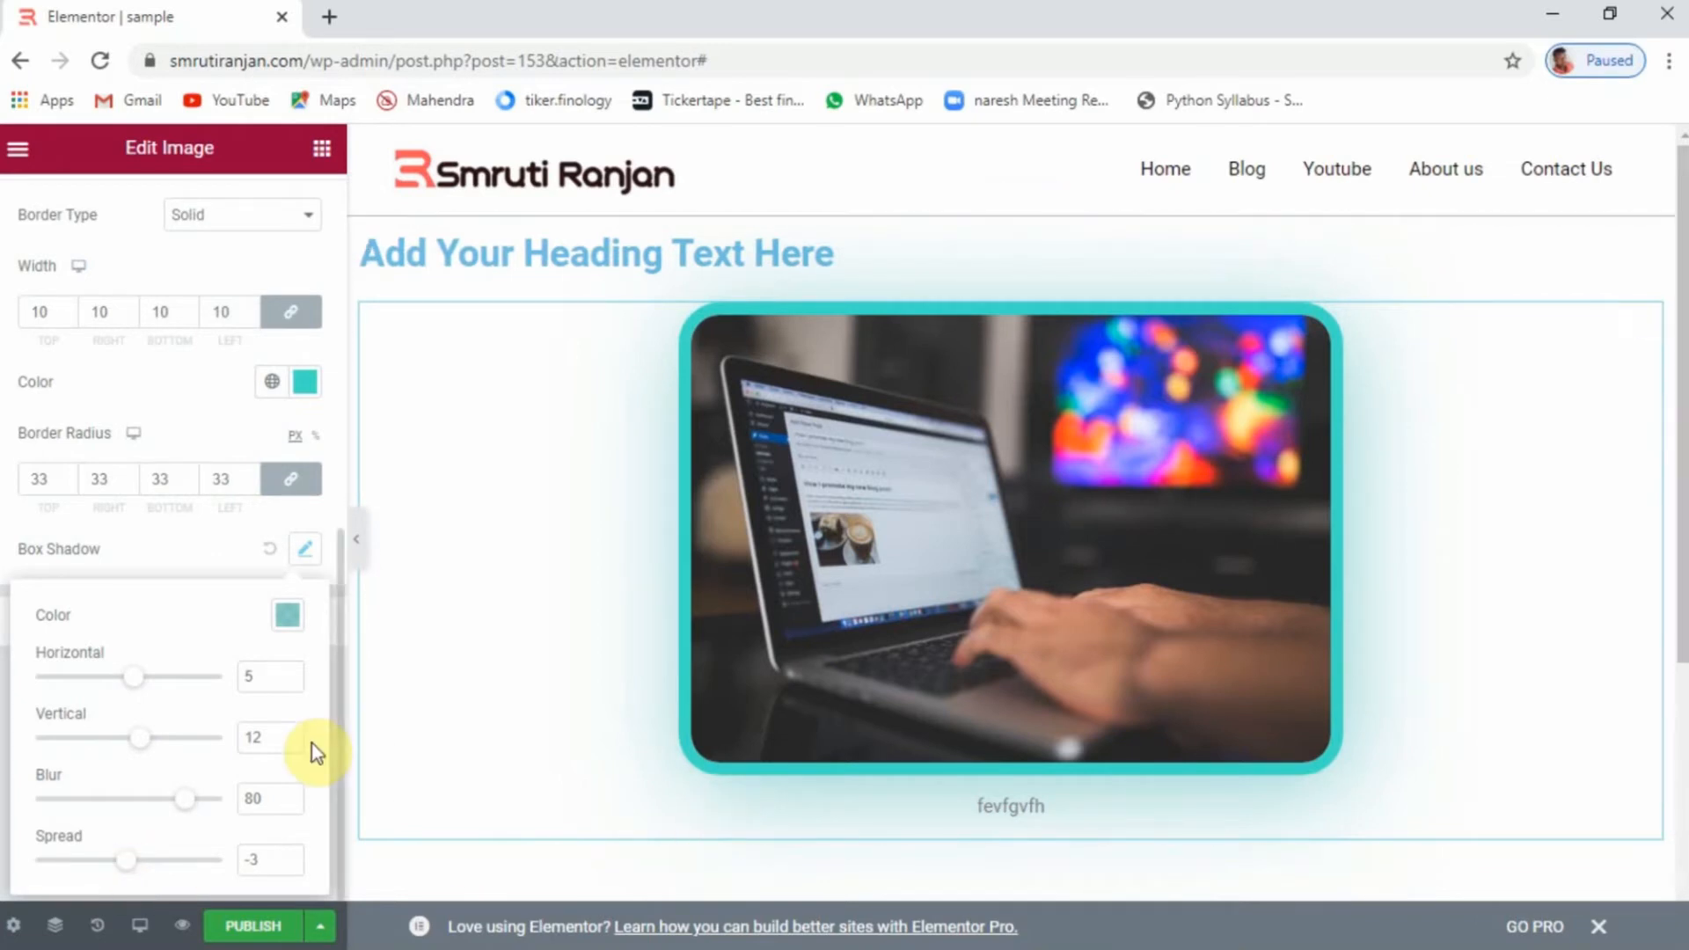
Preview the page at full width with the editing panel hidden, and bring the panel back
click(362, 539)
click(361, 539)
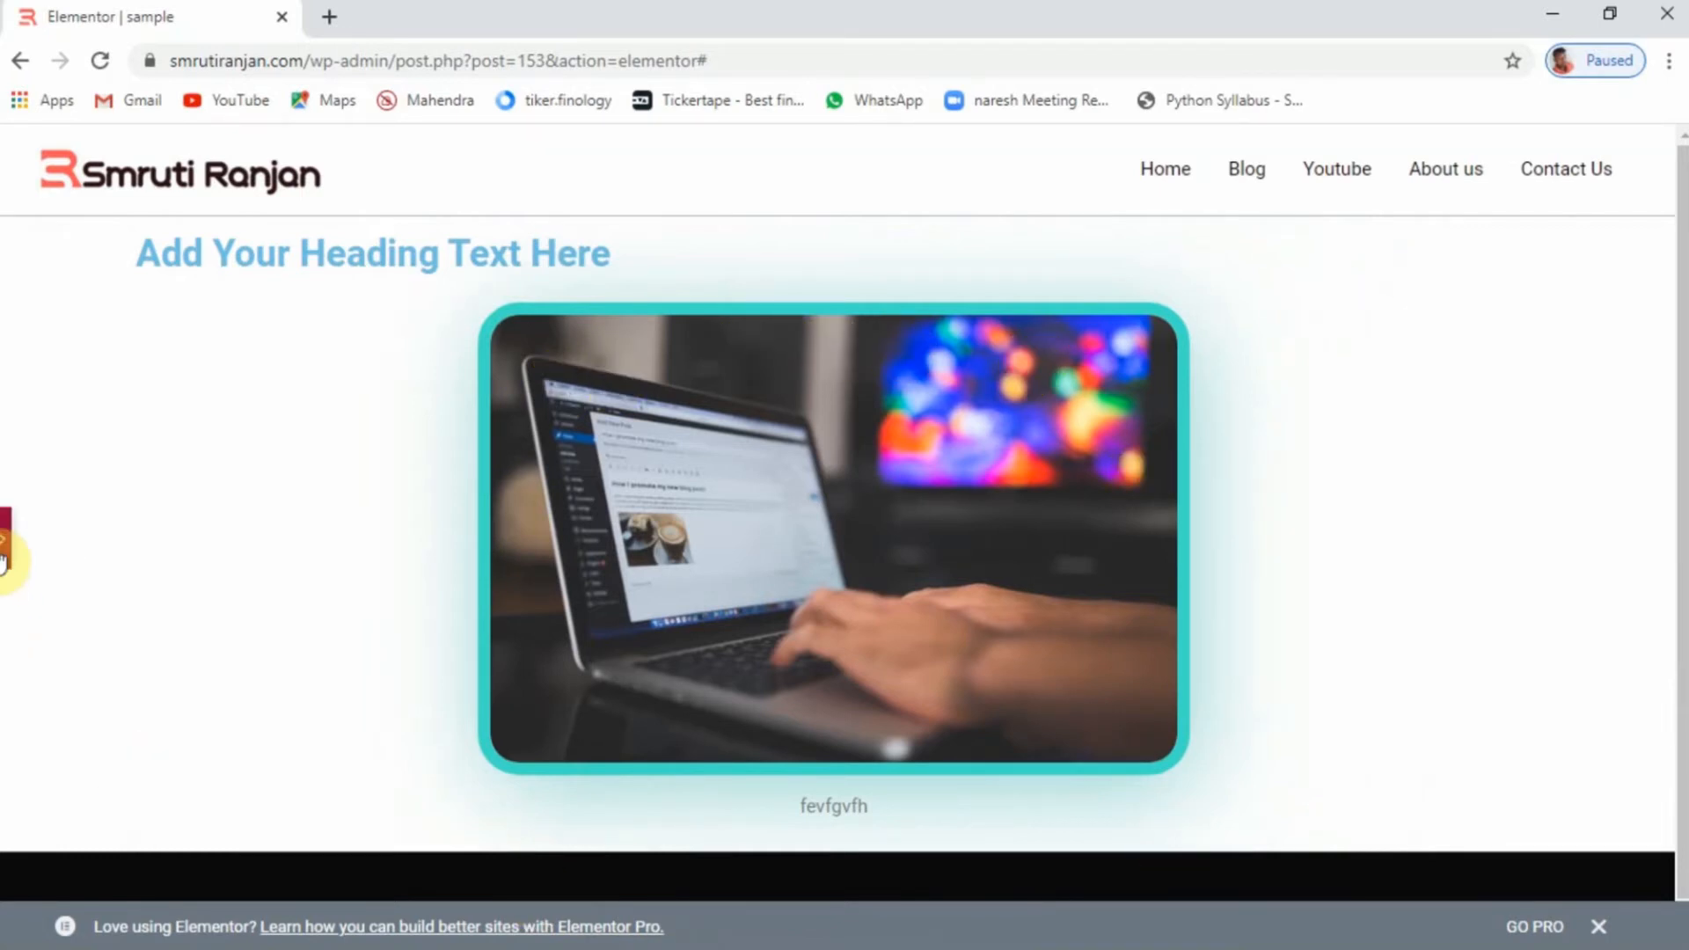
click(4, 541)
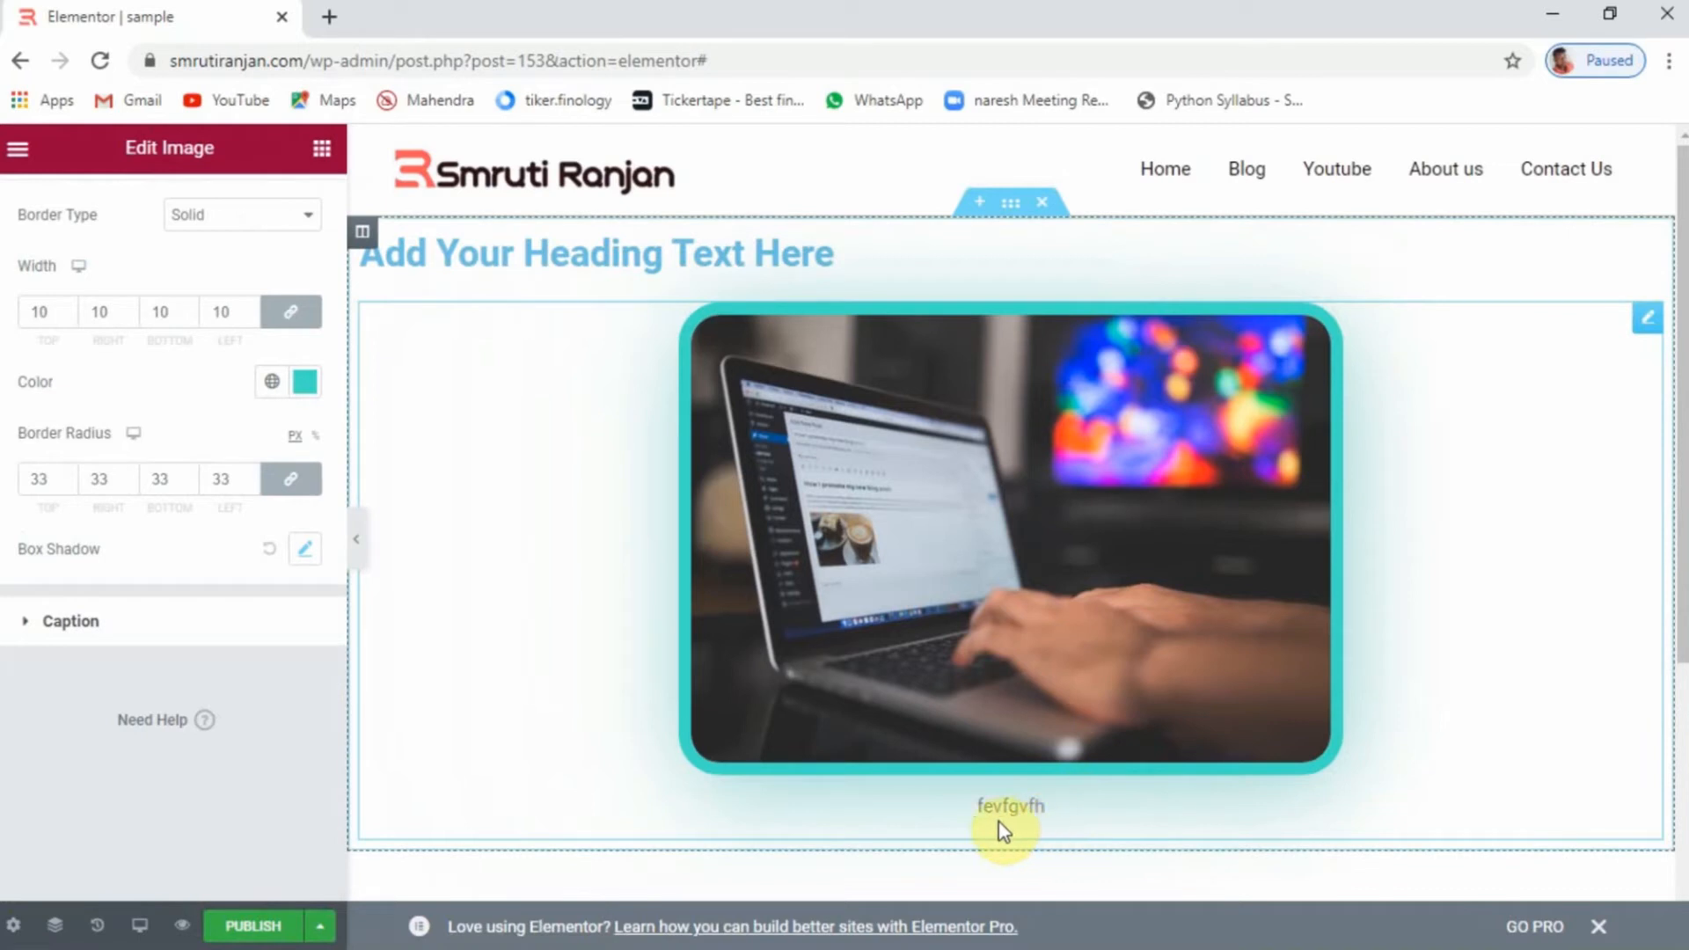
Set the image caption's text color to black #000000
click(34, 623)
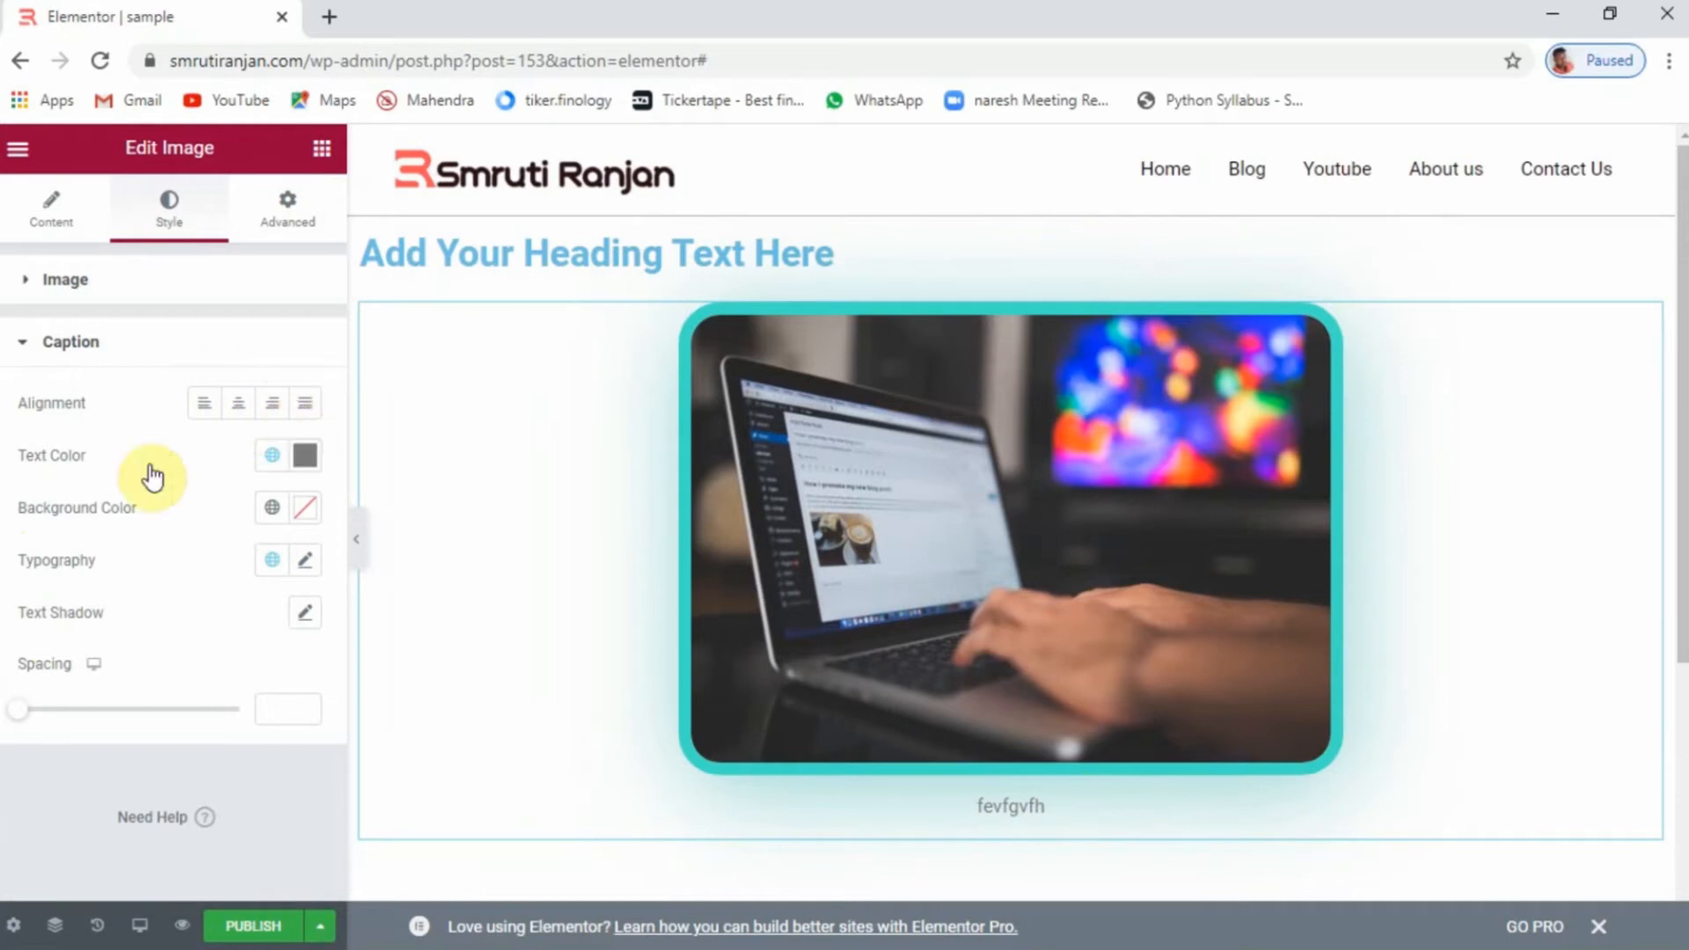
click(308, 461)
drag(388, 596, 174, 771)
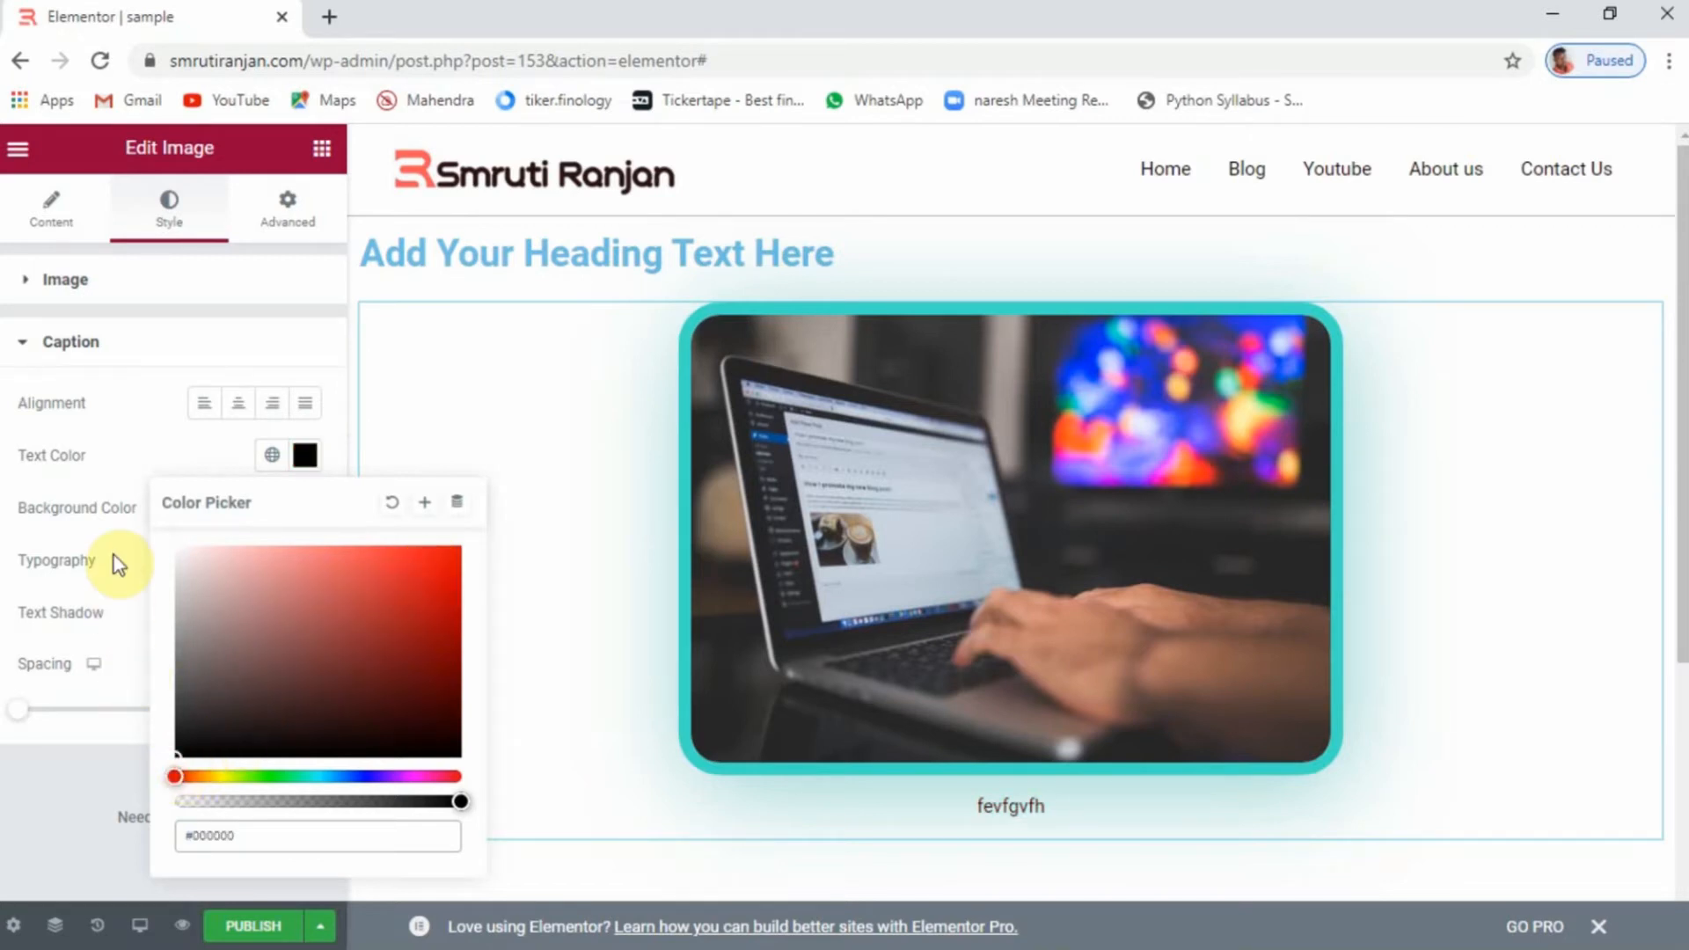
click(116, 456)
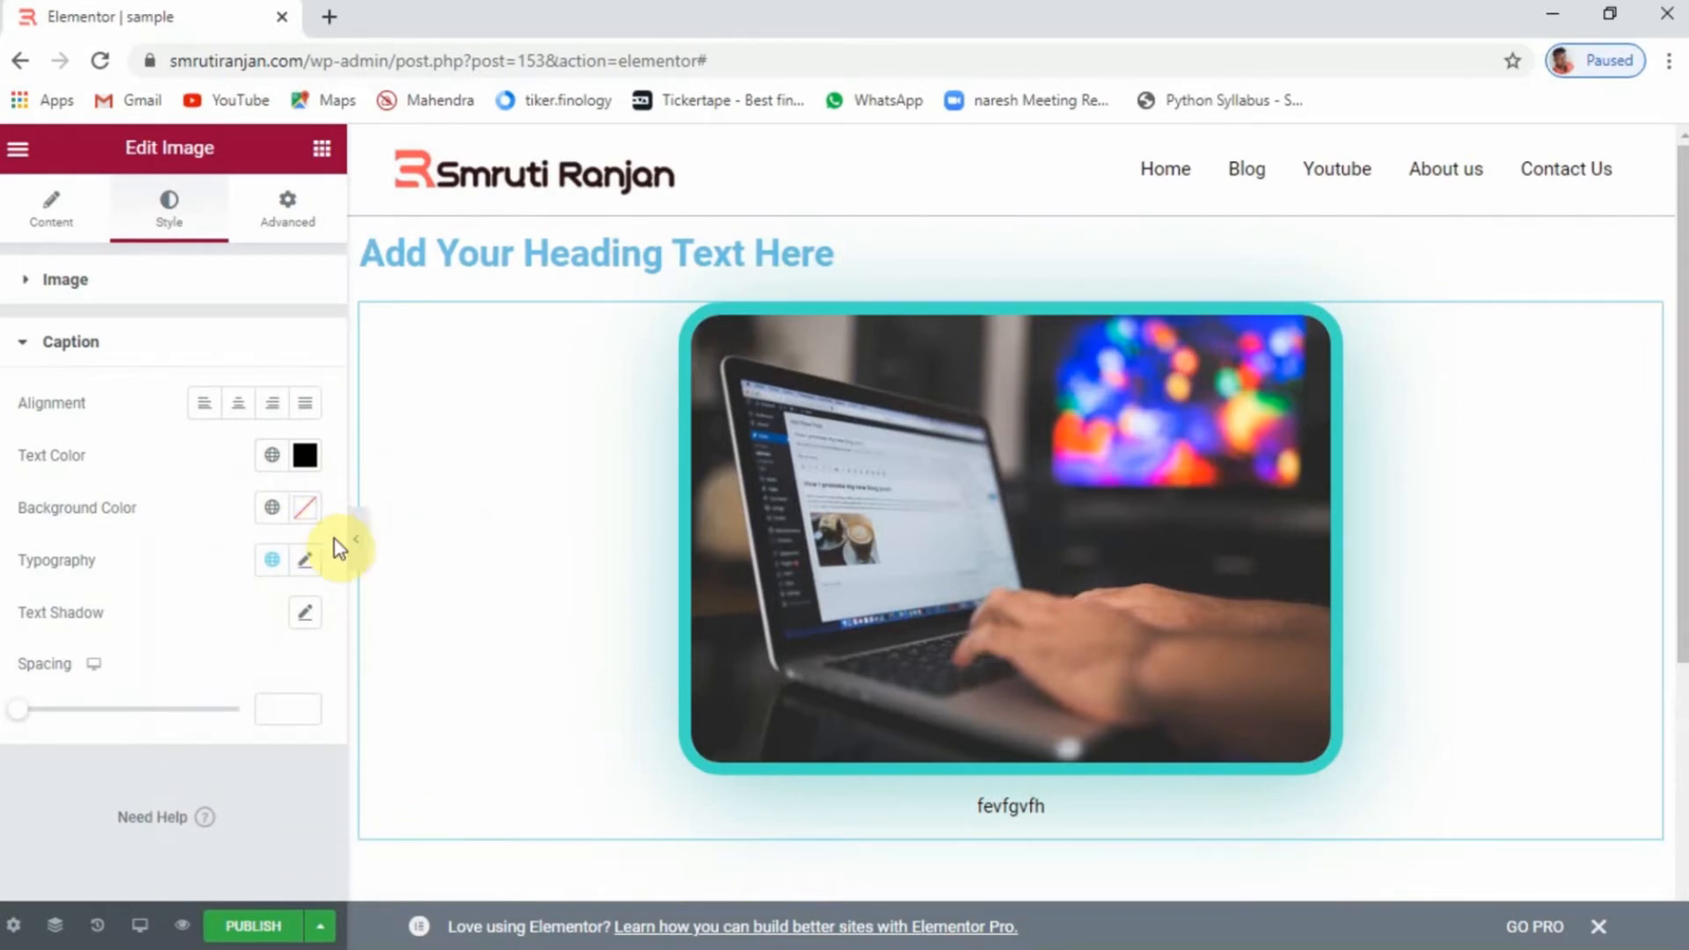
Give the image caption a pale blue background color, #EDFBFF
click(307, 510)
click(341, 671)
click(328, 828)
drag(349, 687, 198, 598)
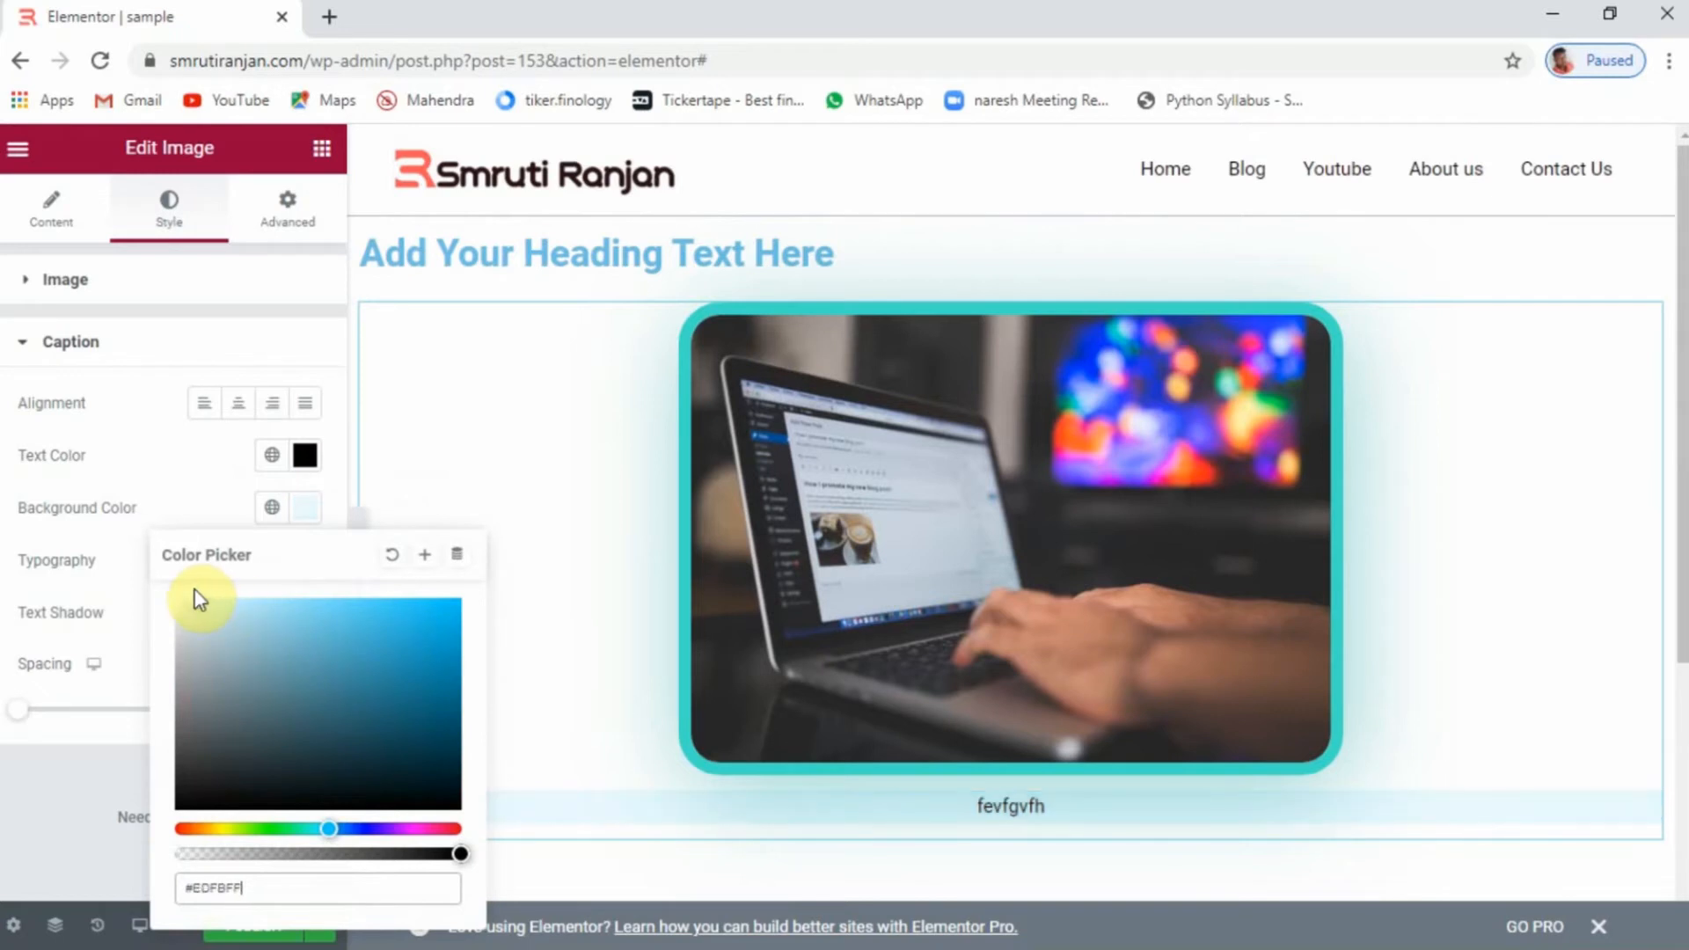
click(176, 519)
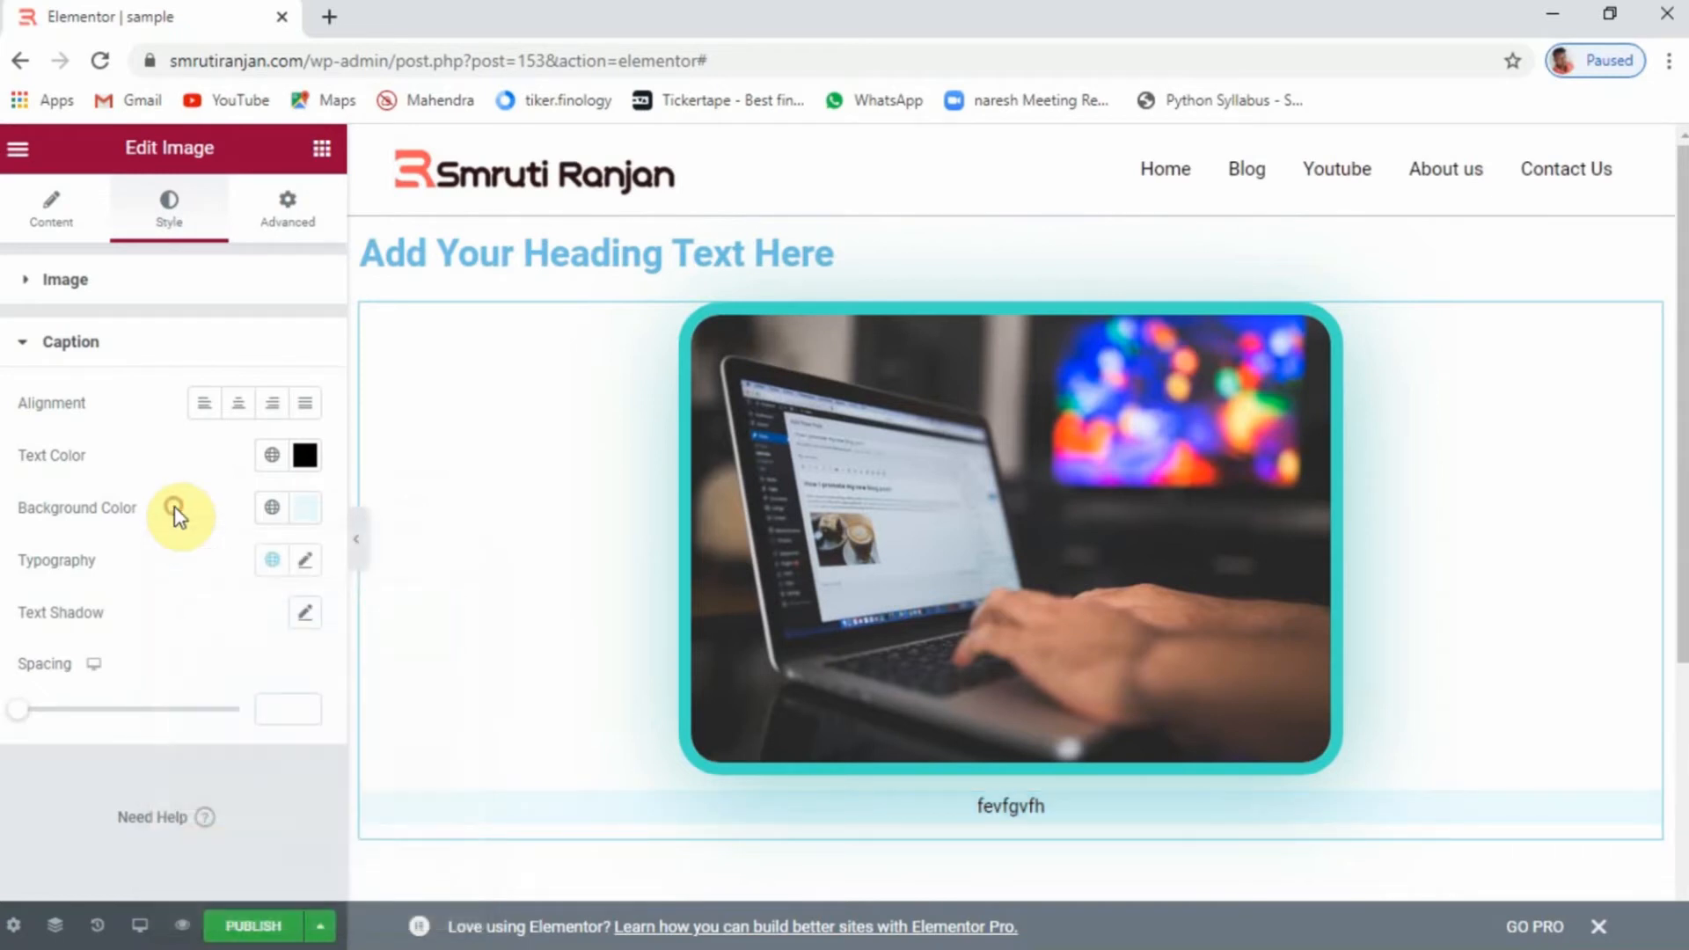
Set the caption's font size to 24 px in its typography settings, keeping the Roboto family
click(307, 570)
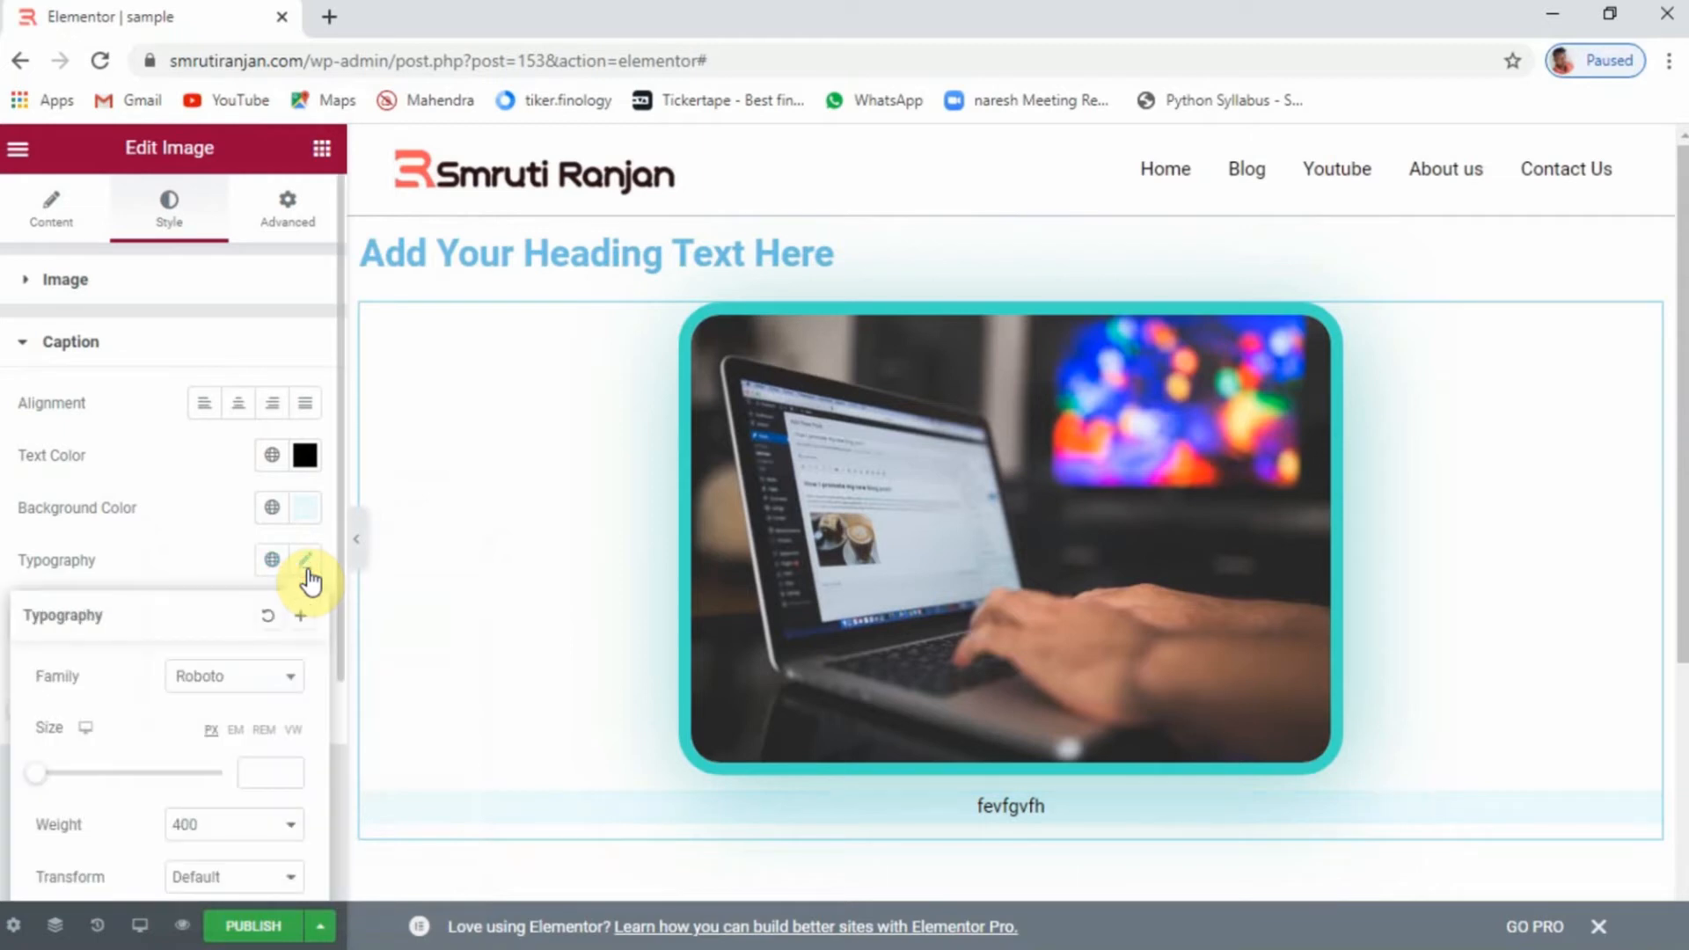
scroll(205, 626, down, 4)
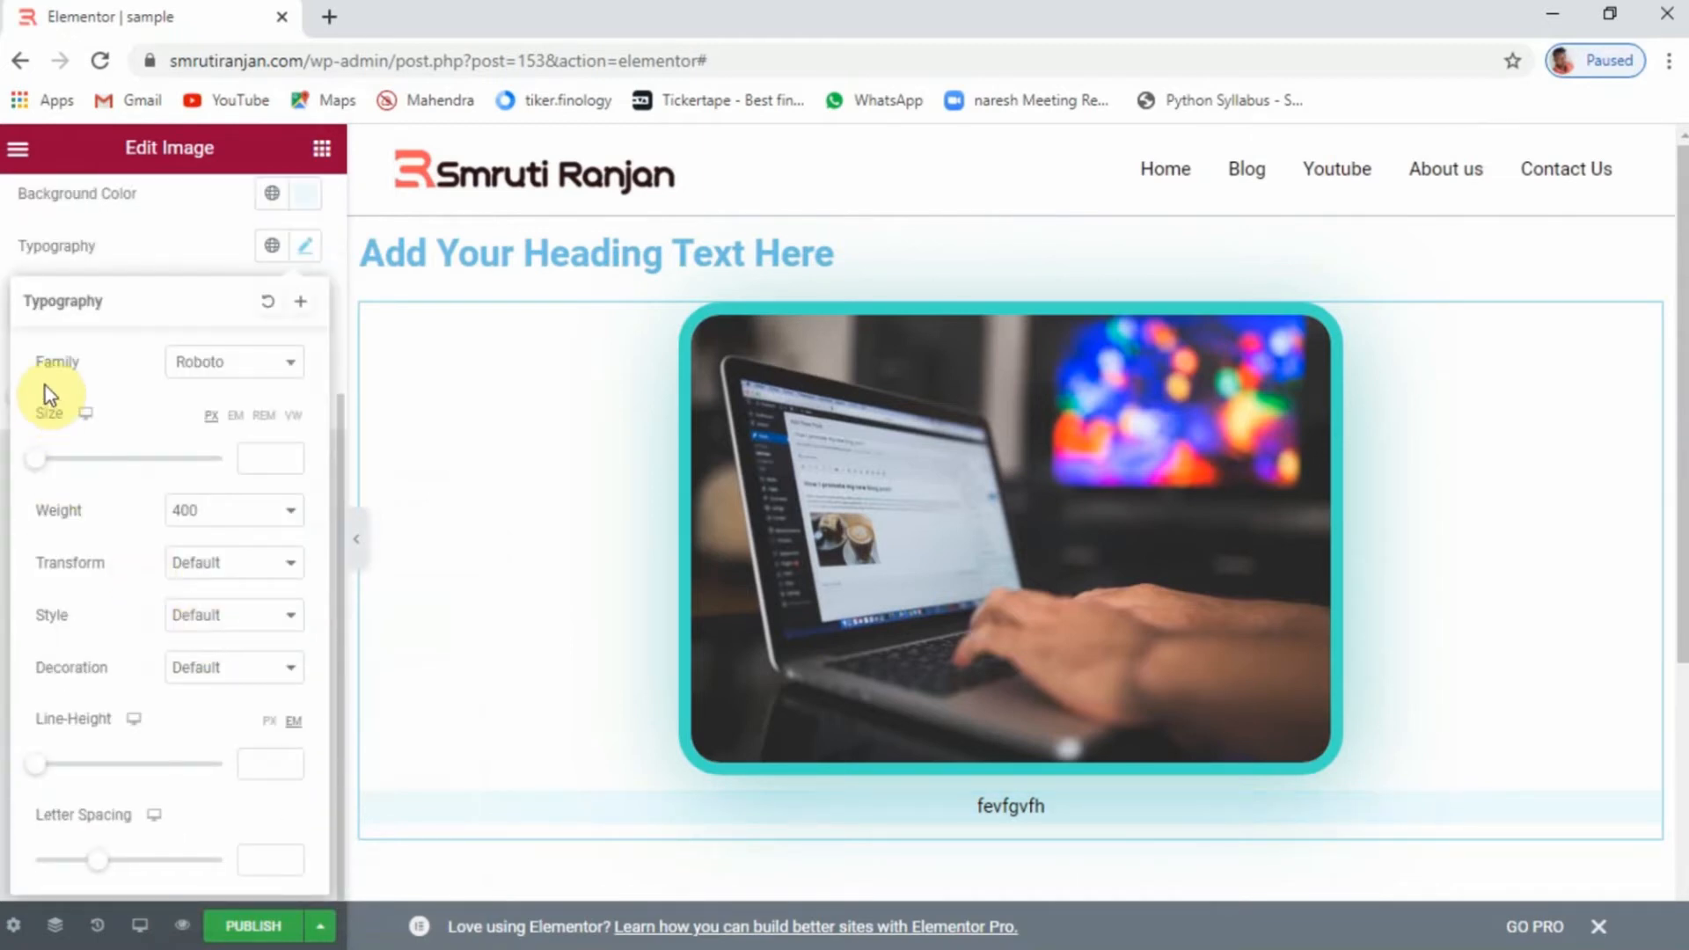
click(259, 374)
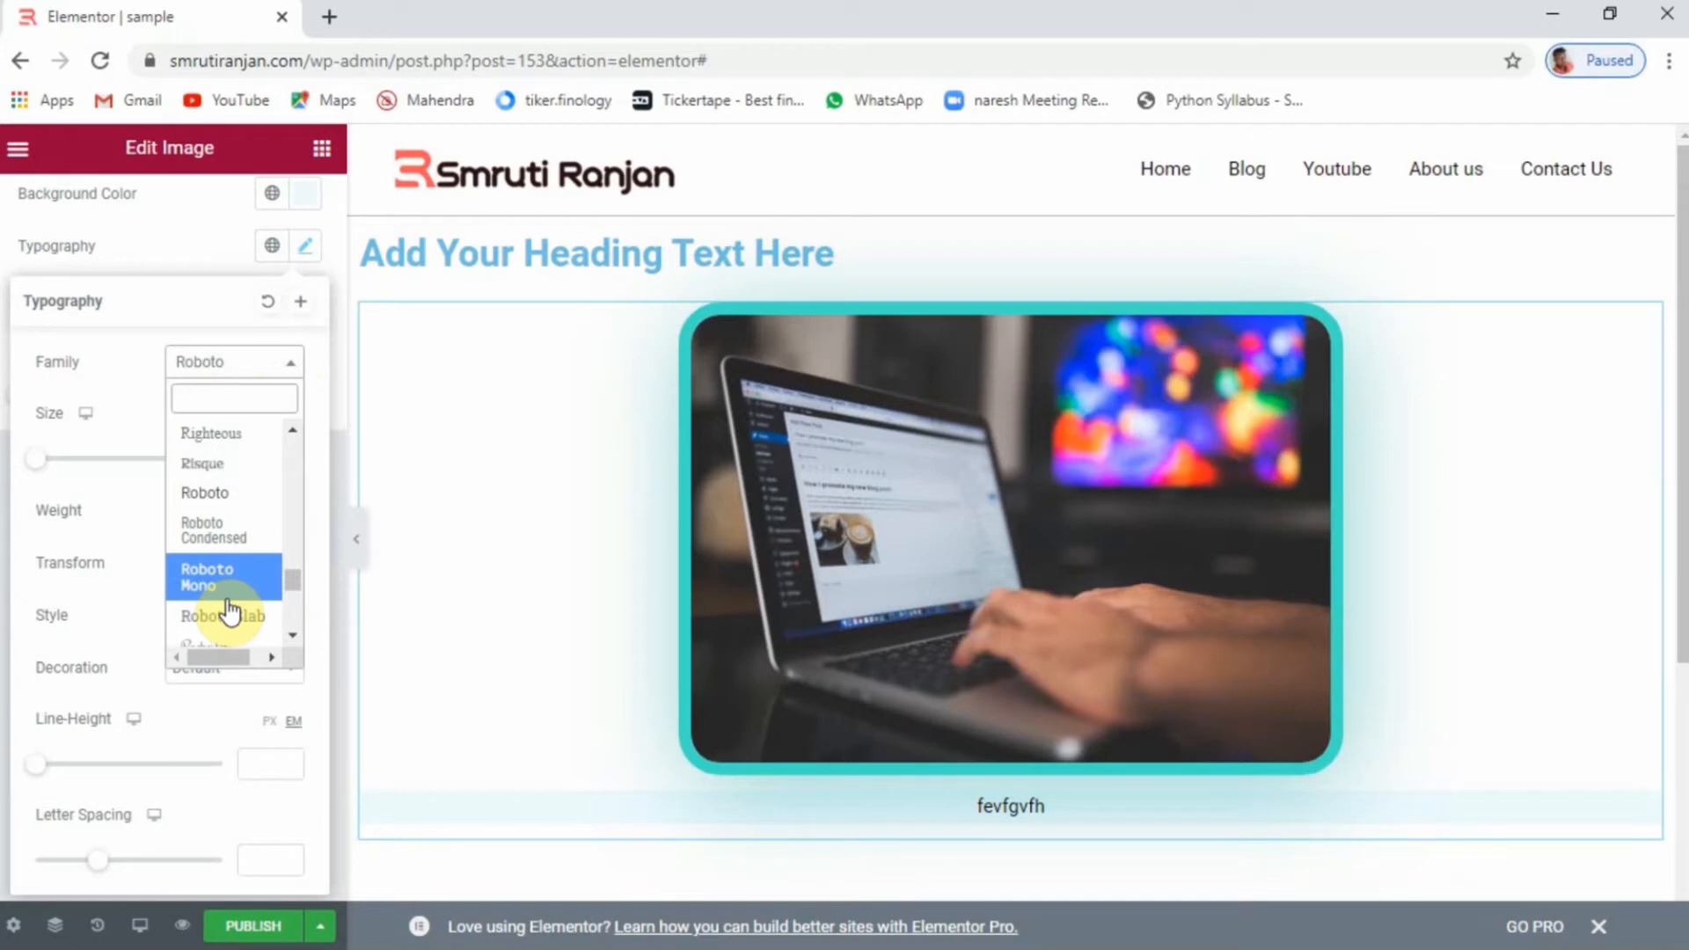
click(127, 425)
mouse_move(33, 473)
mouse_down()
mouse_move(79, 471)
mouse_move(55, 472)
mouse_up()
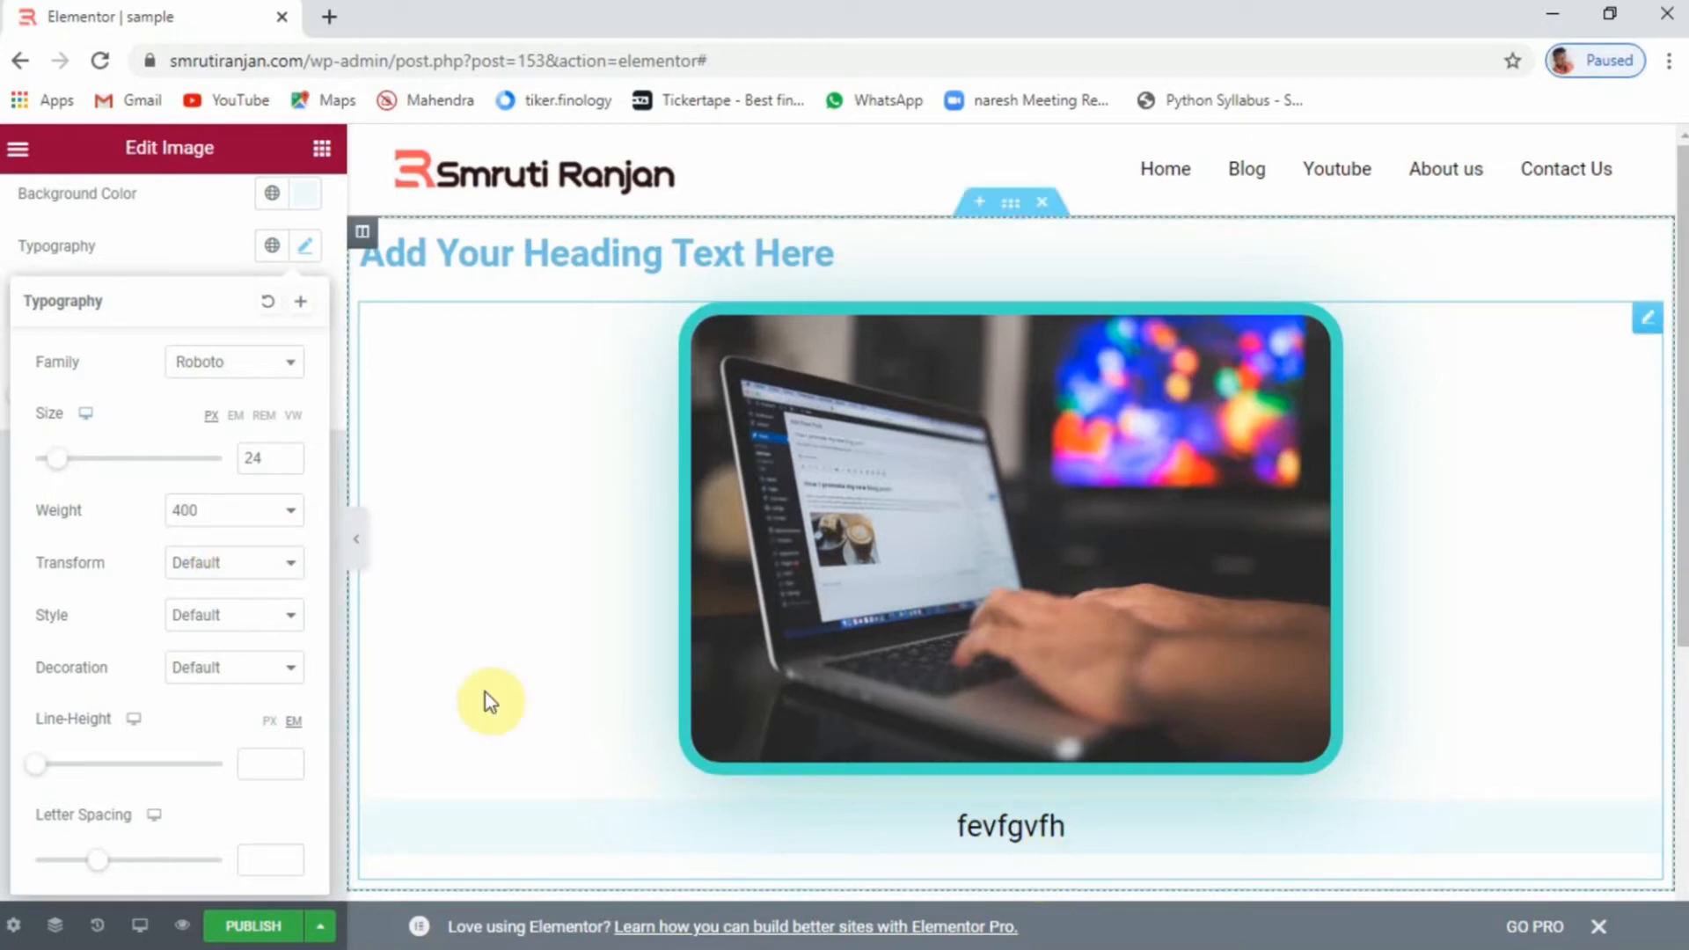
Try font weight 100 on the caption, and set the weight to 900
click(280, 520)
click(213, 540)
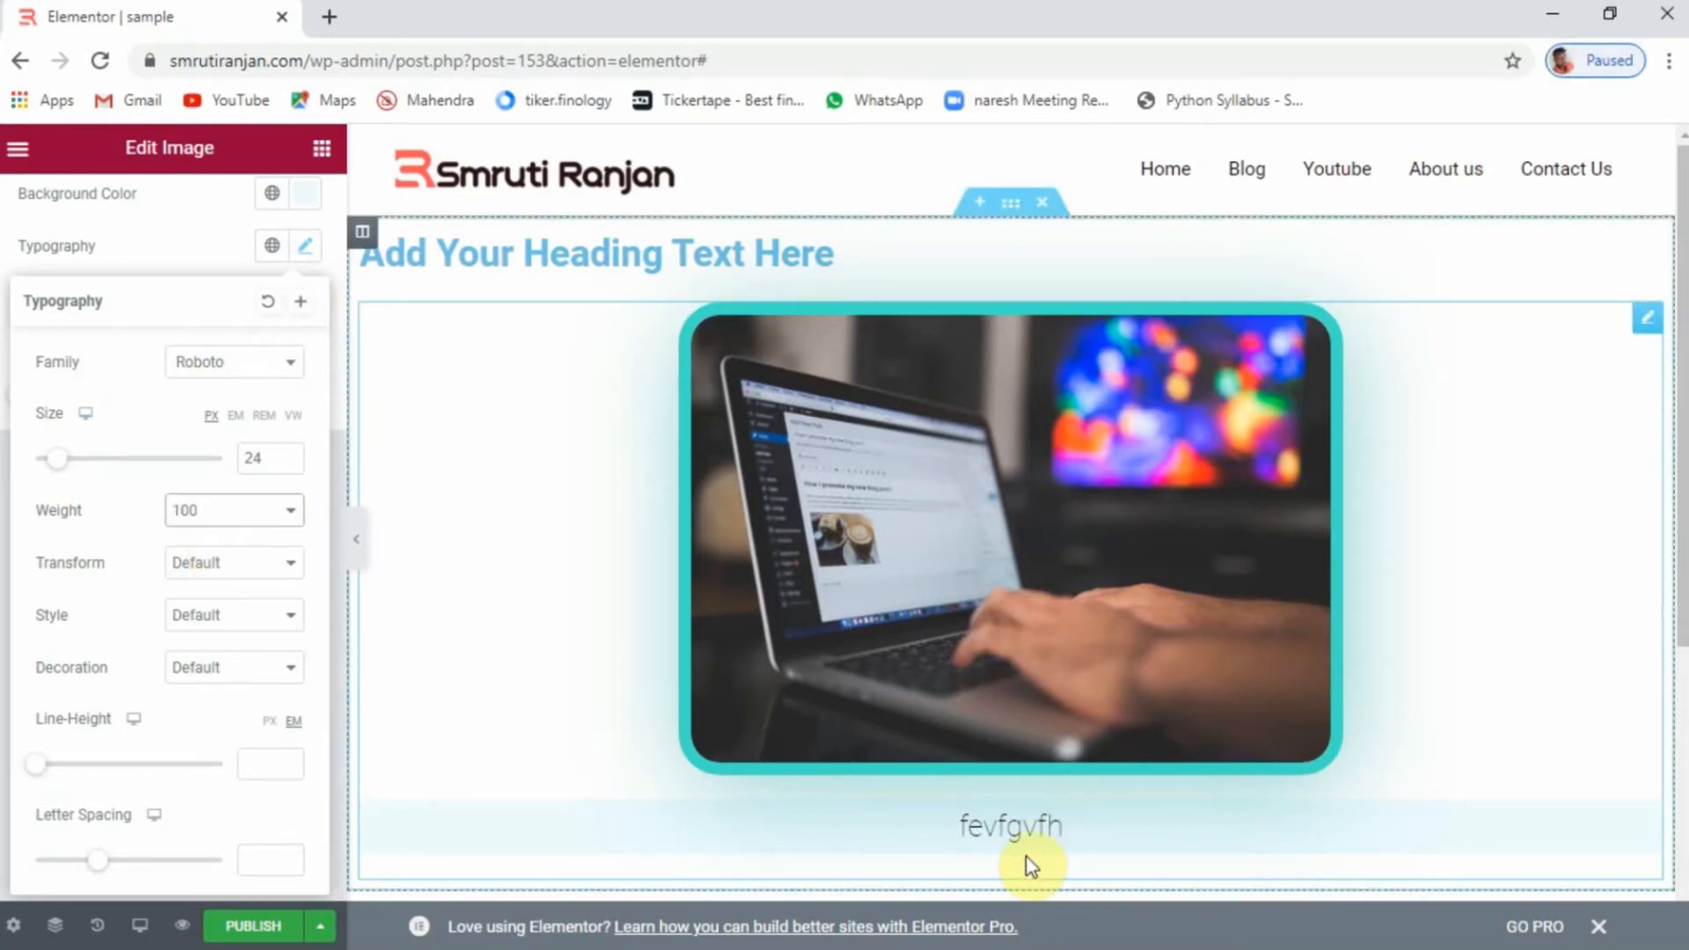
click(278, 517)
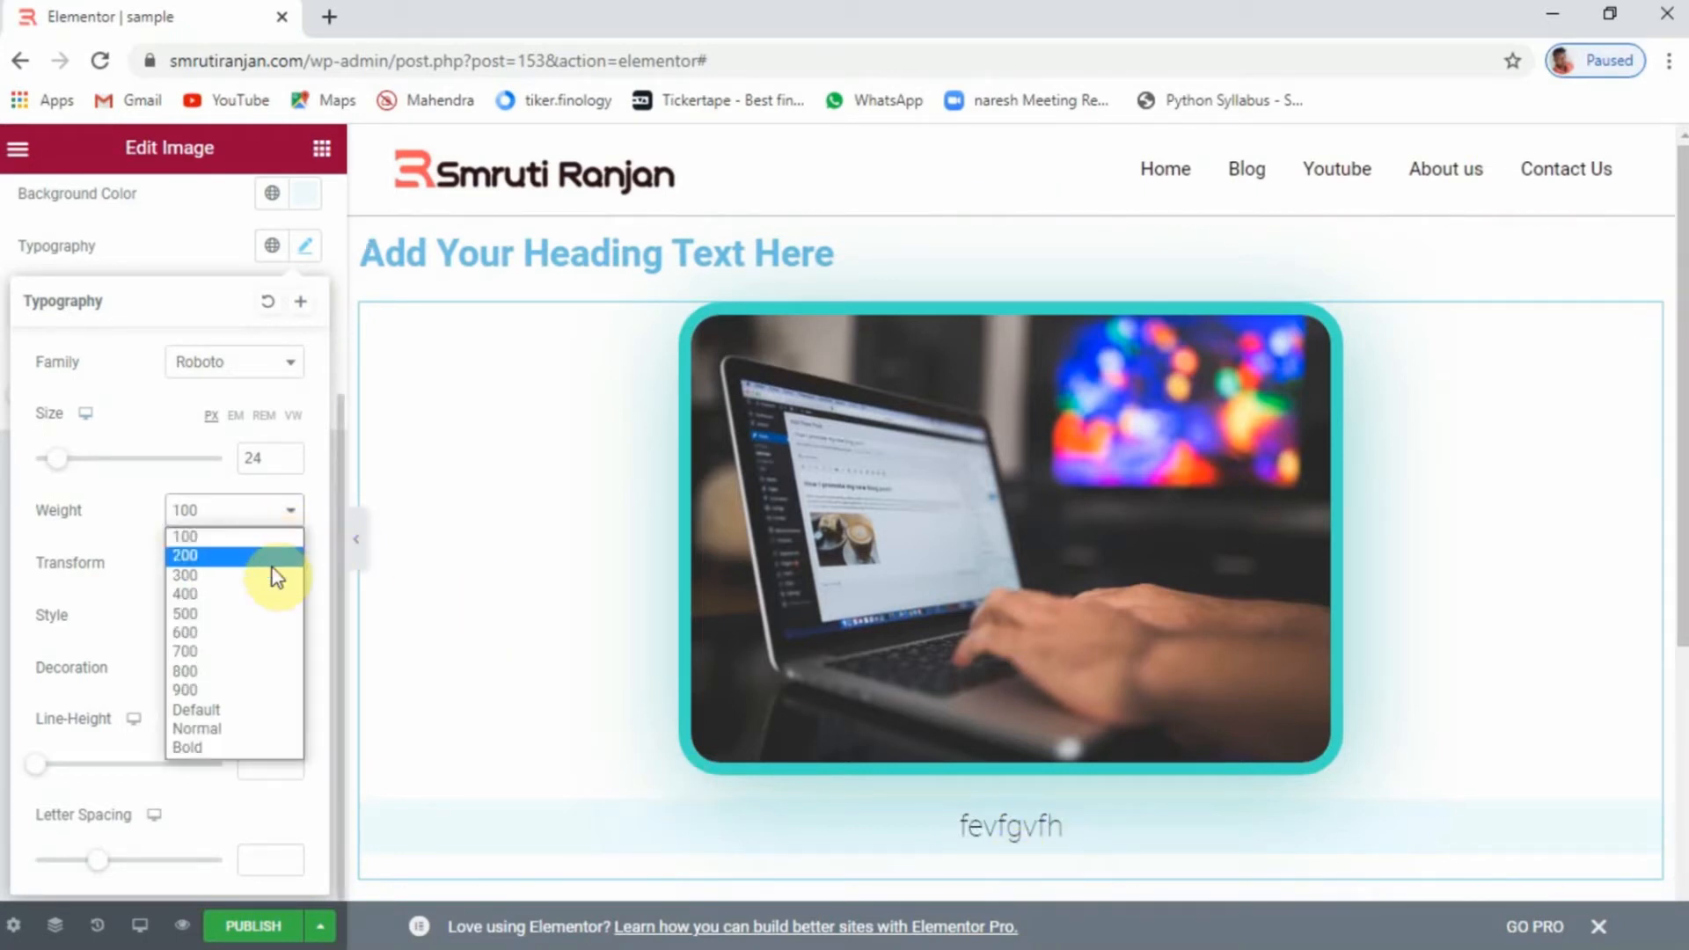
click(192, 691)
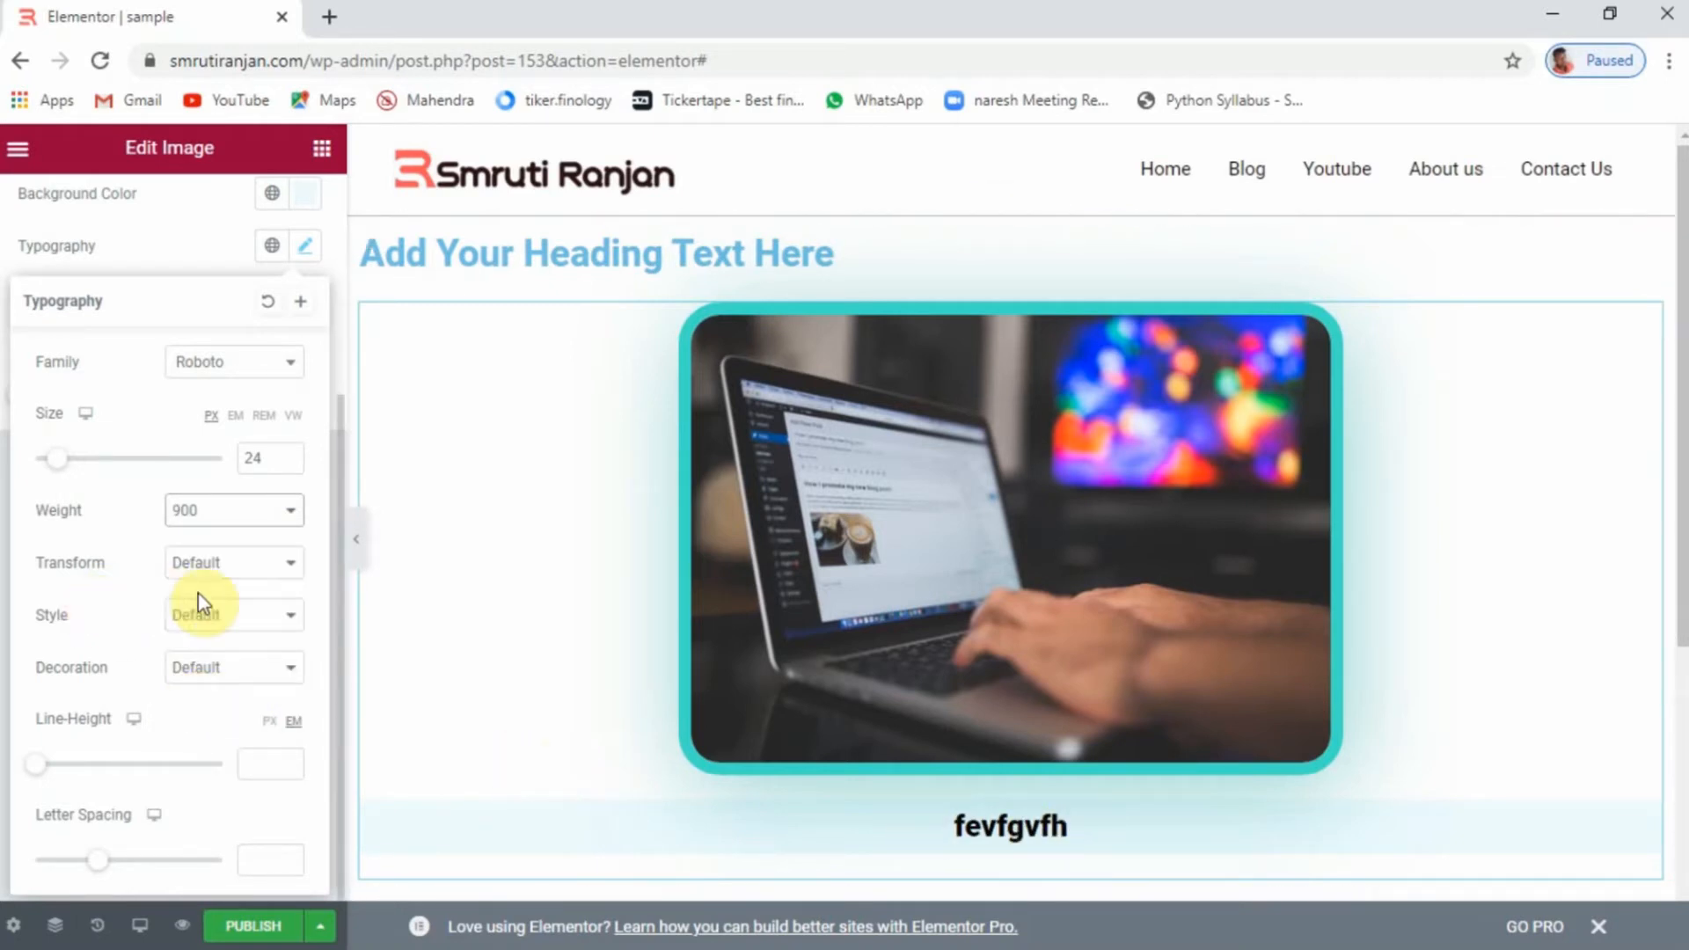
click(251, 578)
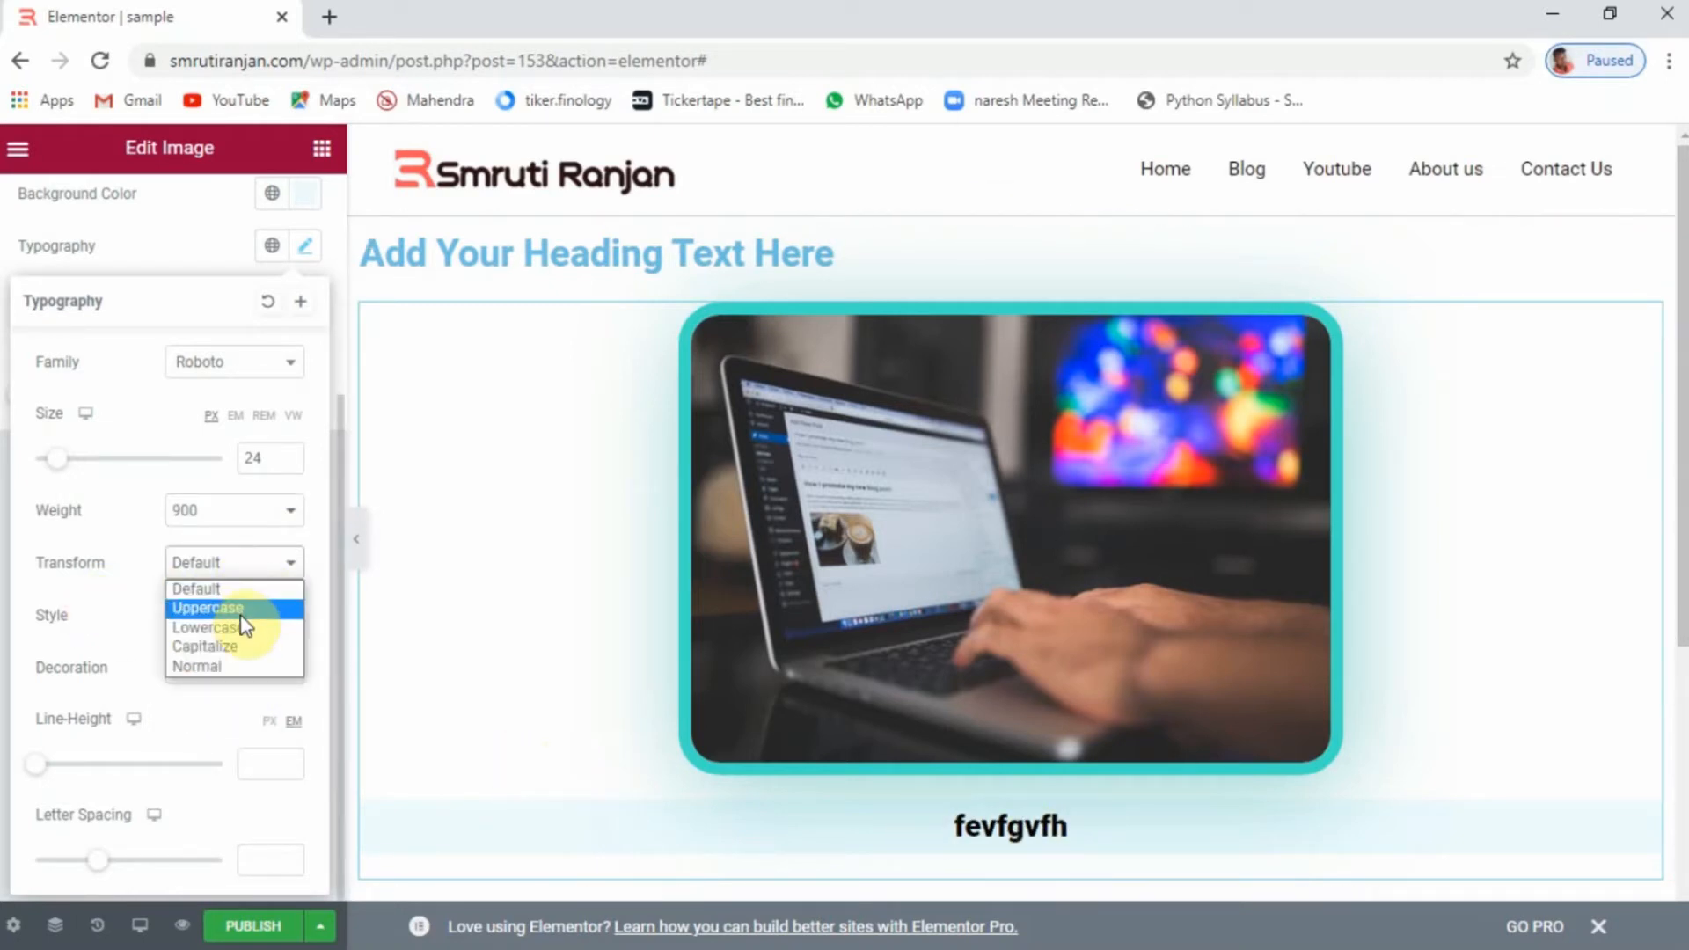
click(130, 592)
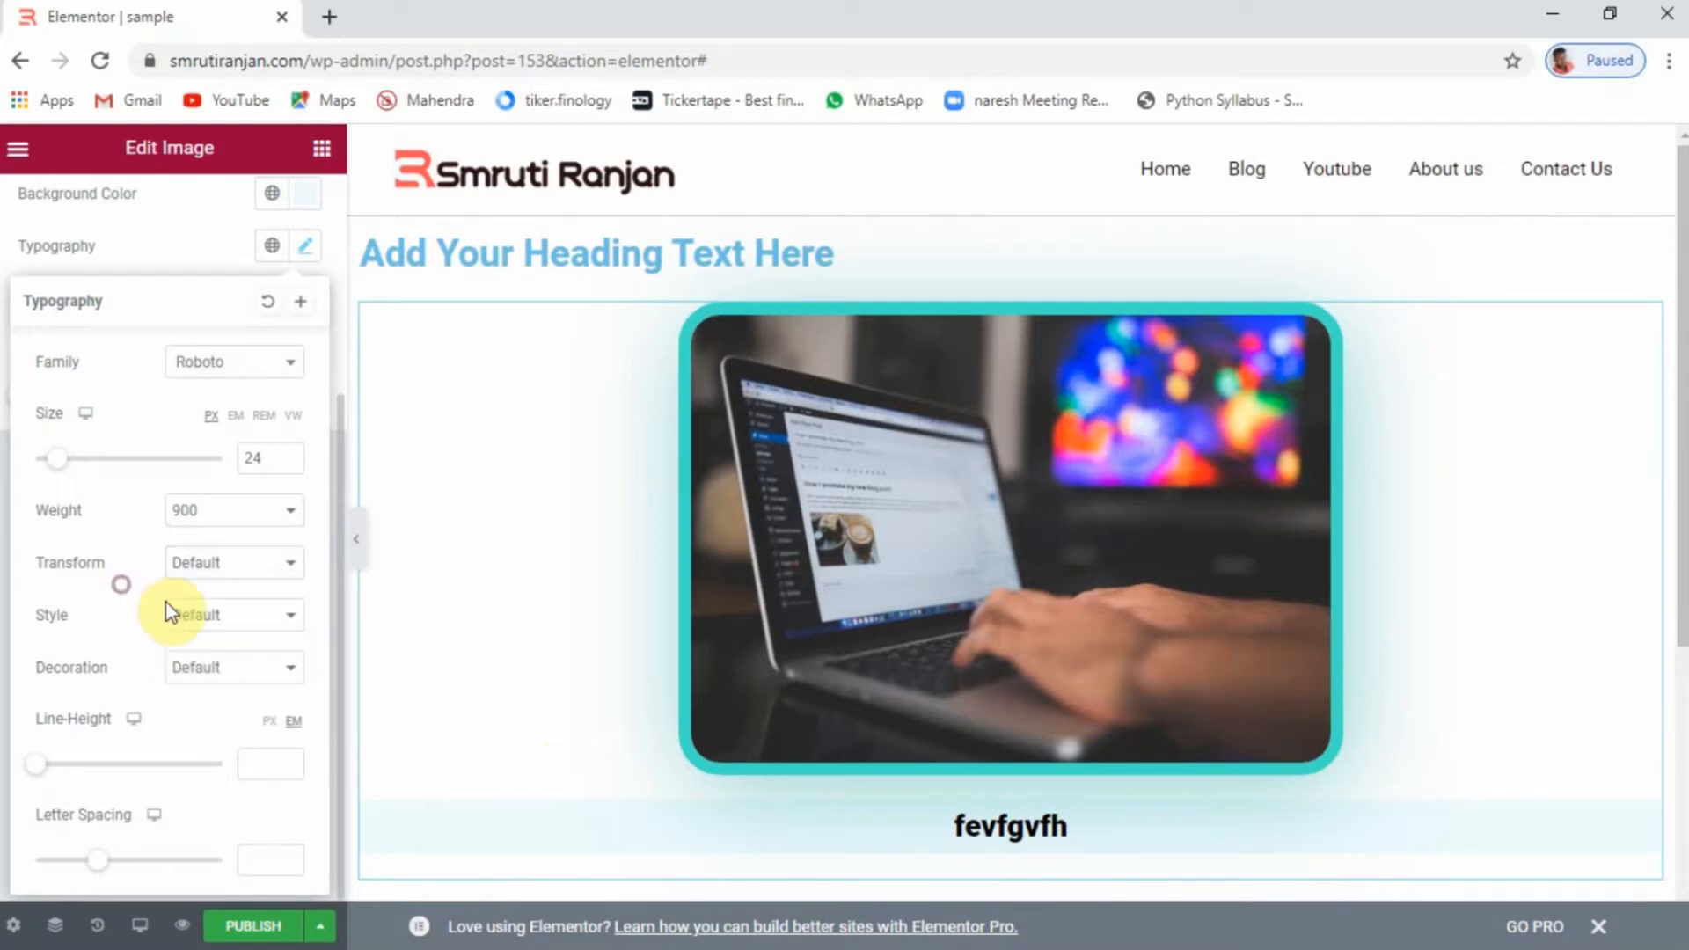
click(206, 620)
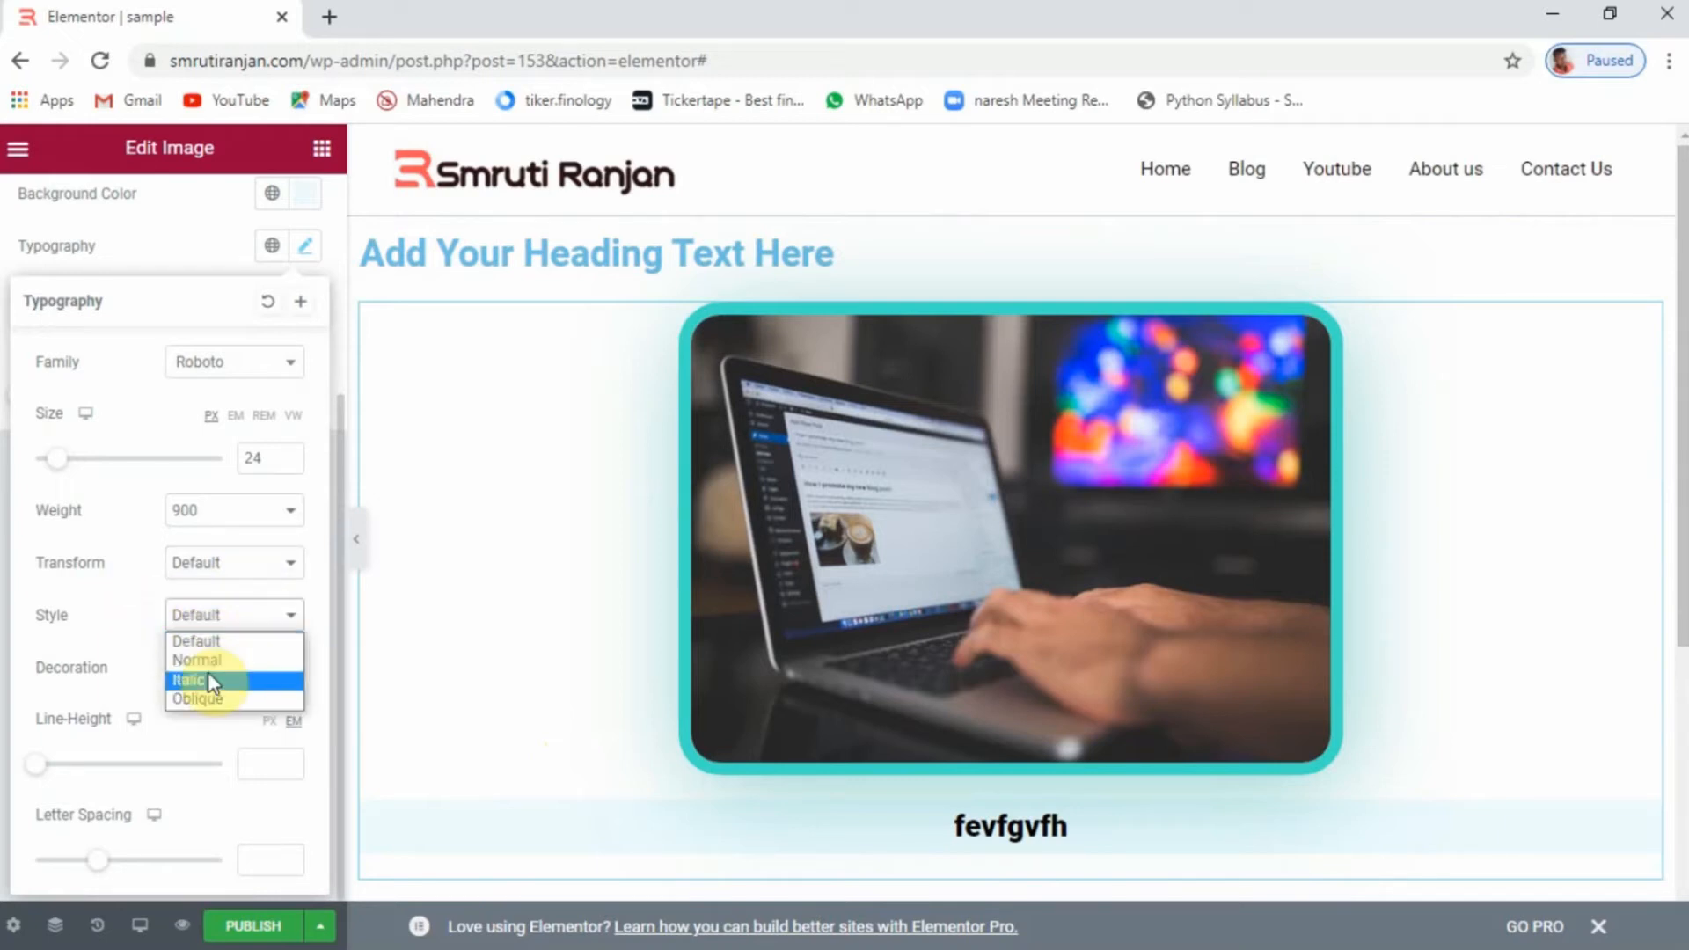
click(108, 651)
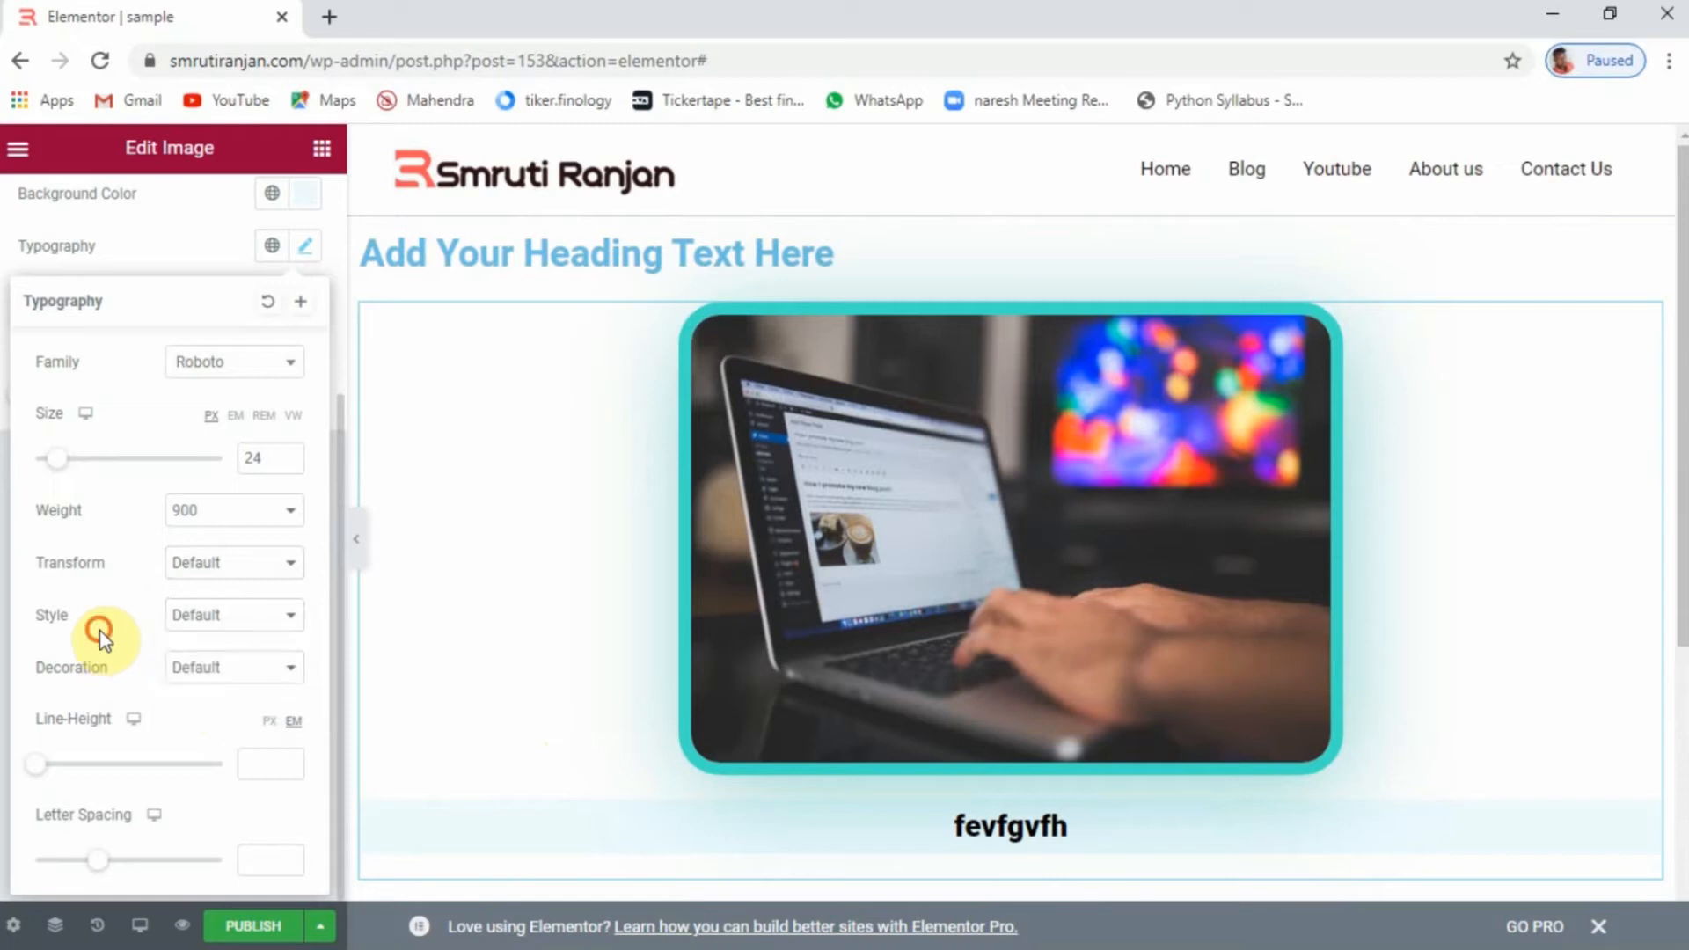
click(249, 671)
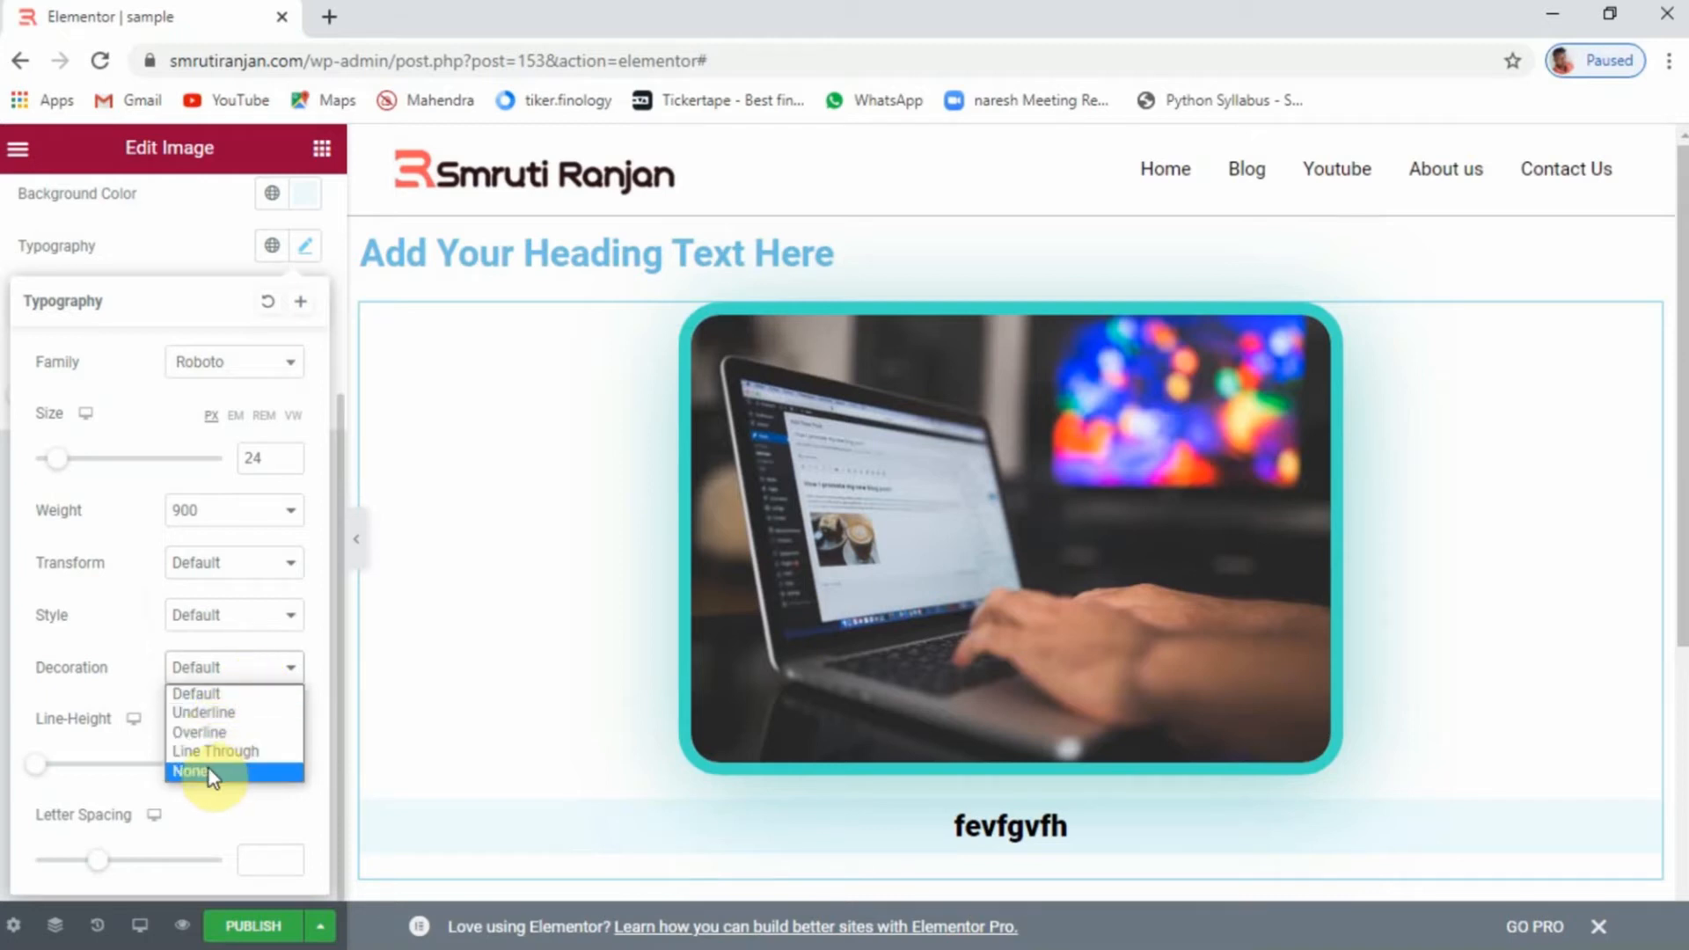
click(106, 632)
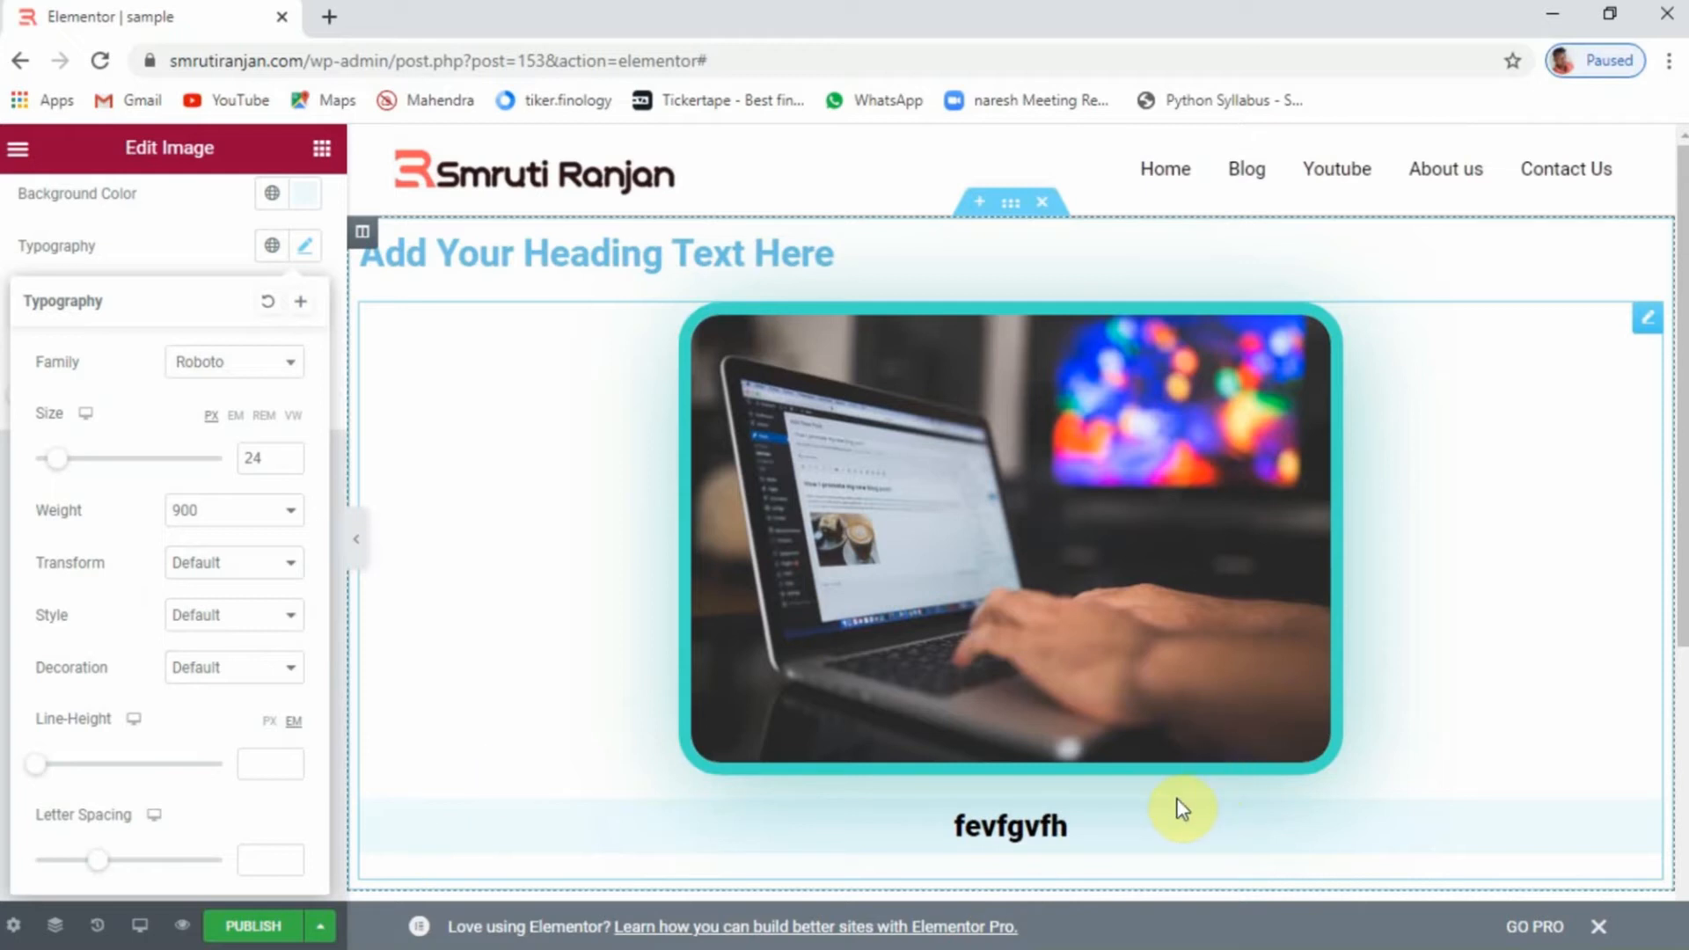
Set the caption's line height to 2 em and its letter spacing to 4.4, and close the typography settings
mouse_move(35, 763)
mouse_down()
mouse_move(141, 786)
mouse_move(68, 766)
mouse_up()
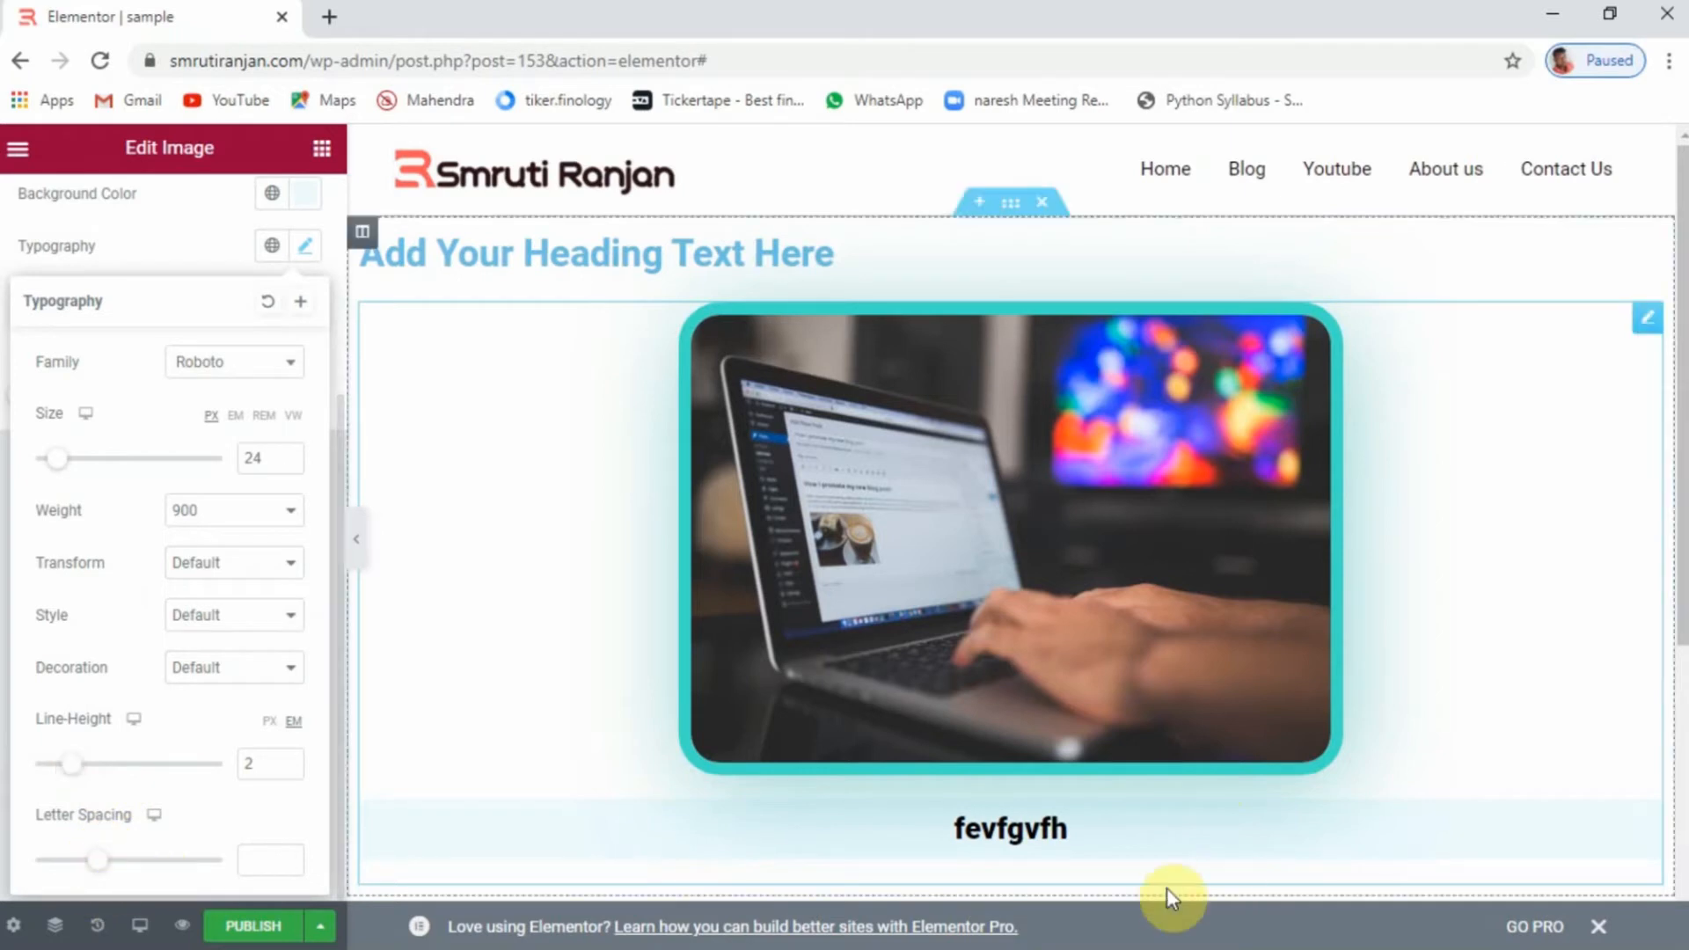
drag(105, 866, 159, 865)
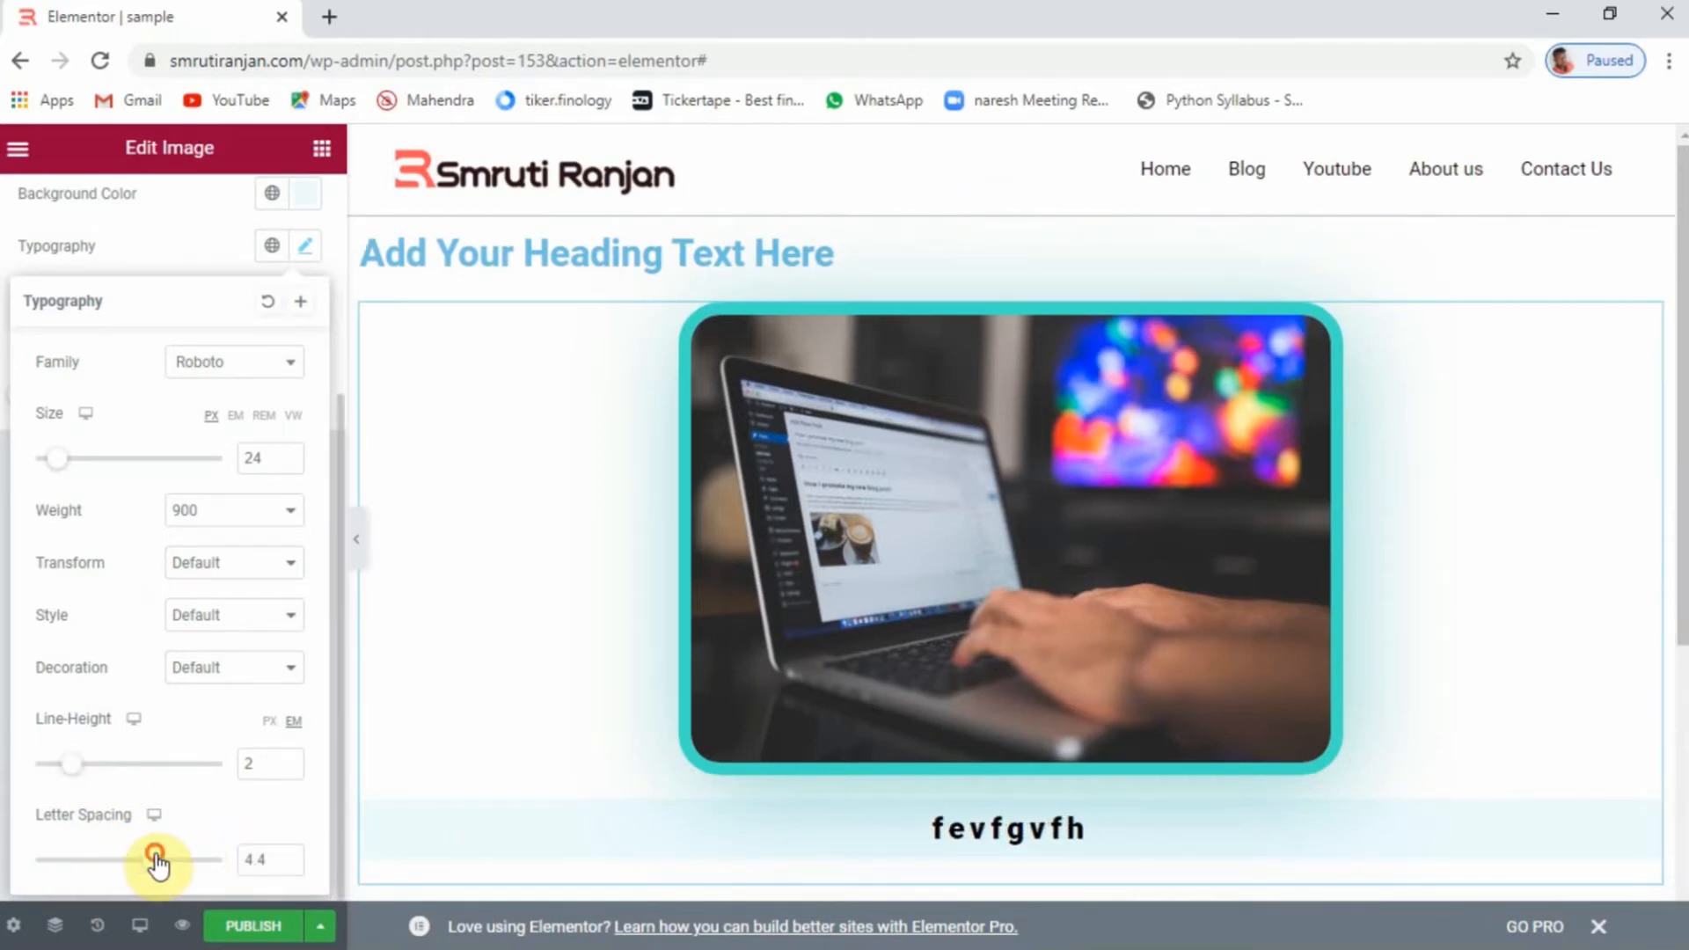
click(209, 260)
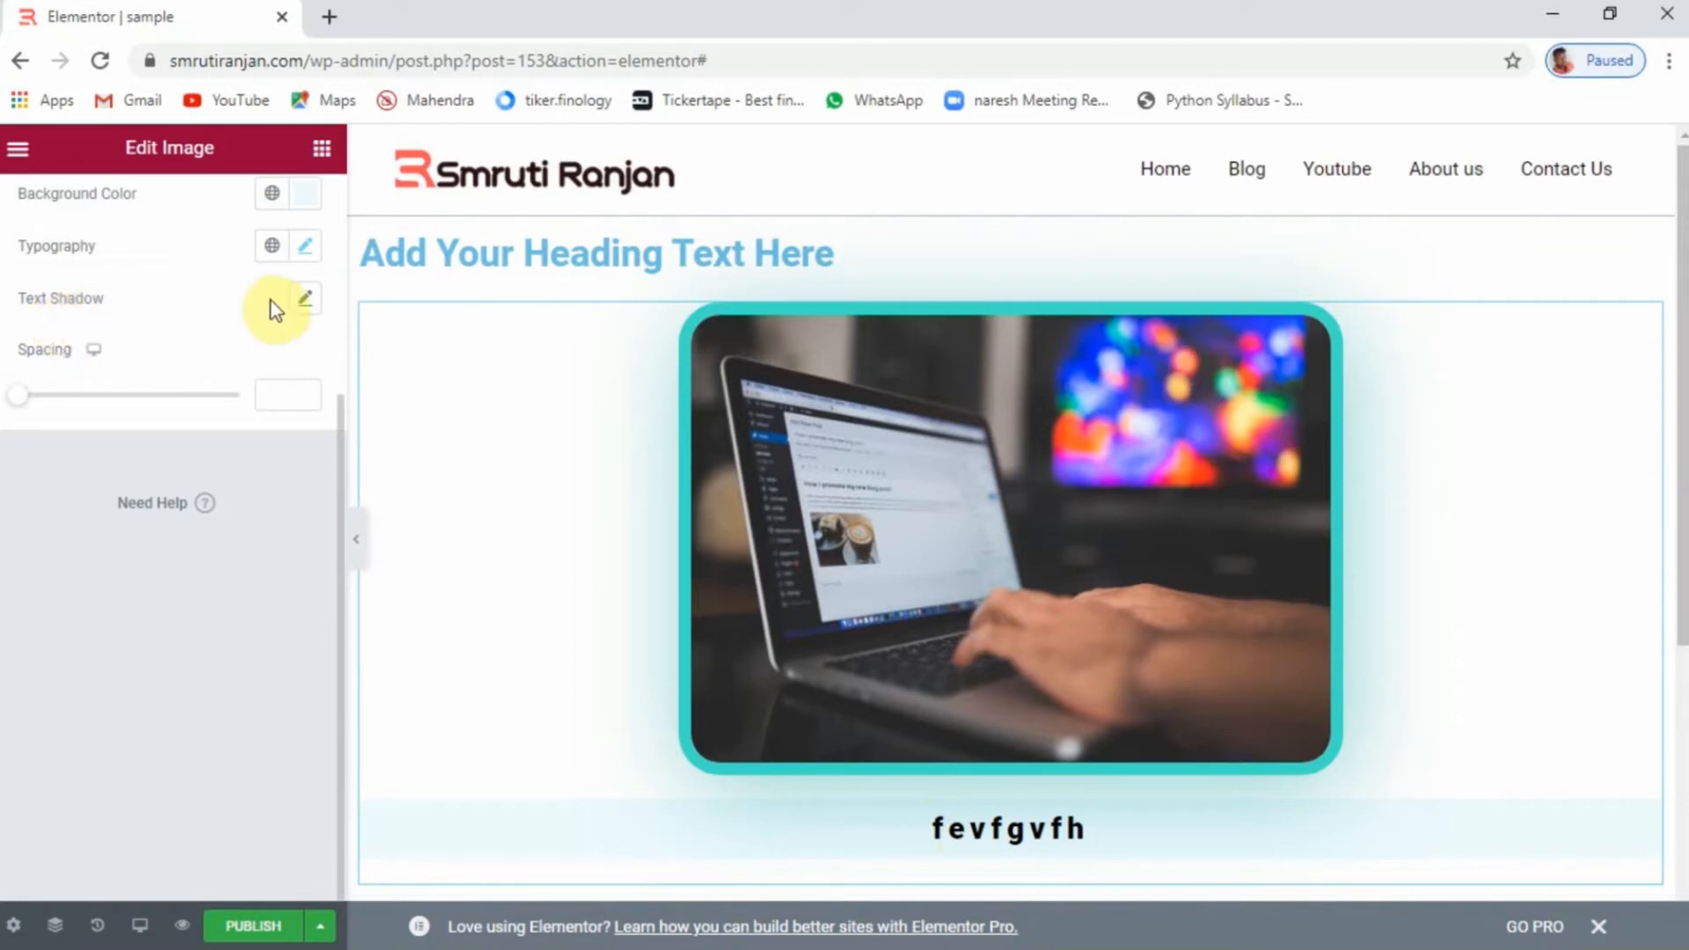
Enable a text shadow on the caption with its default color and set the shadow's blur to 43
click(304, 303)
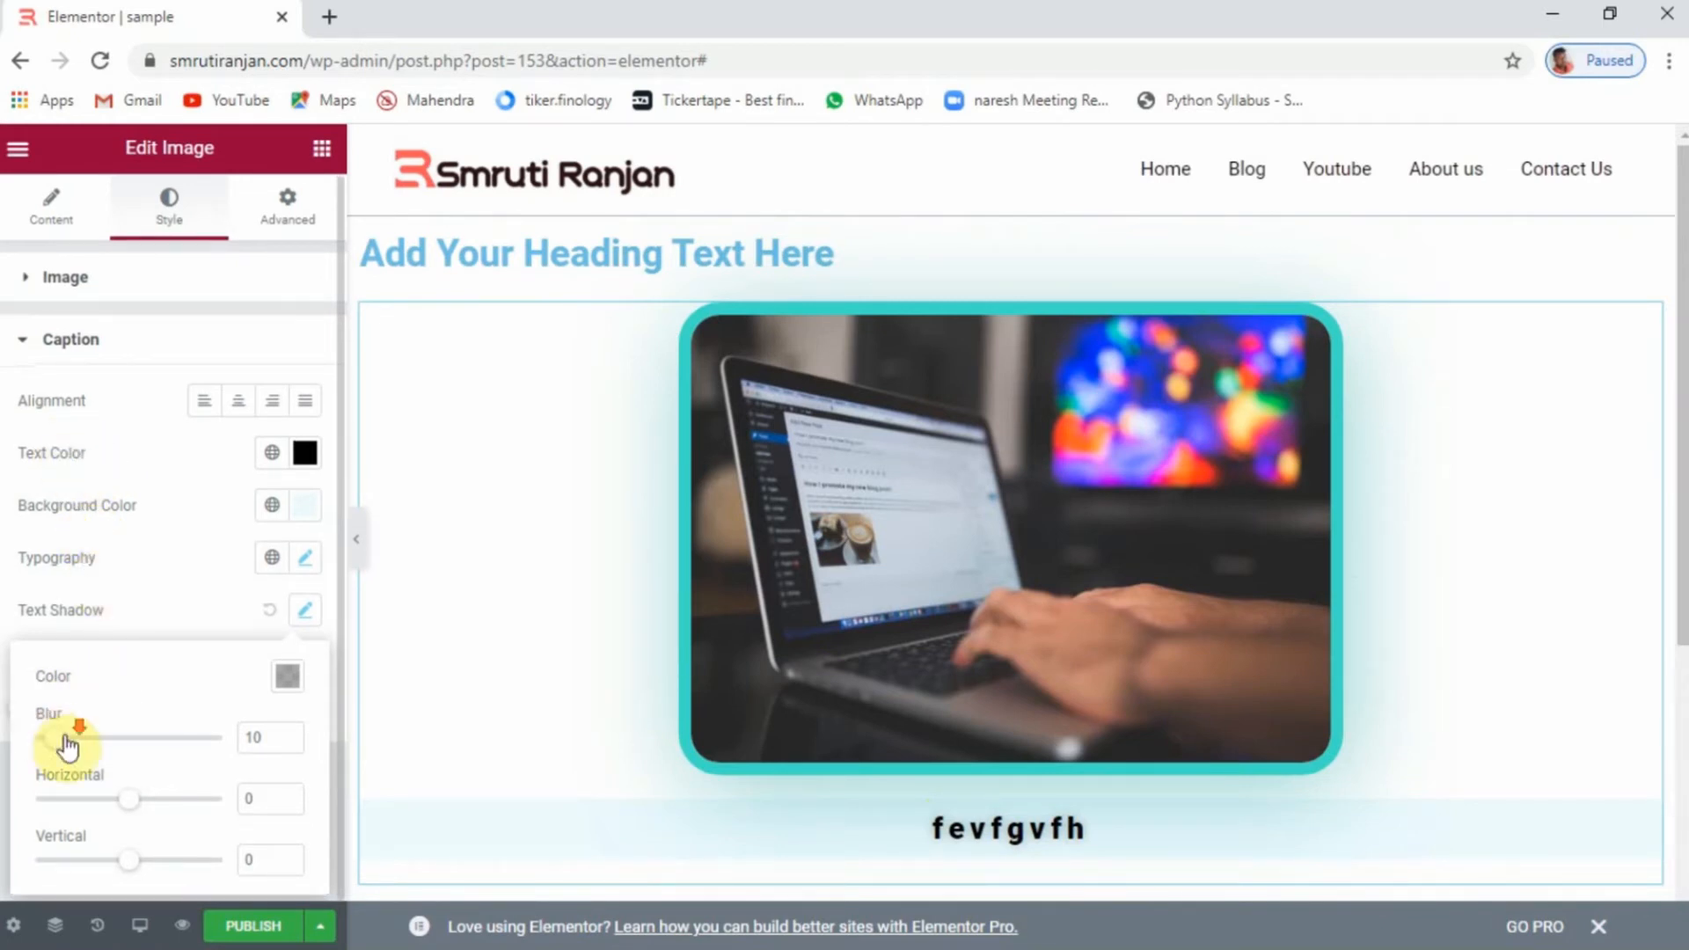
click(283, 677)
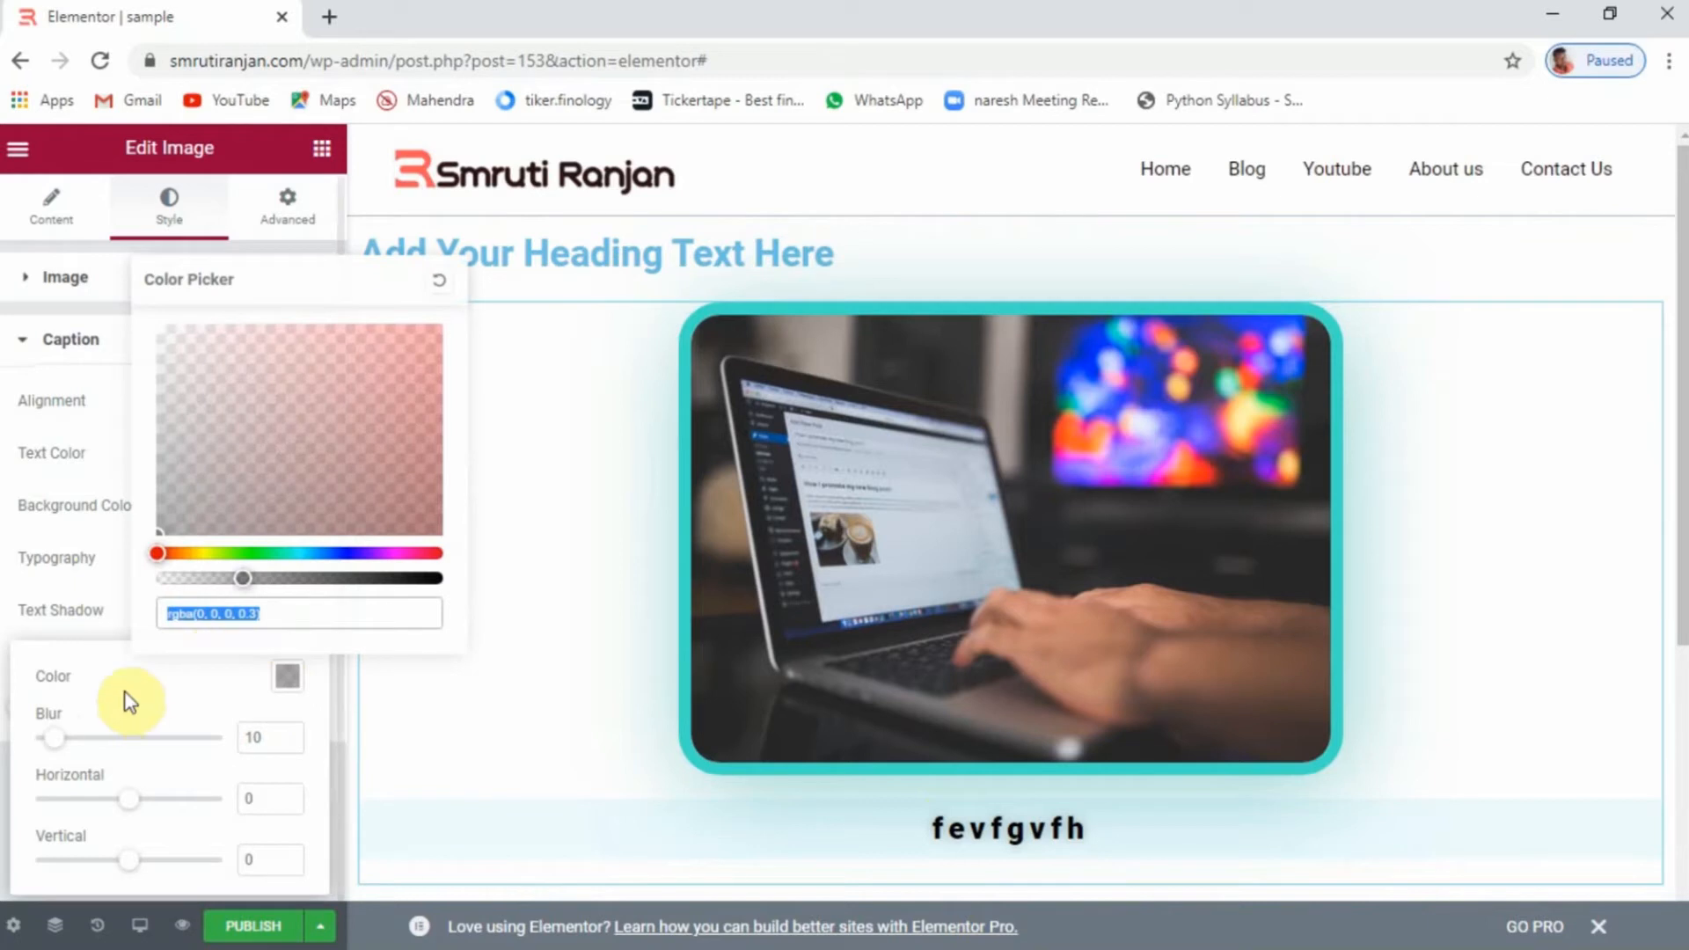
click(132, 690)
drag(55, 737, 120, 745)
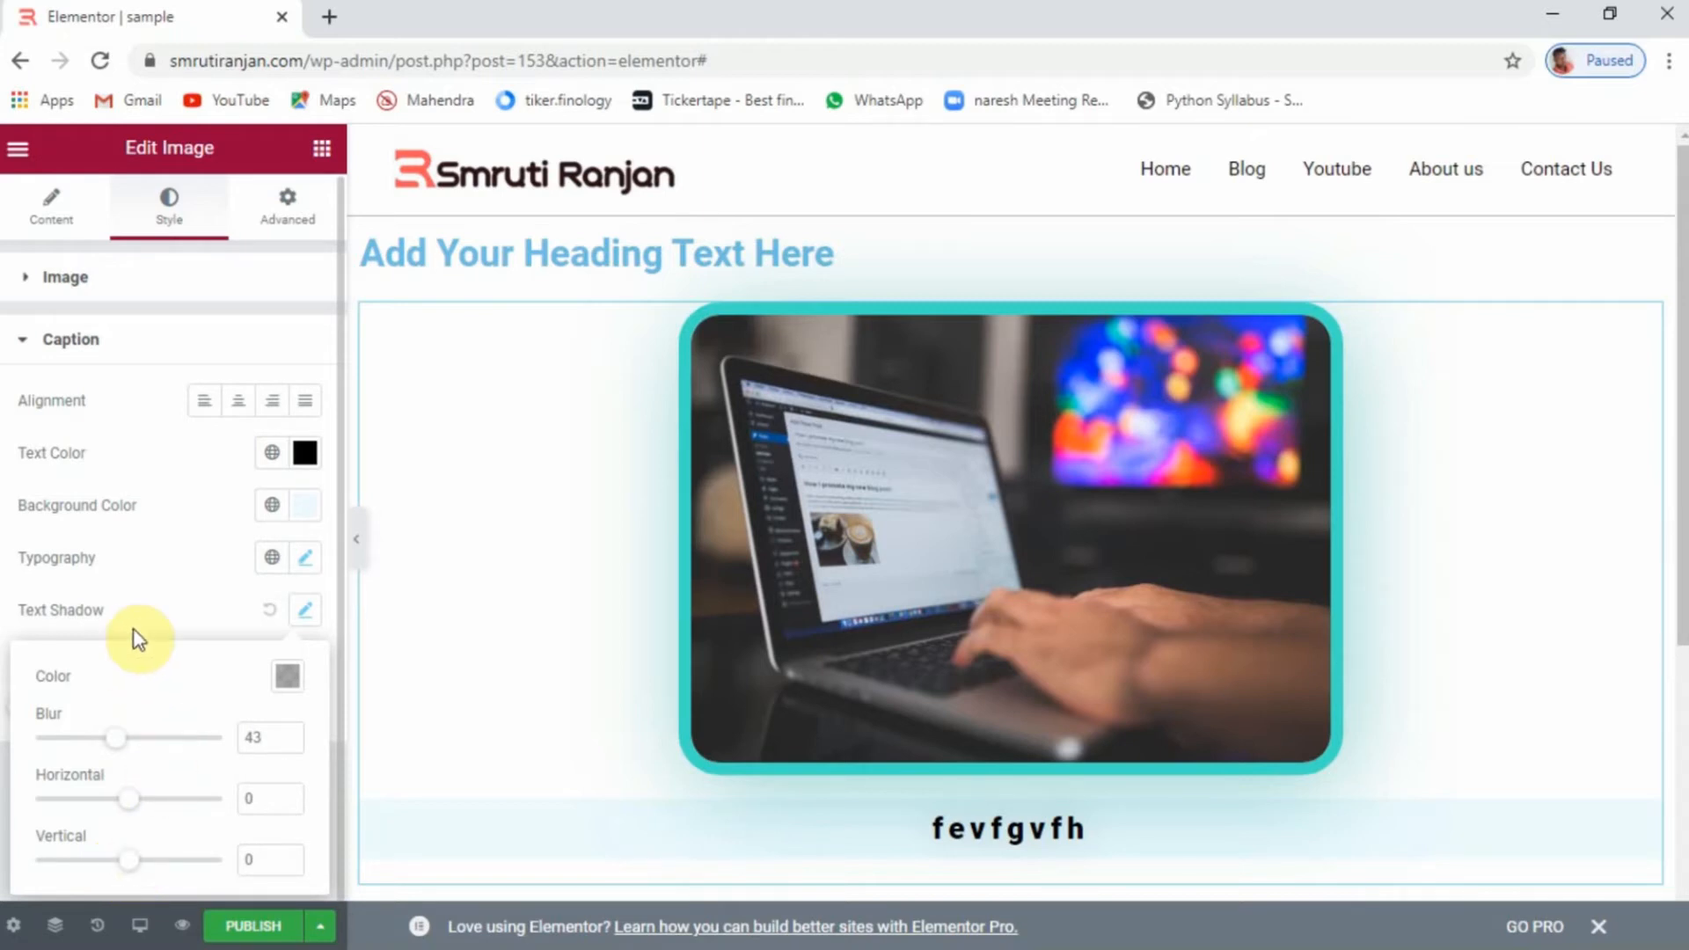
click(173, 623)
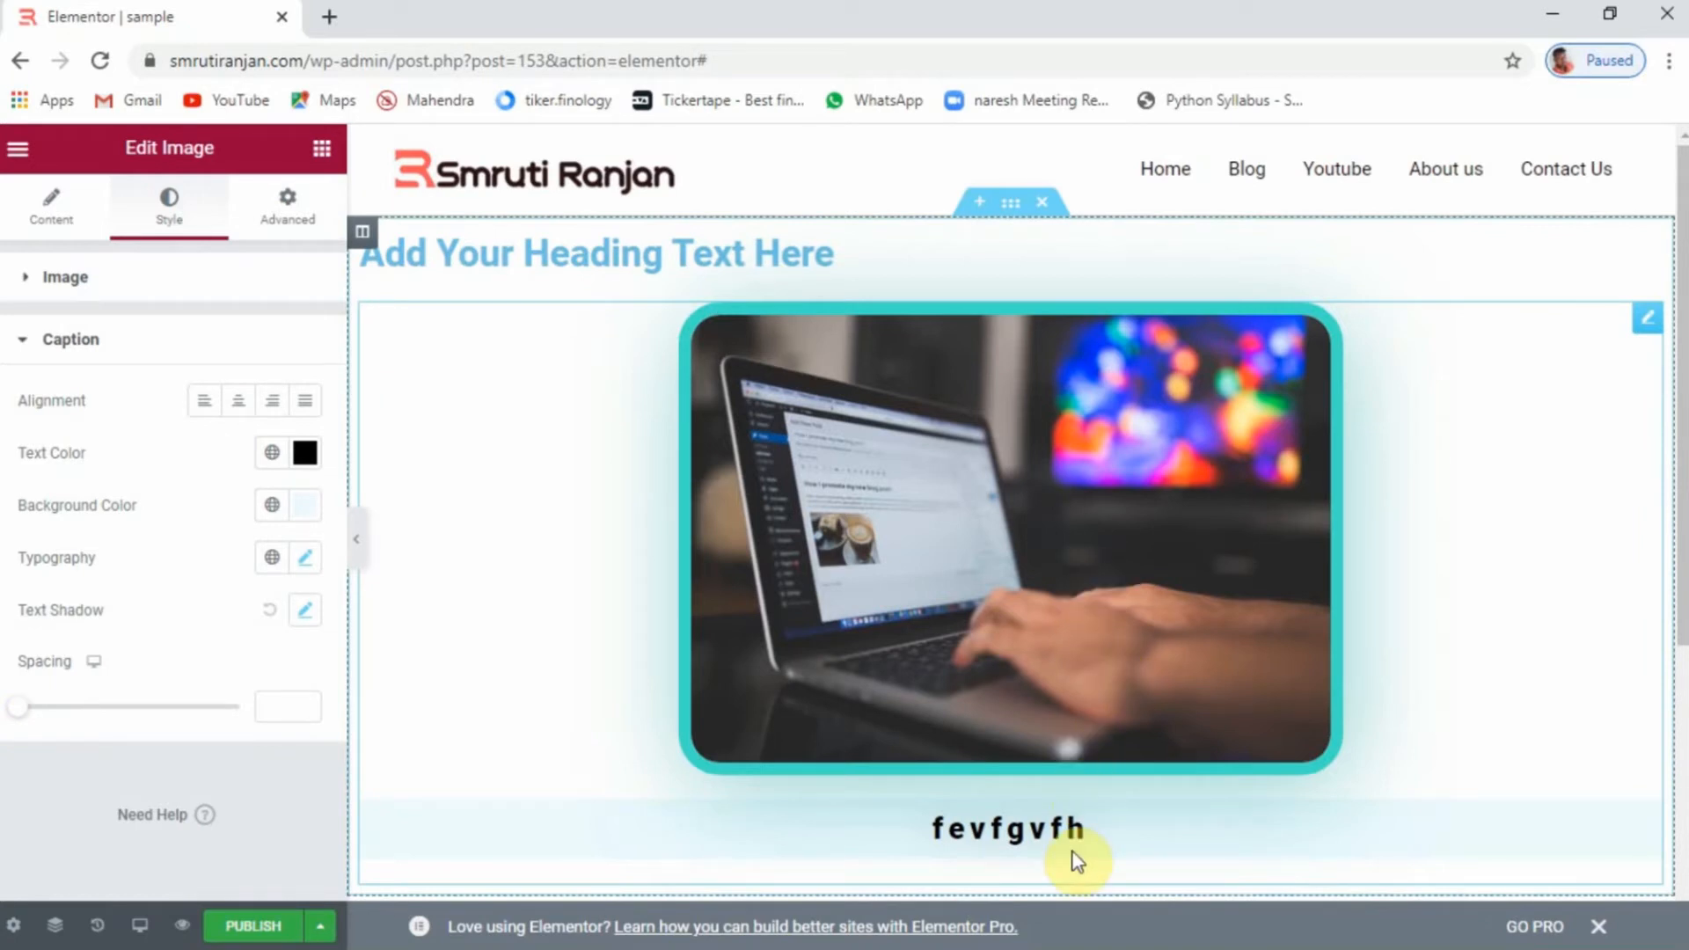
Adjust the spacing between the caption and the image
mouse_move(21, 724)
mouse_down()
mouse_move(72, 712)
mouse_move(132, 741)
mouse_move(171, 726)
mouse_move(44, 716)
mouse_up()
click(213, 714)
Examine the image widget's advanced settings, including margin, padding, CSS fields and the entrance animation choices under Motion Effects
click(290, 208)
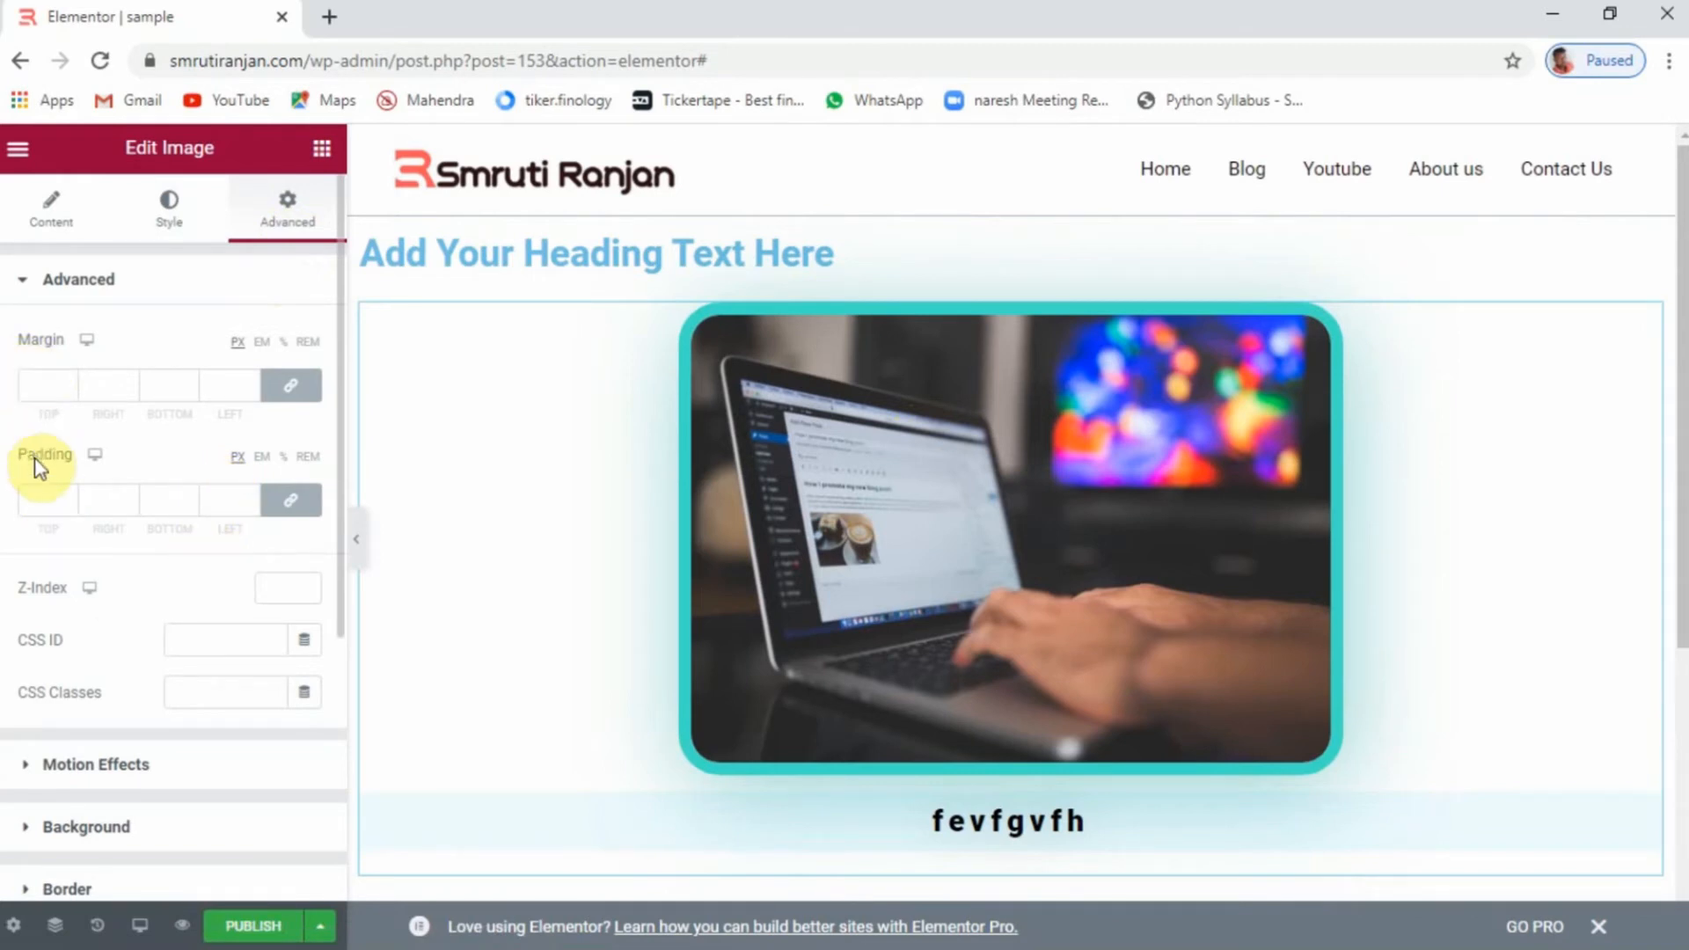
scroll(39, 466, down, 2)
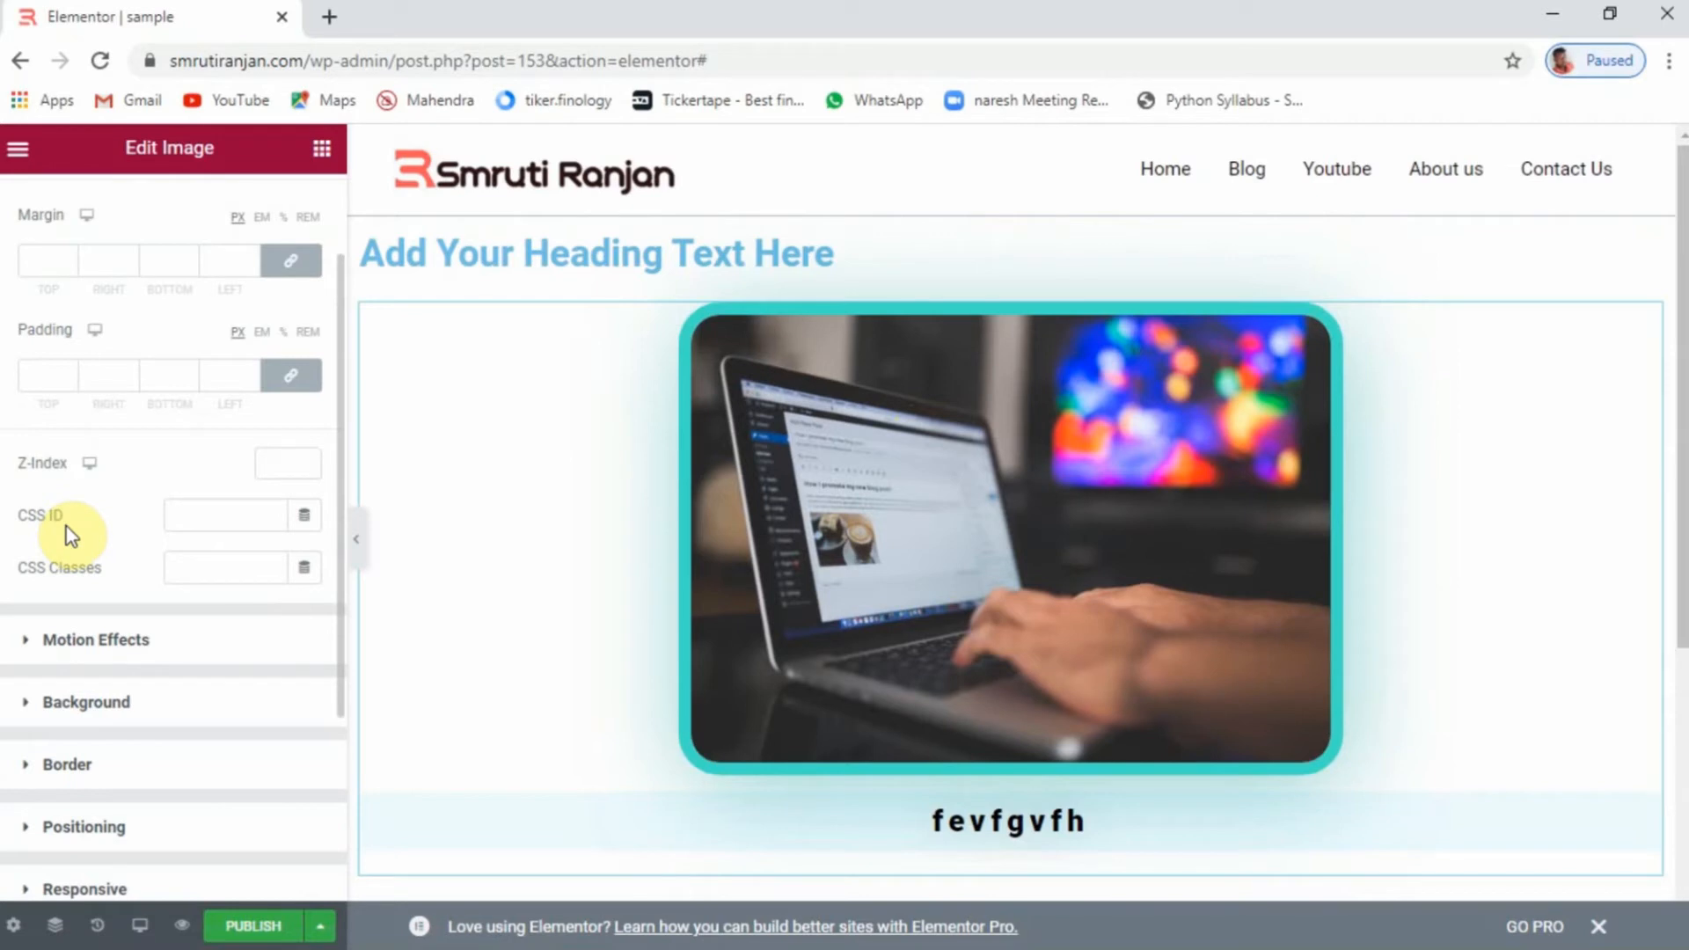
scroll(121, 671, down, 3)
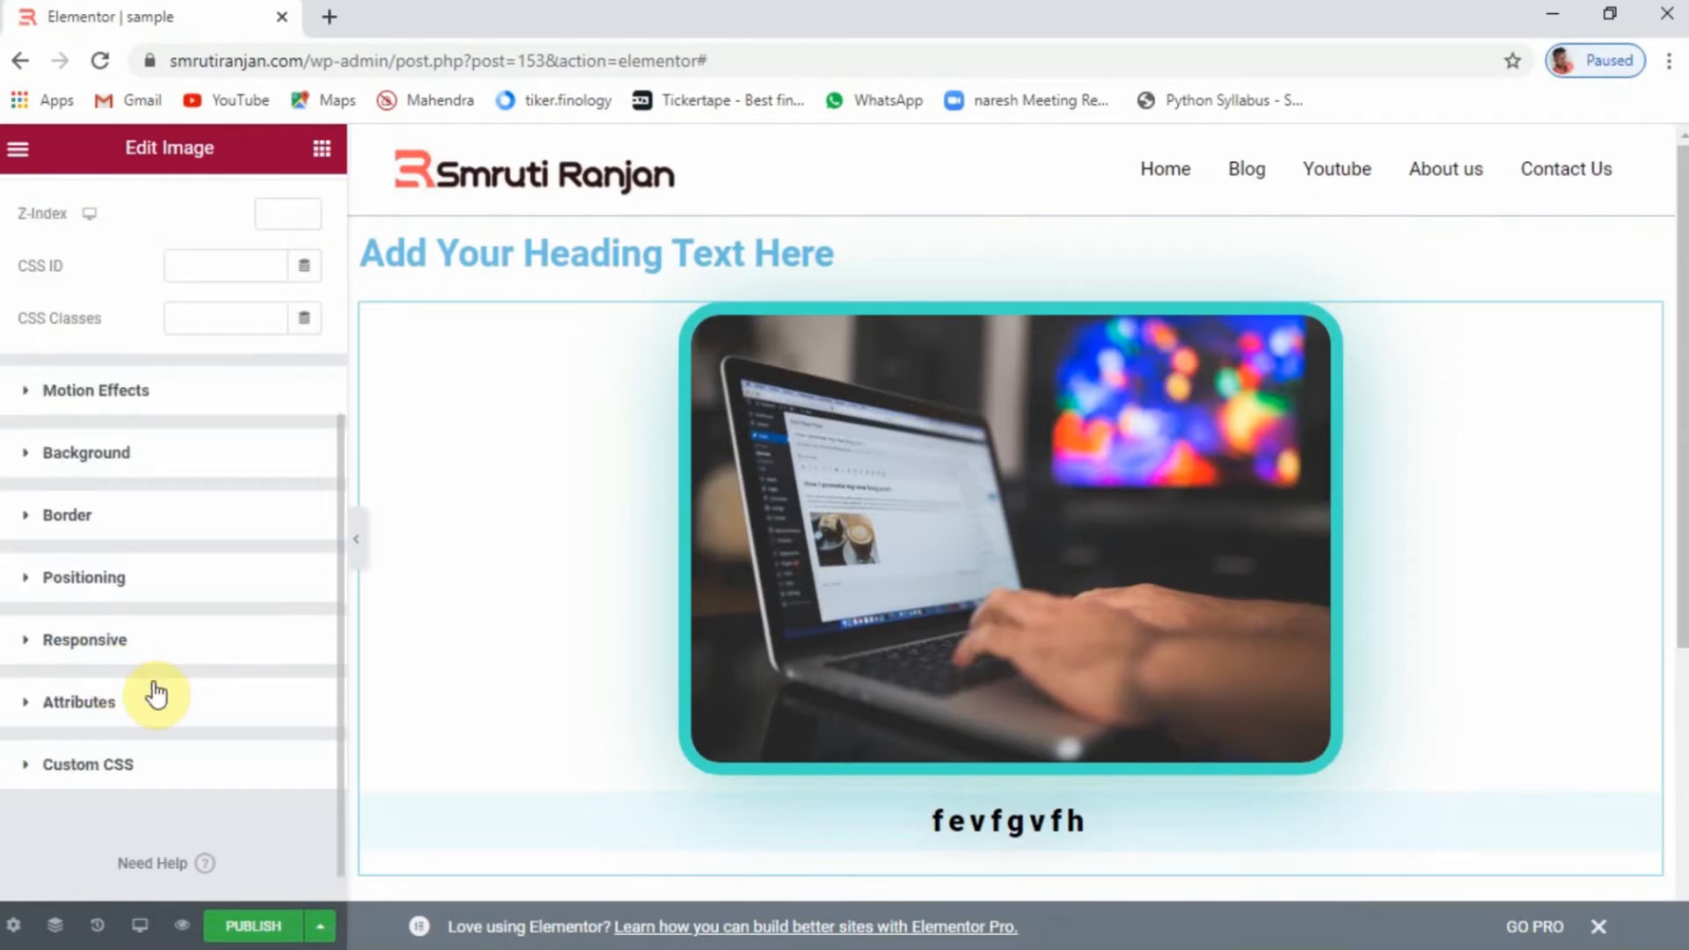
scroll(156, 693, up, 3)
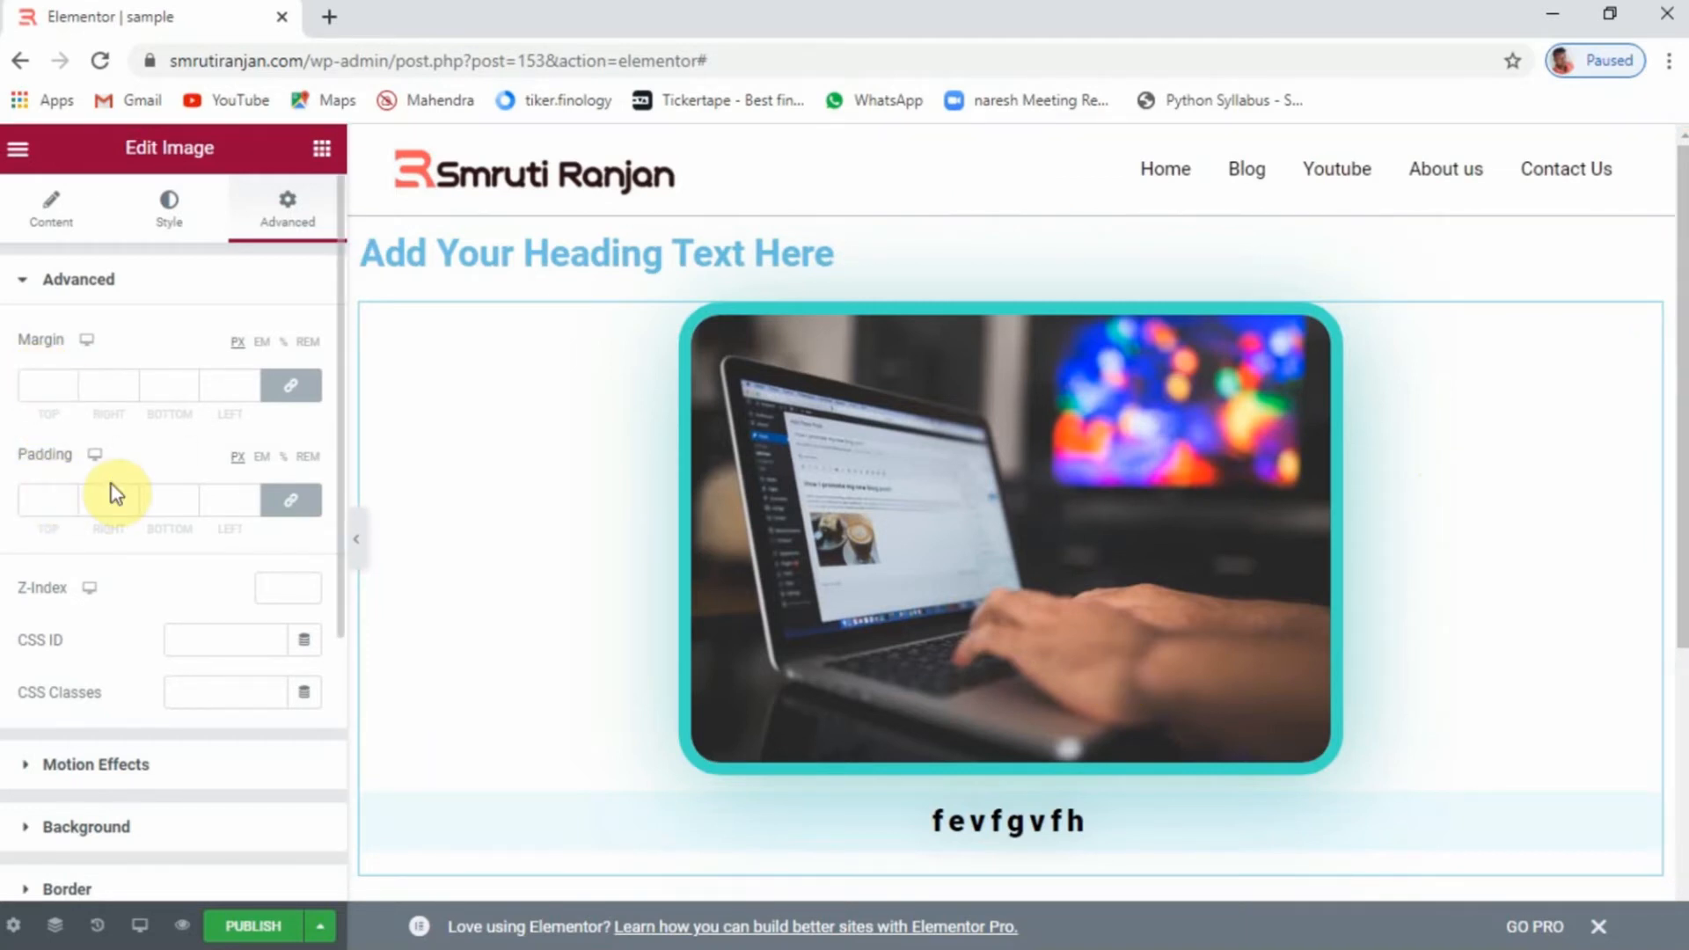
scroll(117, 647, down, 3)
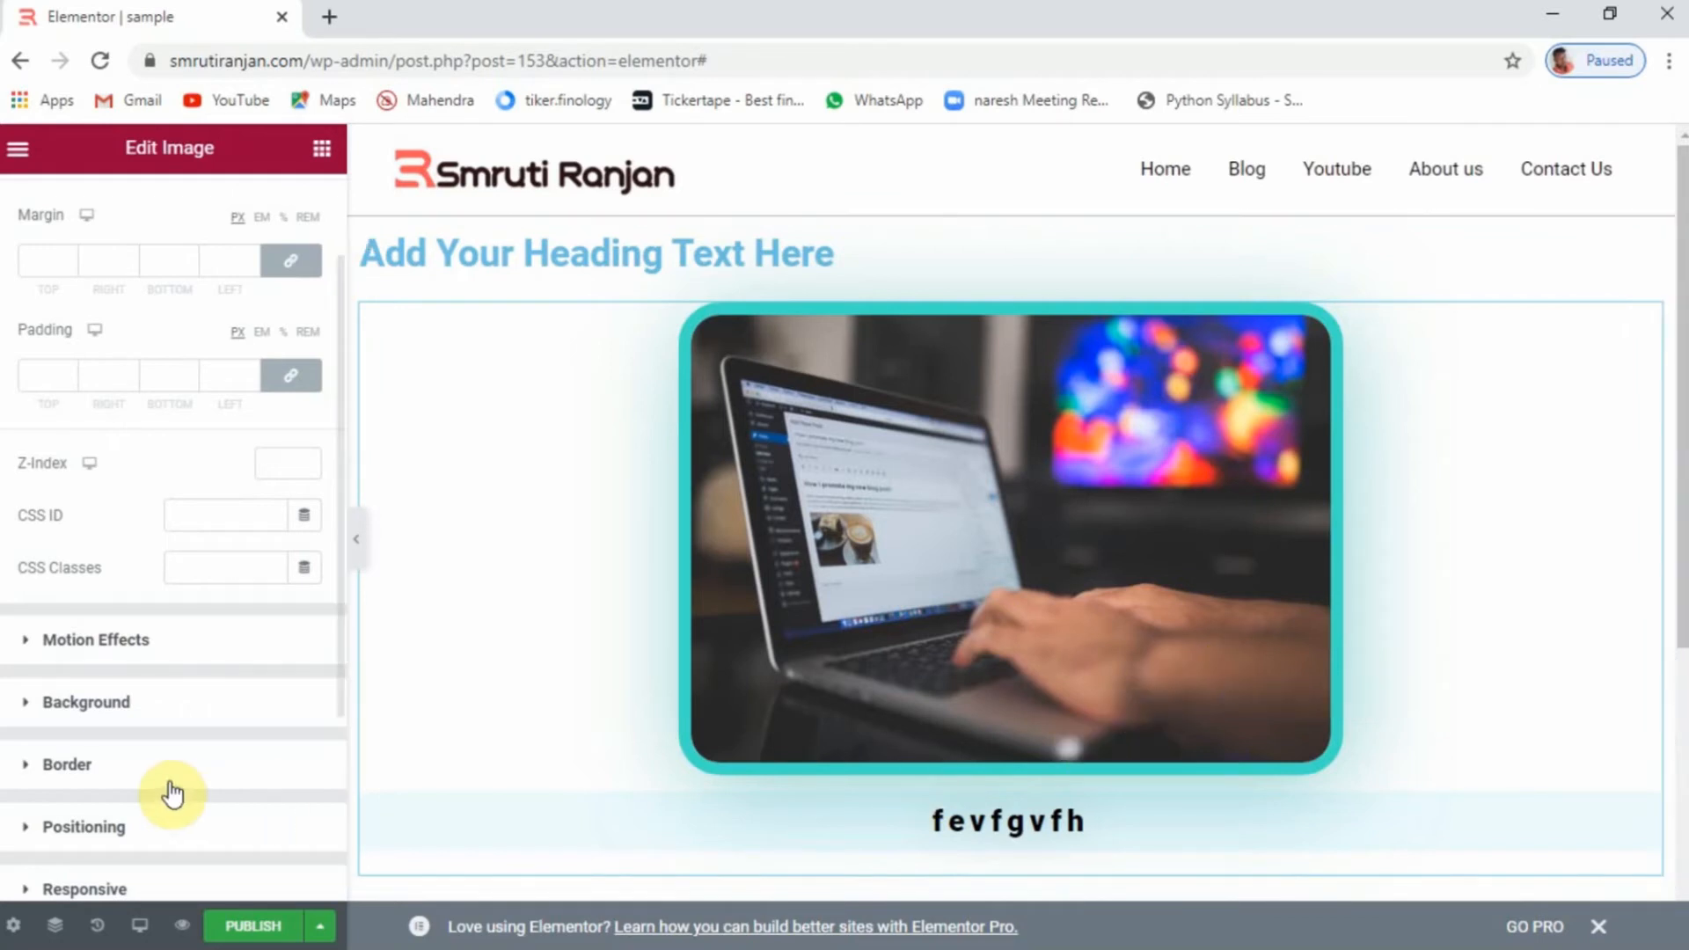
click(39, 646)
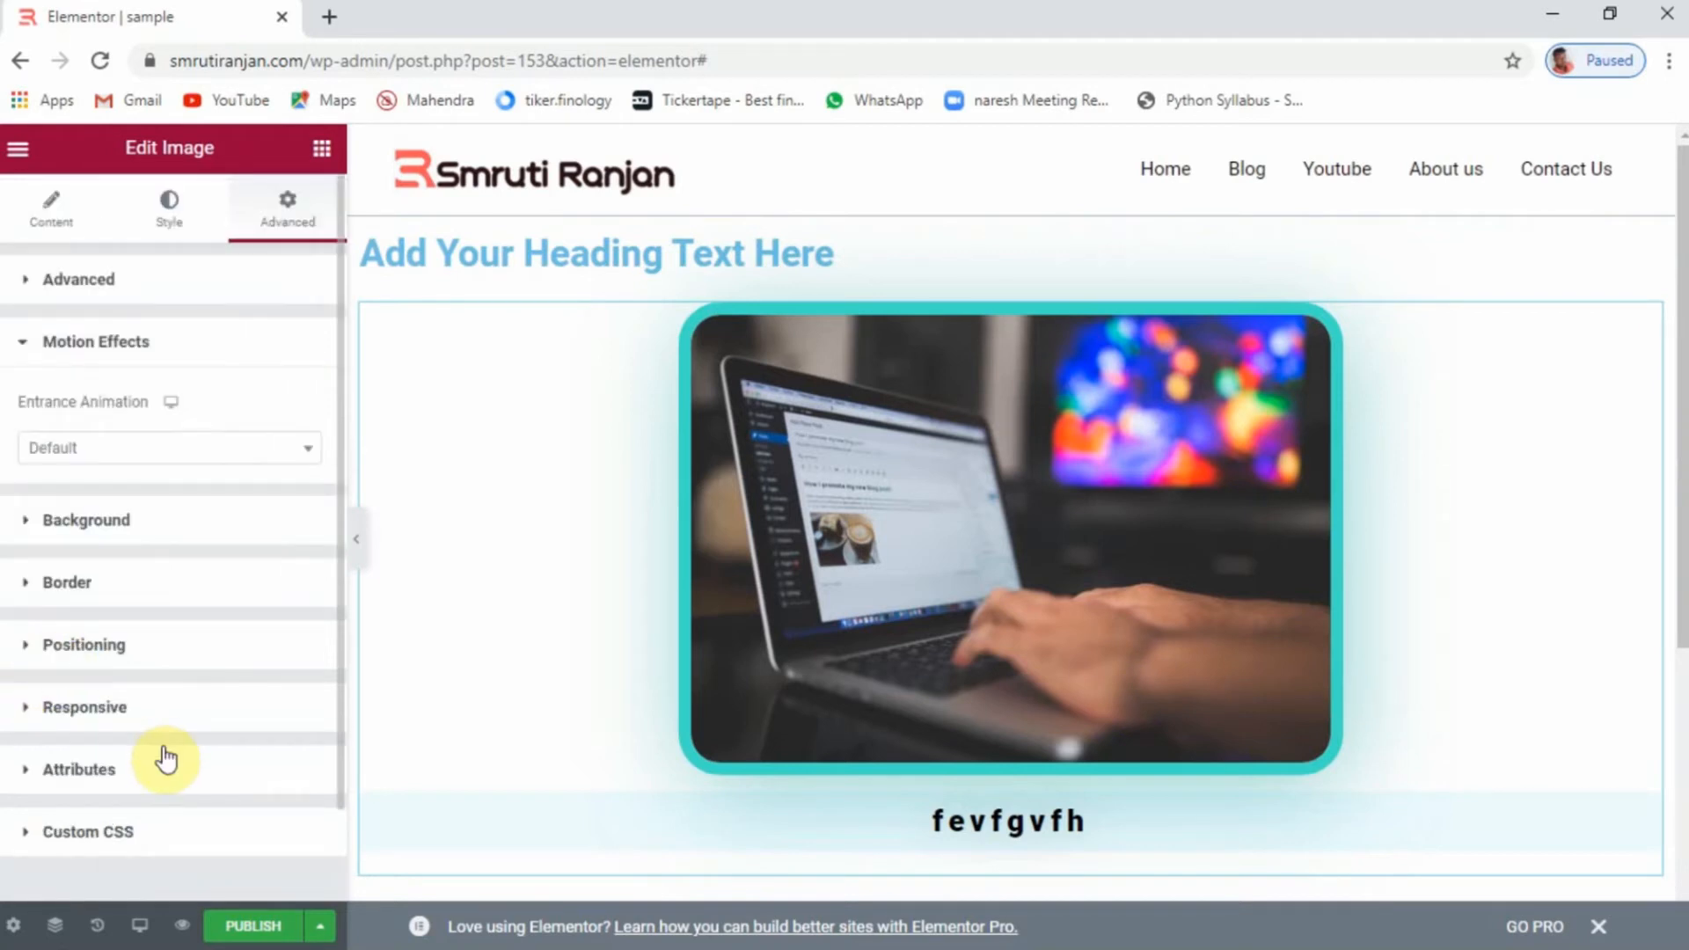
click(248, 453)
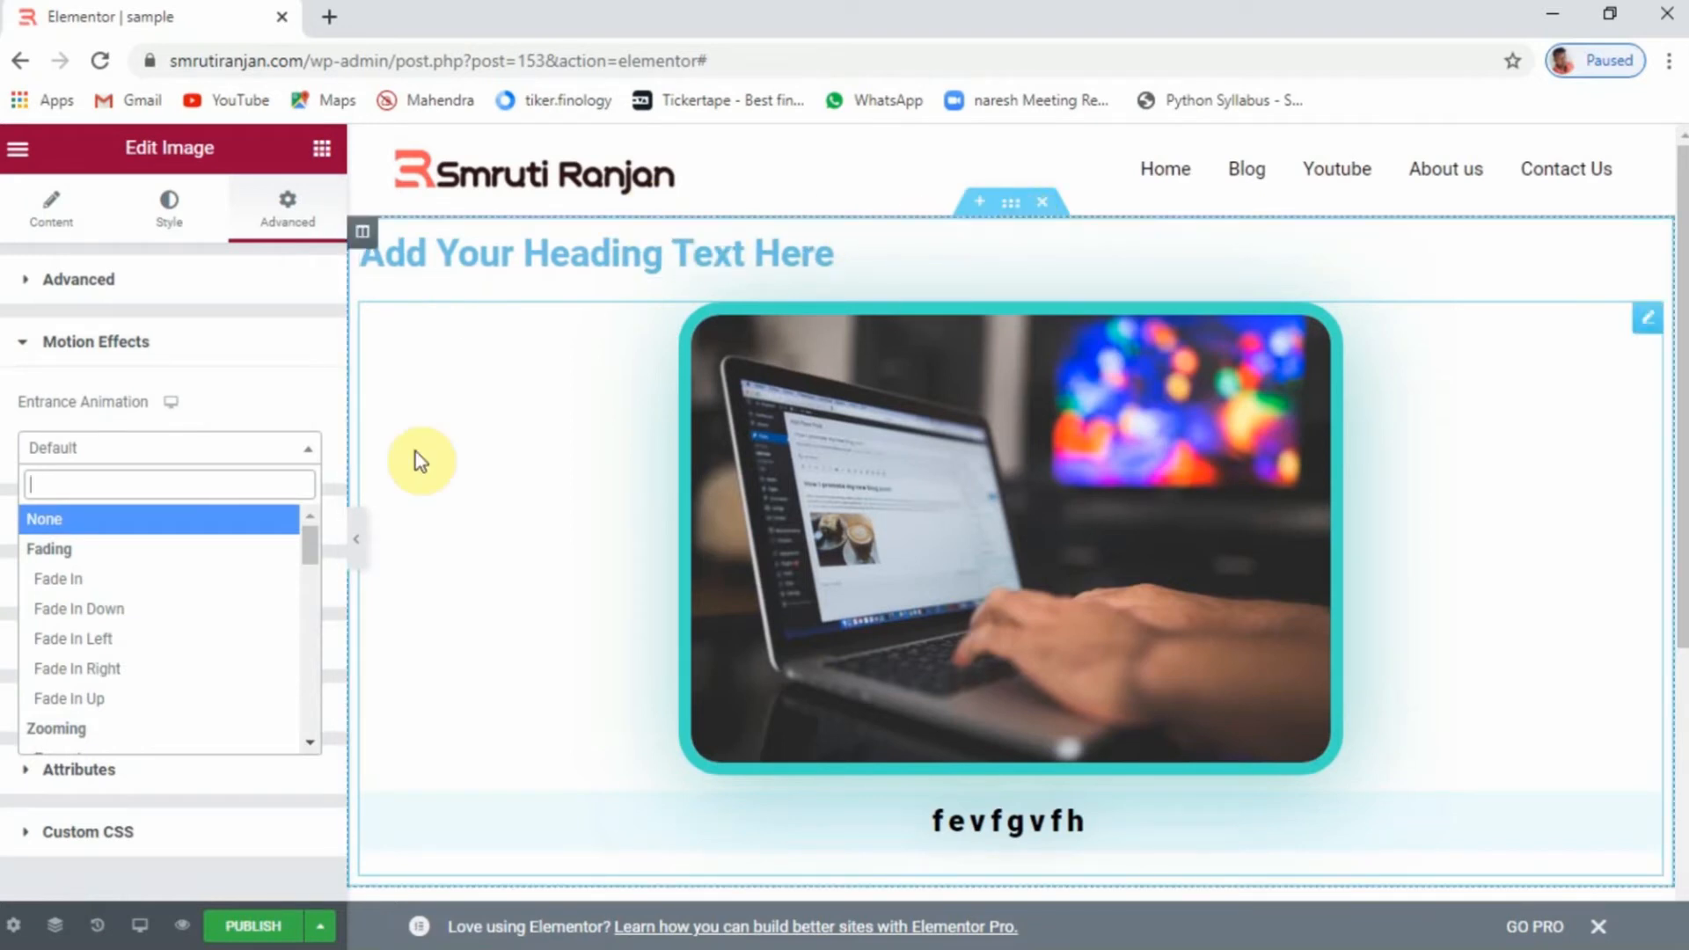
click(221, 410)
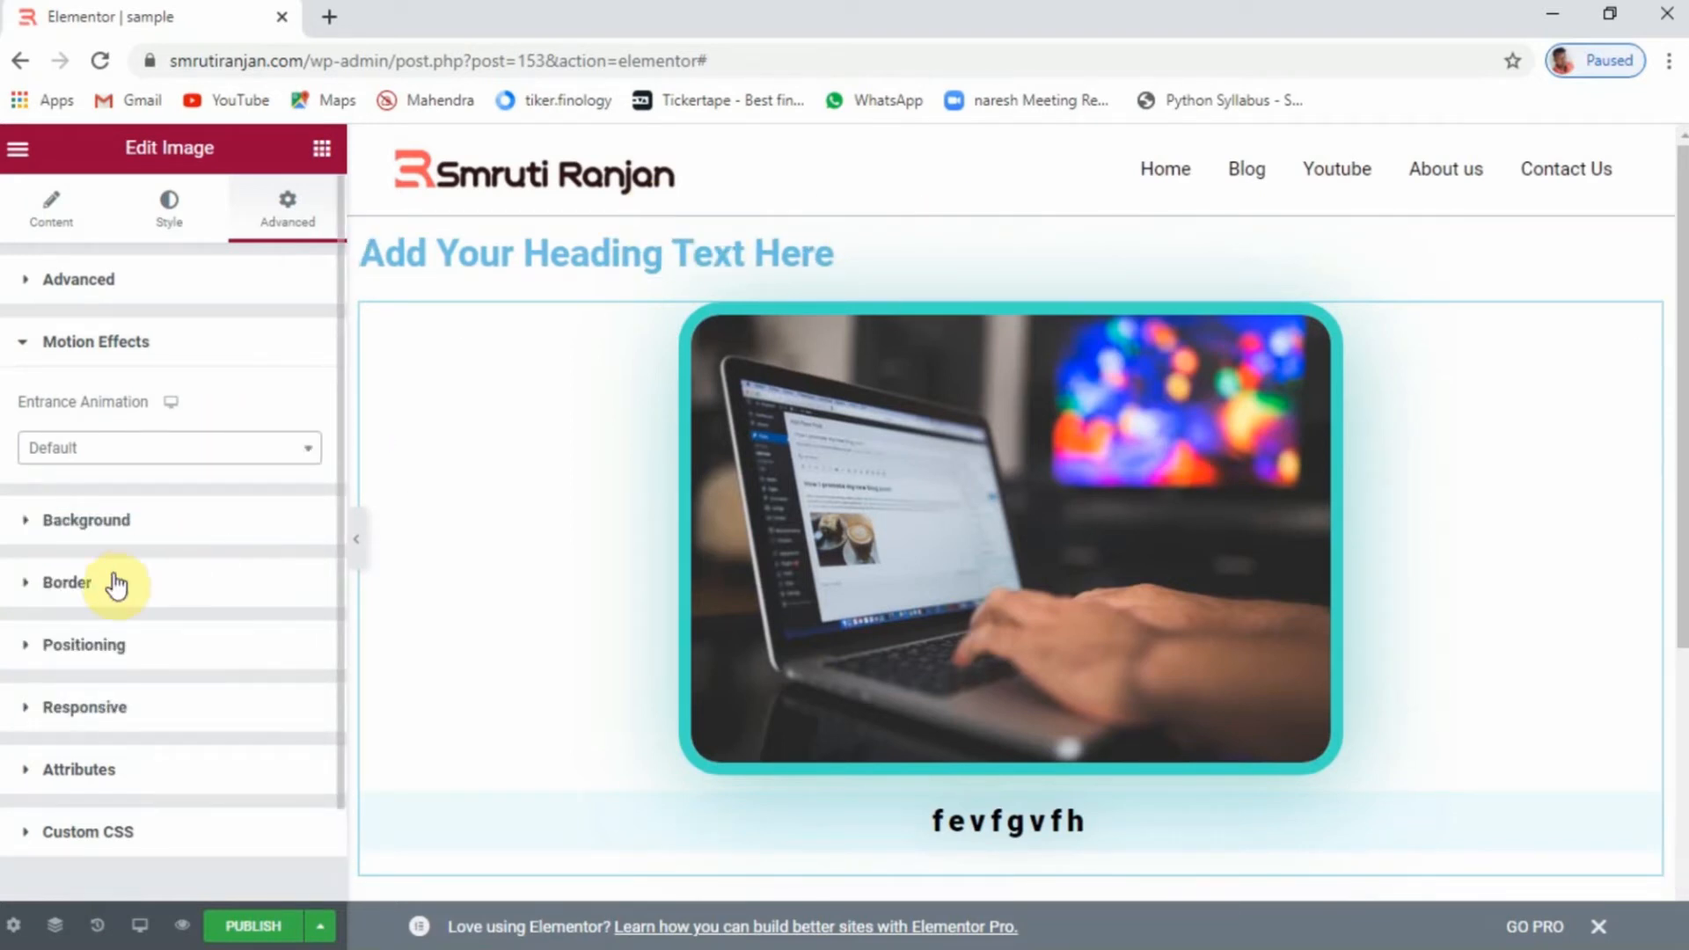
Give the image widget a light grey classic background color, and try the gradient background type before returning to classic
click(63, 522)
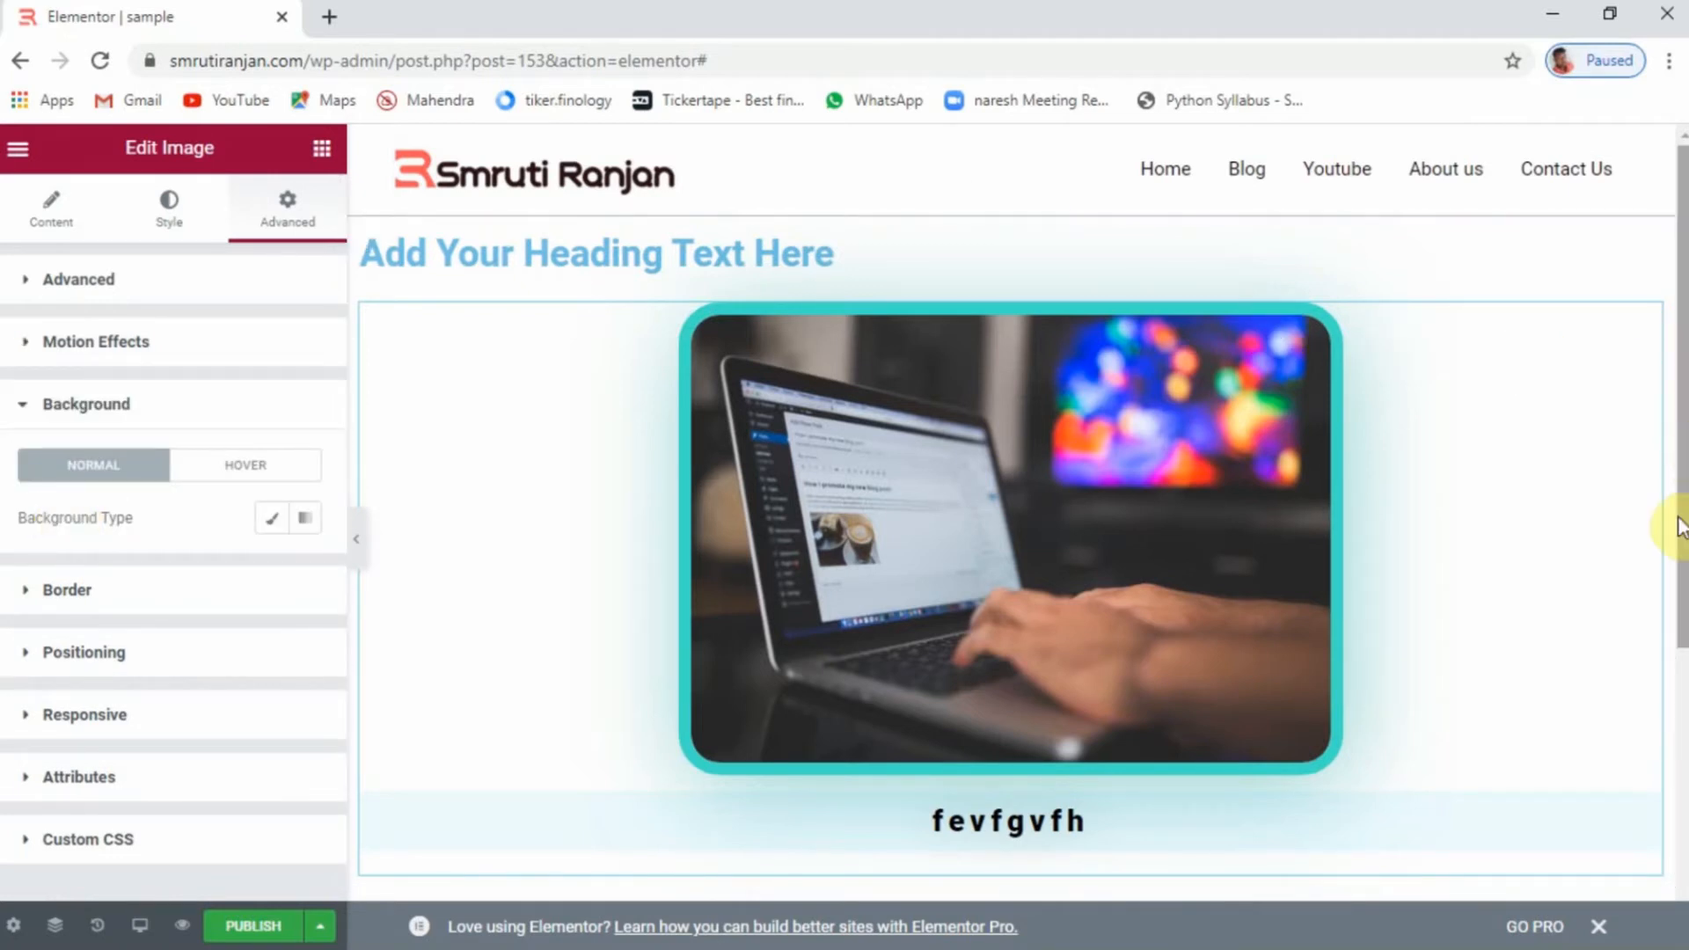
click(271, 525)
click(302, 573)
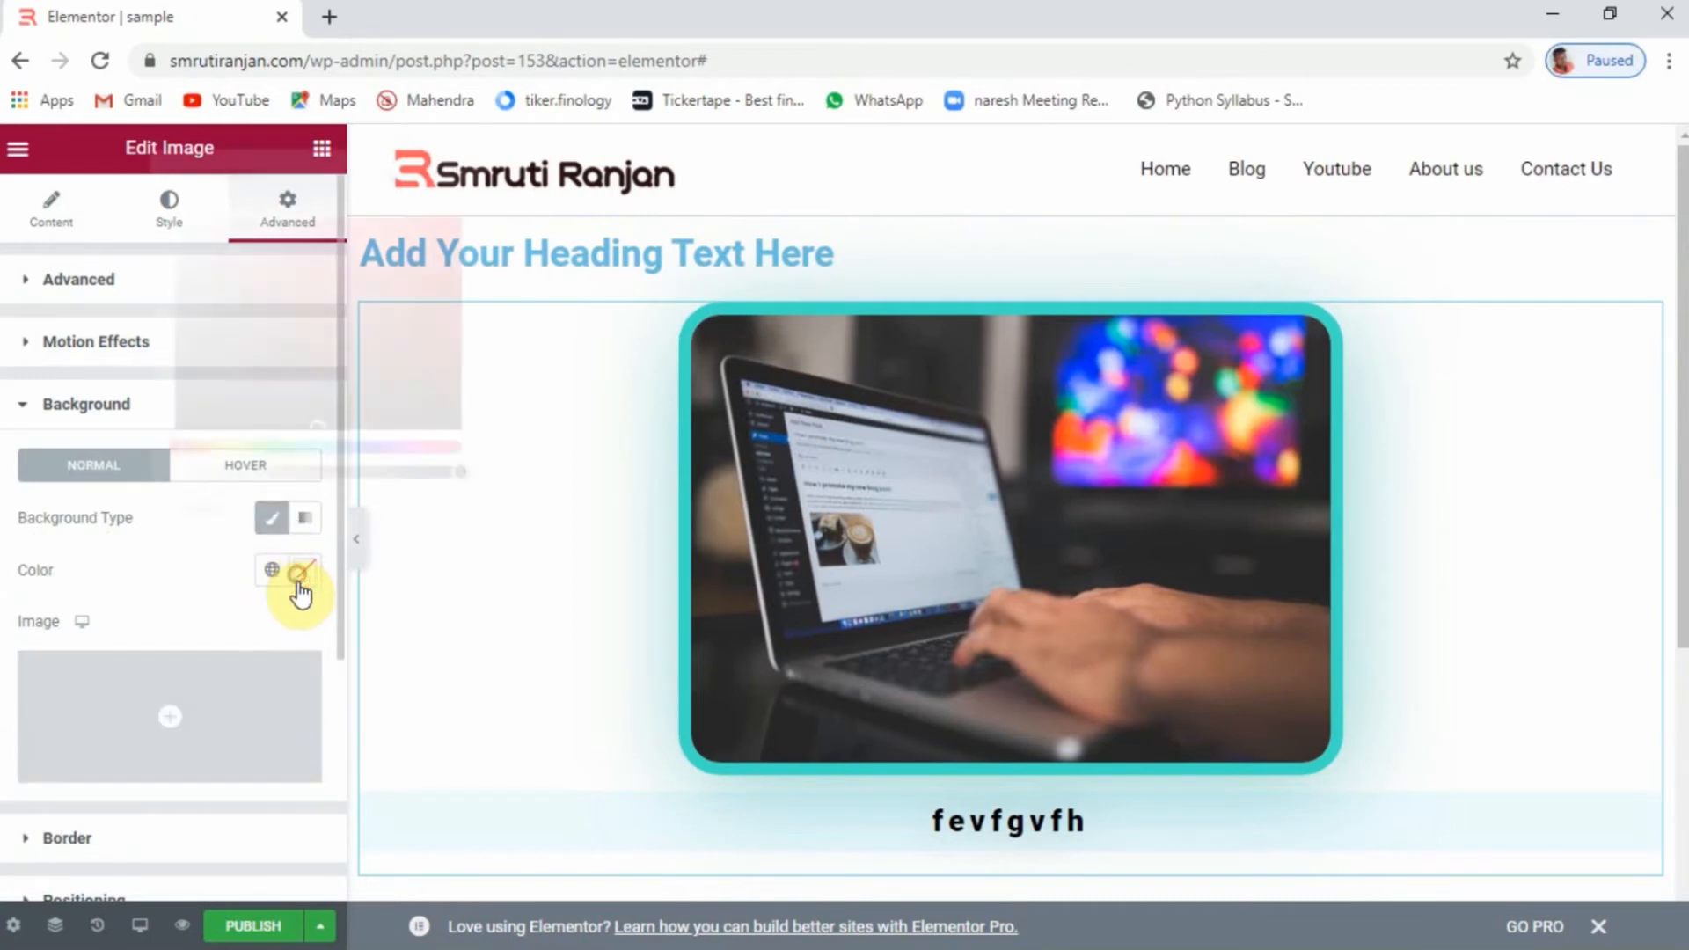
drag(316, 410, 154, 262)
click(104, 567)
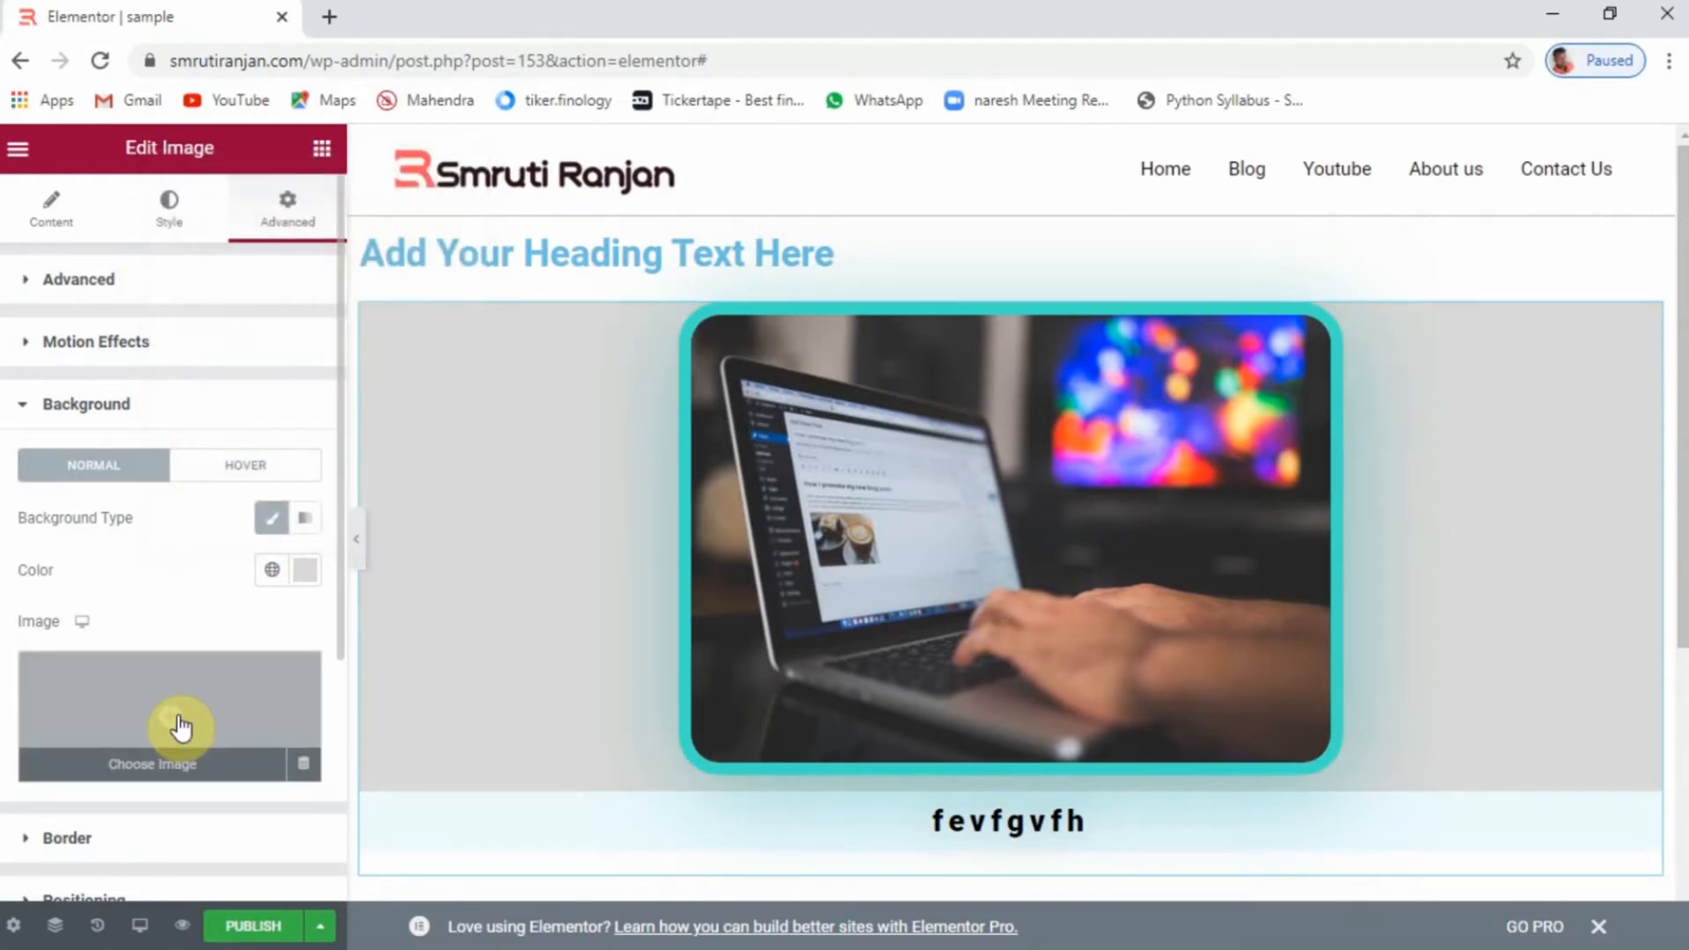
click(310, 521)
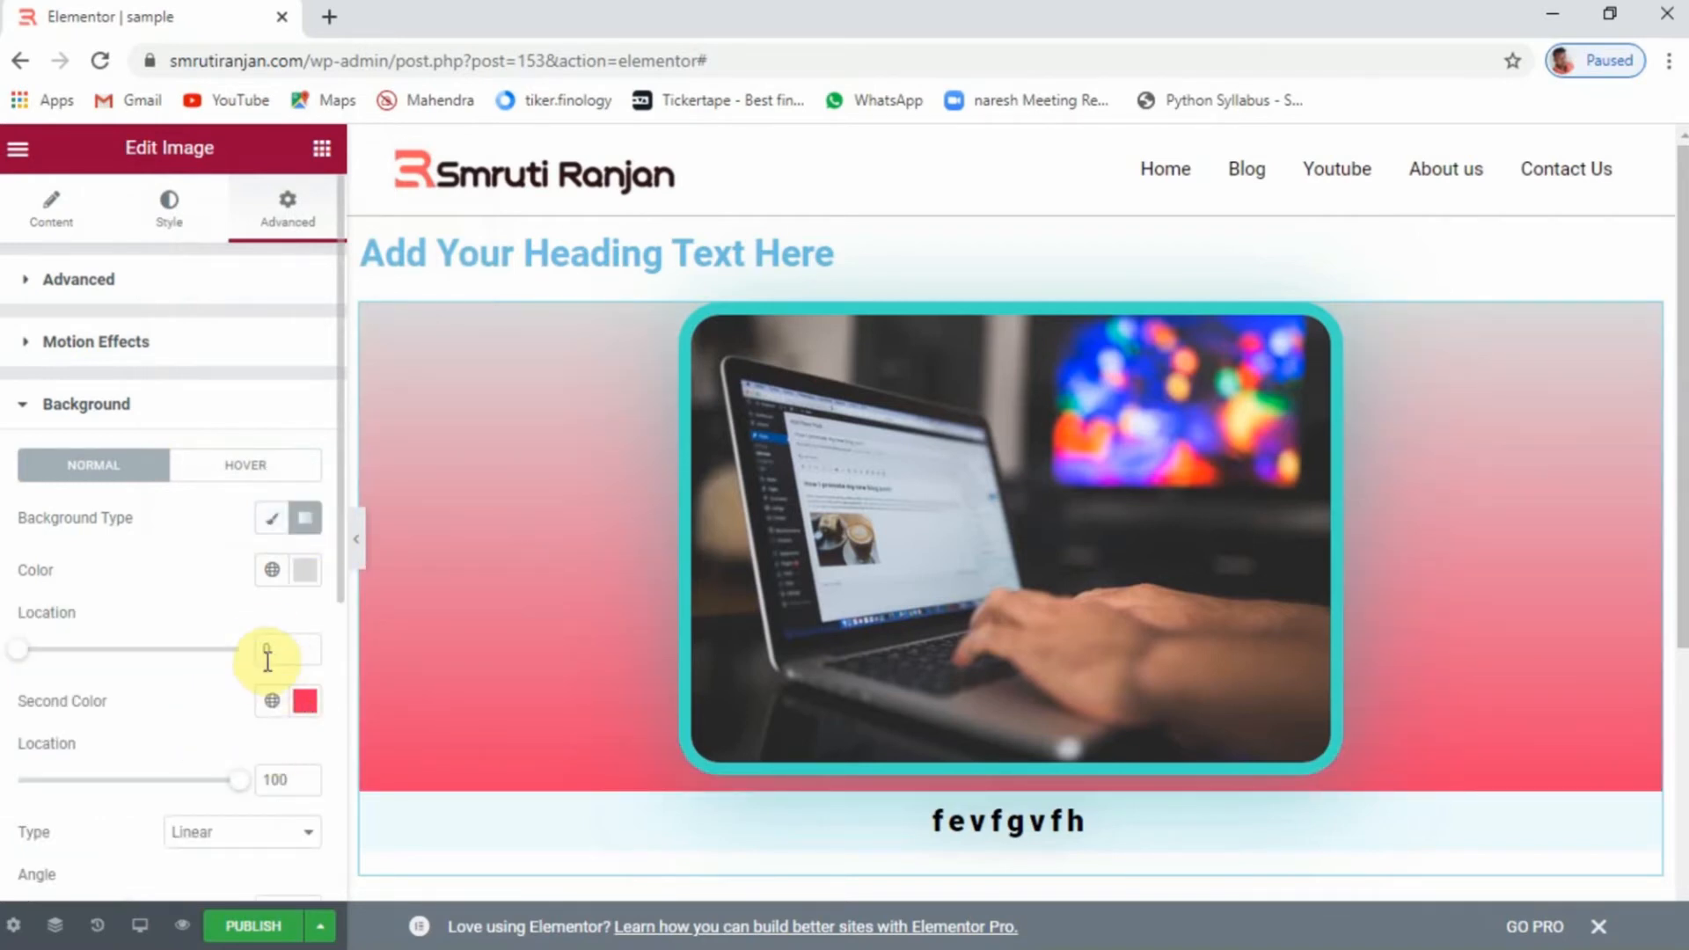
click(272, 519)
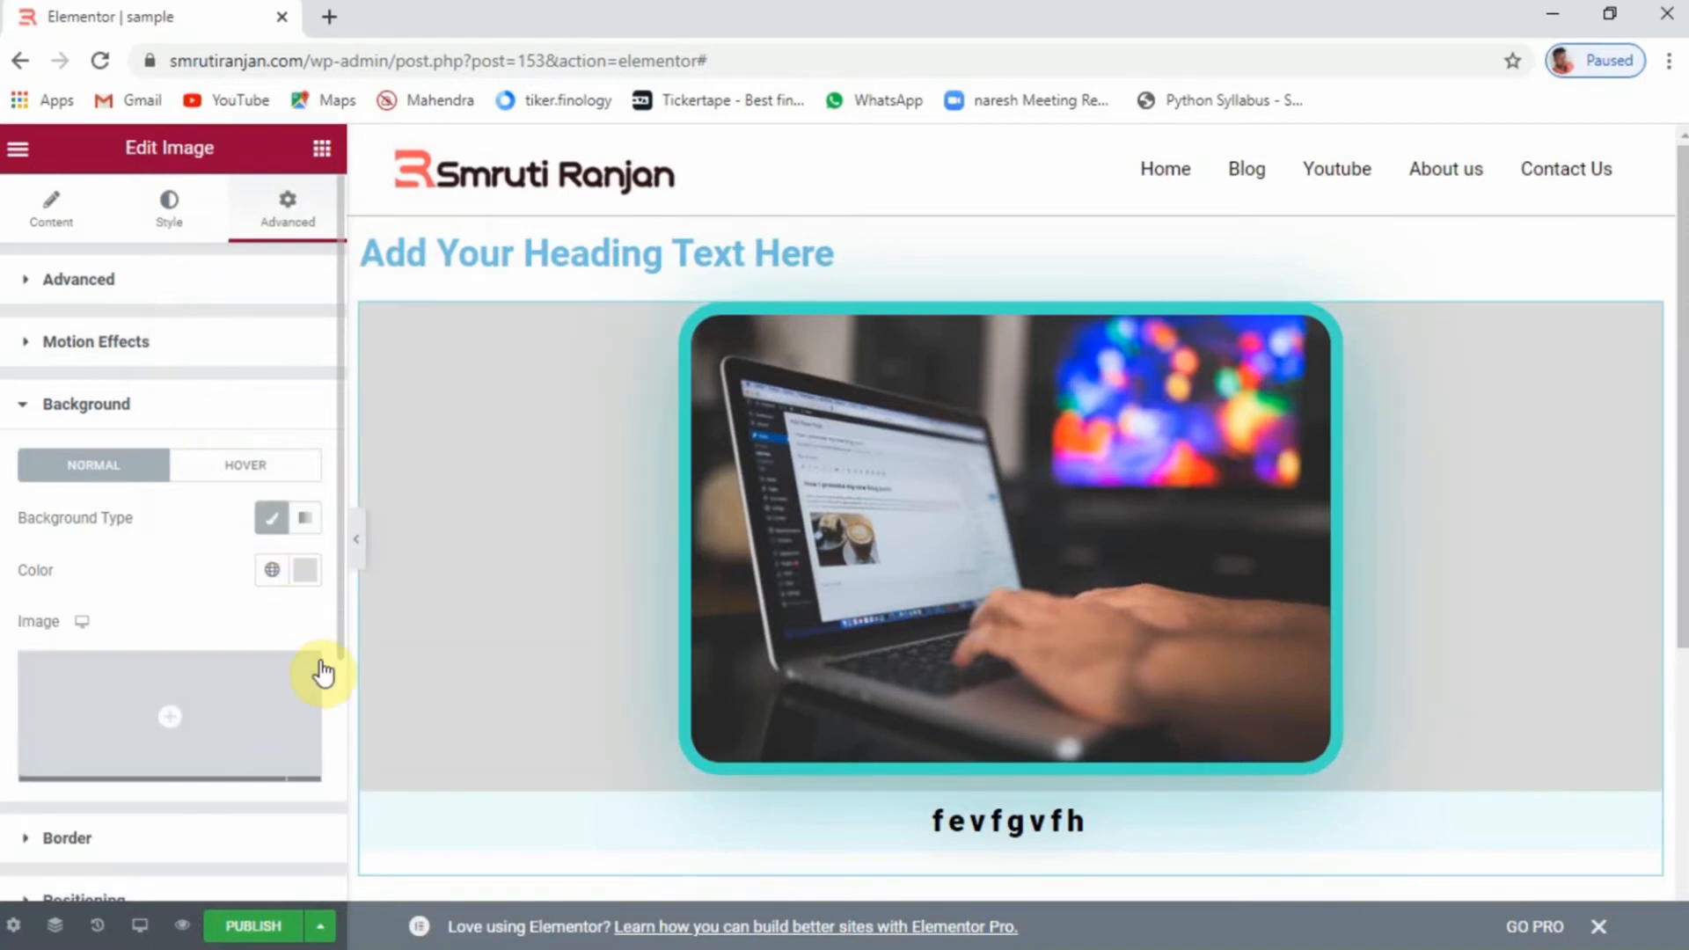
Add a solid border with a width of 7 on all sides around the whole image widget
scroll(204, 598, down, 4)
scroll(204, 598, up, 1)
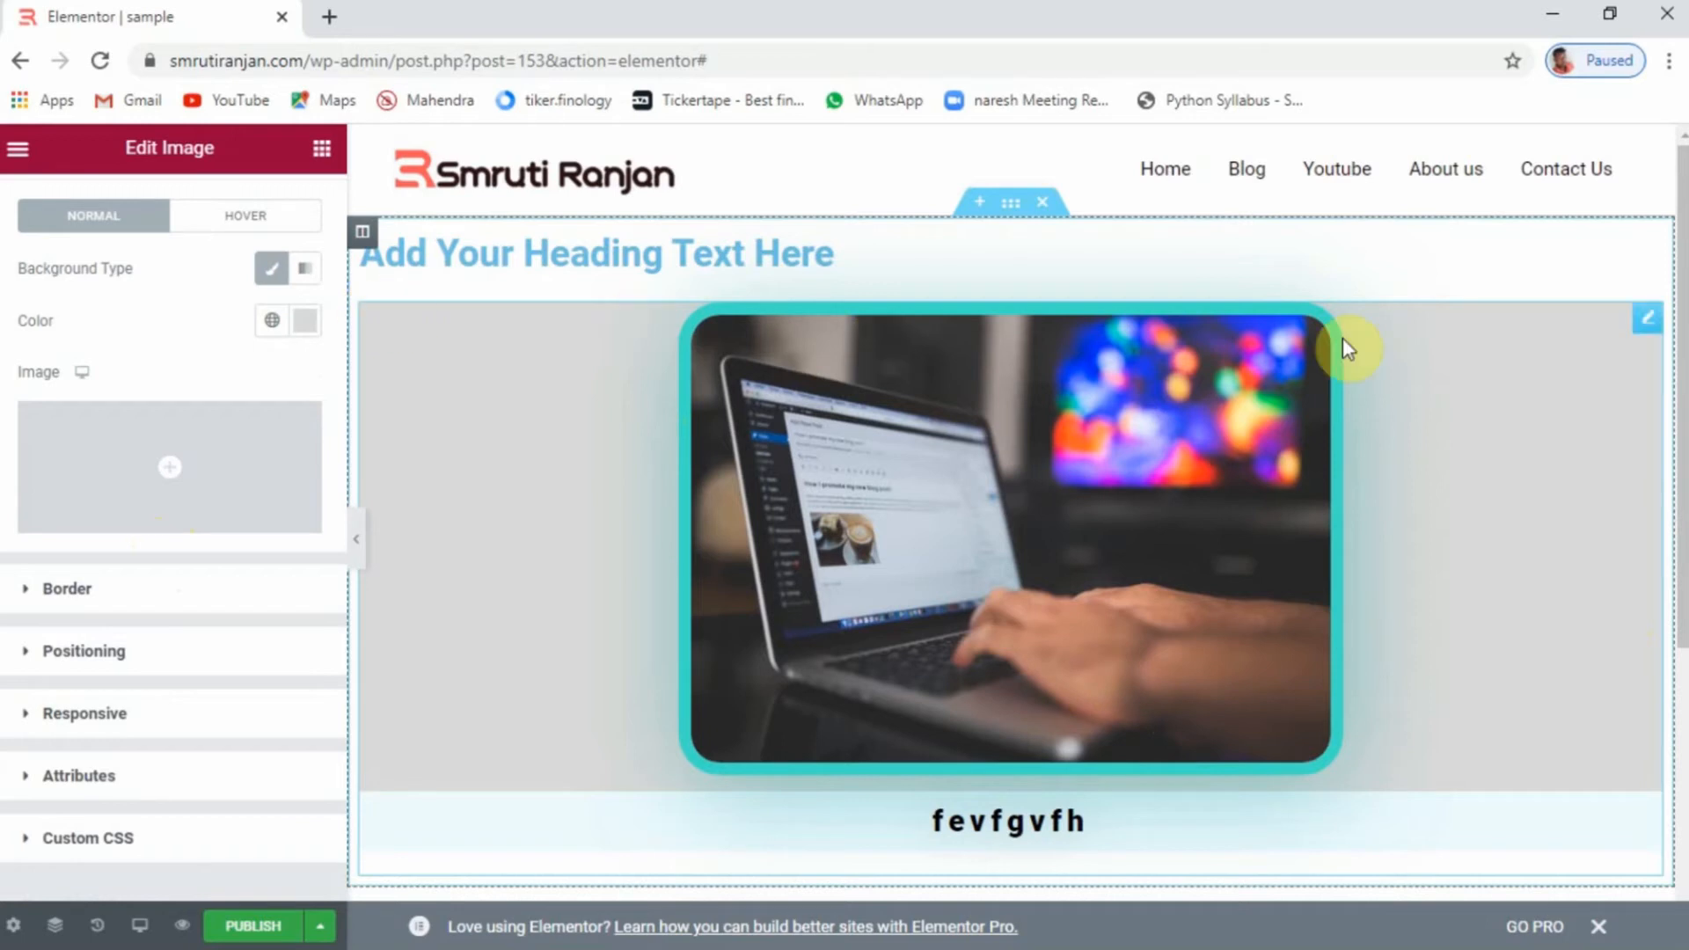
click(143, 591)
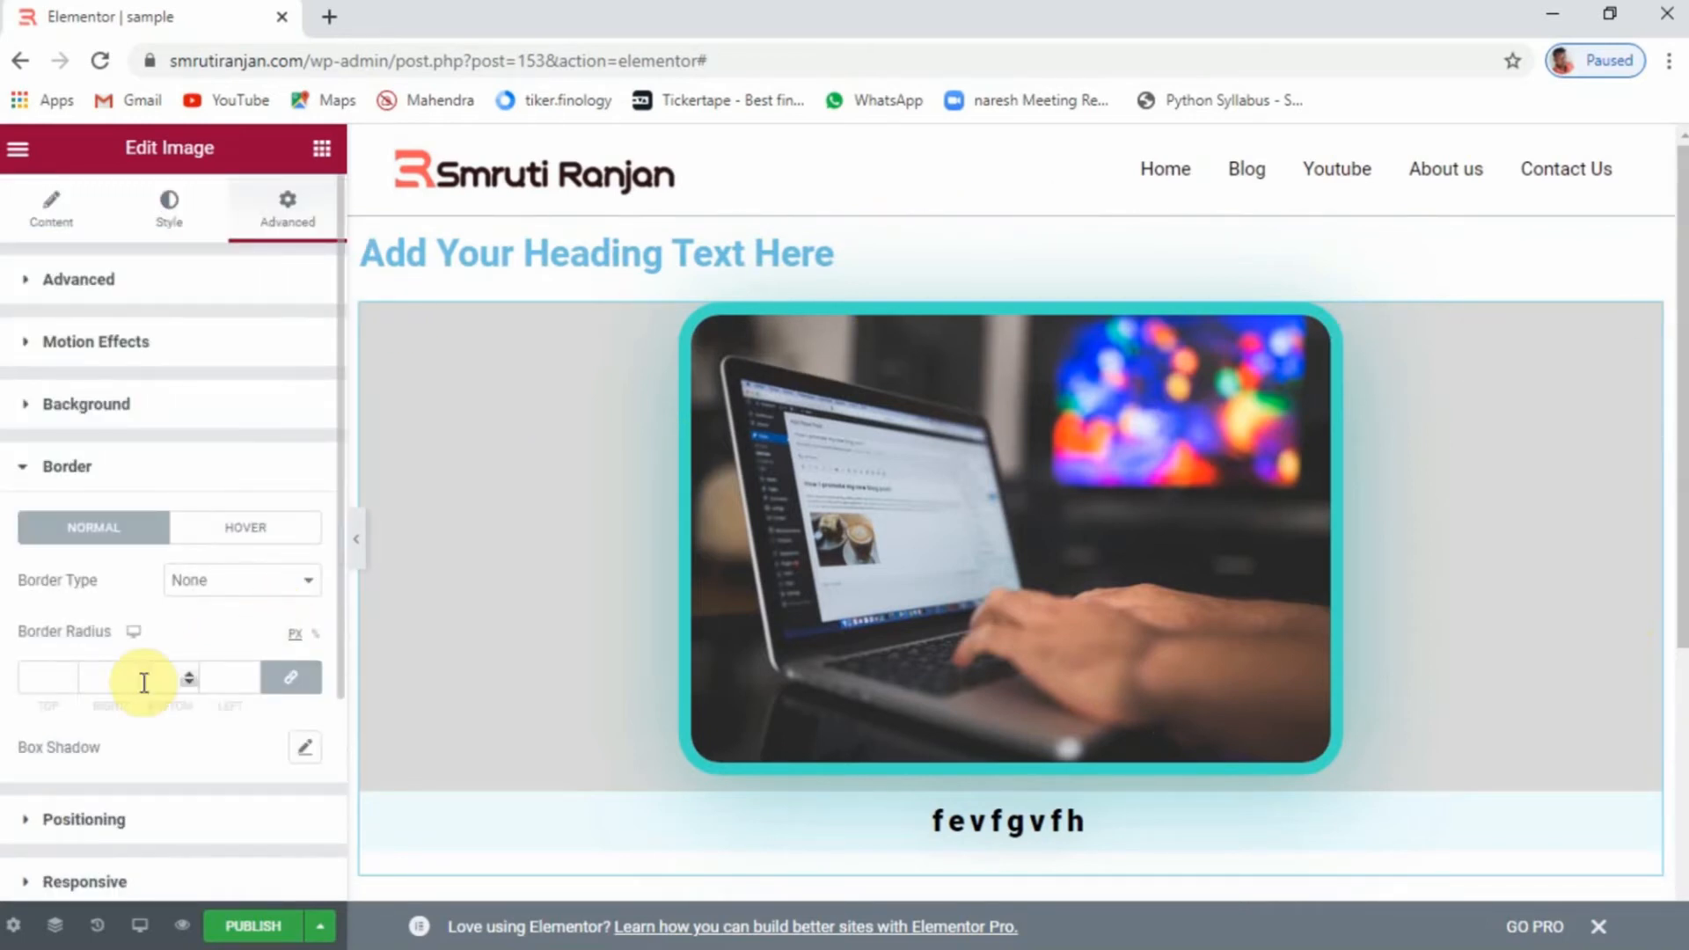
click(231, 580)
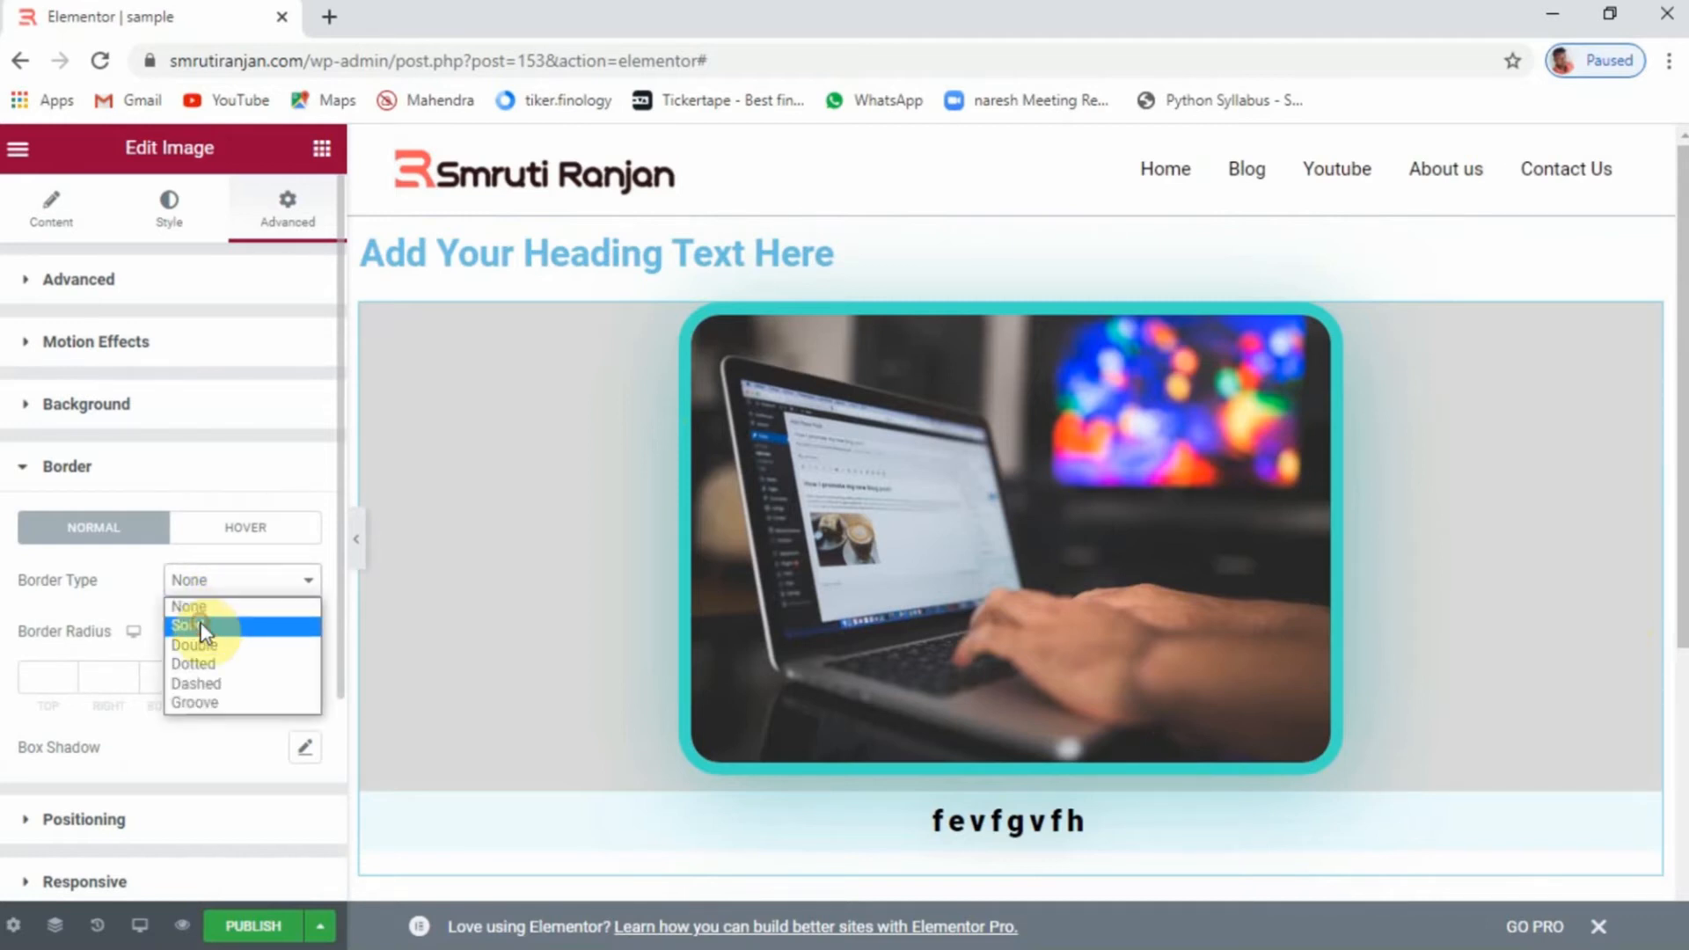
click(203, 626)
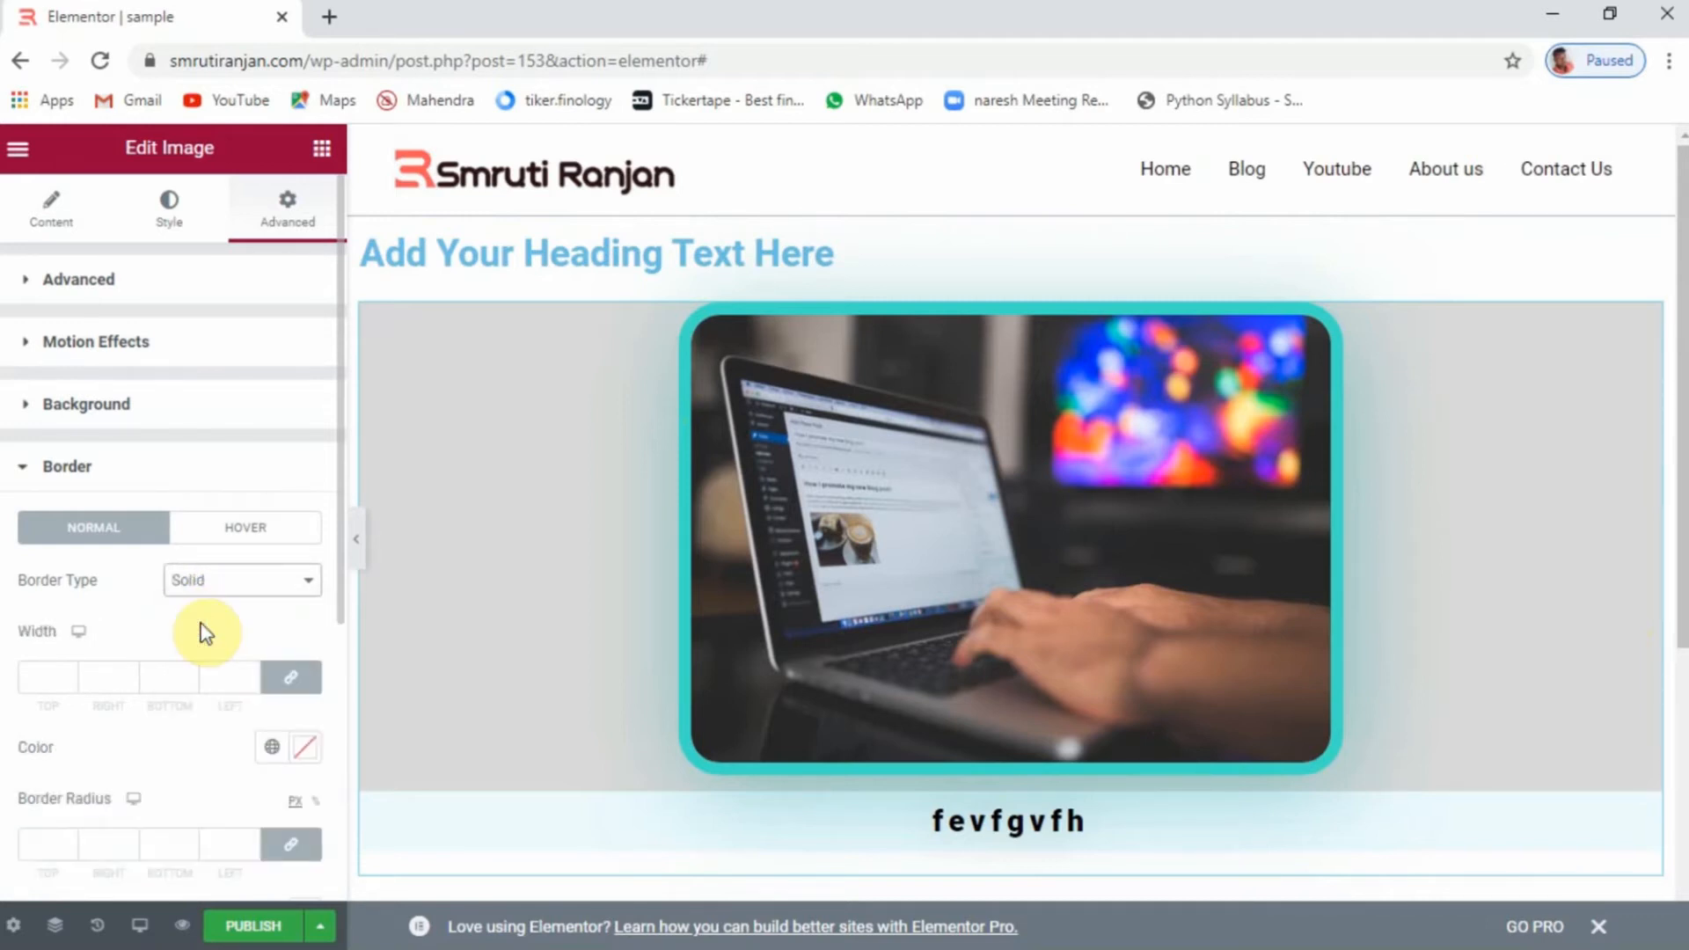
click(69, 674)
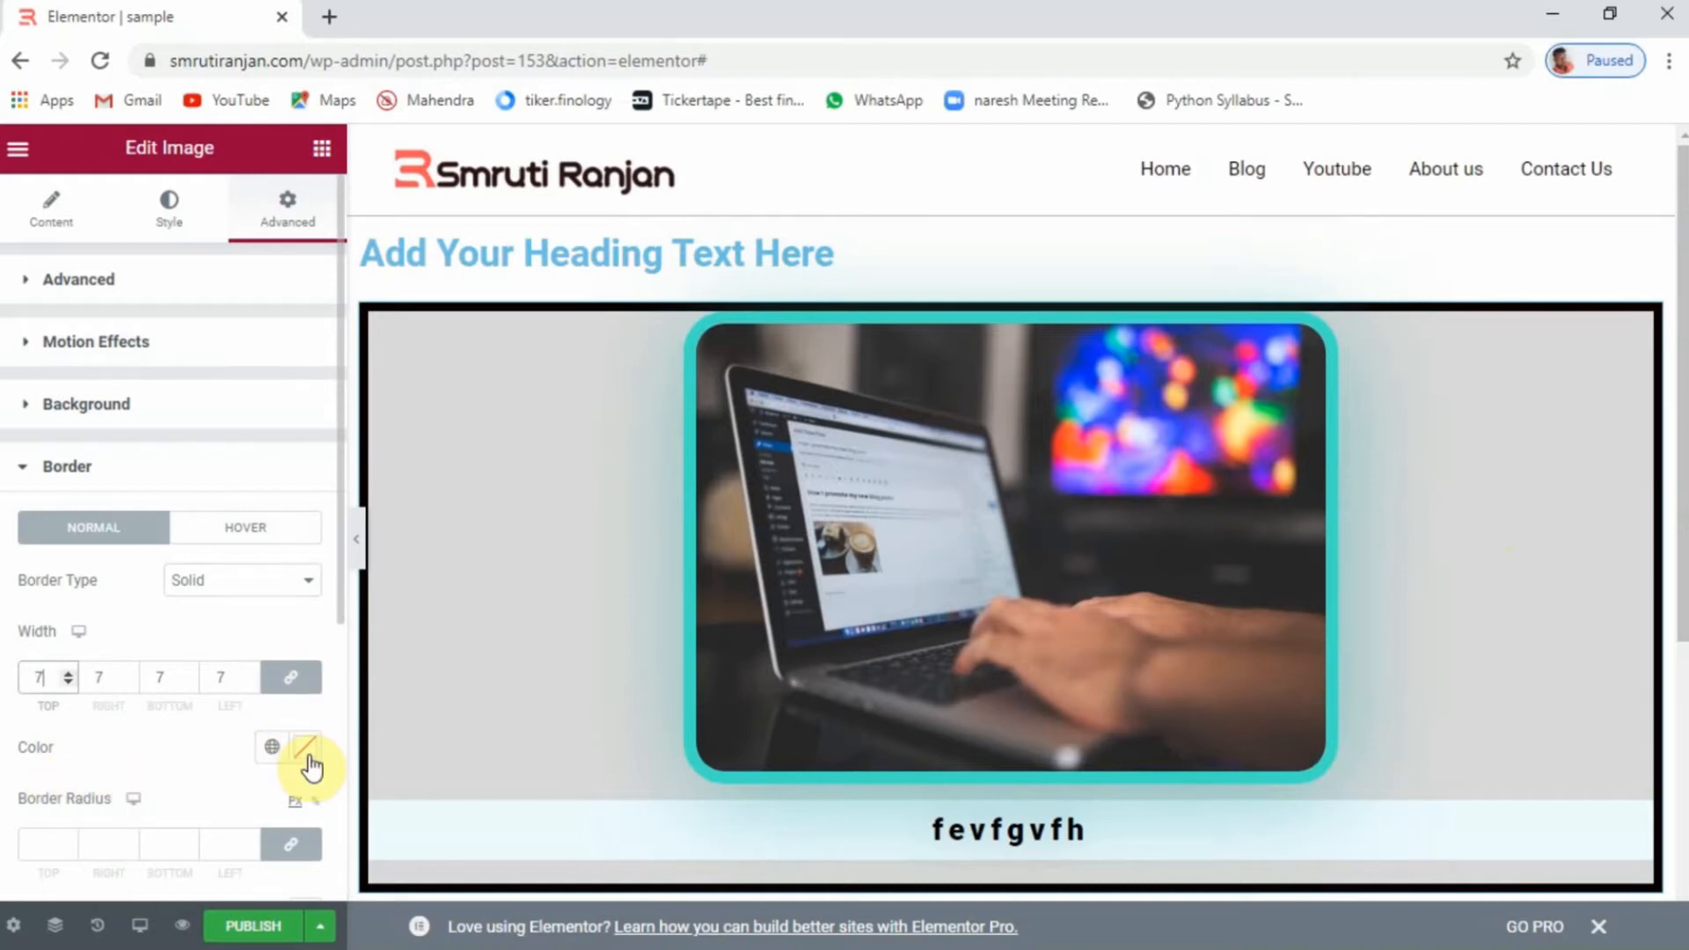
Round the widget border with a radius of 14 px on all corners and enable its default box shadow
scroll(139, 755, down, 3)
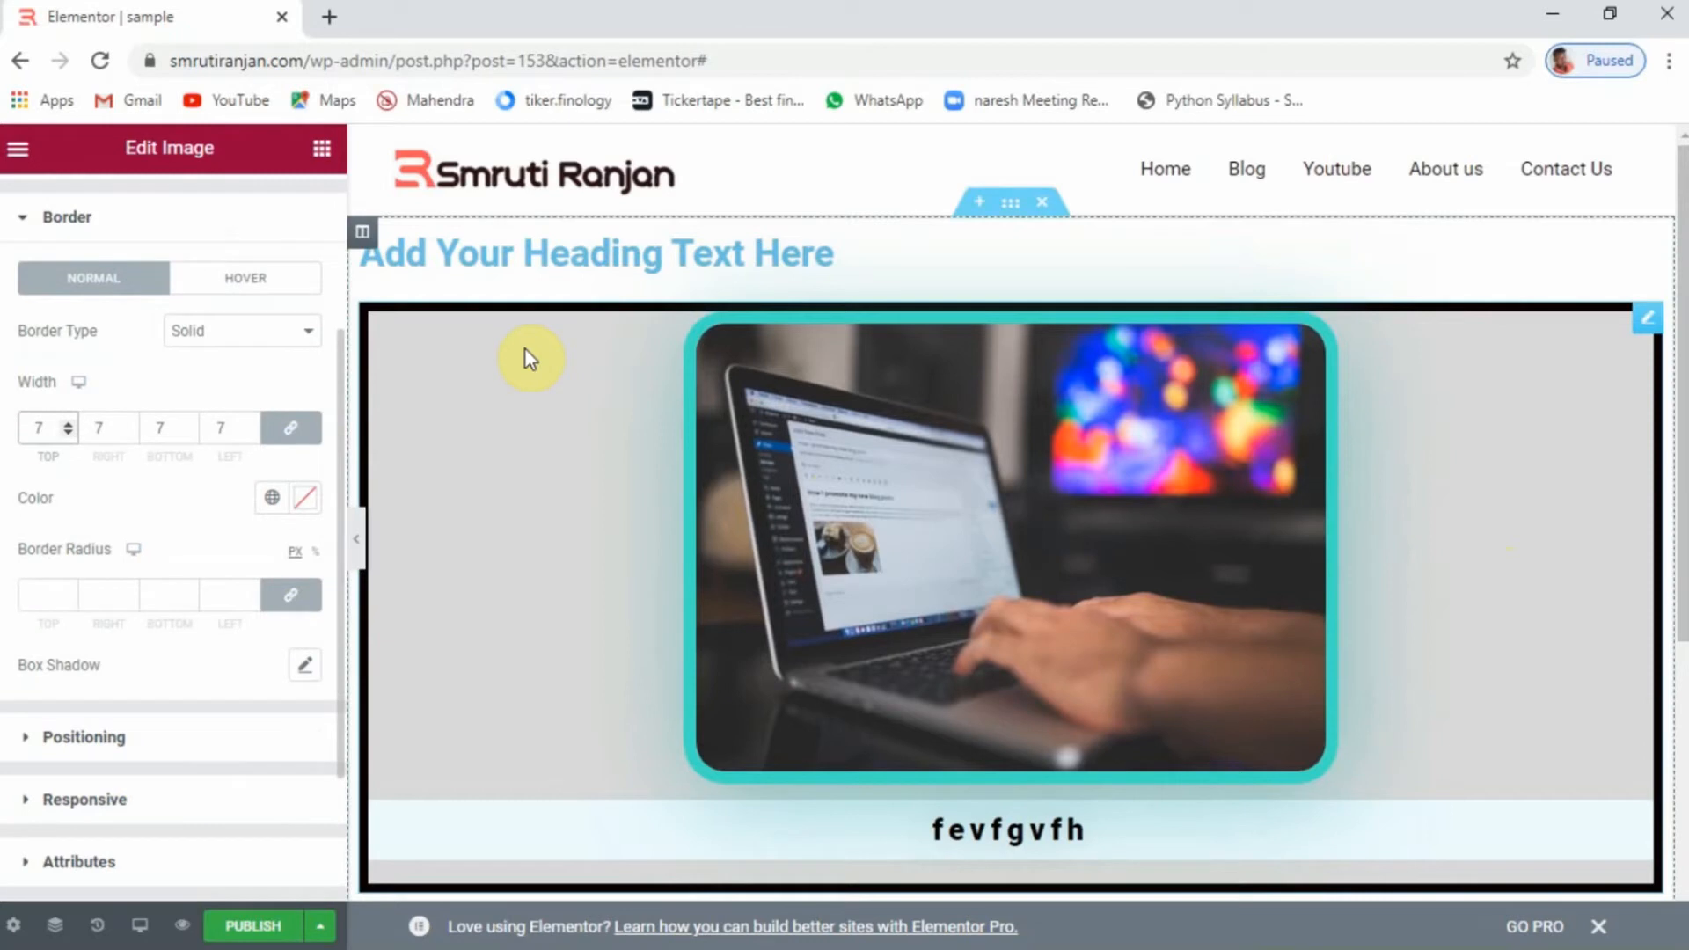
click(70, 591)
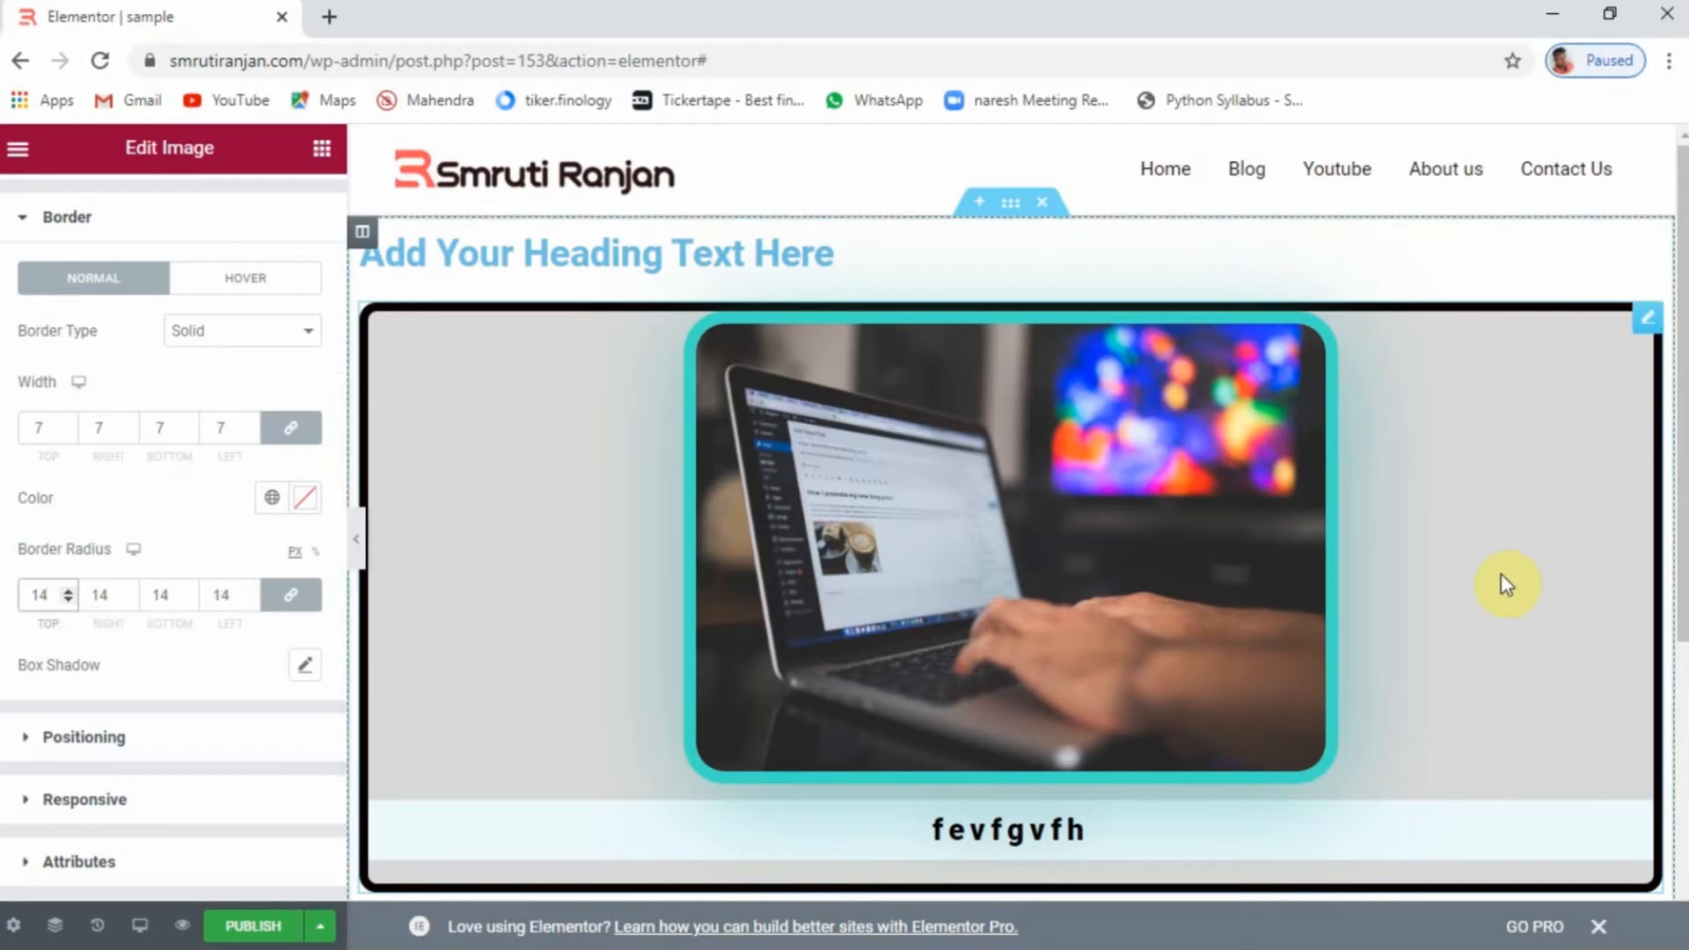
click(304, 665)
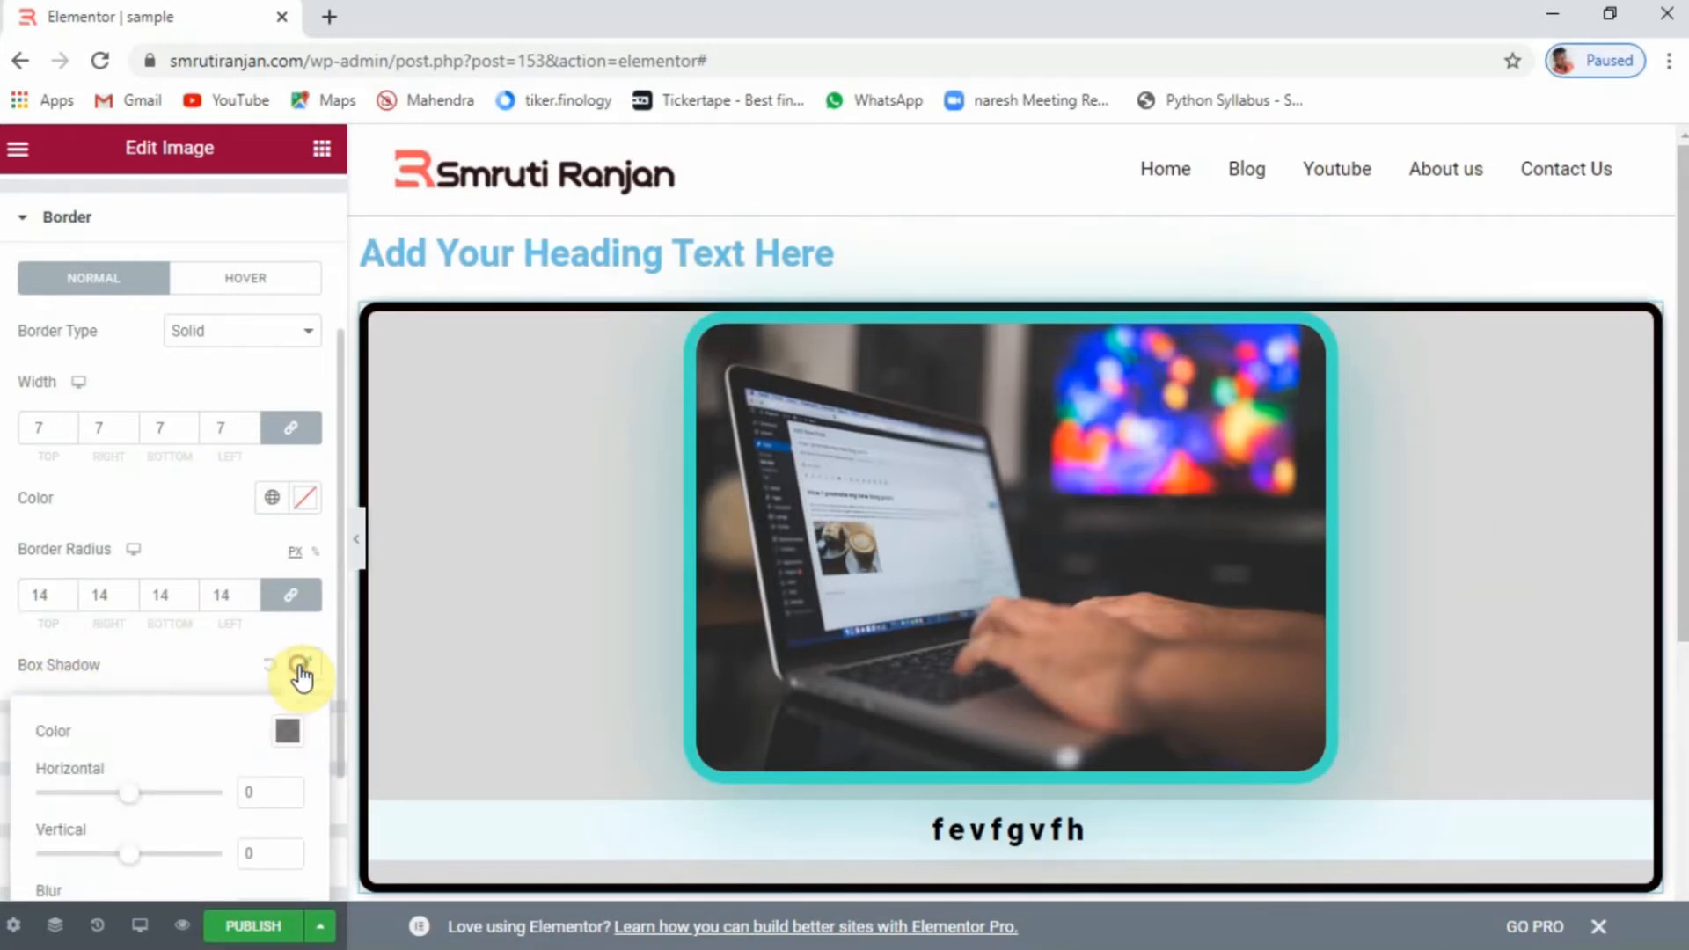
click(159, 663)
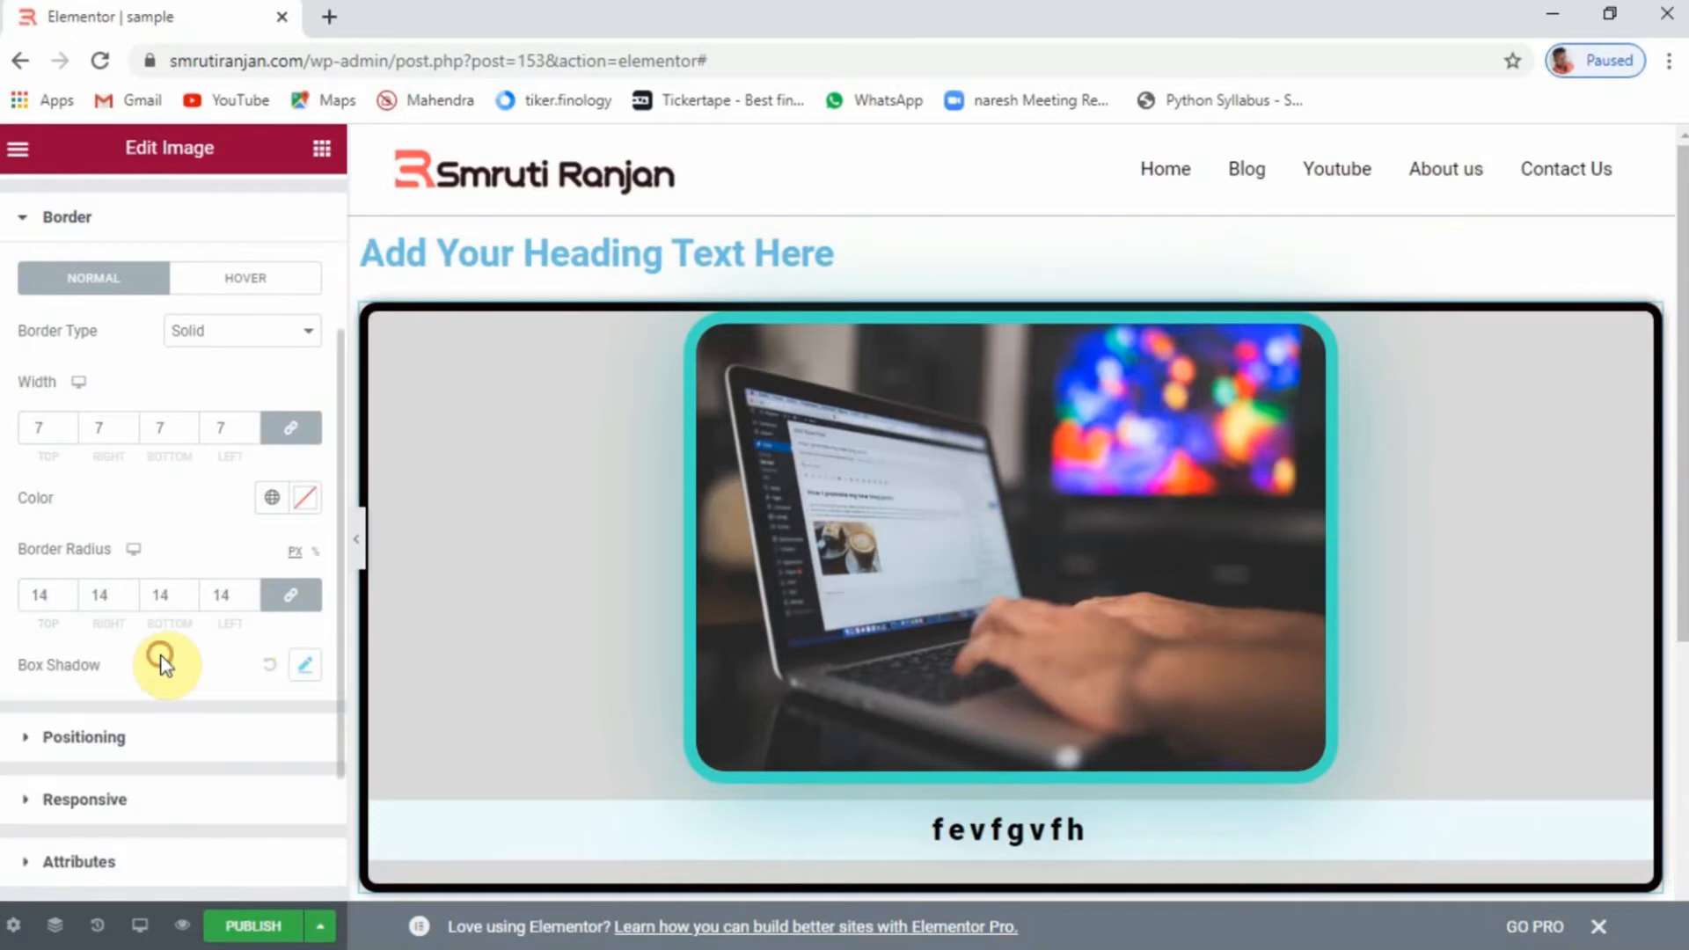
Try the Full Width (100%) and Inline (auto) width options in the image widget's positioning settings
scroll(179, 659, down, 2)
click(102, 542)
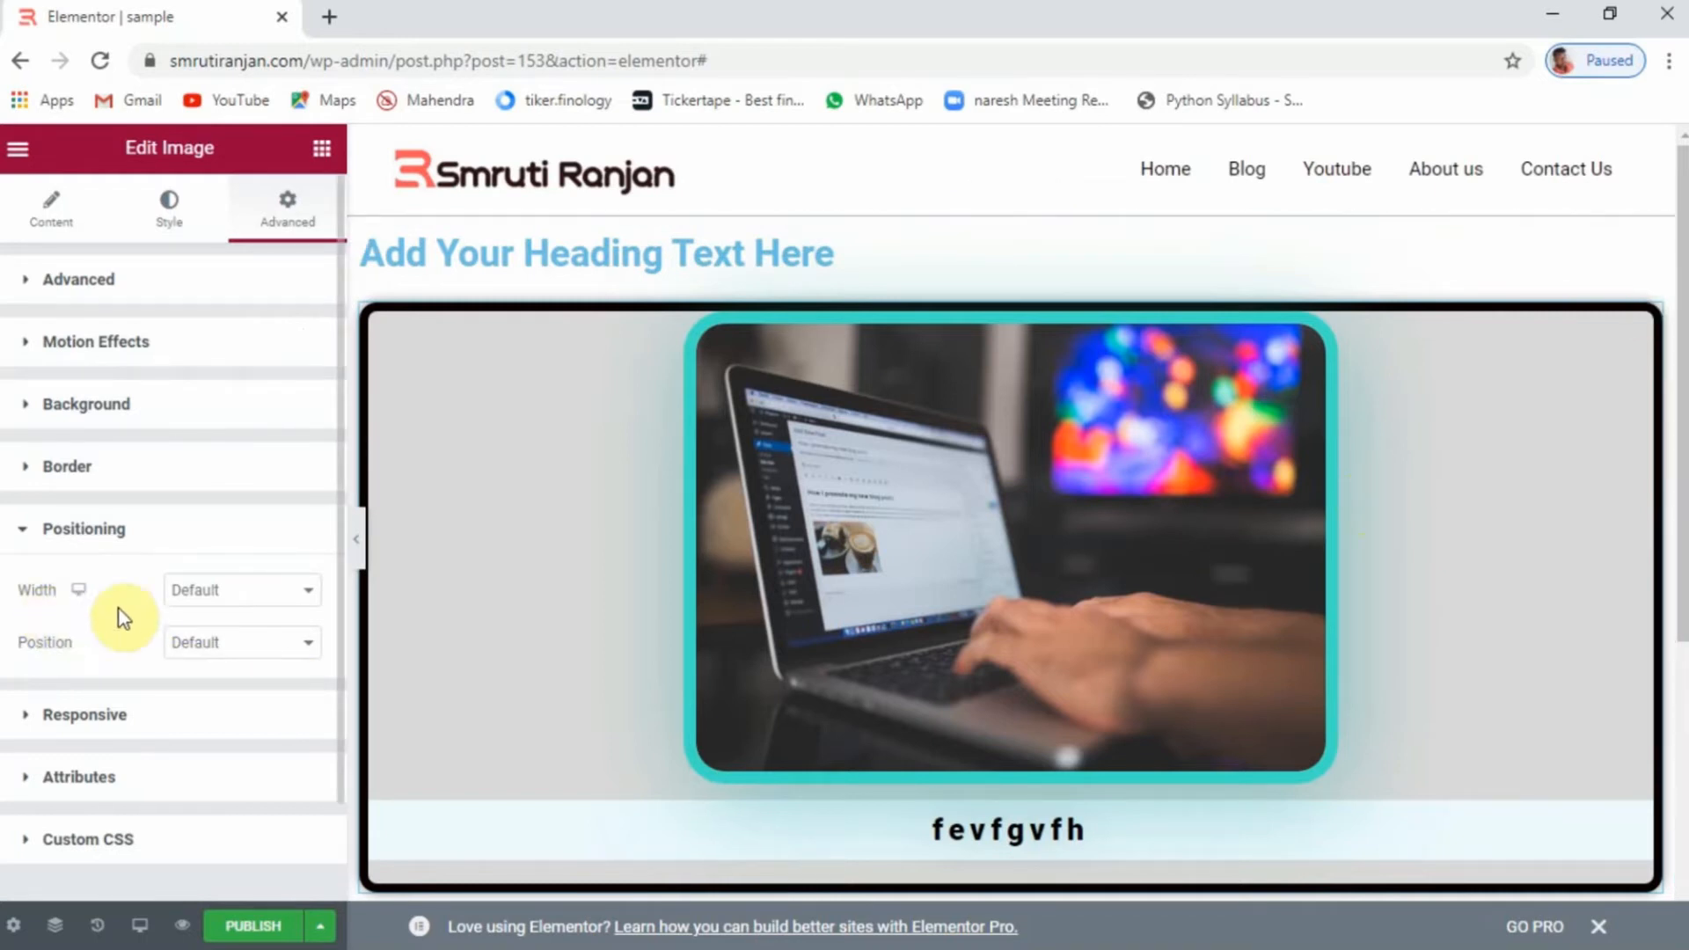
click(237, 594)
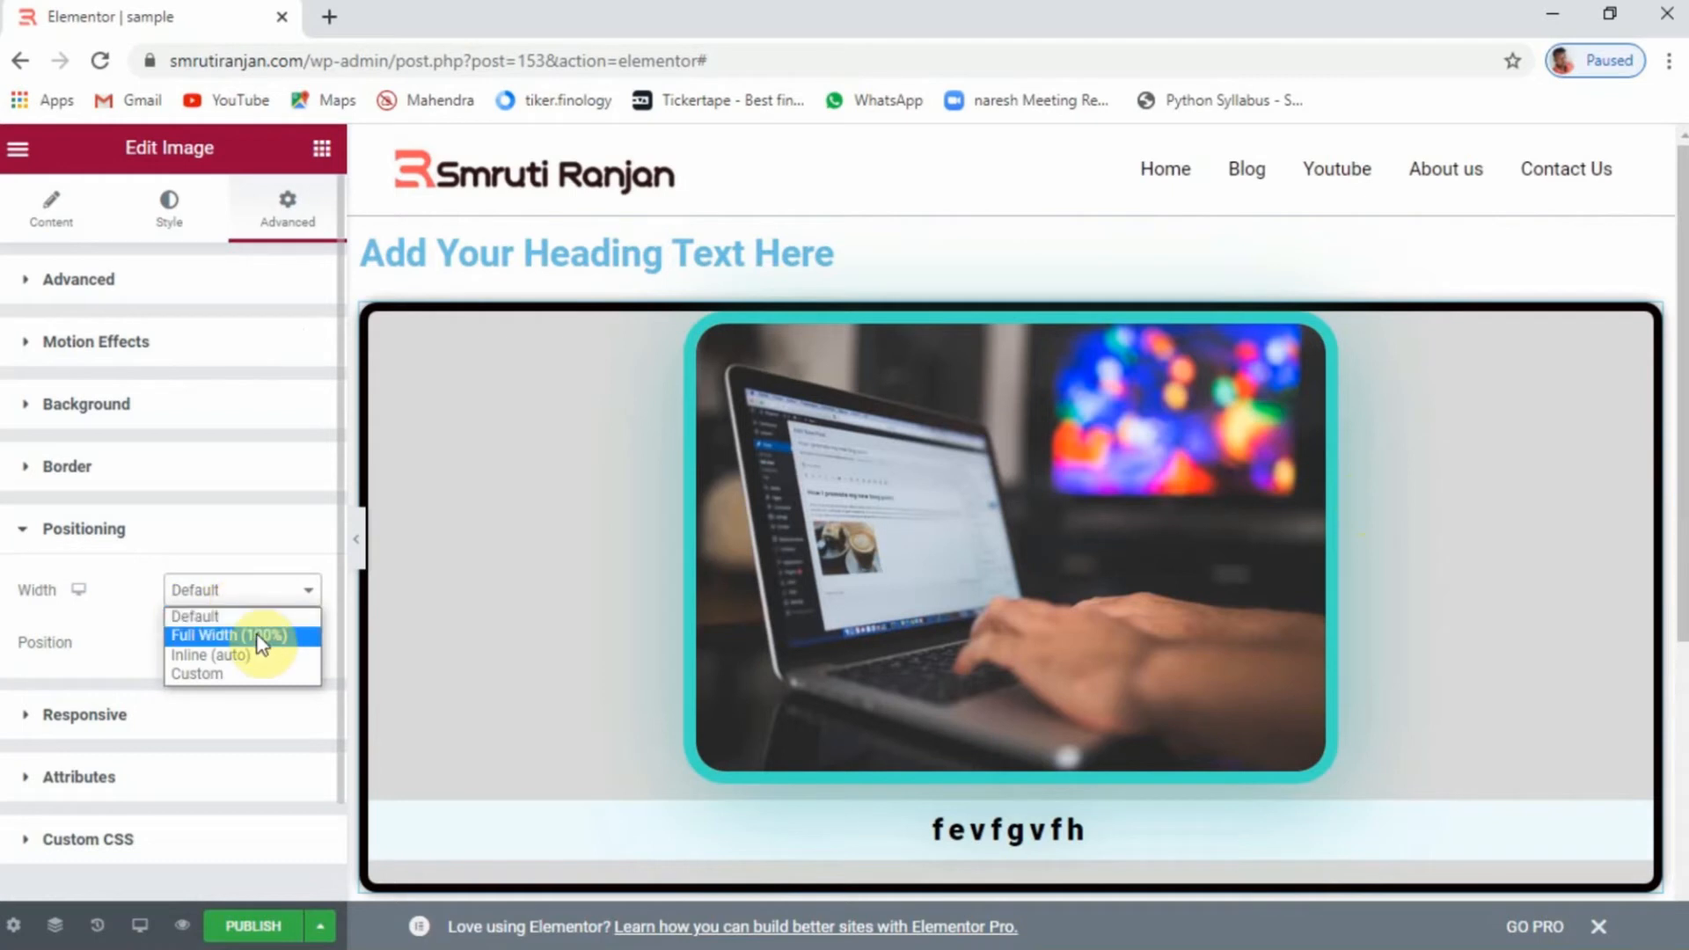
click(258, 636)
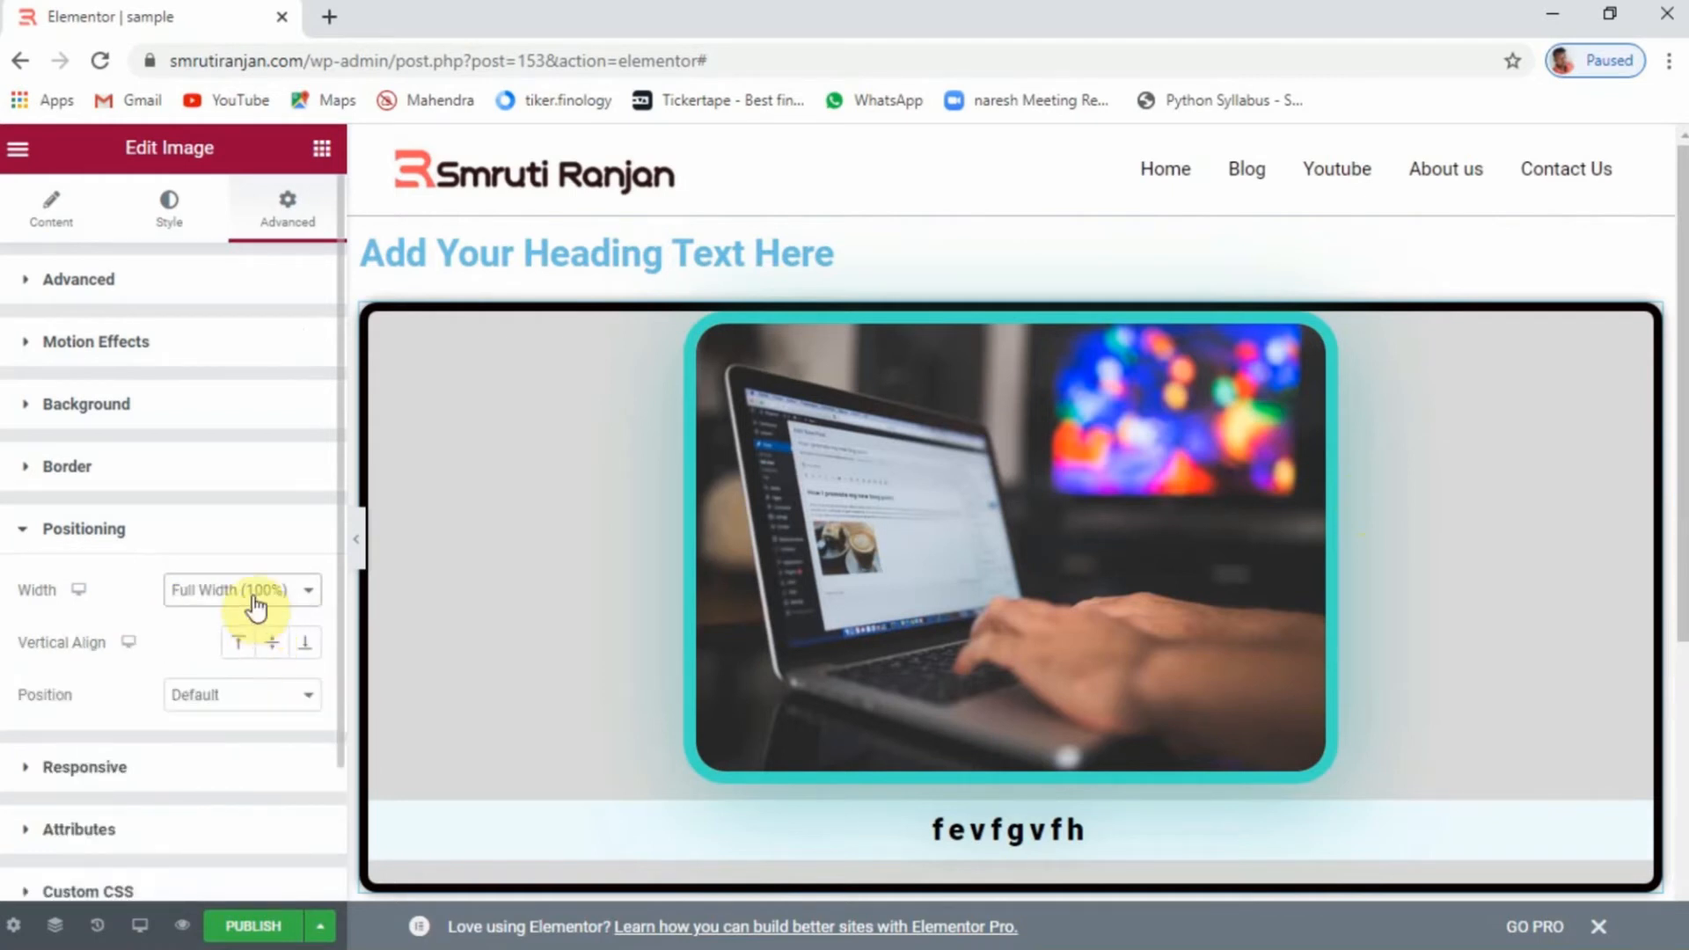
click(254, 591)
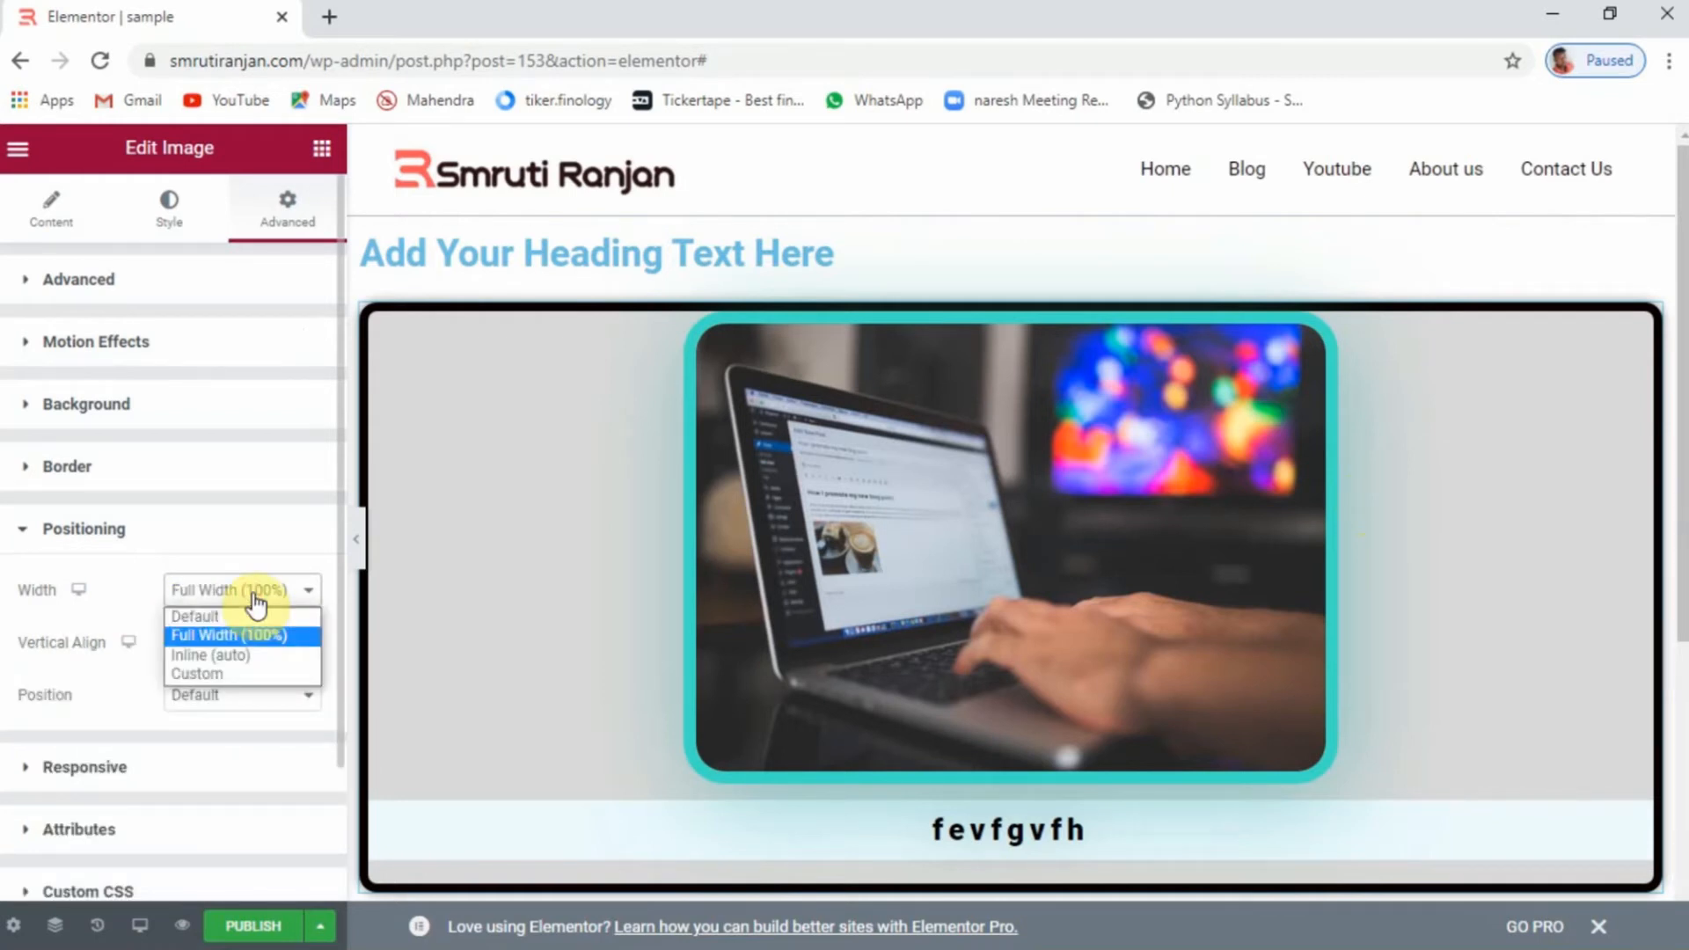
click(236, 662)
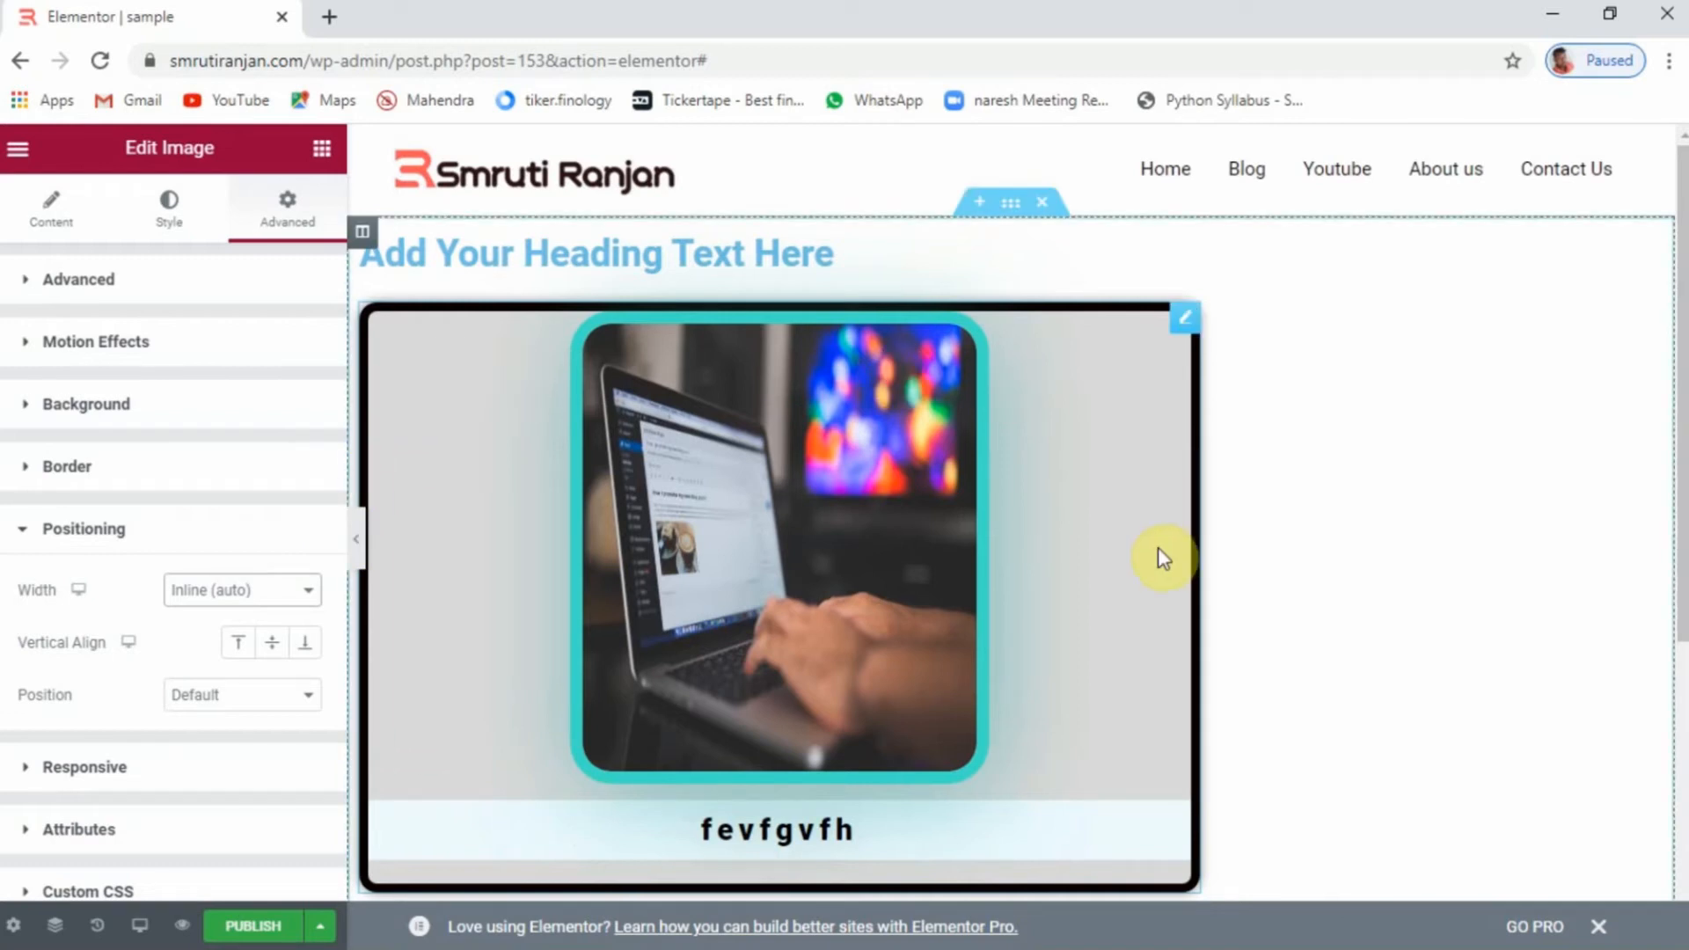
Switch the image widget to a custom width and set it to 657 px
click(275, 586)
click(207, 689)
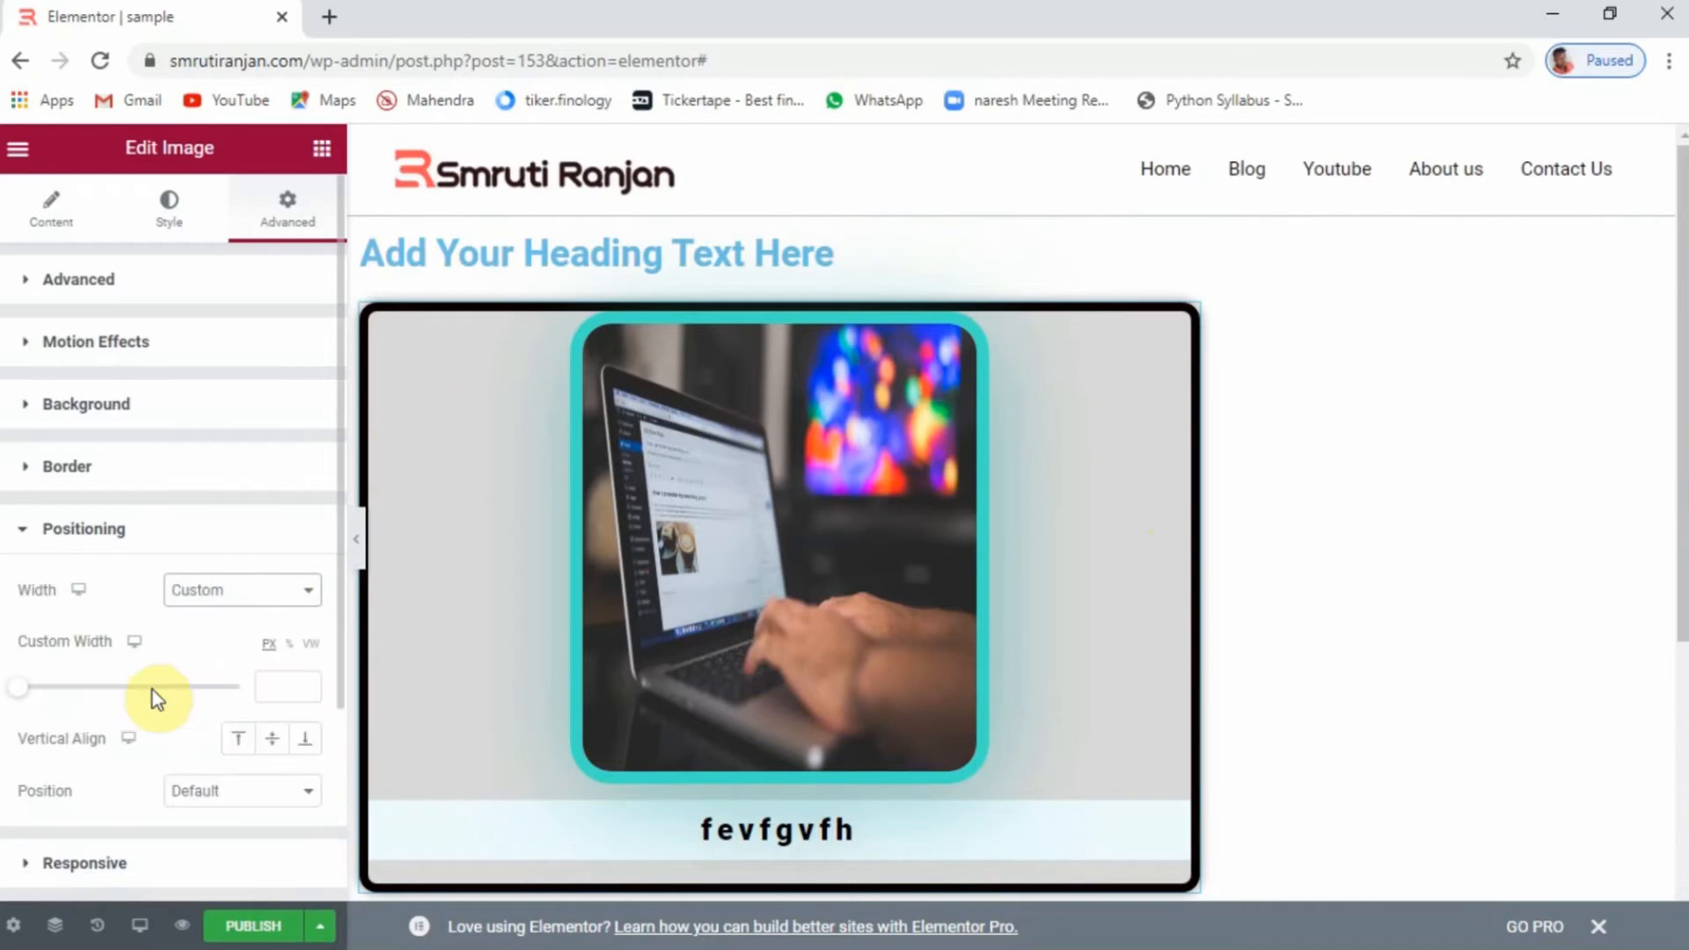
drag(21, 688, 168, 720)
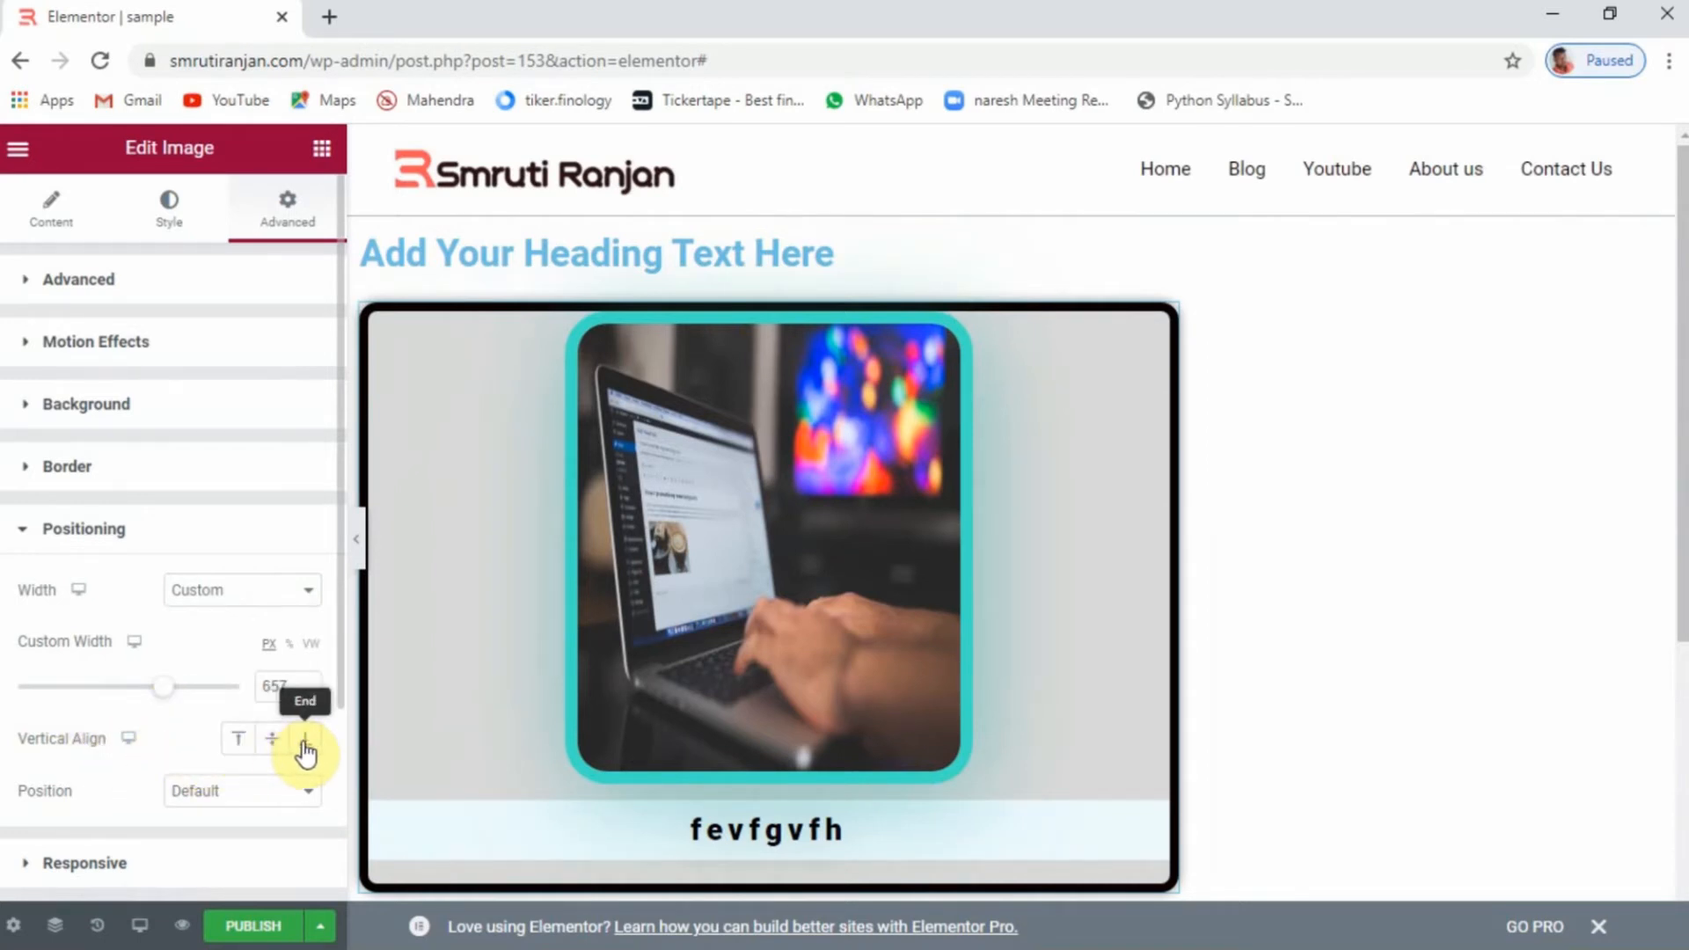
Set the image widget's position to Absolute and move it freely to the middle of the page, just under the heading
scroll(117, 750, down, 1)
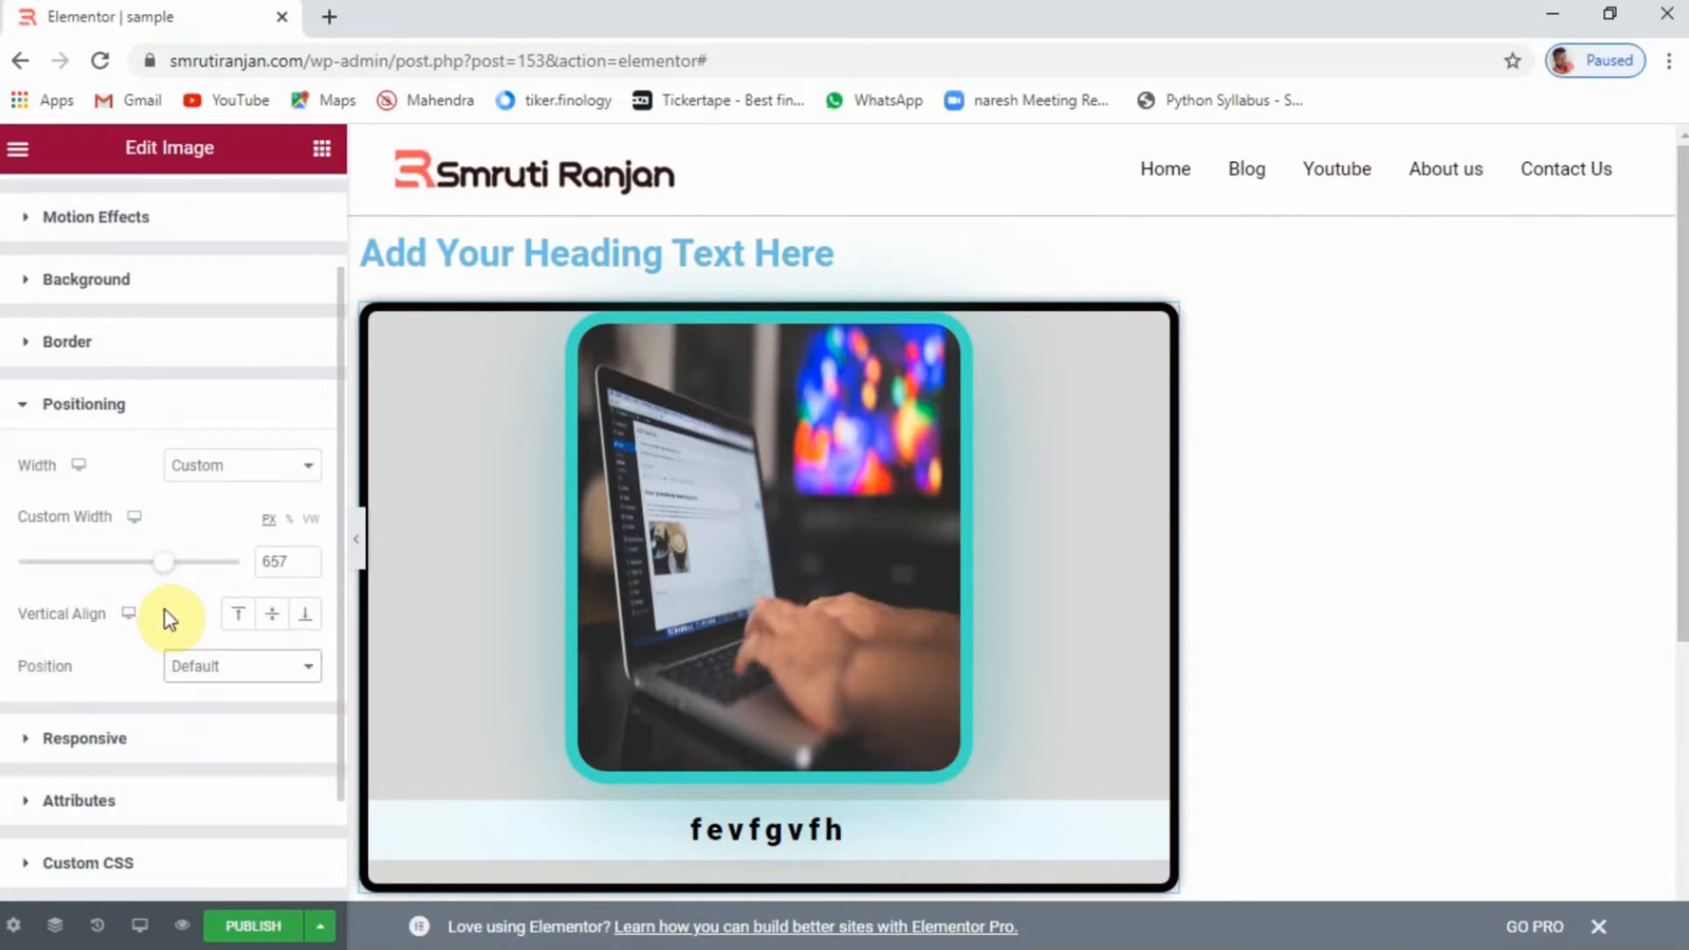
click(262, 676)
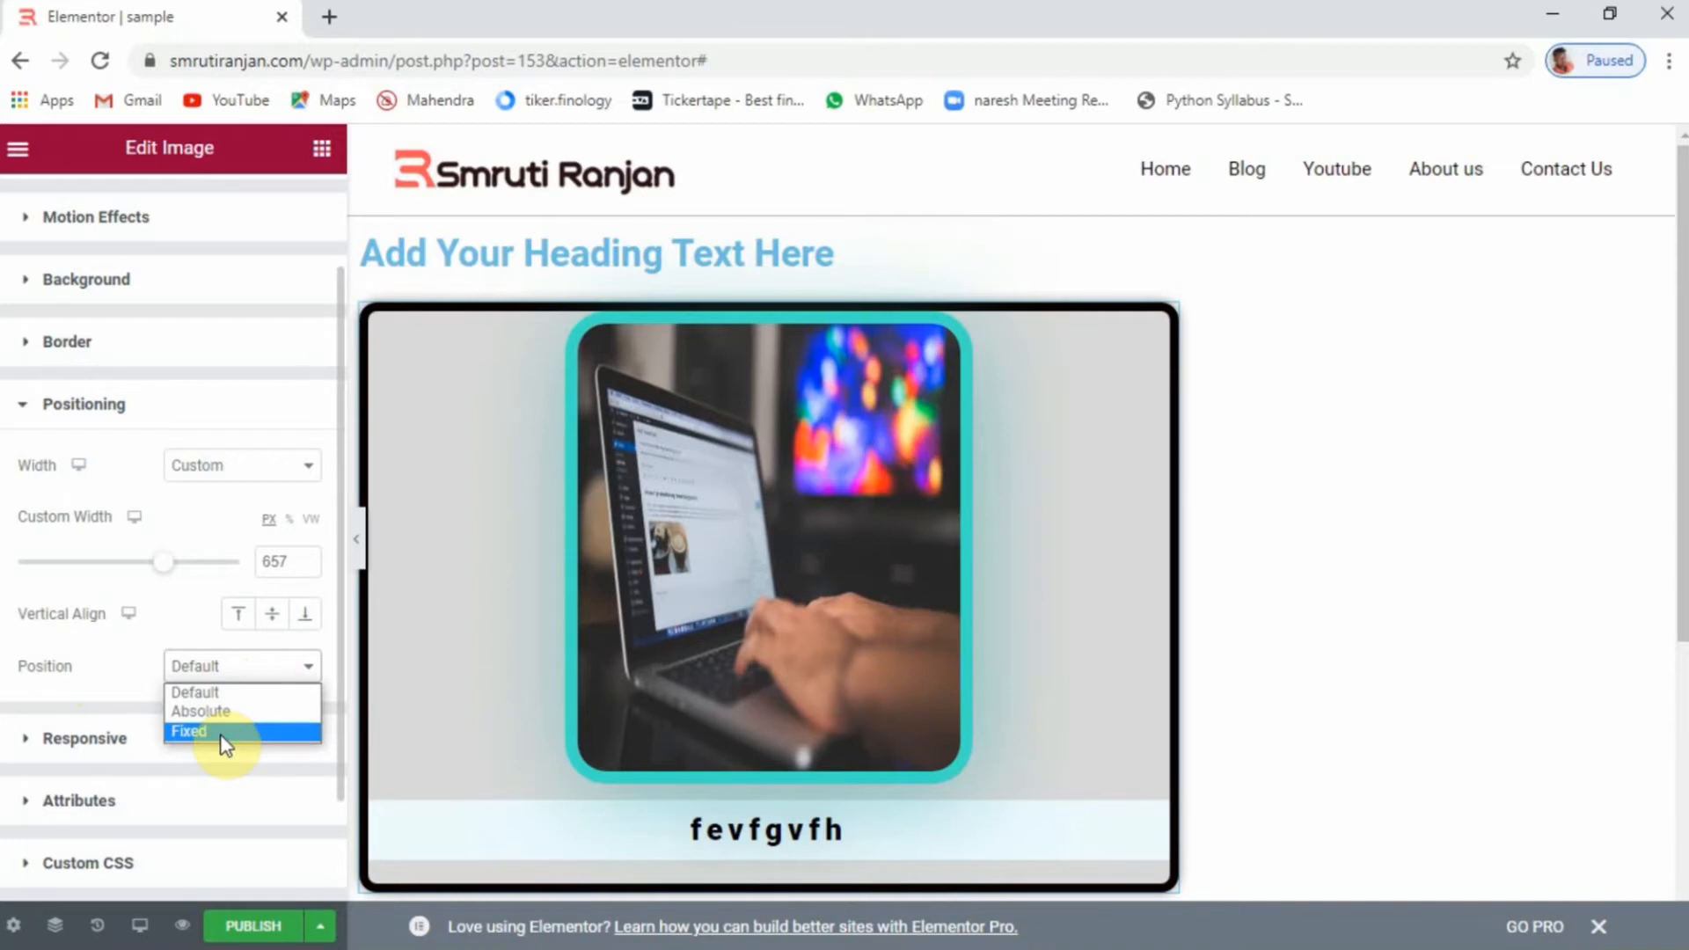
click(123, 672)
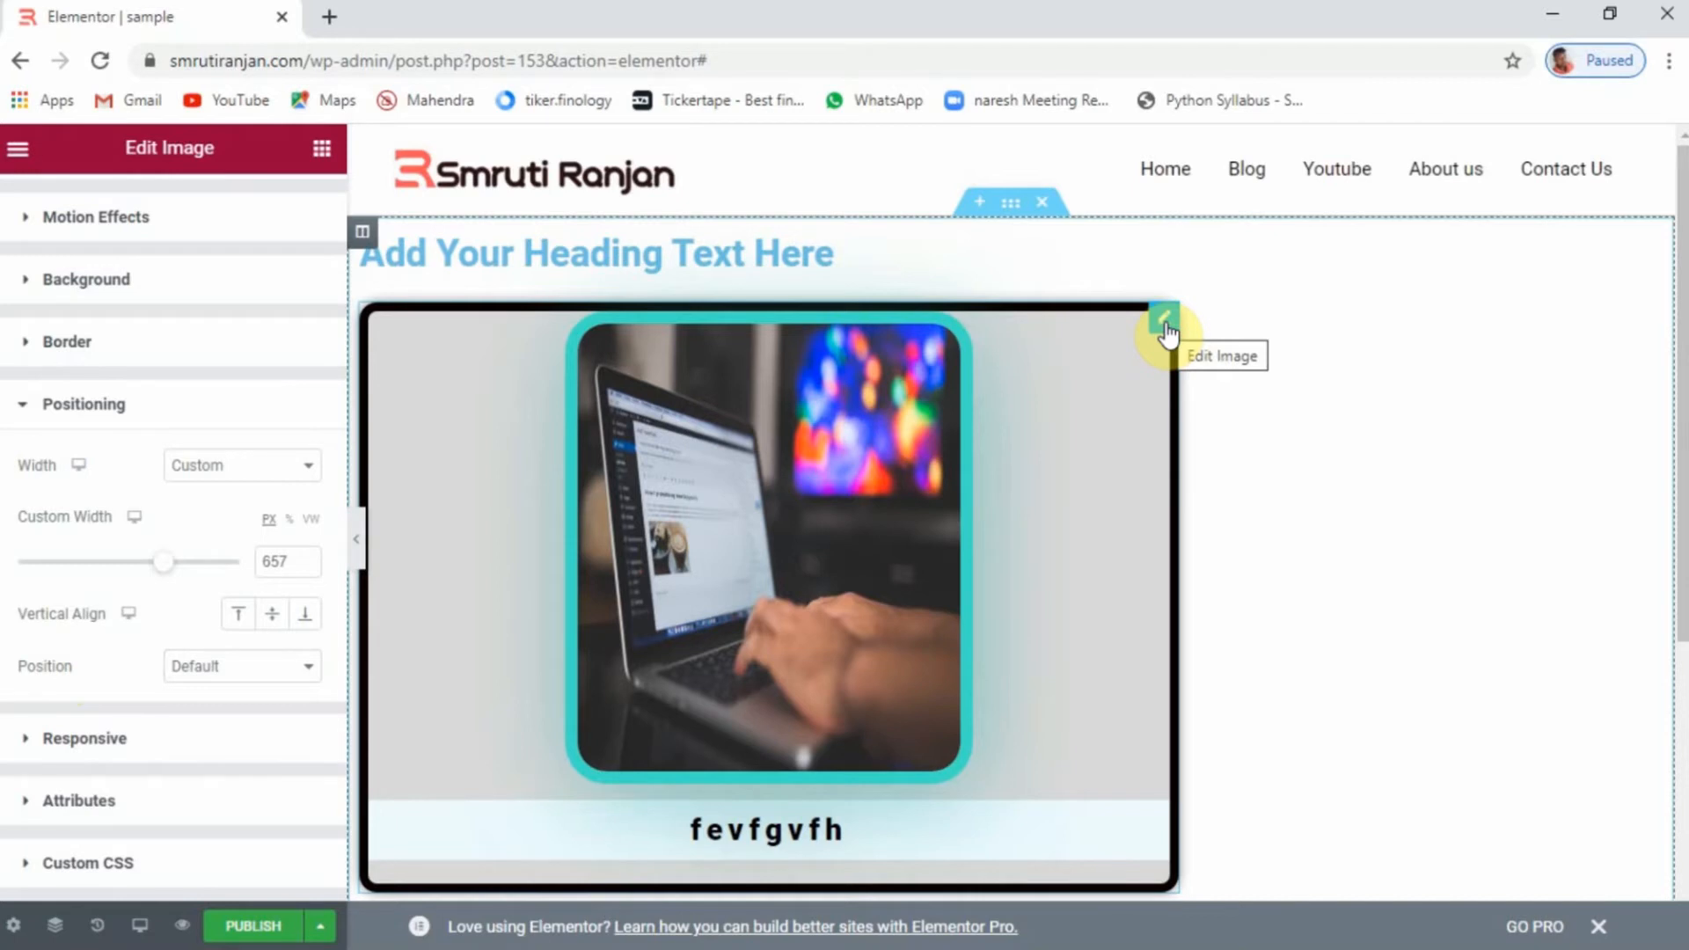
click(262, 671)
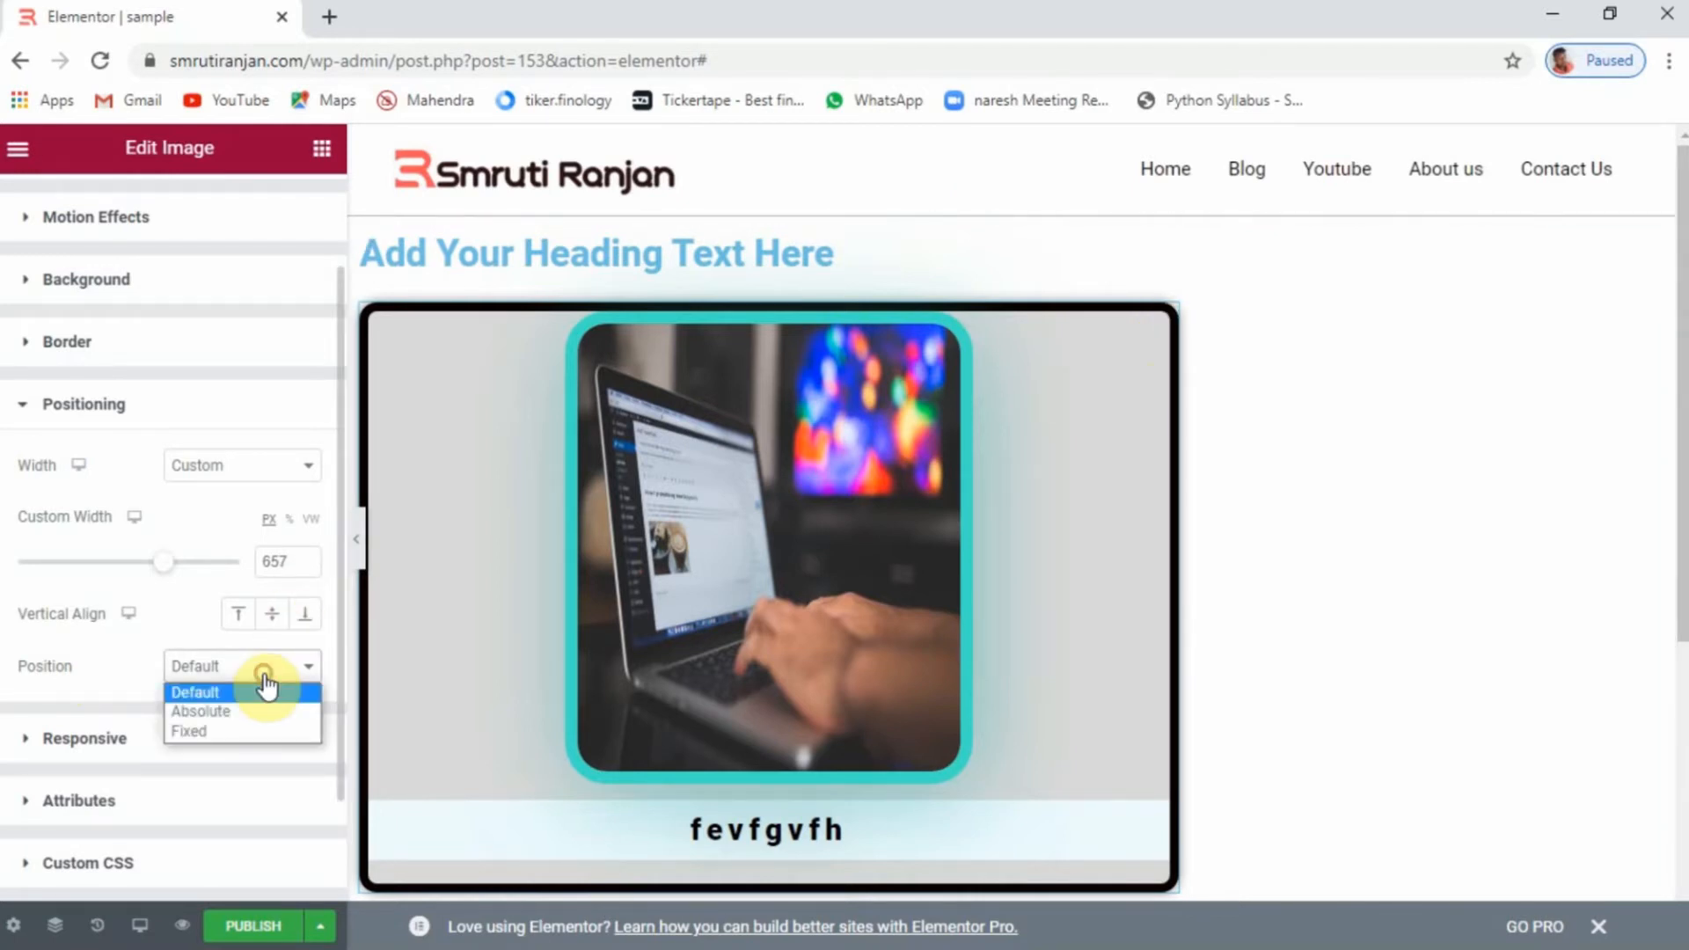
click(237, 713)
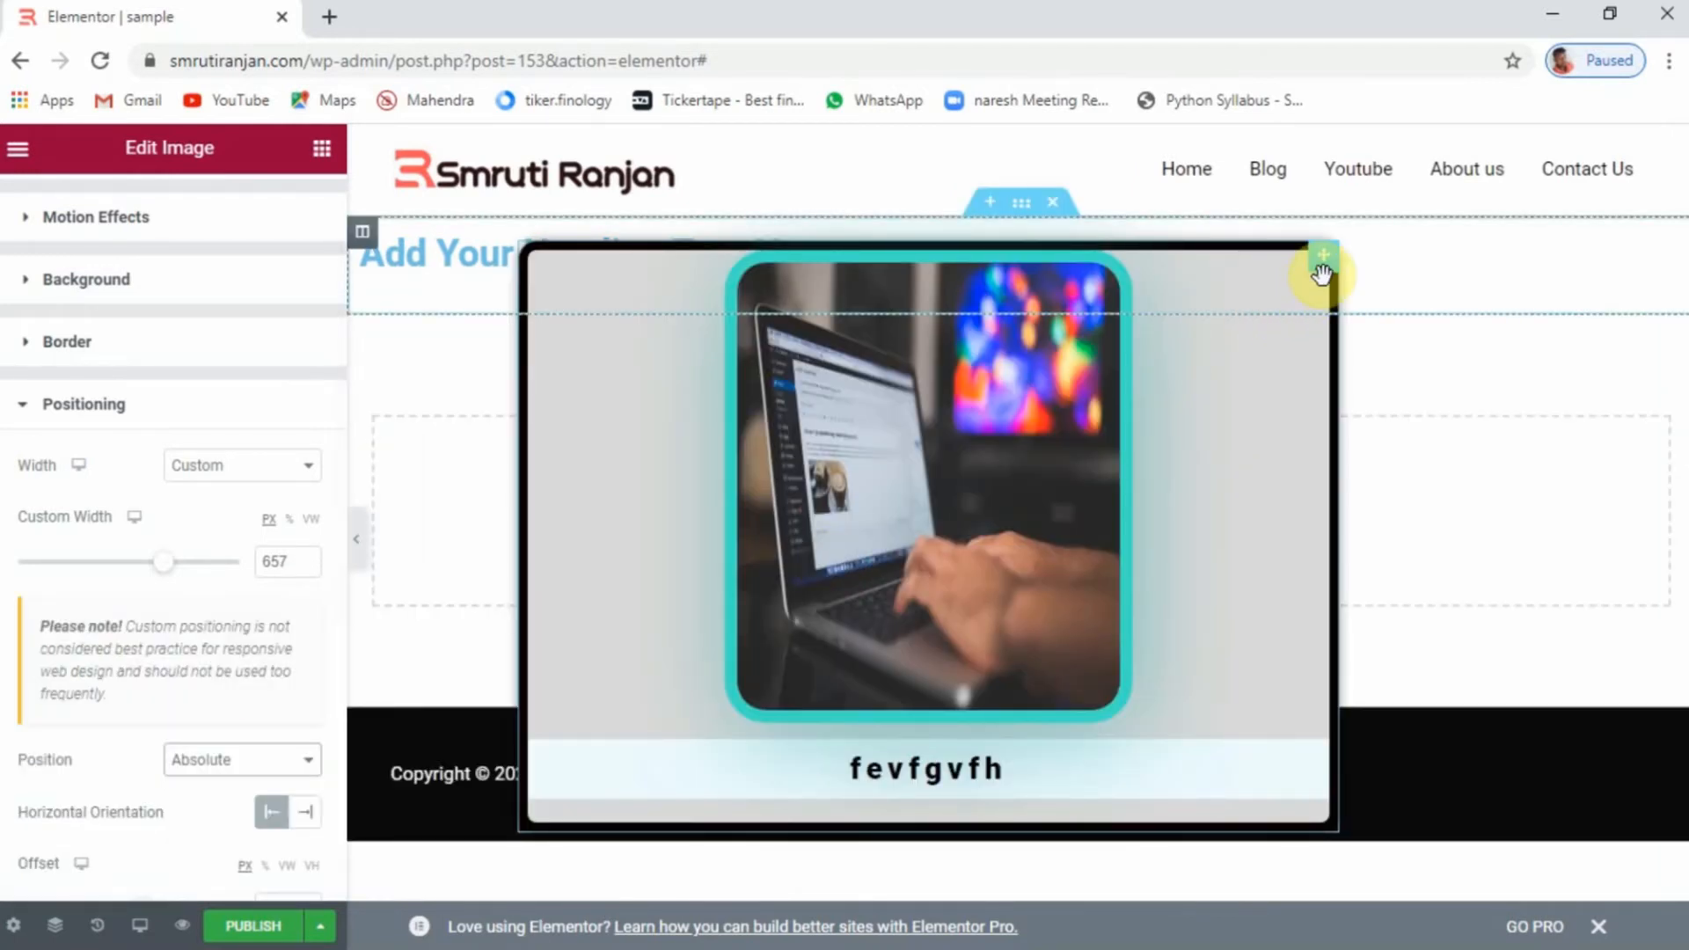
drag(1322, 275, 1300, 306)
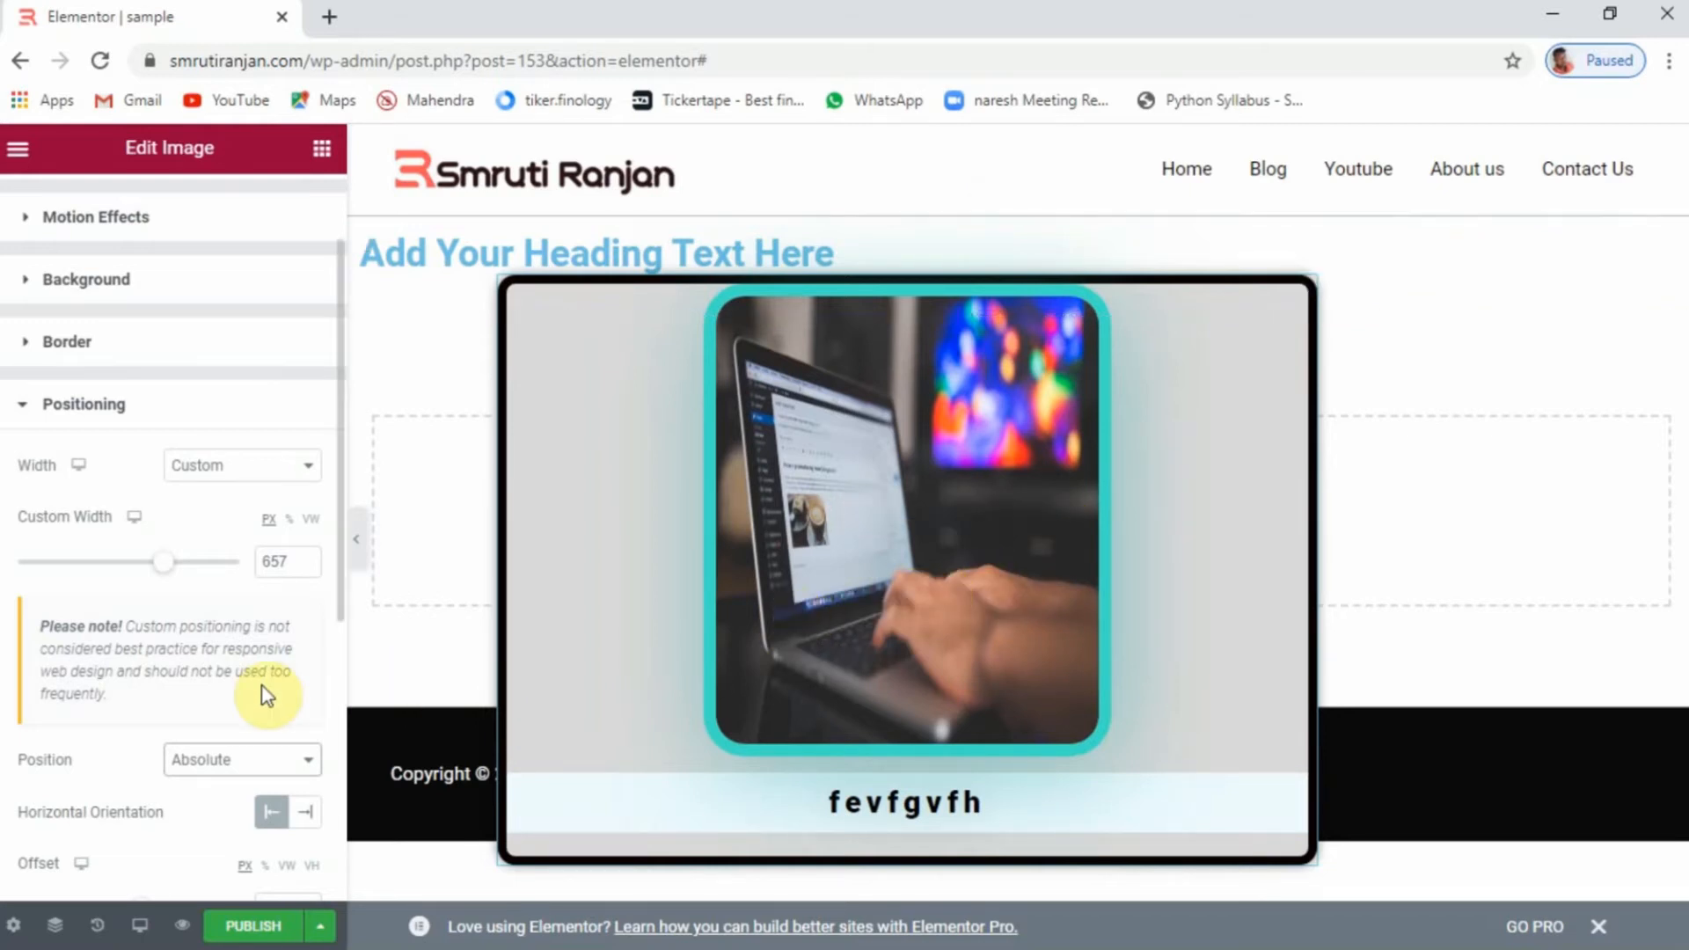
Try the Fixed position for the image widget, and set its position back to Default
scroll(264, 690, down, 2)
scroll(264, 695, down, 2)
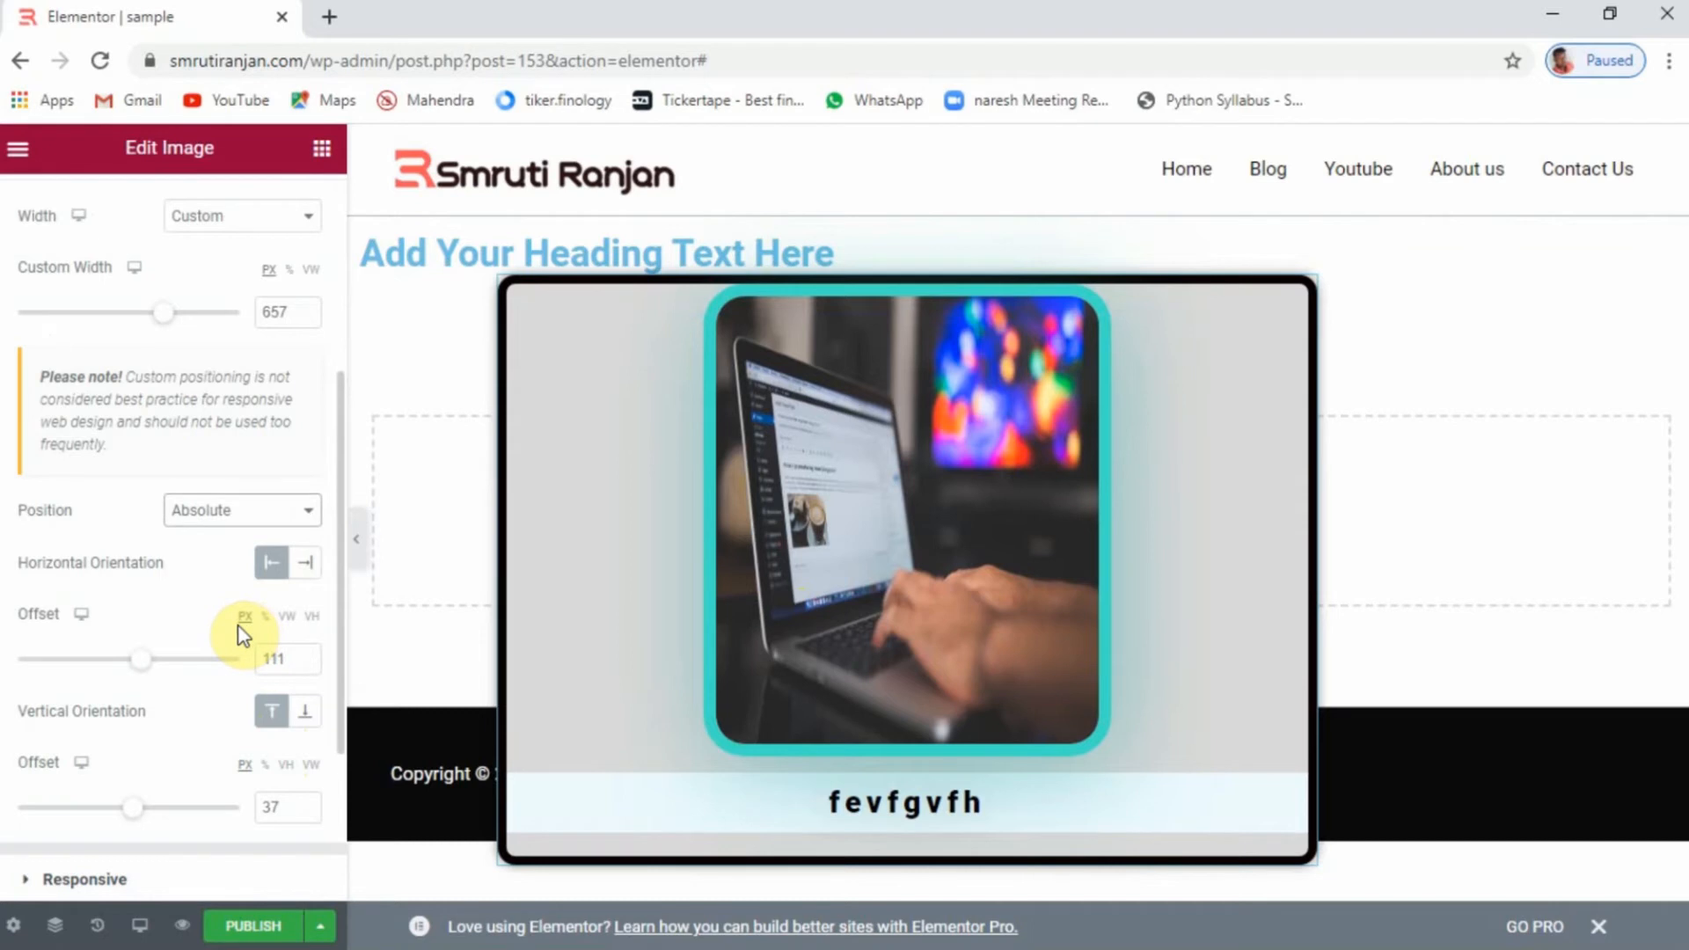
click(251, 513)
click(227, 580)
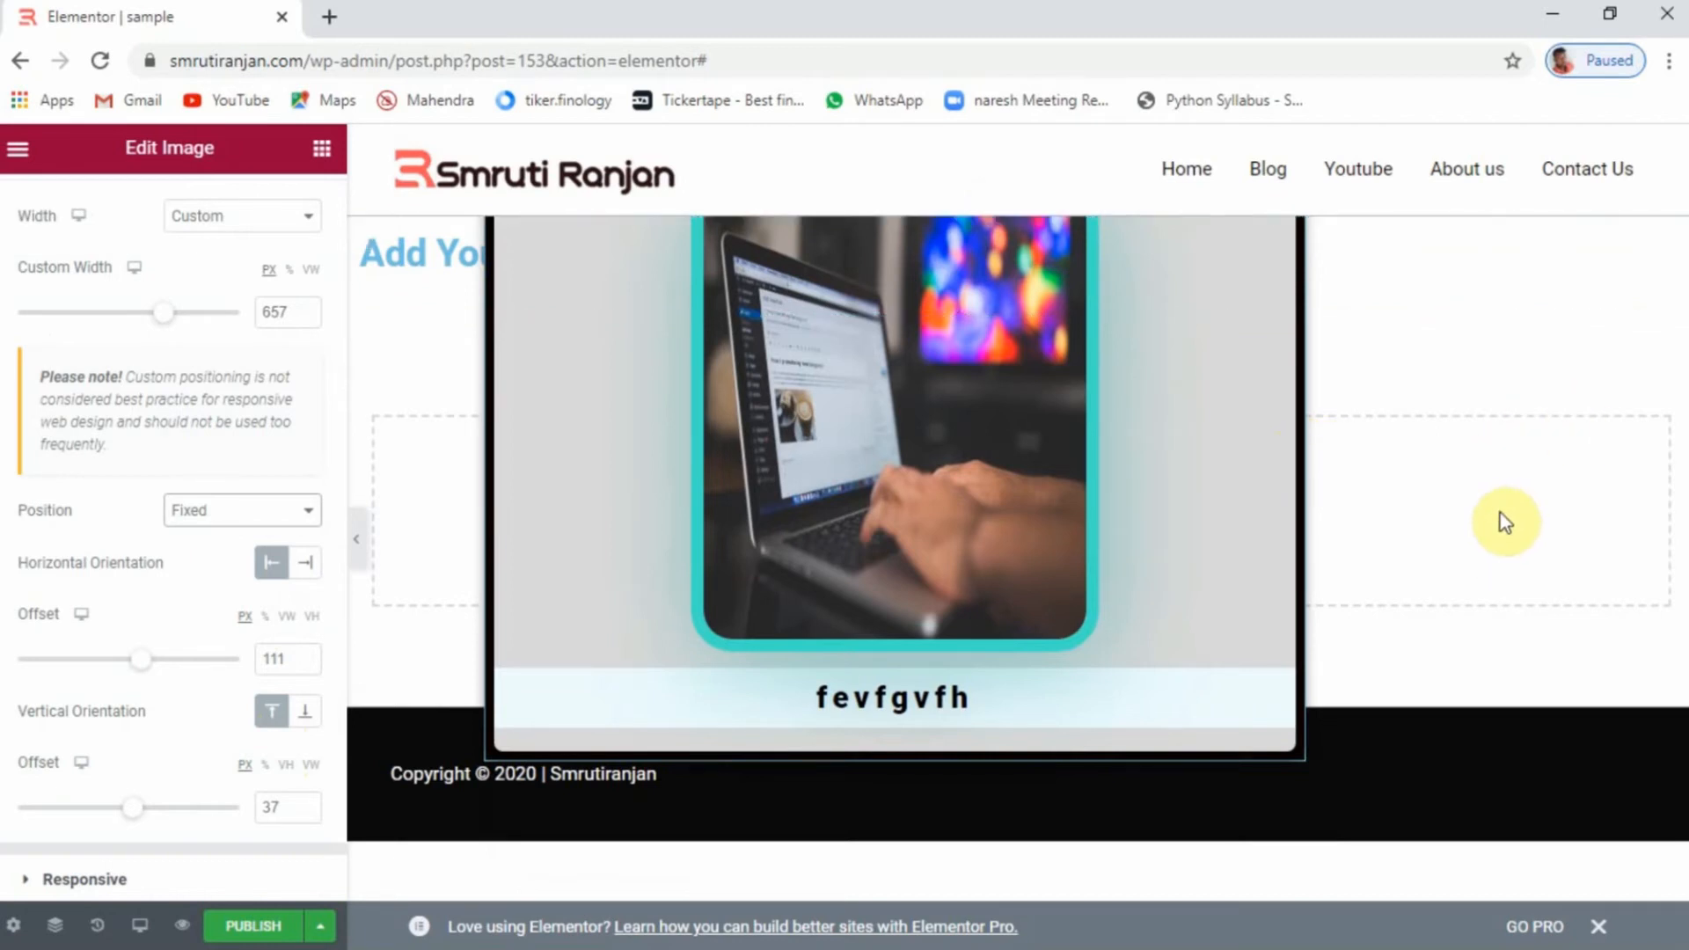
click(240, 512)
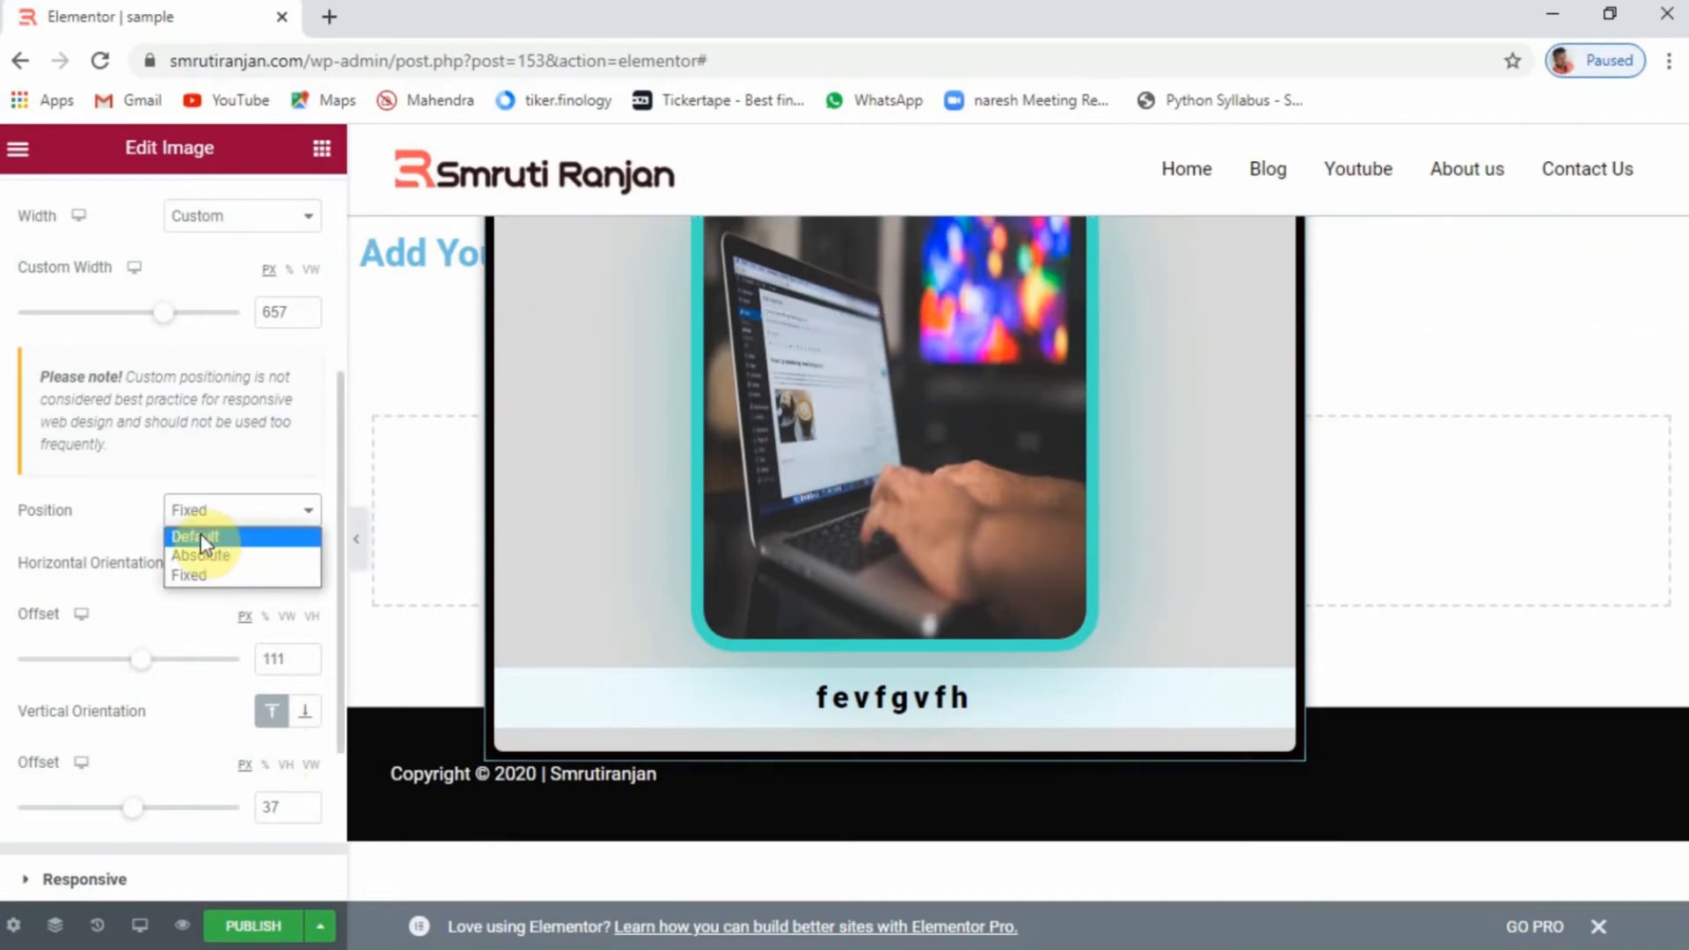
click(201, 539)
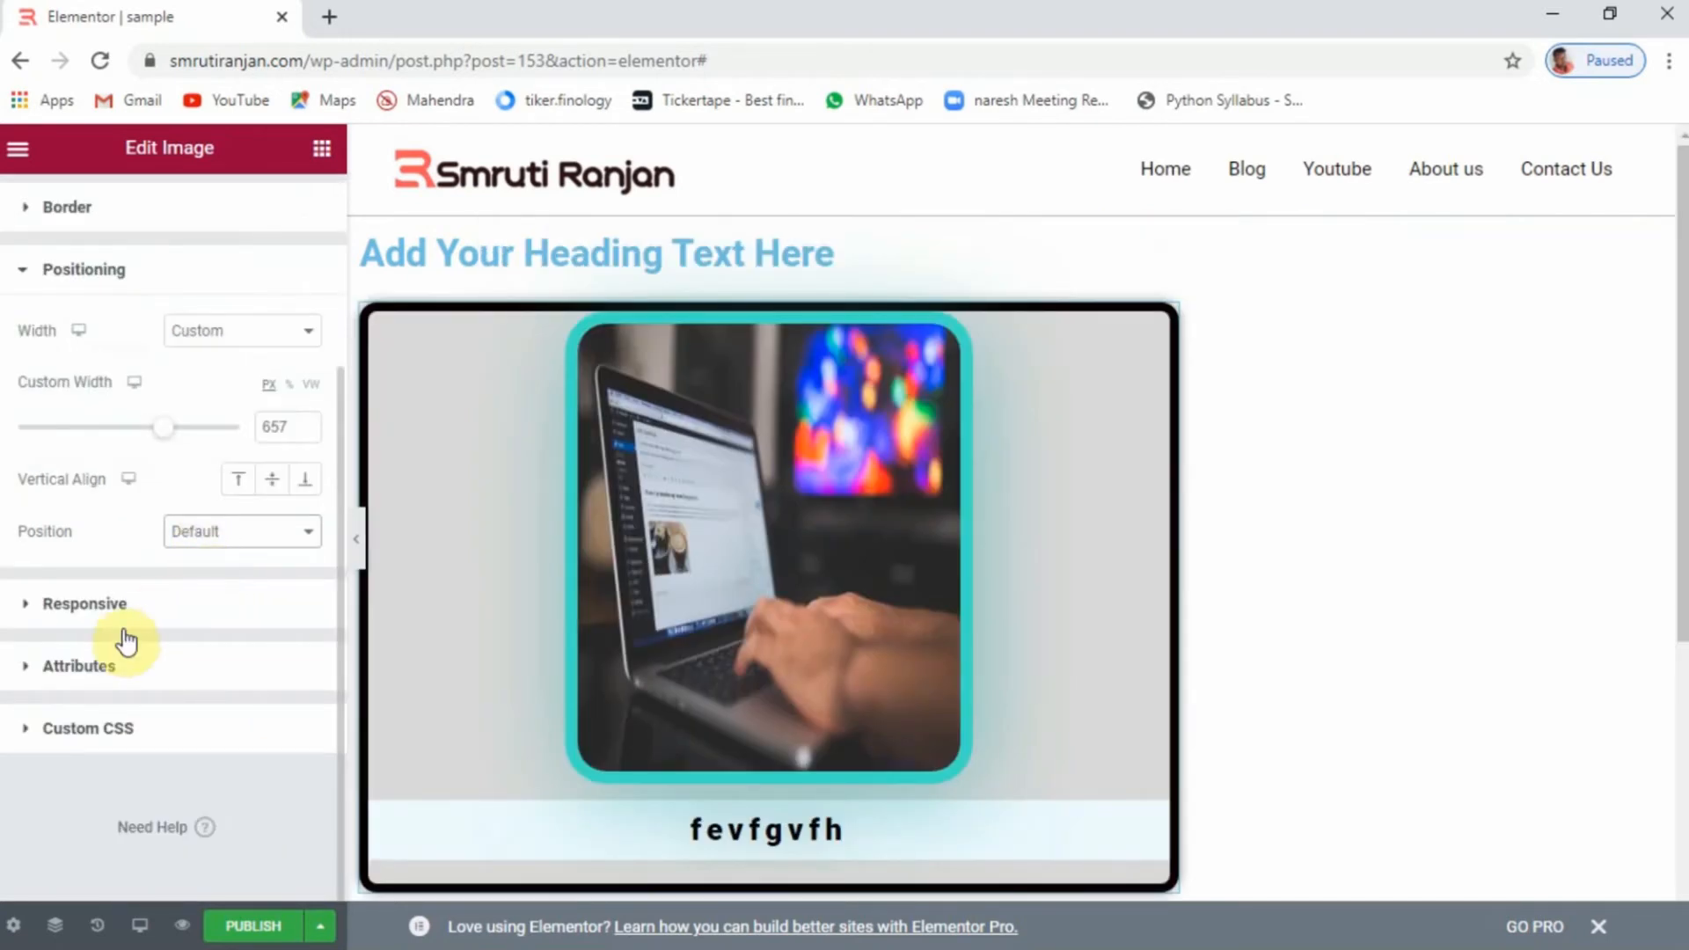
Try the Hide On Desktop option in the image widget's responsive settings, and turn it back off
click(38, 616)
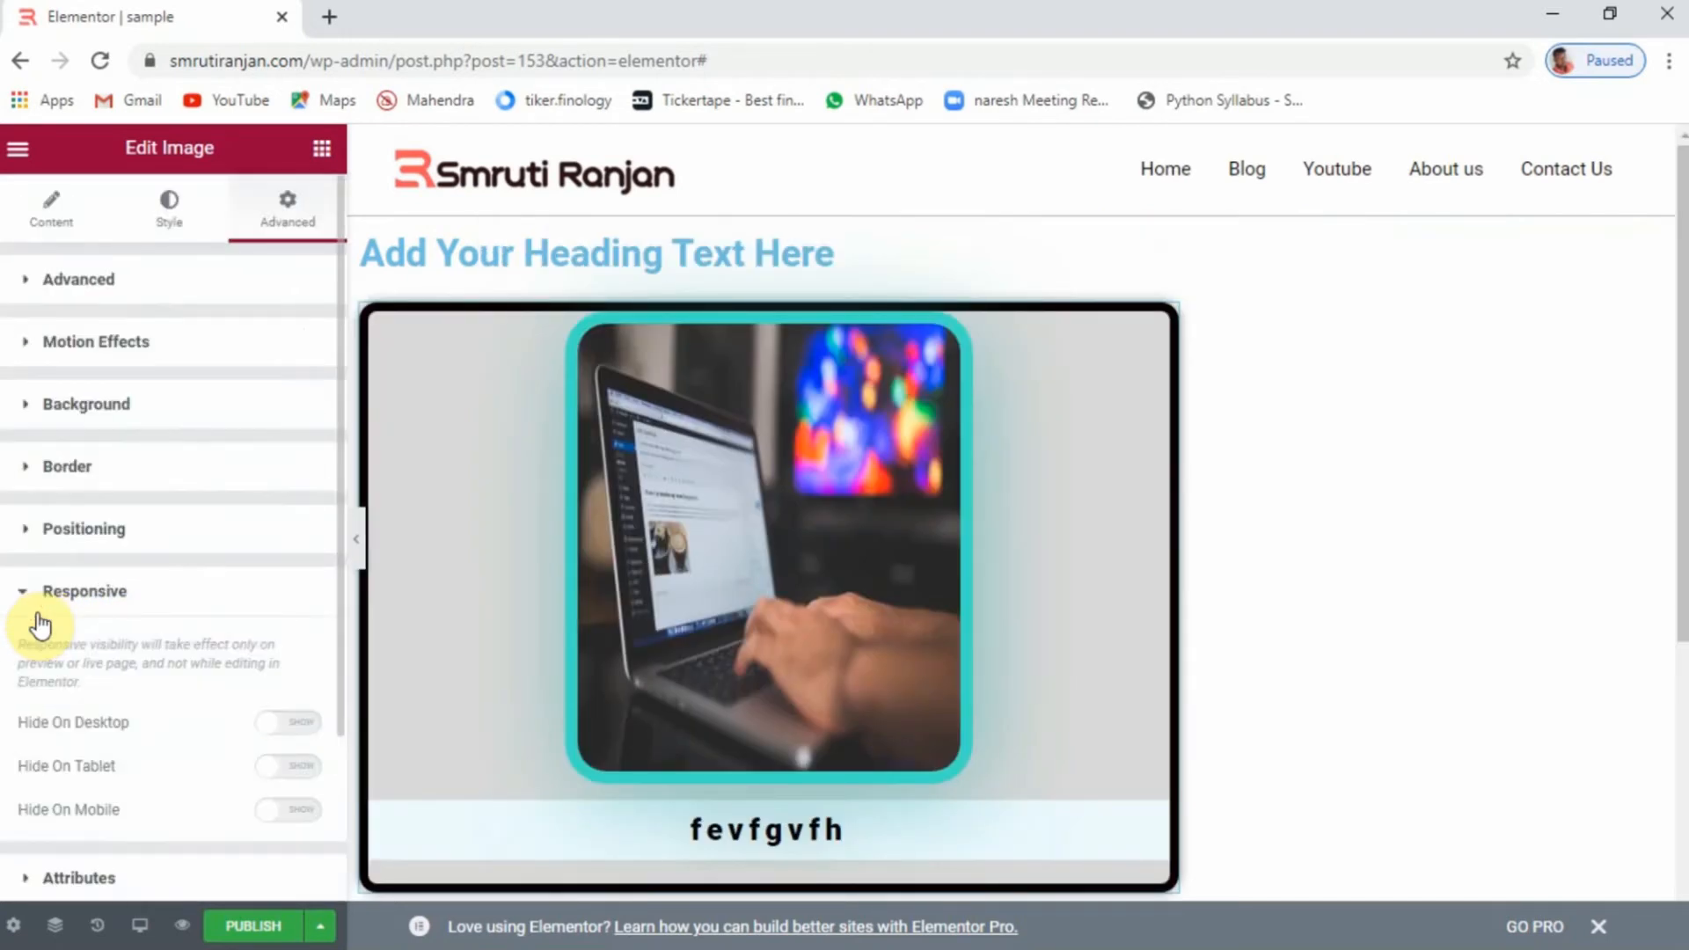
scroll(214, 683, down, 2)
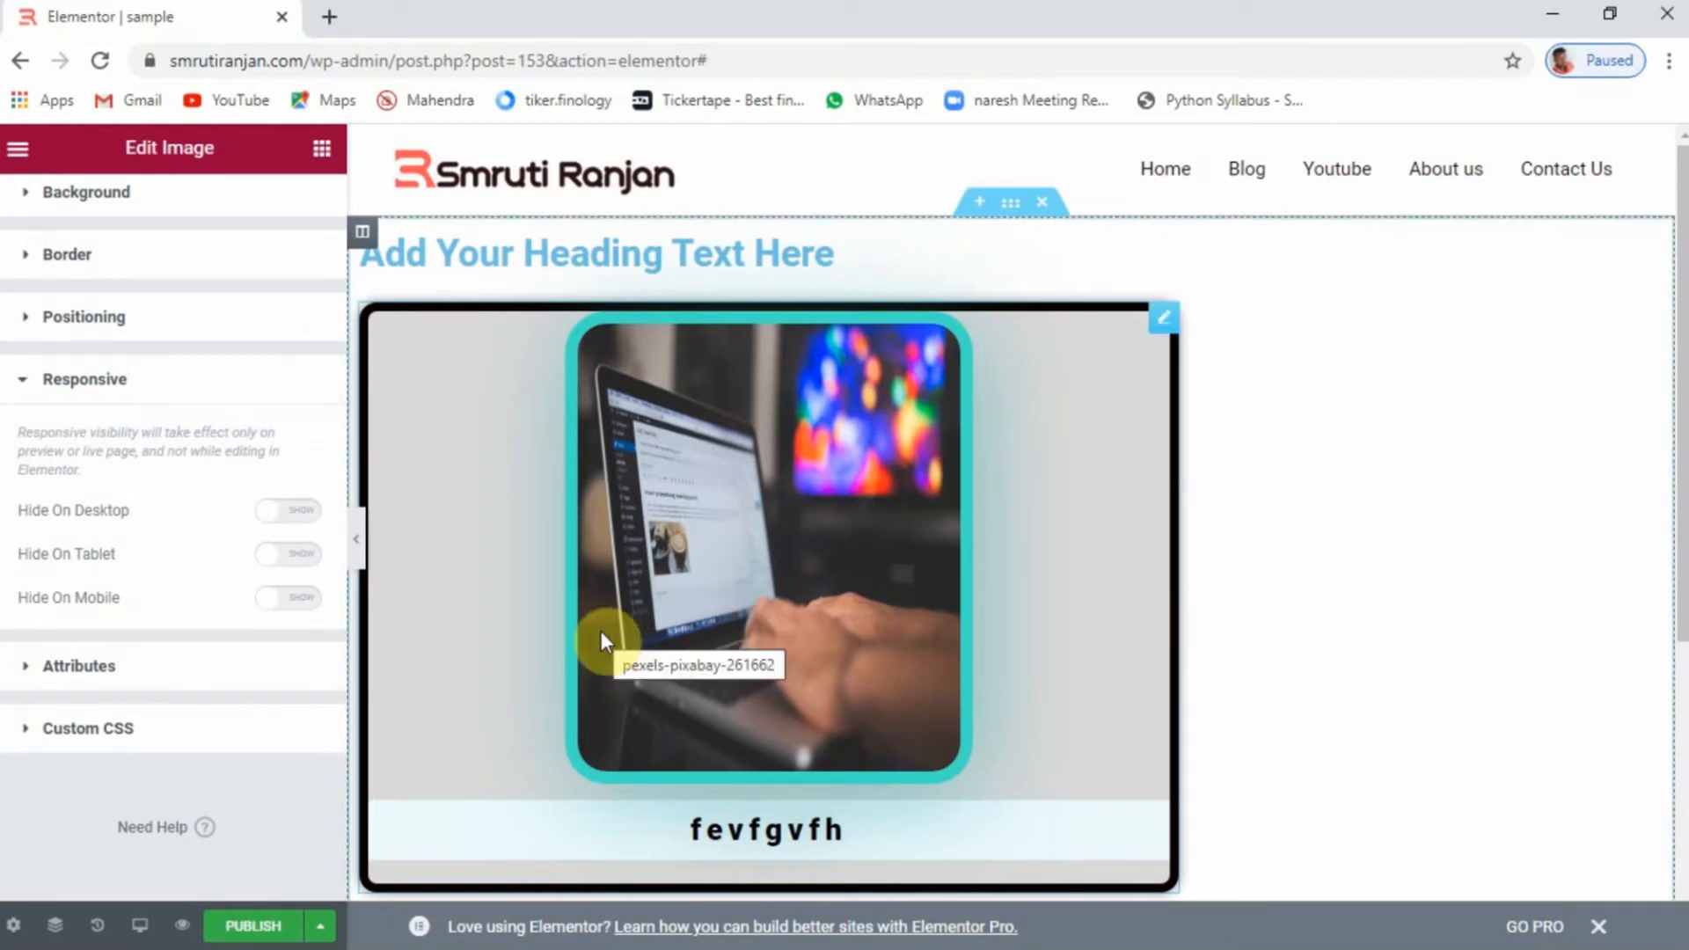
click(281, 512)
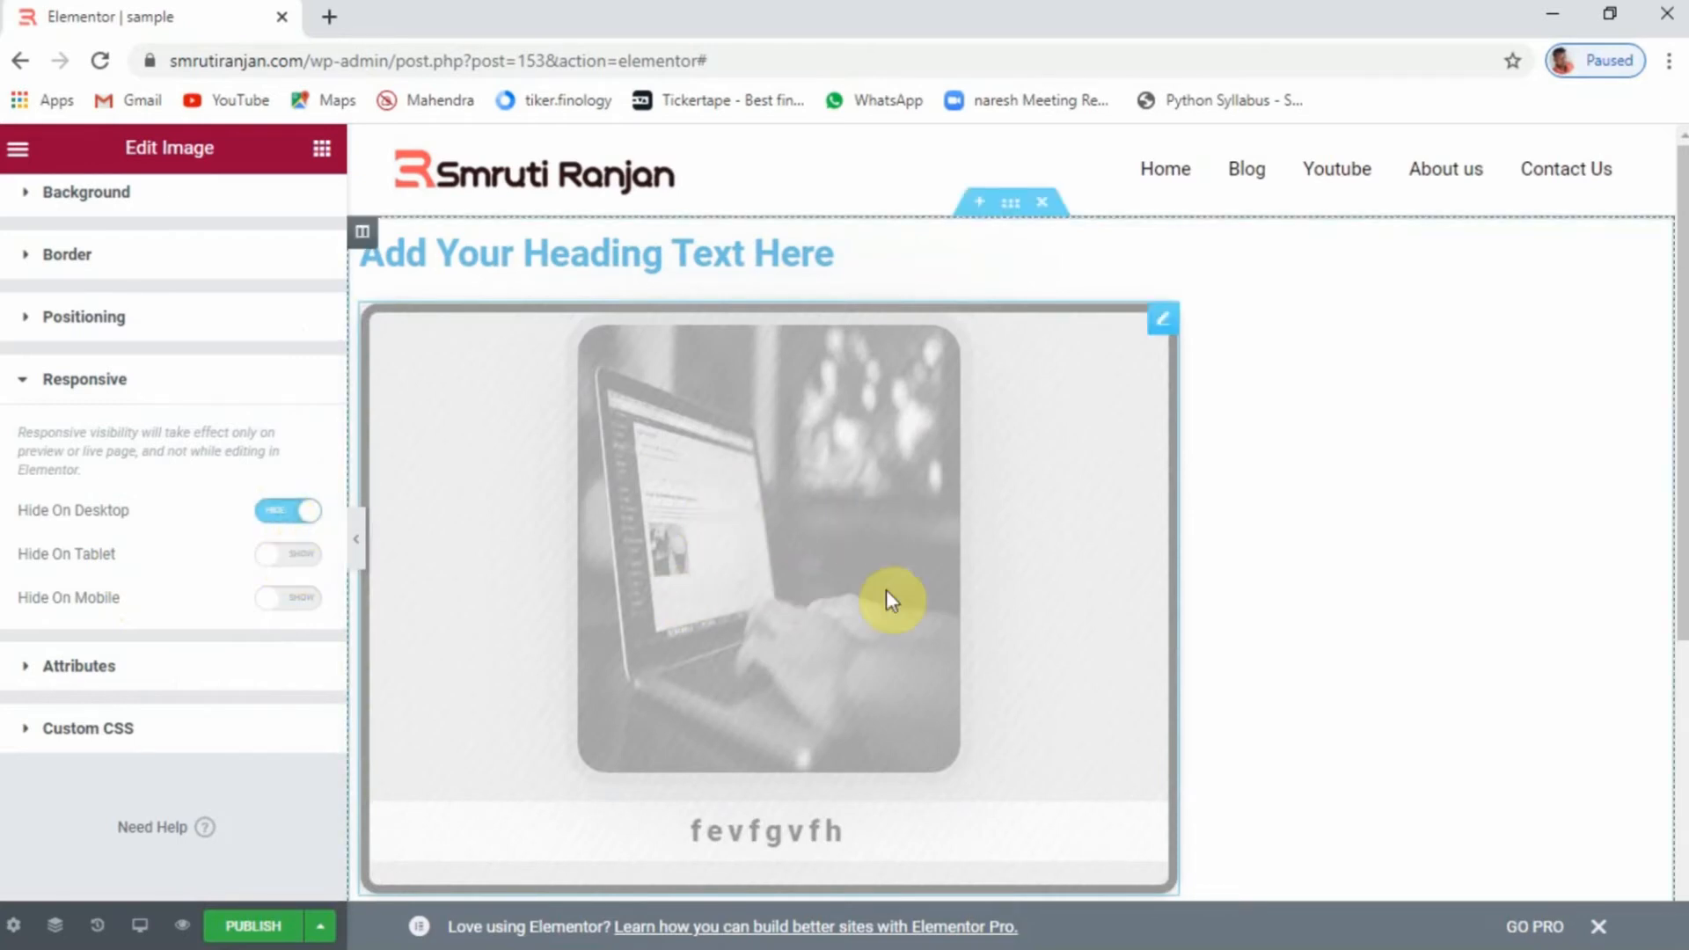
click(295, 512)
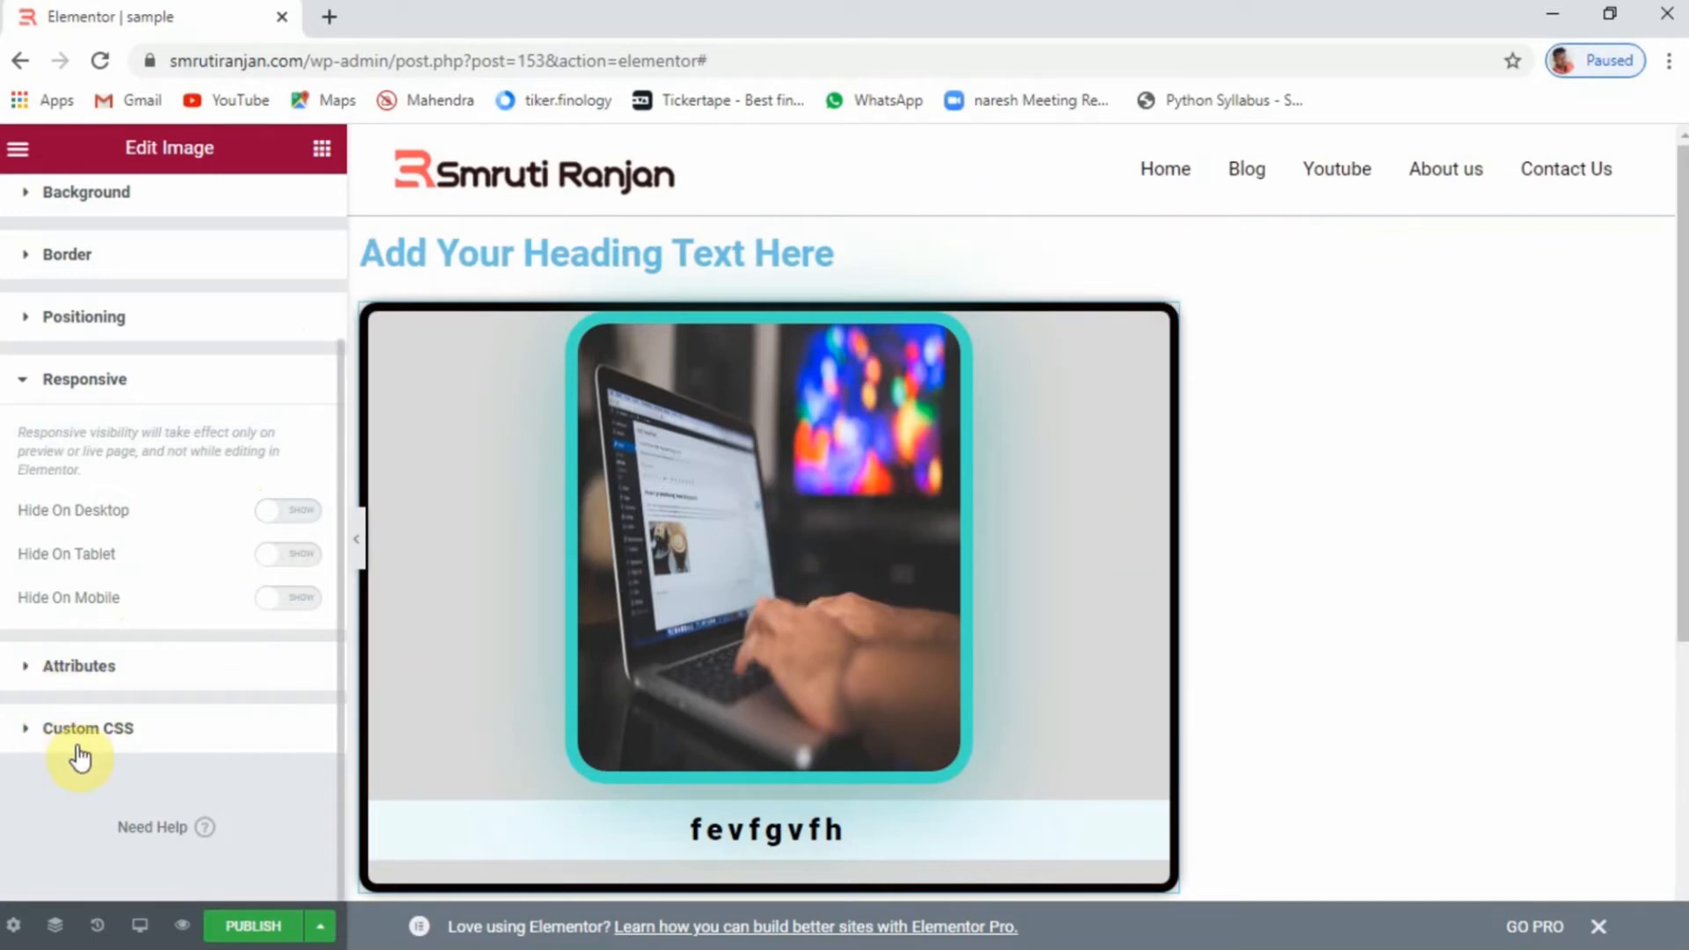
Examine the Attributes settings of the image widget and collapse them again
click(24, 673)
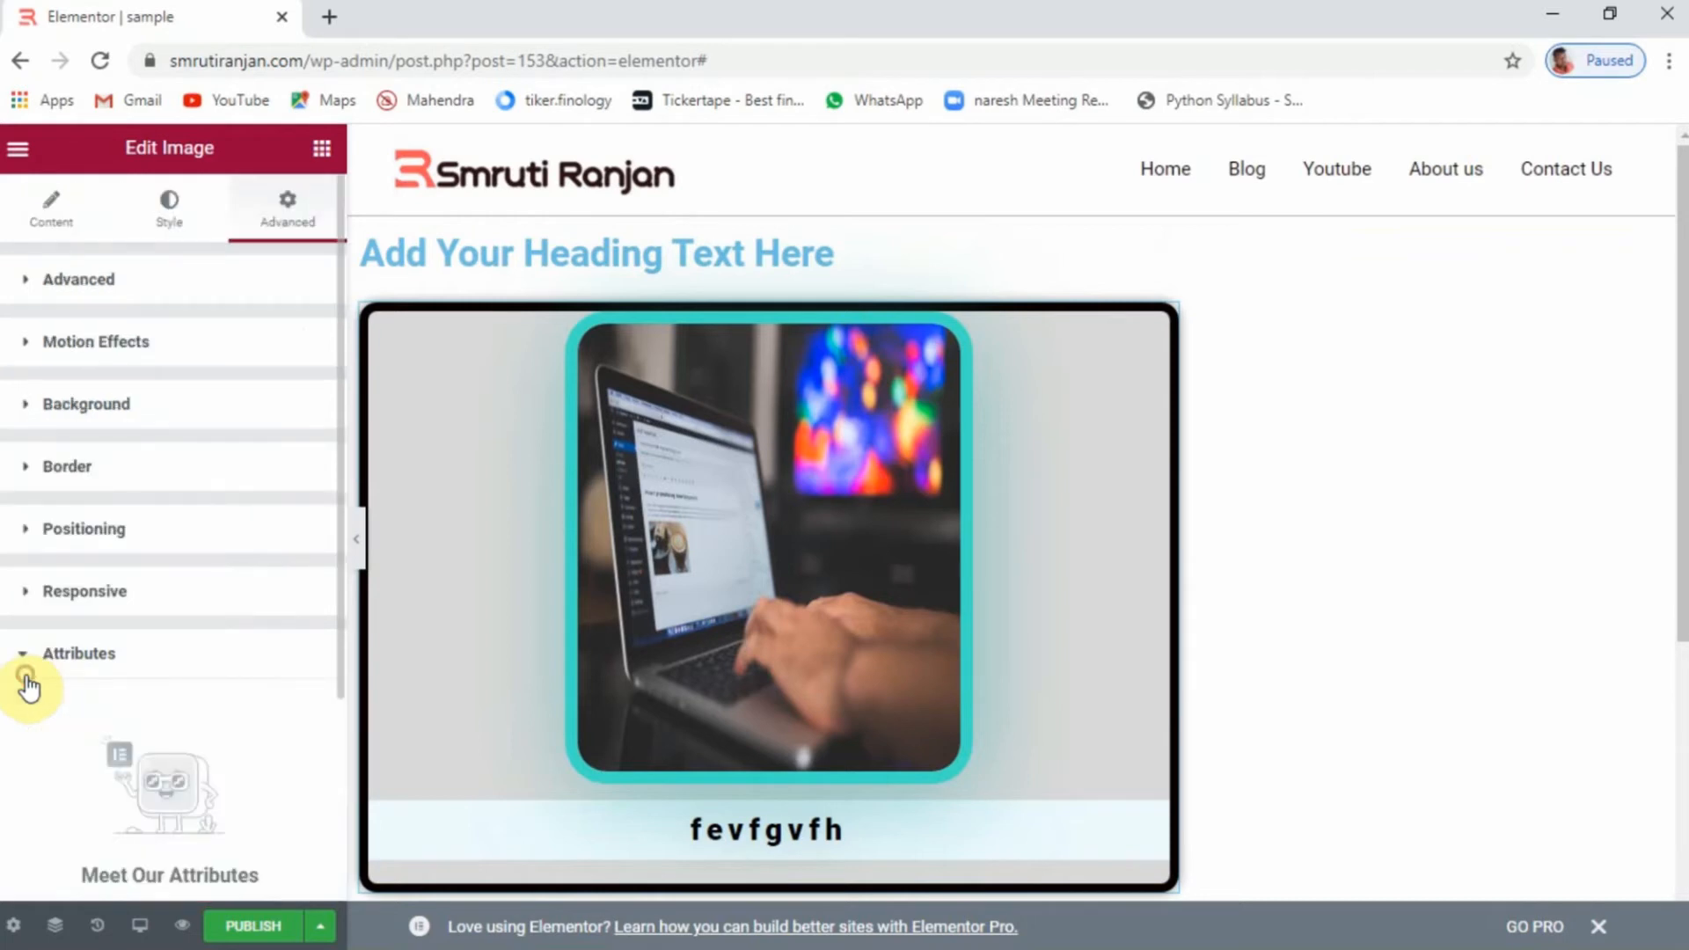
scroll(218, 737, down, 3)
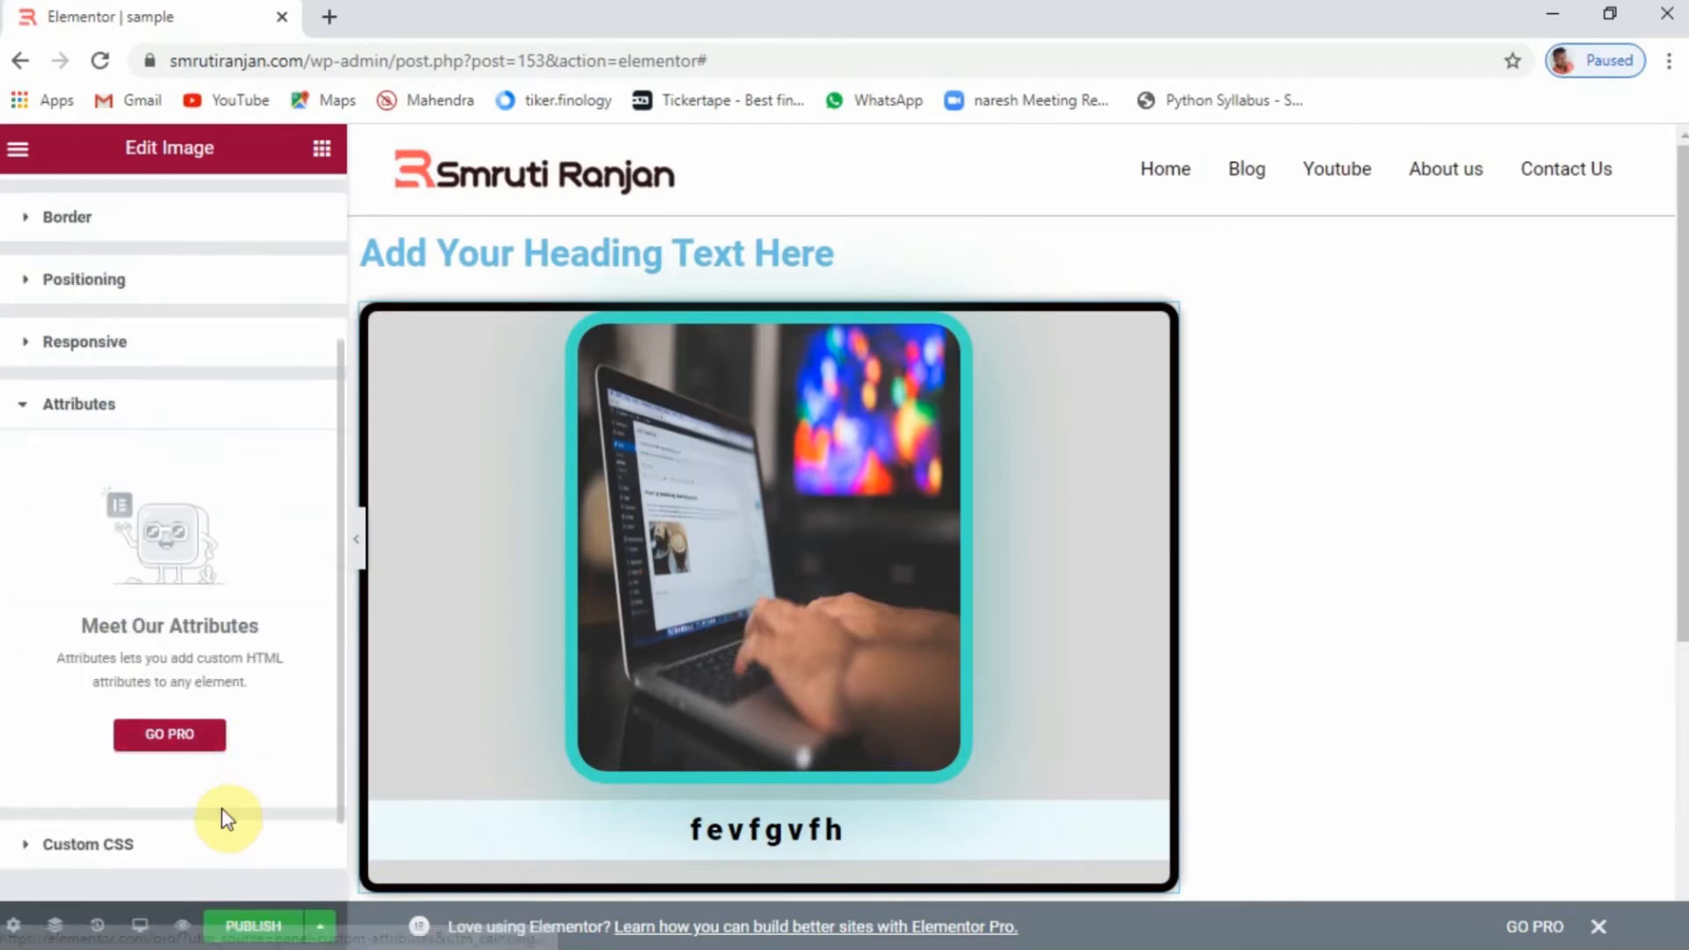
click(18, 406)
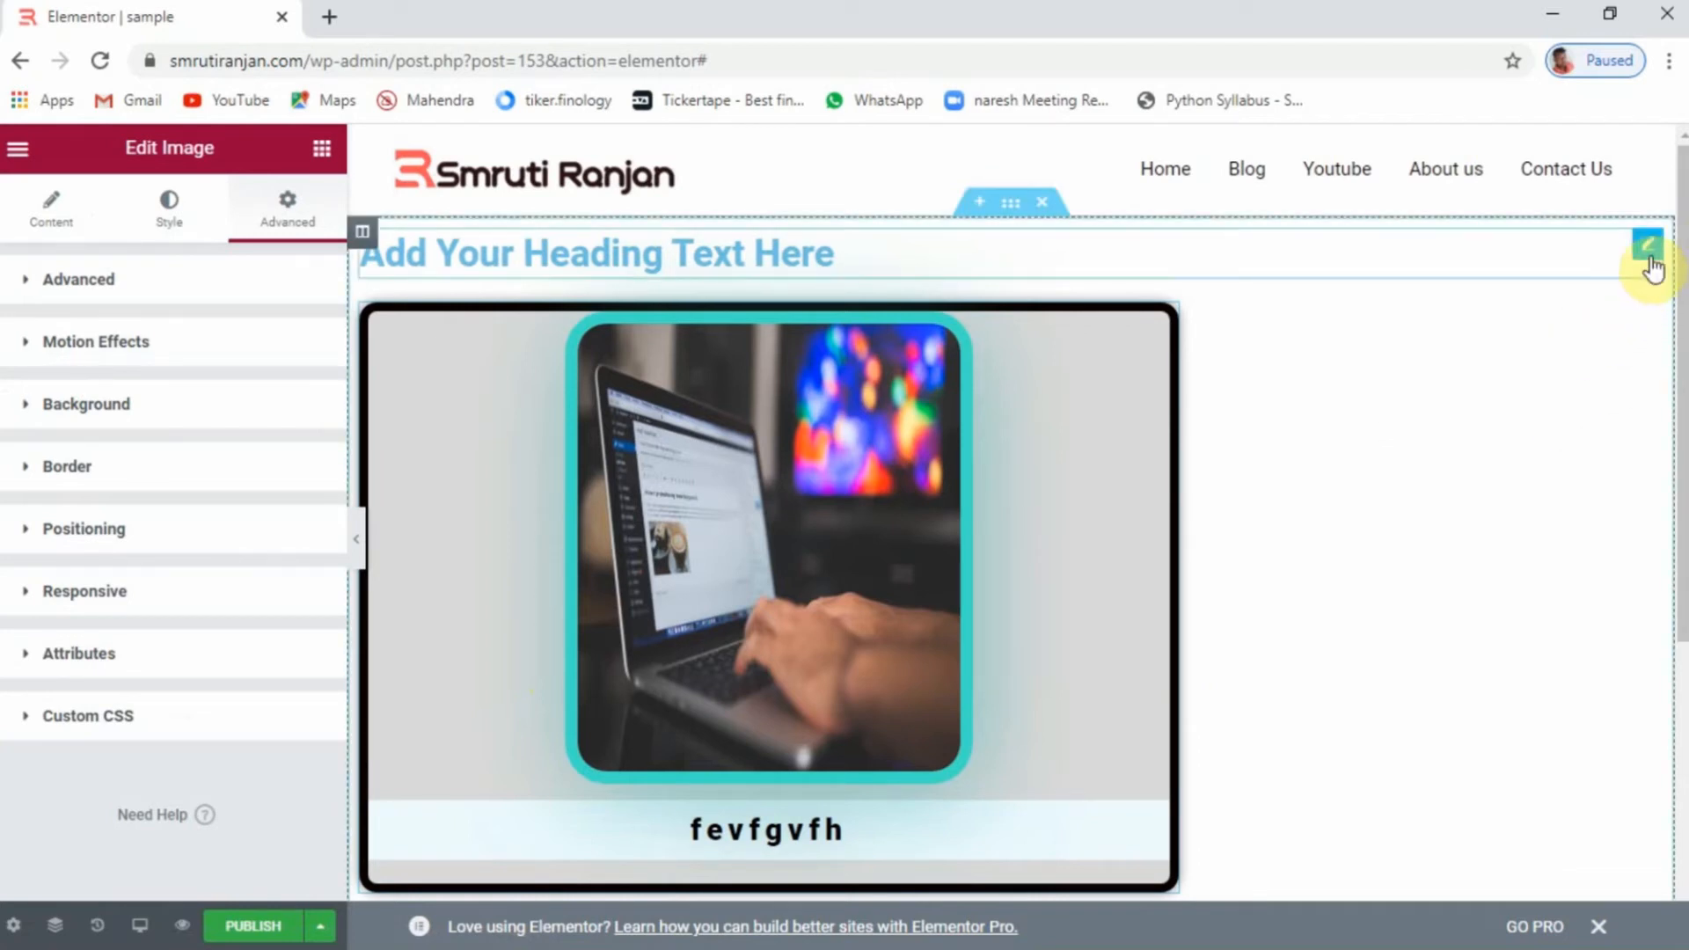
Delete the image widget and the heading widget from the page
right_click(1177, 324)
click(1232, 676)
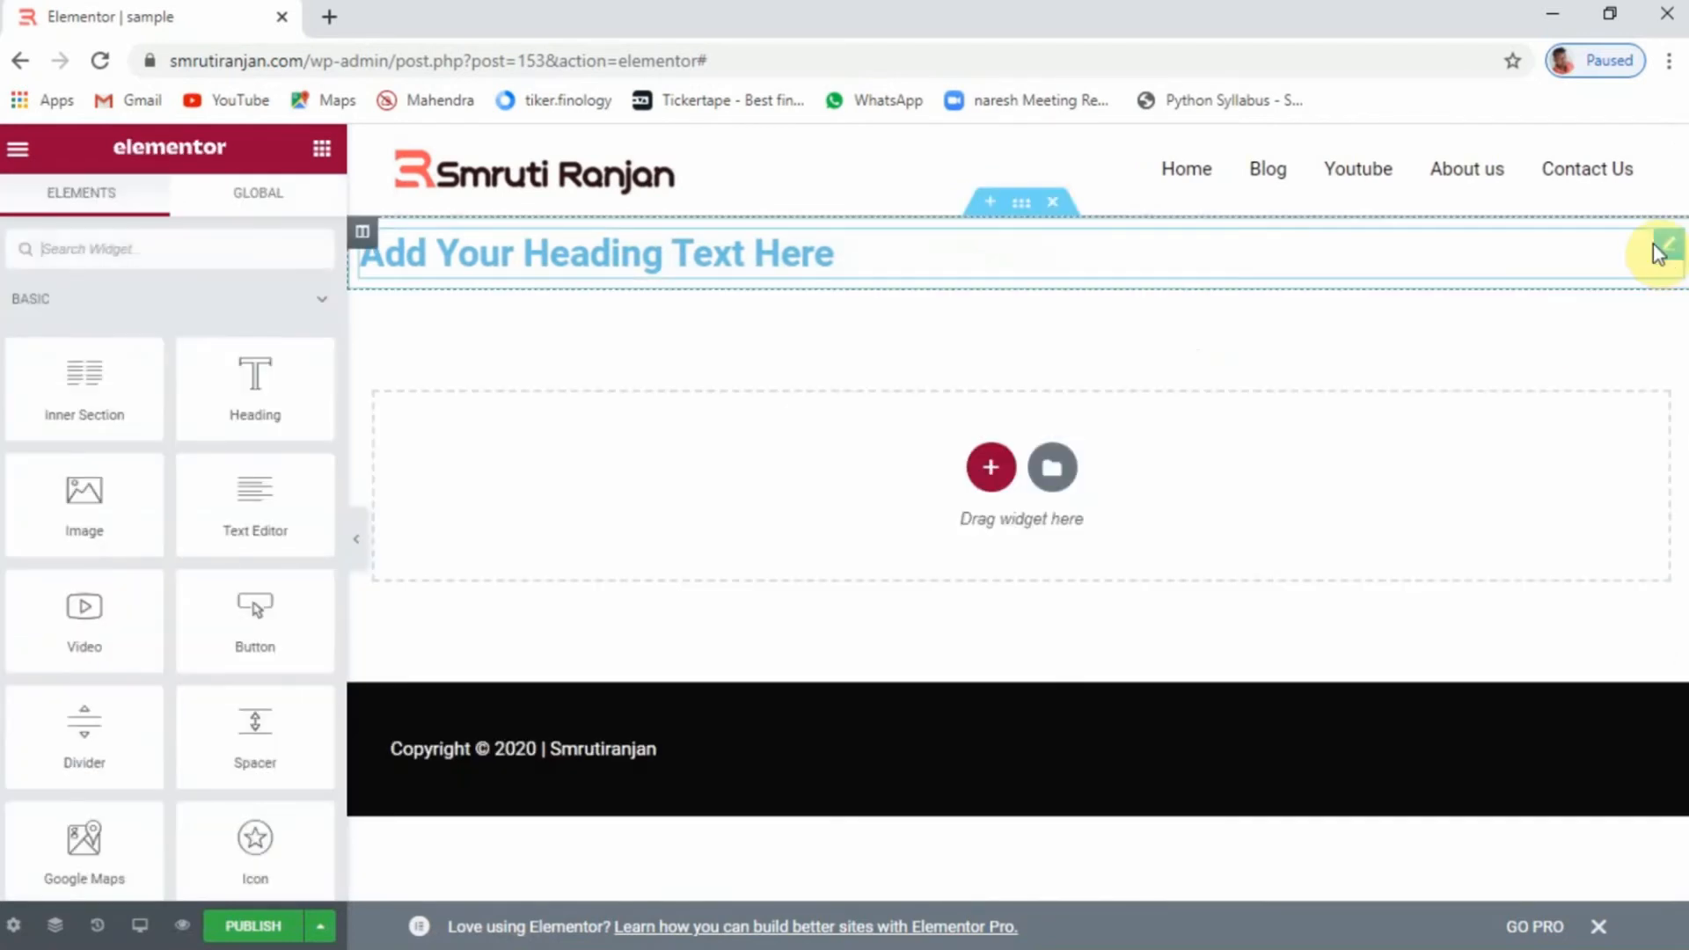
right_click(1665, 255)
click(1527, 607)
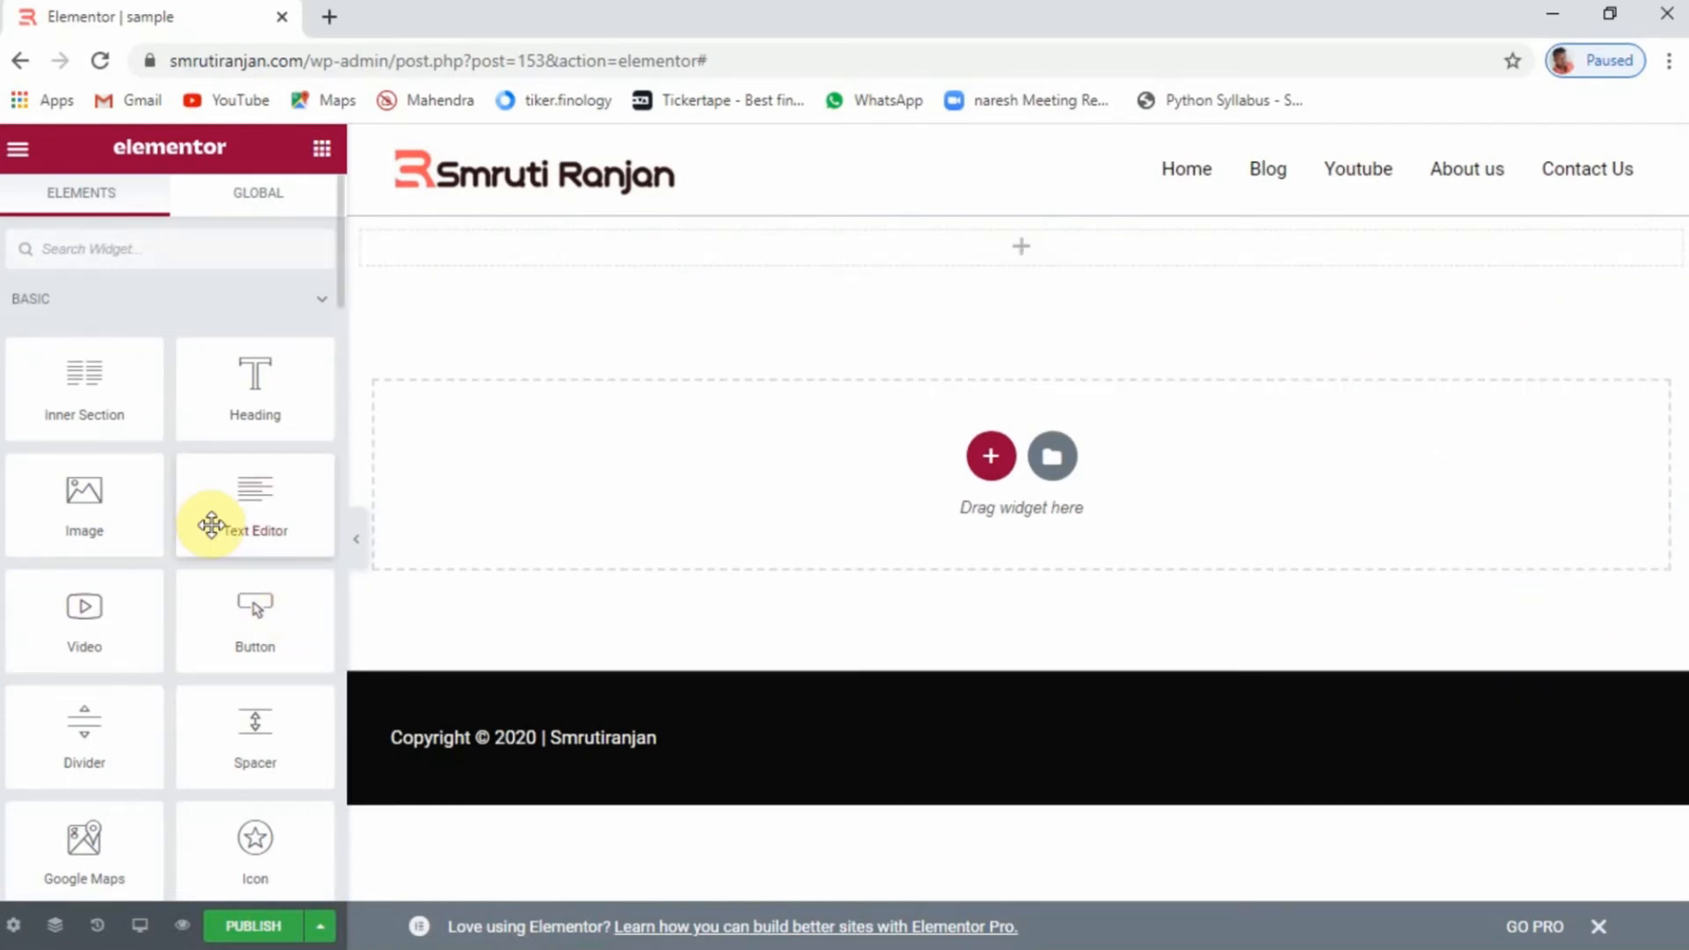
Add a Text Editor widget to the empty column and try appending "gjghjhg" to its placeholder text
drag(211, 525, 839, 262)
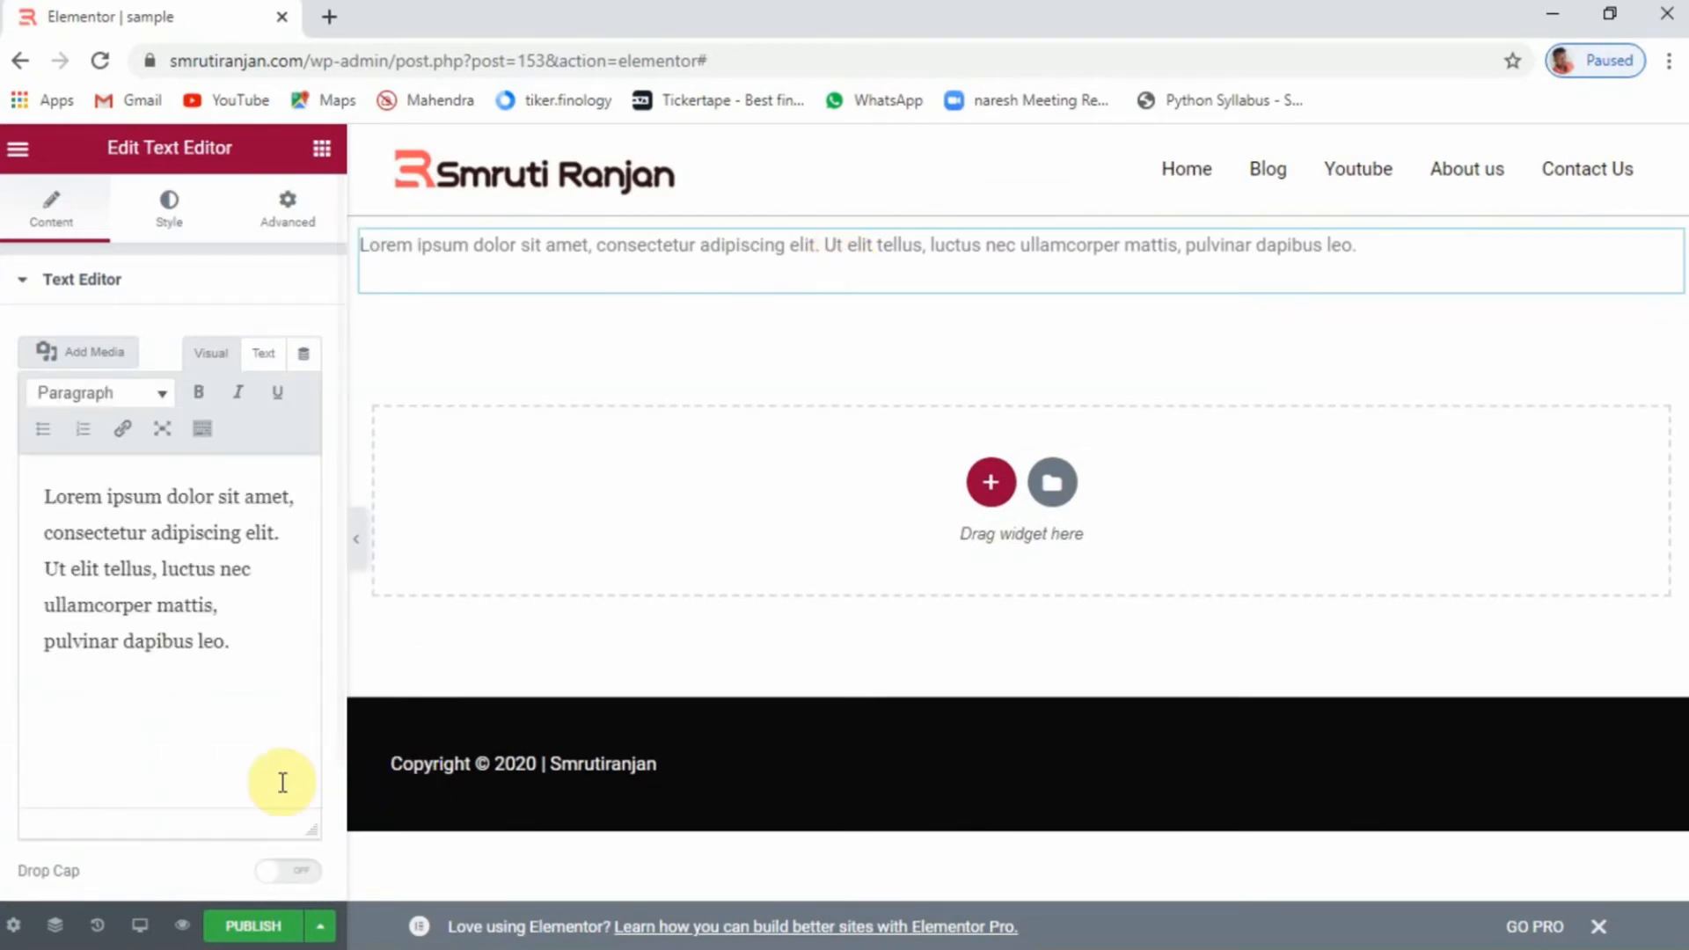
click(252, 641)
text(gjghjhgj)
key(BackSpace)
key(BackSpace)
key(BackSpace)
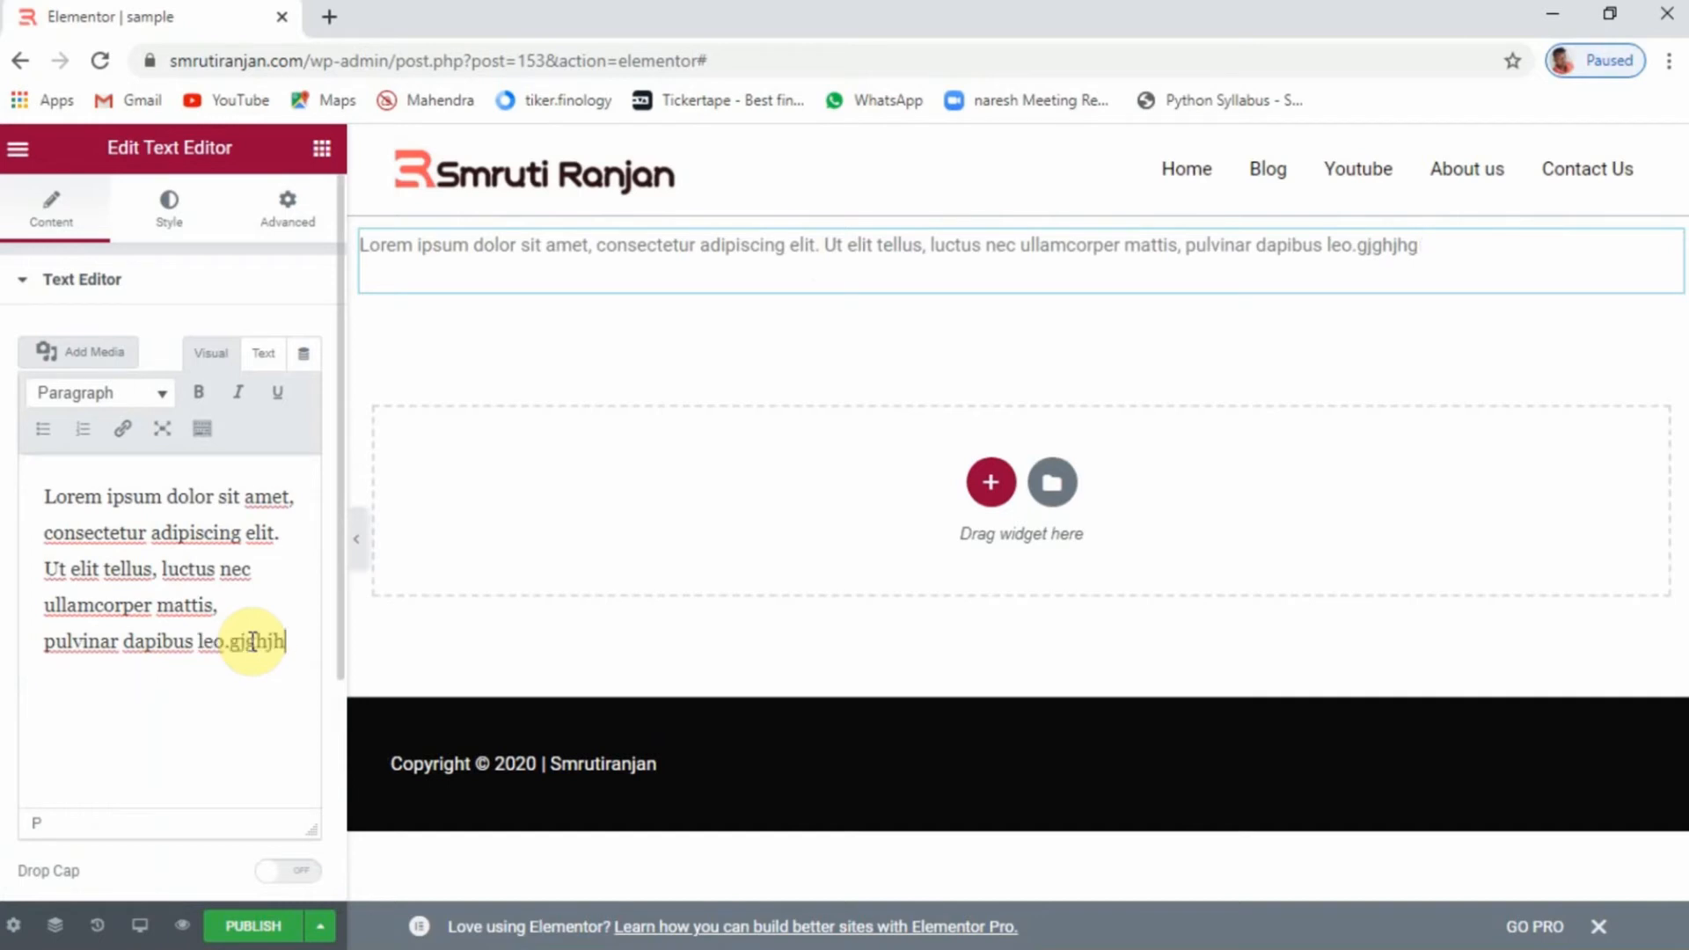
key(BackSpace)
key(BackSpace)
key(BackSpace)
key(BackSpace)
key(BackSpace)
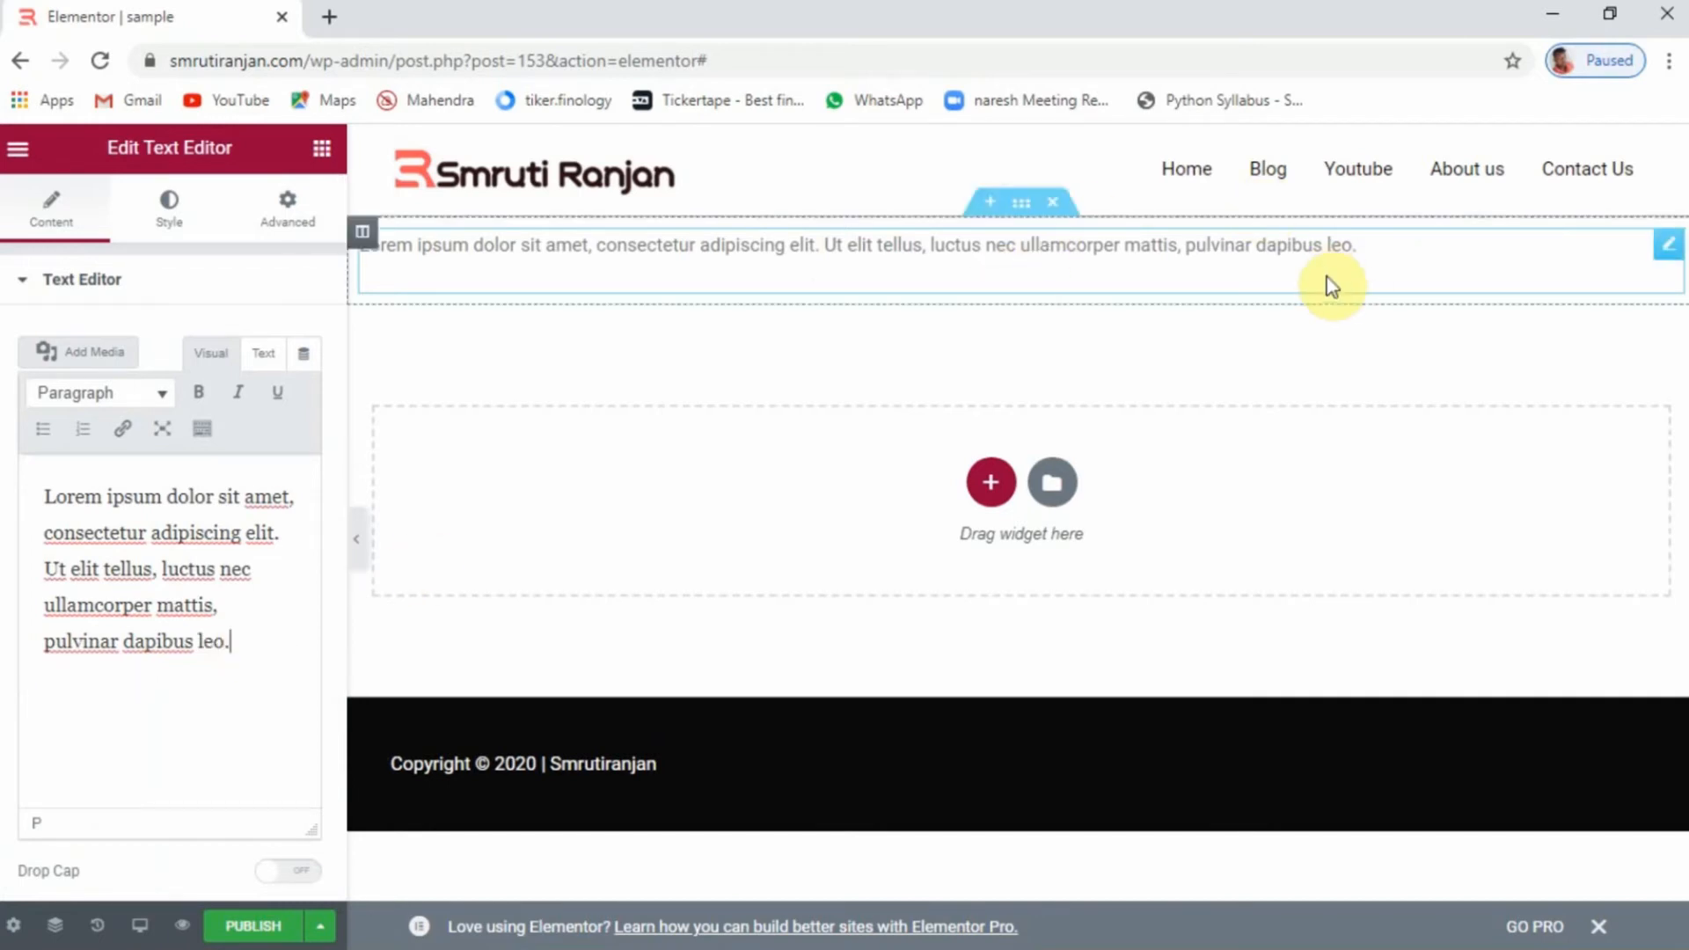
Replace the placeholder paragraph directly on the page with "ghghgnhknmnhjh" and check it in the editor's plain text view
triple_click(1361, 251)
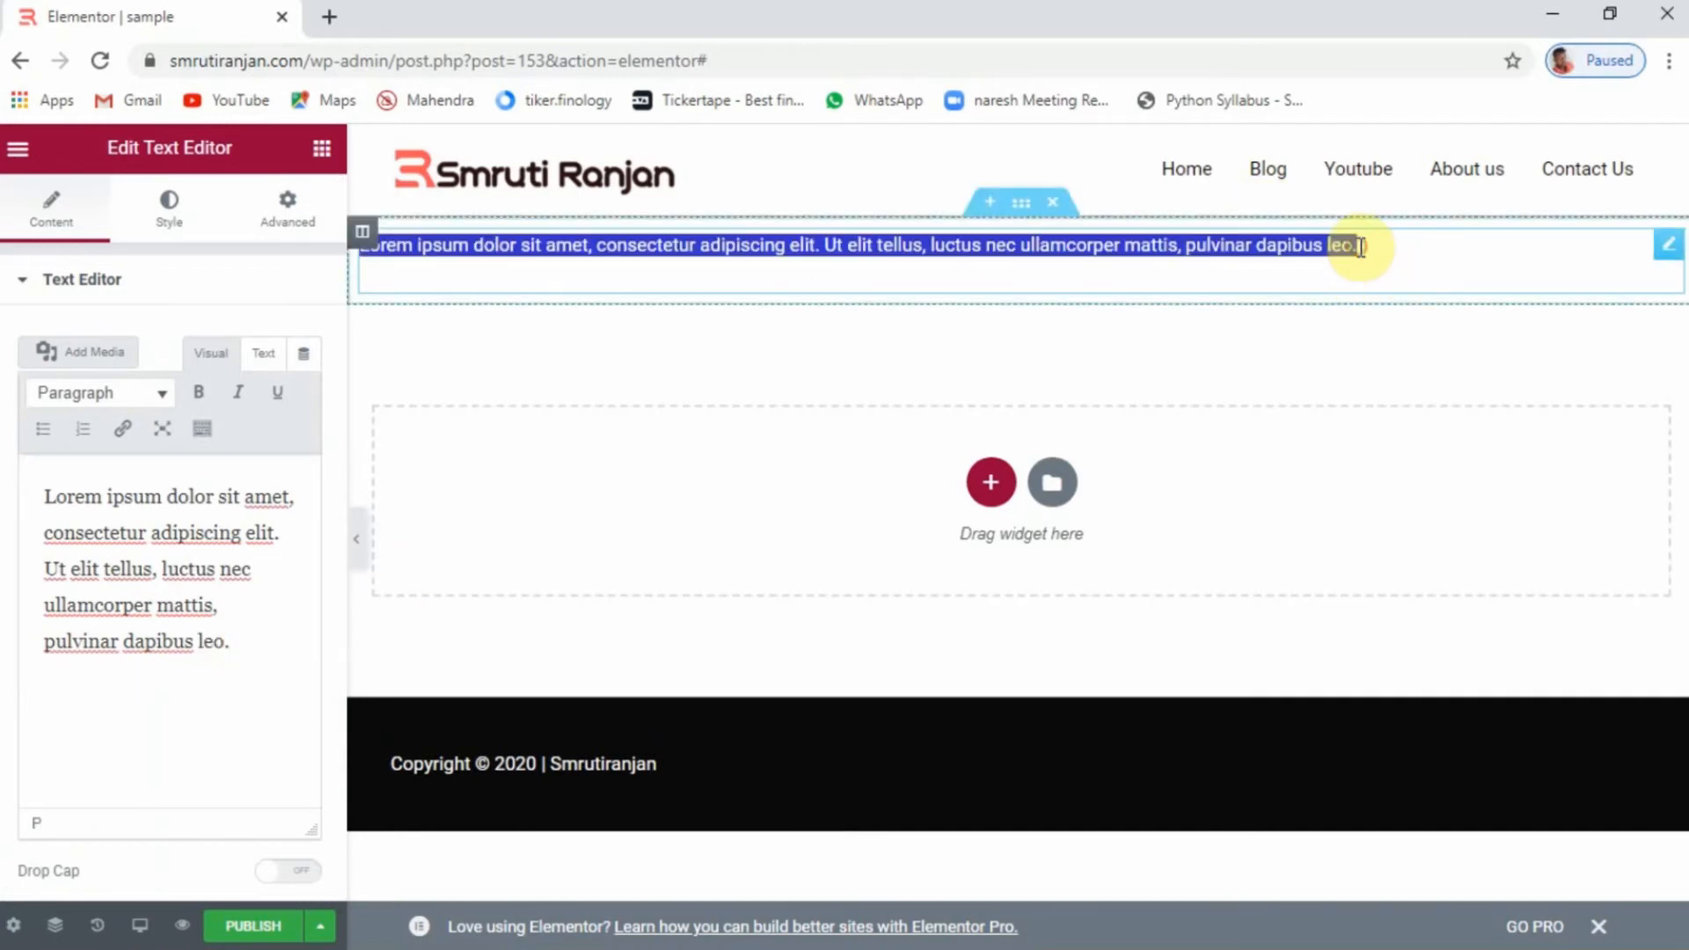
text(ghghgnhknmnhjh)
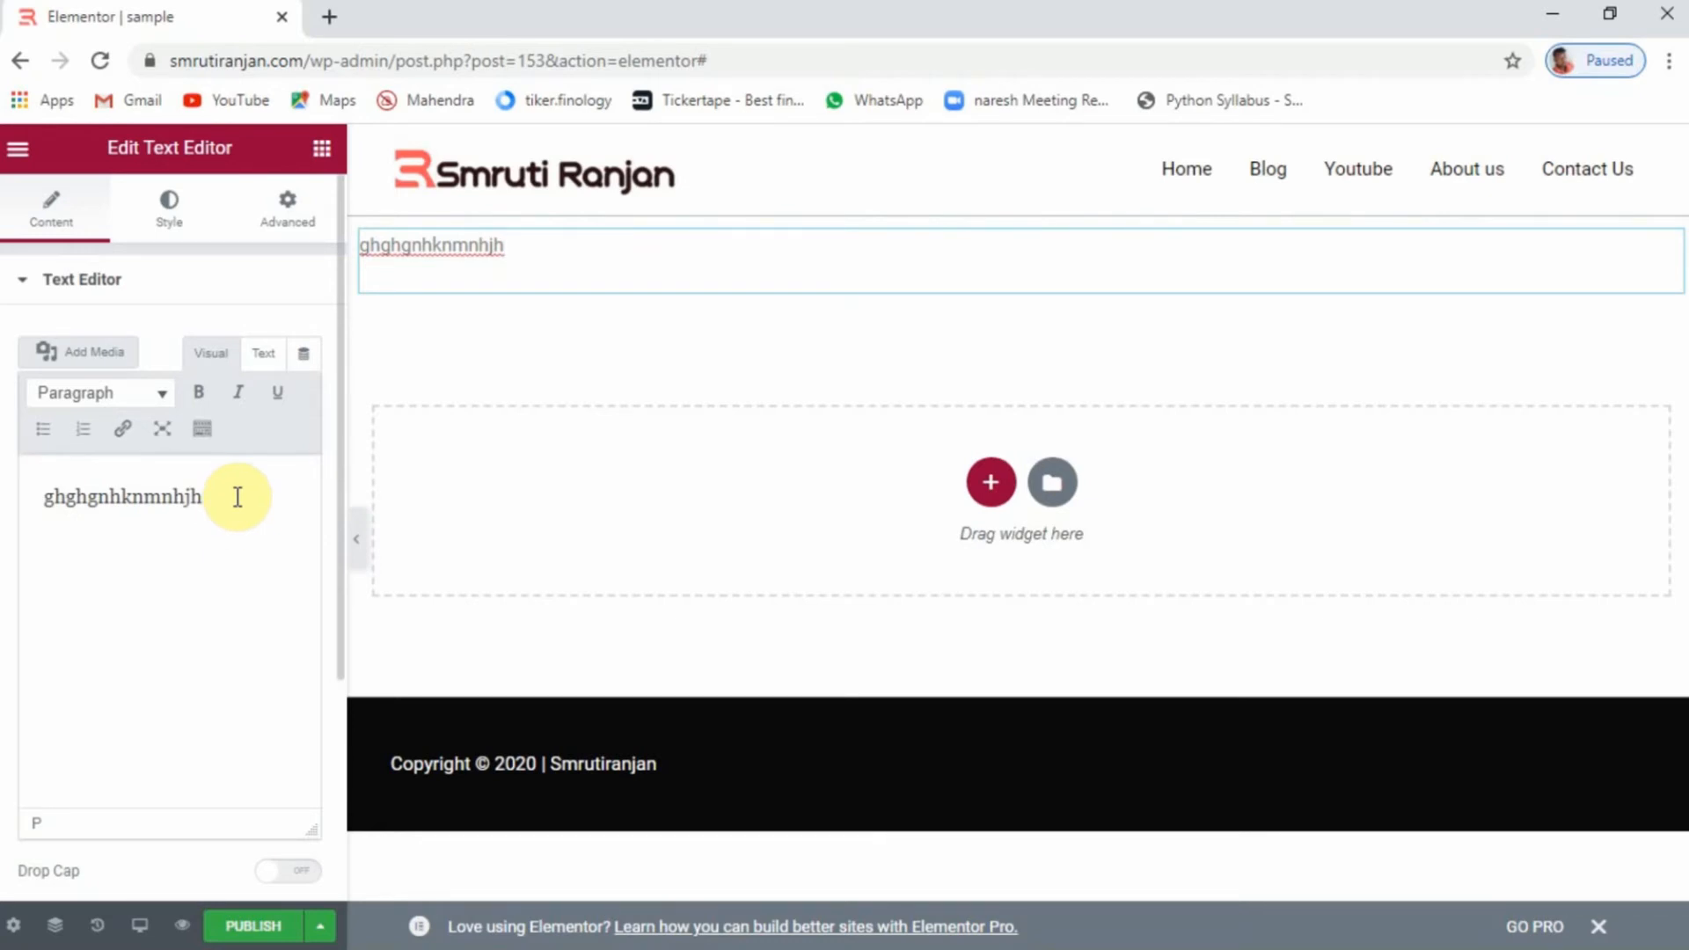
click(266, 354)
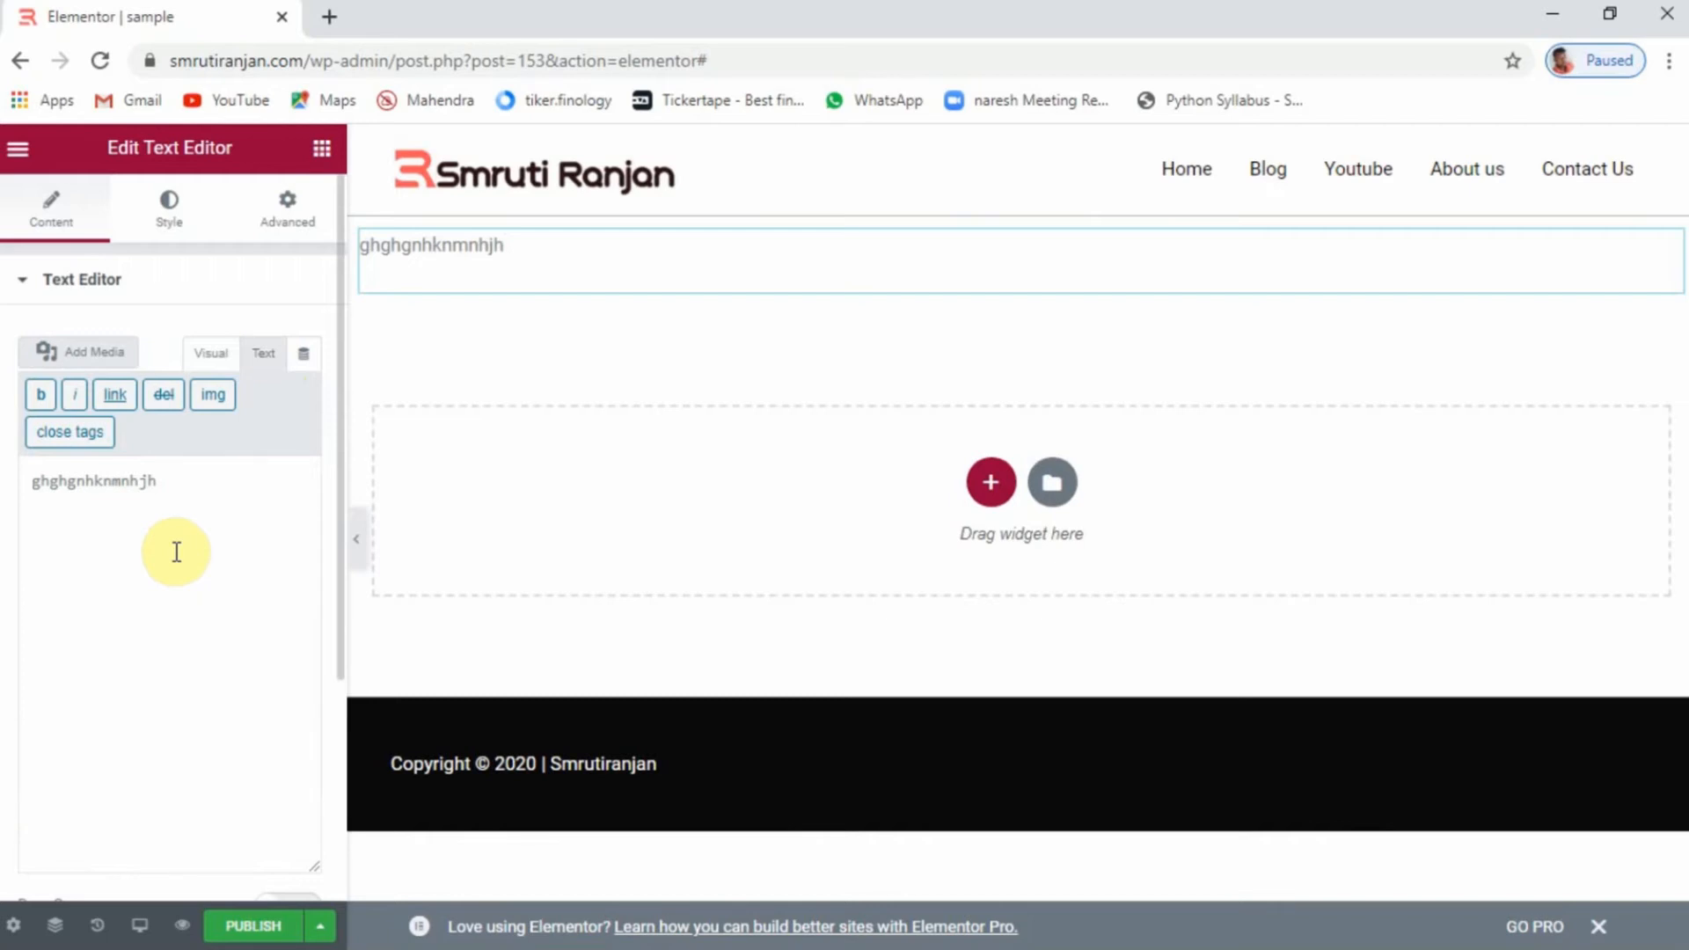
click(211, 357)
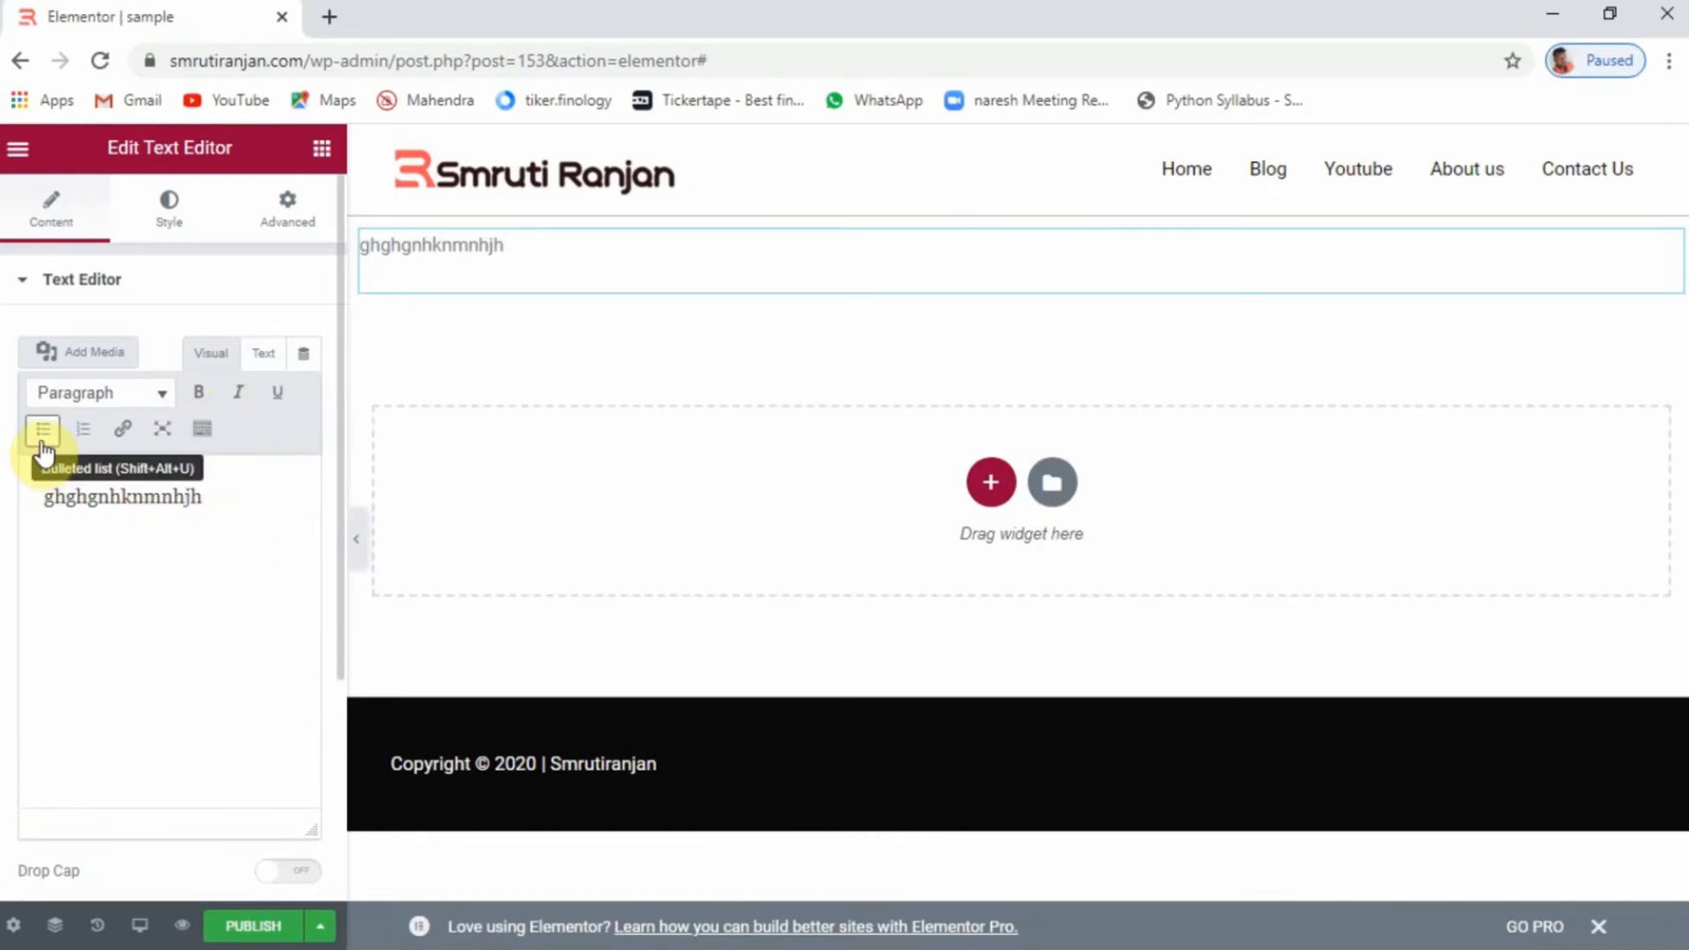
Examine the link insertion option for part of the text and the available paragraph and heading formats
click(206, 499)
drag(206, 498, 132, 498)
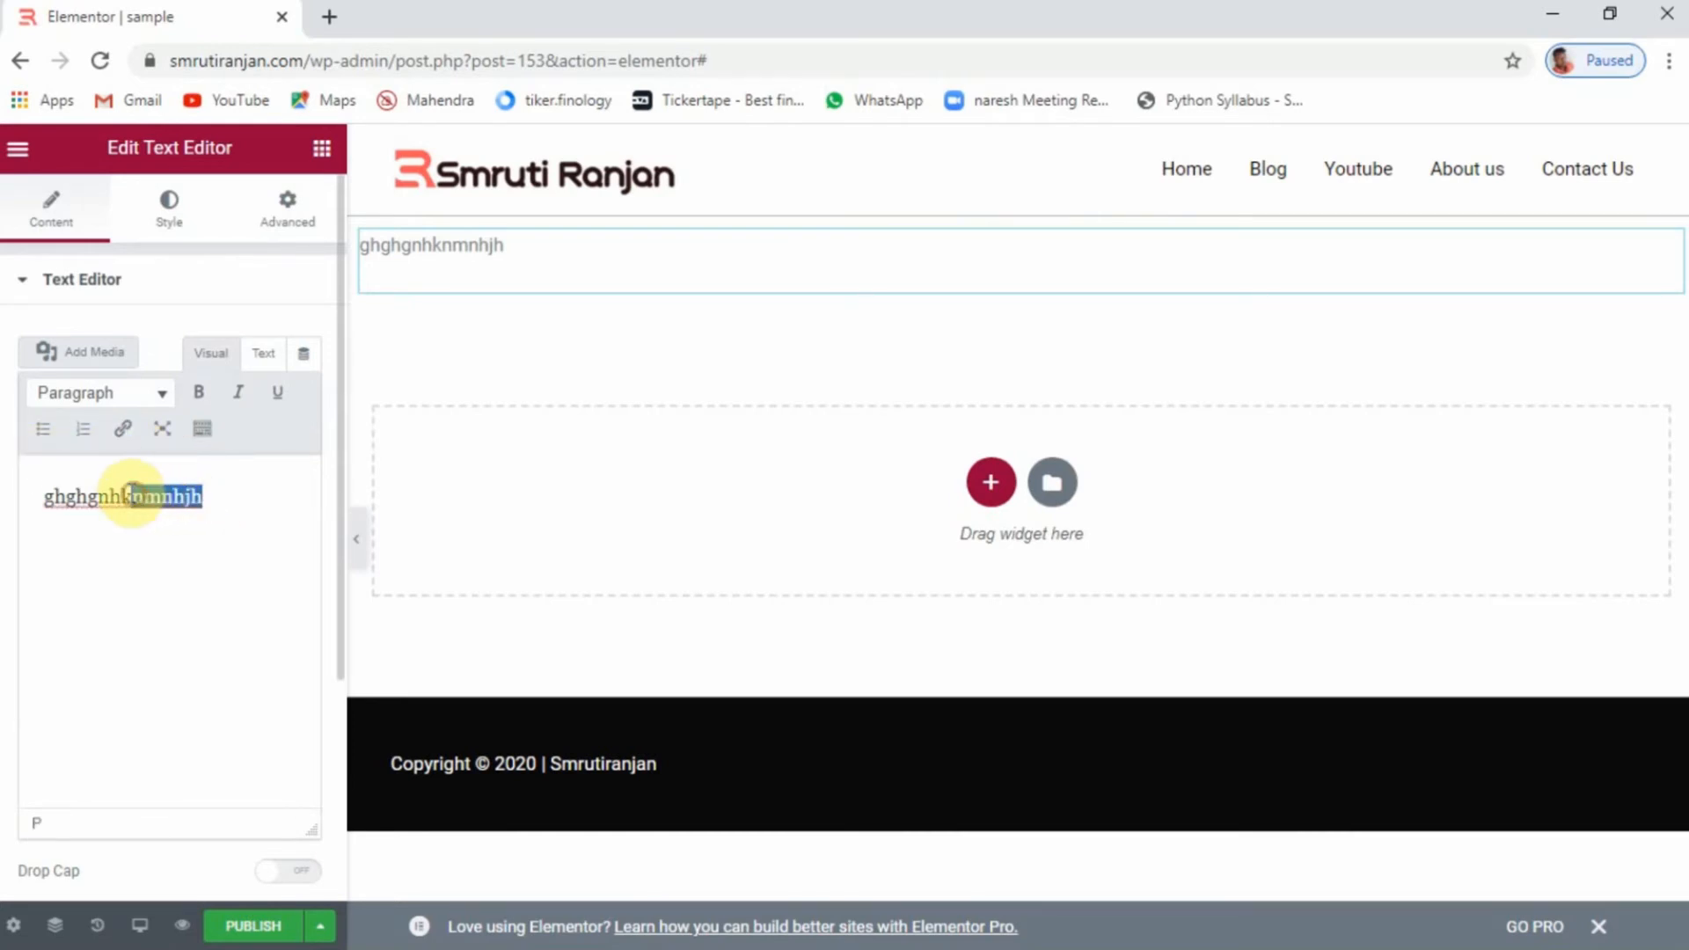
click(124, 437)
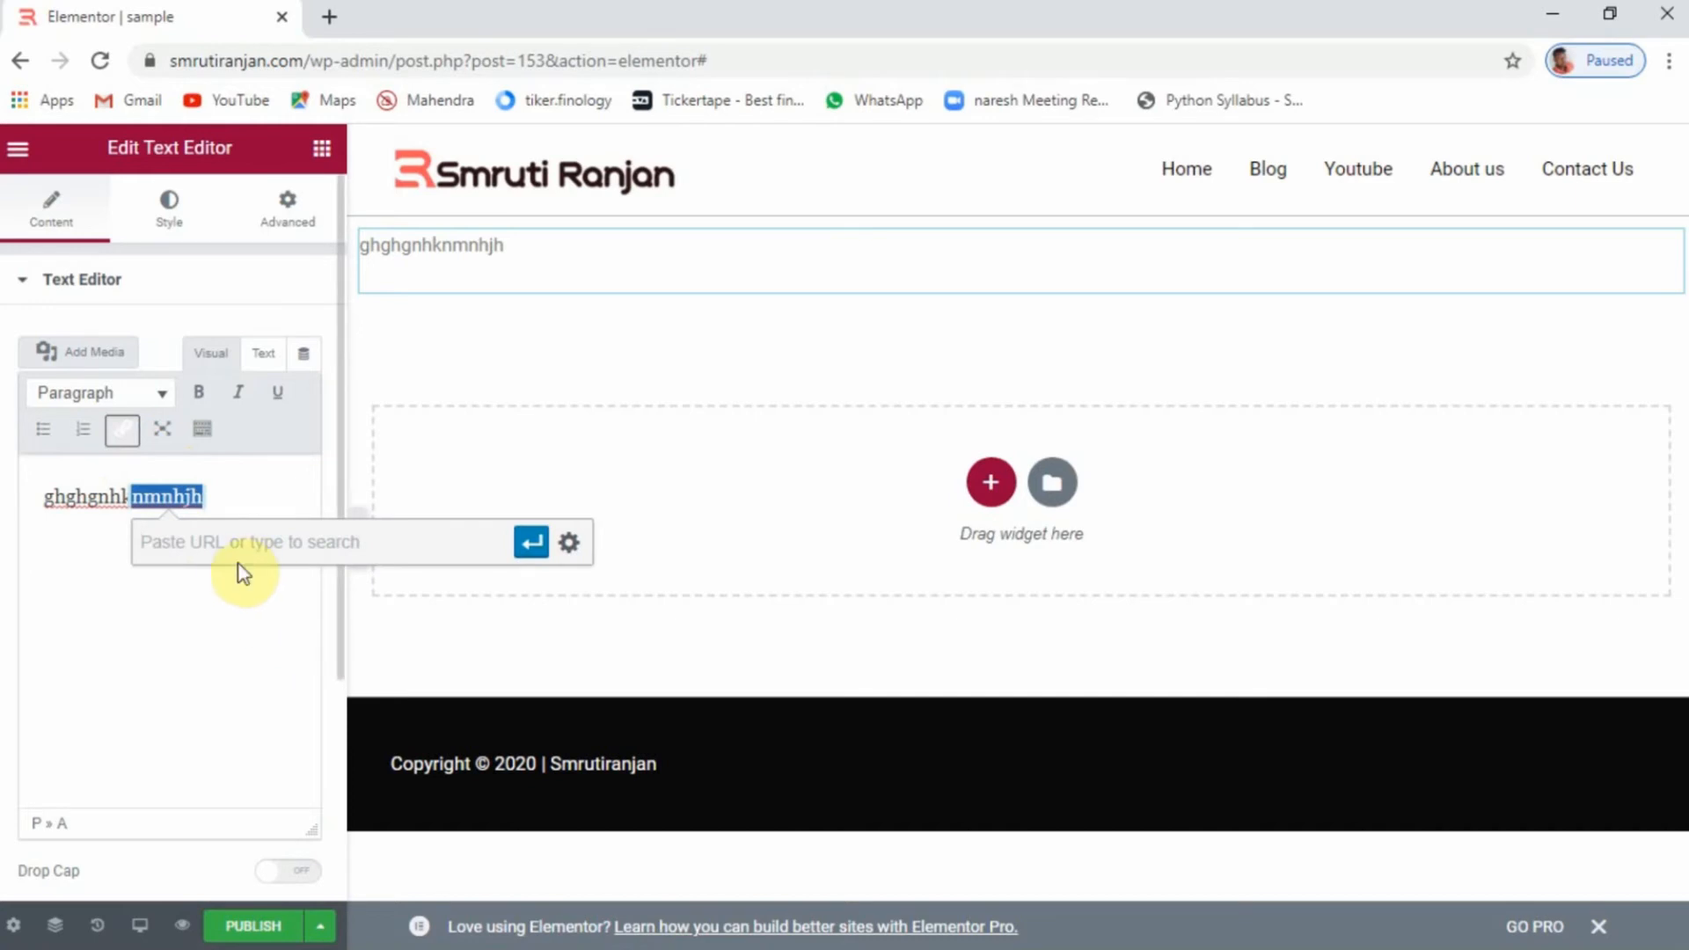
click(194, 603)
triple_click(195, 603)
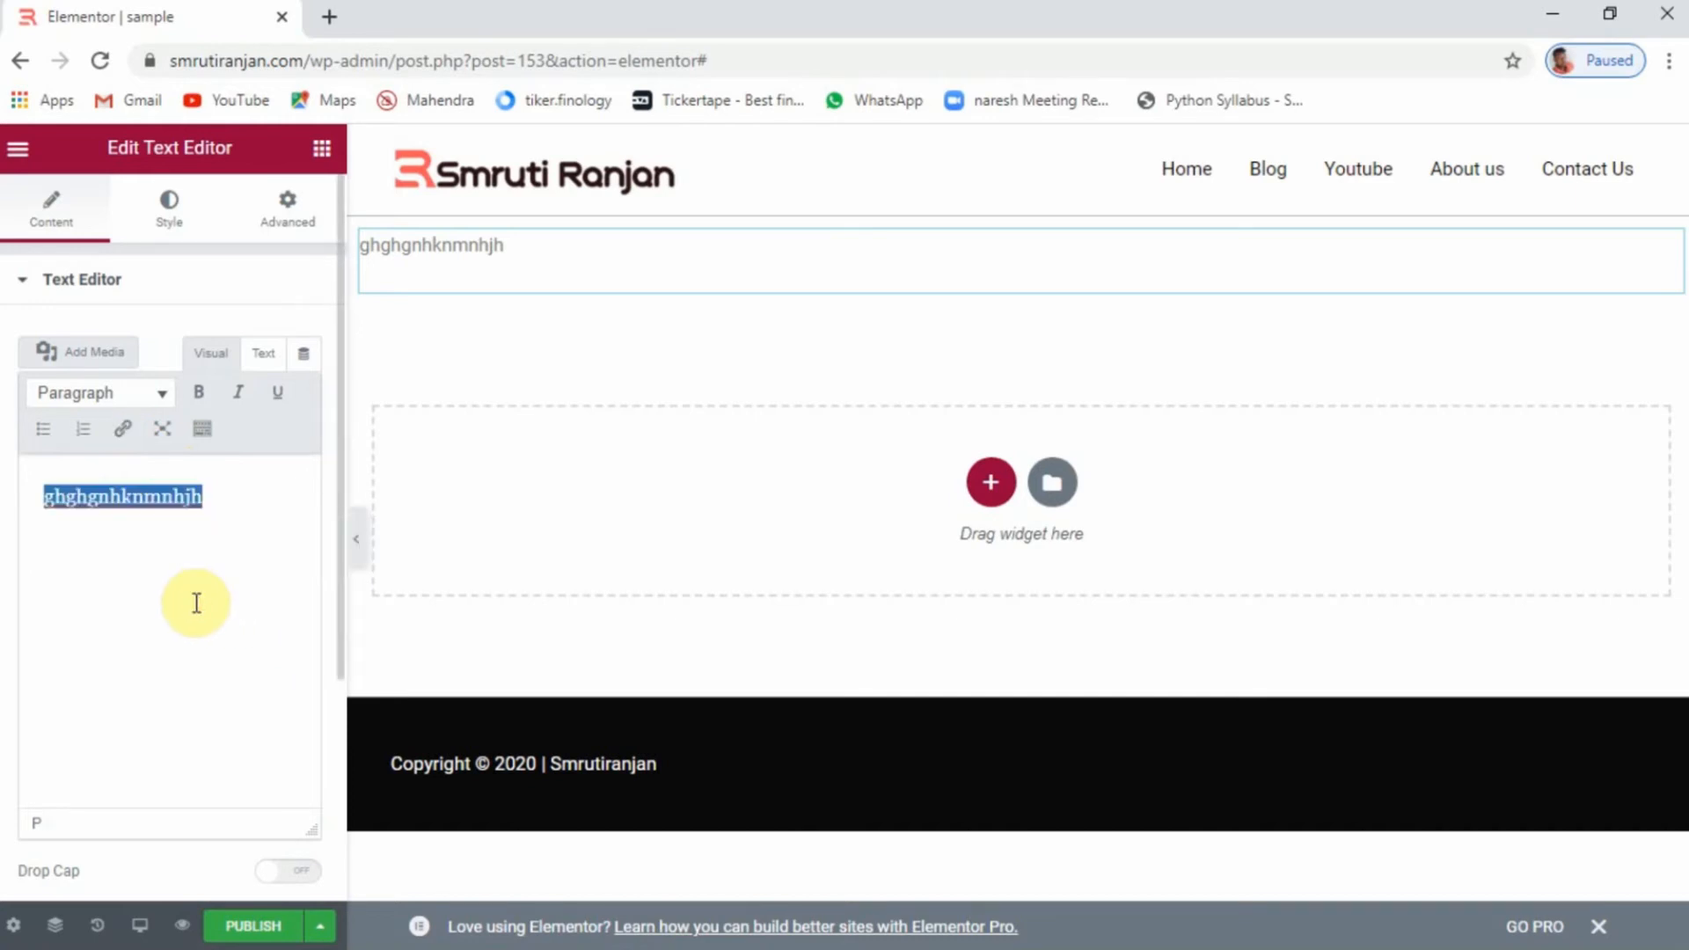
click(195, 604)
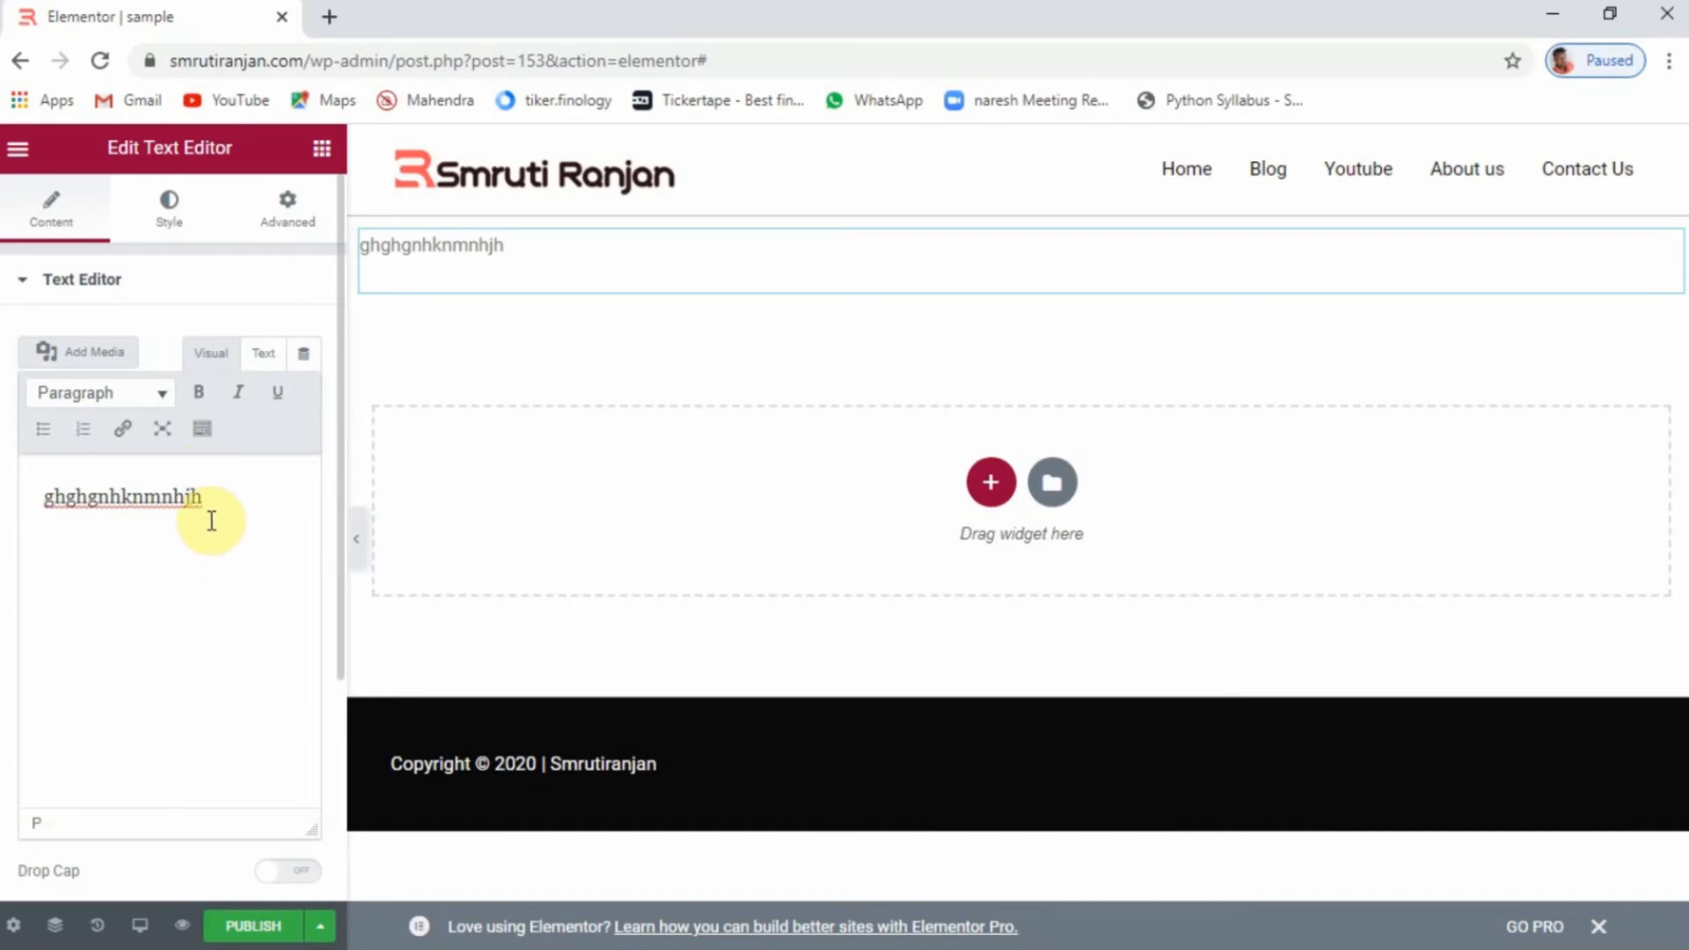
click(164, 392)
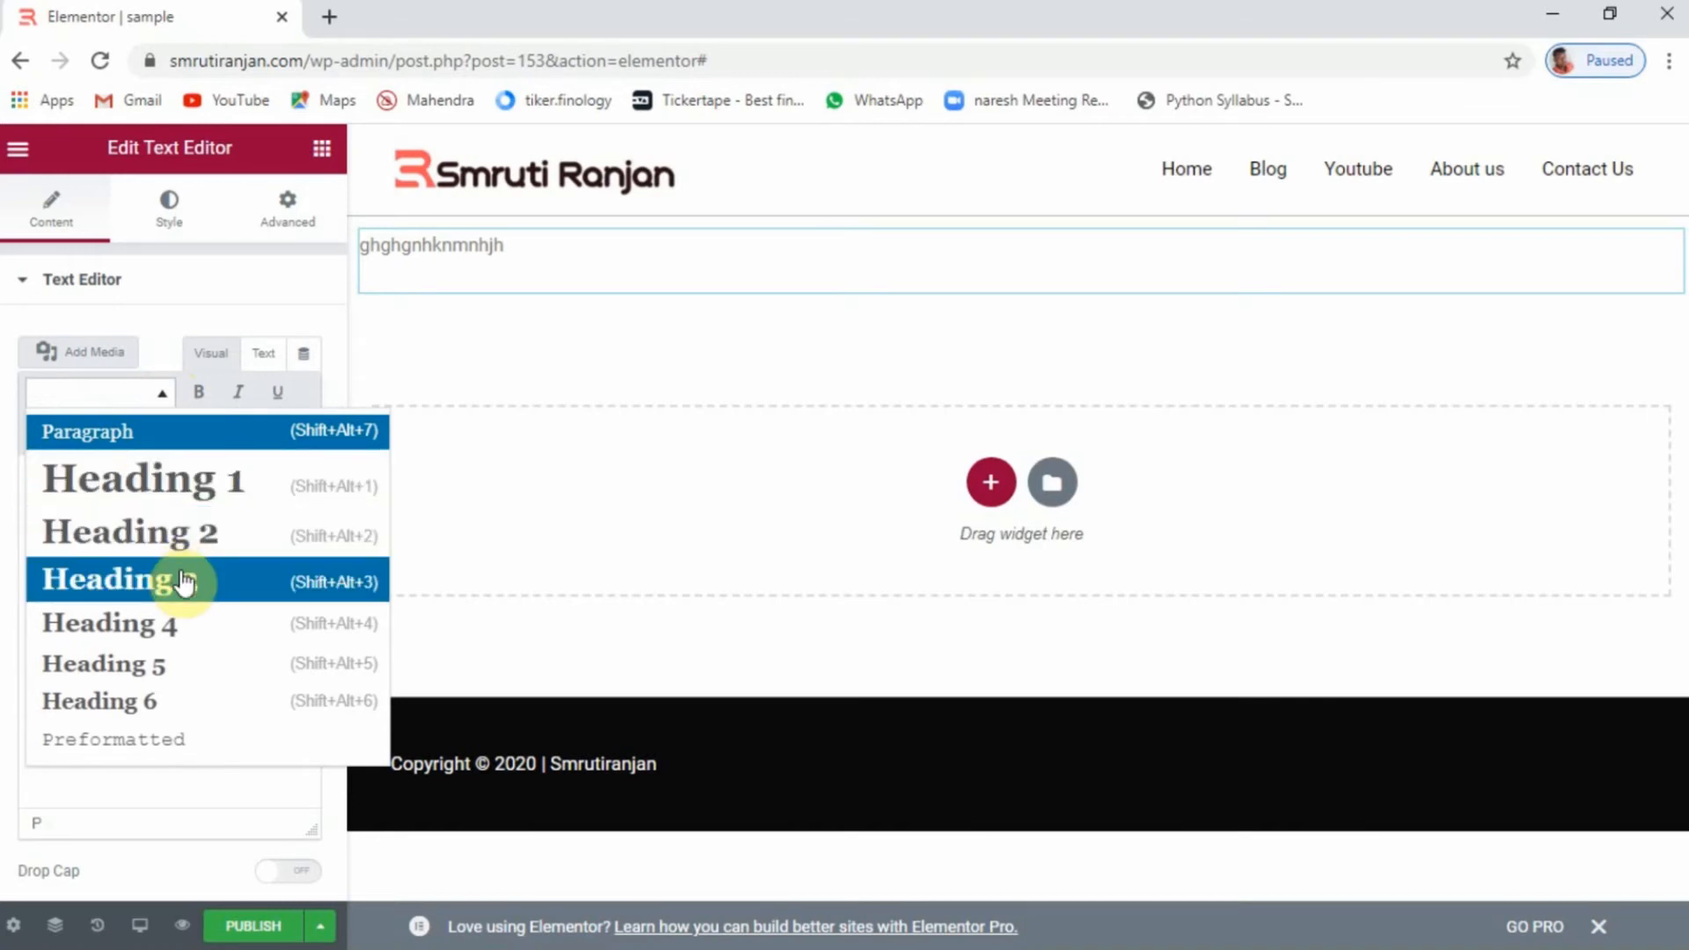
click(141, 788)
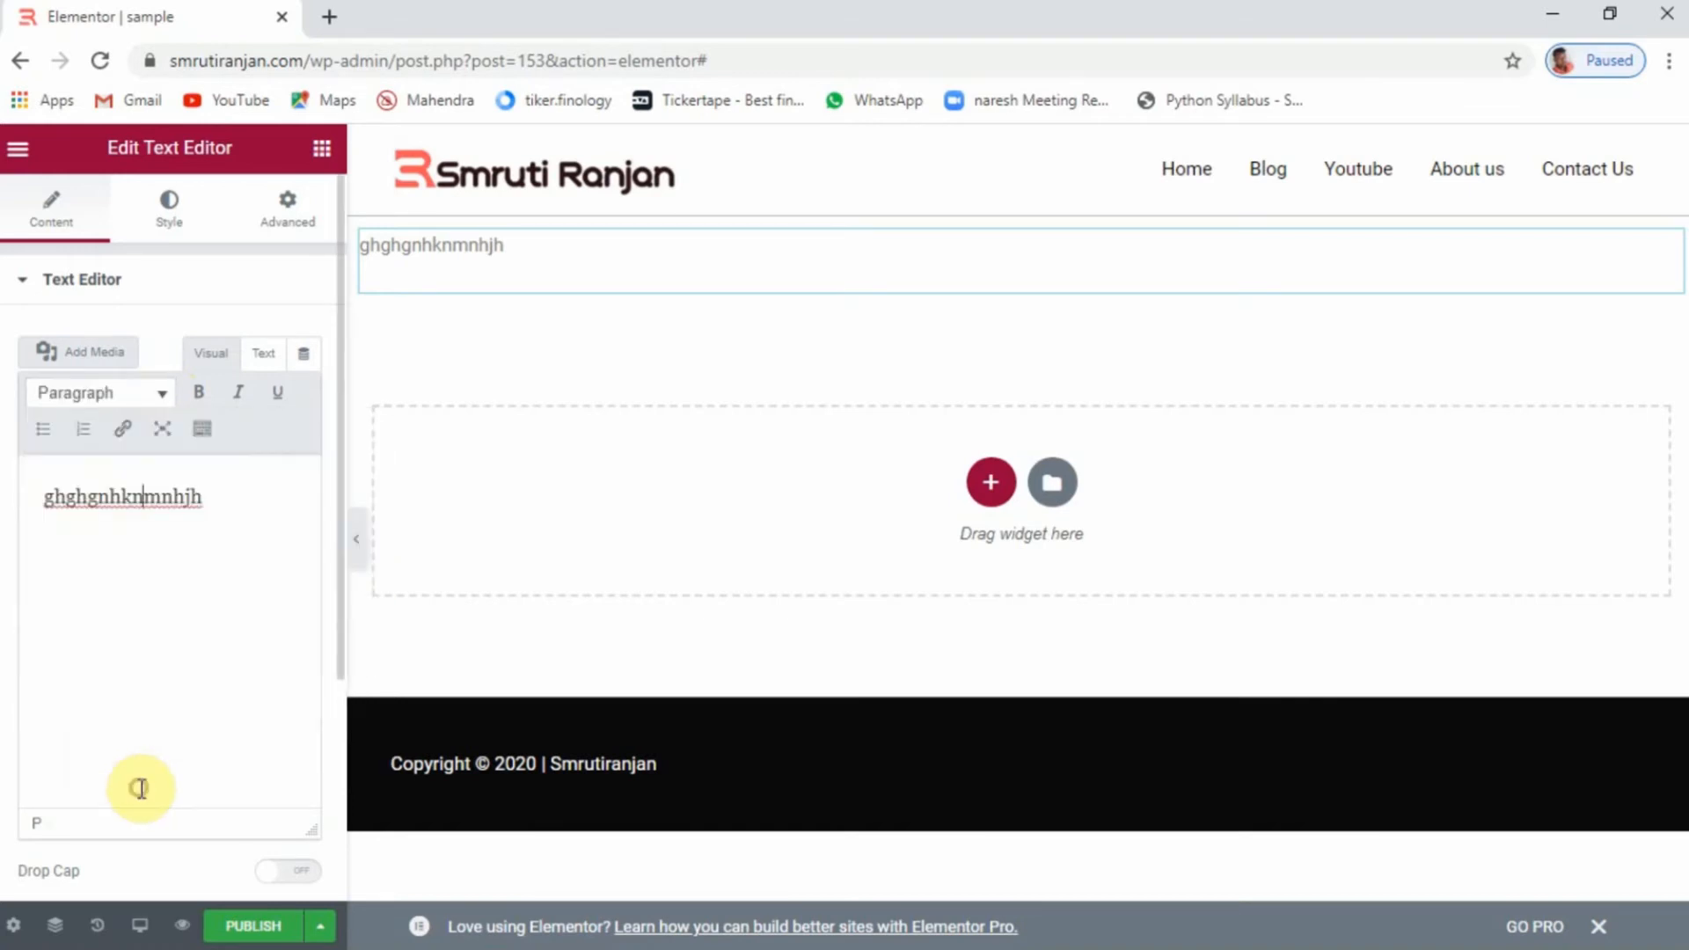
Examine the Text Editor widget's text color, typography and advanced settings
click(182, 216)
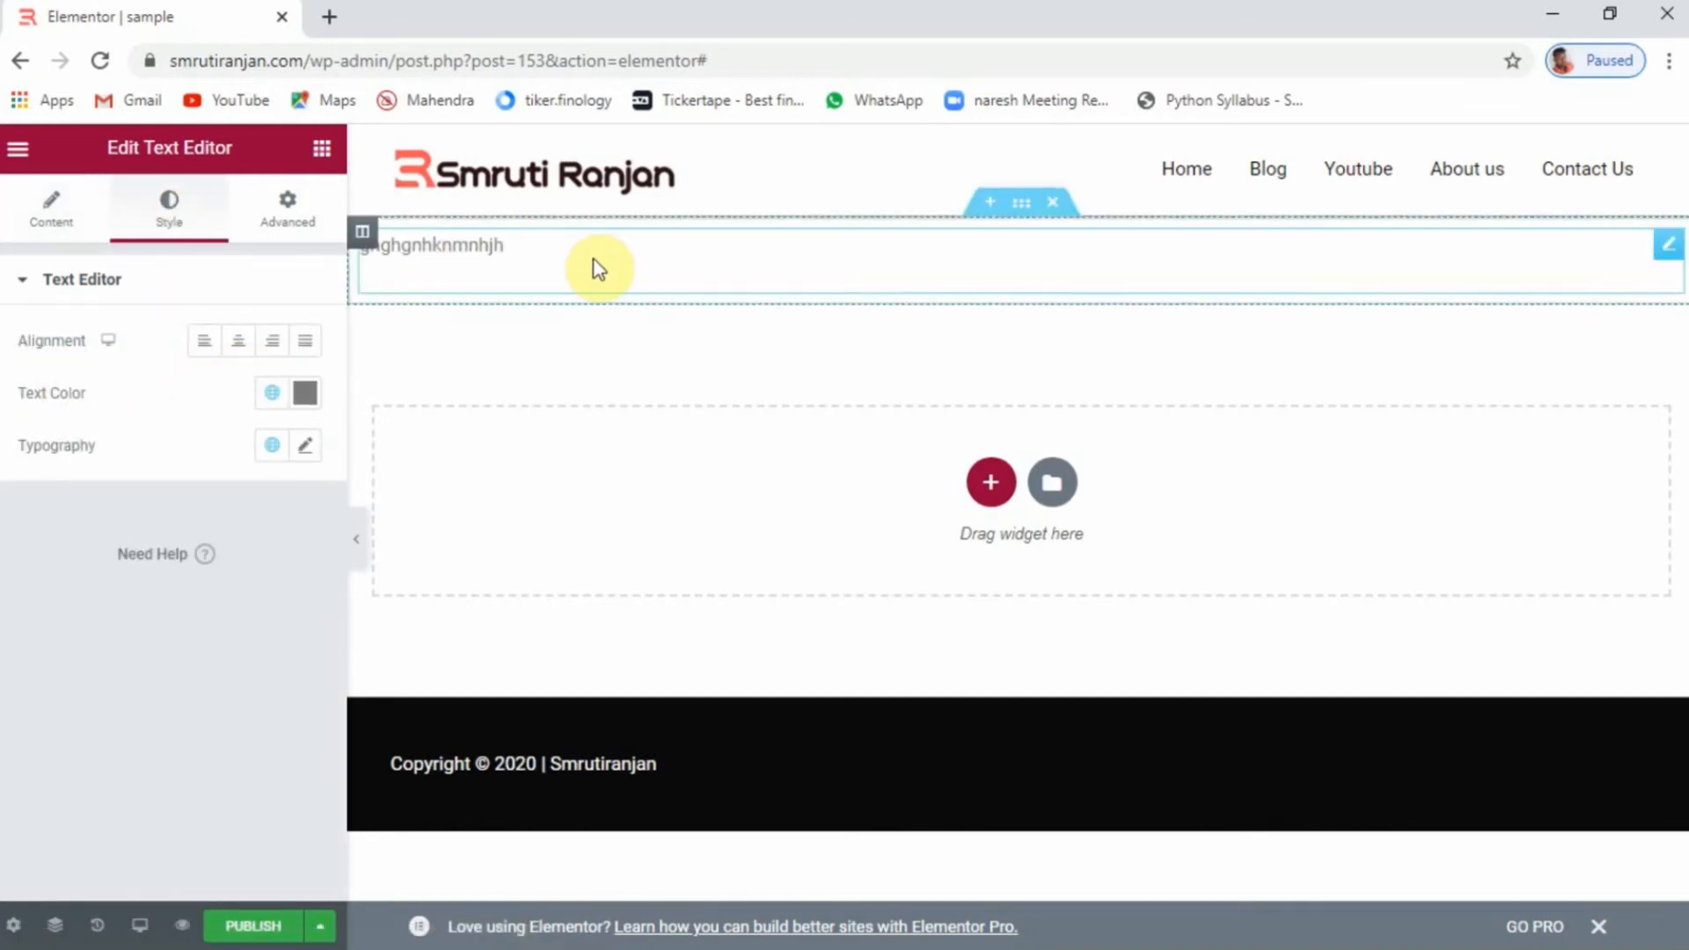
click(305, 392)
click(88, 530)
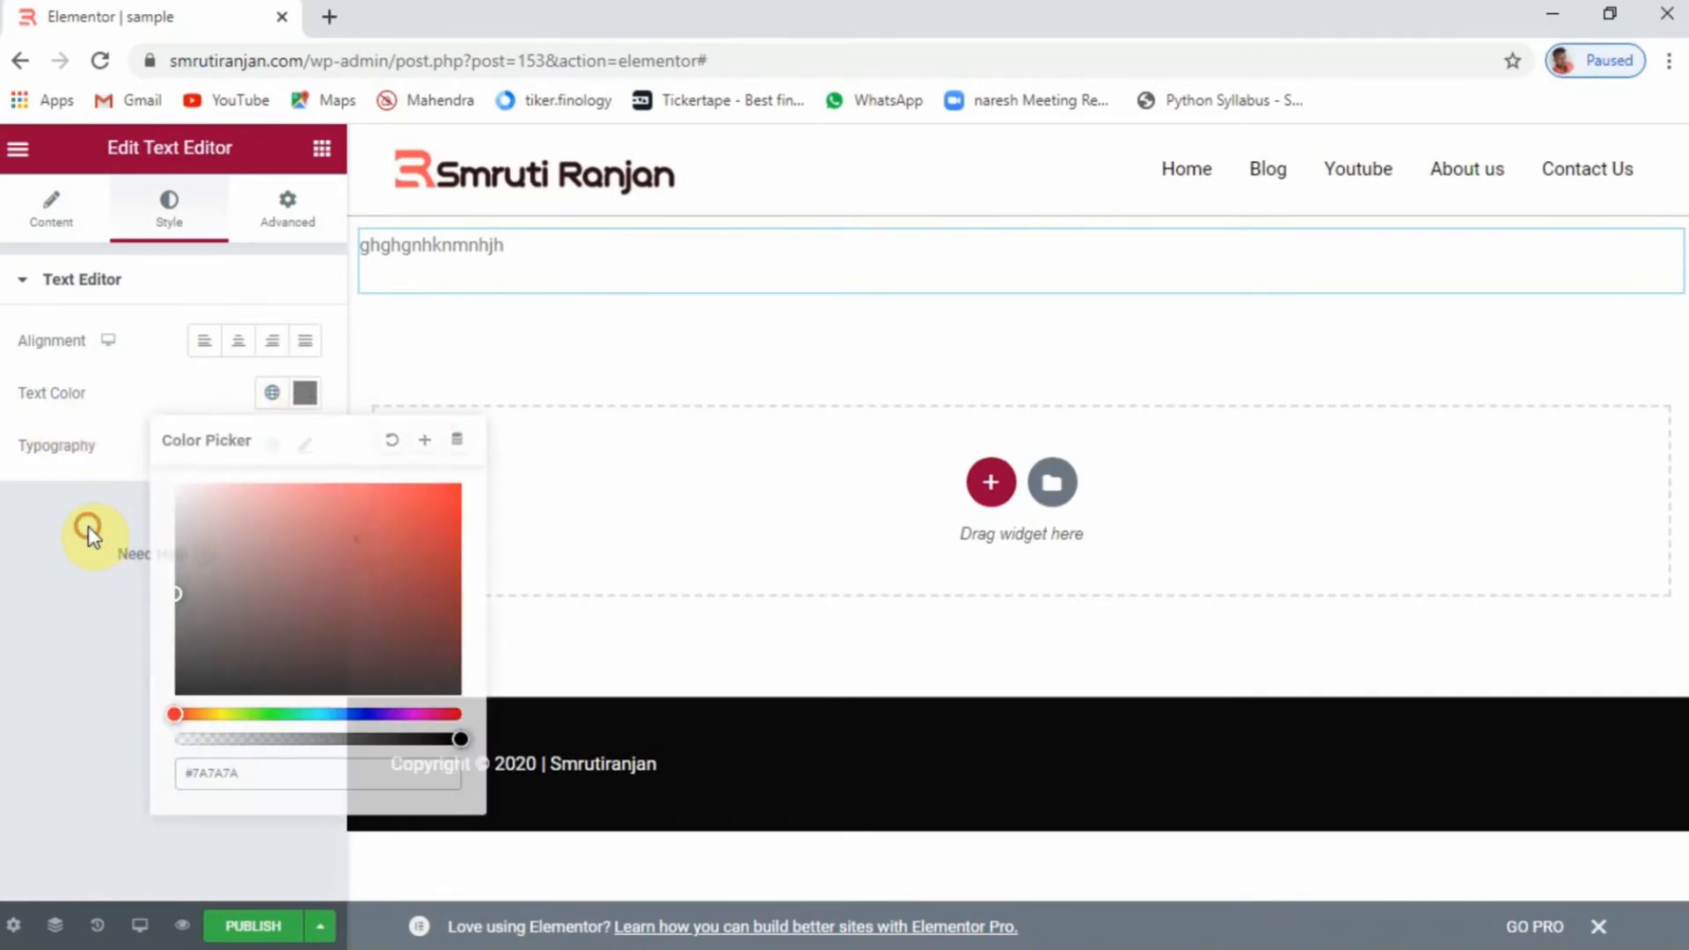
click(309, 449)
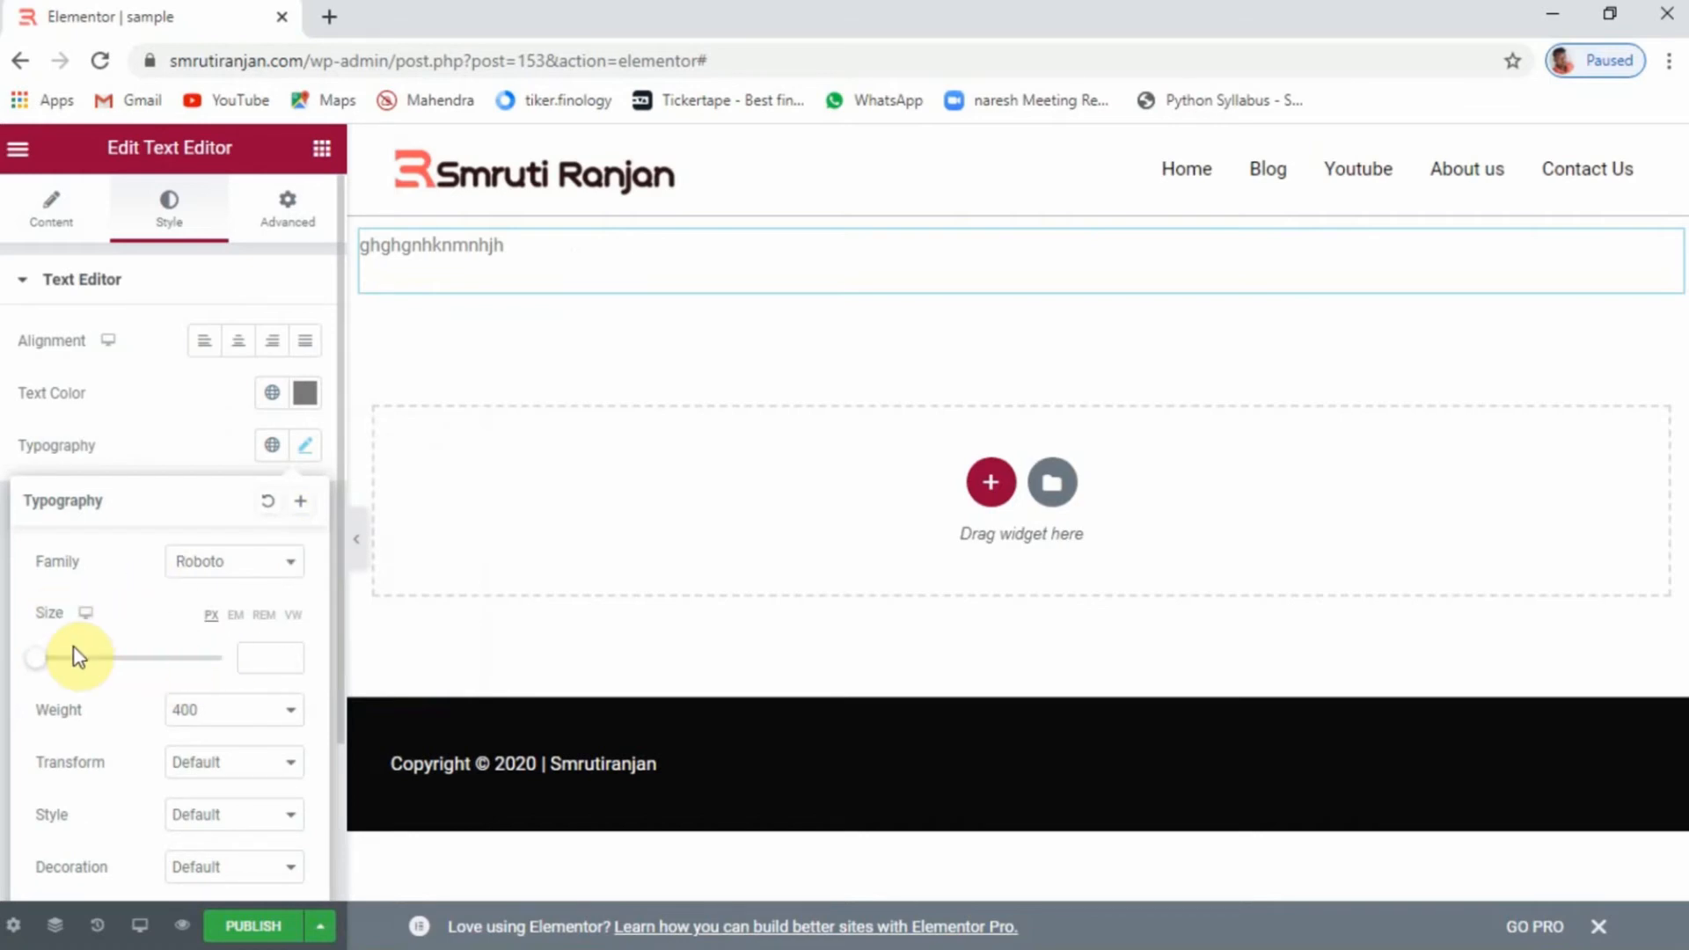
scroll(69, 802, down, 2)
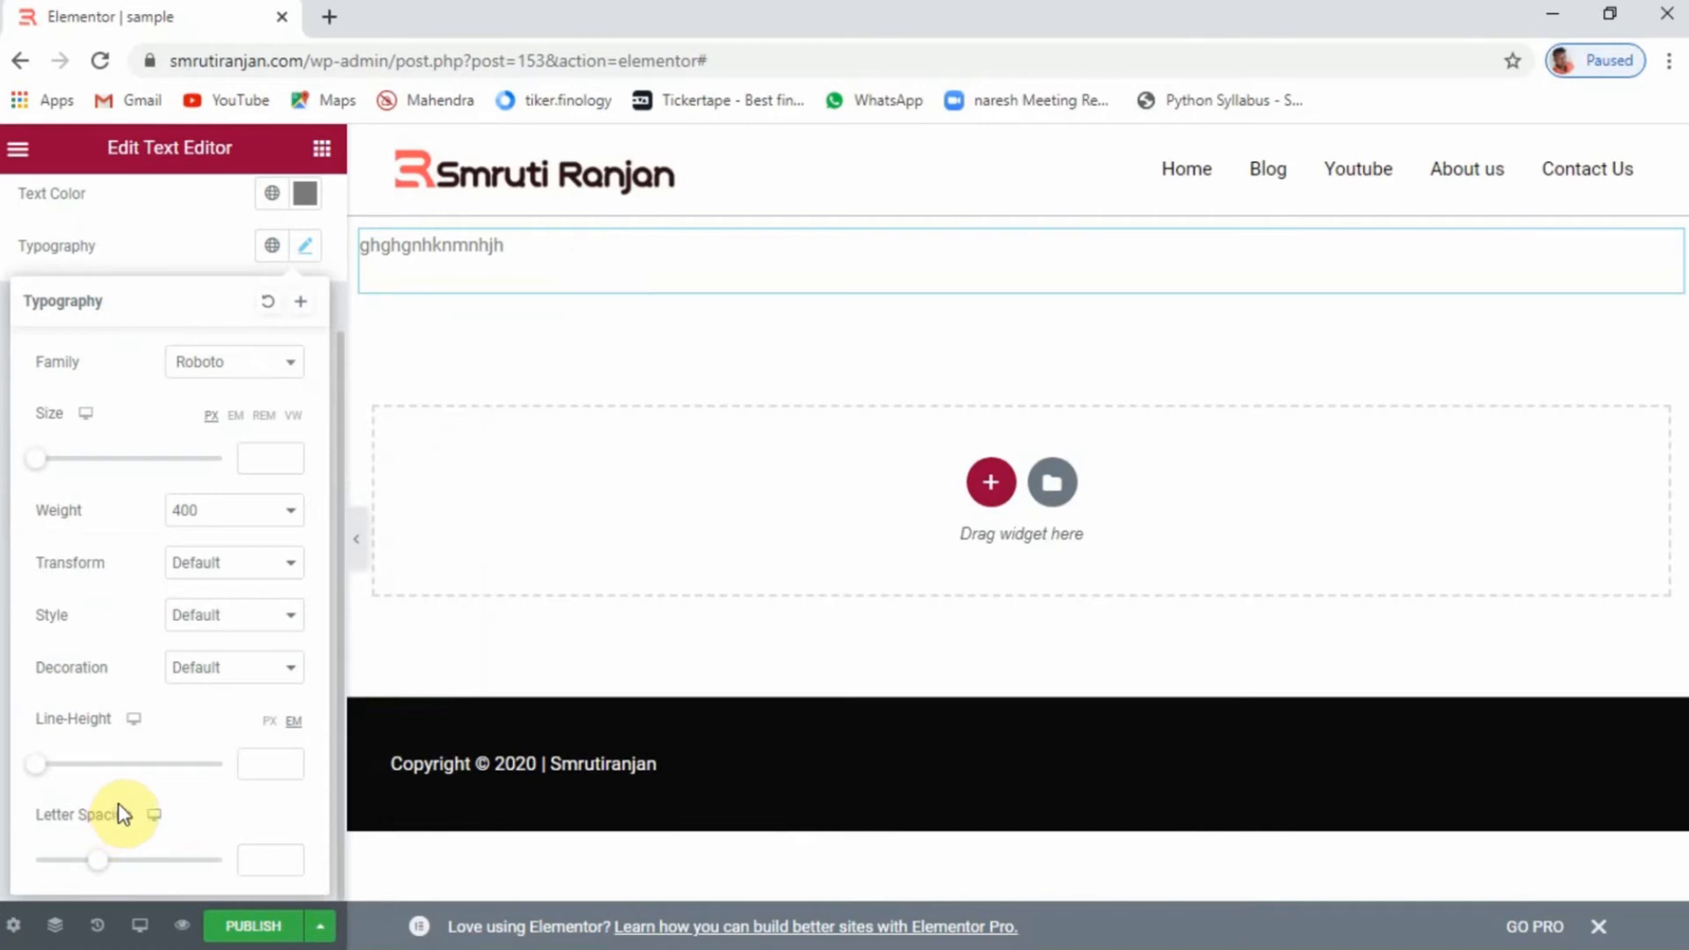
click(164, 263)
scroll(248, 430, up, 2)
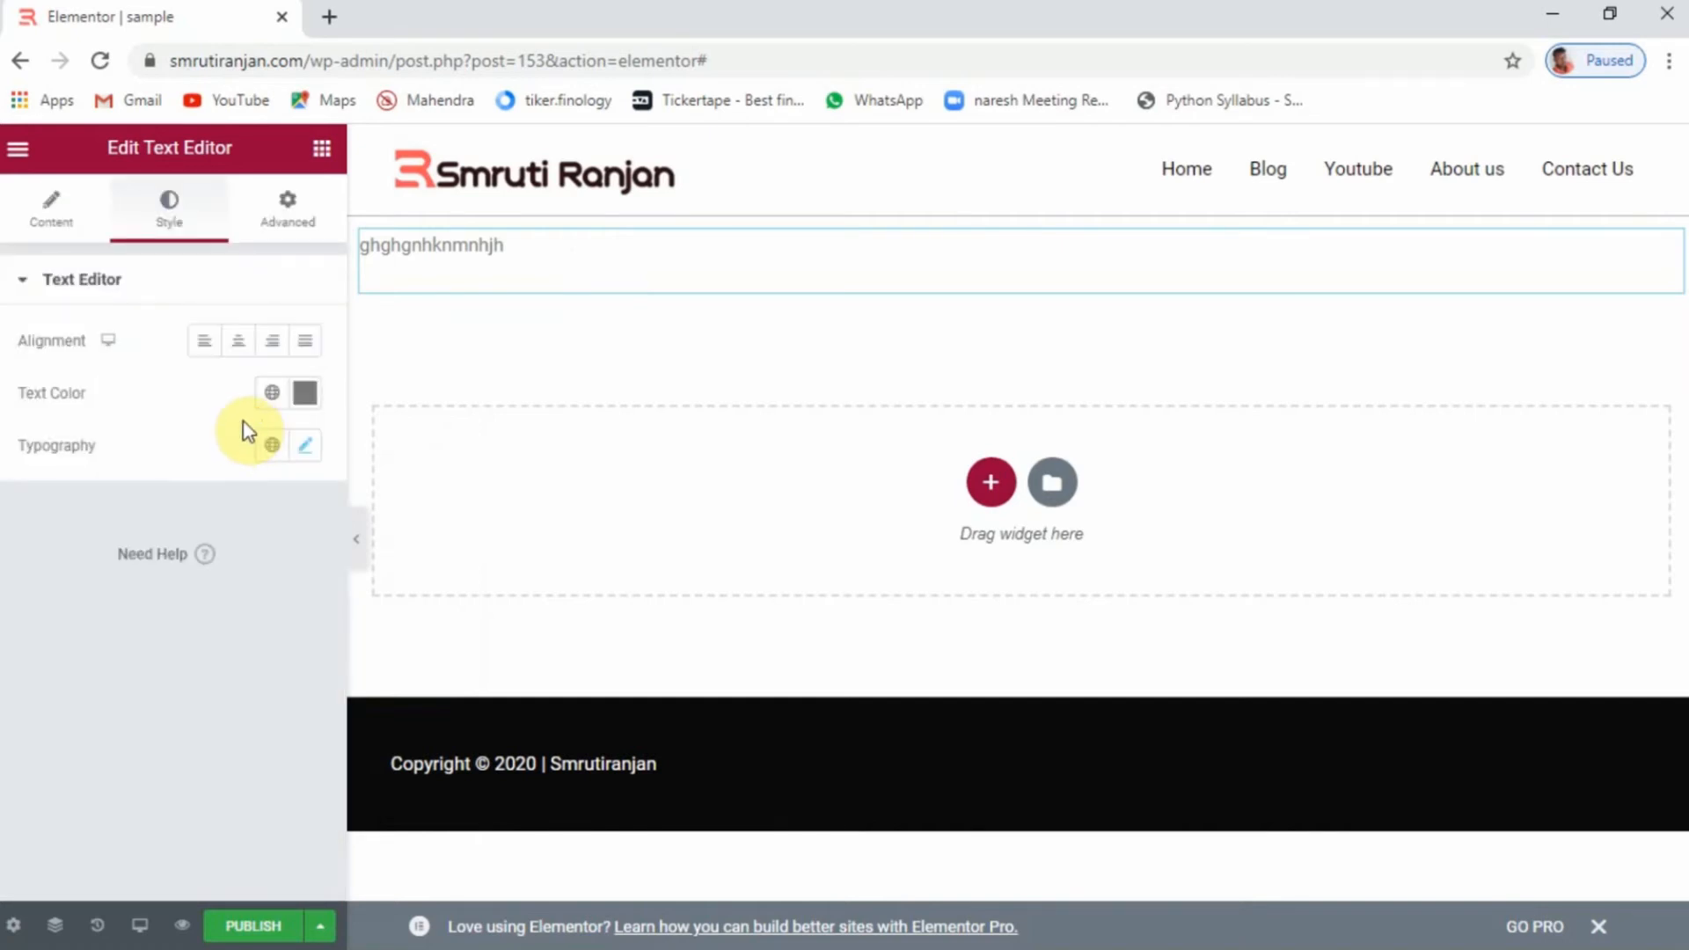
click(297, 228)
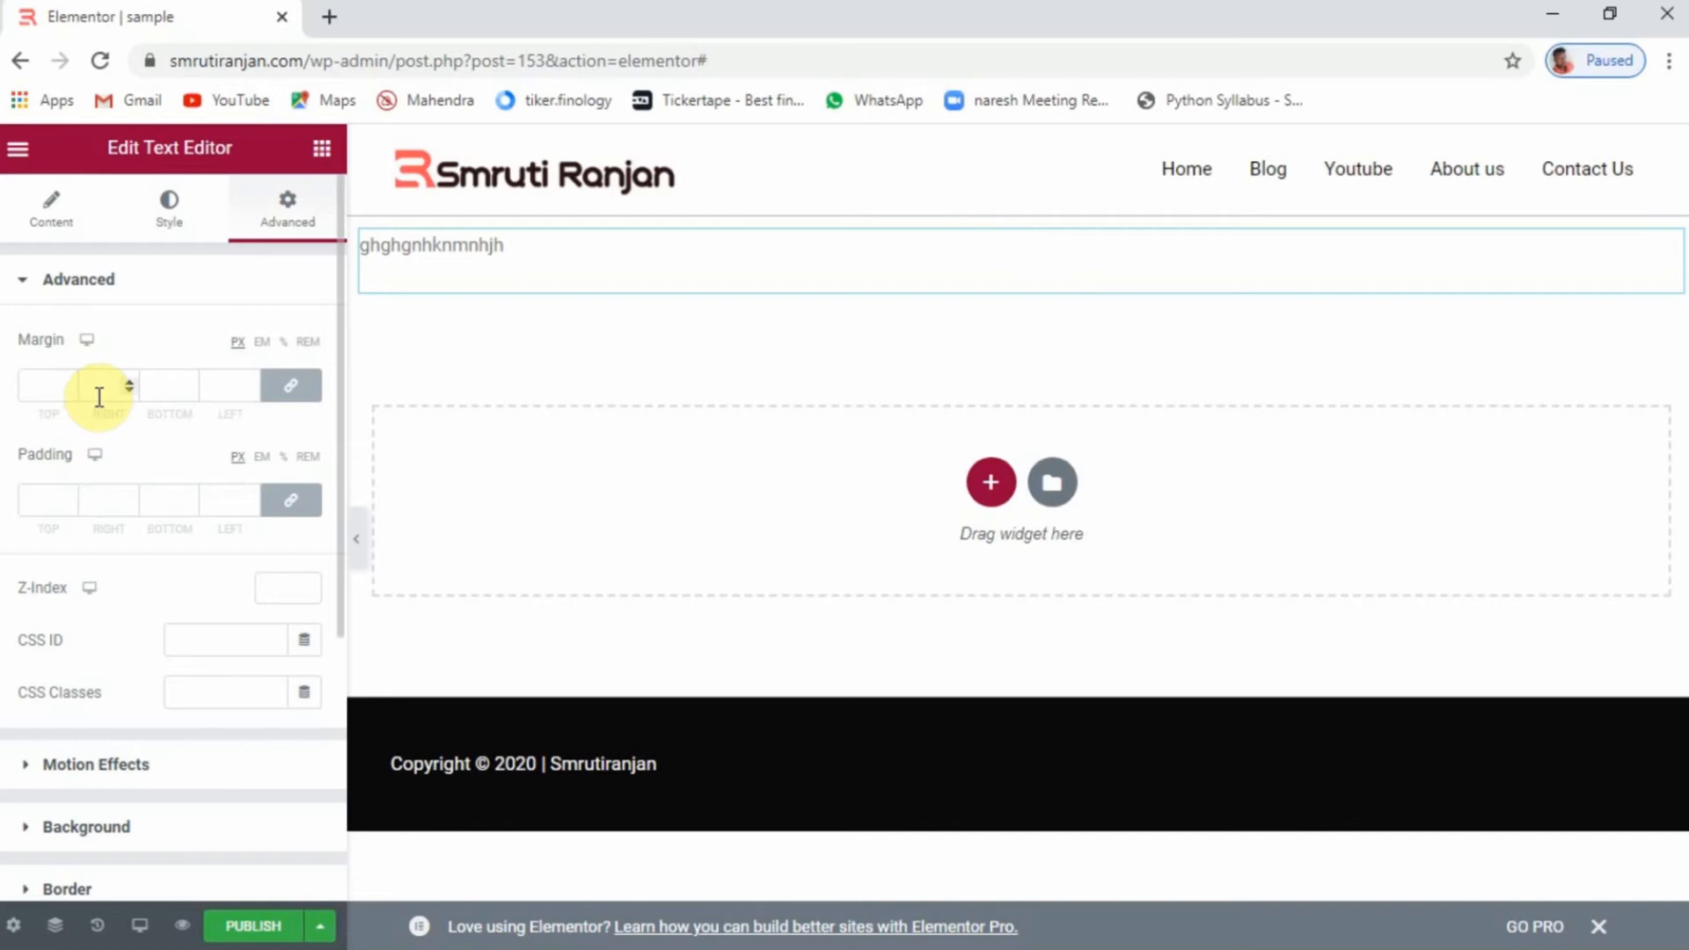
scroll(107, 652, down, 3)
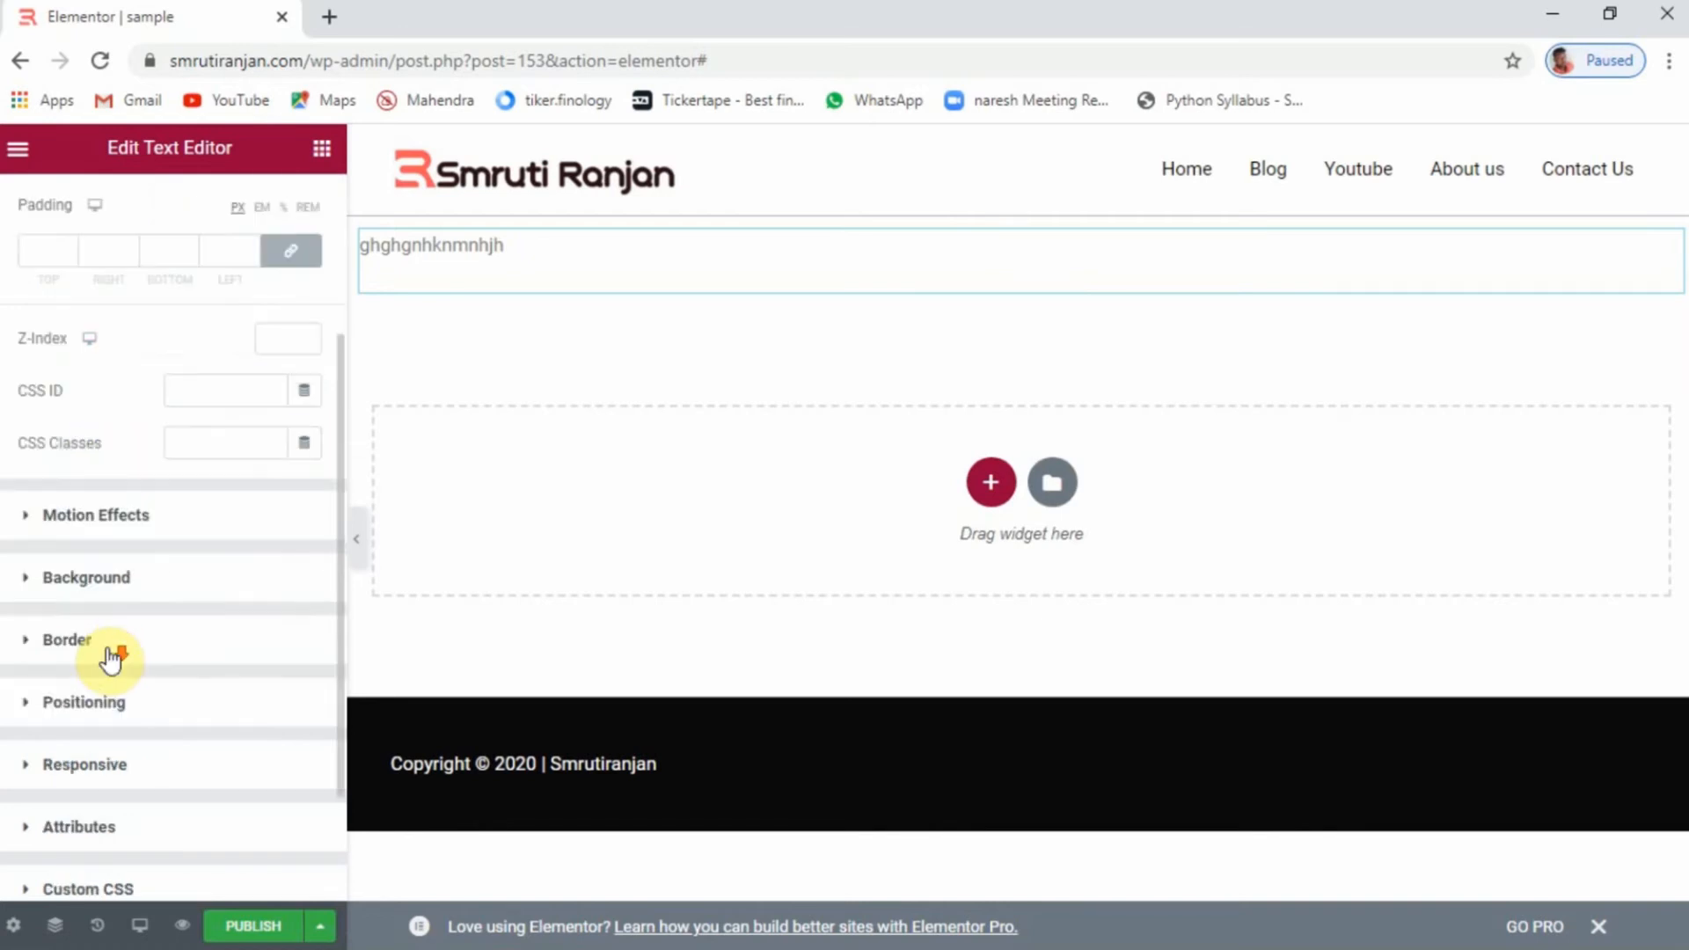
scroll(110, 656, down, 2)
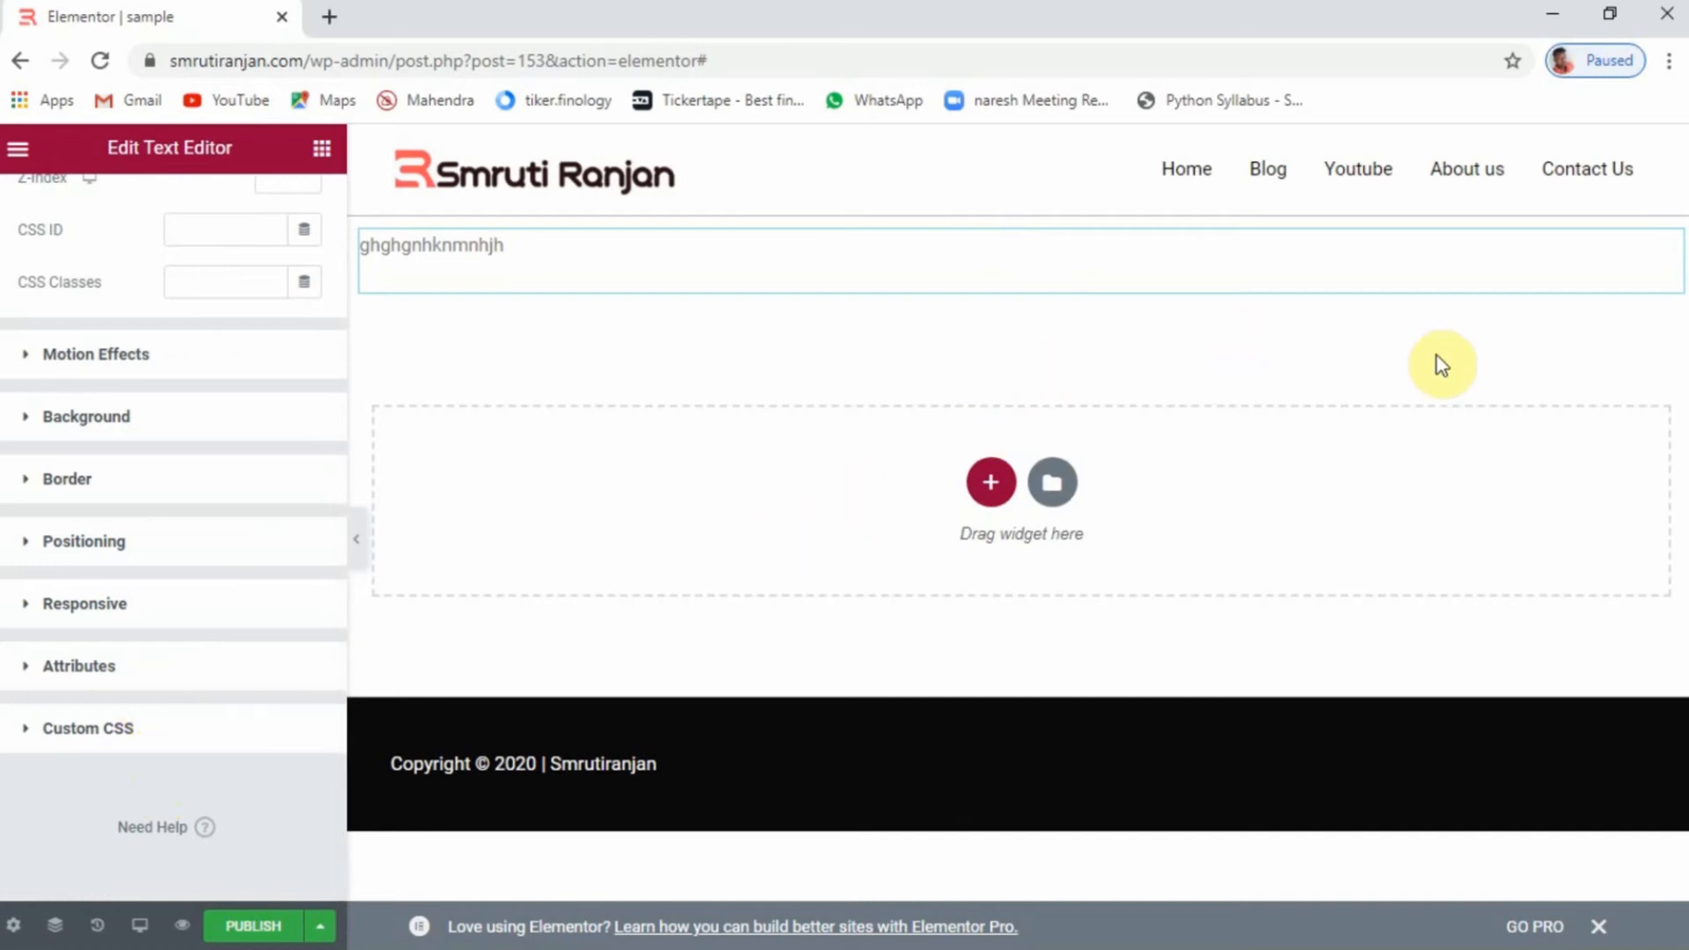
Delete the Text Editor widget from the page
right_click(1665, 254)
click(1346, 392)
key(Delete)
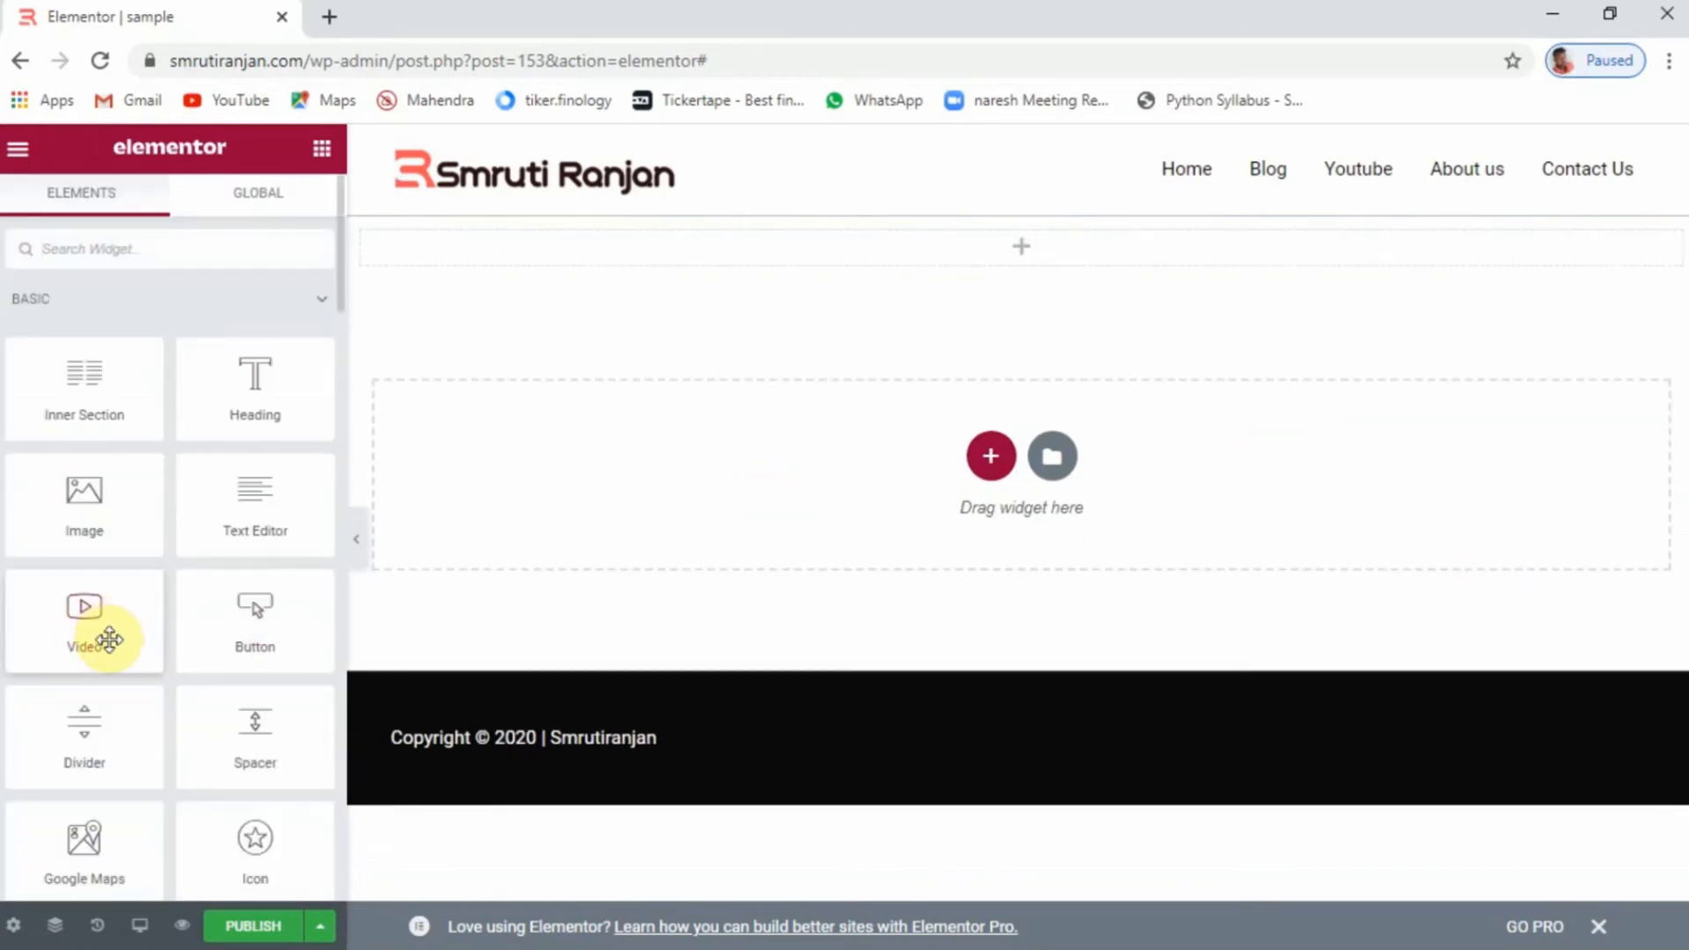
Add a Video widget to the empty column and review its available video sources, keeping YouTube
drag(109, 640, 956, 258)
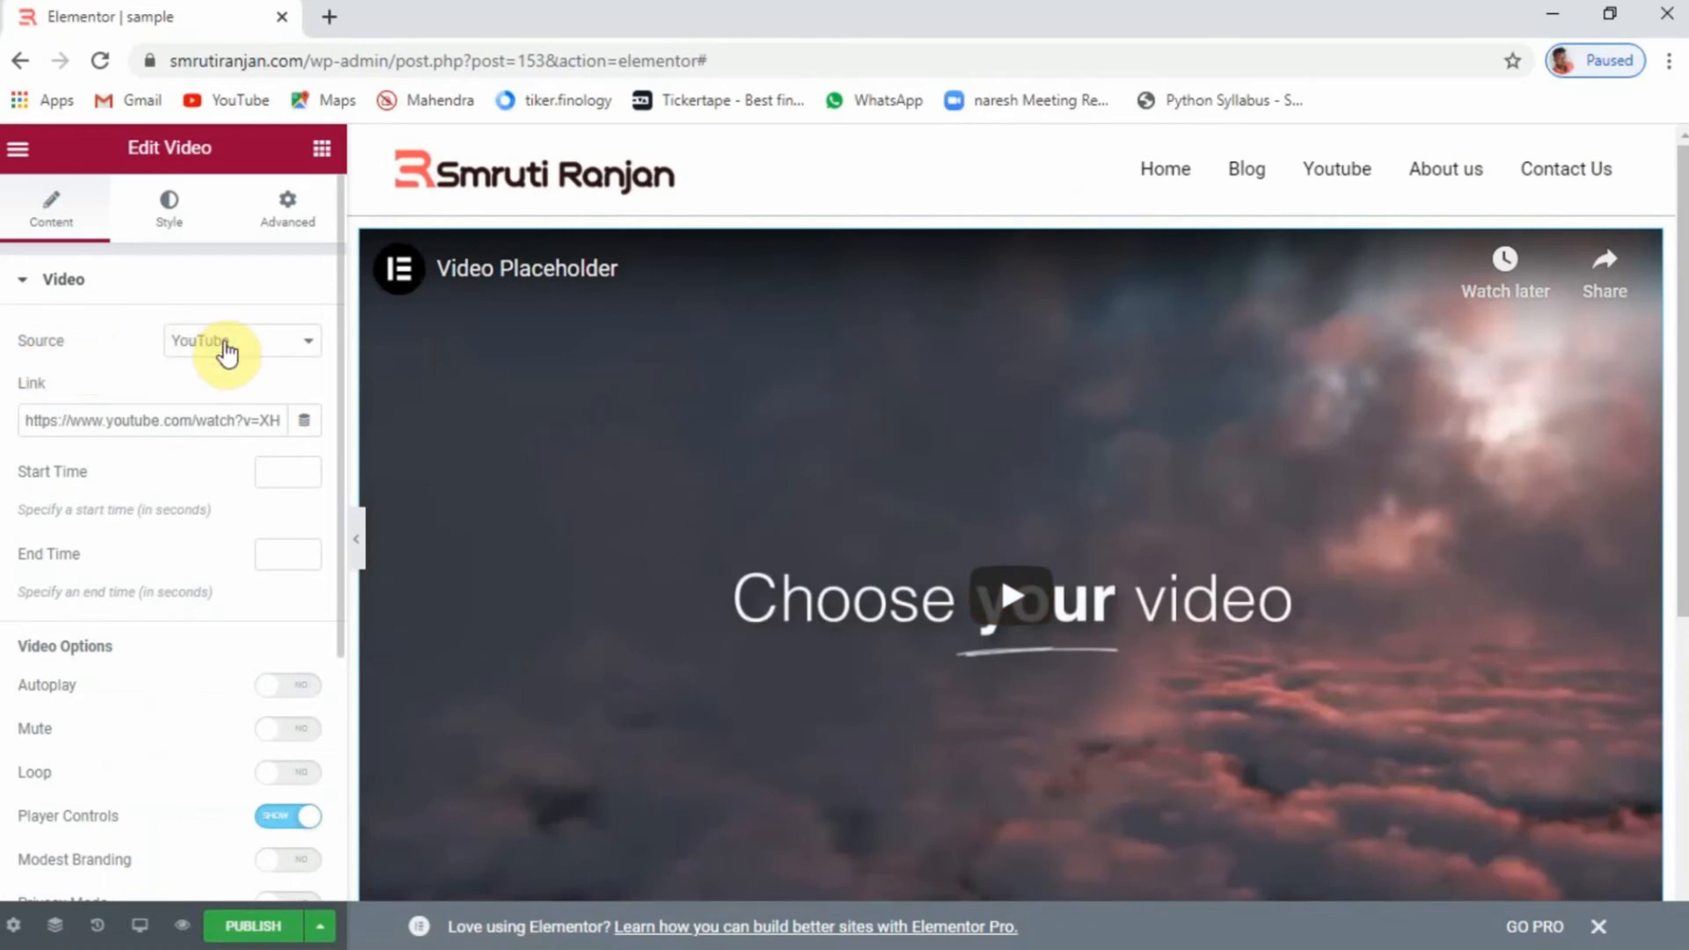
click(227, 350)
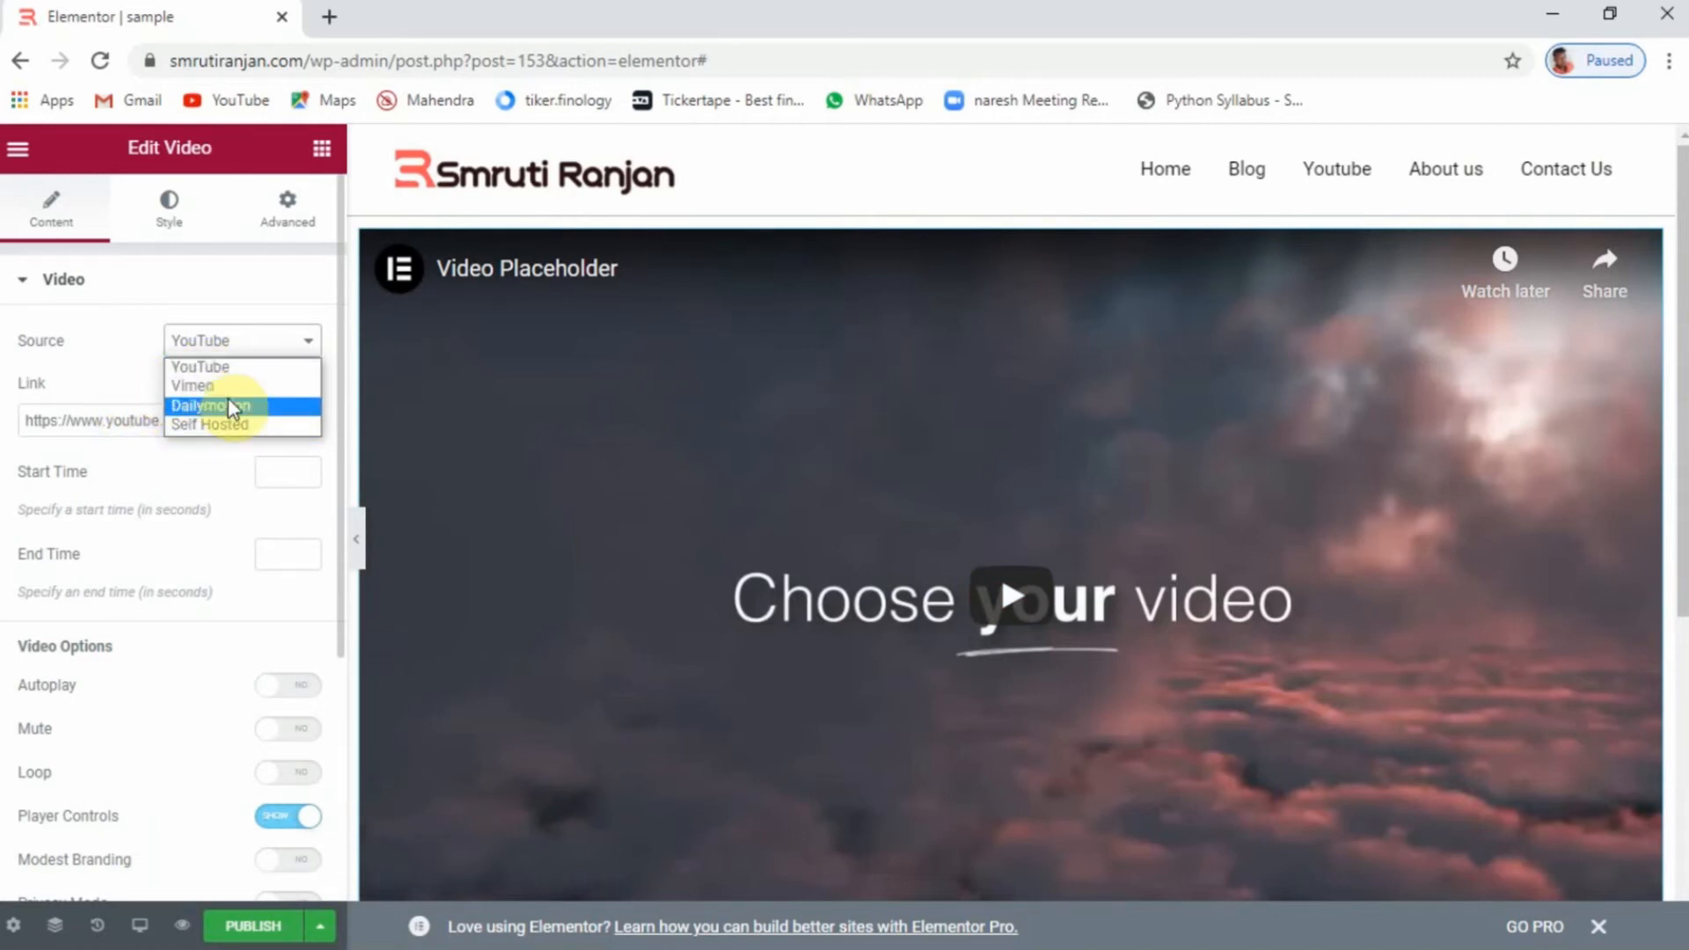
click(83, 384)
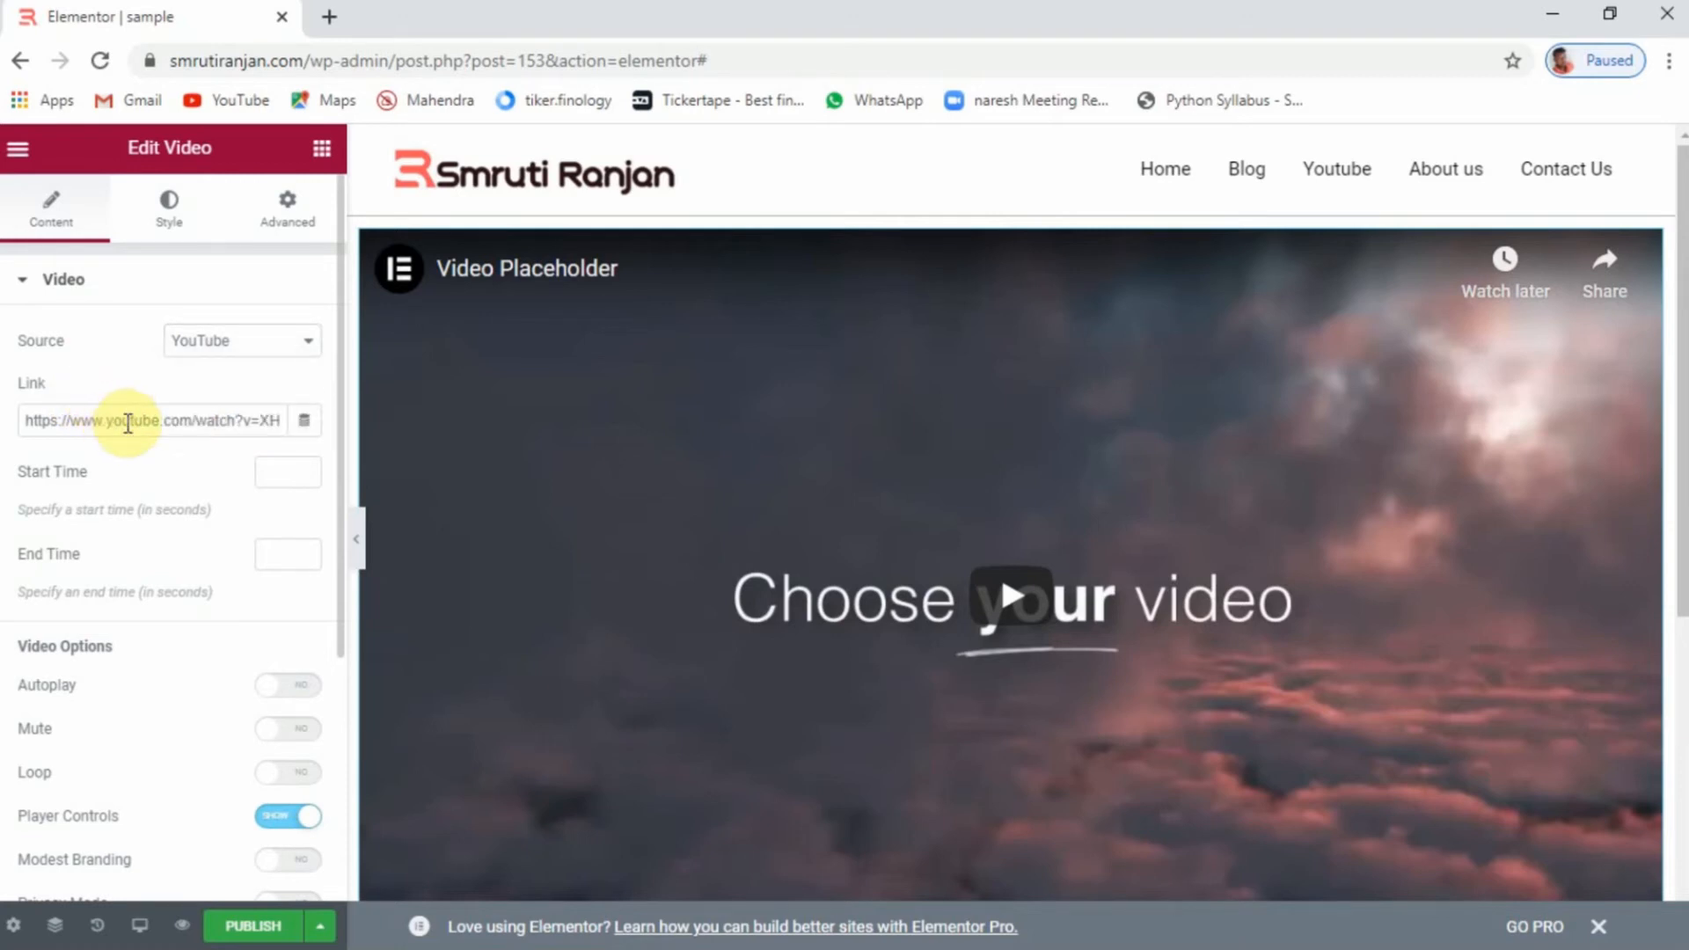
Set the video widget's source to Self Hosted
click(255, 340)
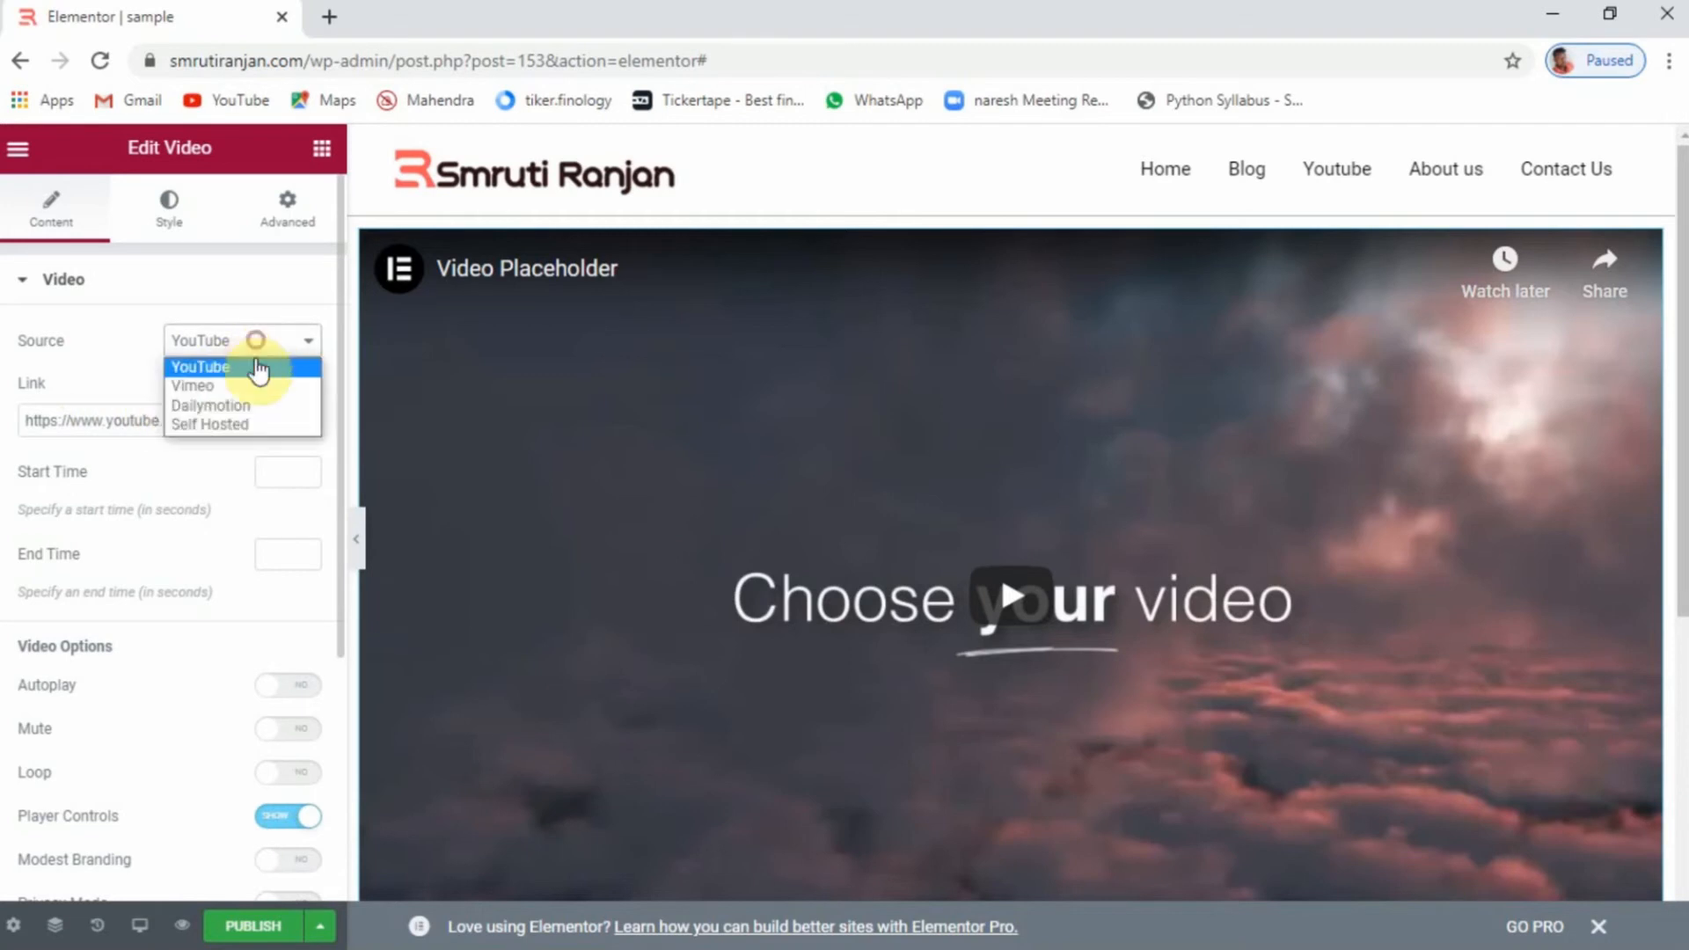
click(251, 425)
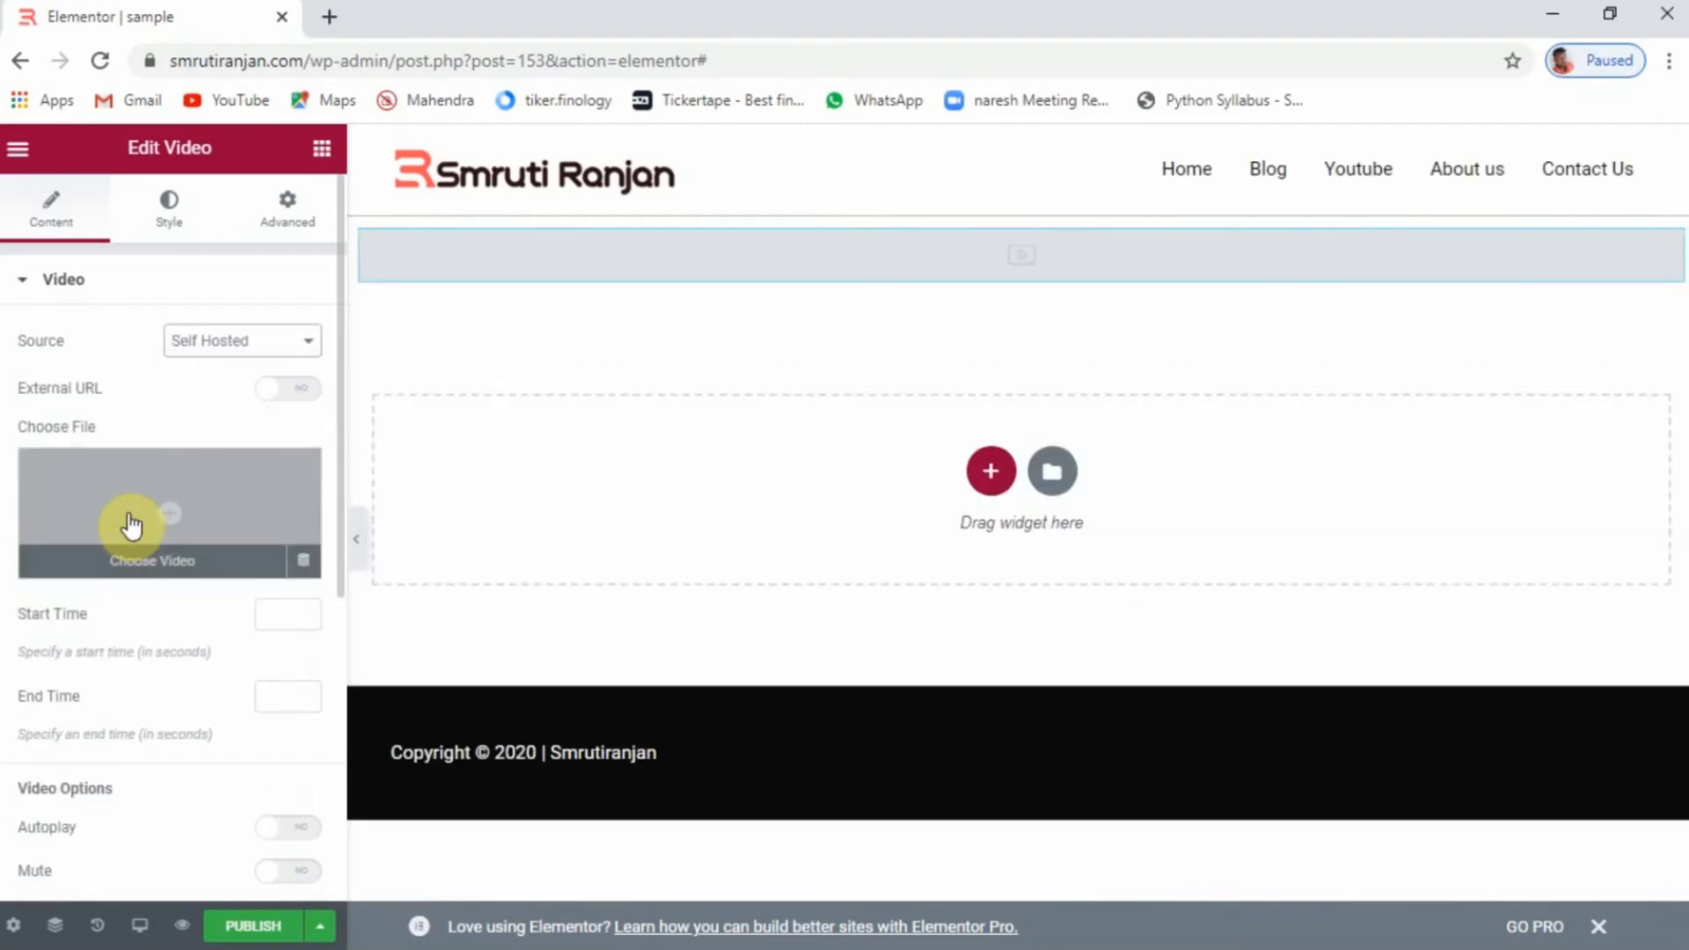
click(141, 502)
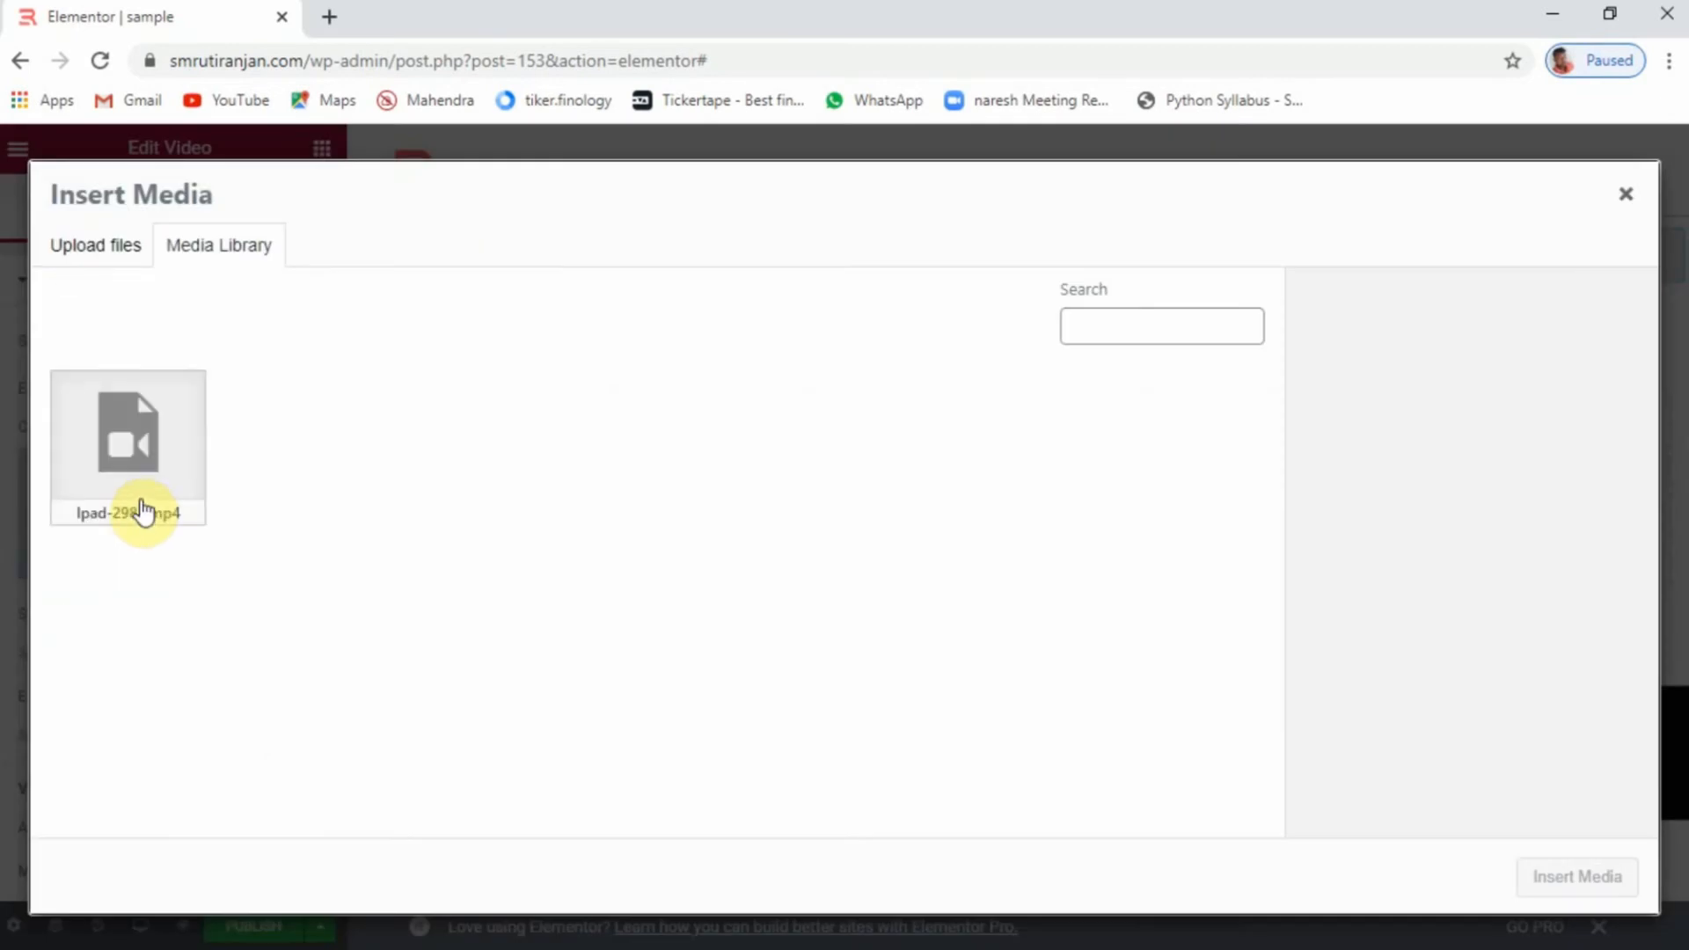
click(1625, 193)
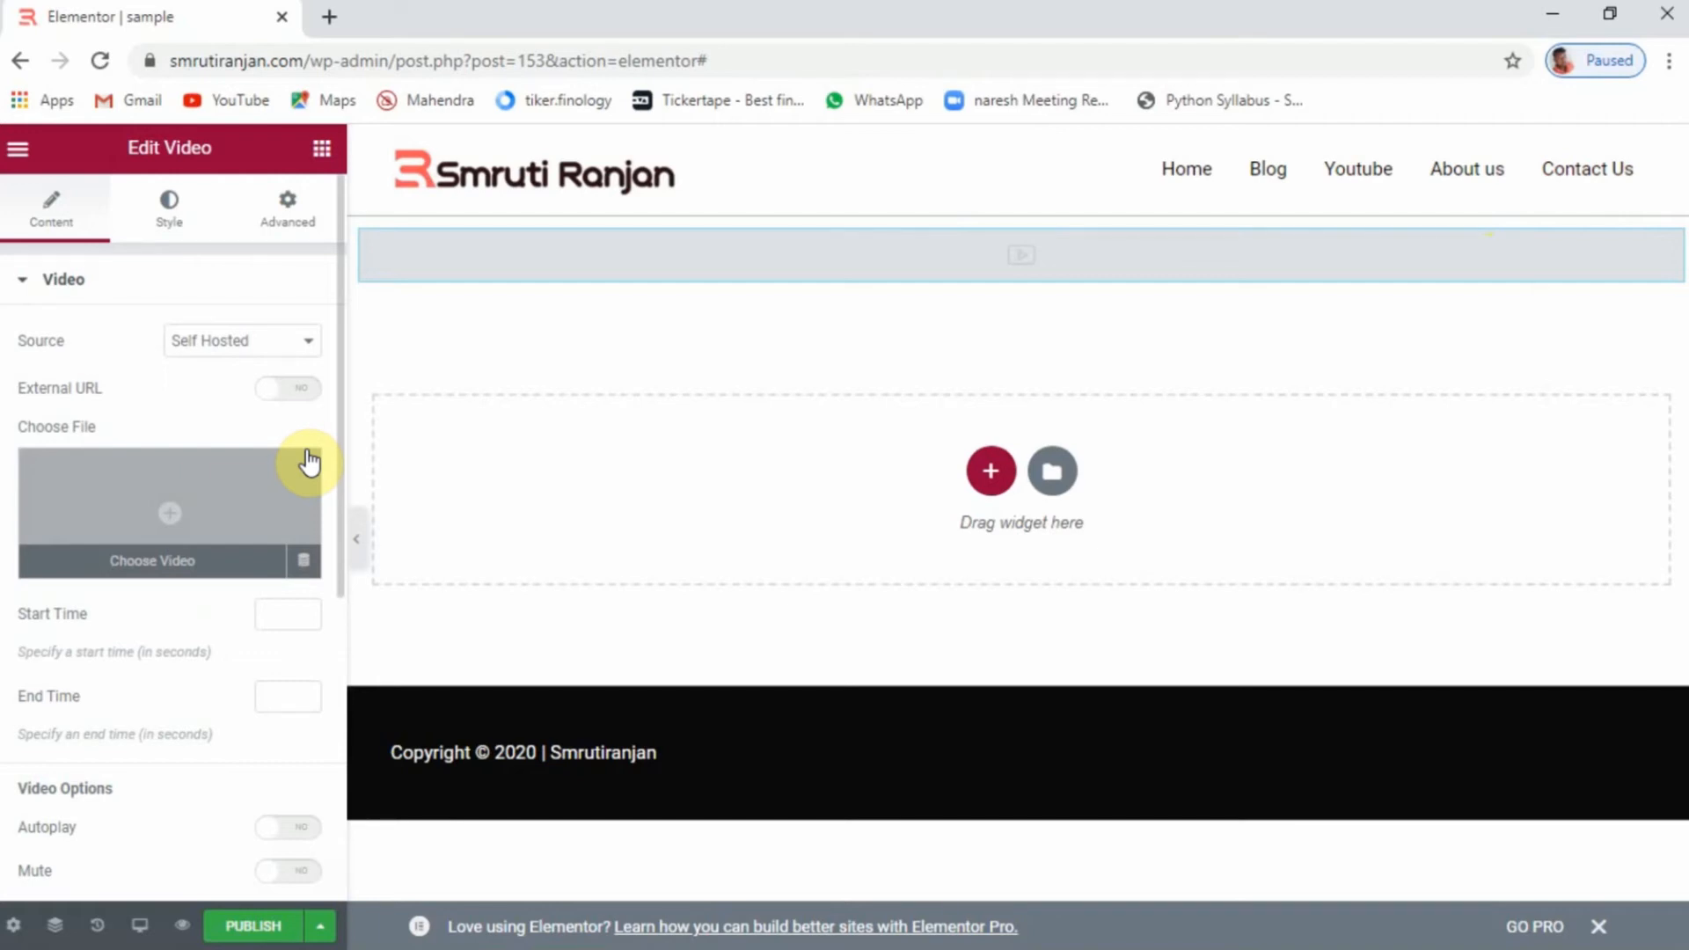
click(293, 392)
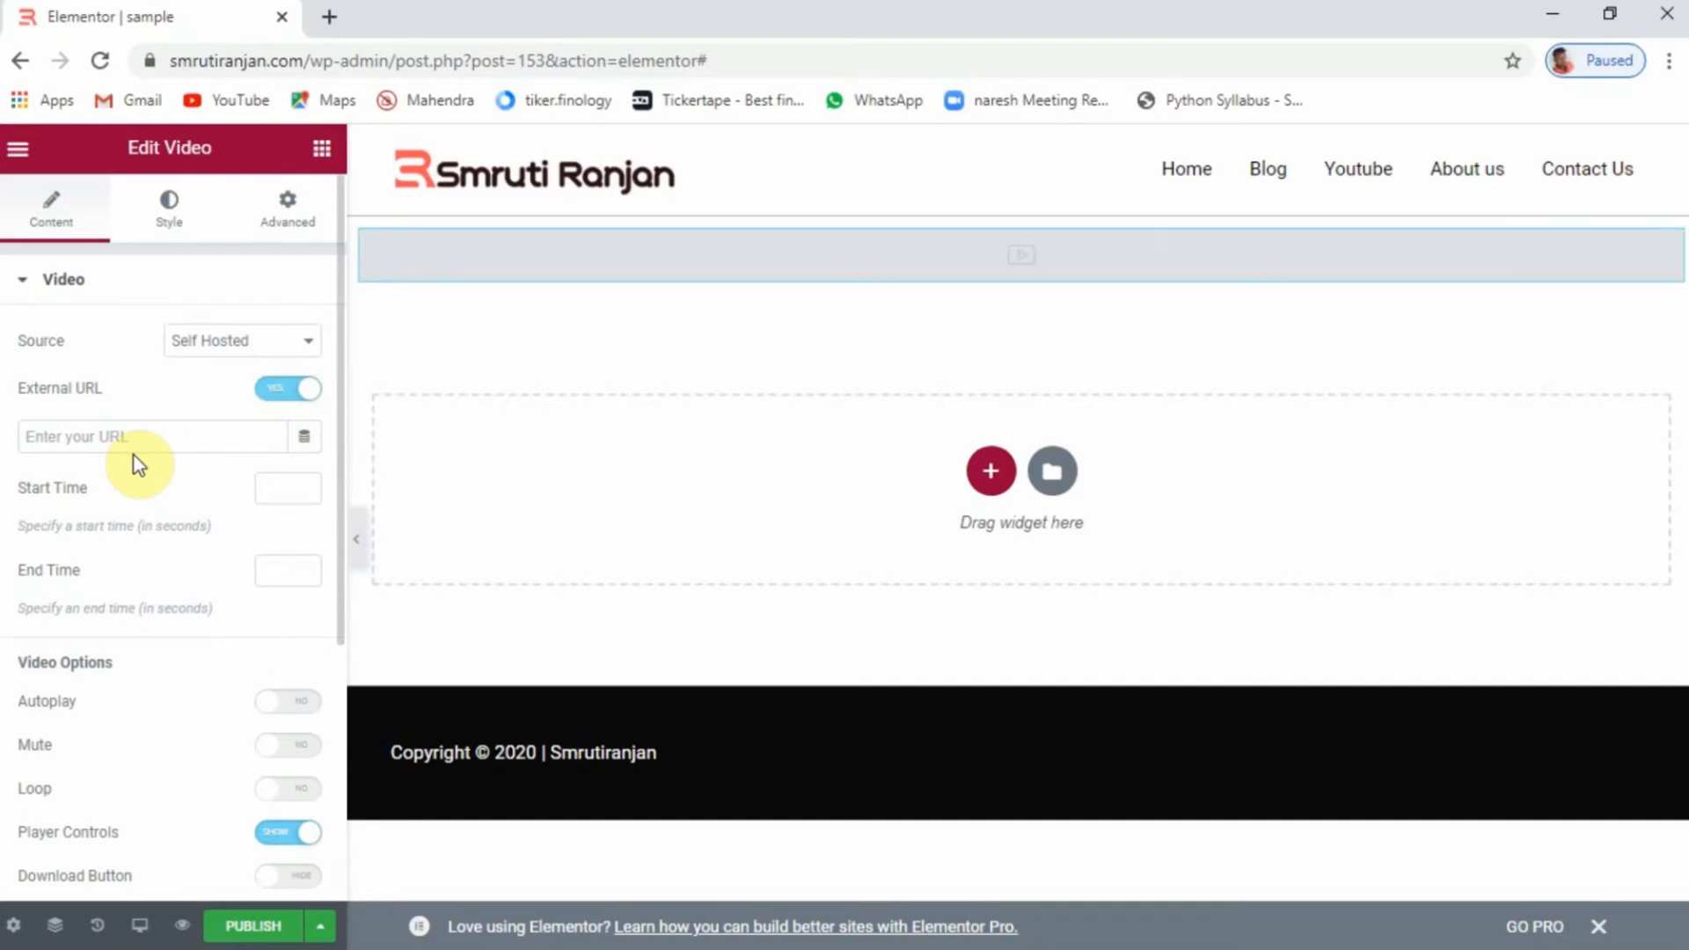
click(275, 397)
Insert Ipad-2988.mp4 from the media library as the widget's video file
click(149, 510)
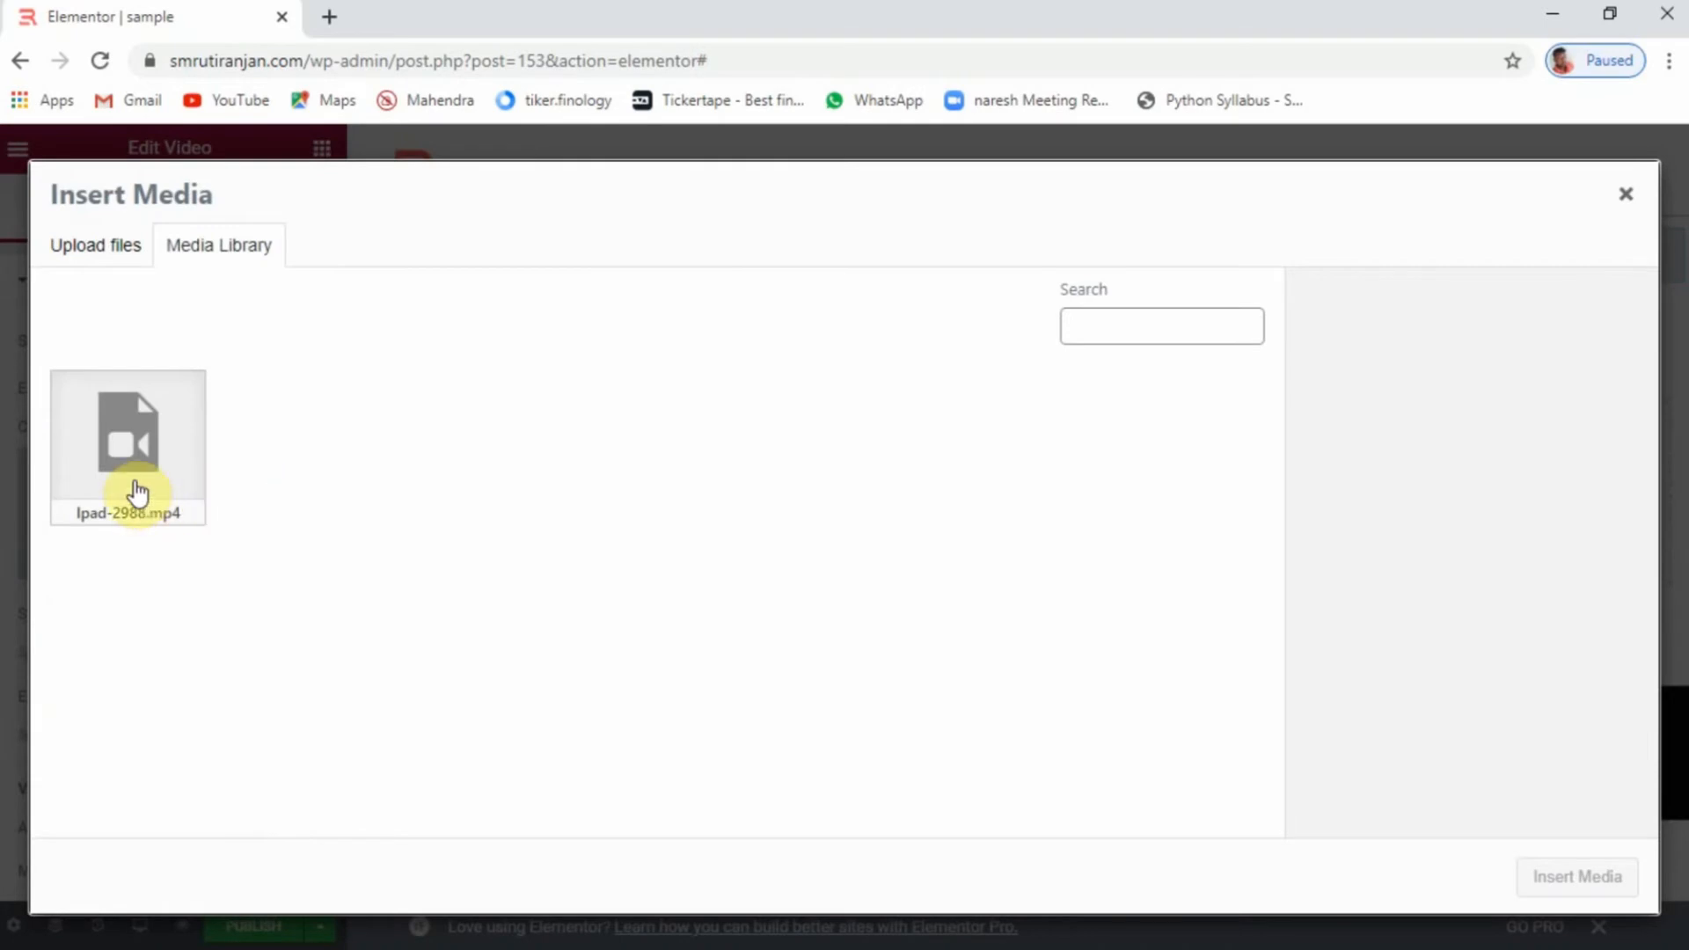
click(82, 252)
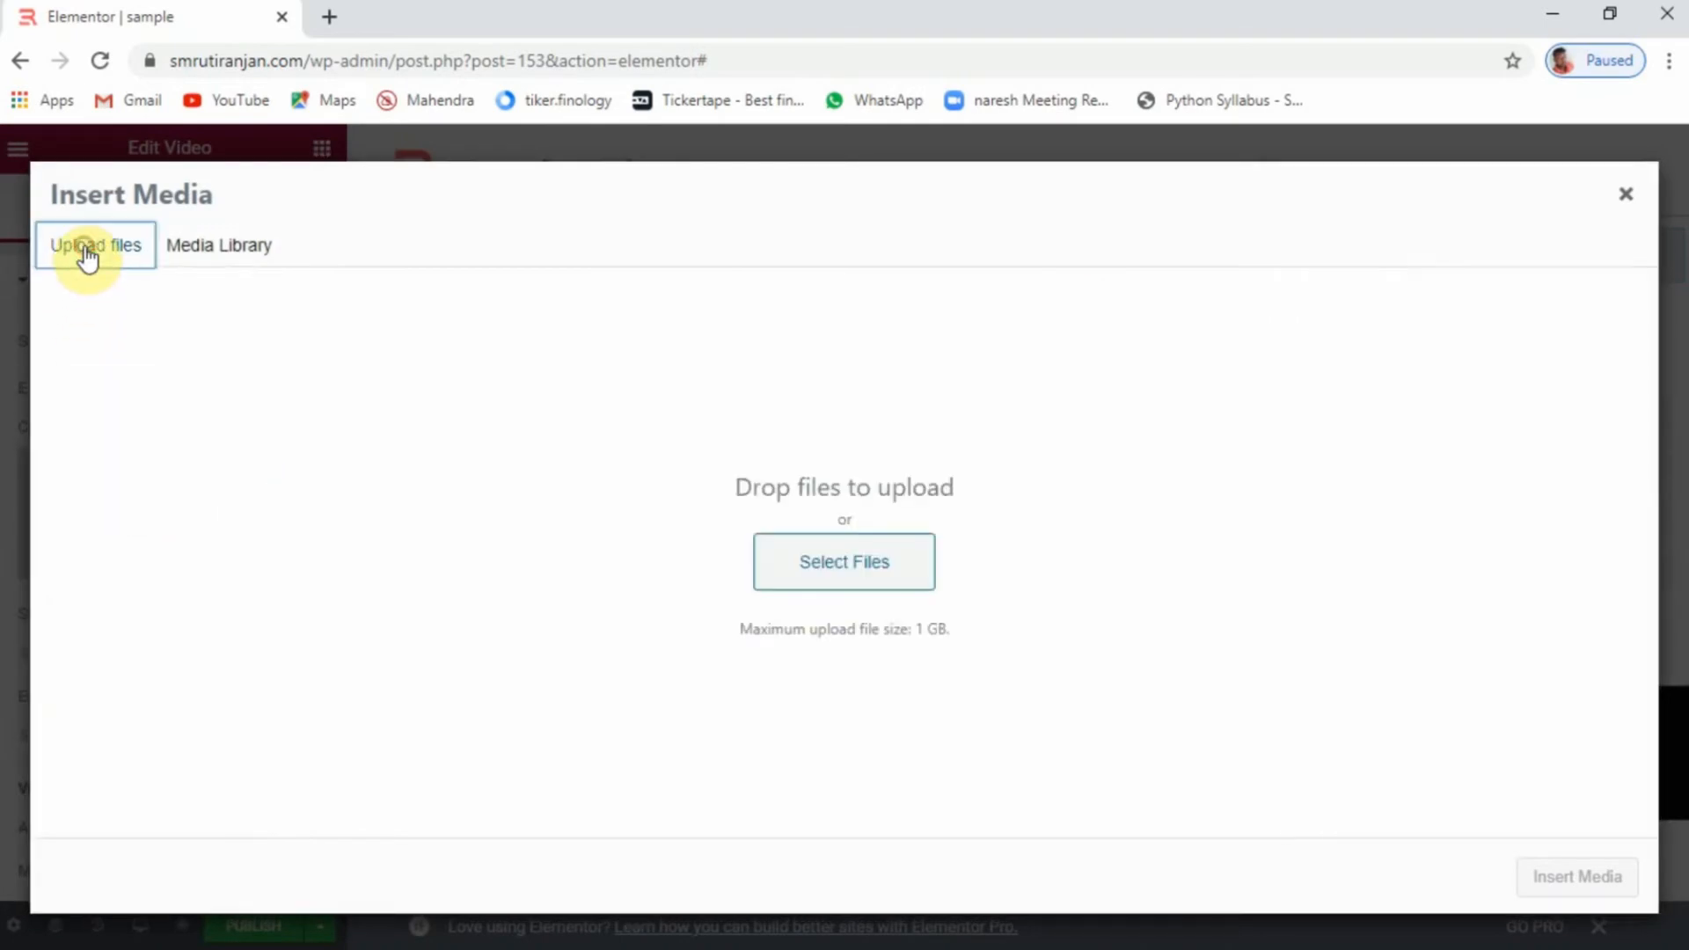
click(216, 255)
click(155, 457)
click(1575, 878)
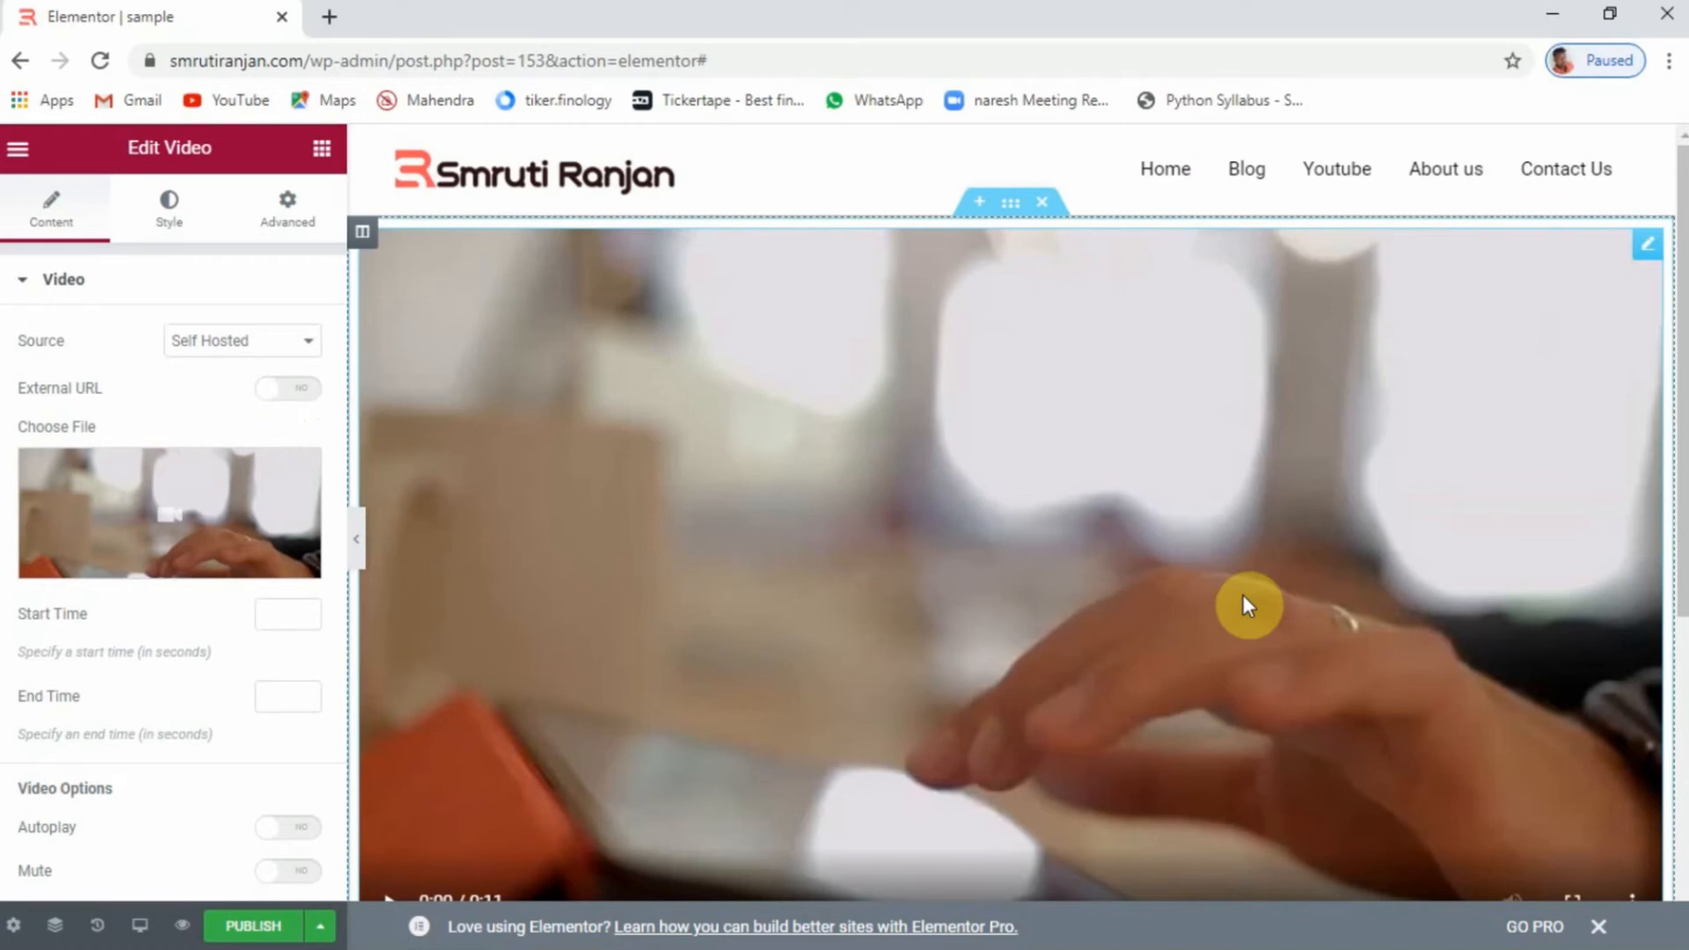
Try hiding the video's player controls, and show them again
scroll(234, 592, down, 3)
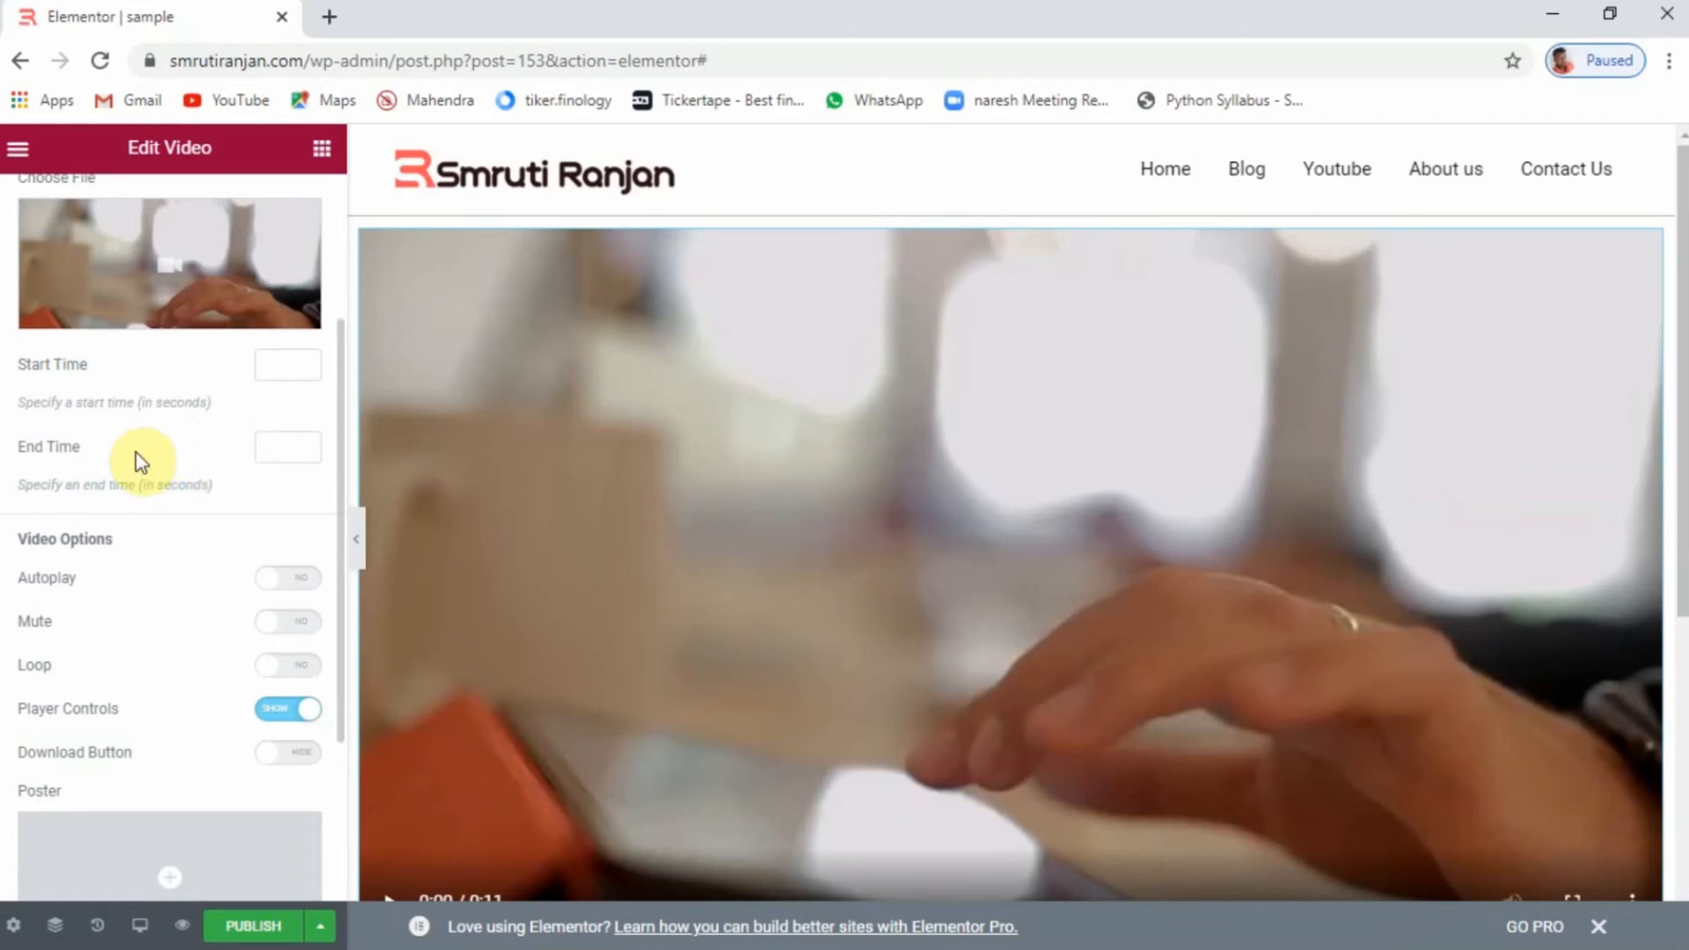
scroll(166, 546, down, 3)
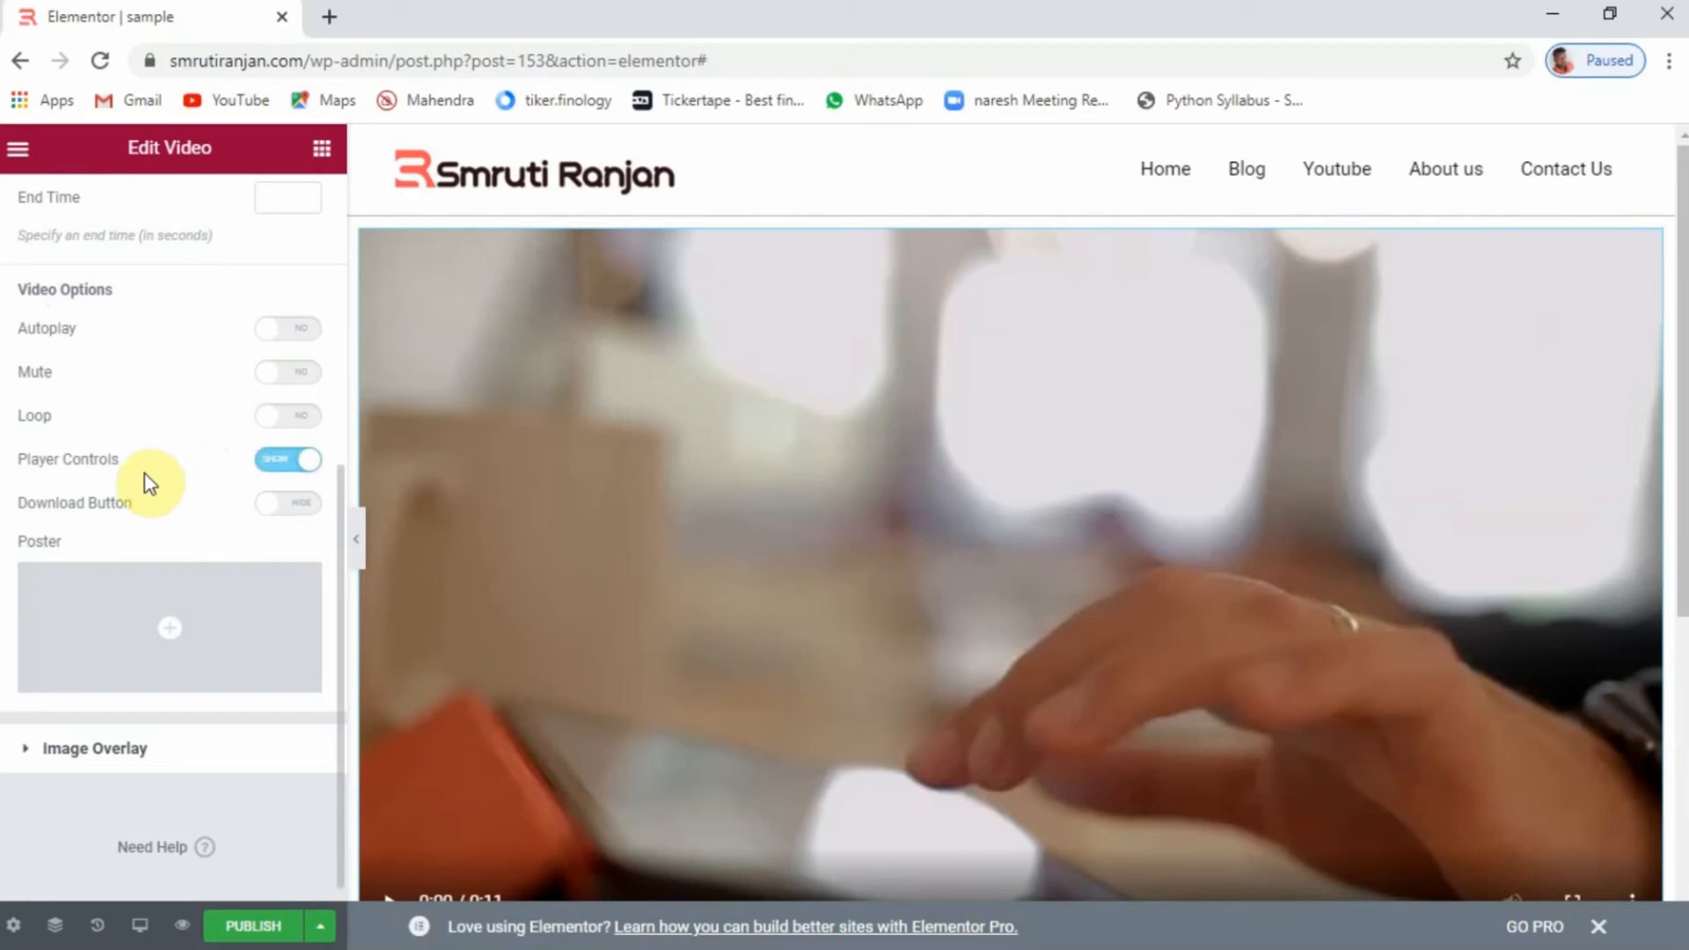
scroll(1229, 556, down, 4)
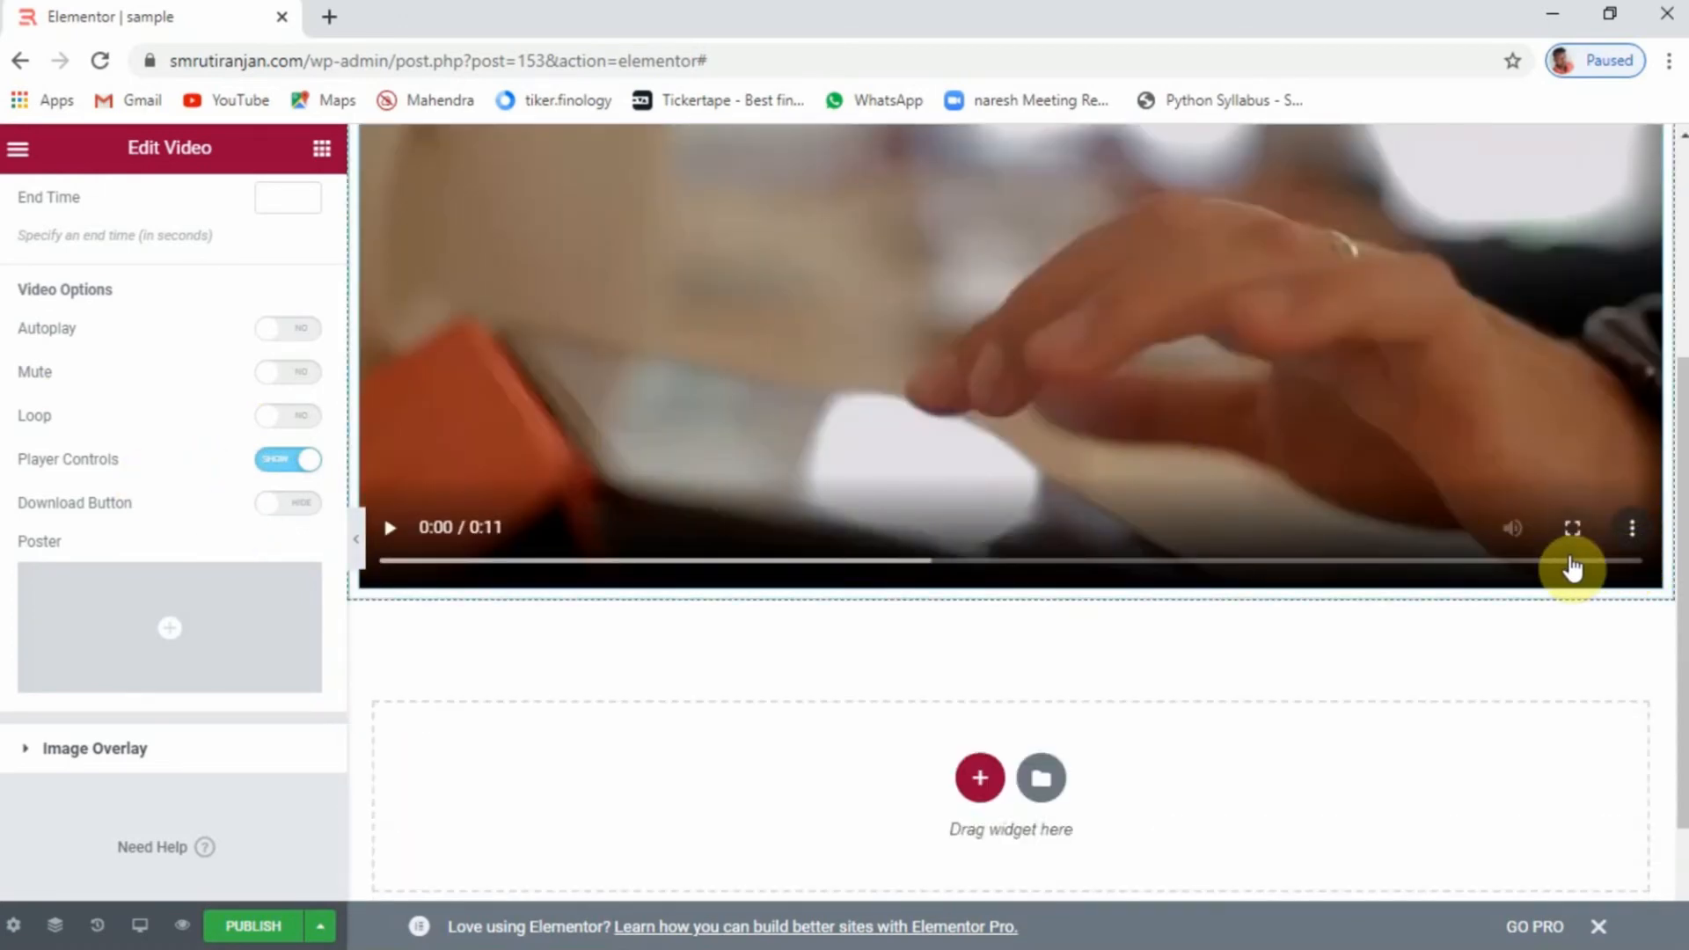
click(275, 467)
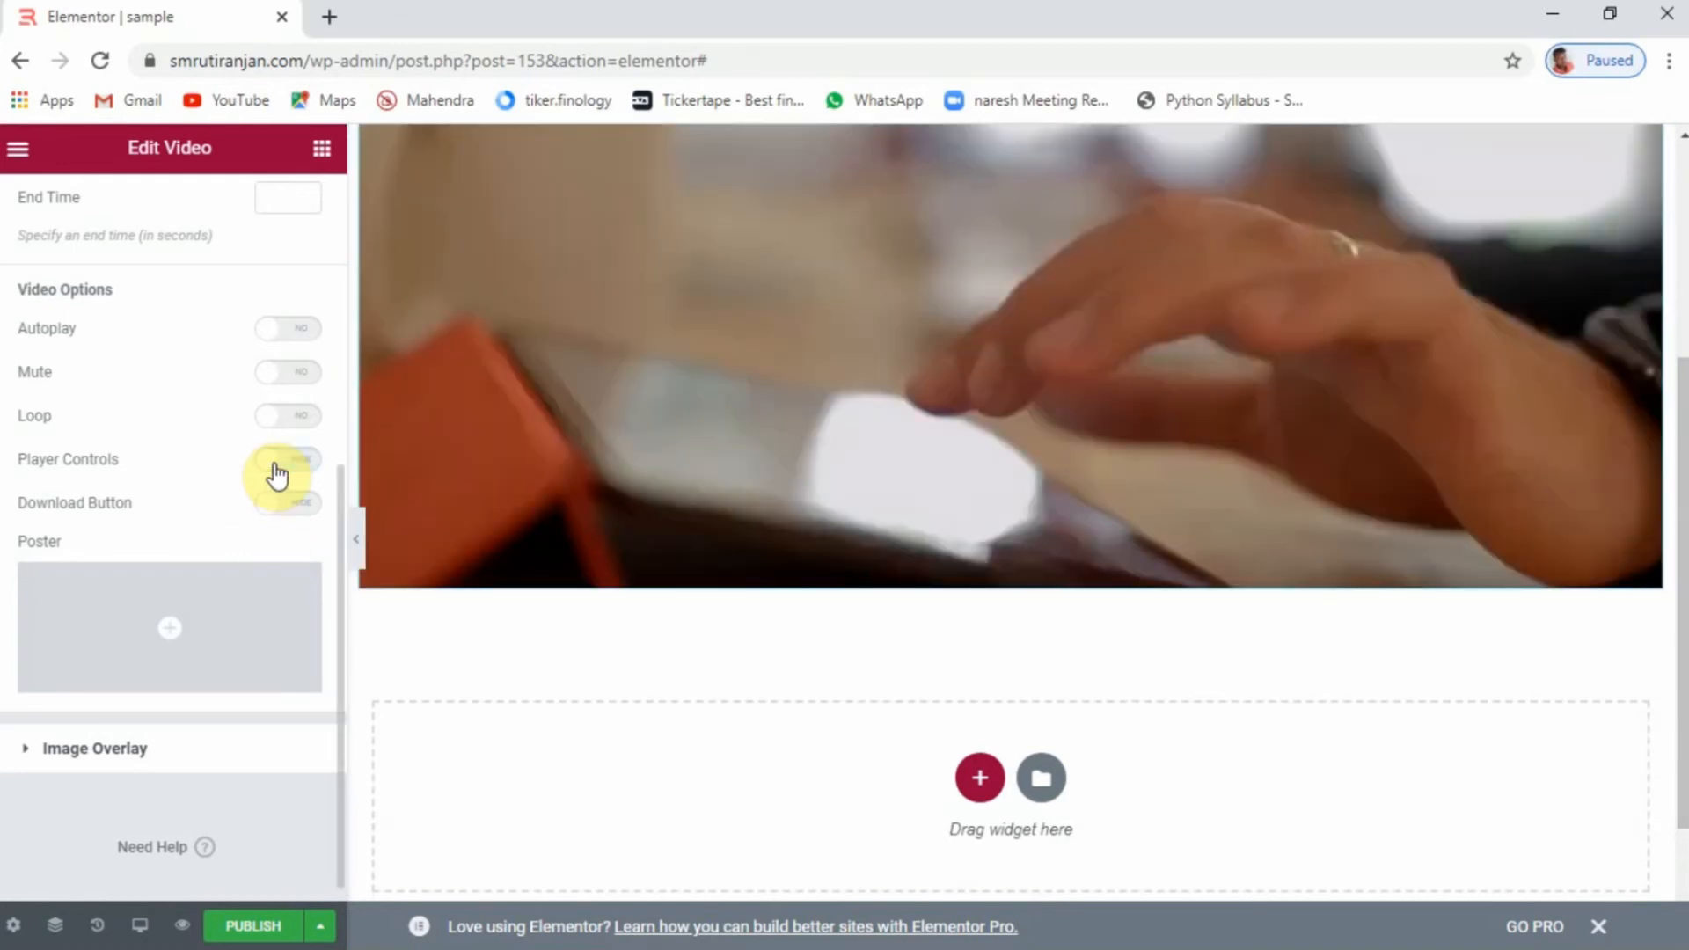
click(275, 464)
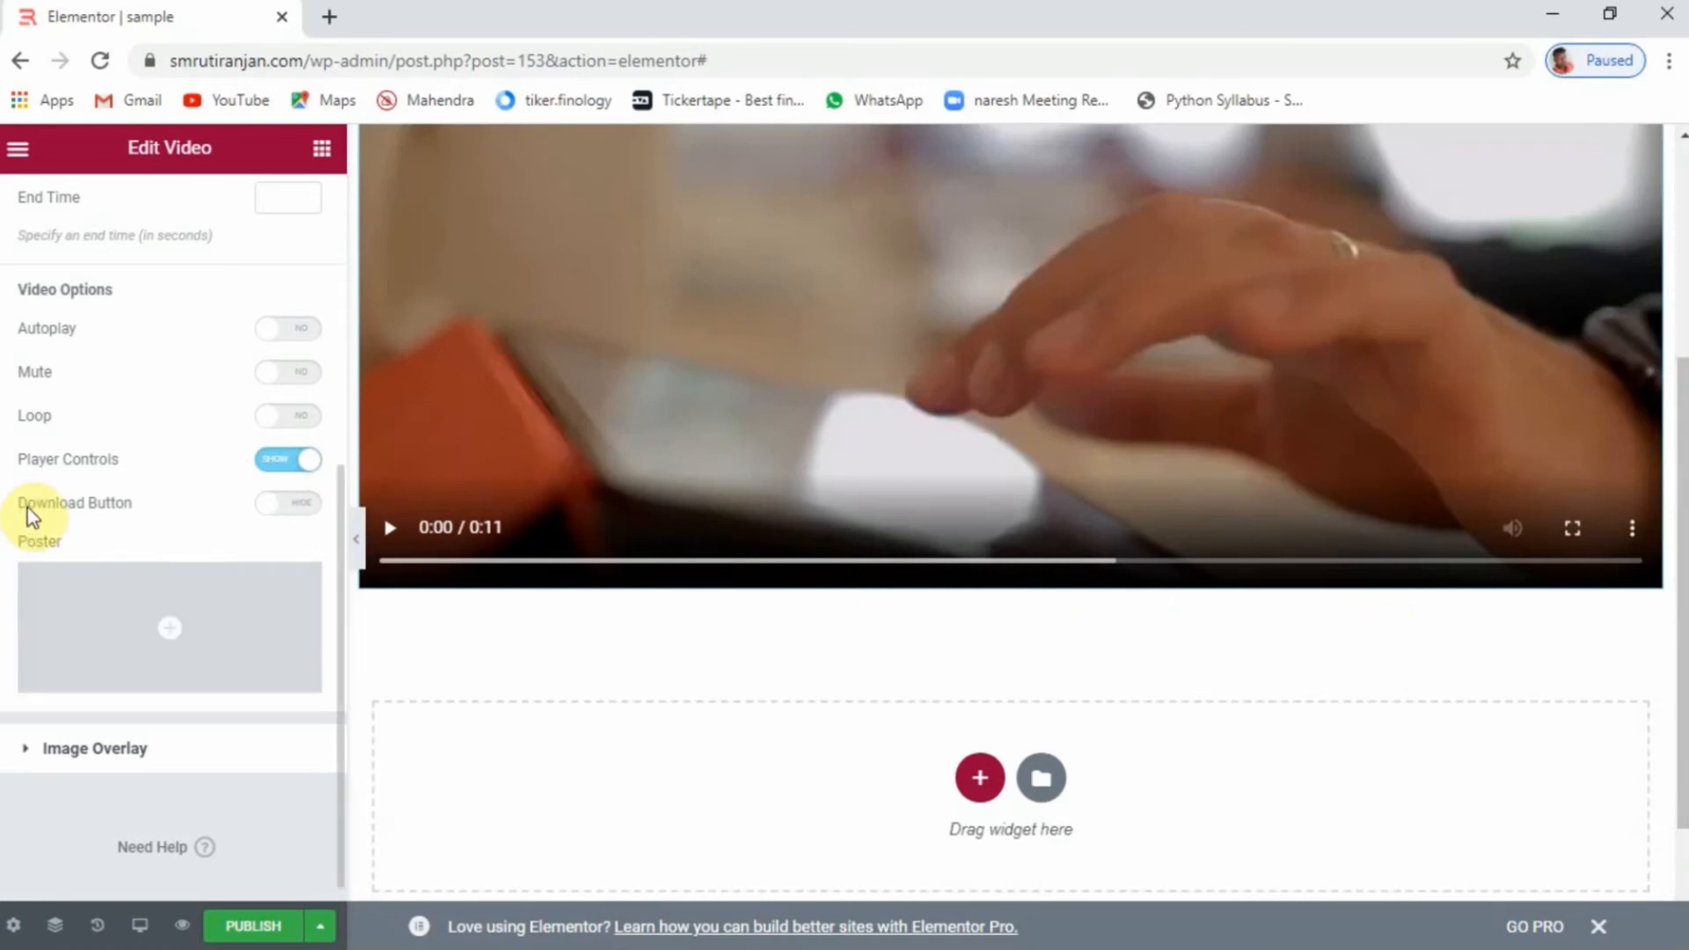
Enable the video's download button and check for the Download option in the player's overflow options
click(260, 506)
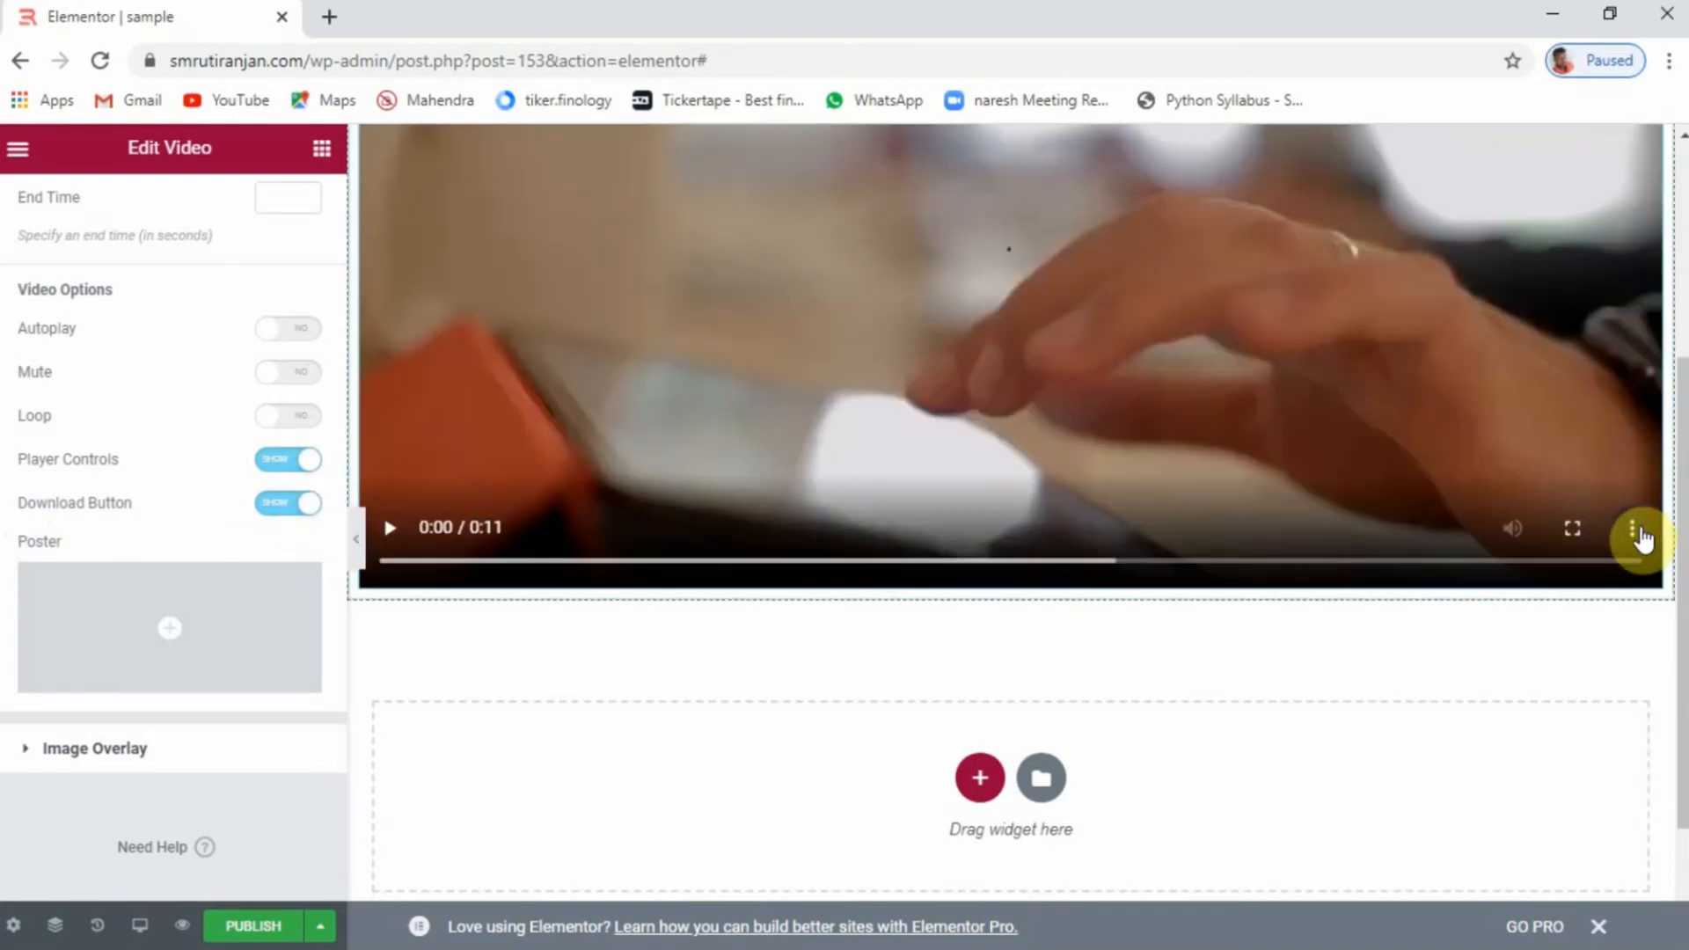
click(1633, 534)
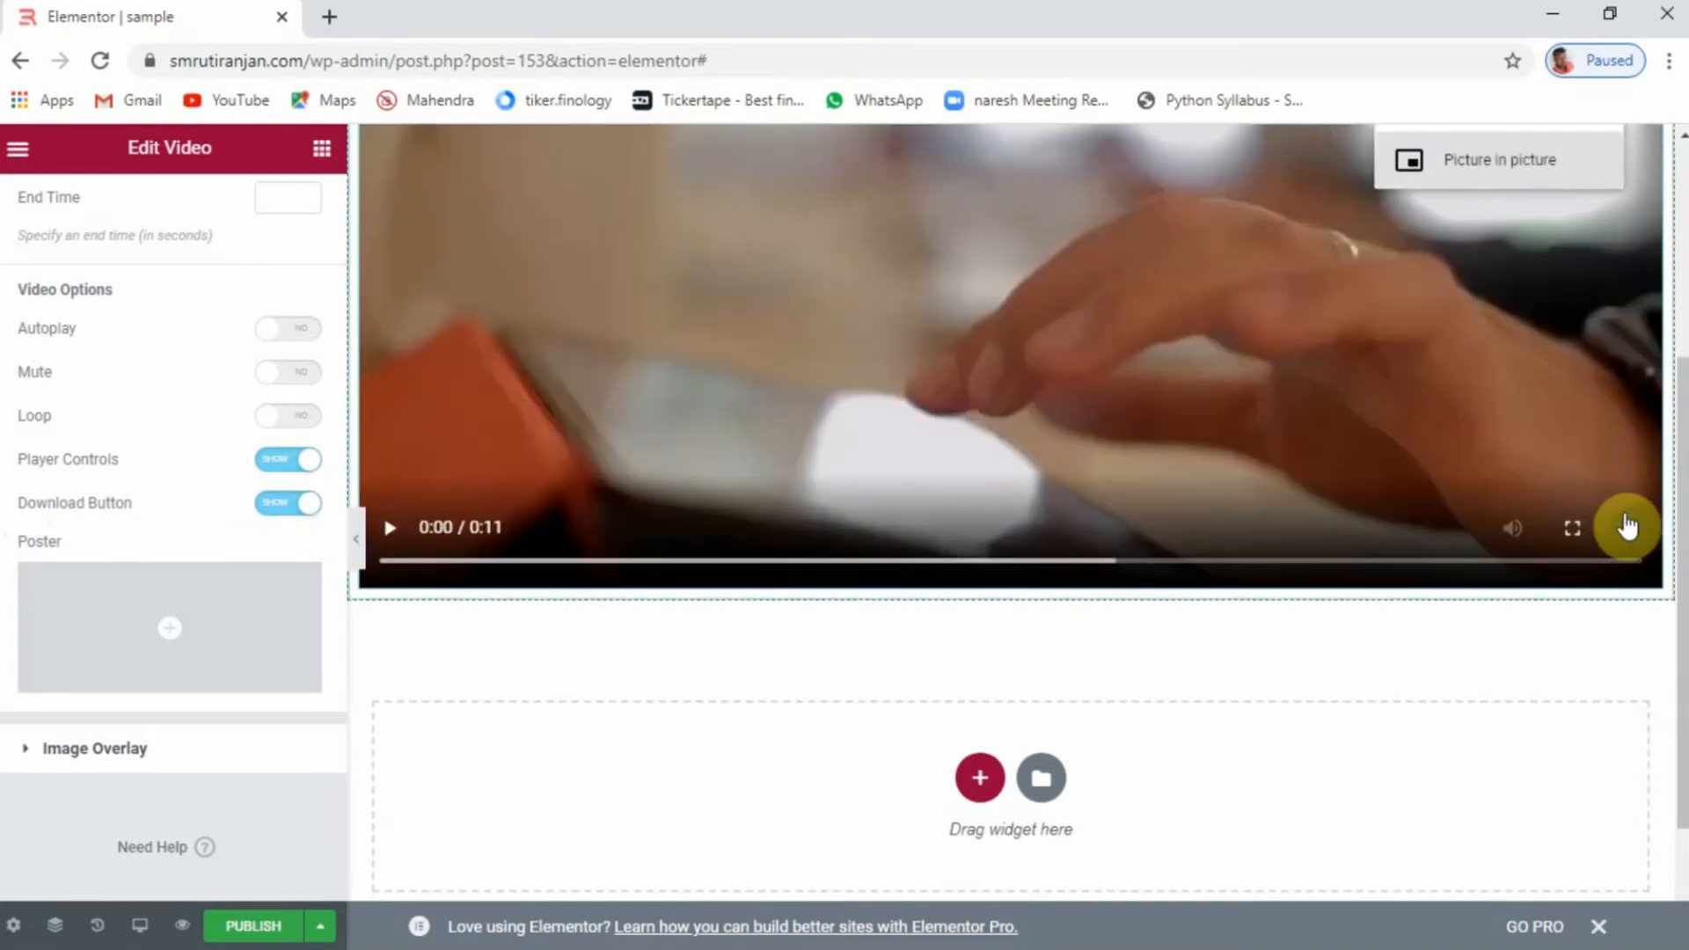
scroll(1635, 765, down, 2)
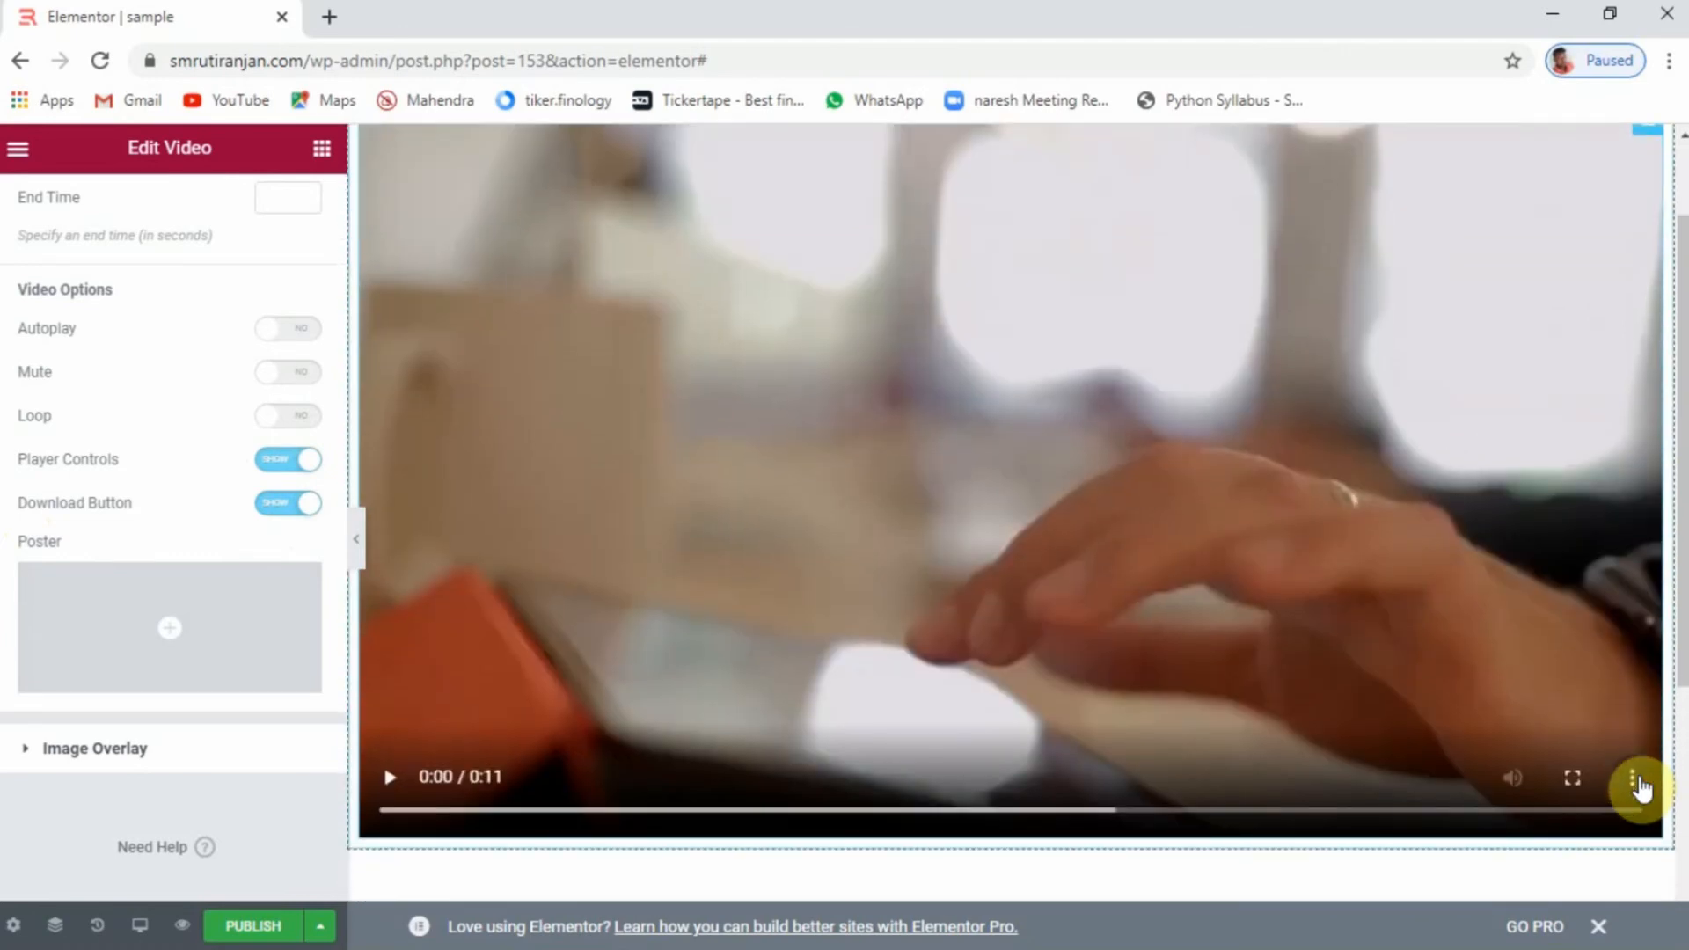
click(1634, 777)
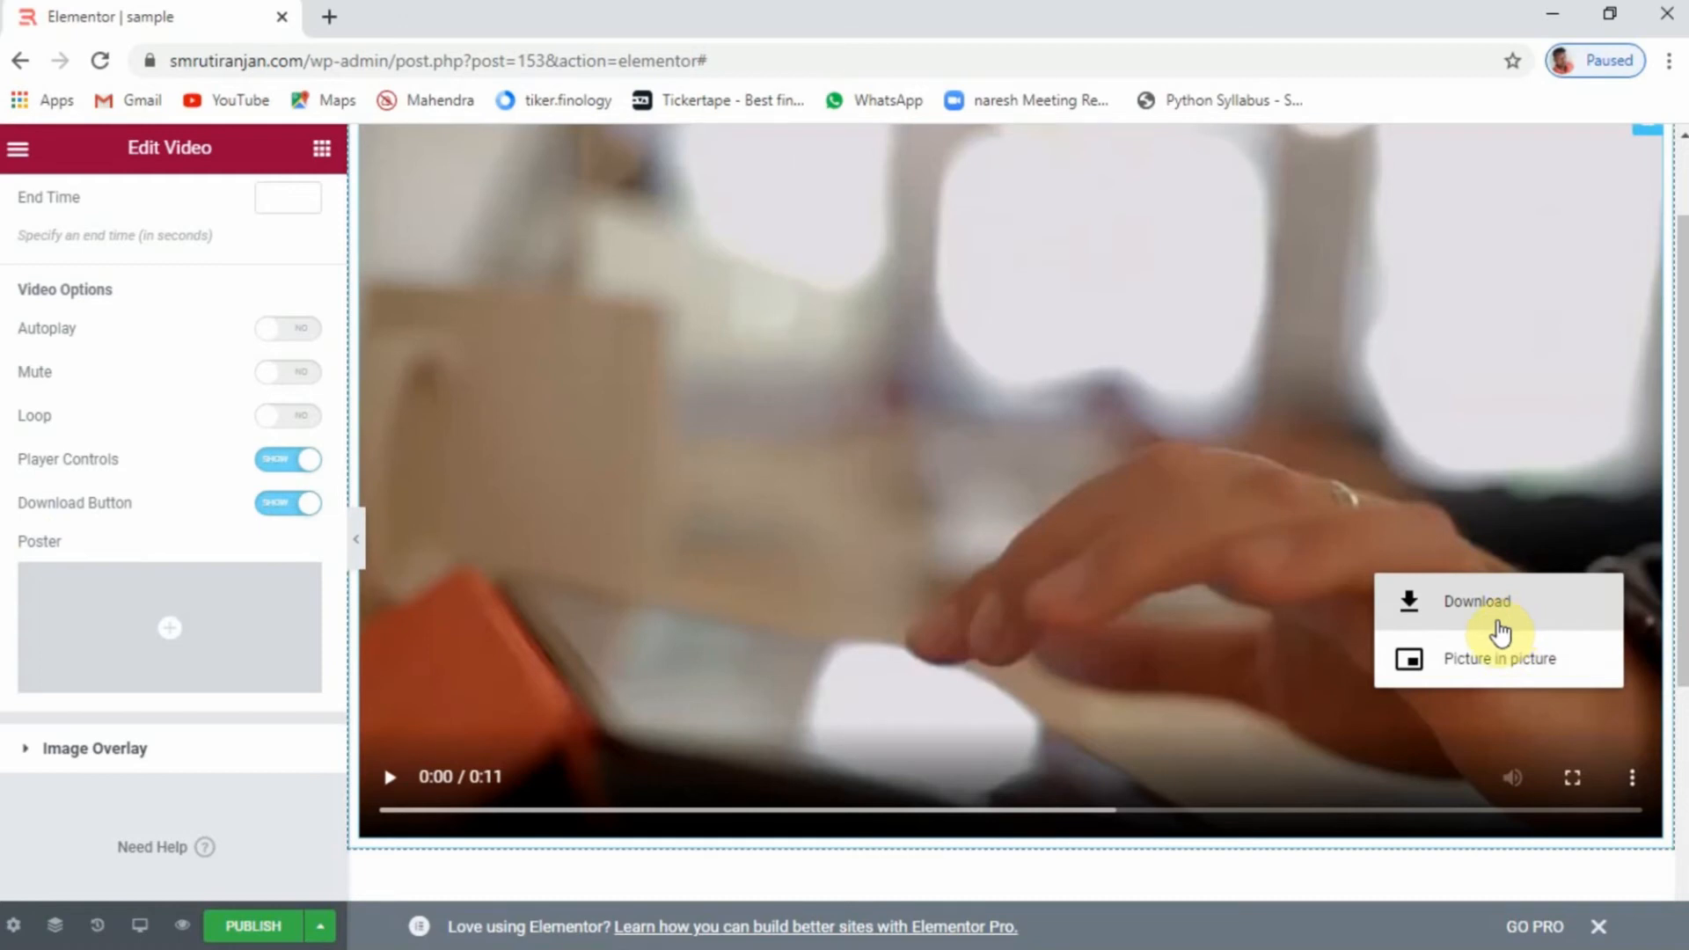
click(1331, 735)
scroll(1276, 669, down, 4)
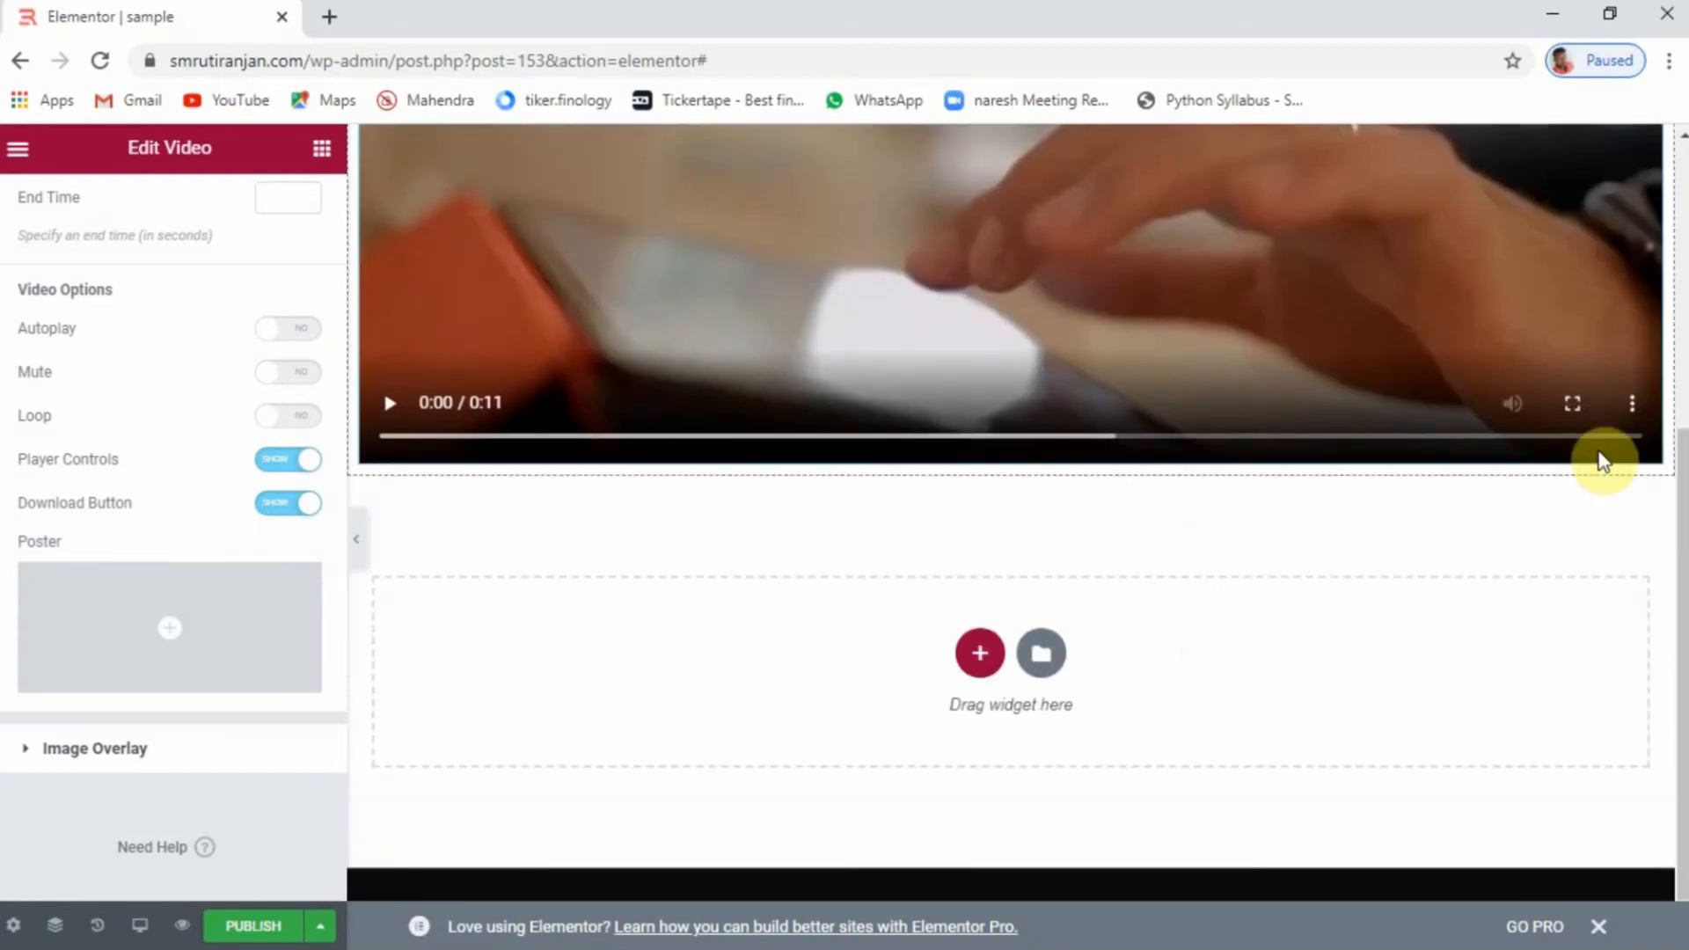
Set pexels-pixabay-261662.jpg from the media library as the video's poster image
scroll(154, 620, down, 1)
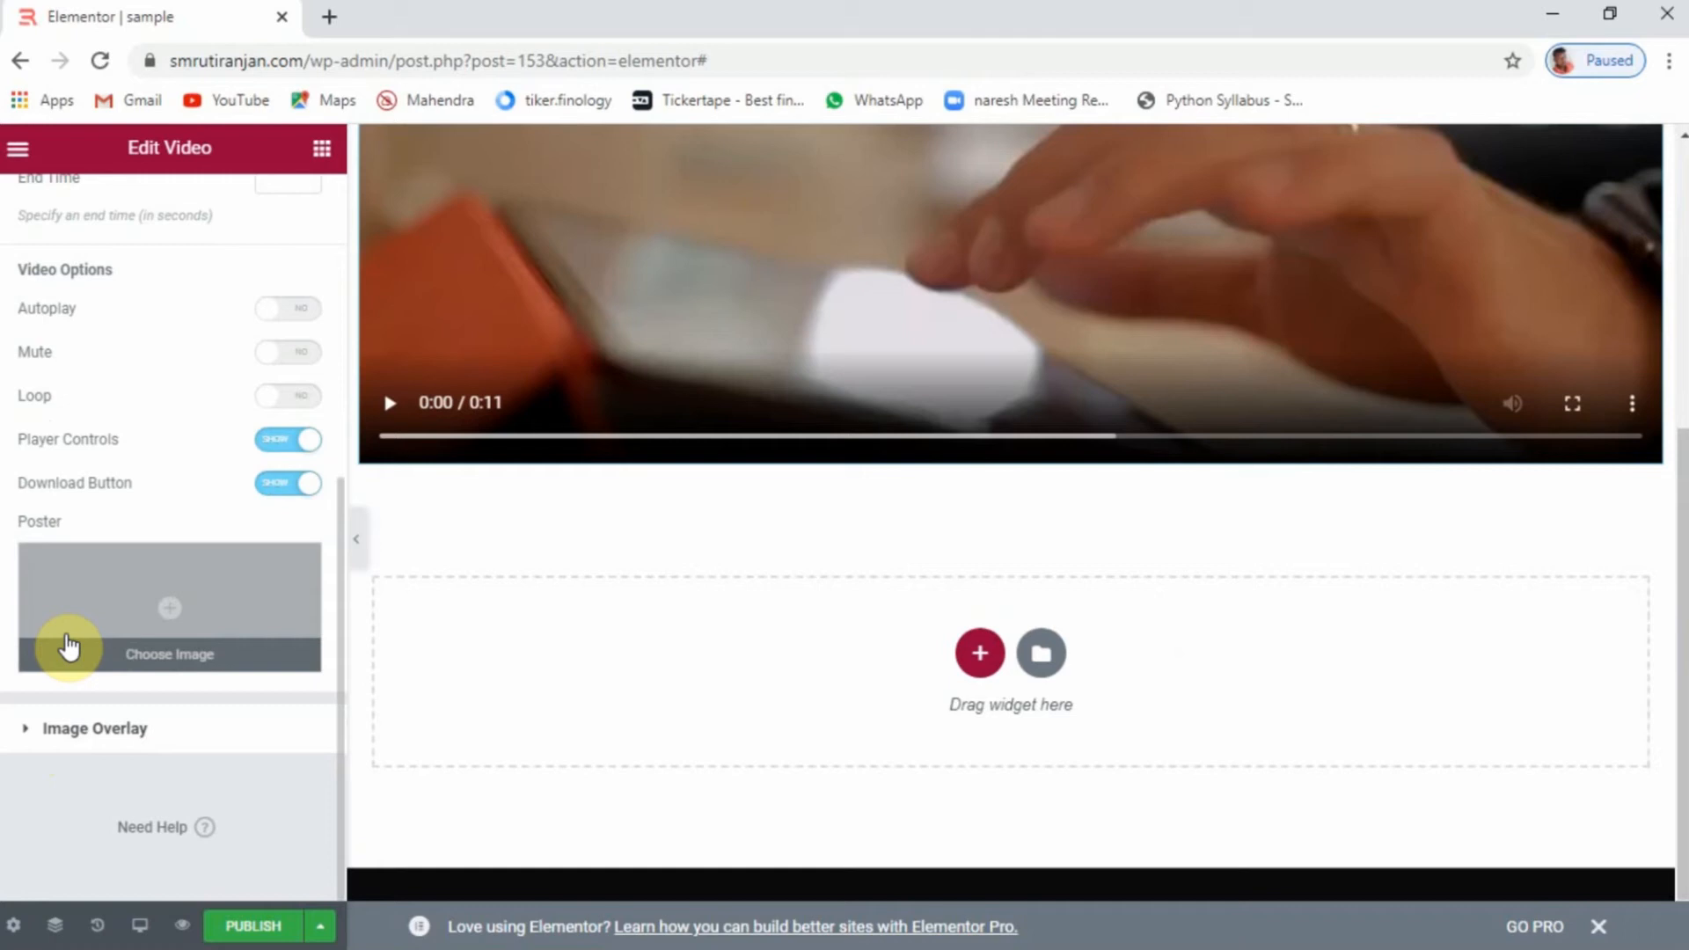
click(143, 614)
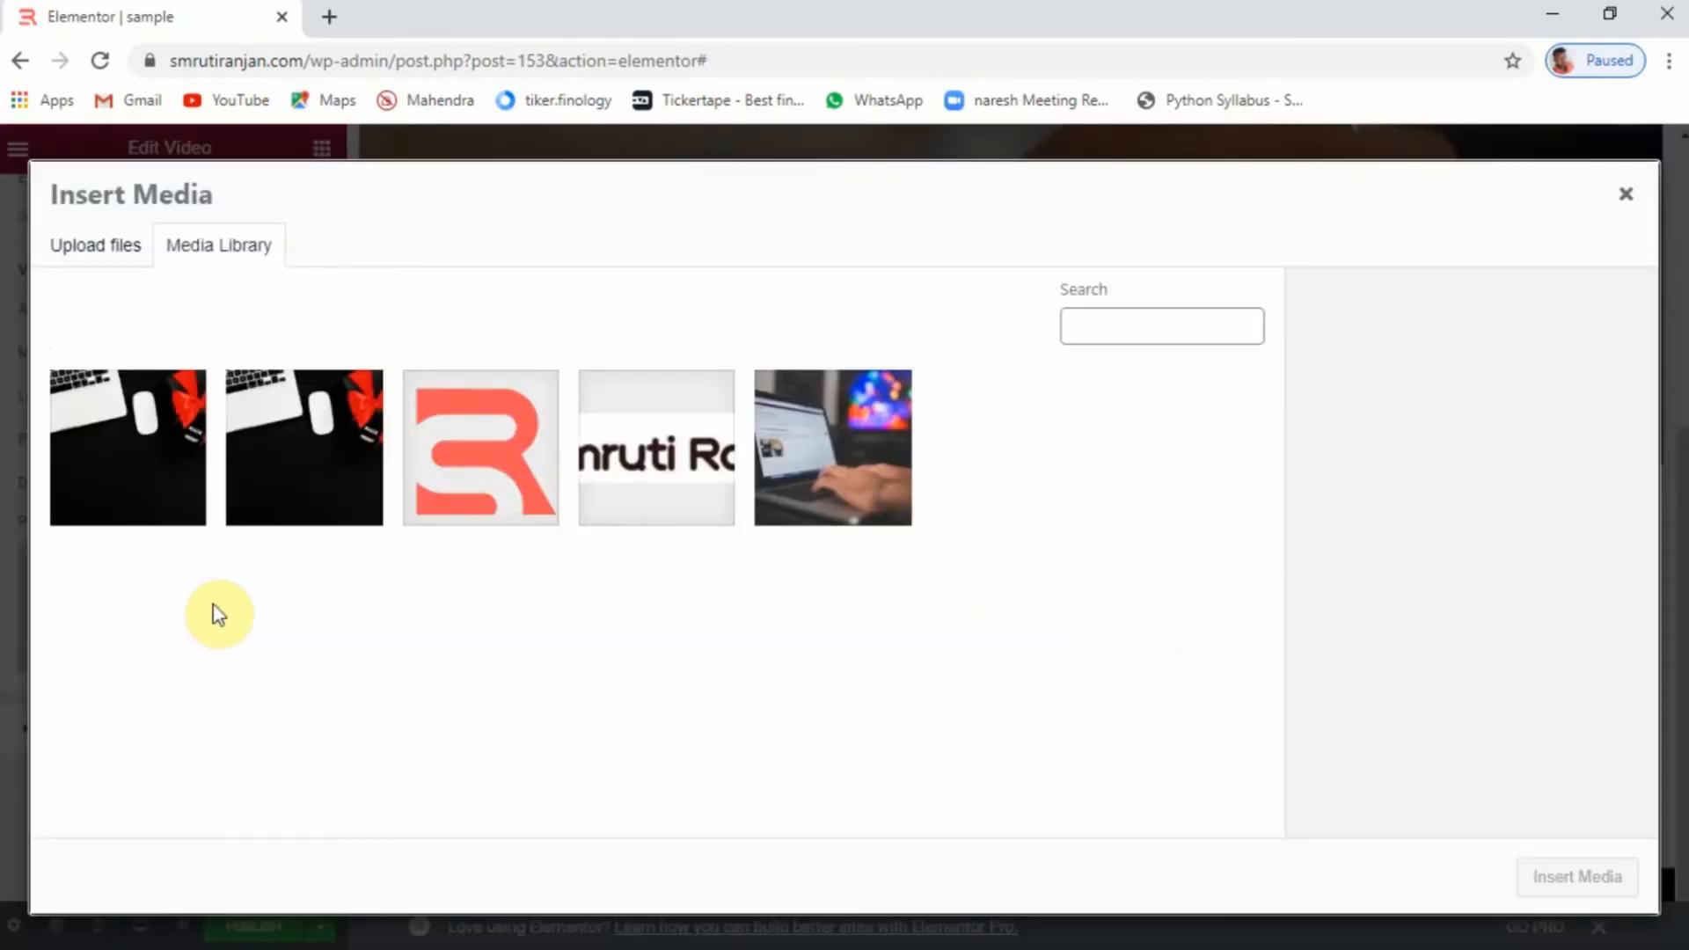
click(895, 505)
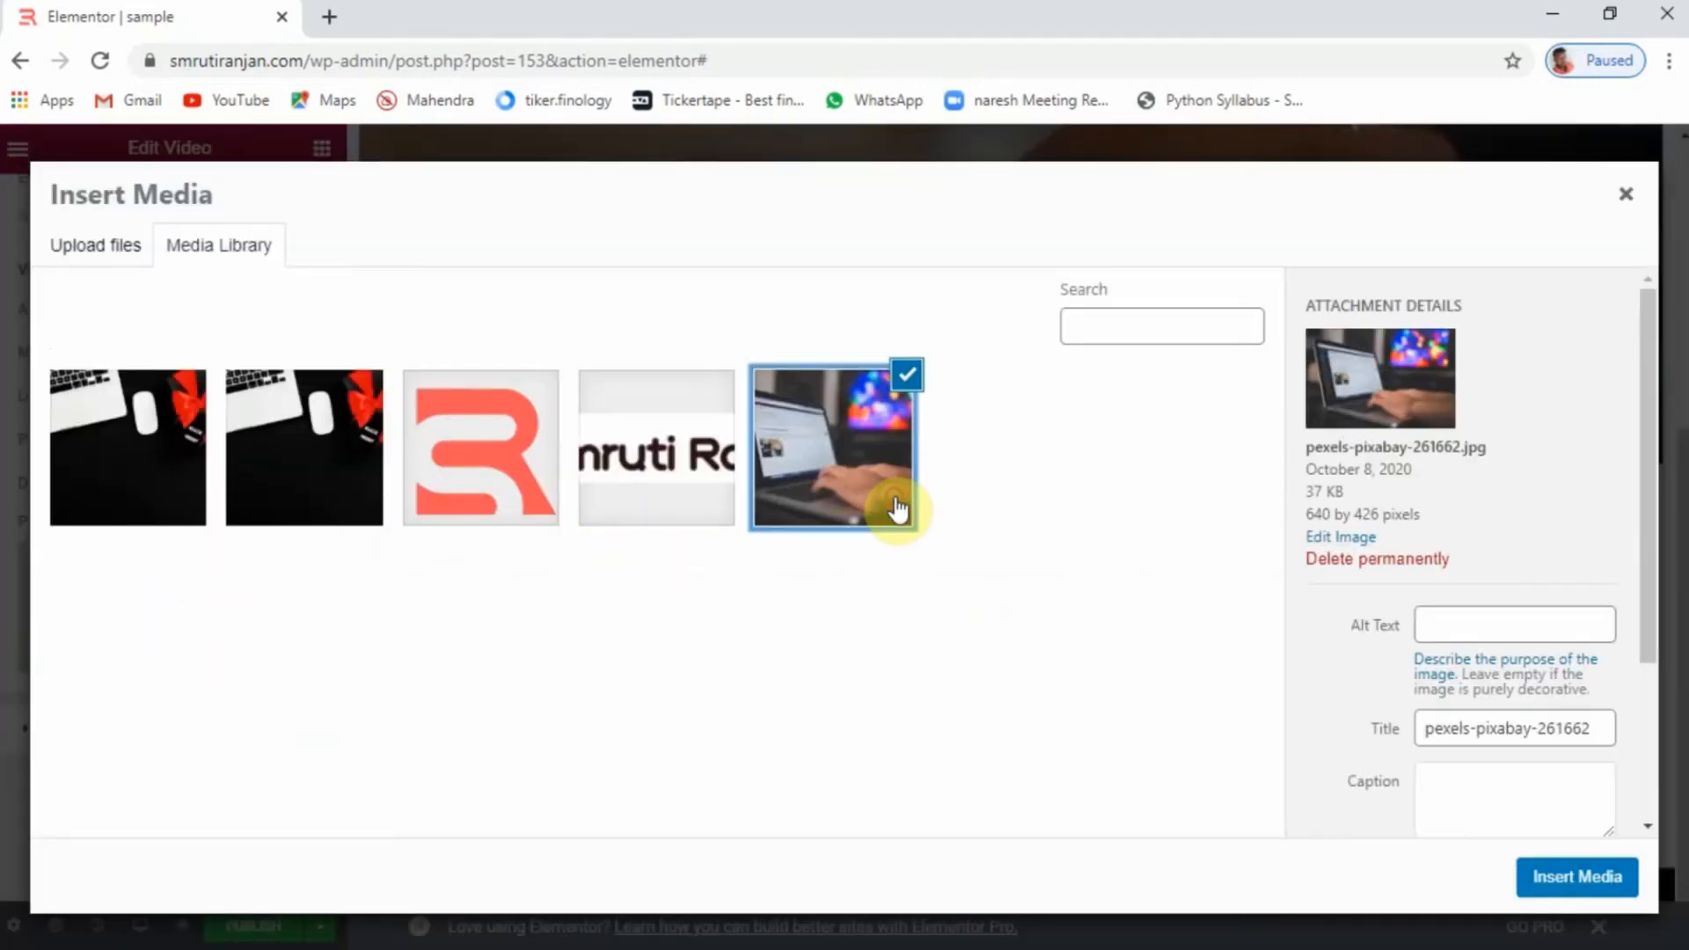
click(1568, 876)
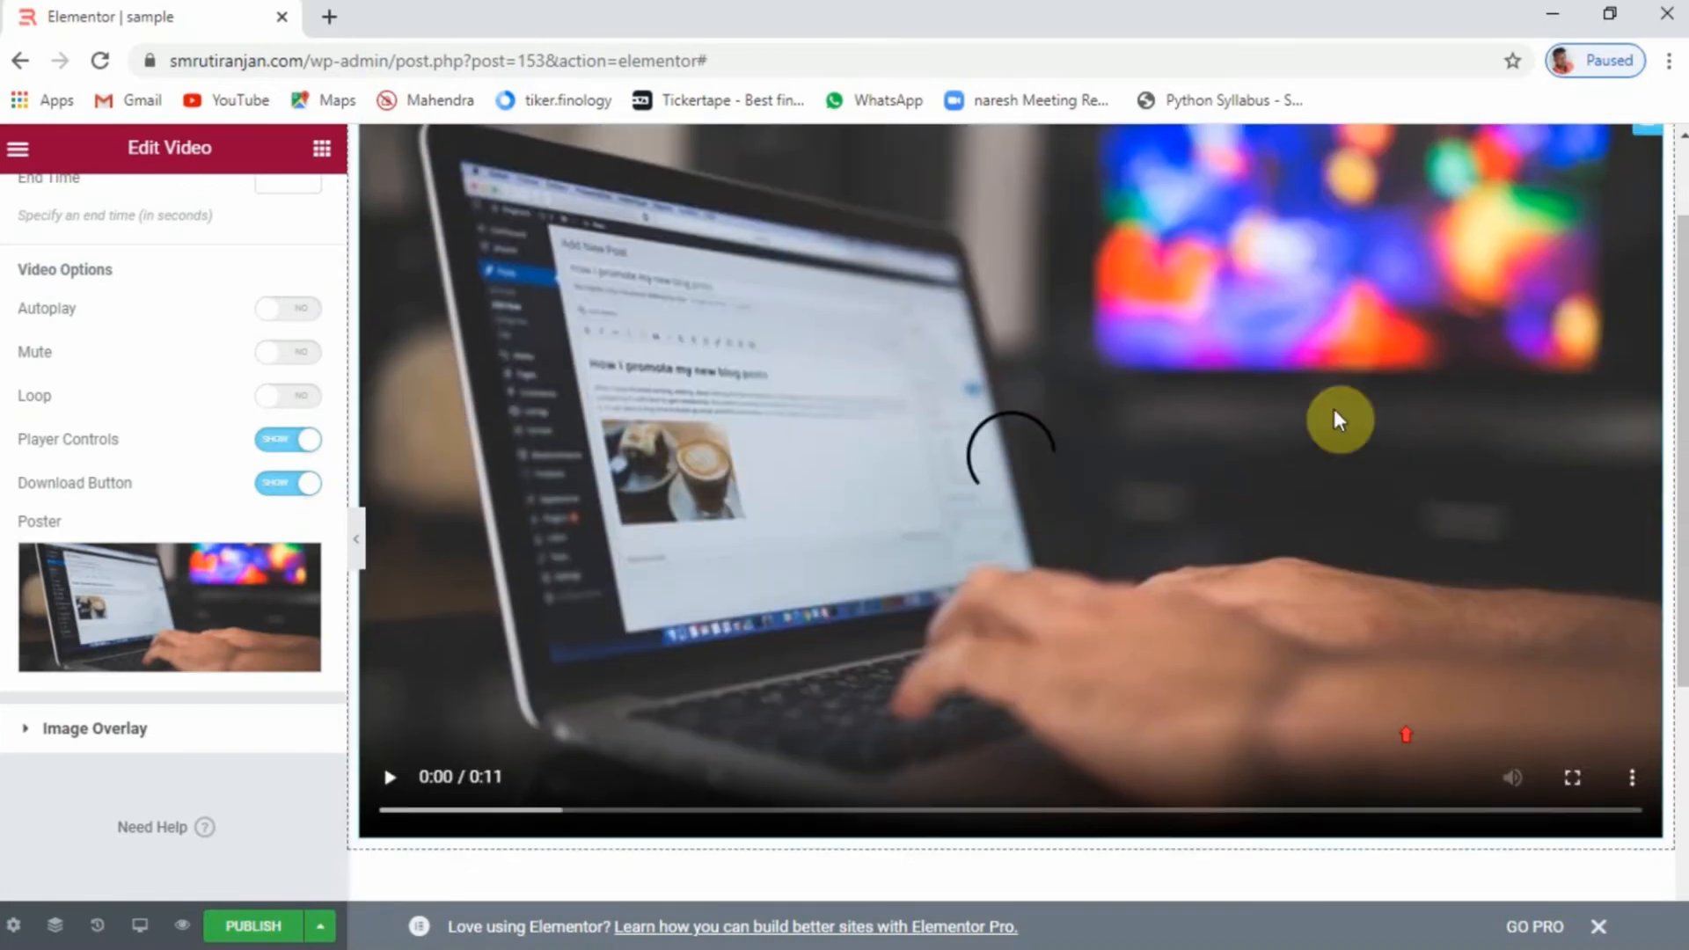
Enable the video's image overlay and use the second laptop-and-gift image from the media library for it
scroll(998, 563, down, 3)
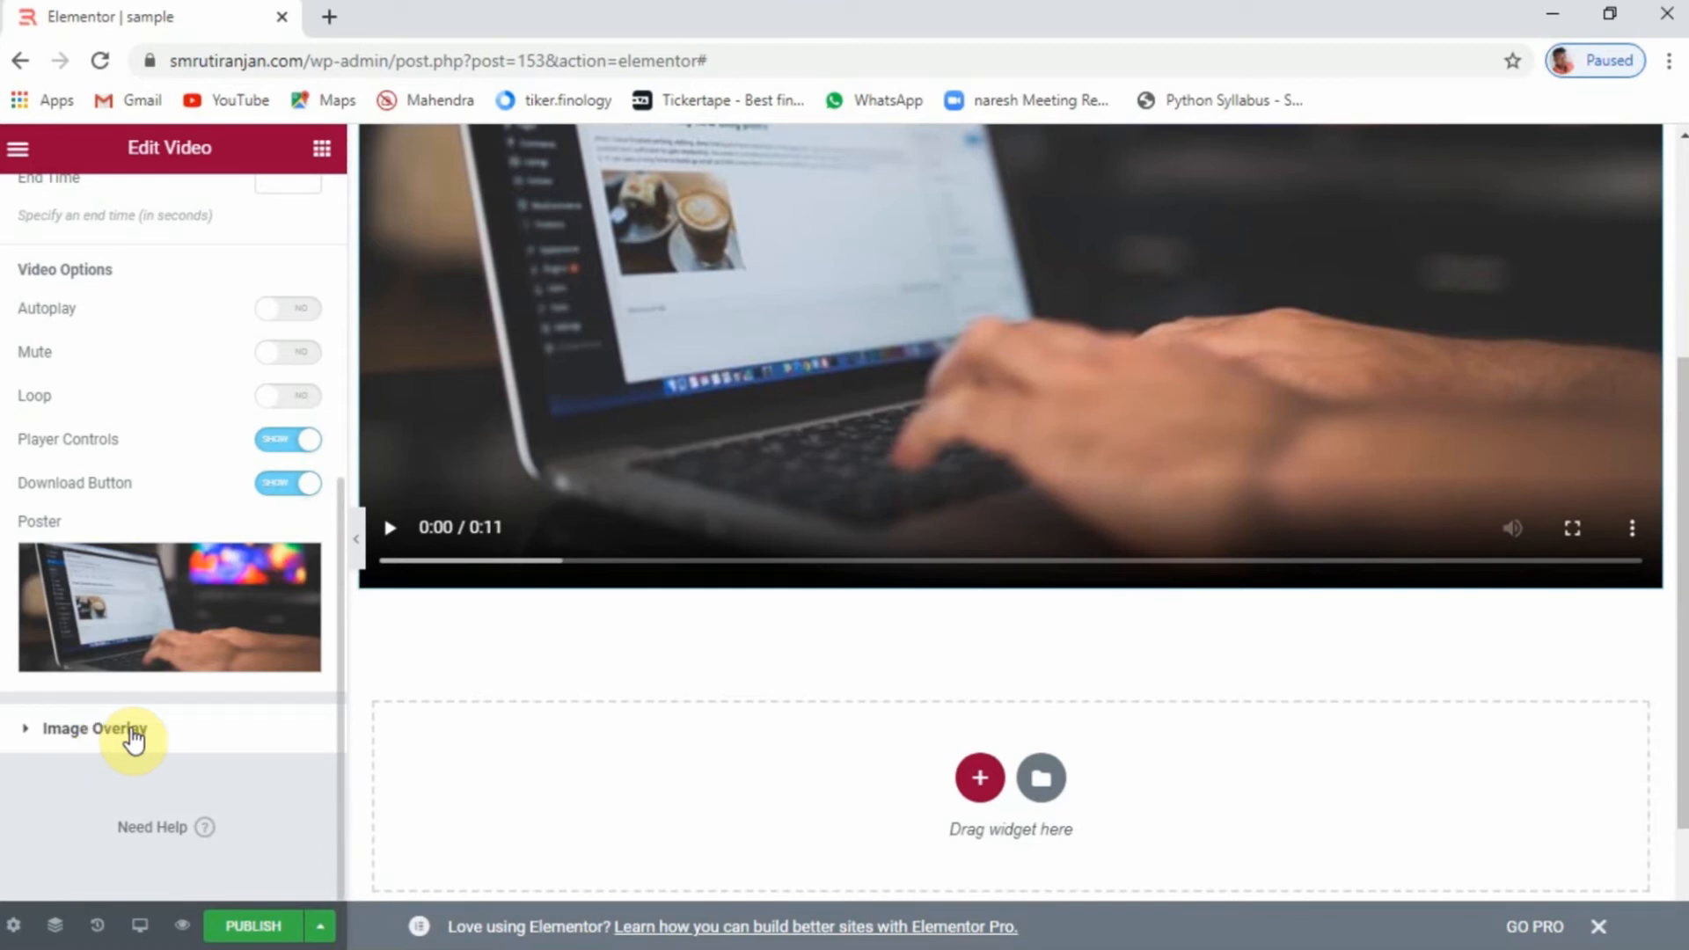
click(196, 737)
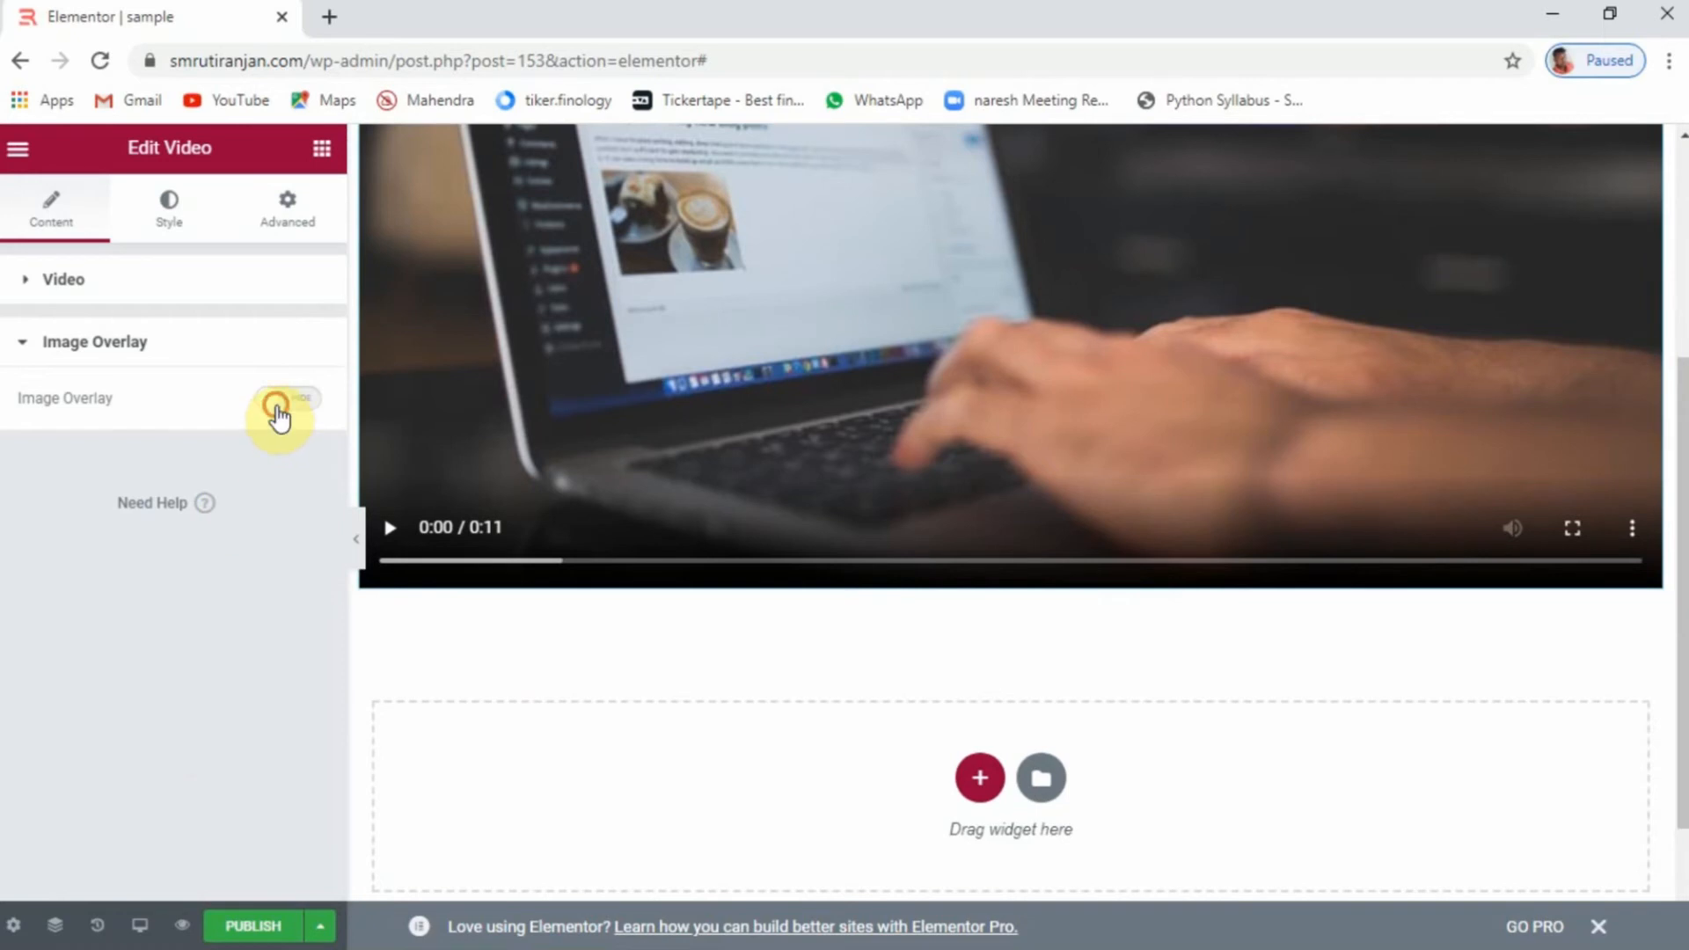
click(276, 407)
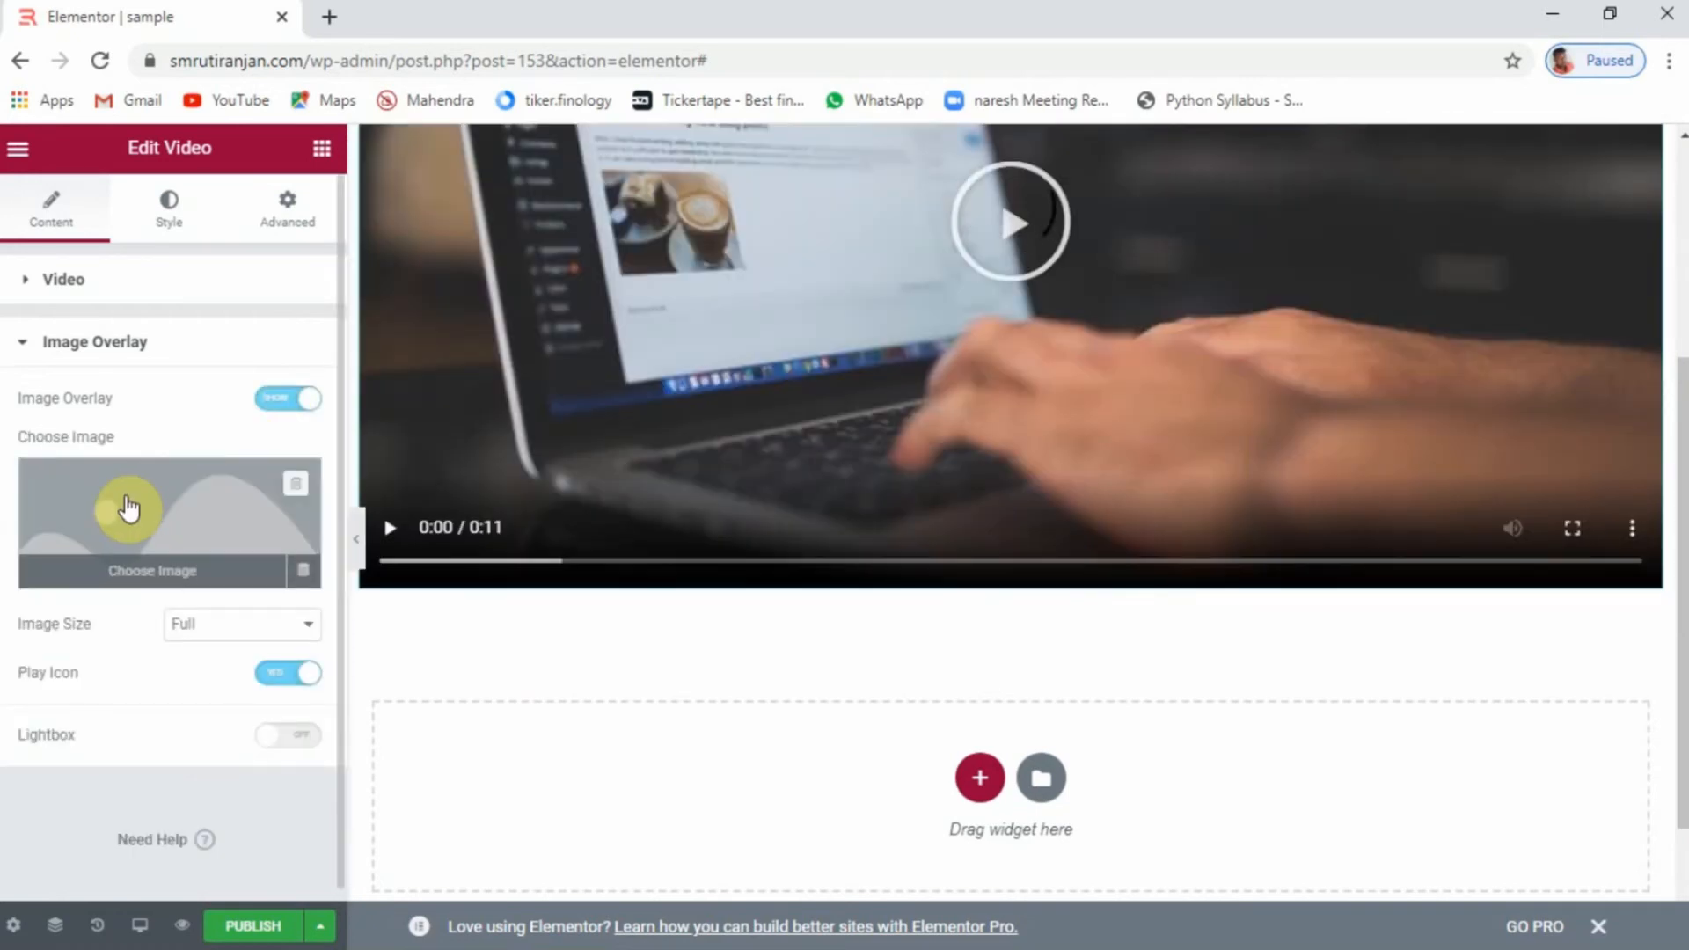
click(124, 501)
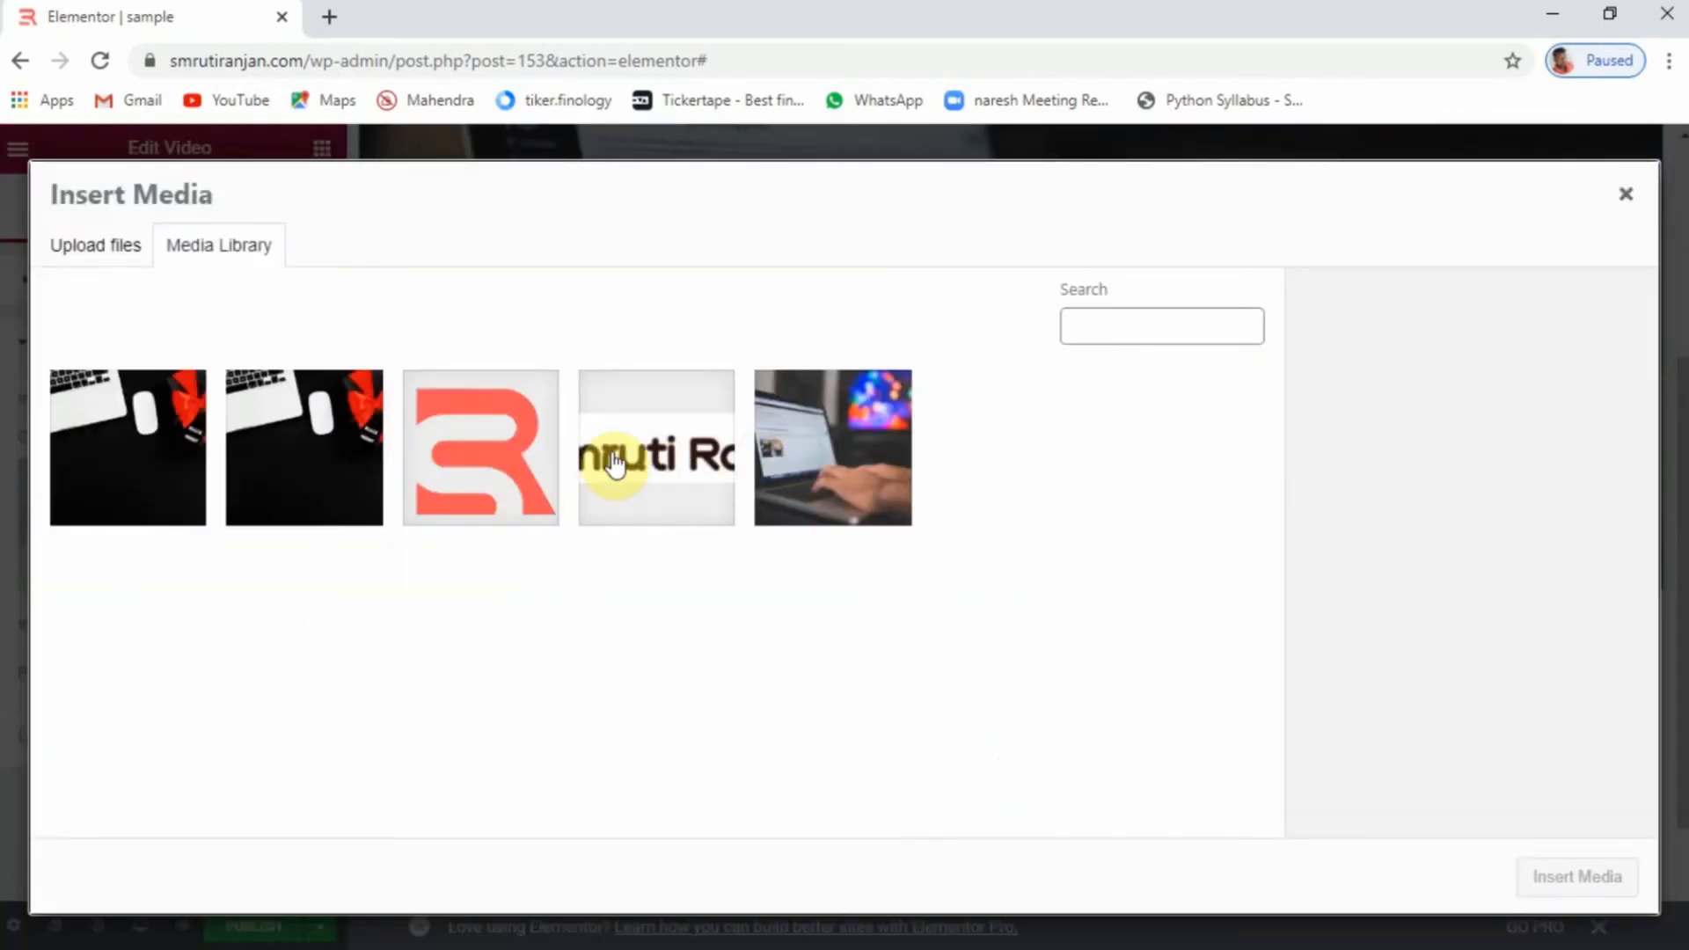
click(317, 452)
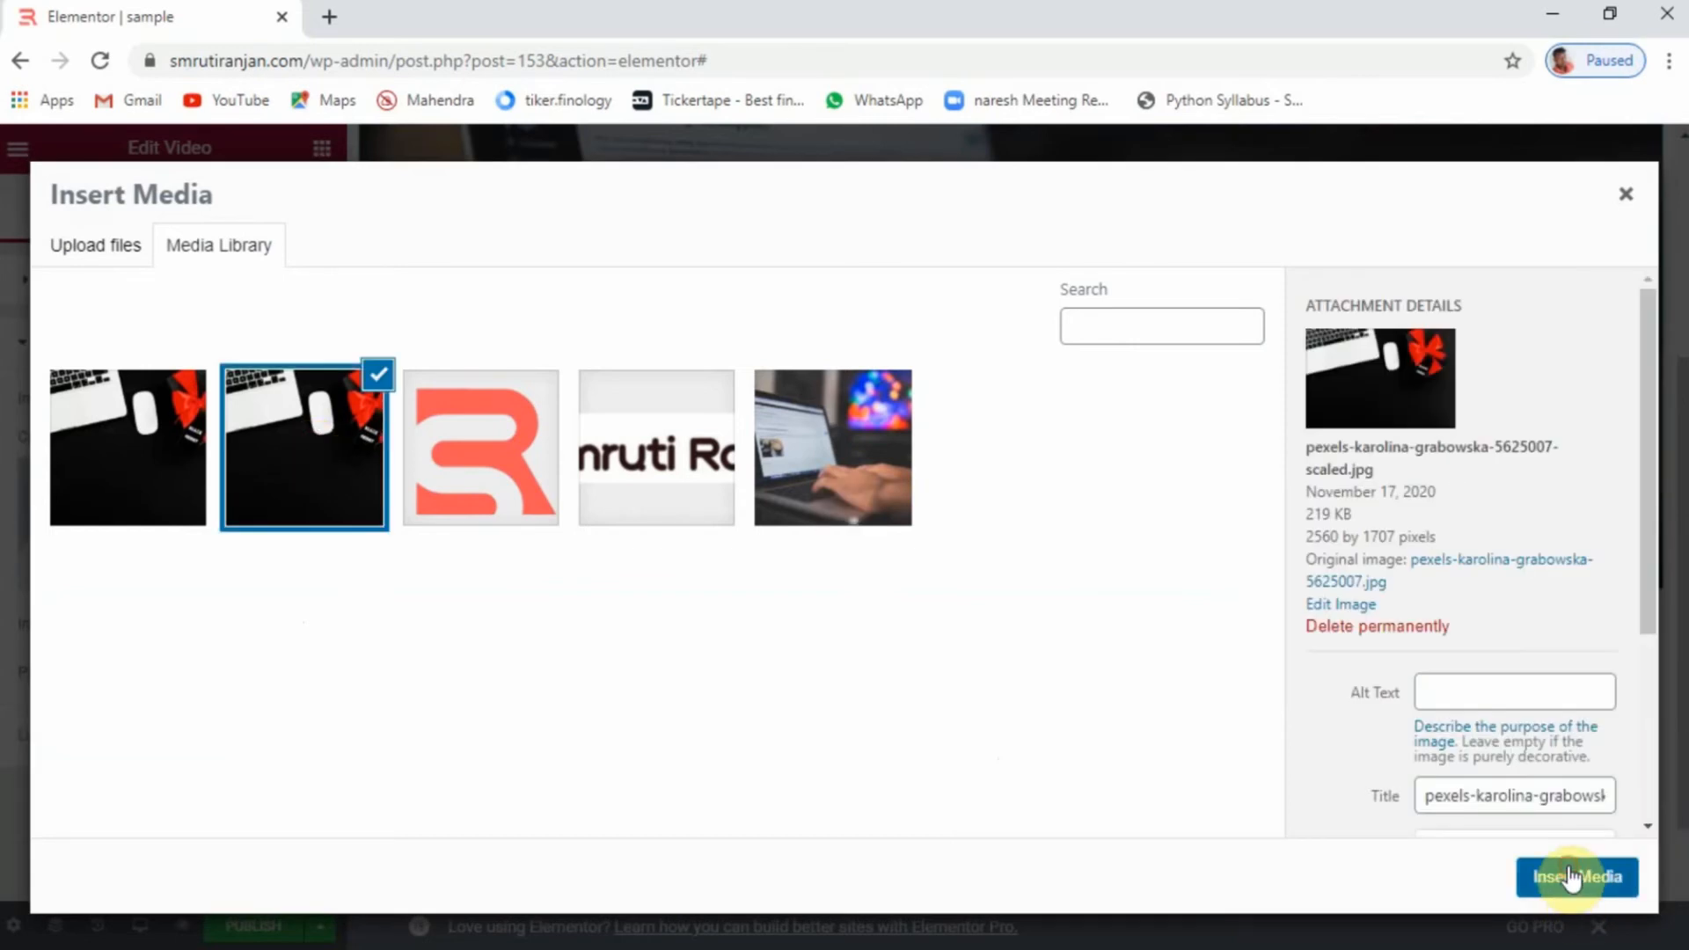
click(1571, 877)
scroll(1088, 602, up, 5)
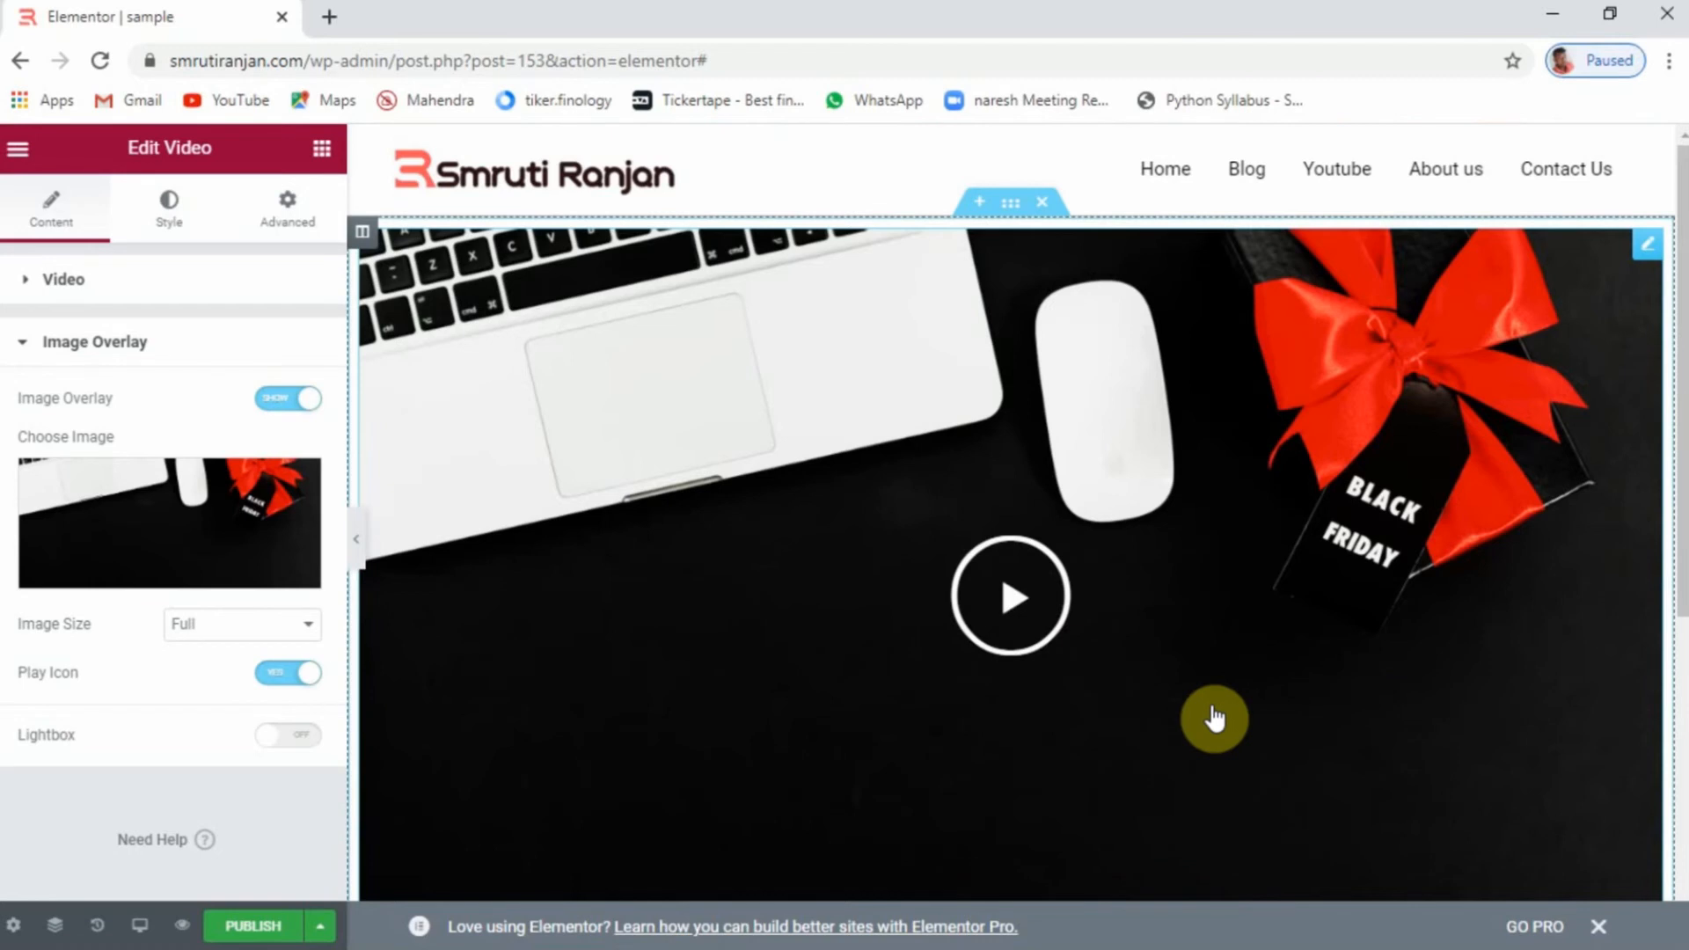
Review the overlay's image size options, and try hiding the play icon before restoring it
click(222, 626)
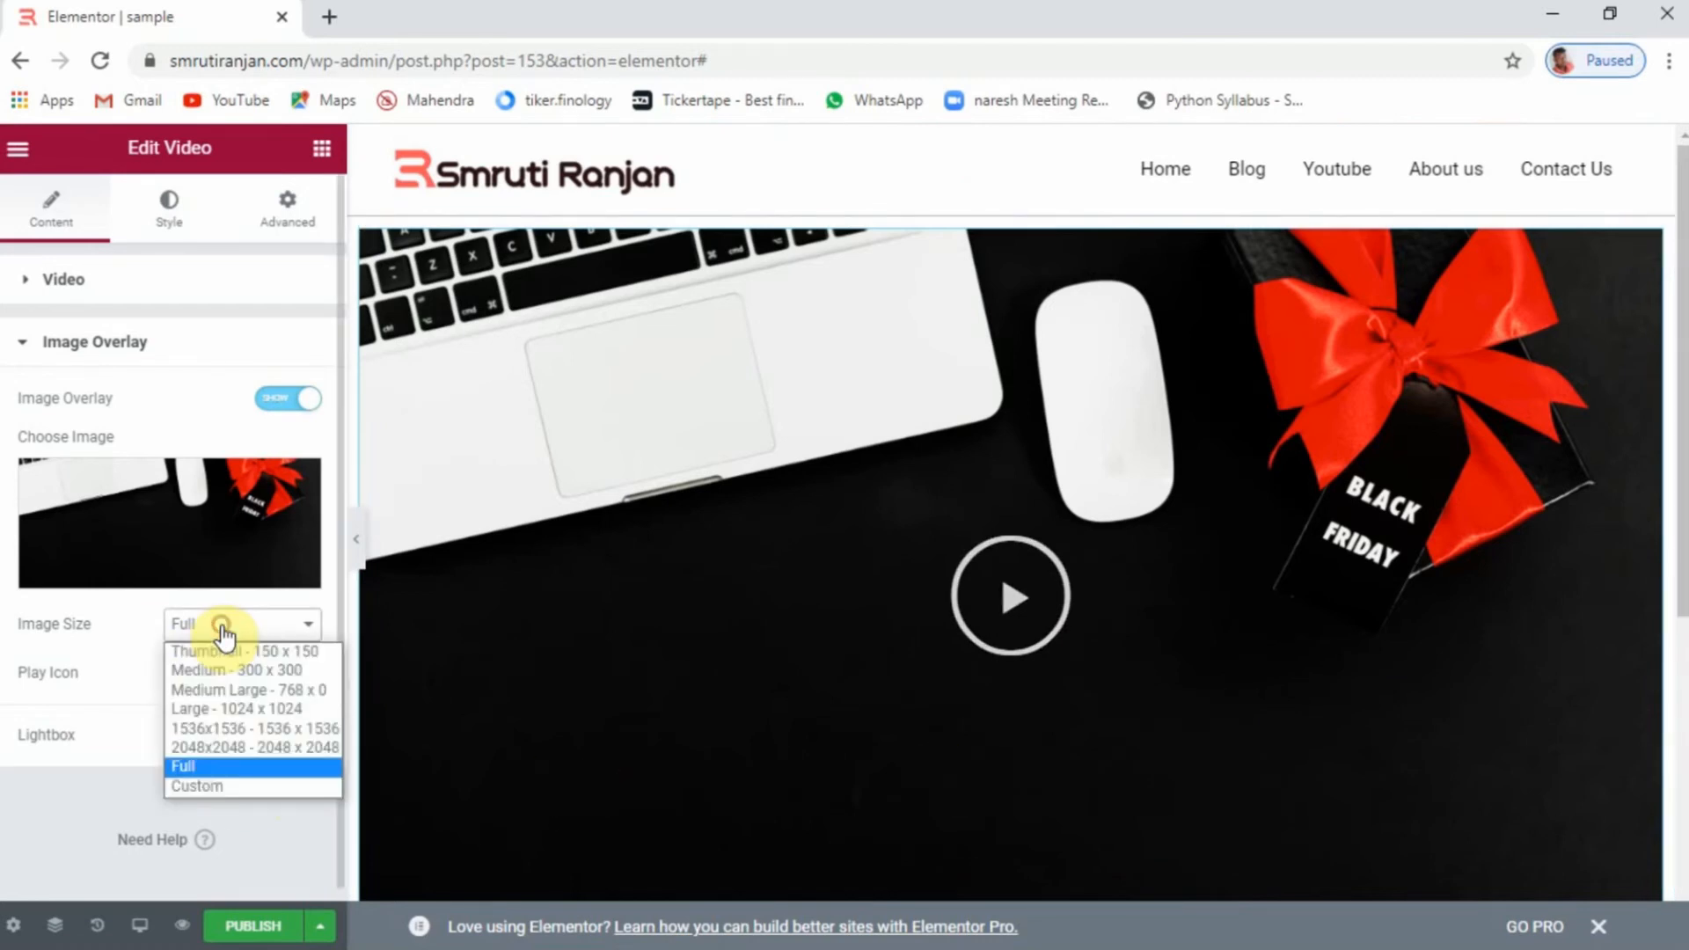
click(123, 672)
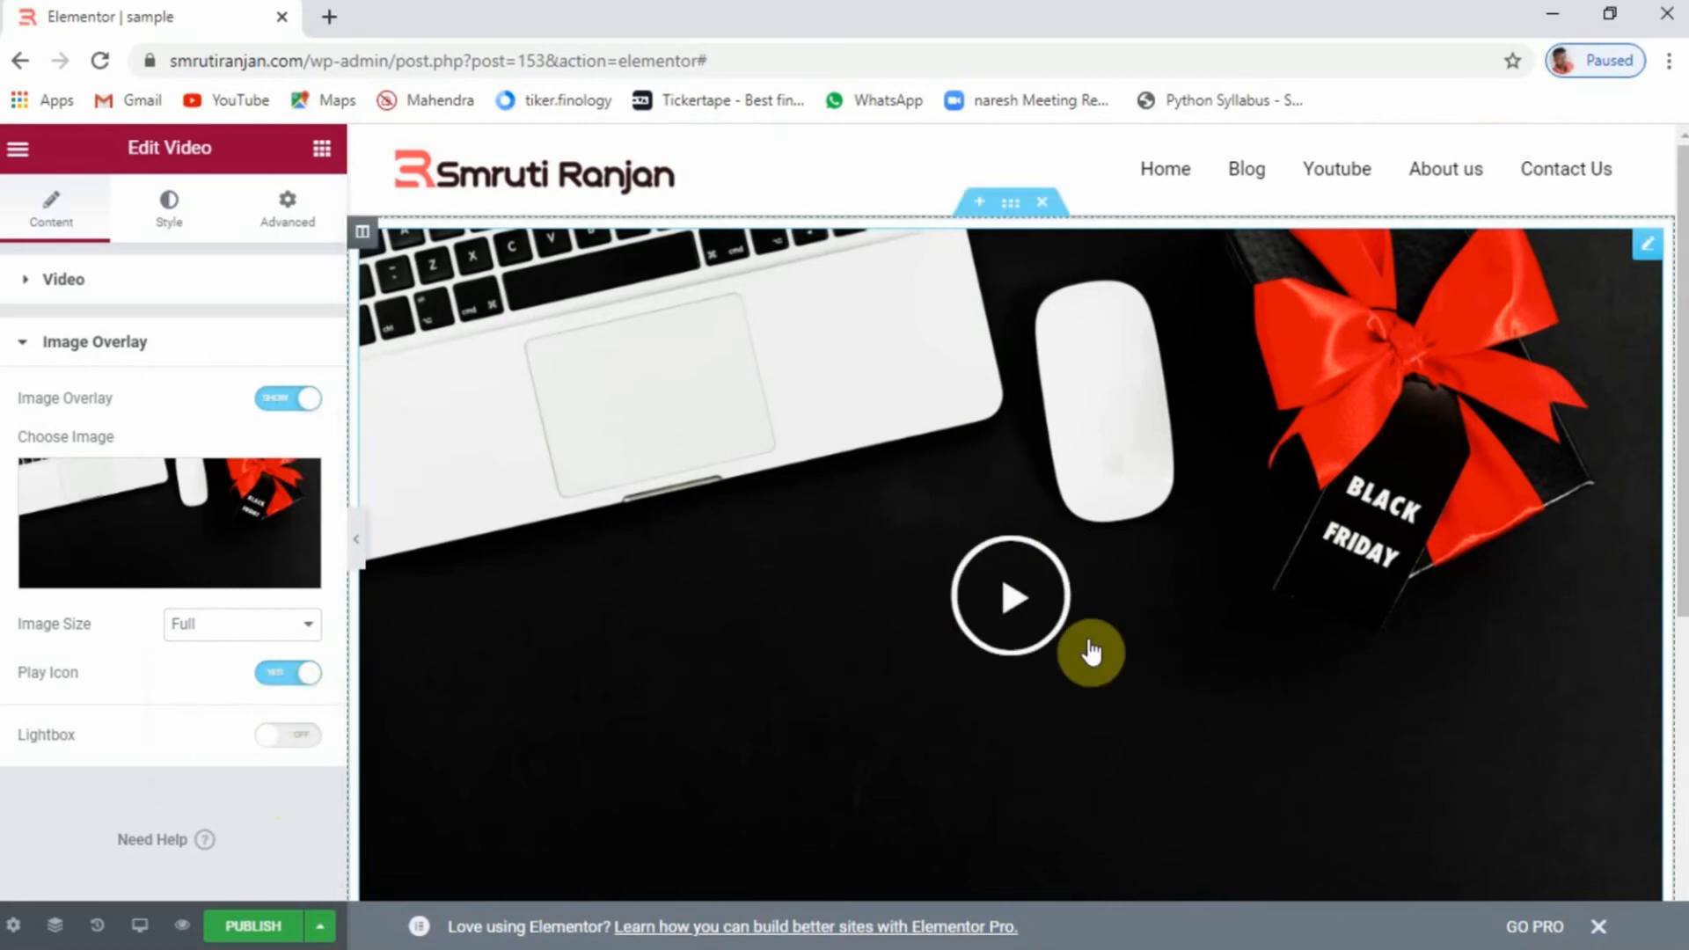
click(291, 676)
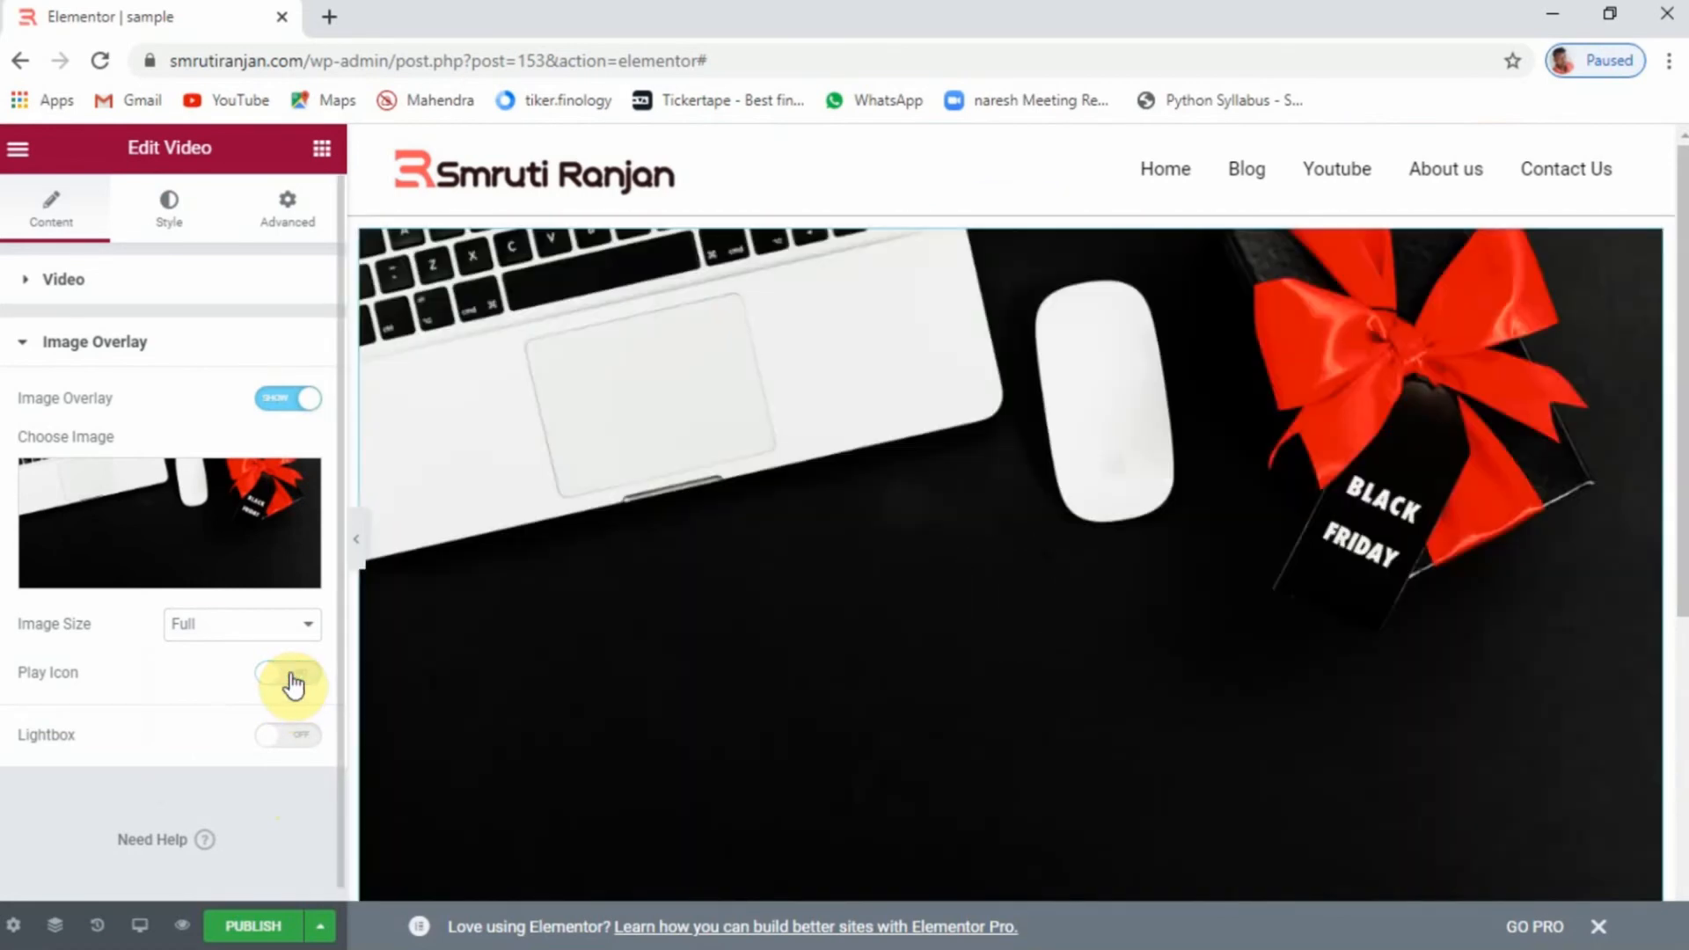
click(291, 676)
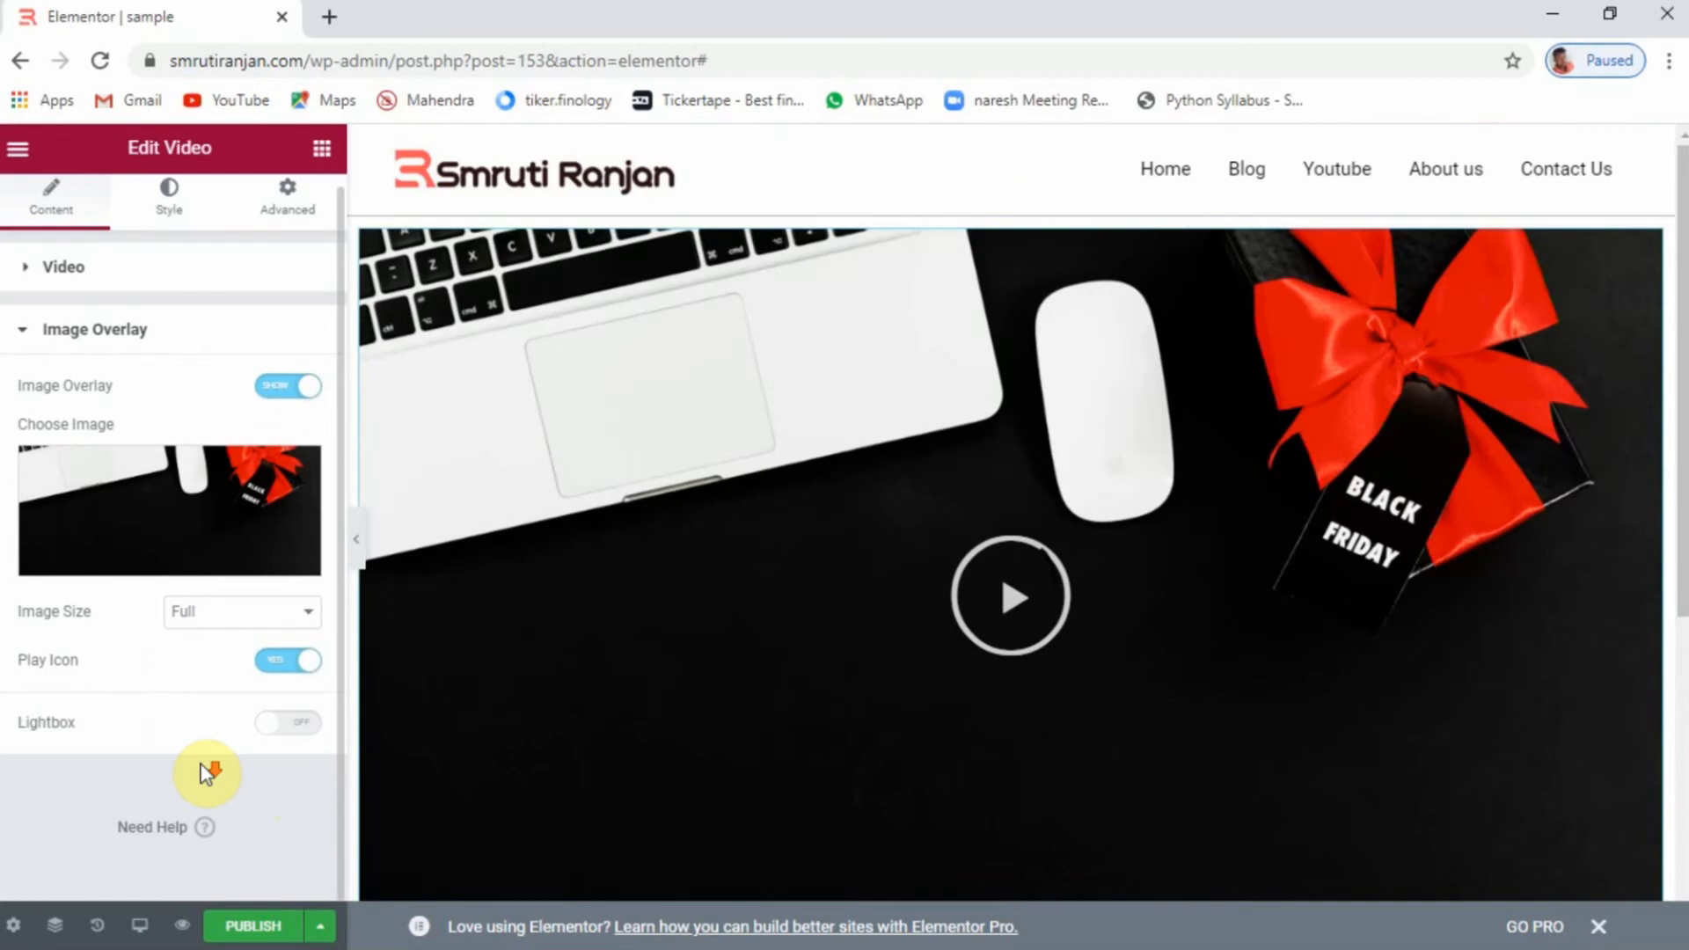
Turn on the overlay's lightbox and play the video with the editing panel collapsed to preview it
click(271, 729)
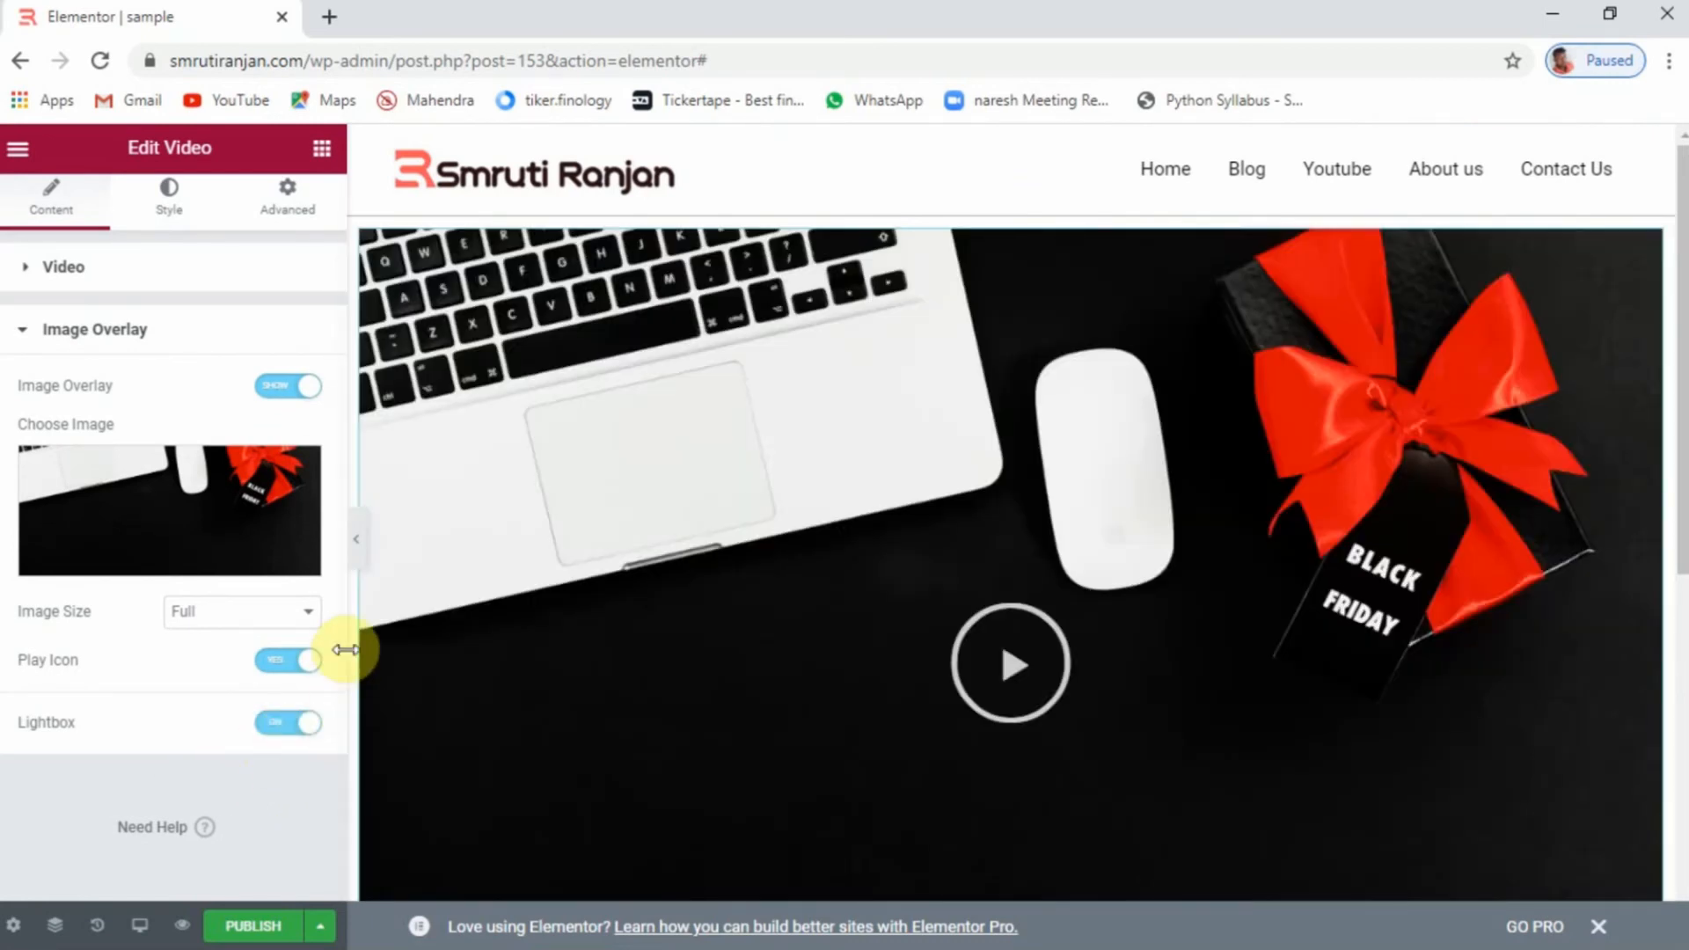
click(356, 552)
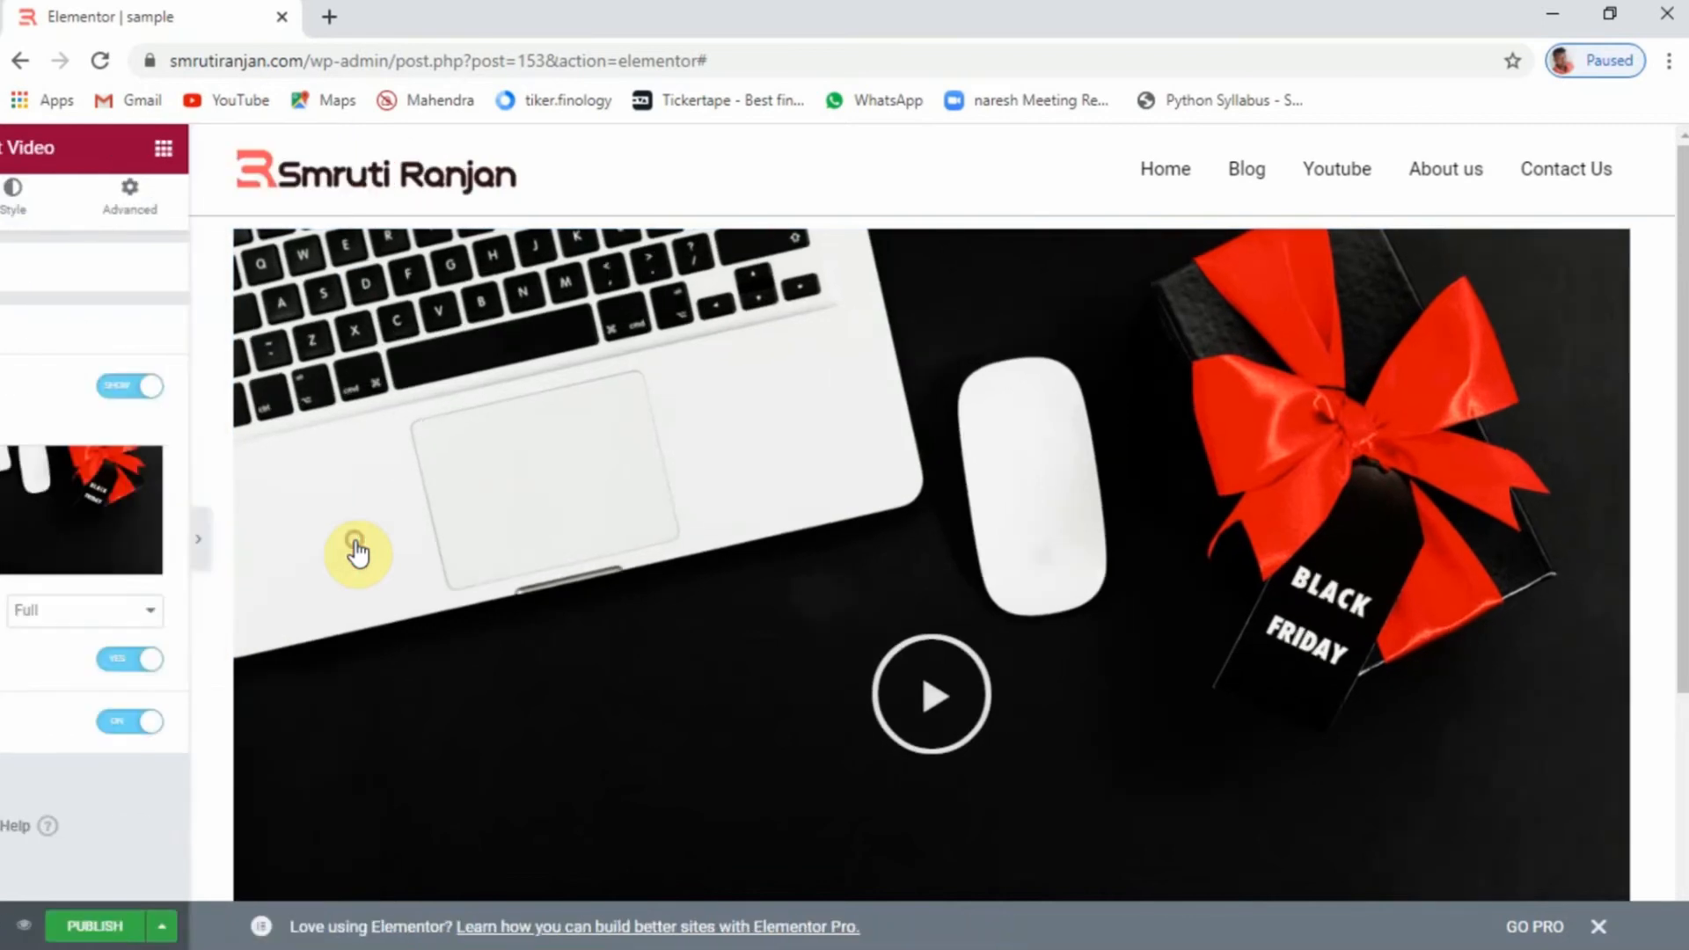
click(862, 704)
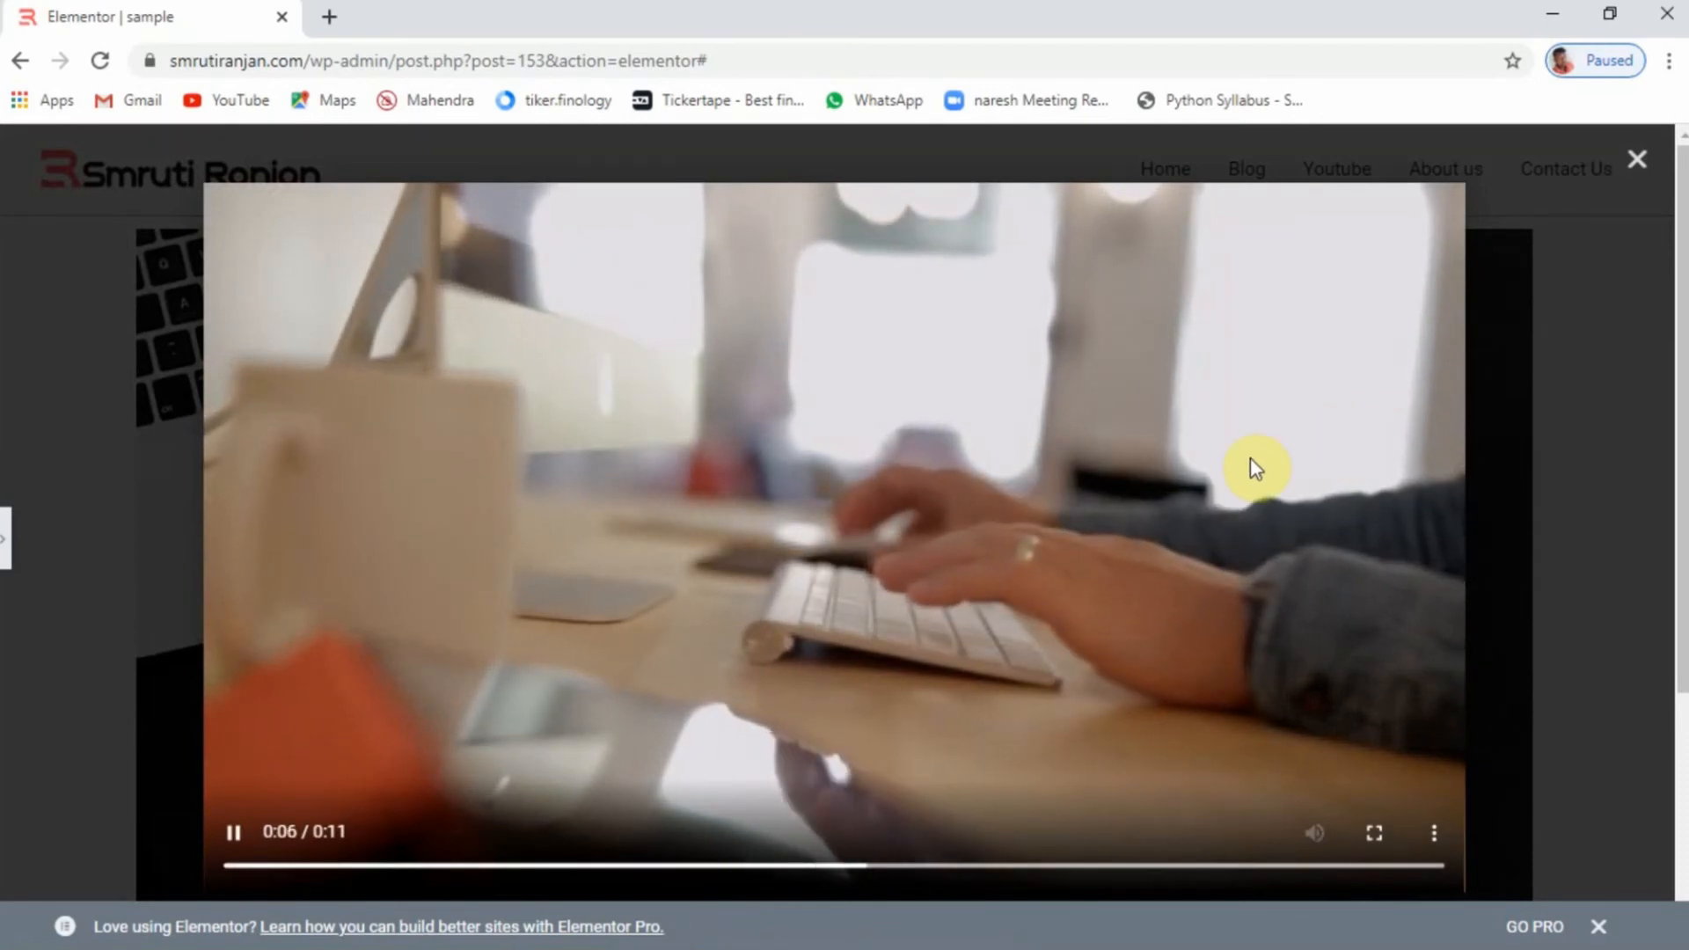
Bring back the editing panel and turn off the image overlay's lightbox
click(5, 538)
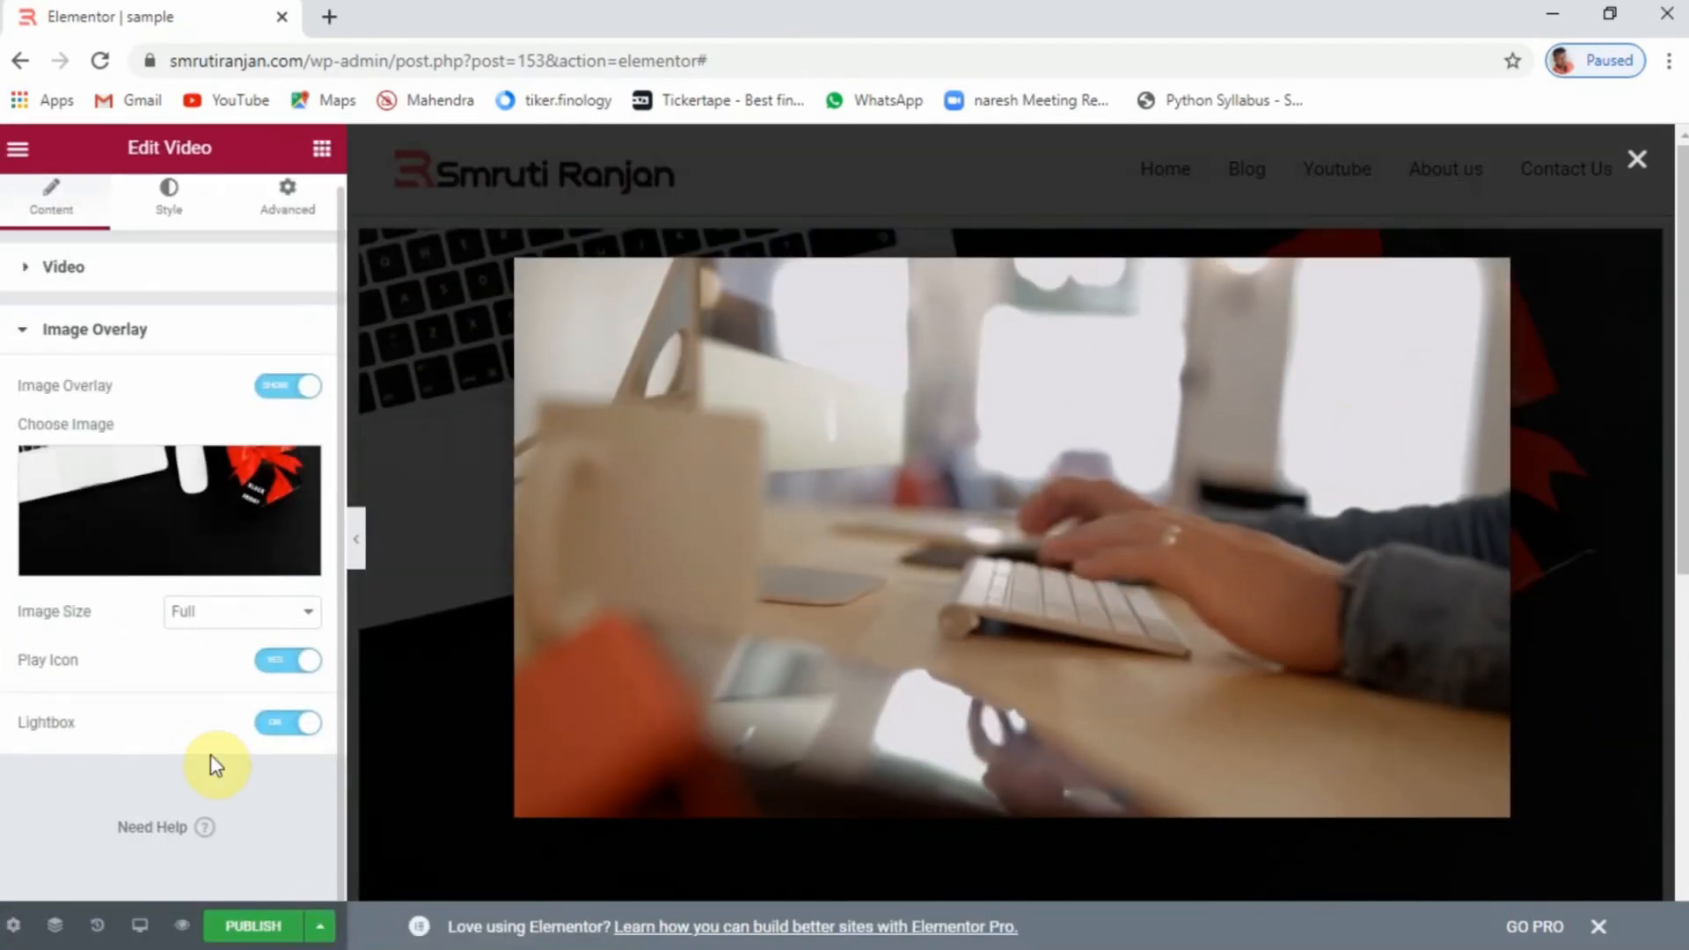
click(286, 724)
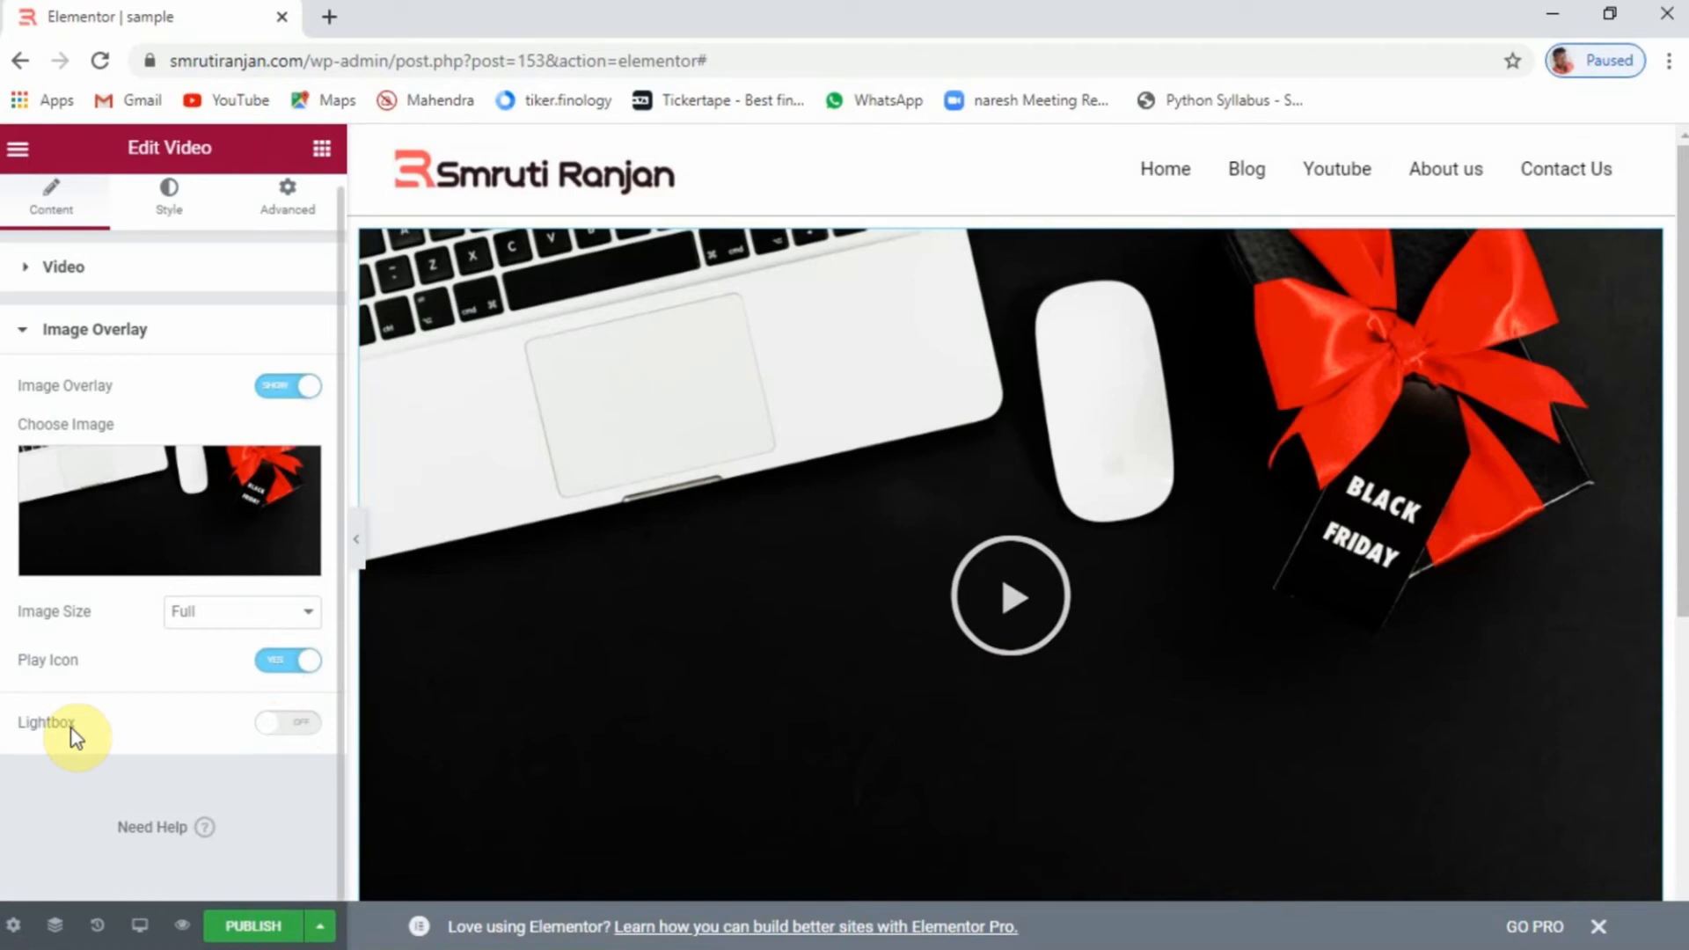
Review the video's aspect ratio choices and CSS filter controls in its style settings
scroll(92, 737, up, 1)
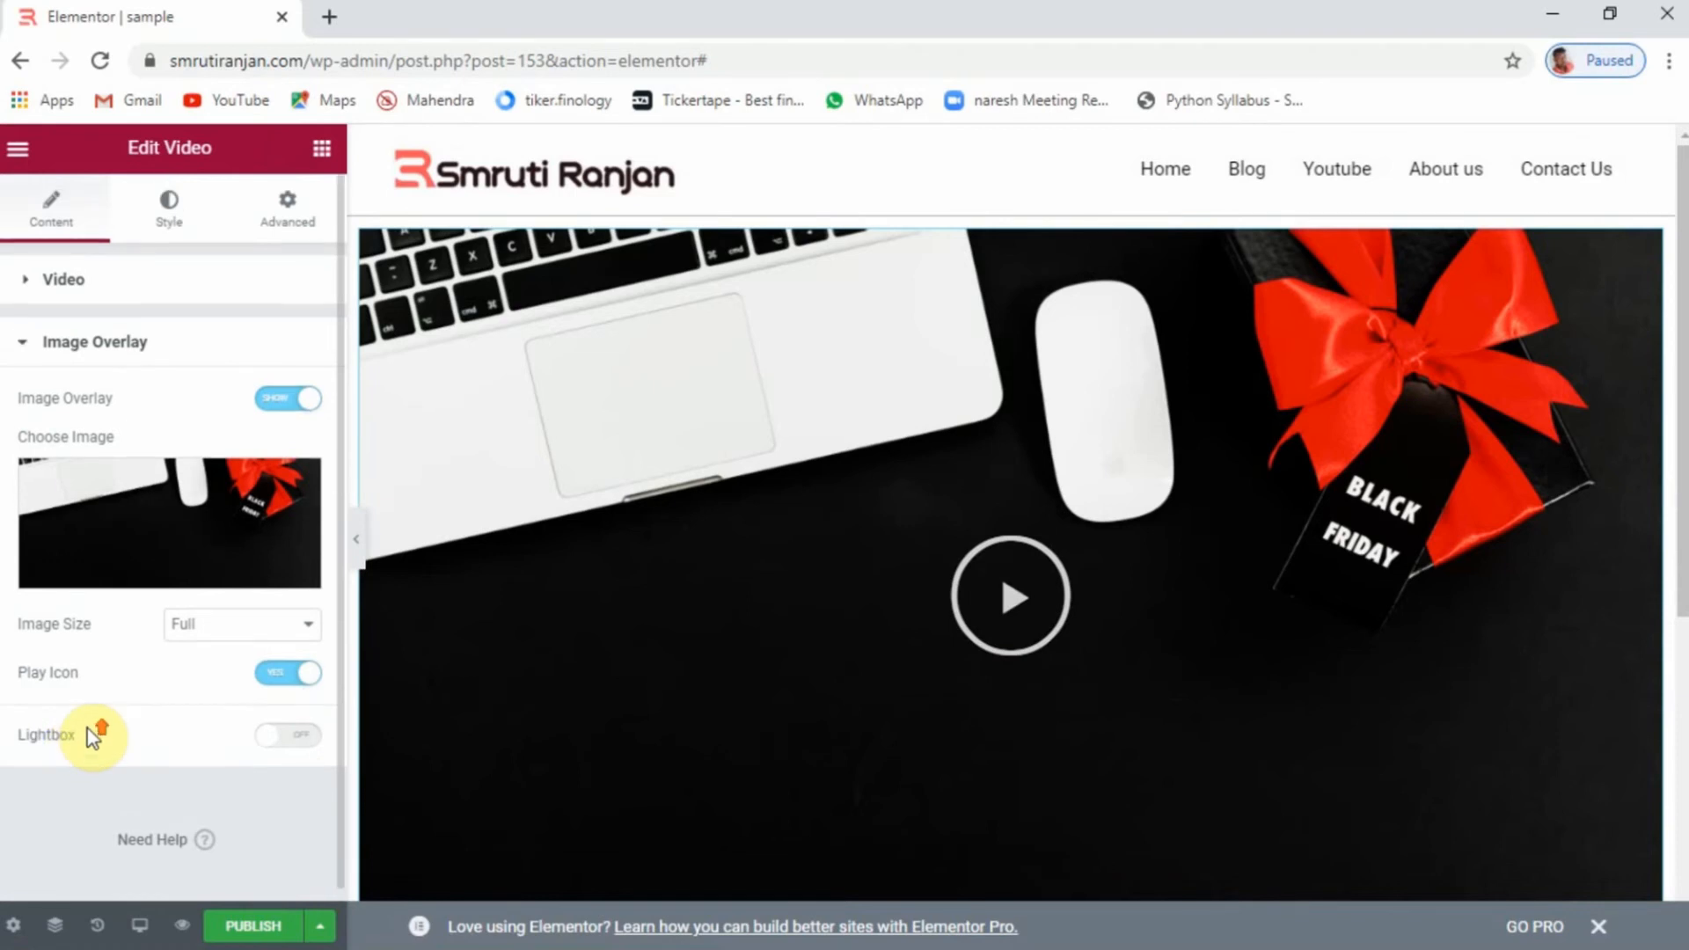
click(160, 224)
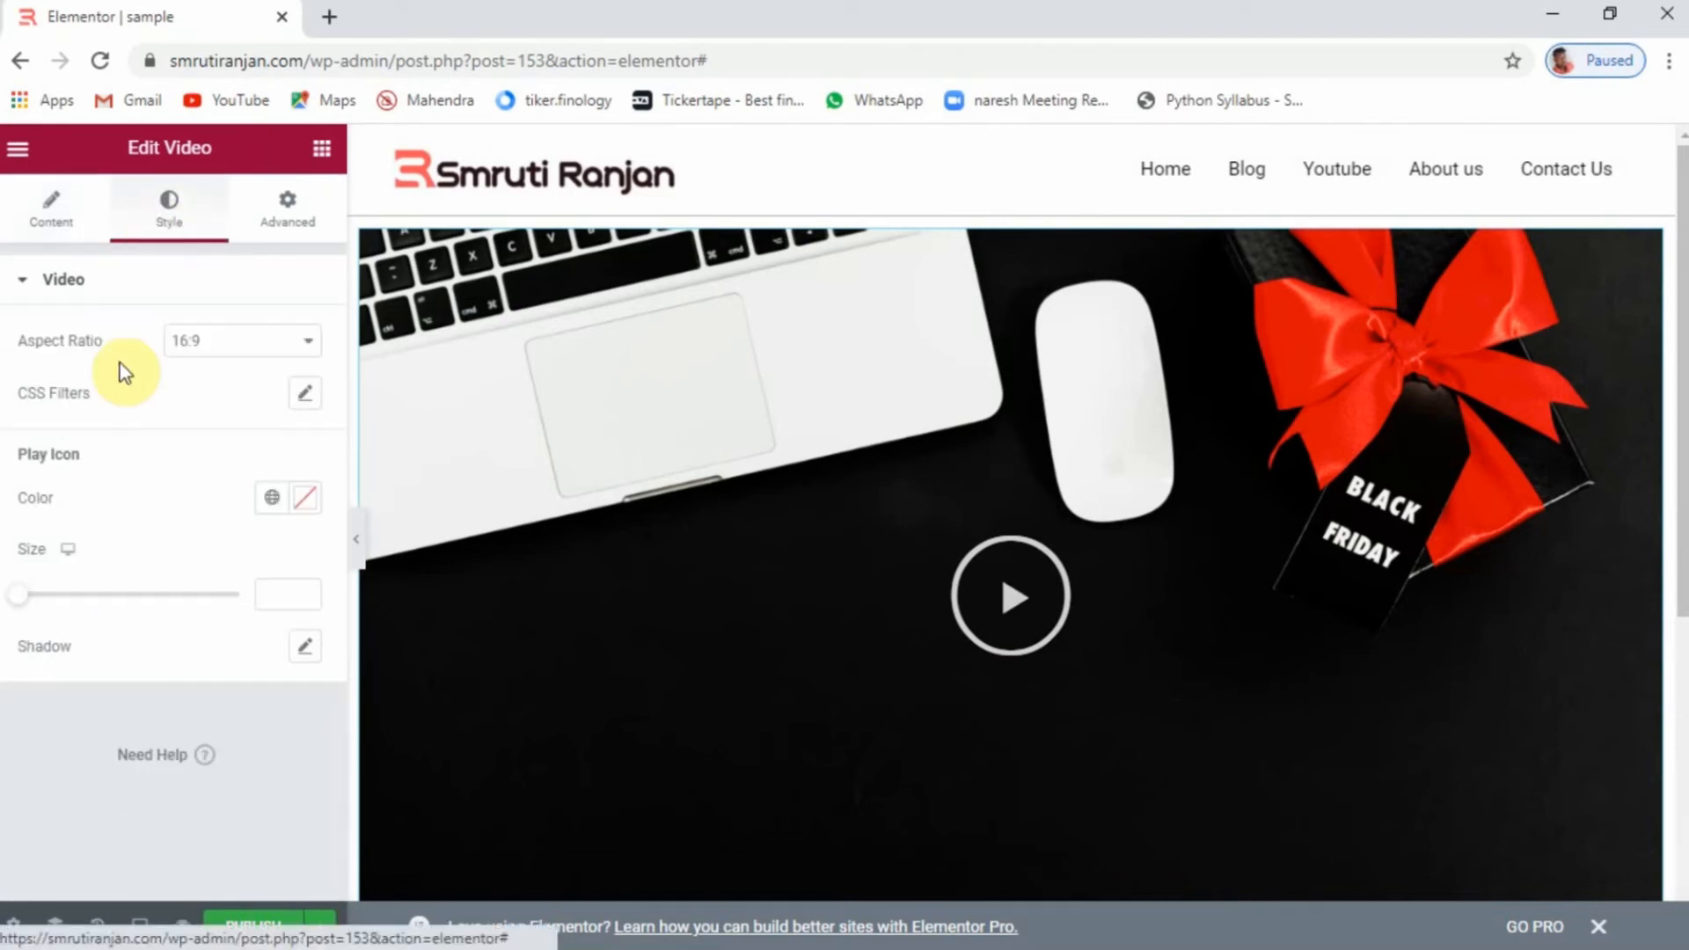
click(229, 361)
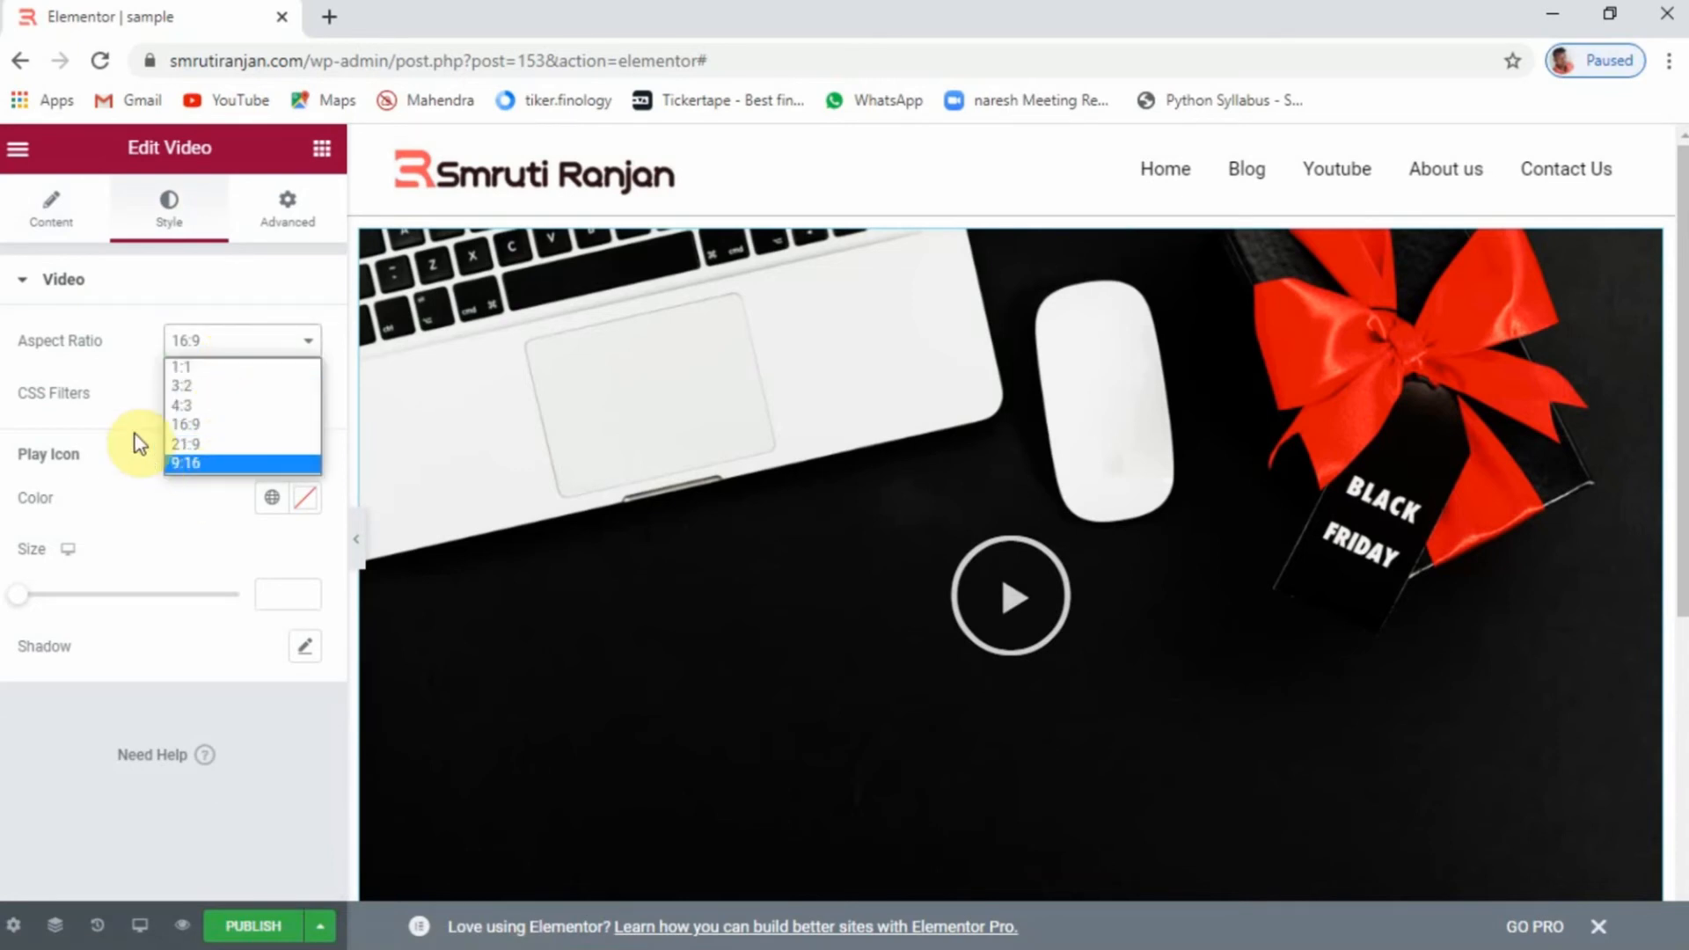
click(124, 381)
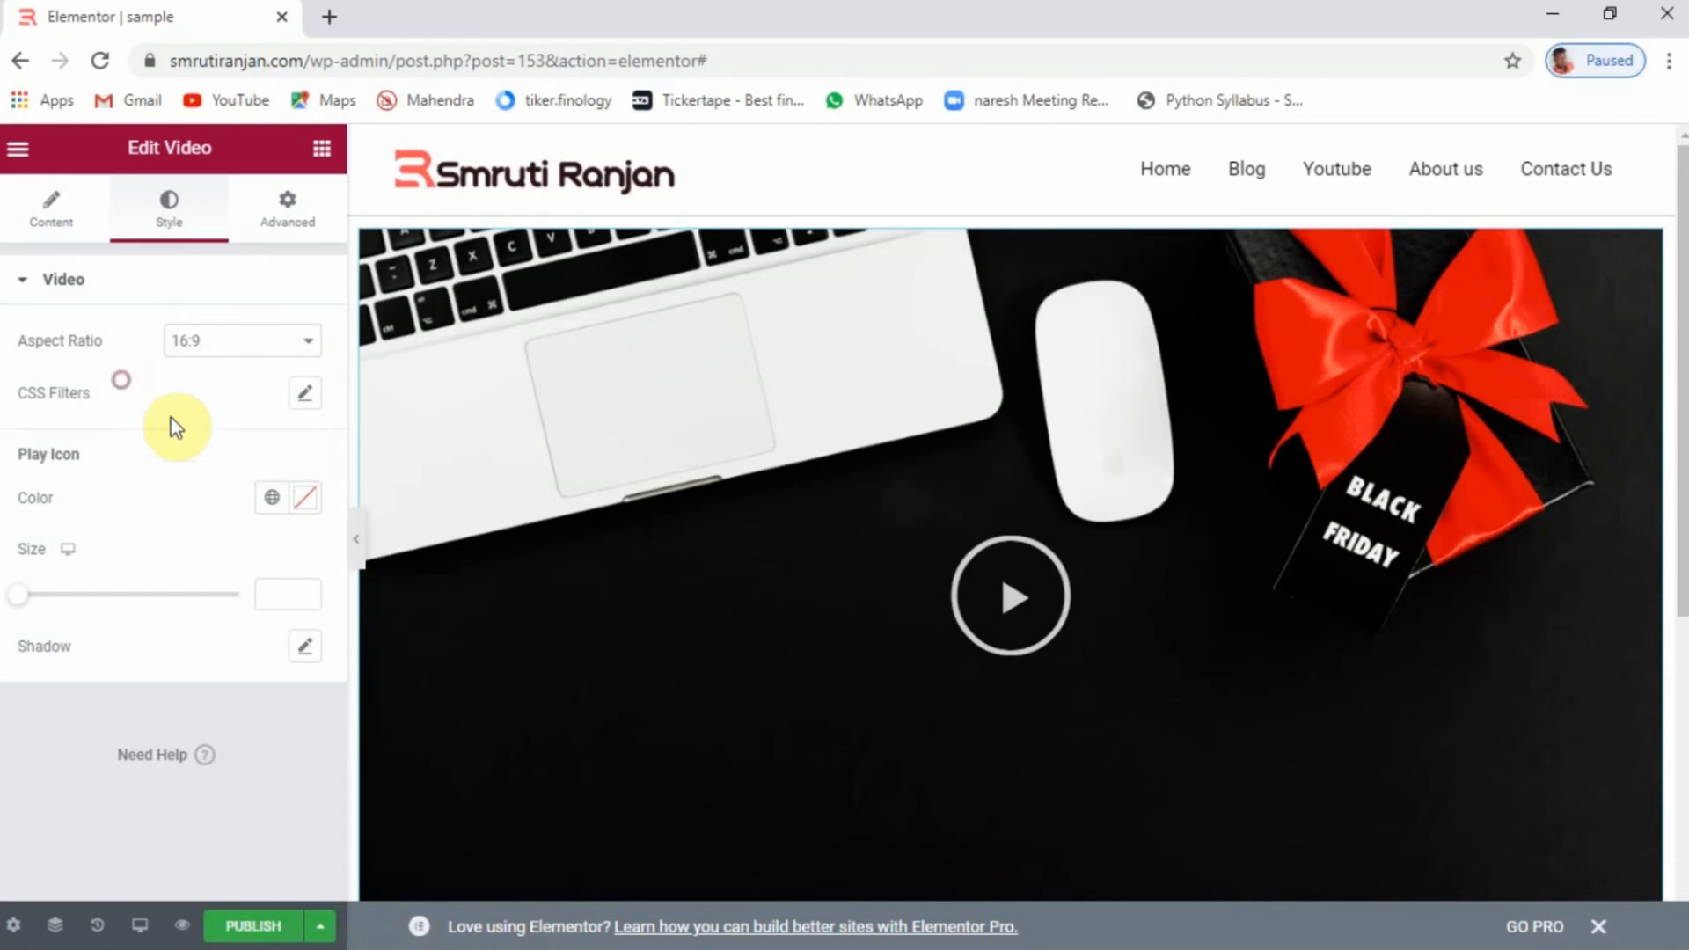
click(306, 395)
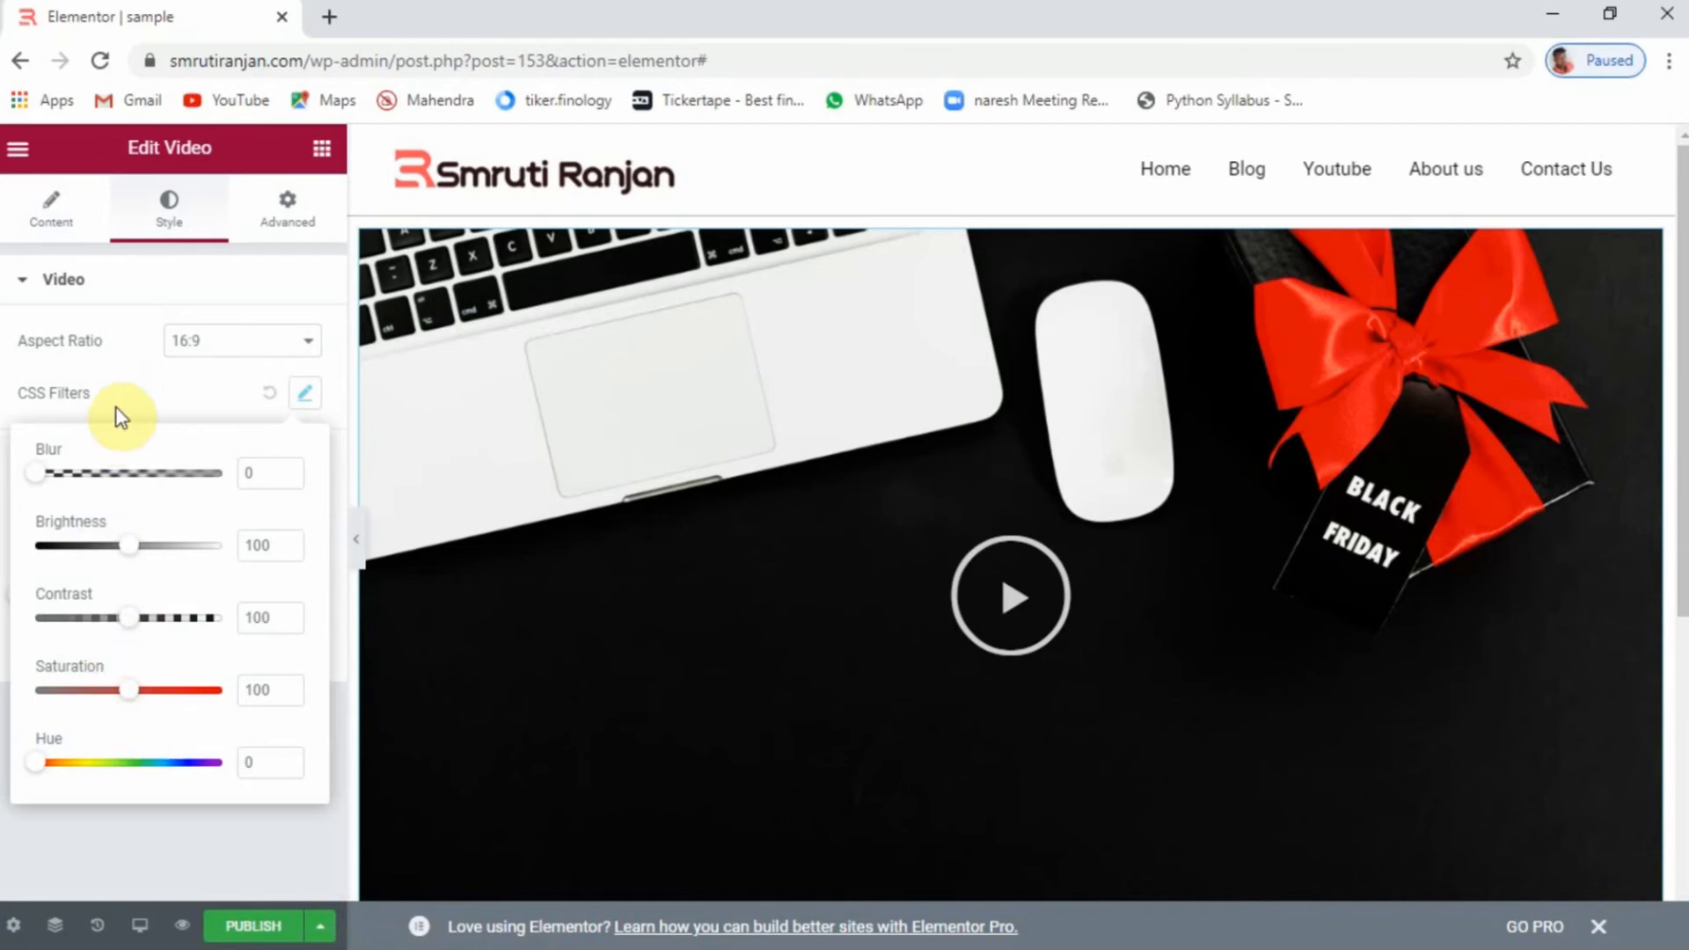
click(182, 394)
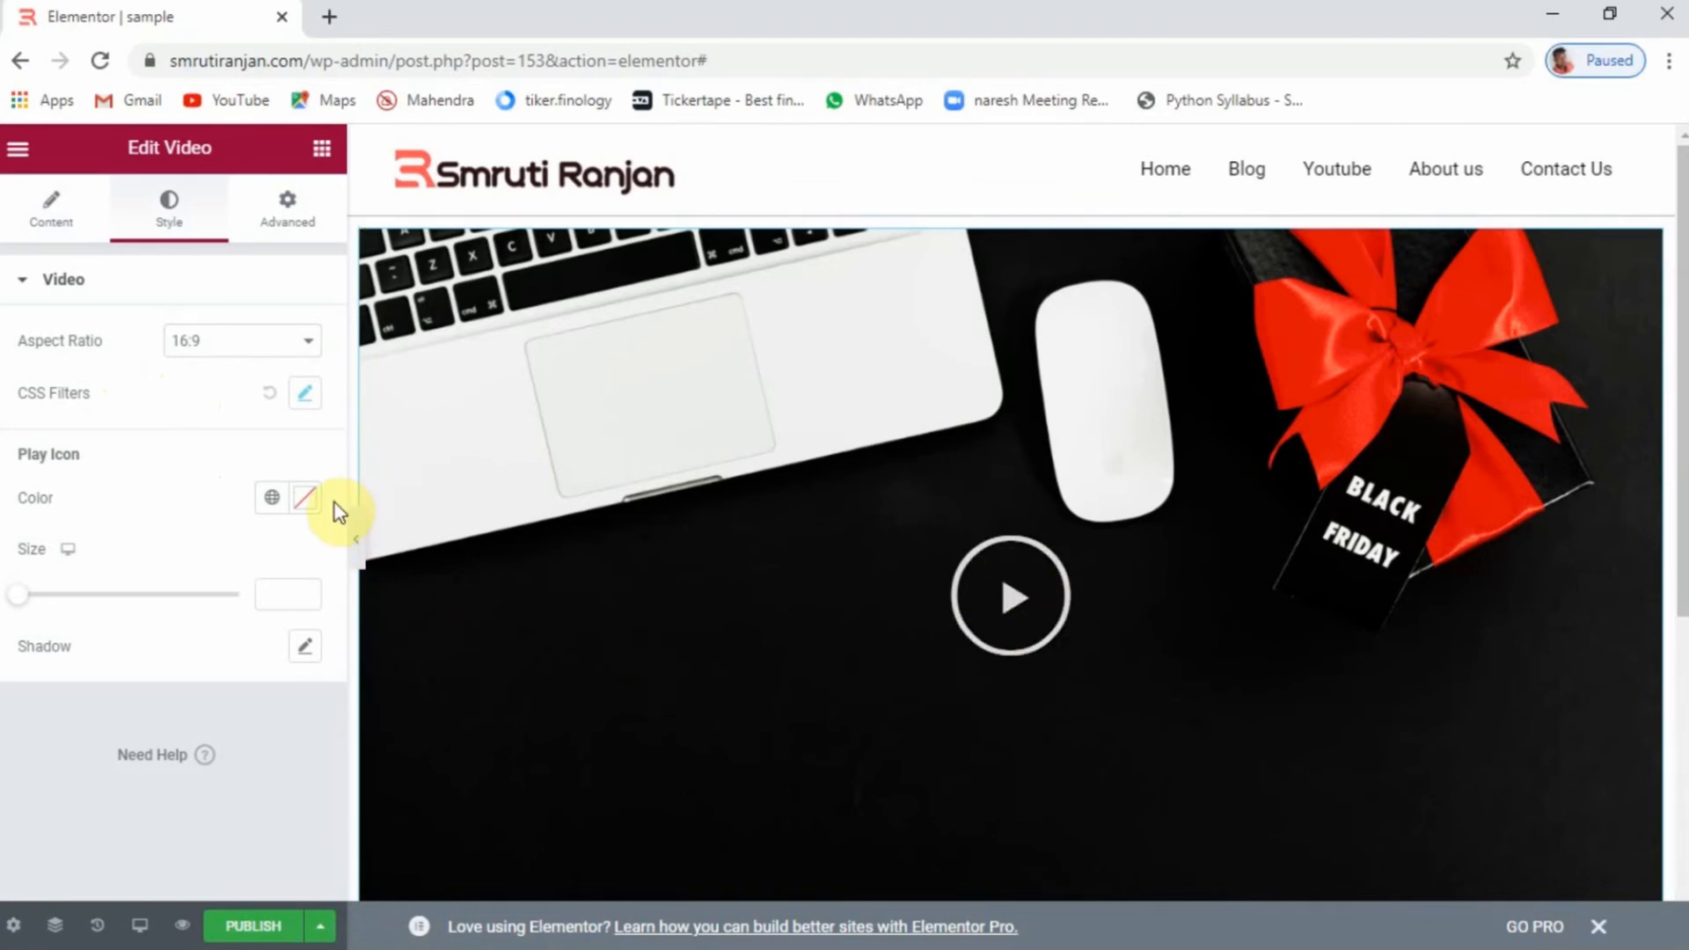
Color the play icon red (#C53737), set its size to 56 and check its shadow options
click(305, 500)
click(381, 637)
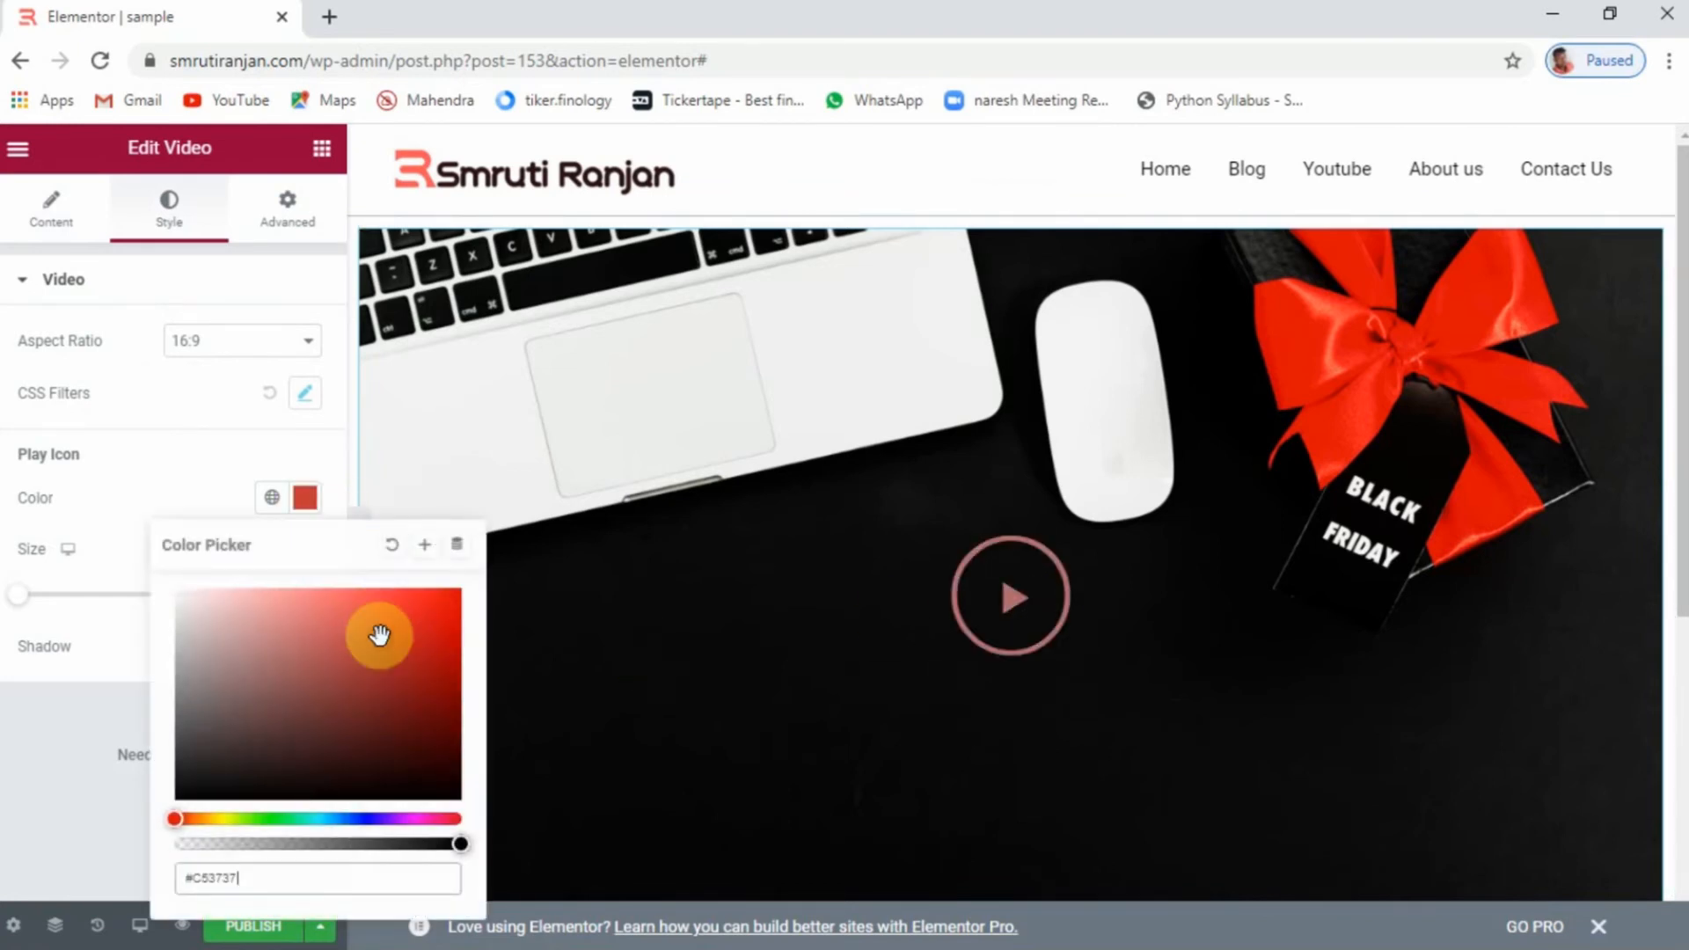
click(236, 480)
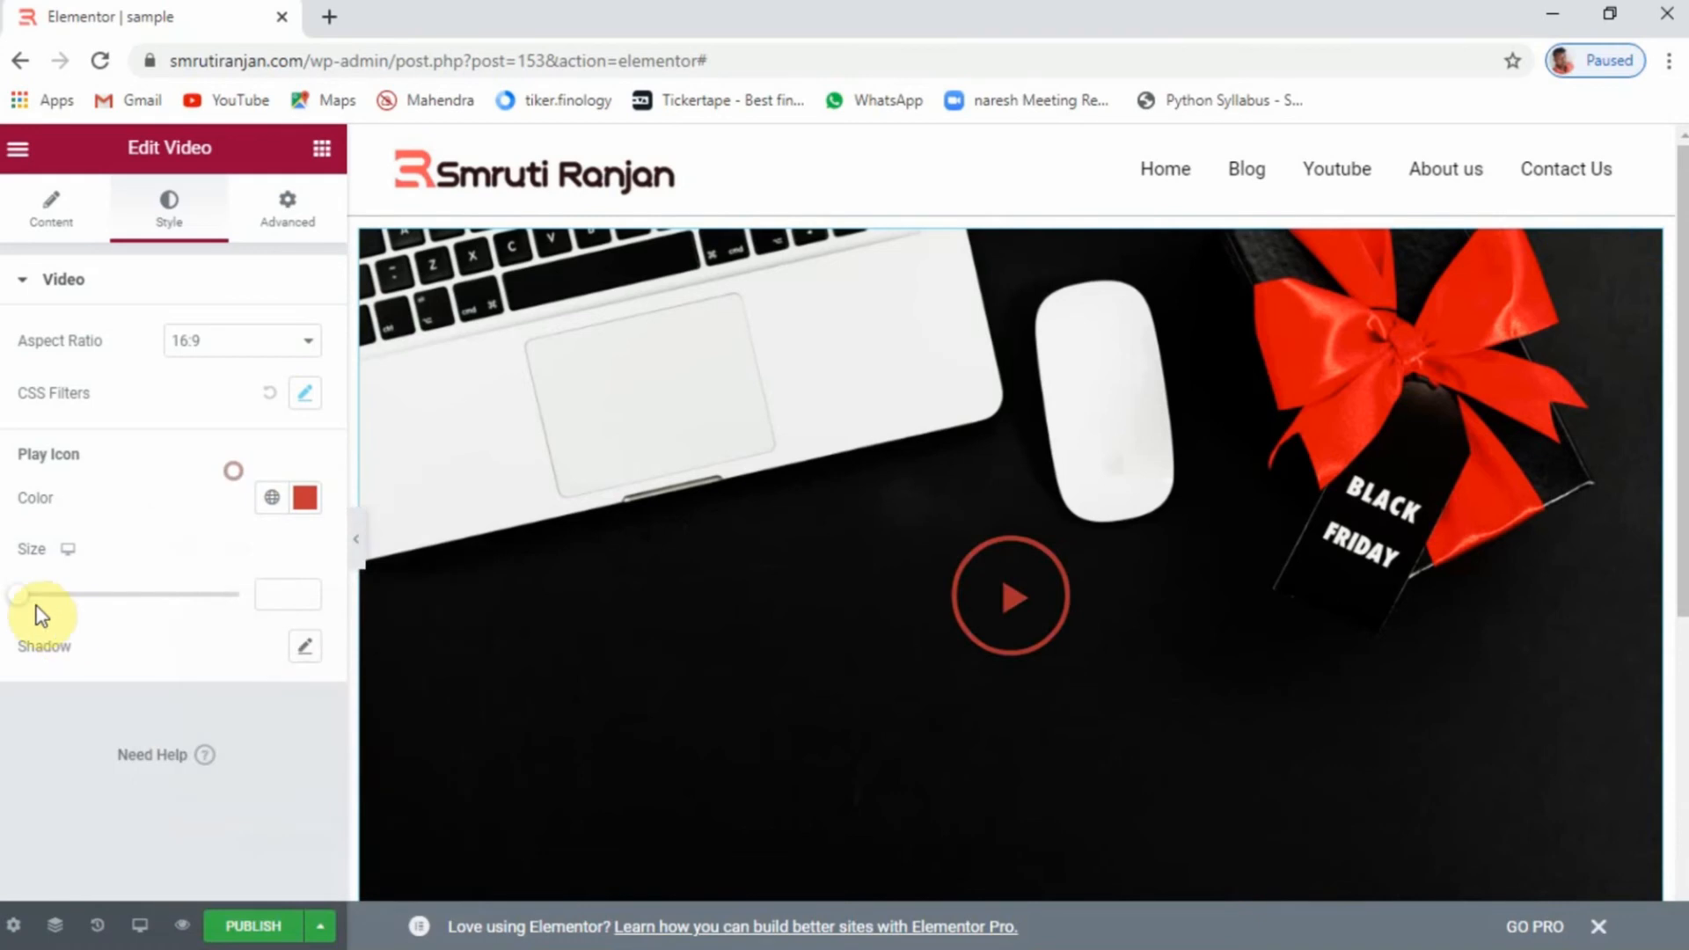
drag(27, 603, 62, 616)
click(309, 649)
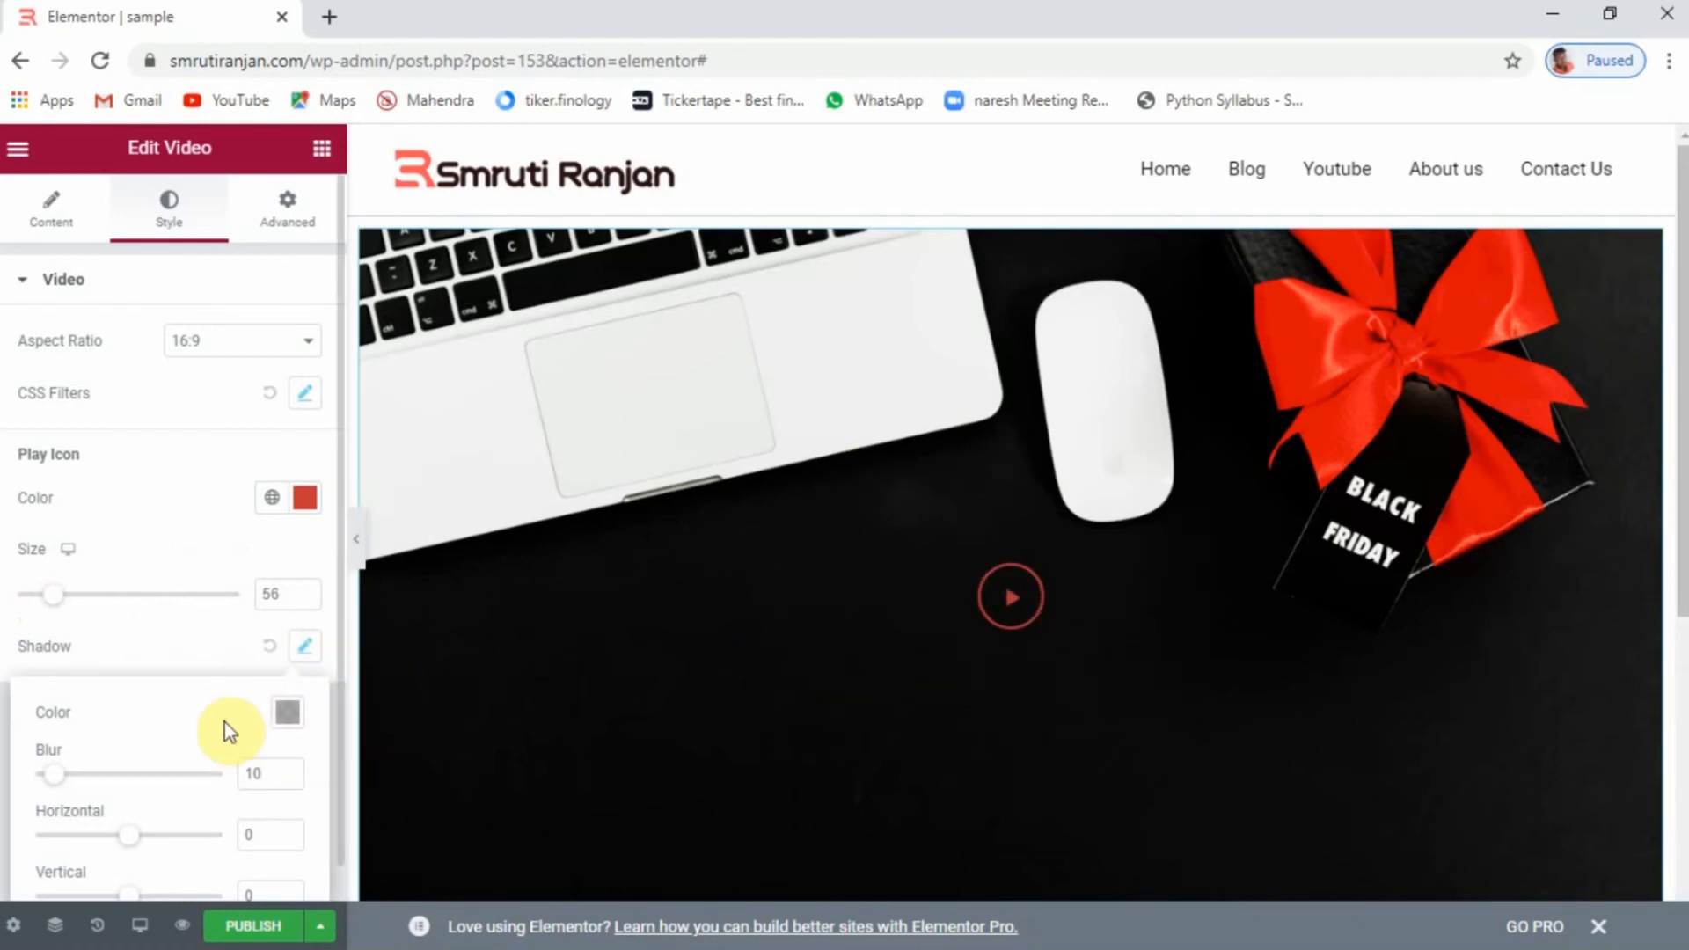
click(176, 634)
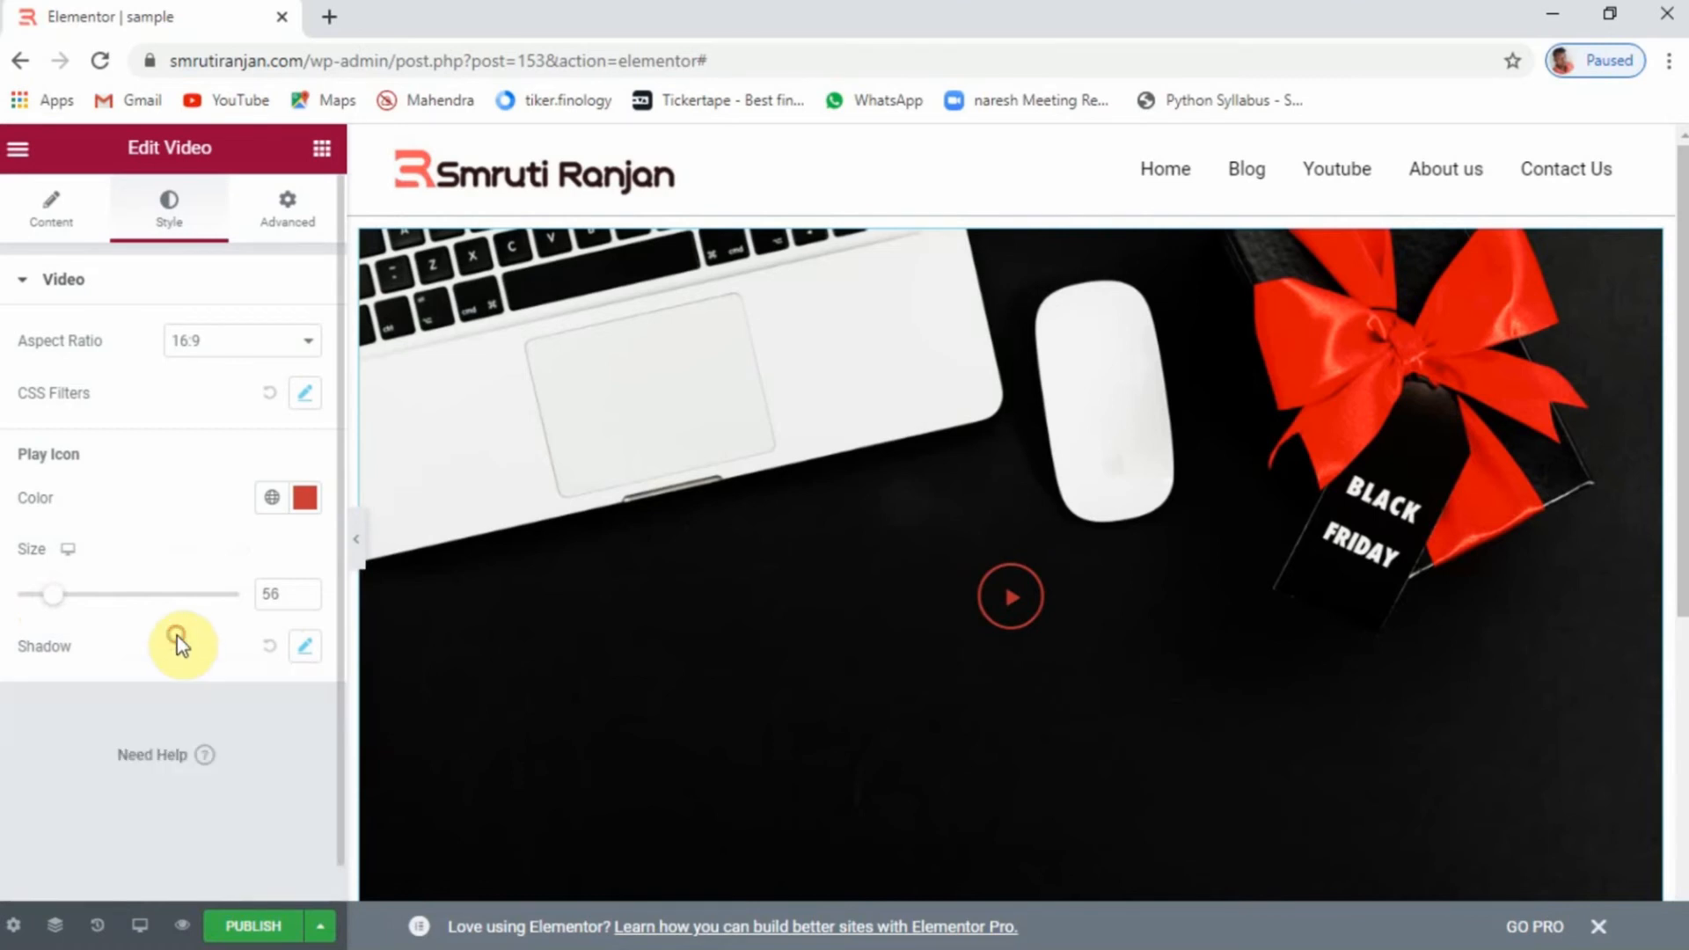
Look through the video widget's advanced settings and the rest of the page preview
click(275, 230)
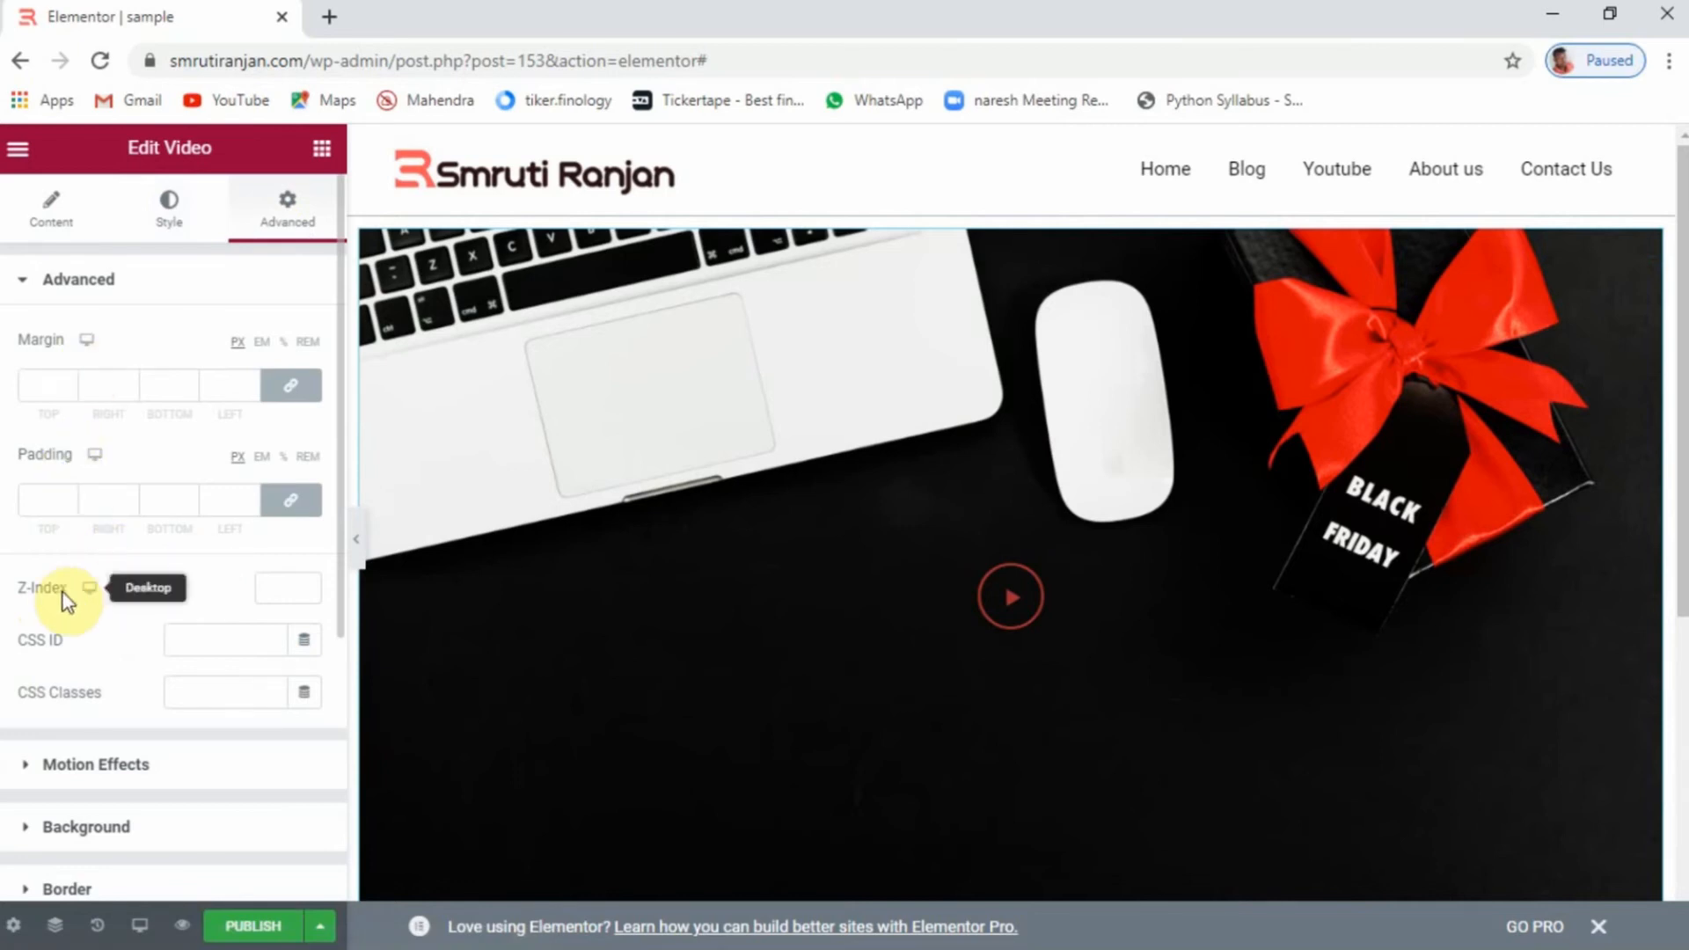
scroll(97, 659, down, 3)
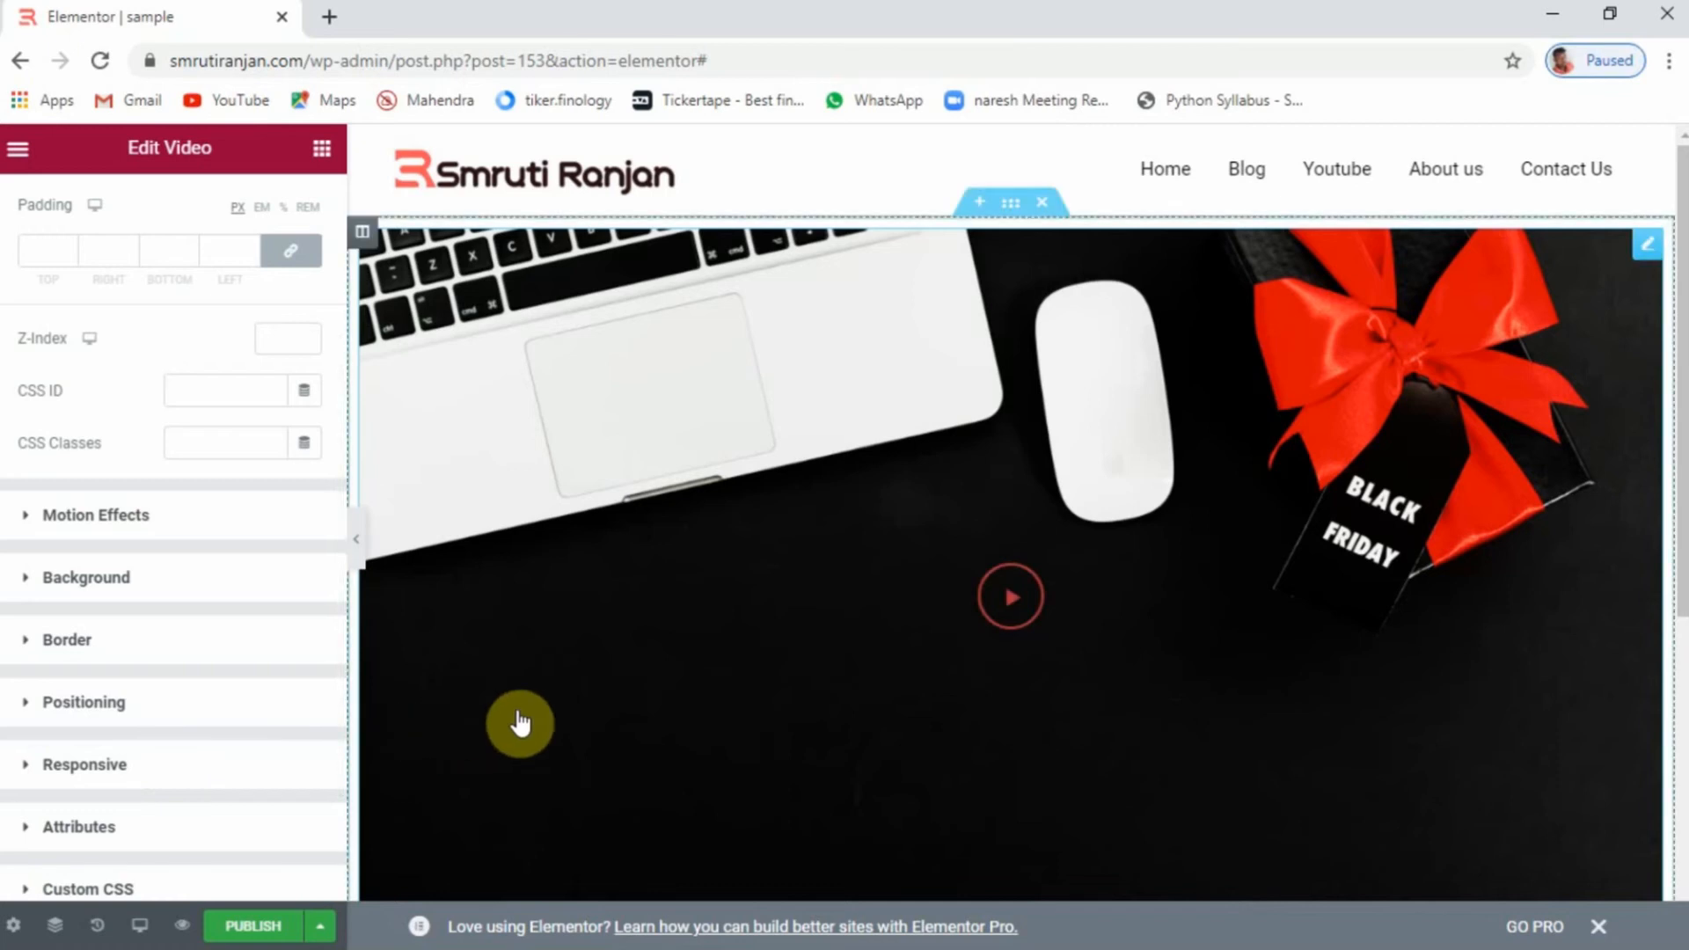
scroll(1241, 739, down, 1)
scroll(1244, 735, down, 2)
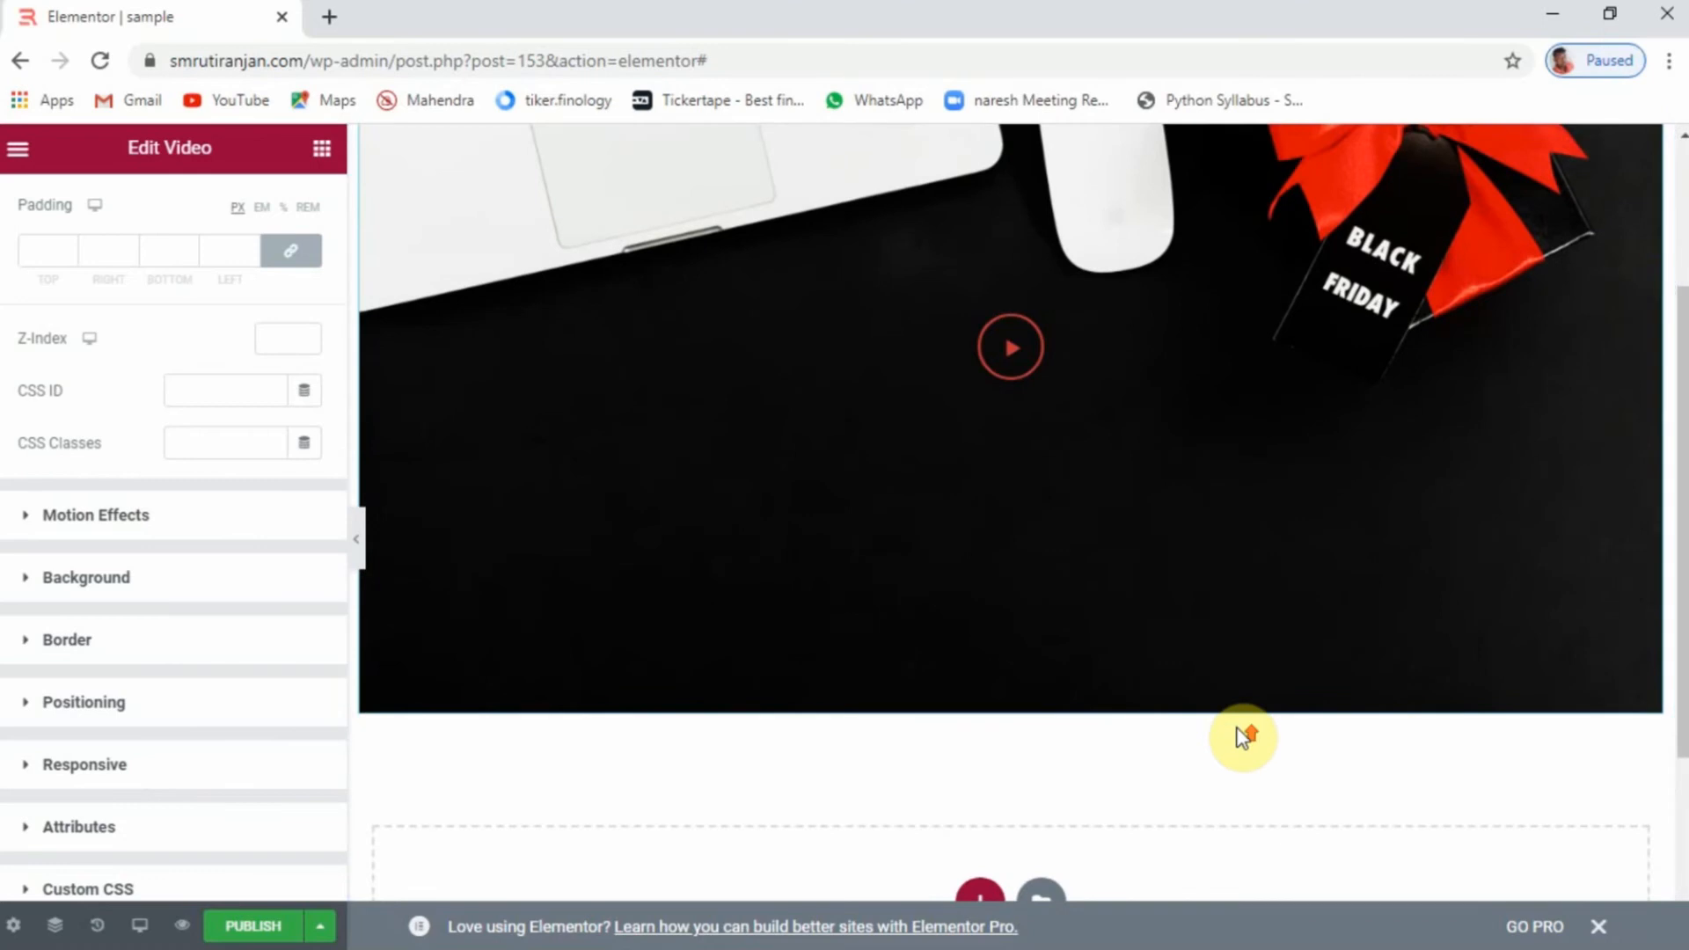
Delete the video widget and add a Button widget in the emptied section
scroll(1408, 686, up, 3)
right_click(1645, 252)
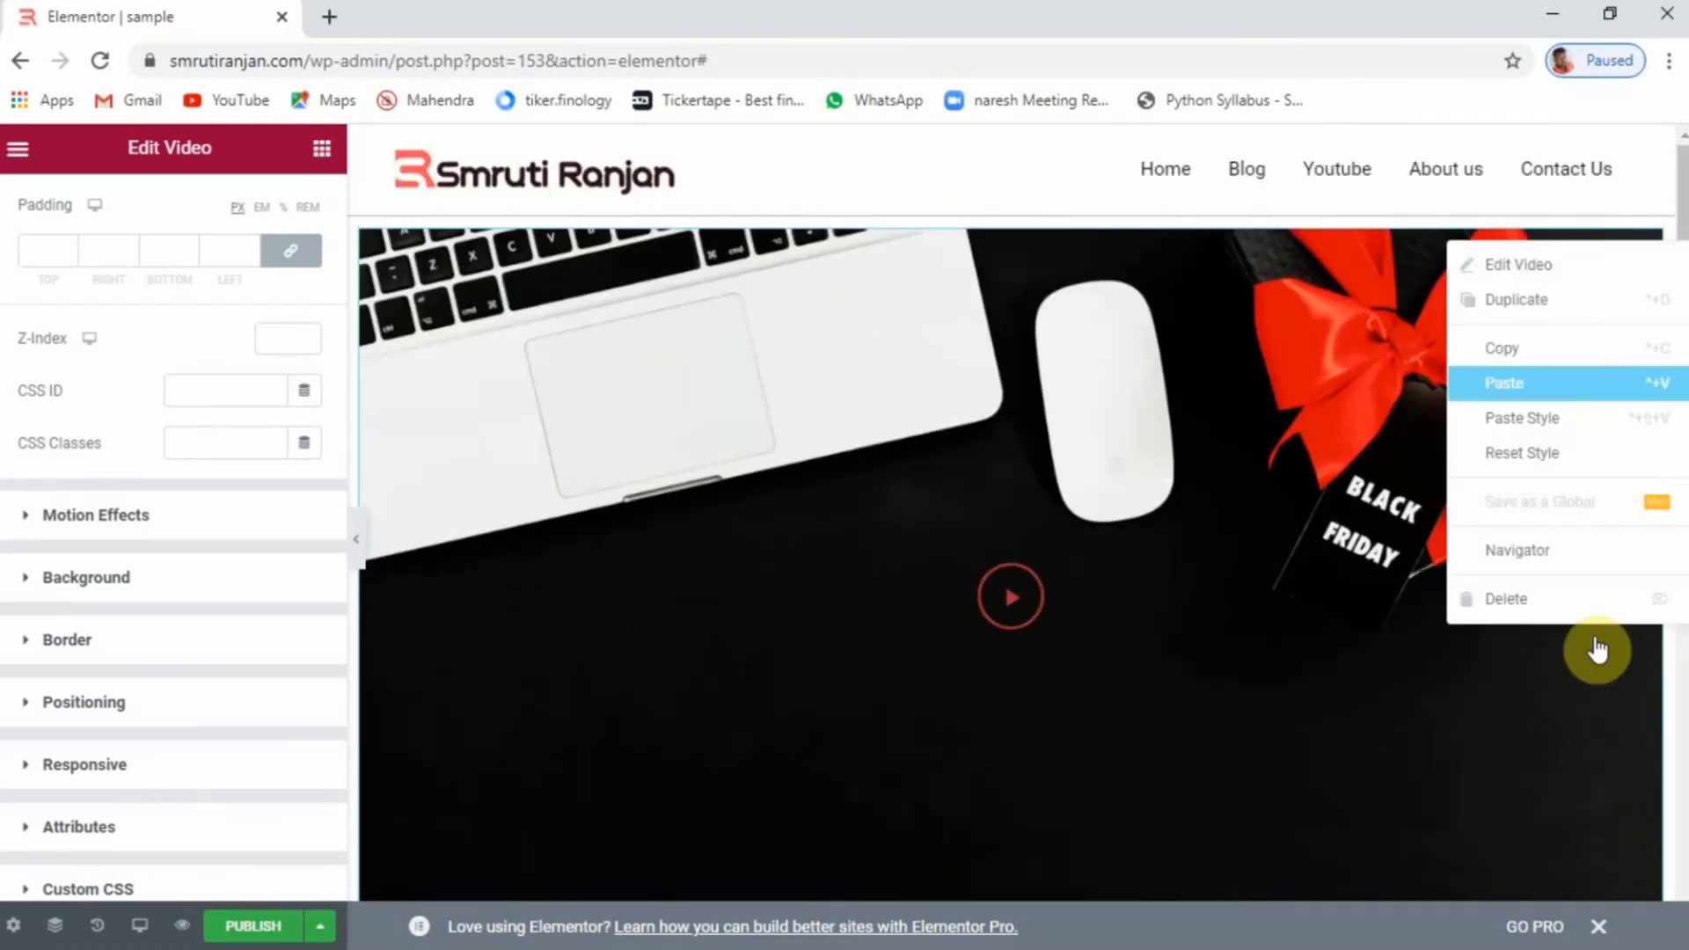
click(1541, 607)
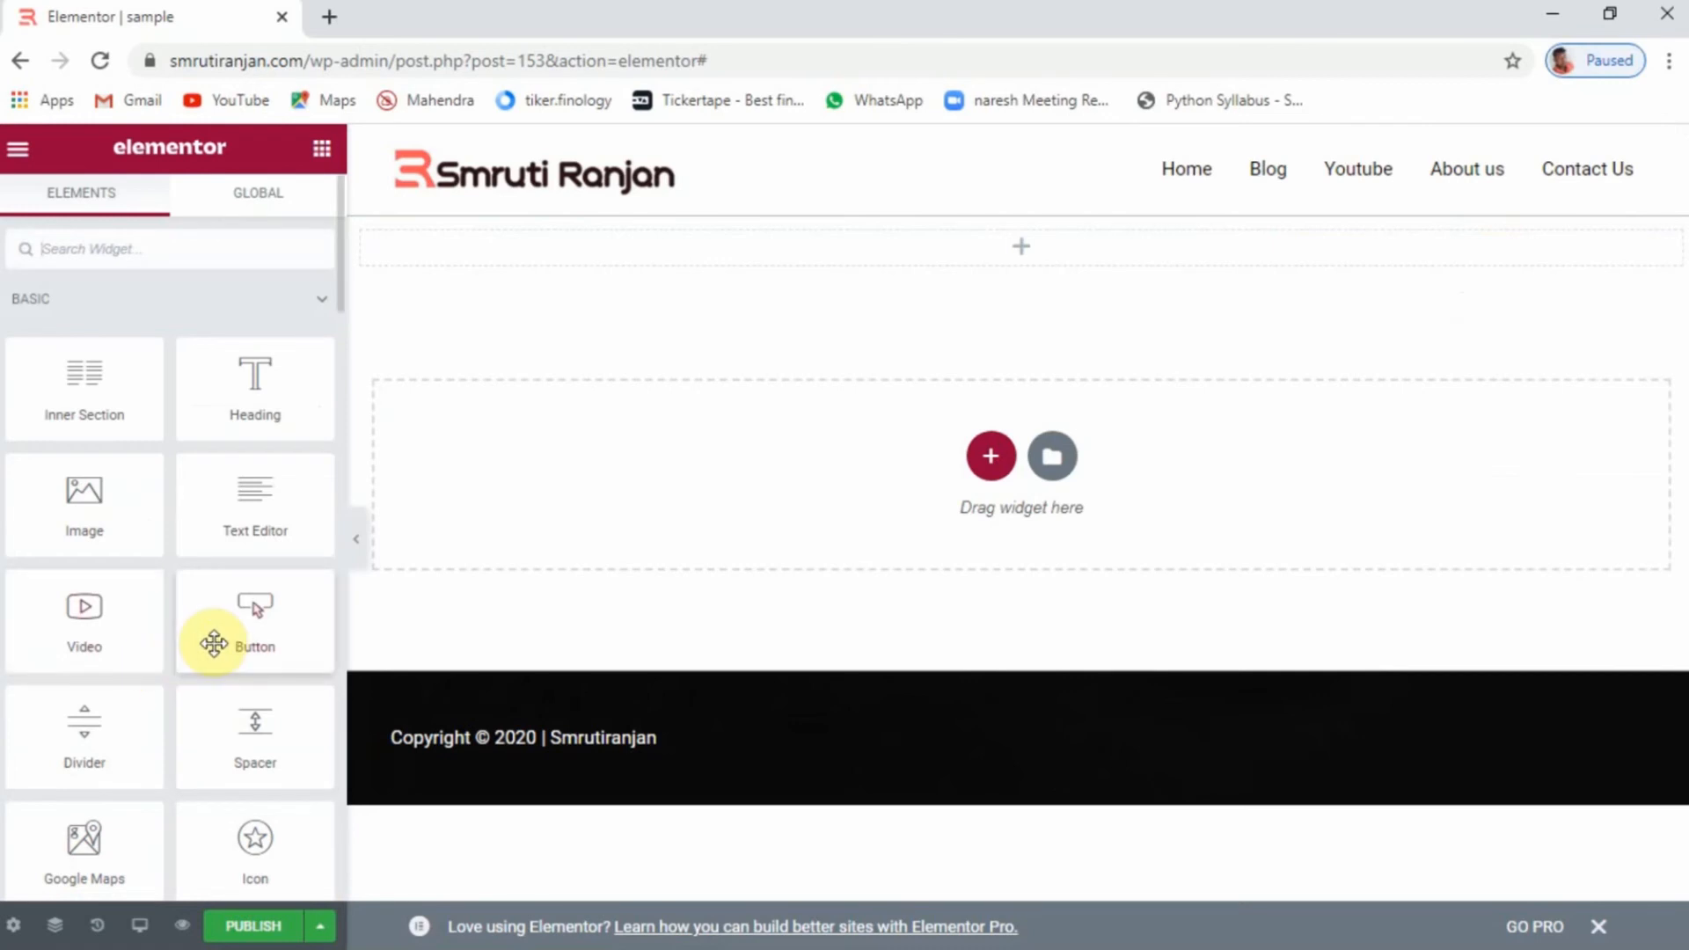
drag(213, 641, 974, 265)
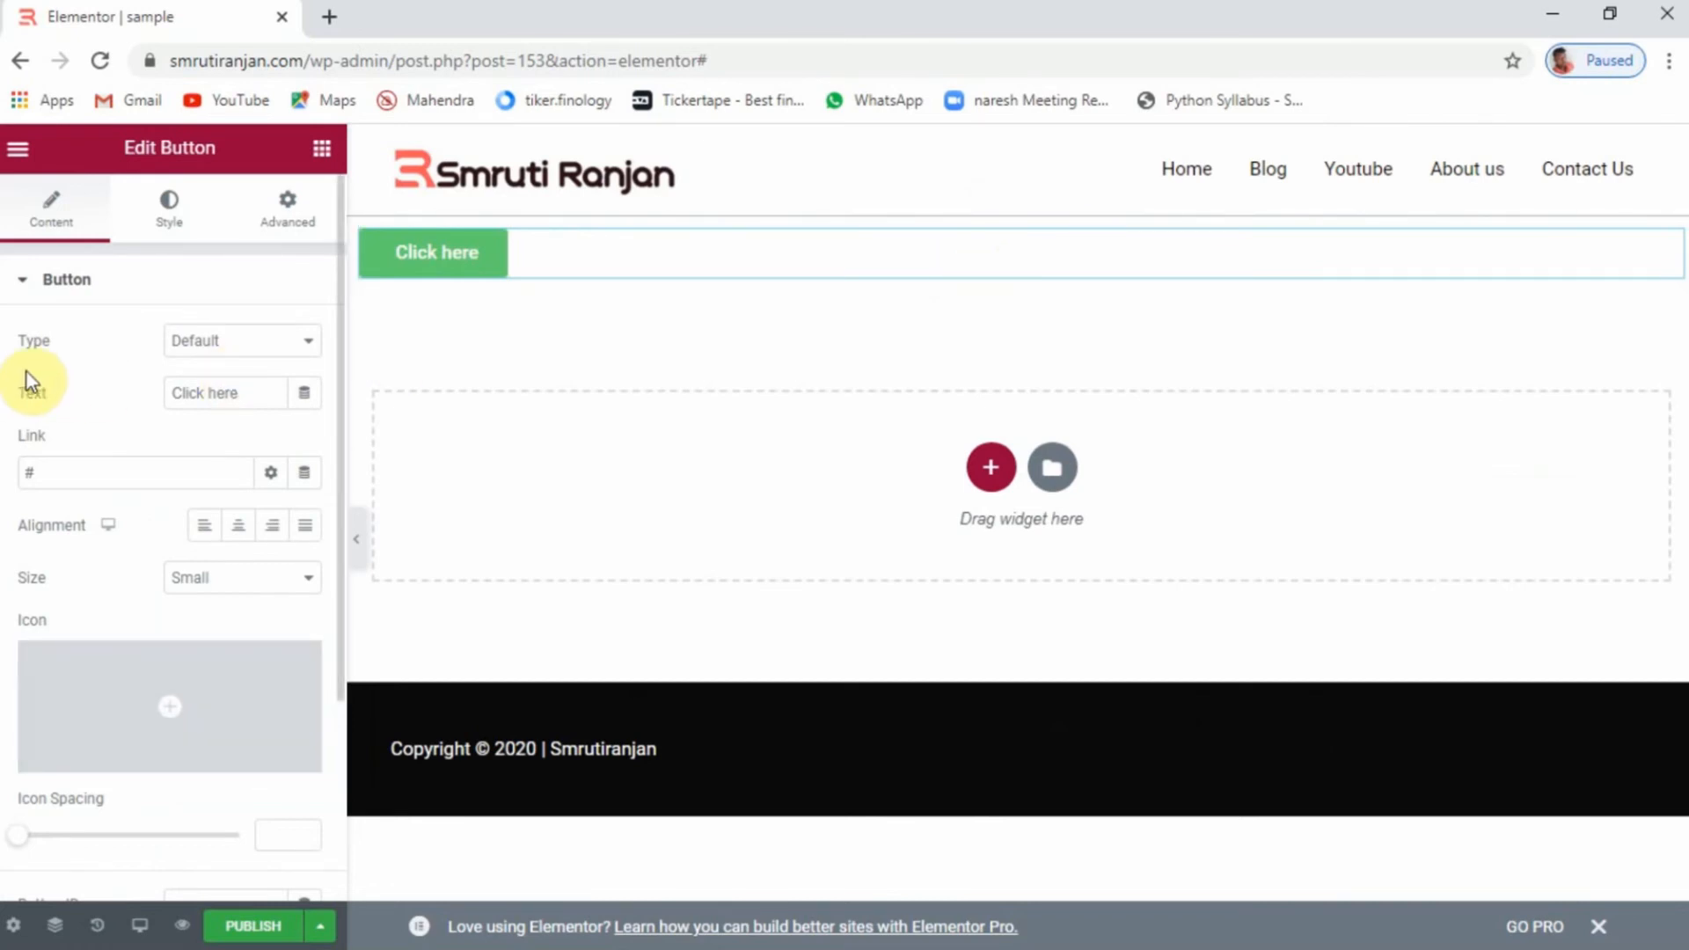
Try the button's Danger, Warning, Success and Info types, then return it to Default
click(232, 345)
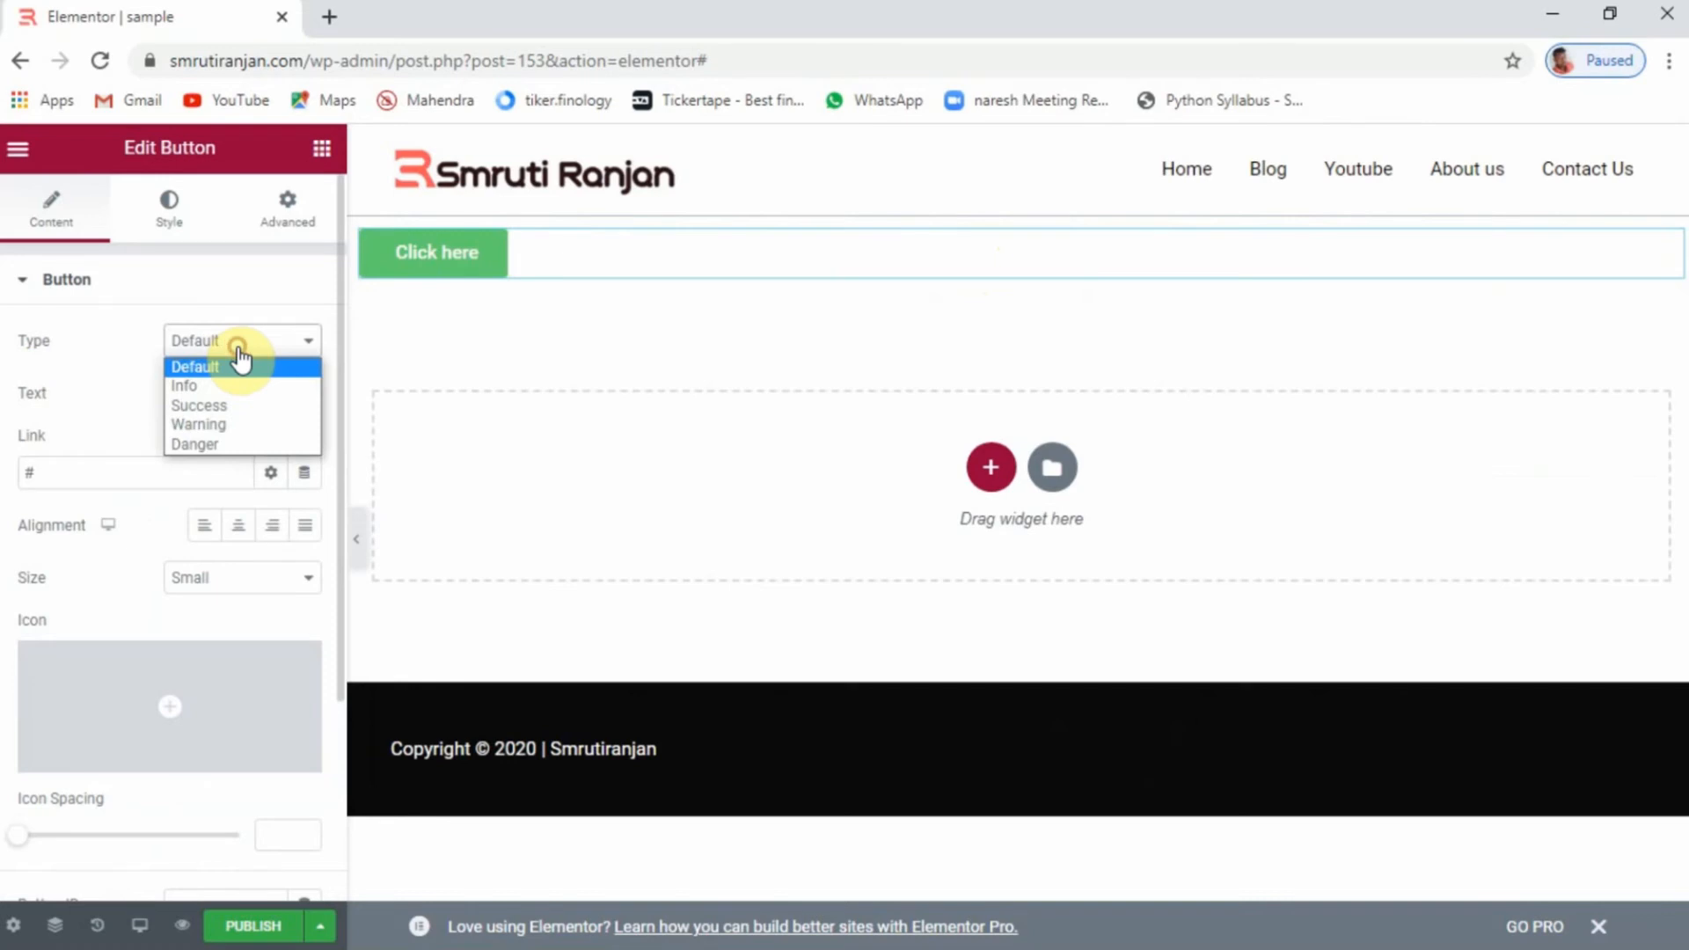
click(228, 449)
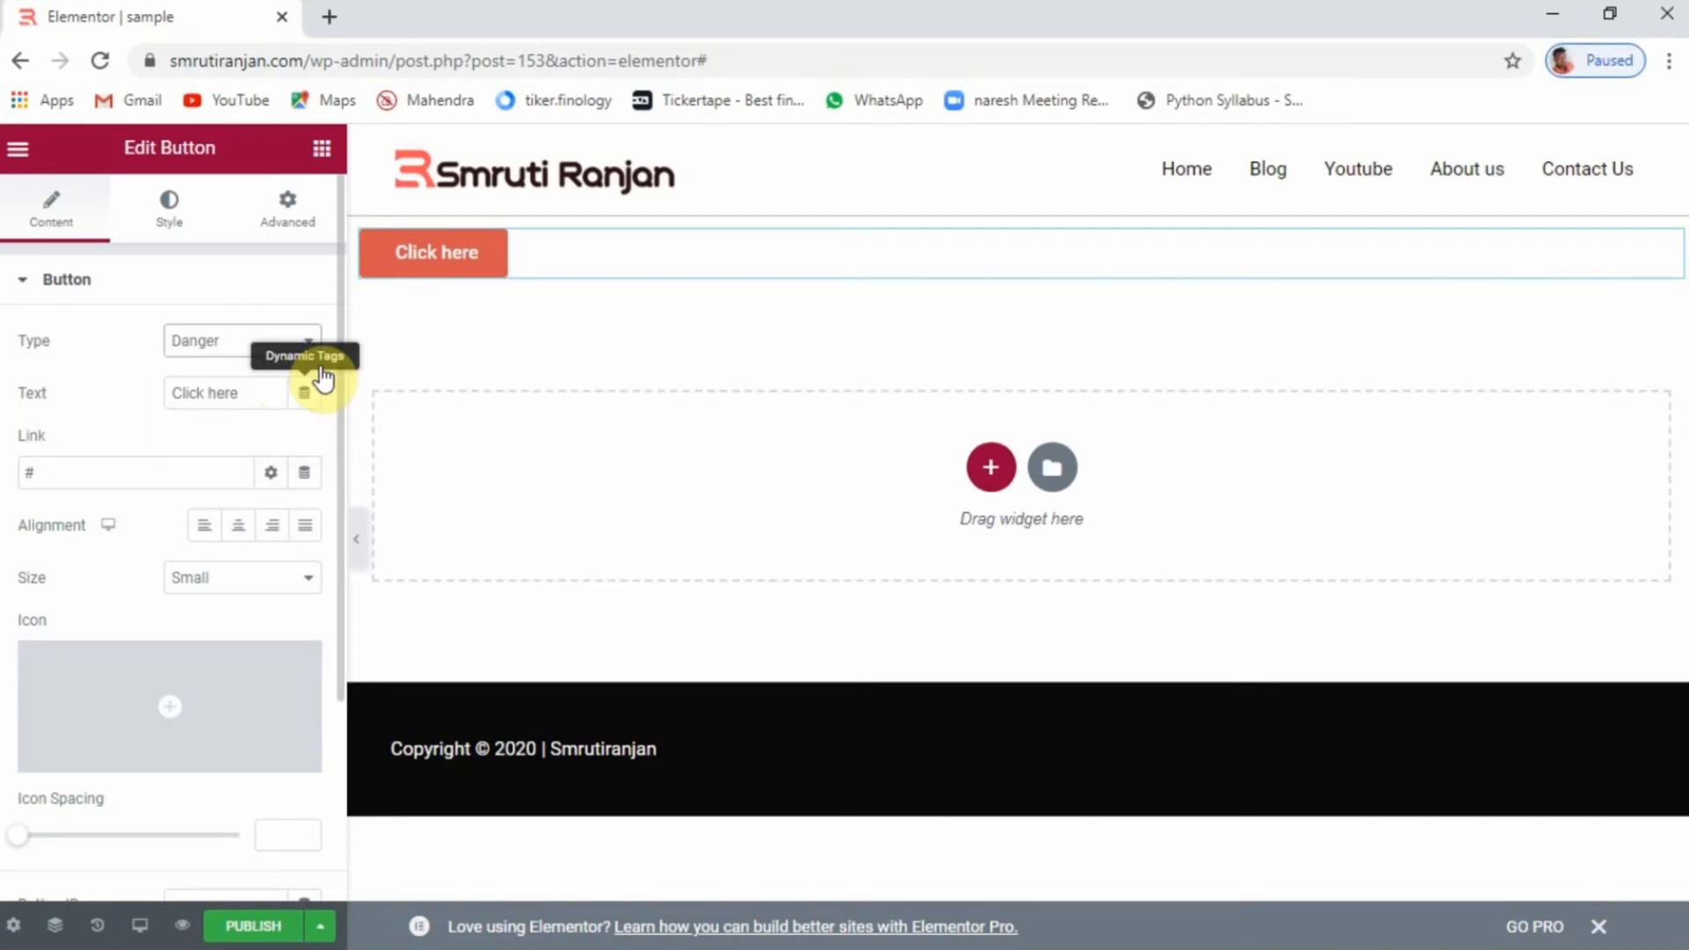
click(266, 342)
click(220, 426)
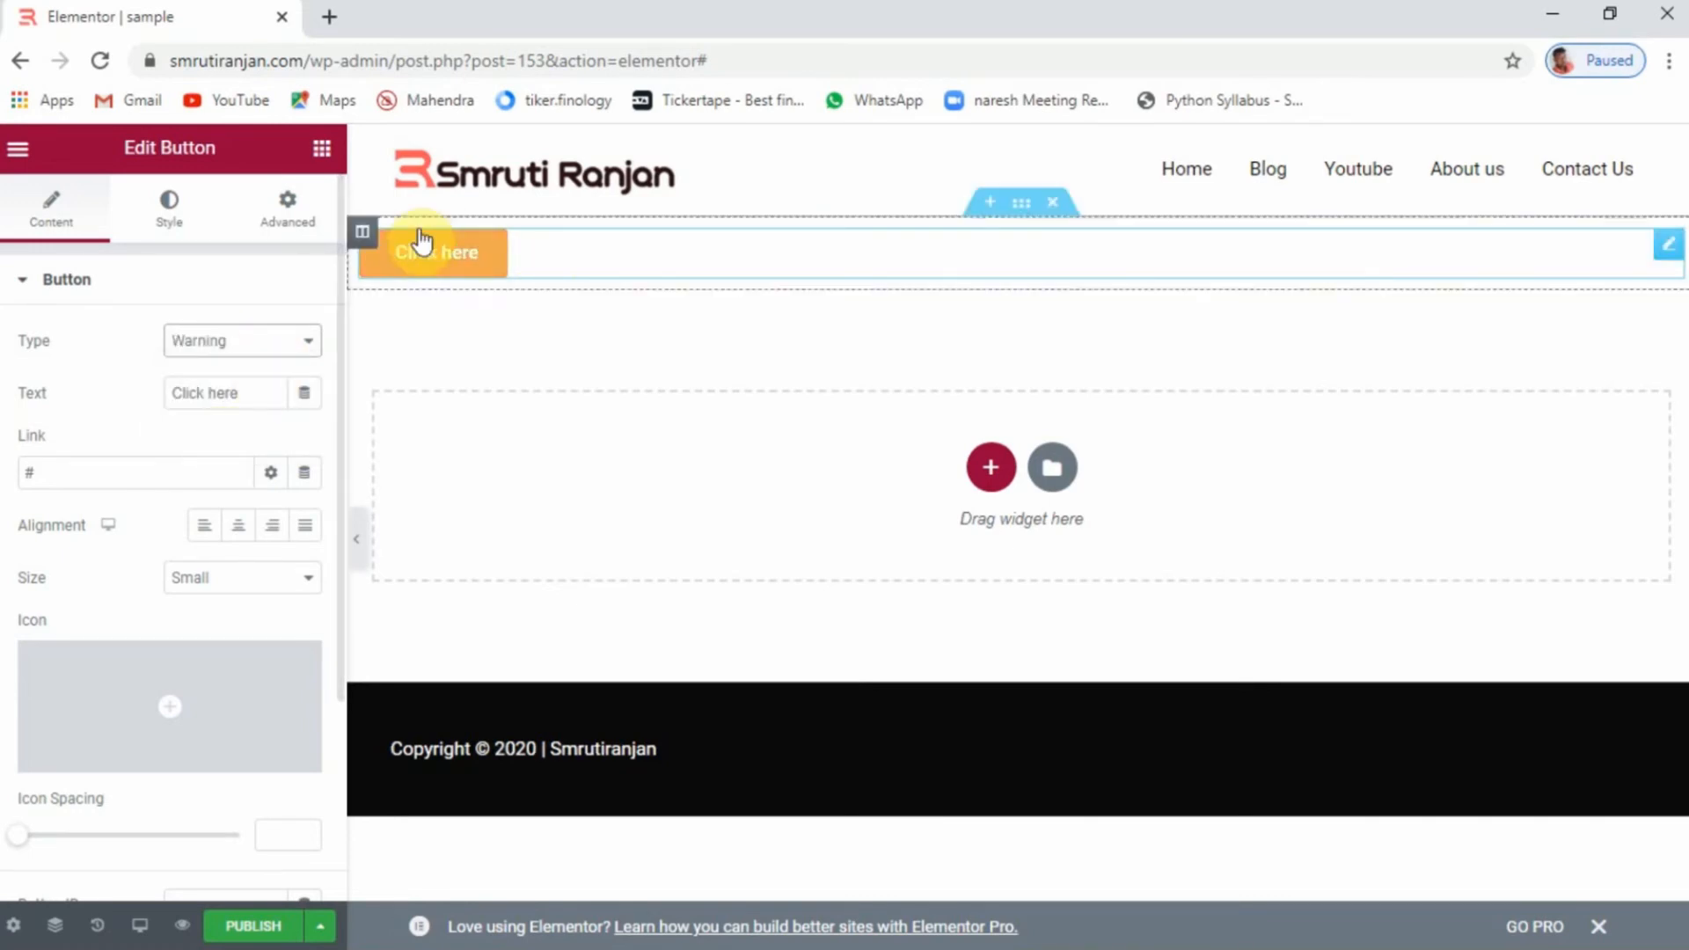
click(234, 343)
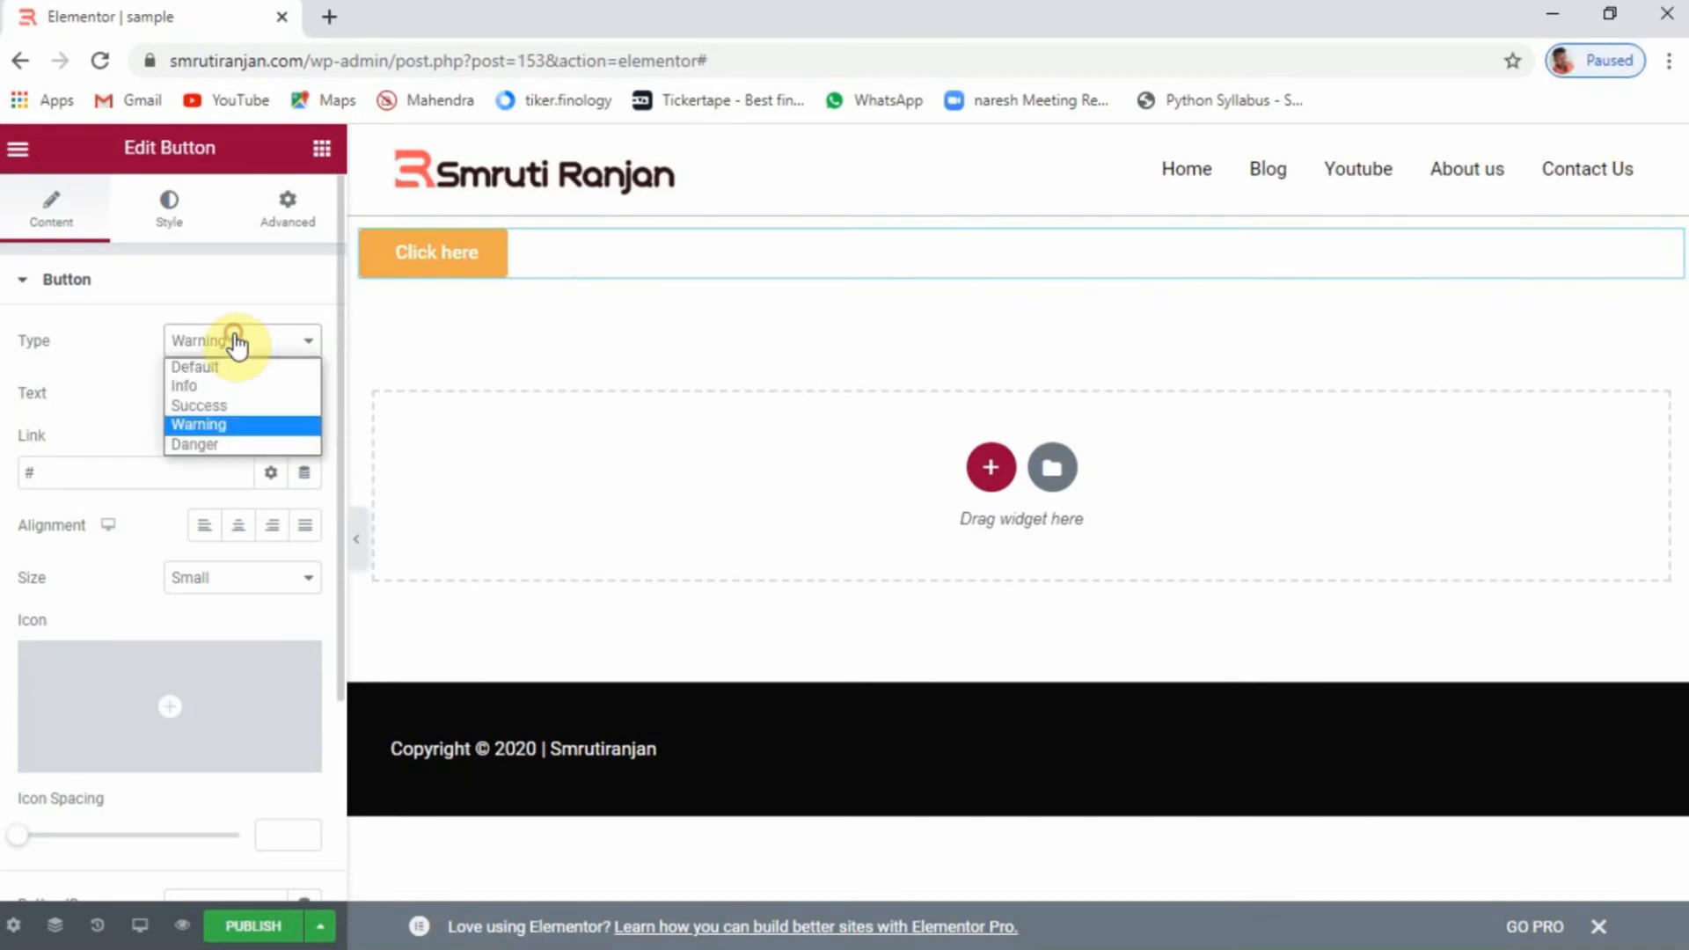
click(220, 401)
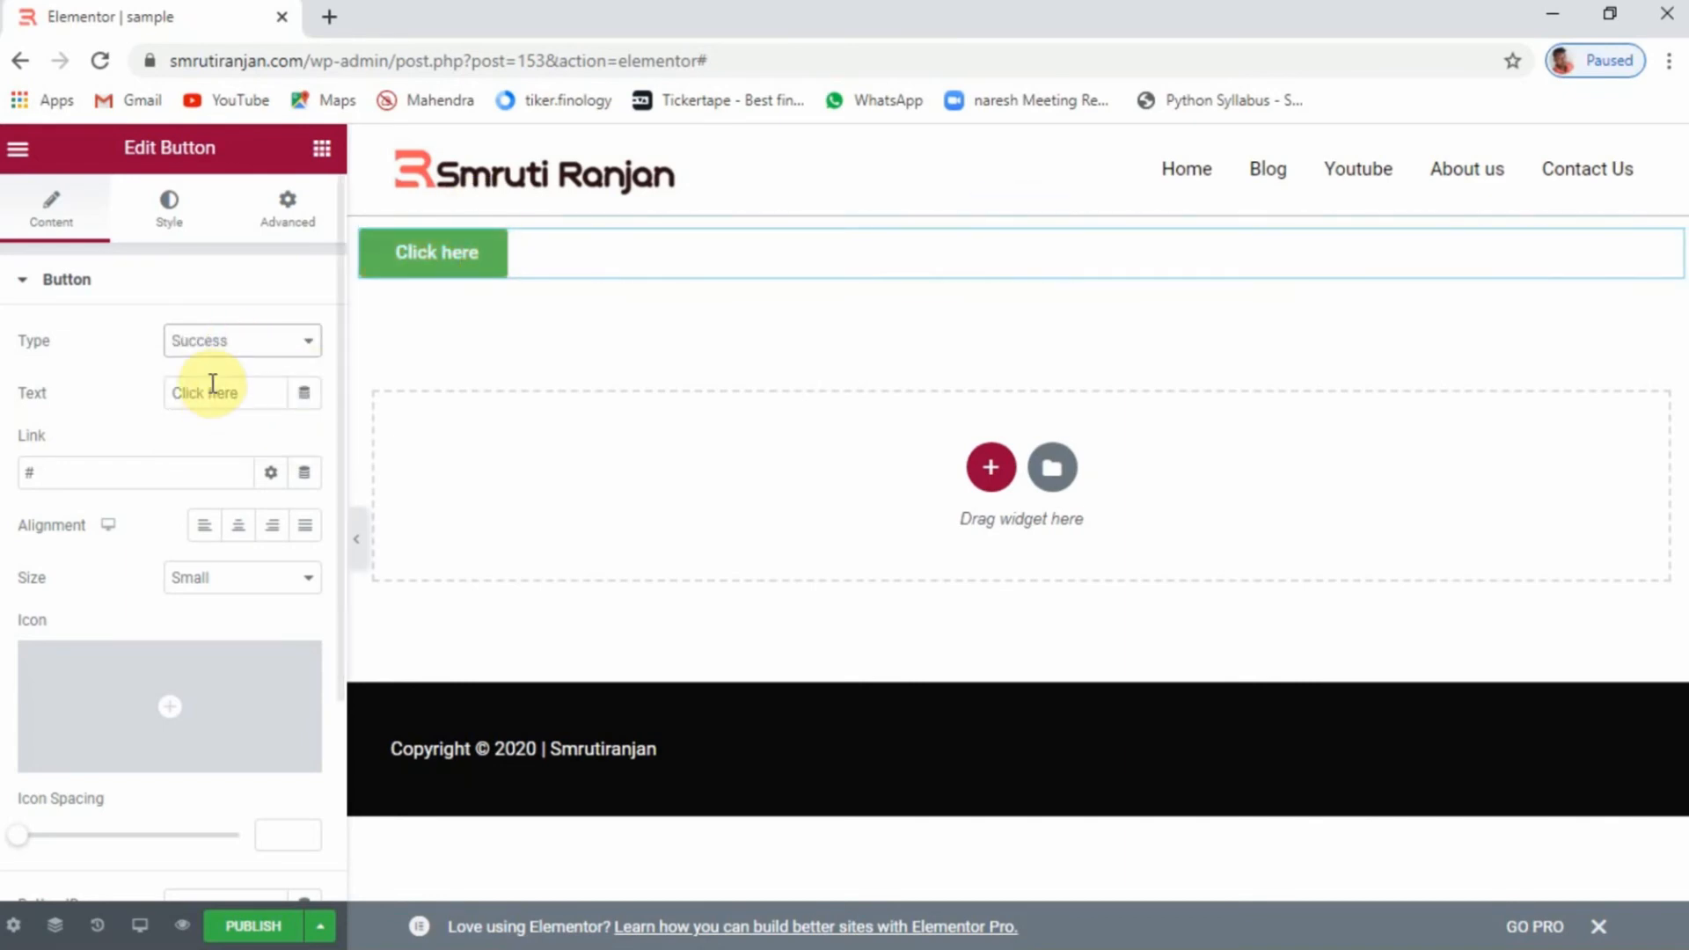
click(234, 344)
click(217, 388)
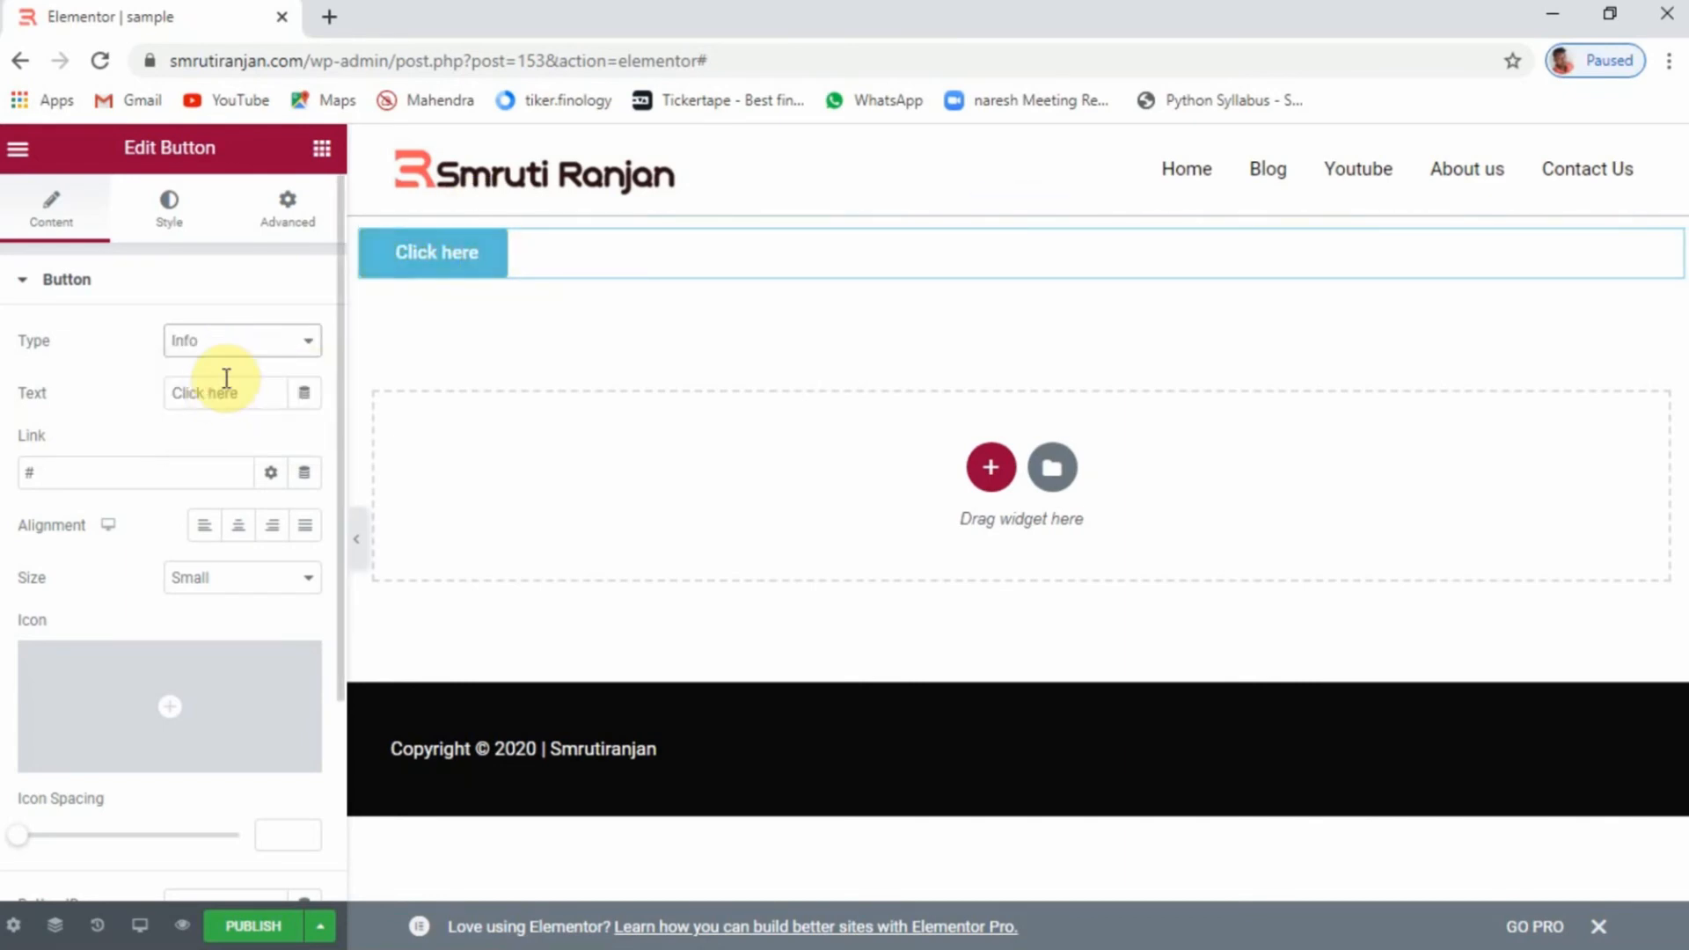
click(252, 343)
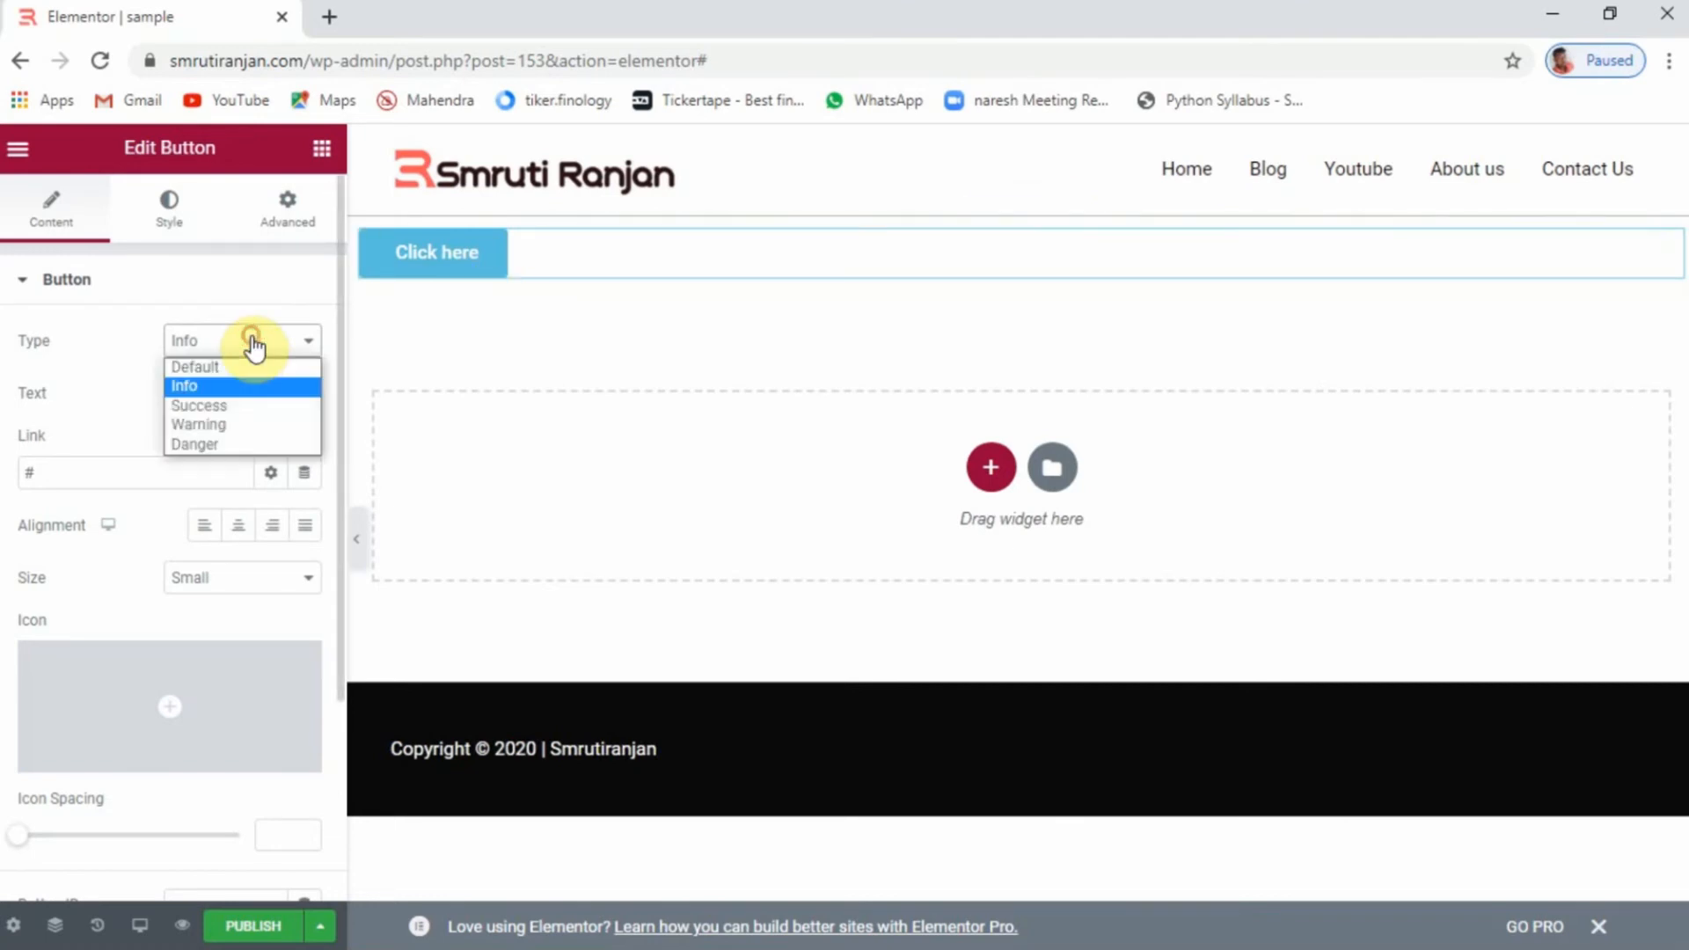
click(219, 366)
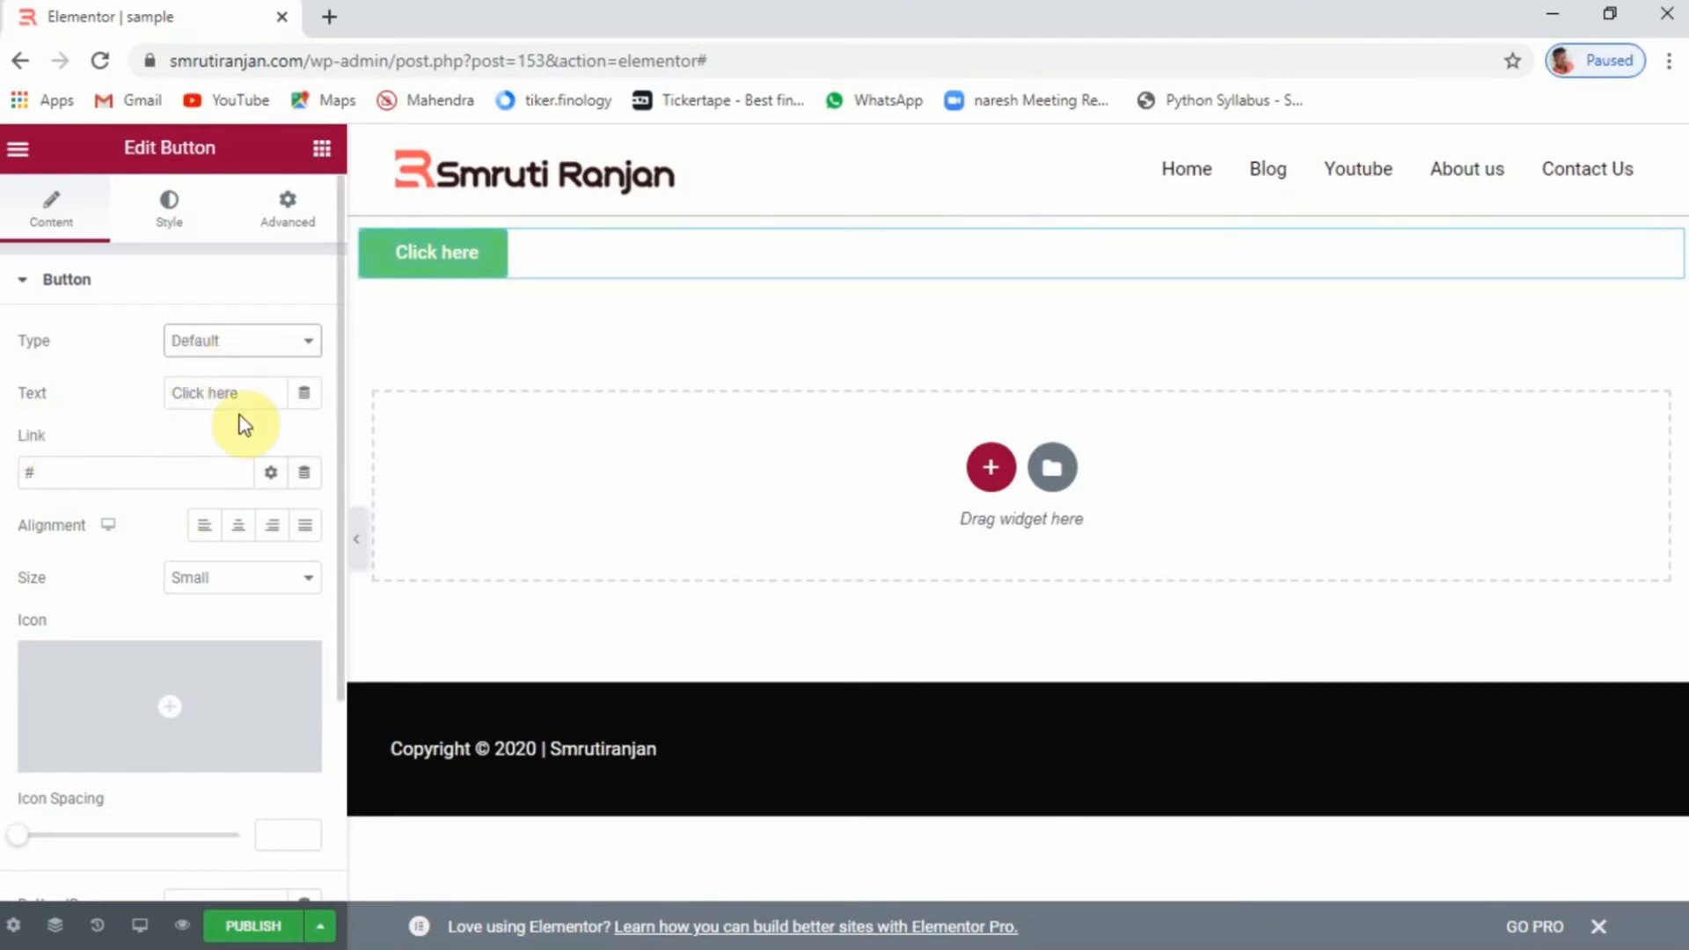
Change the button's text to "Click here bgngh" and center the button after trying the right and justified alignments
click(242, 394)
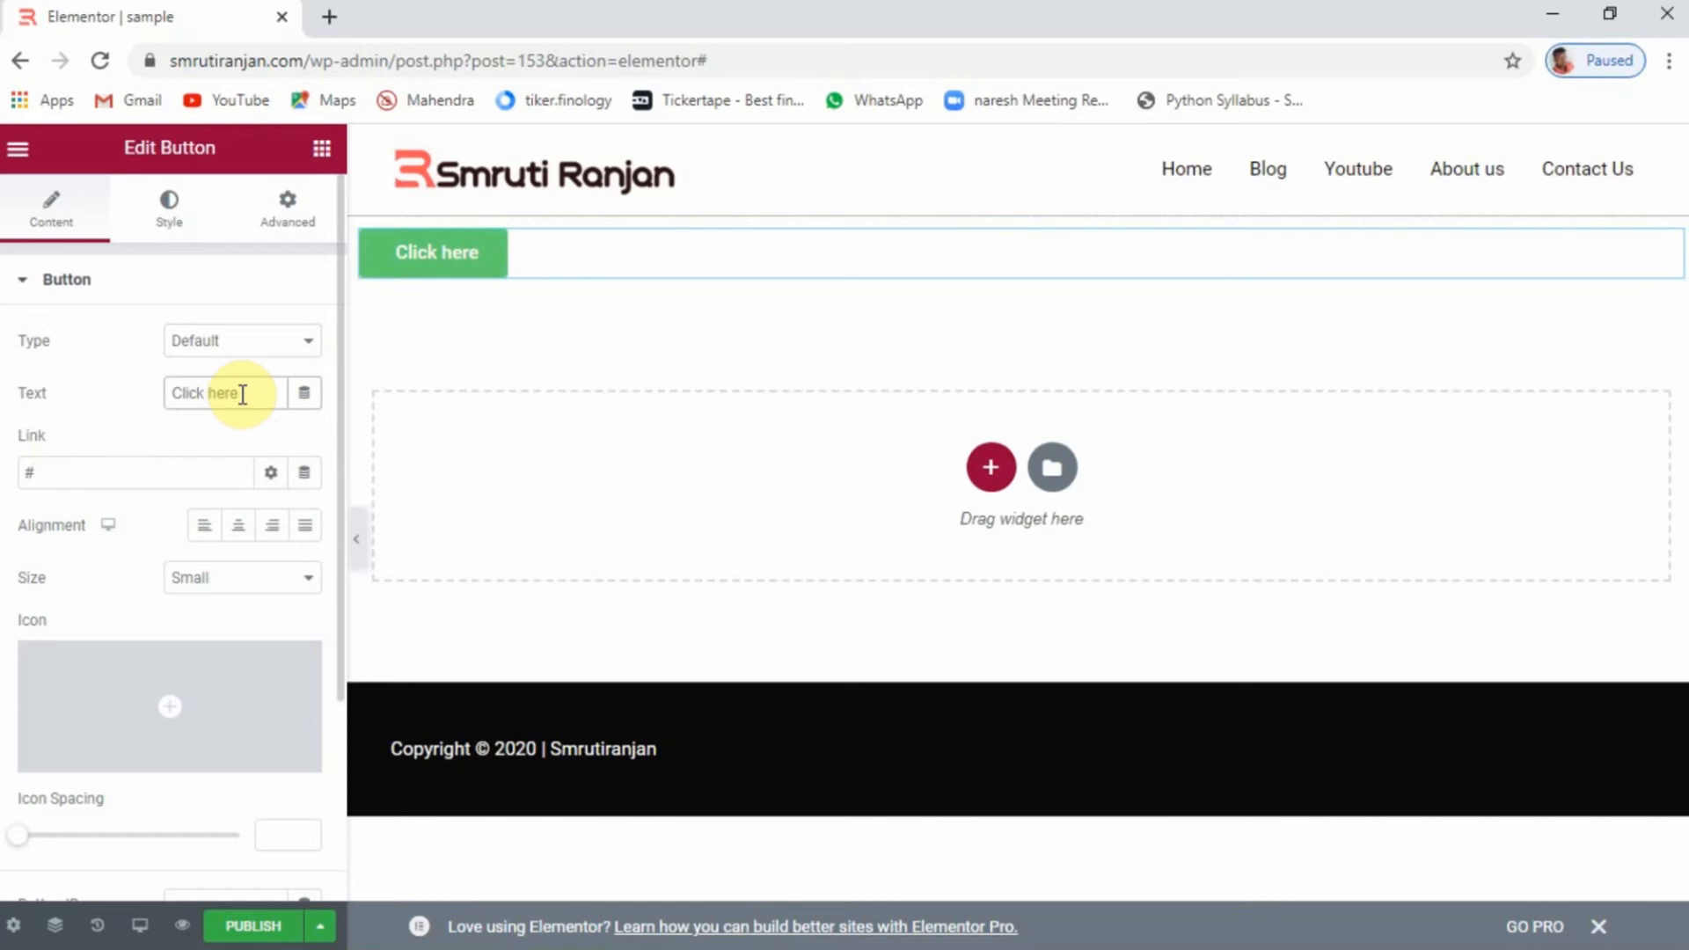
text(bgngh)
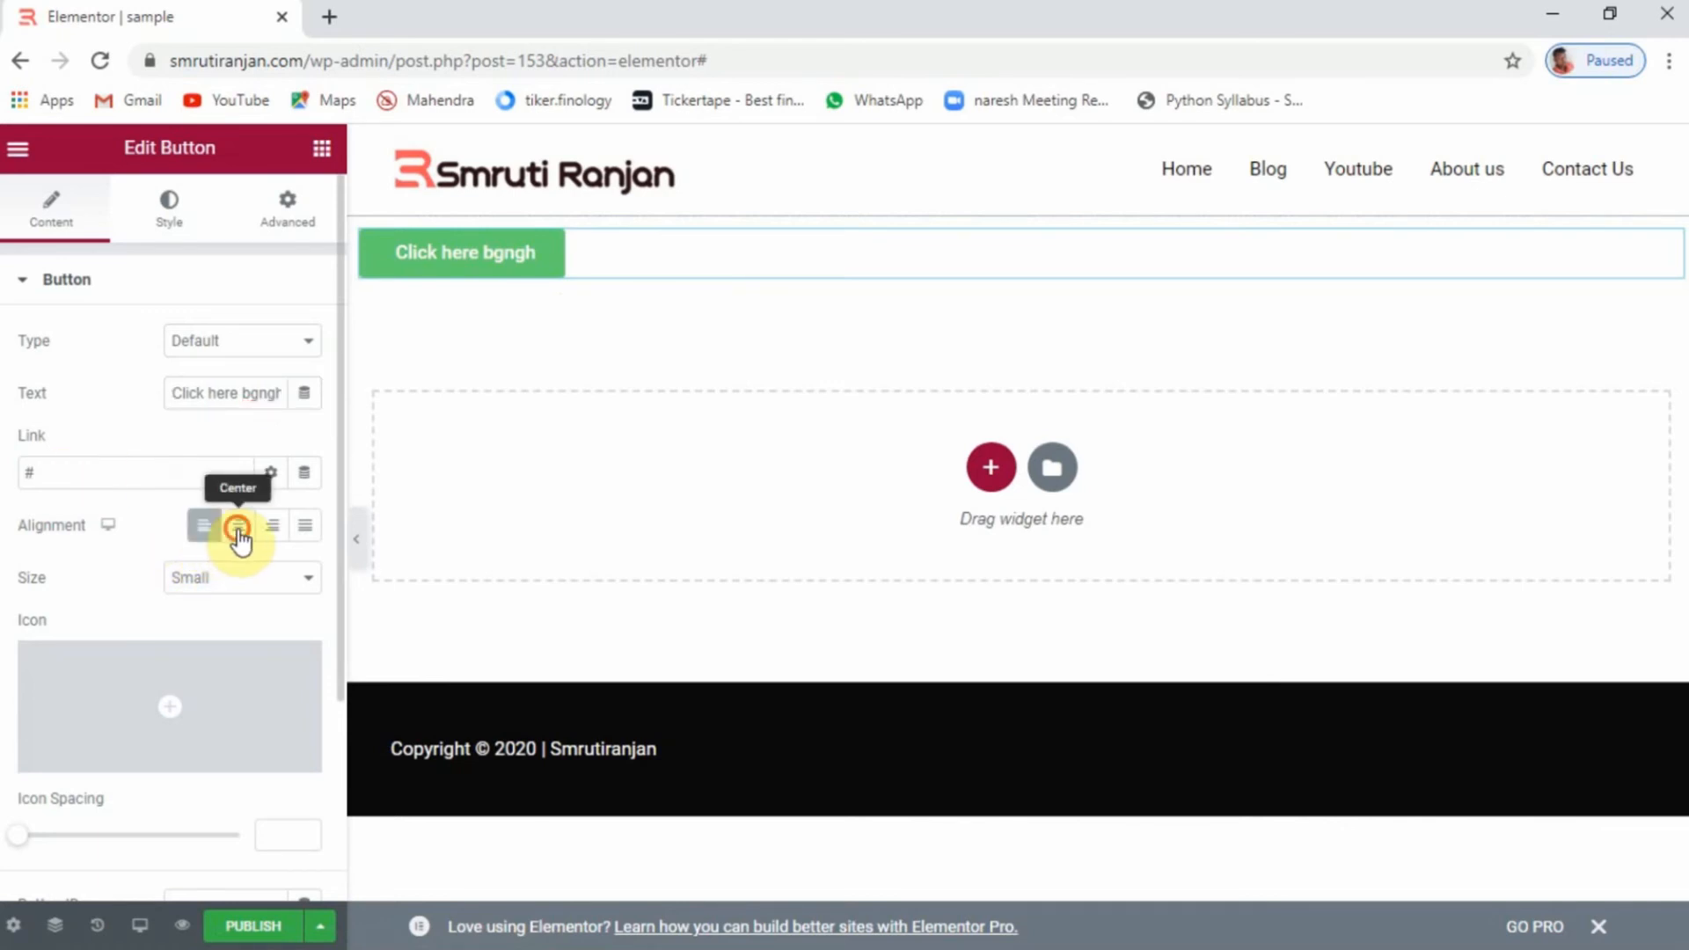
click(238, 528)
click(268, 528)
click(304, 528)
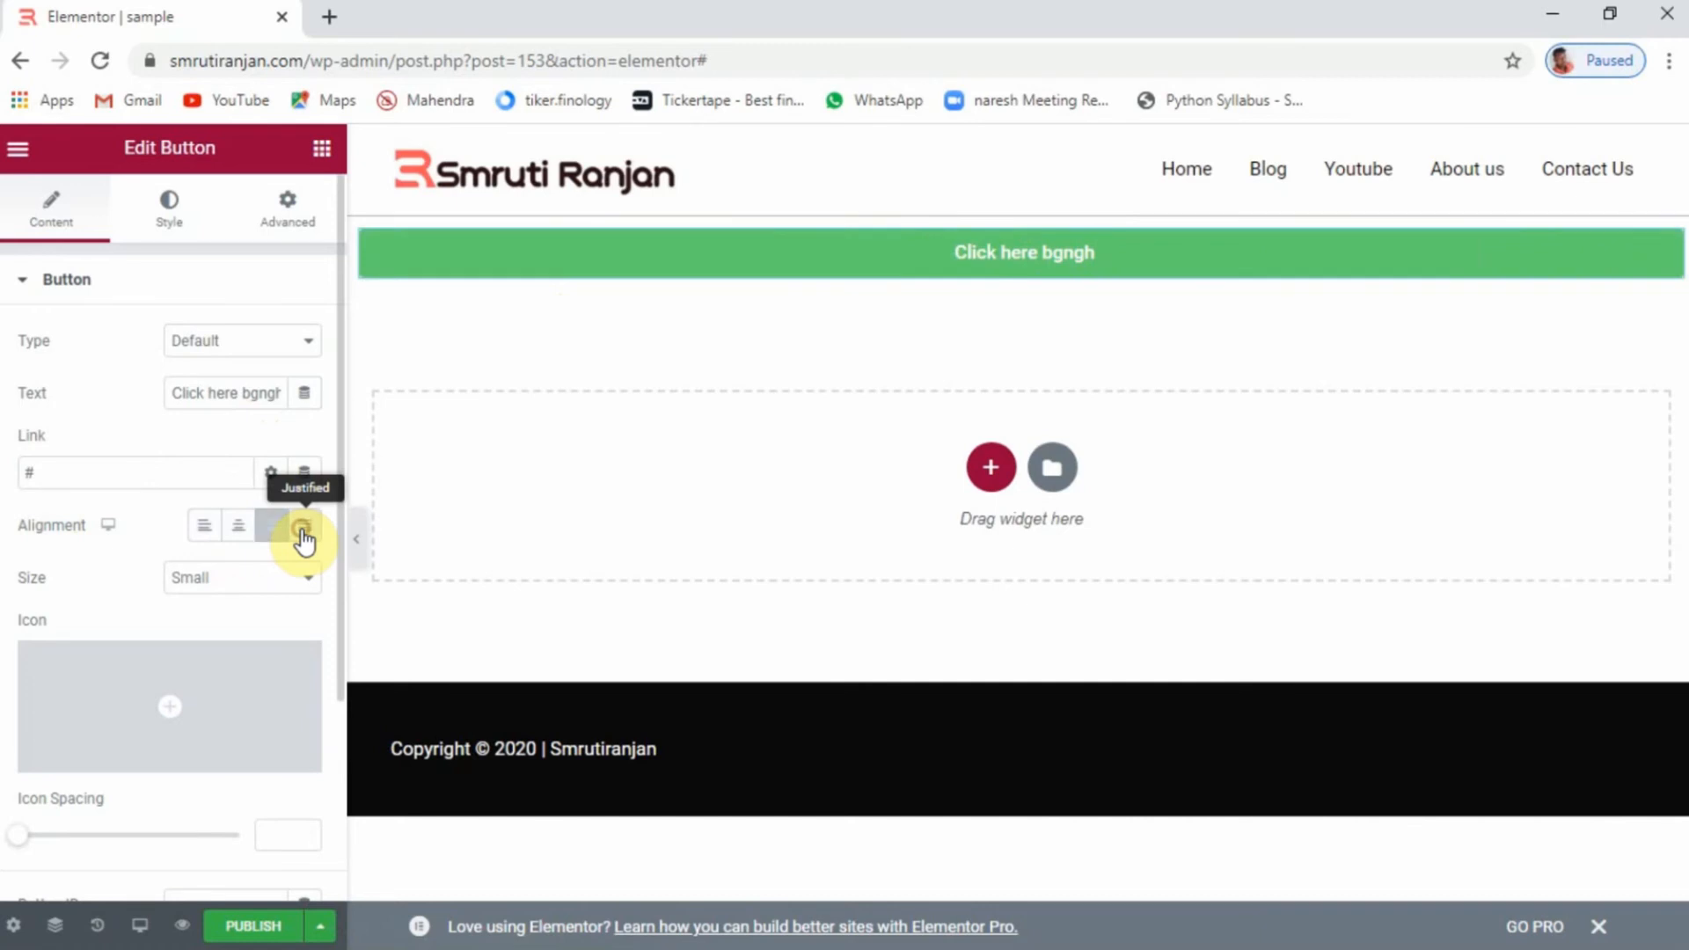
click(239, 530)
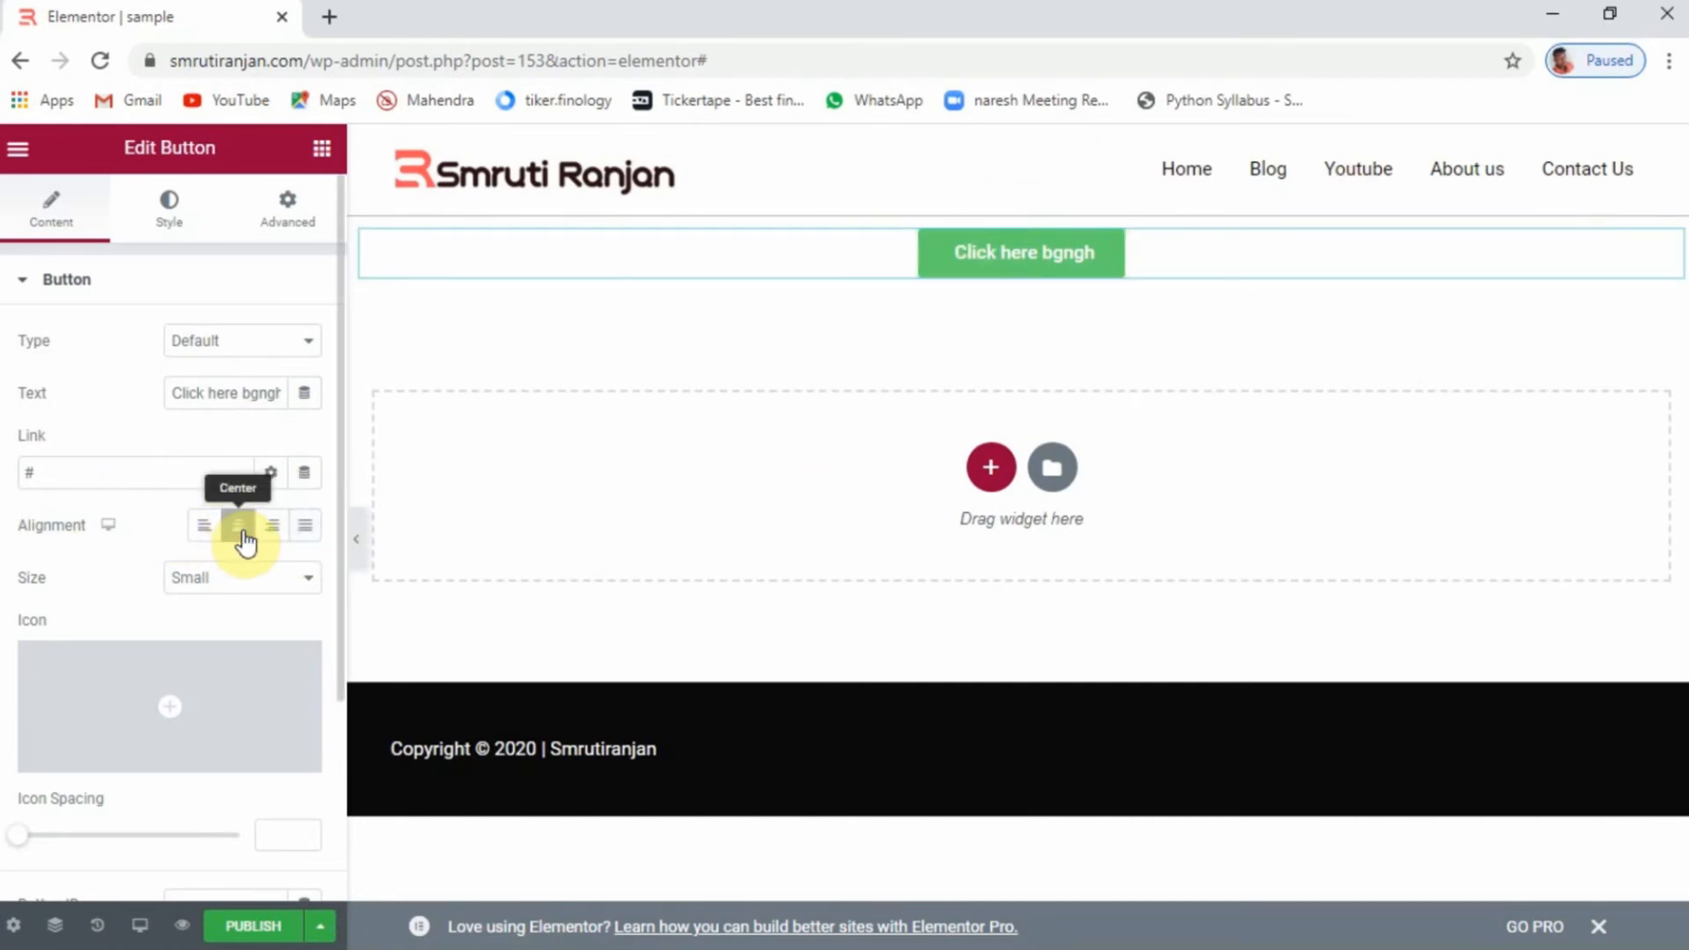
Try the Extra Large size on the button, then set it back to Small
scroll(136, 595, down, 2)
click(265, 452)
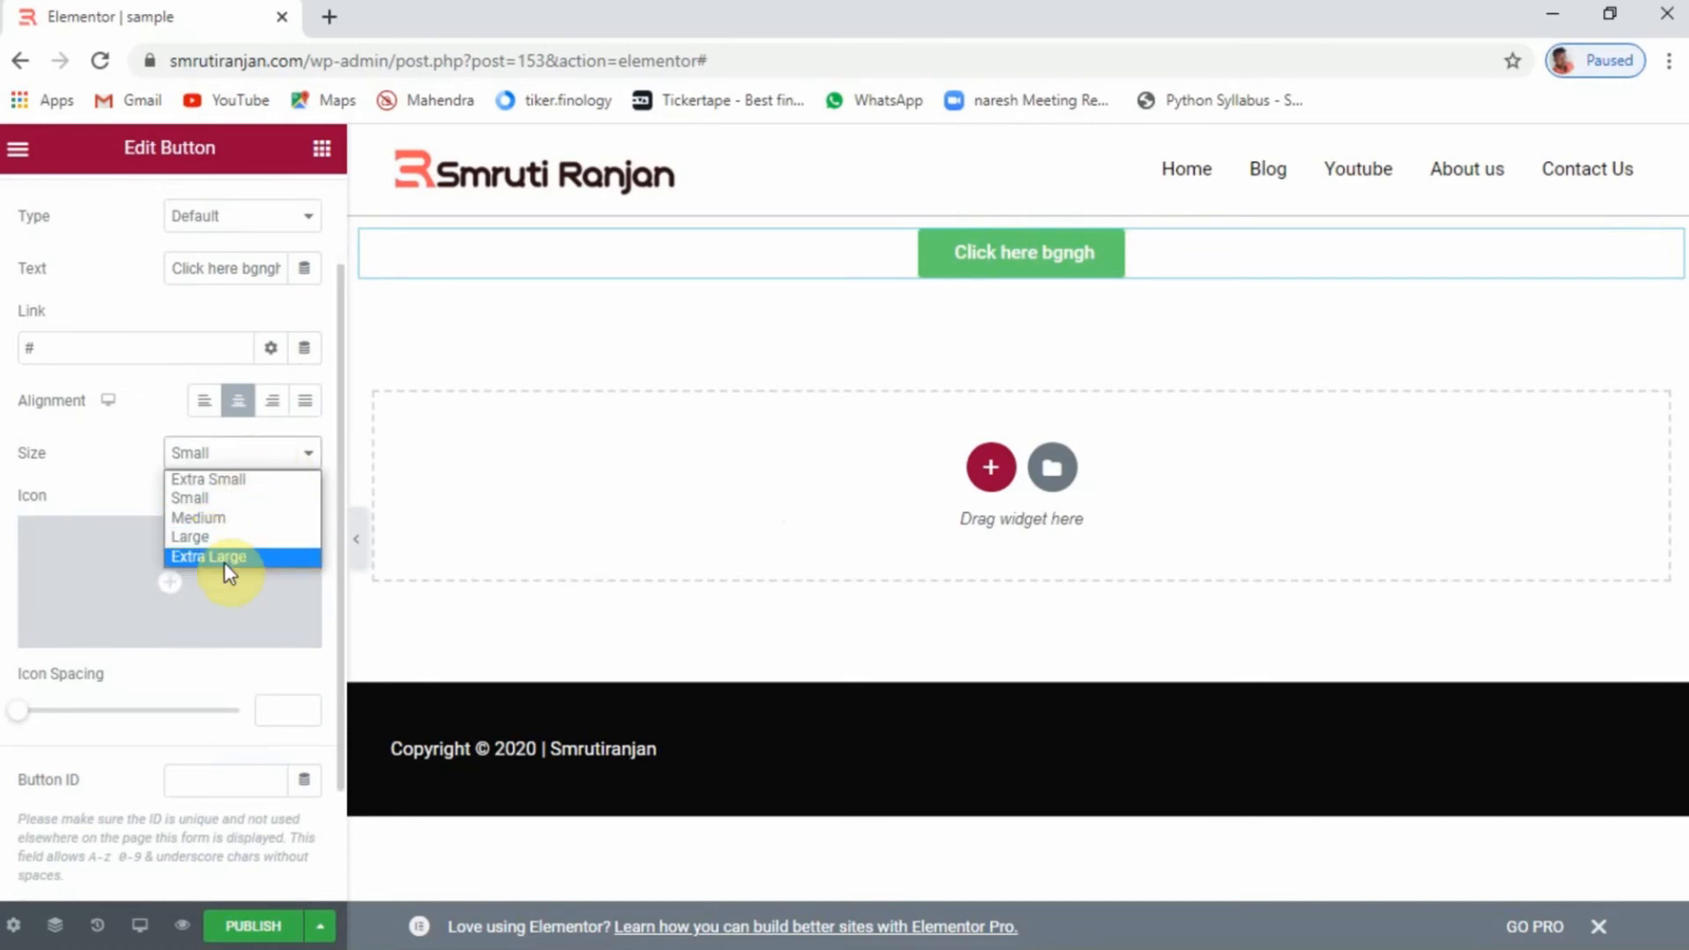
click(227, 557)
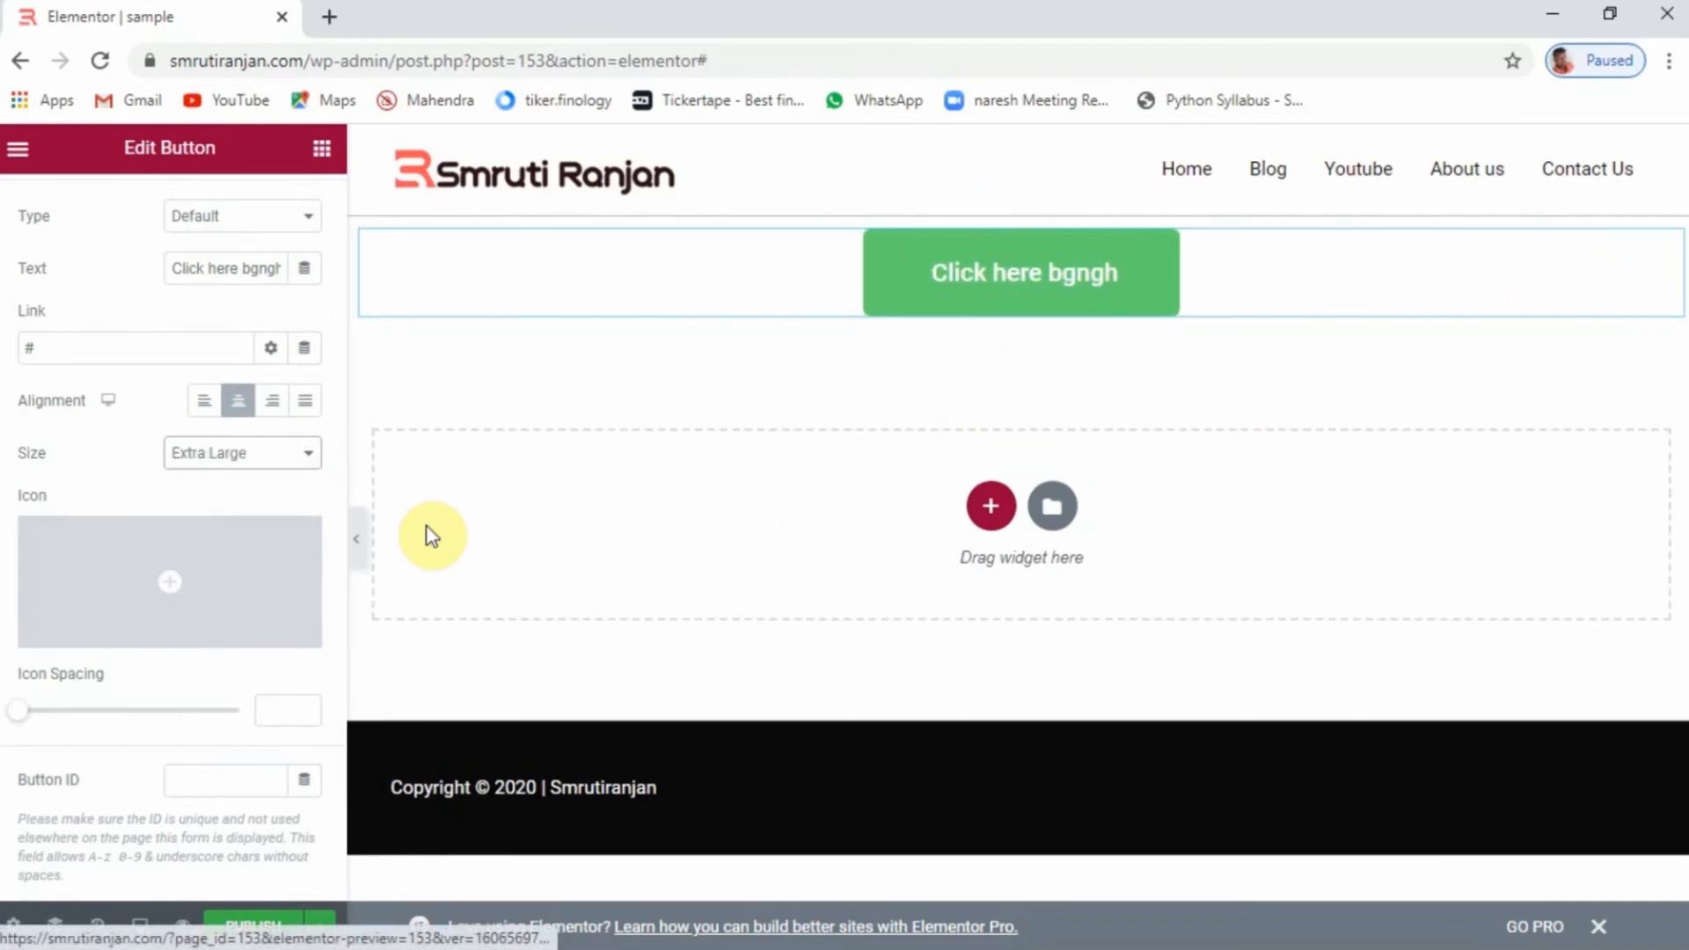
click(258, 472)
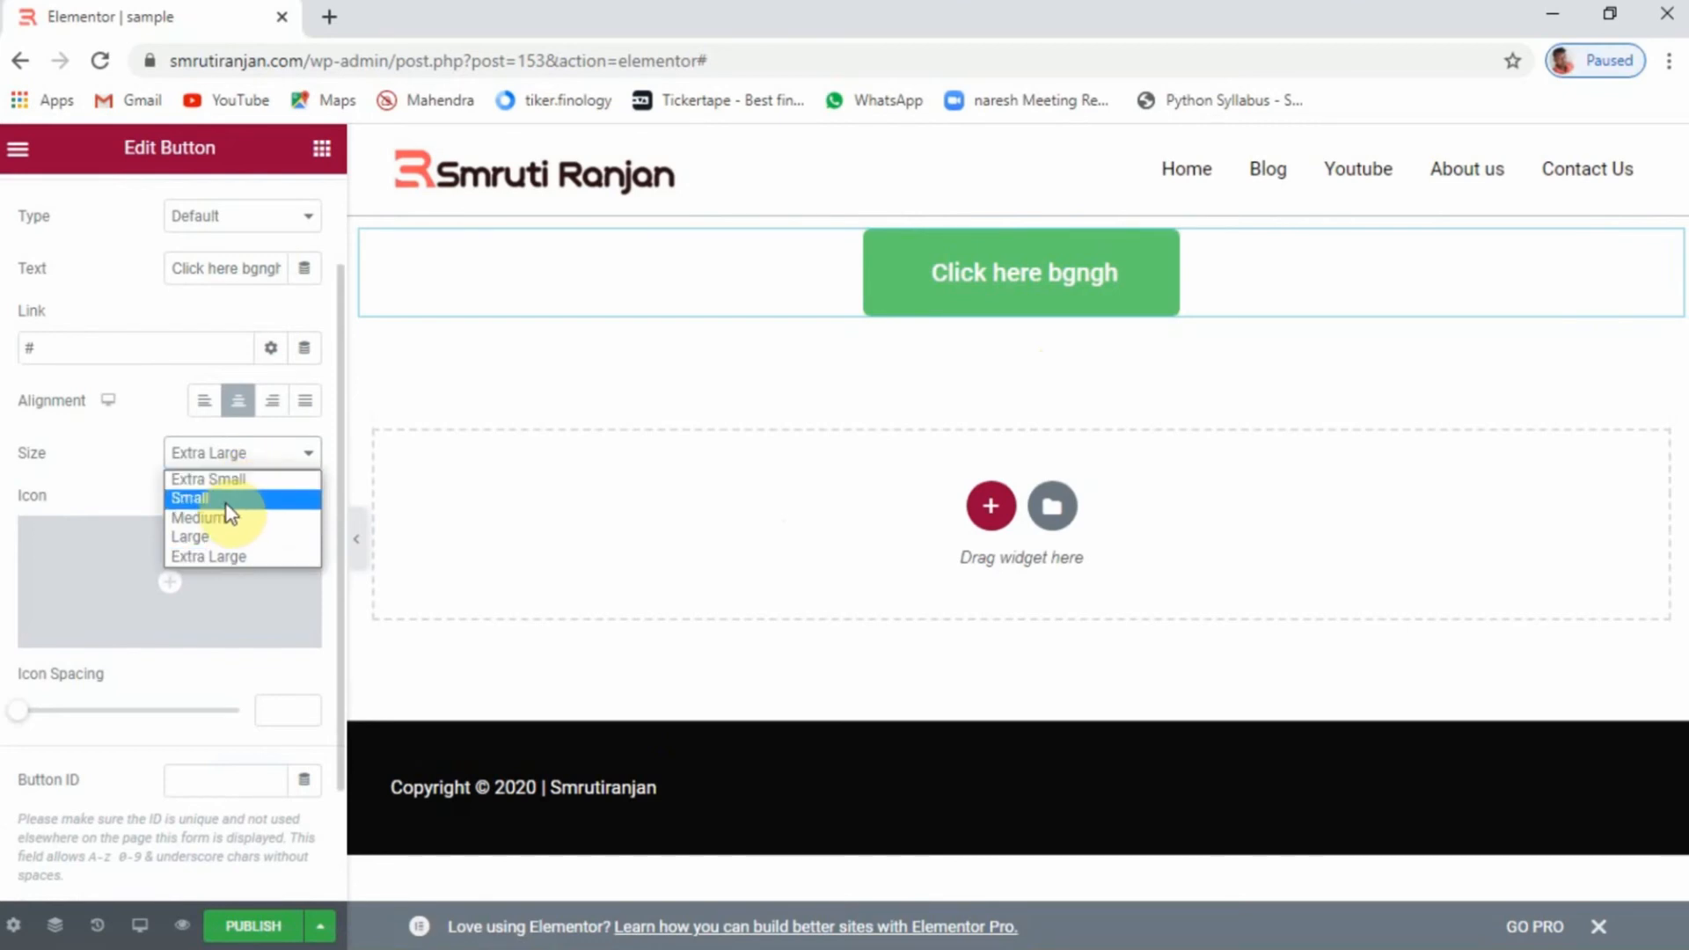
click(226, 502)
Browse the icon library and insert the circled right-arrow icon into the button
mouse_move(94, 573)
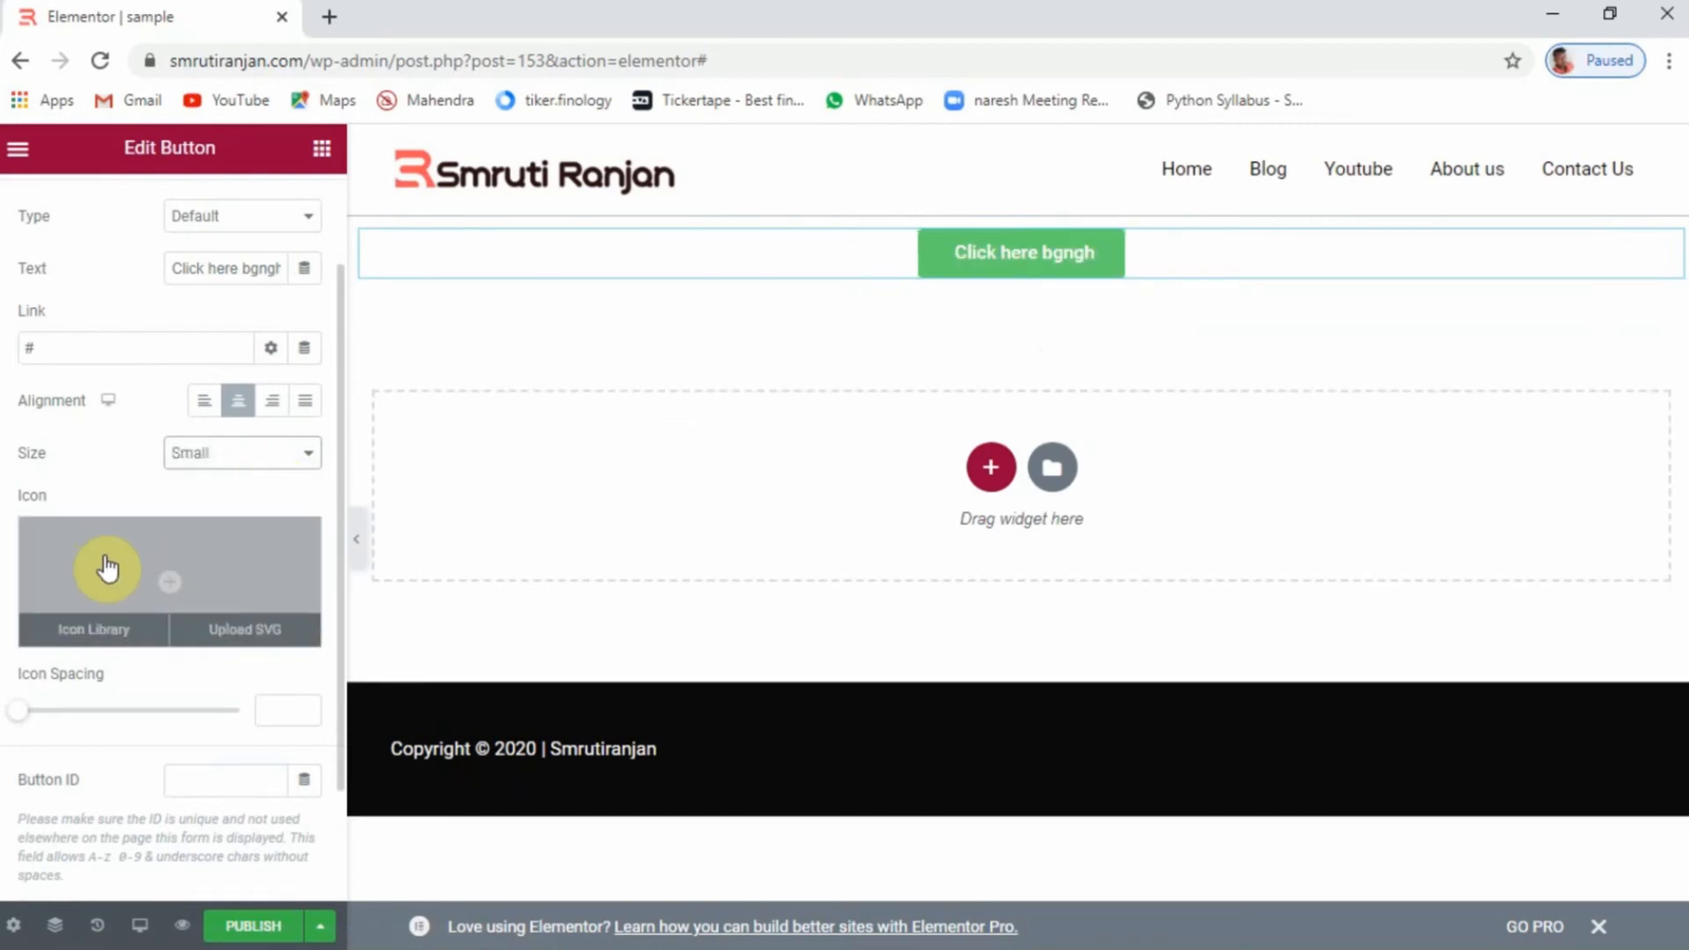
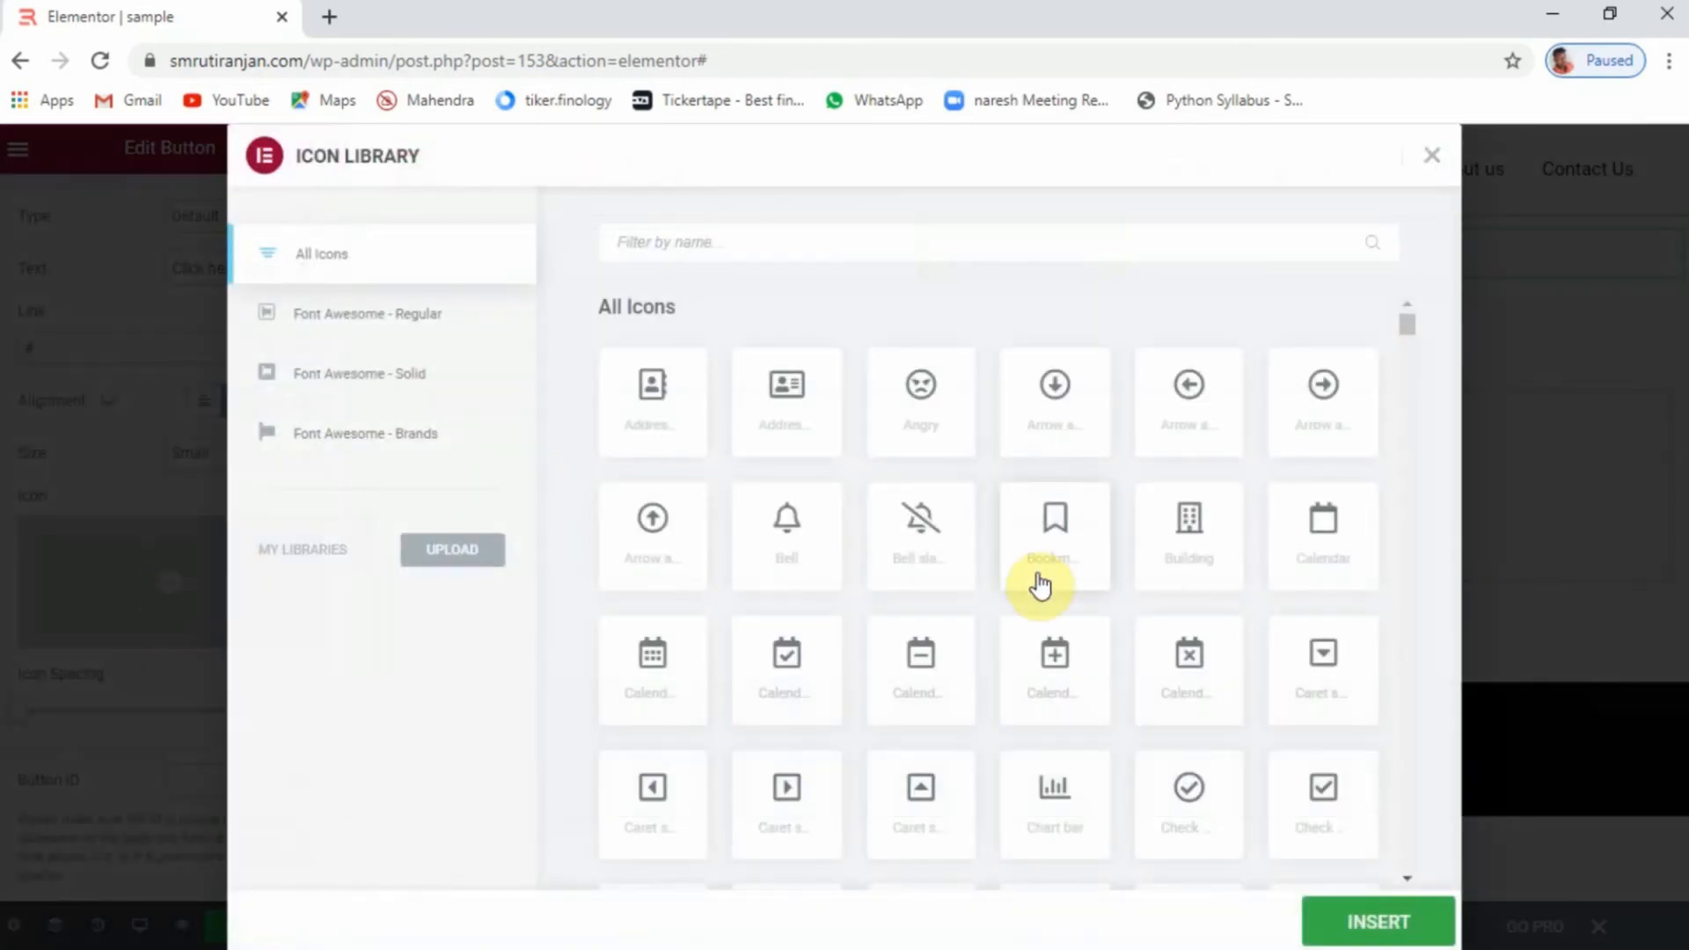
scroll(1107, 660, down, 4)
scroll(1158, 716, down, 3)
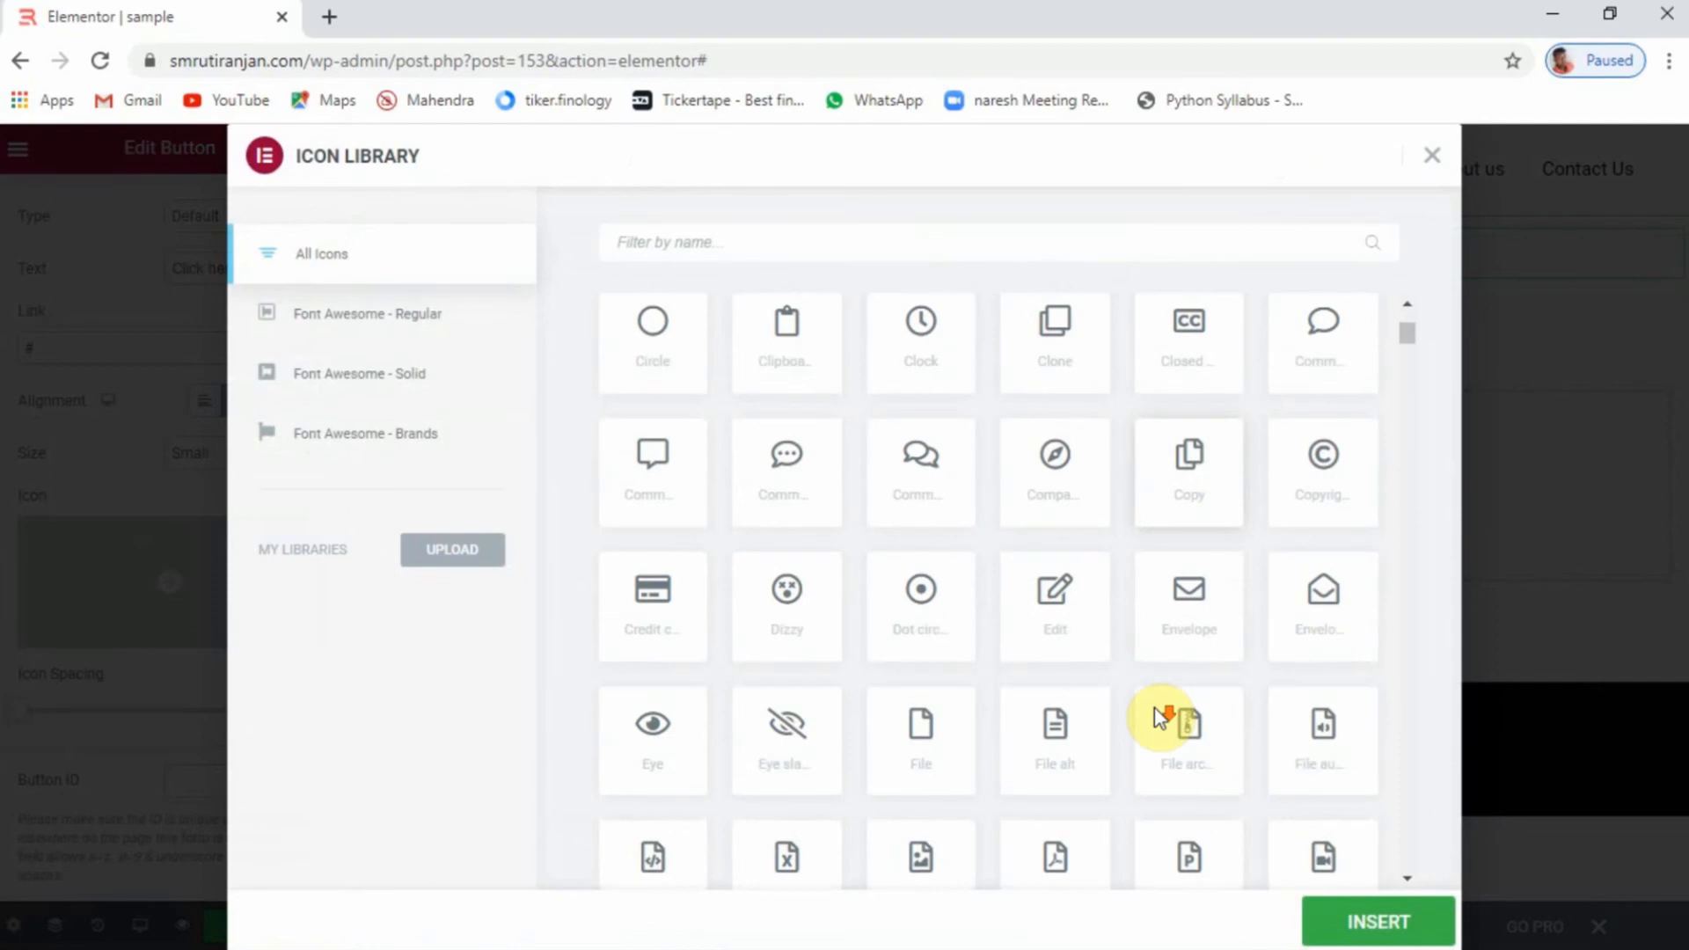
scroll(1160, 716, down, 2)
scroll(1158, 720, up, 5)
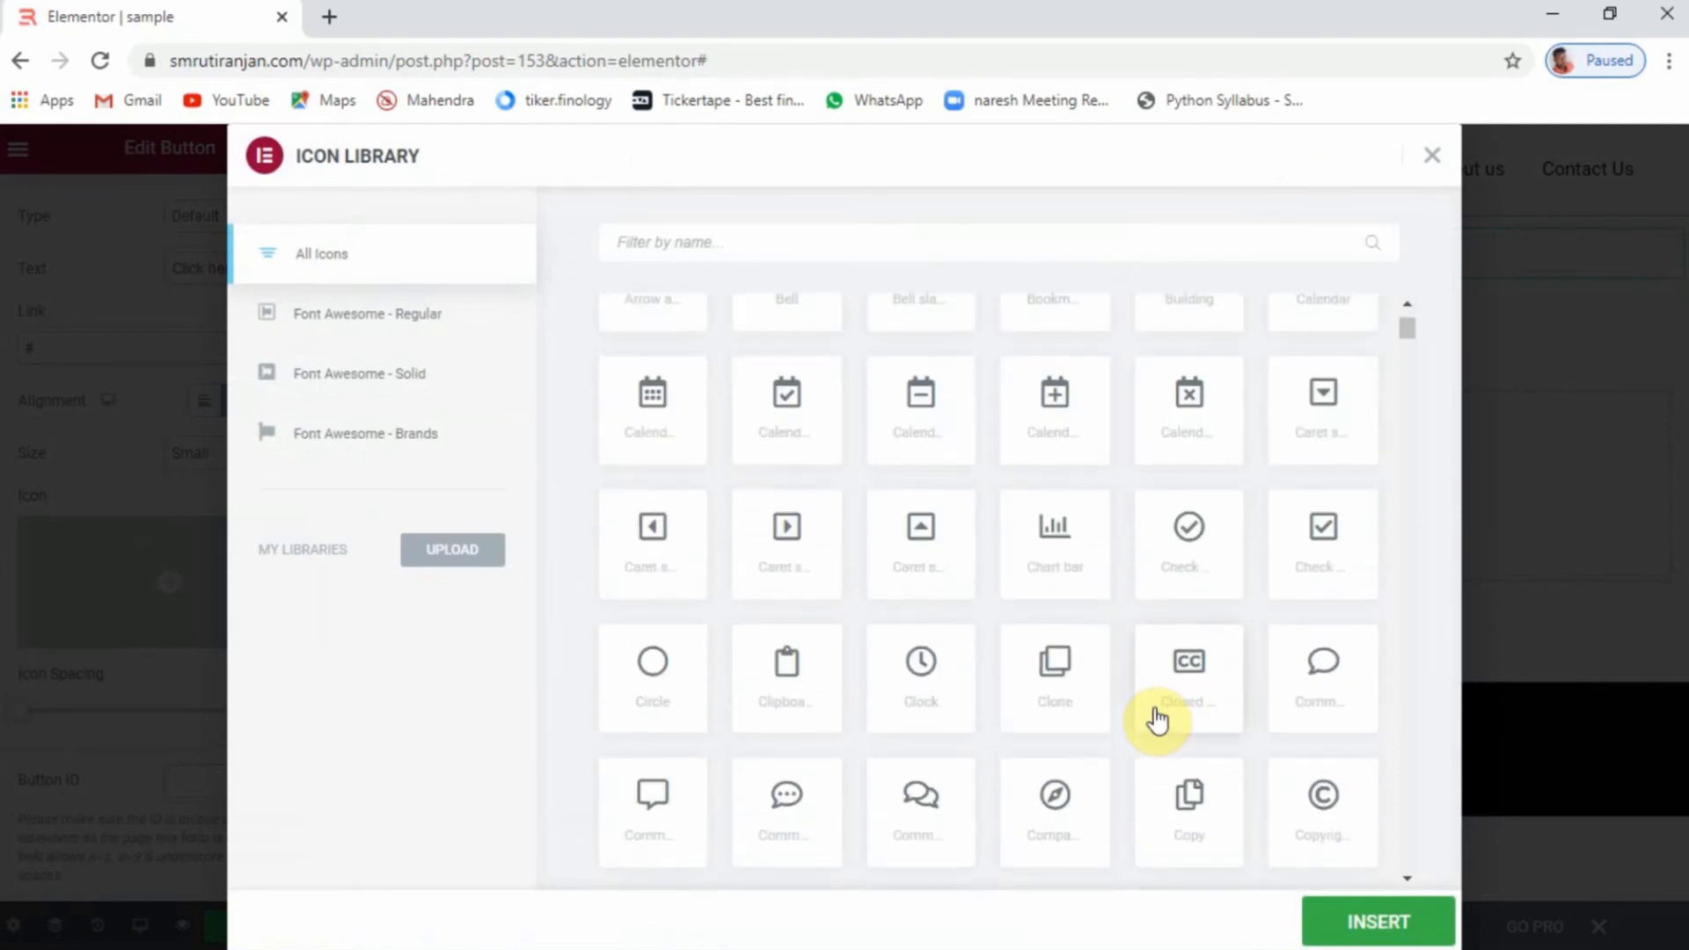
scroll(1158, 716, up, 3)
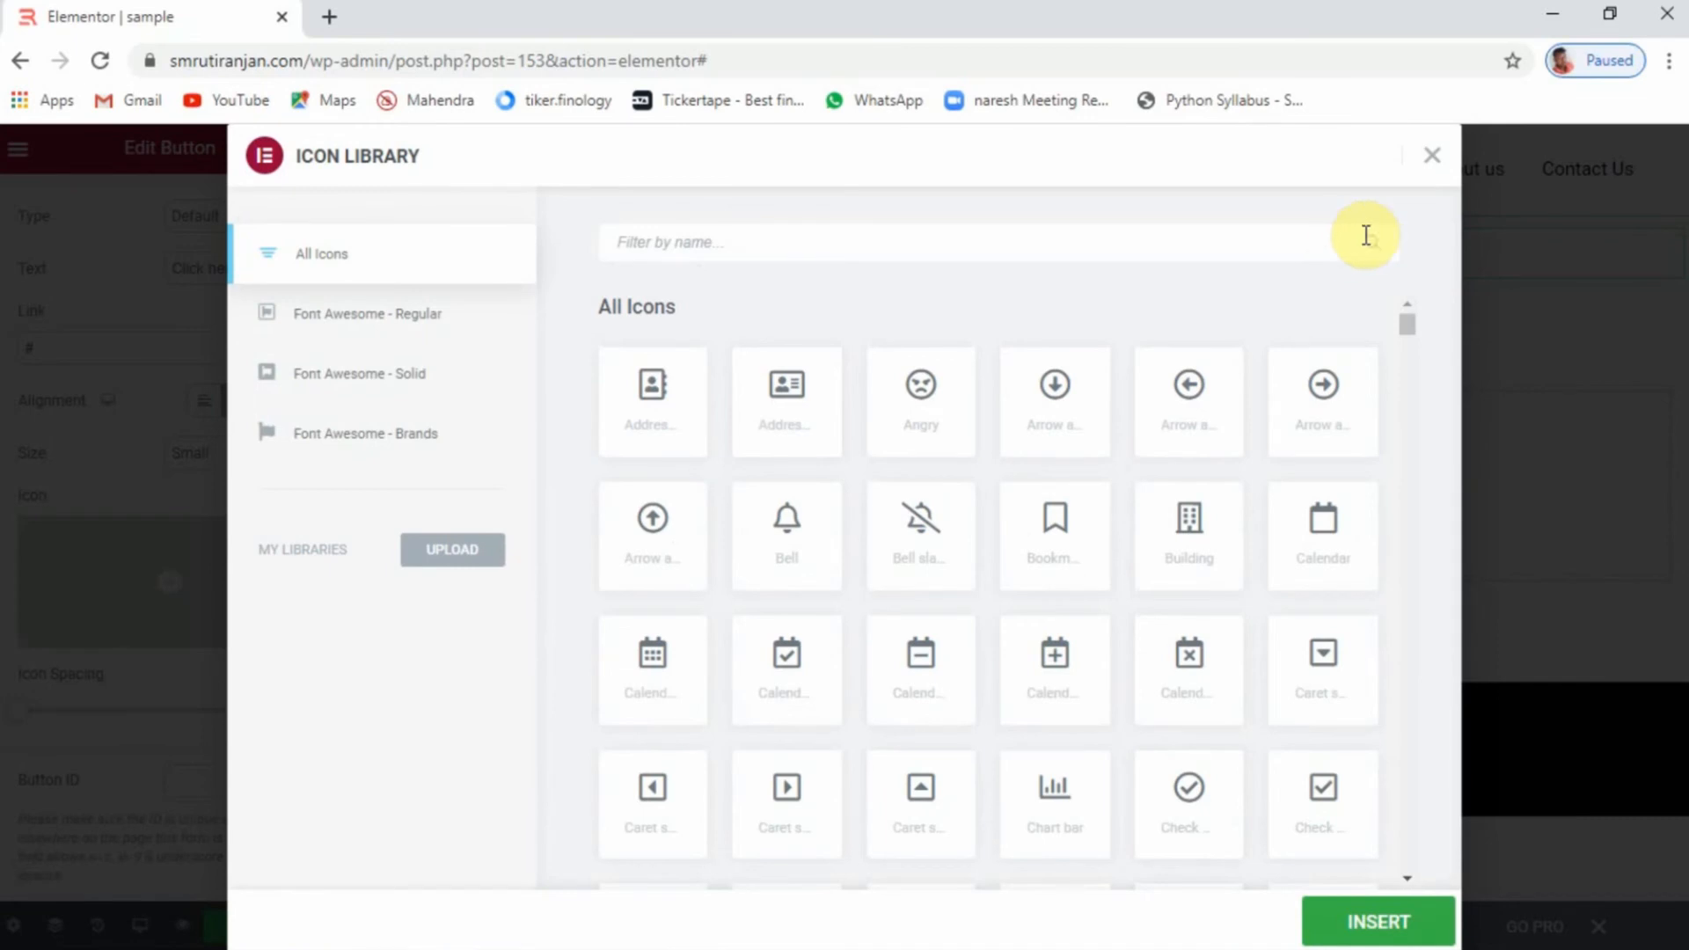
click(1325, 415)
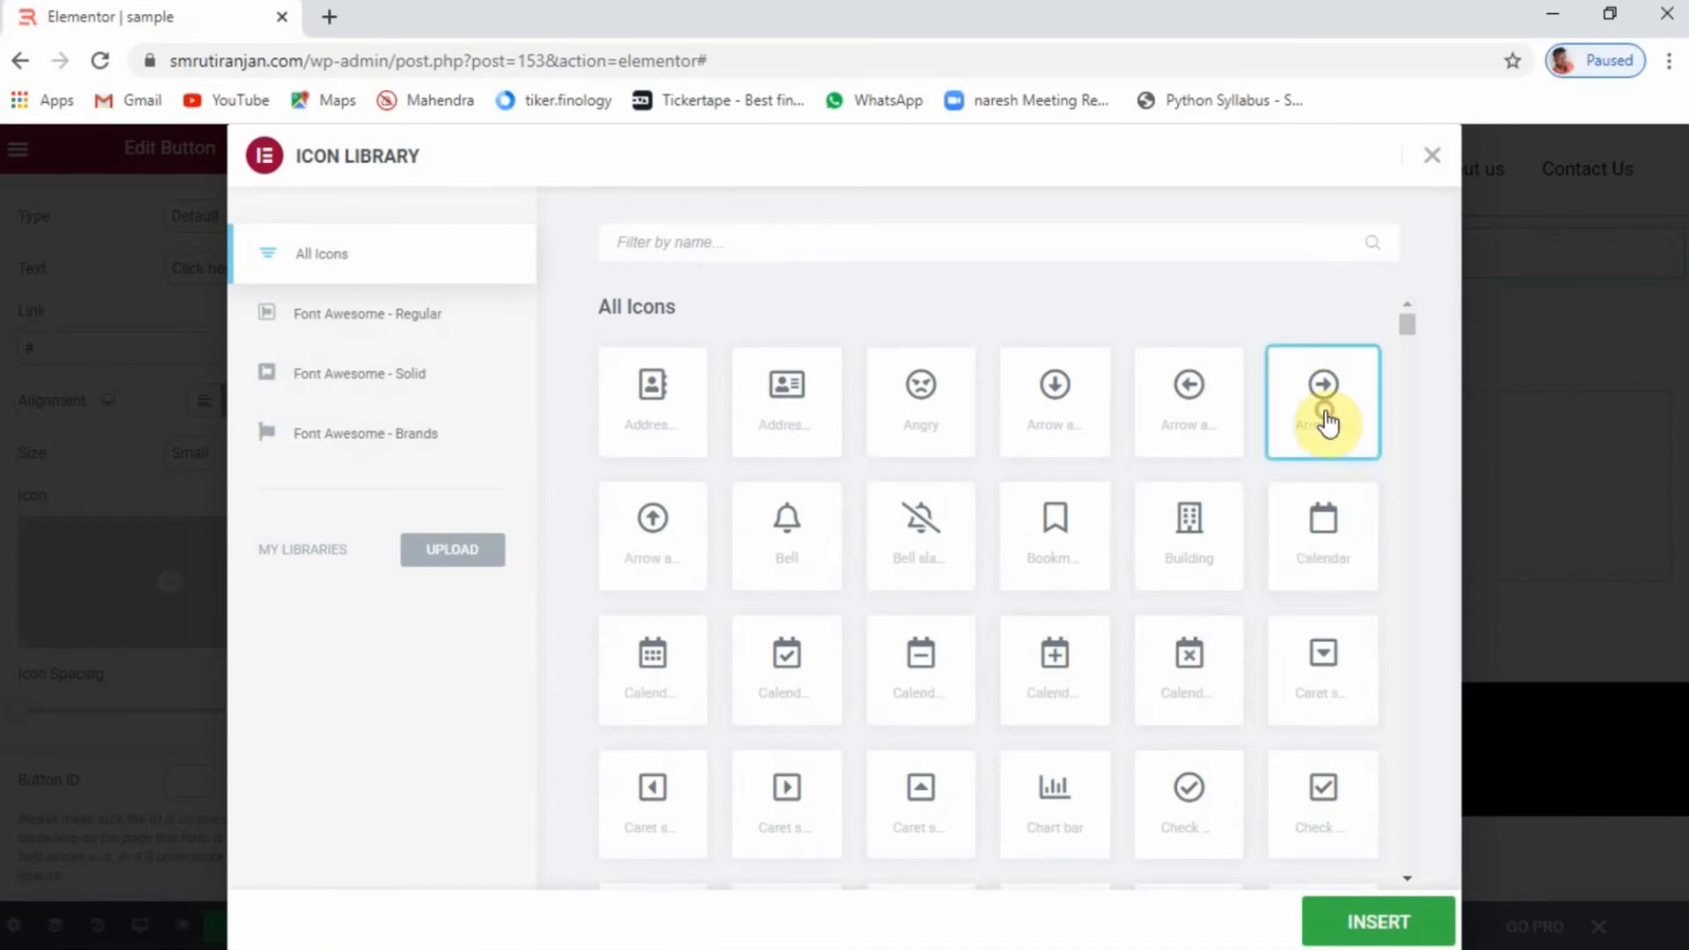
click(1374, 924)
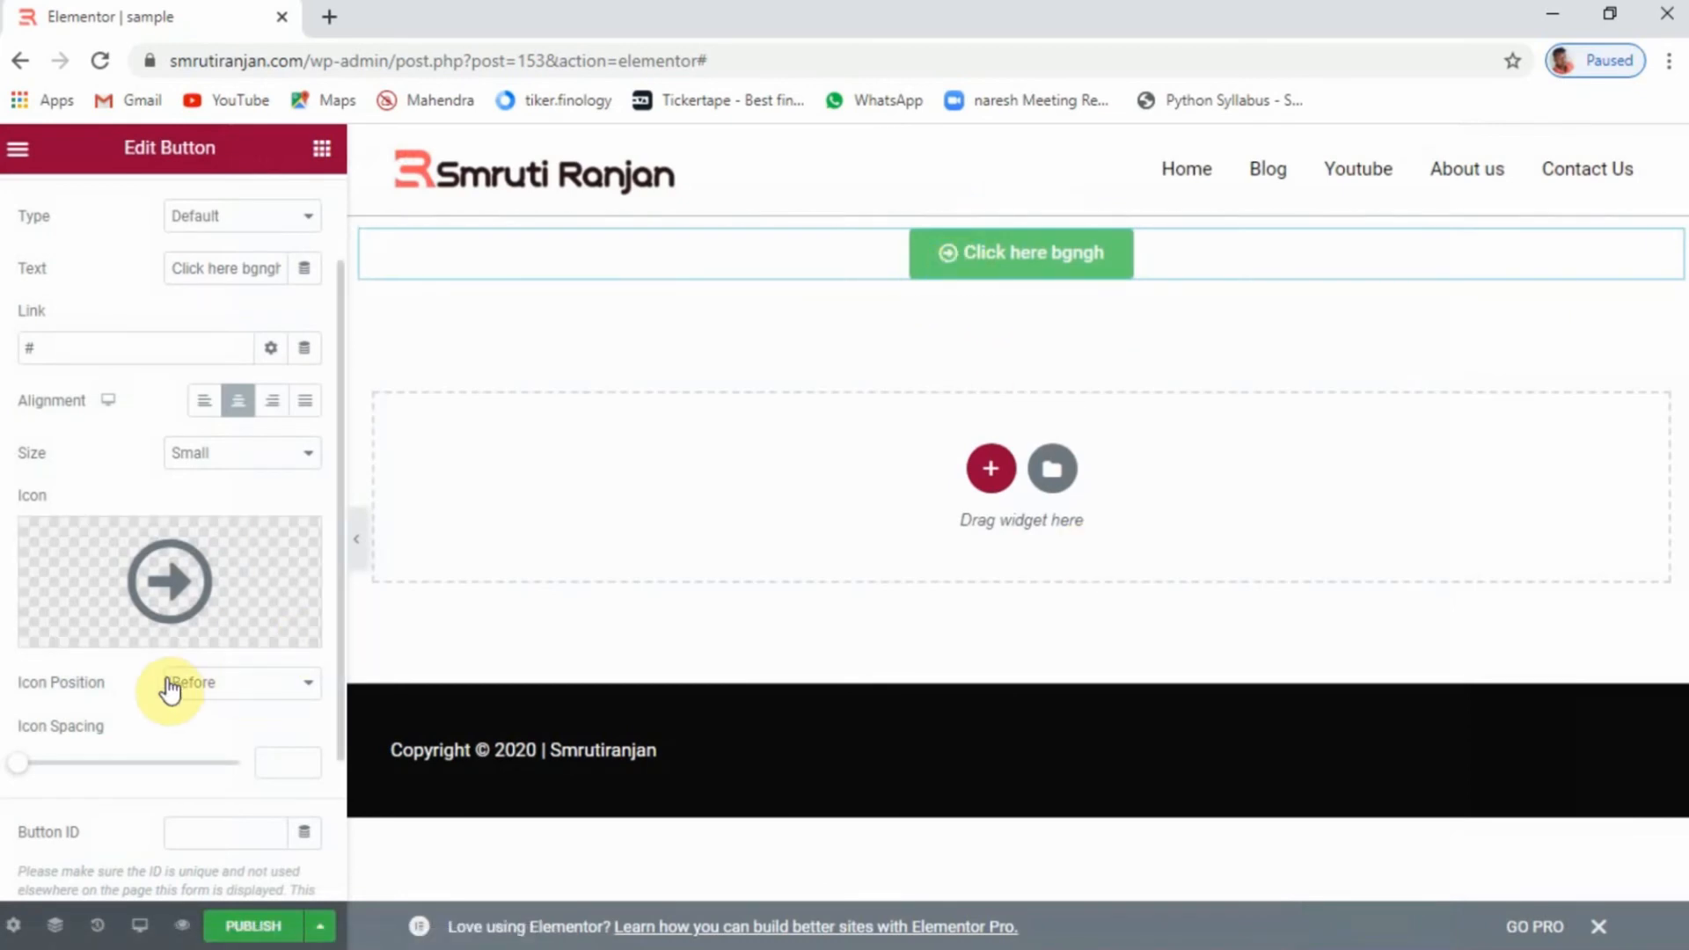
Set the button's icon position to After and its icon spacing to 10
scroll(171, 678, down, 2)
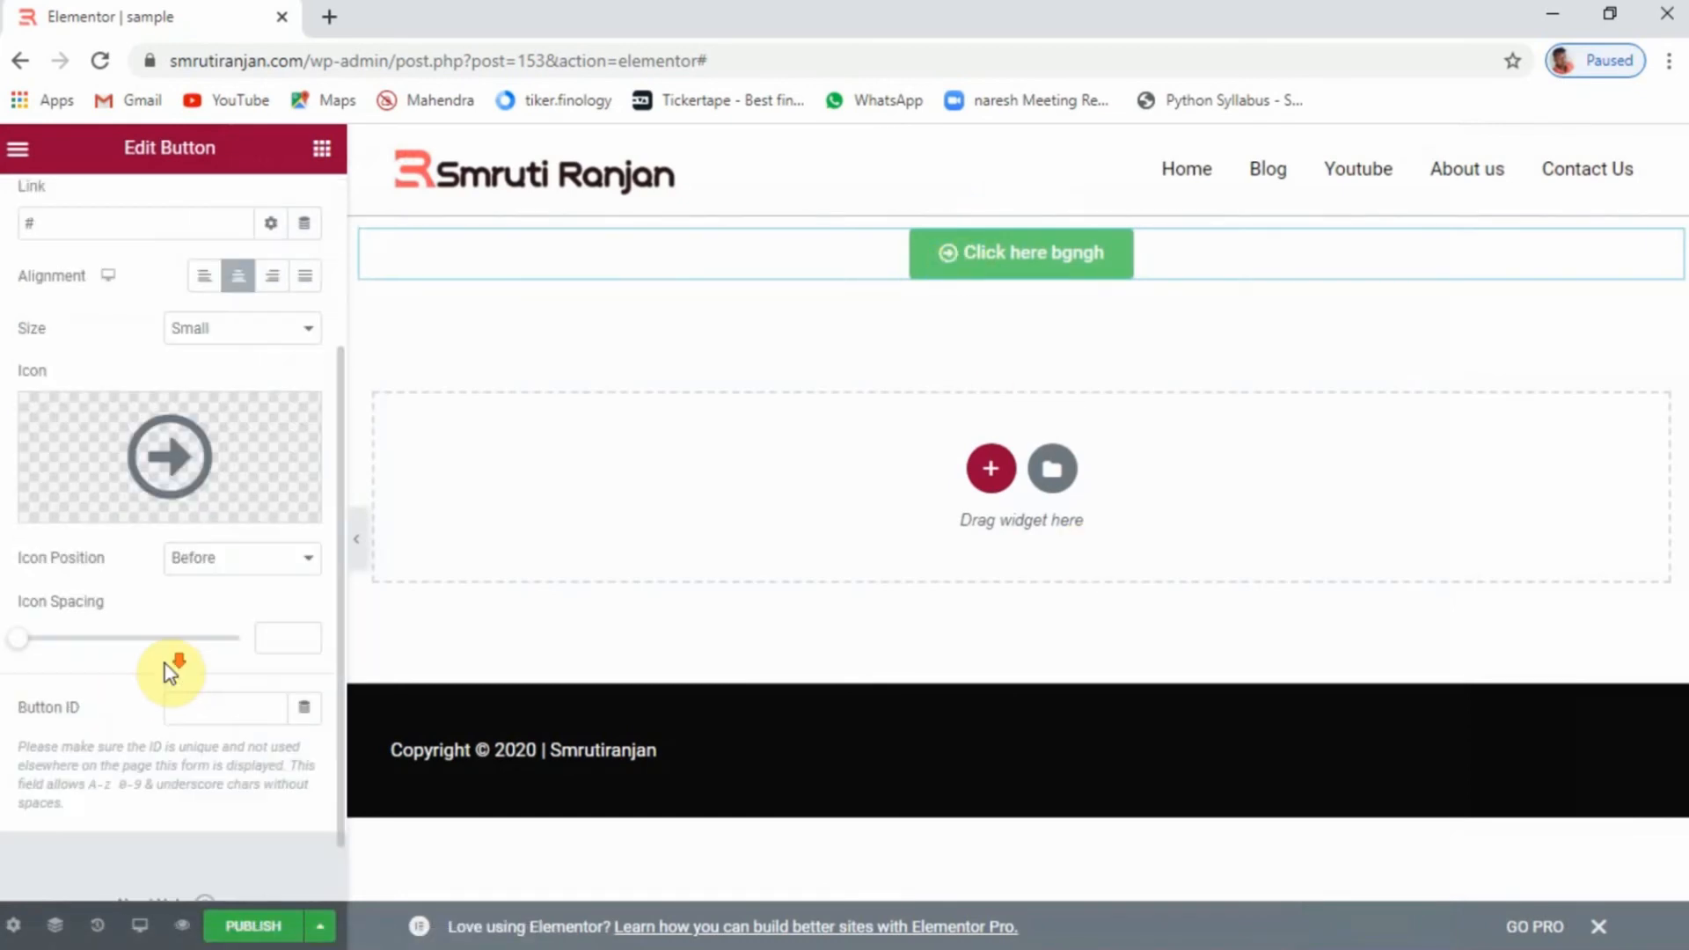
click(231, 563)
click(211, 603)
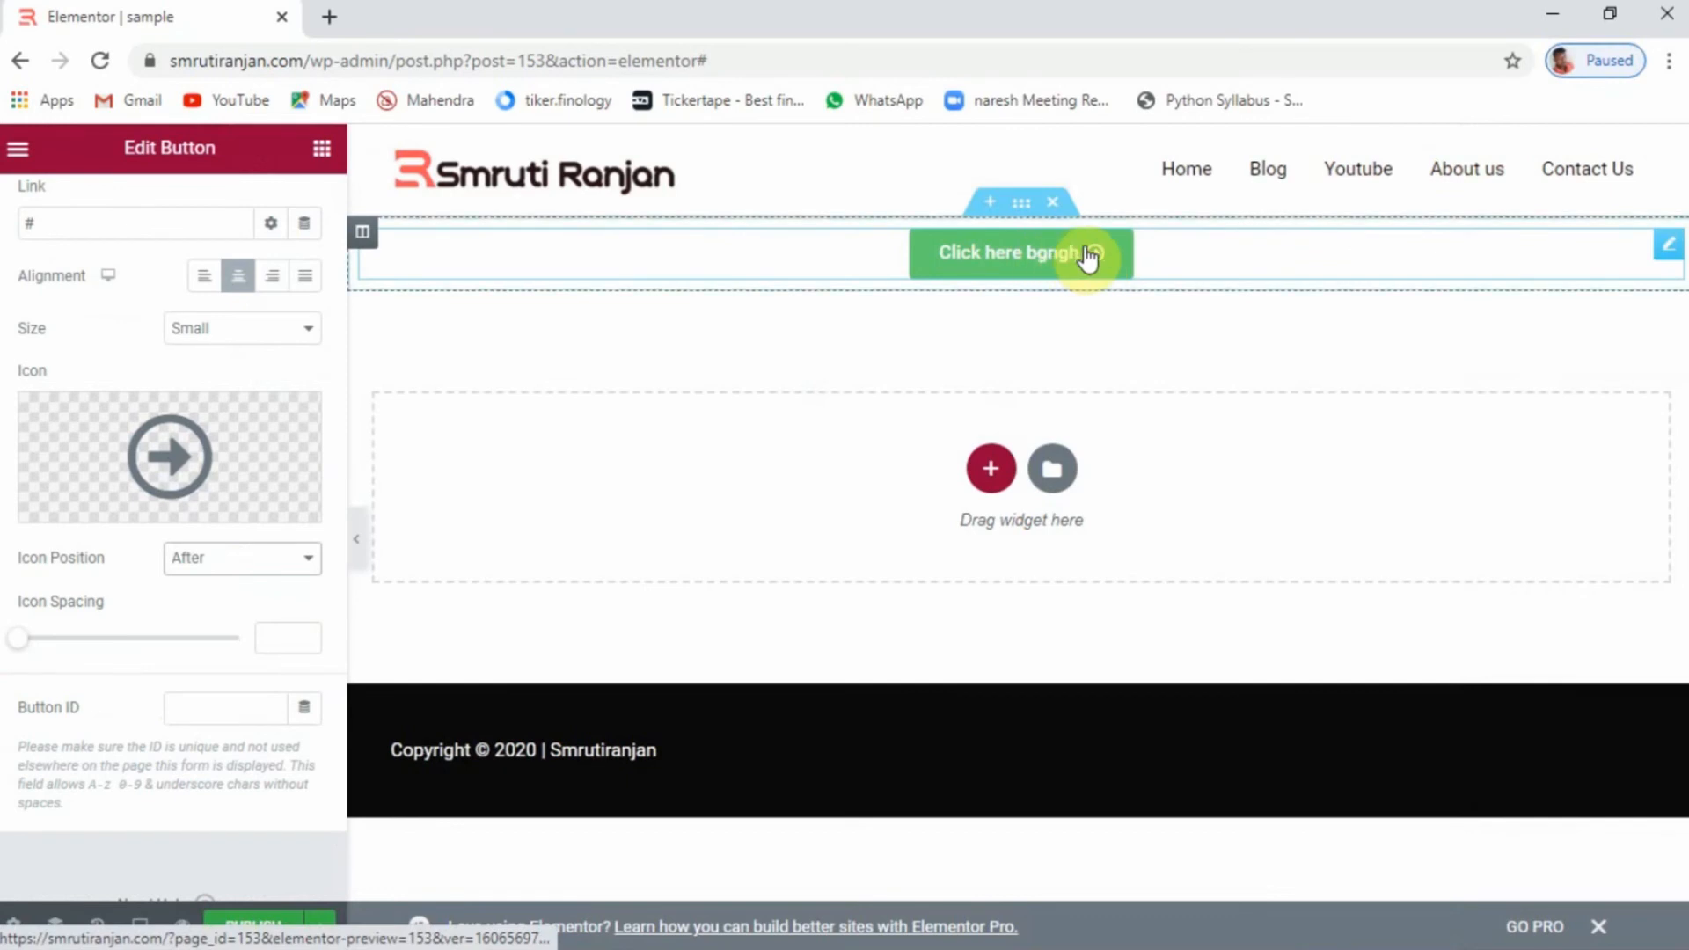
drag(23, 655, 62, 658)
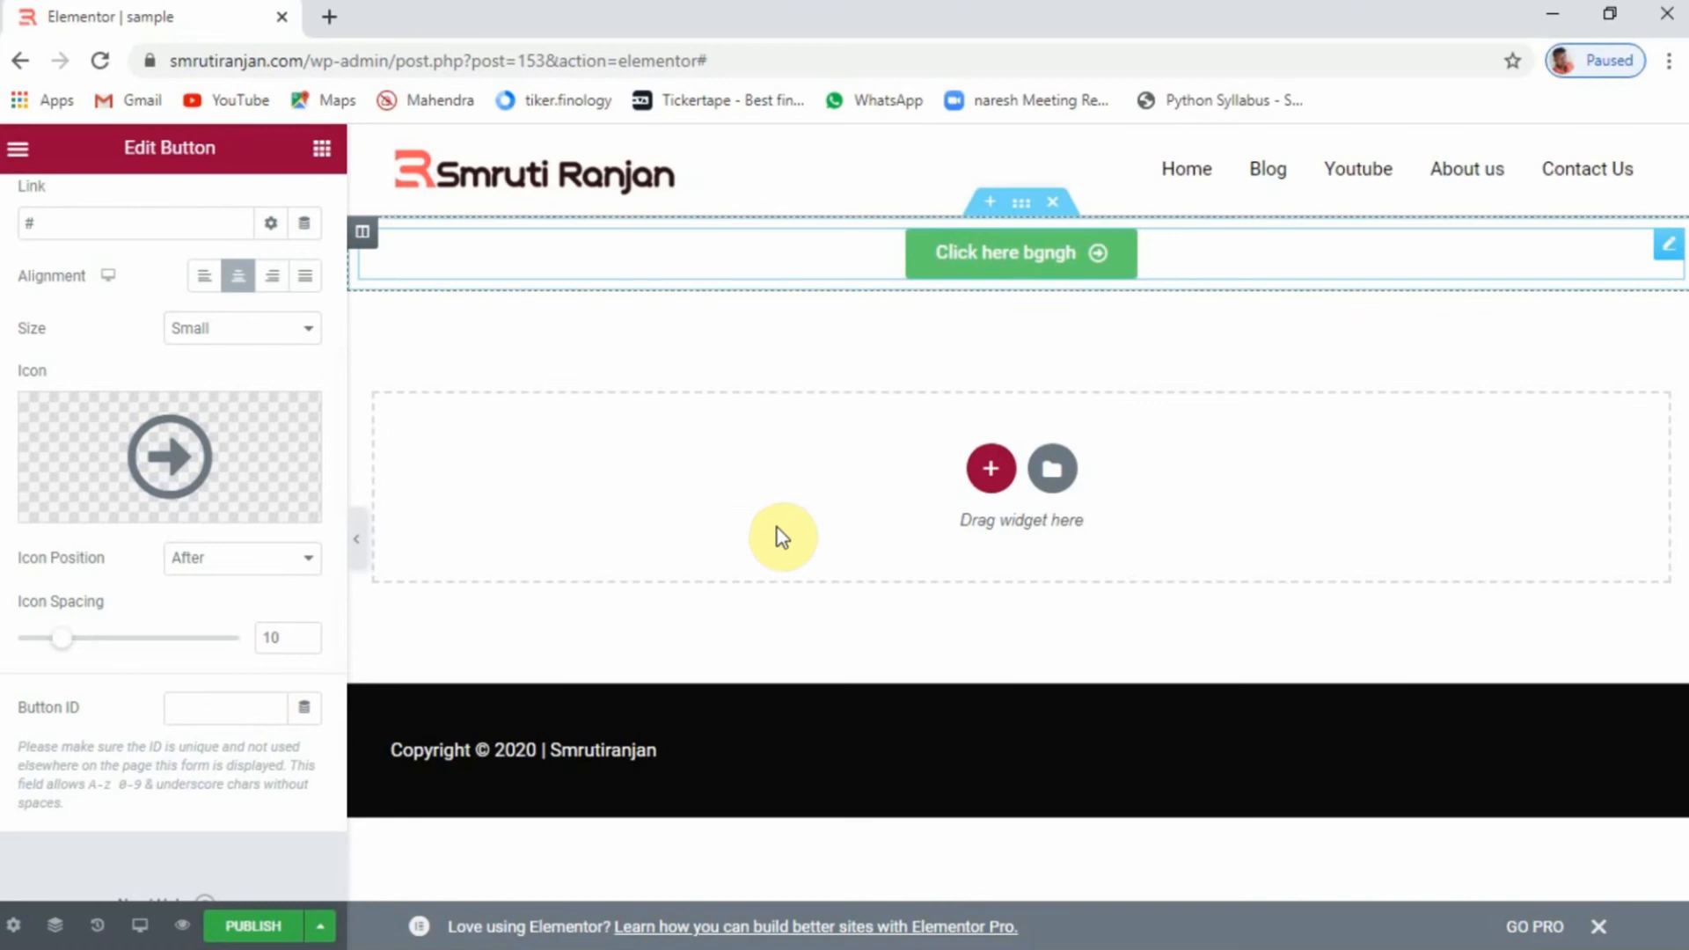
In the button's style settings, open the custom typography options and turn on the text shadow with its default values
scroll(162, 771, up, 3)
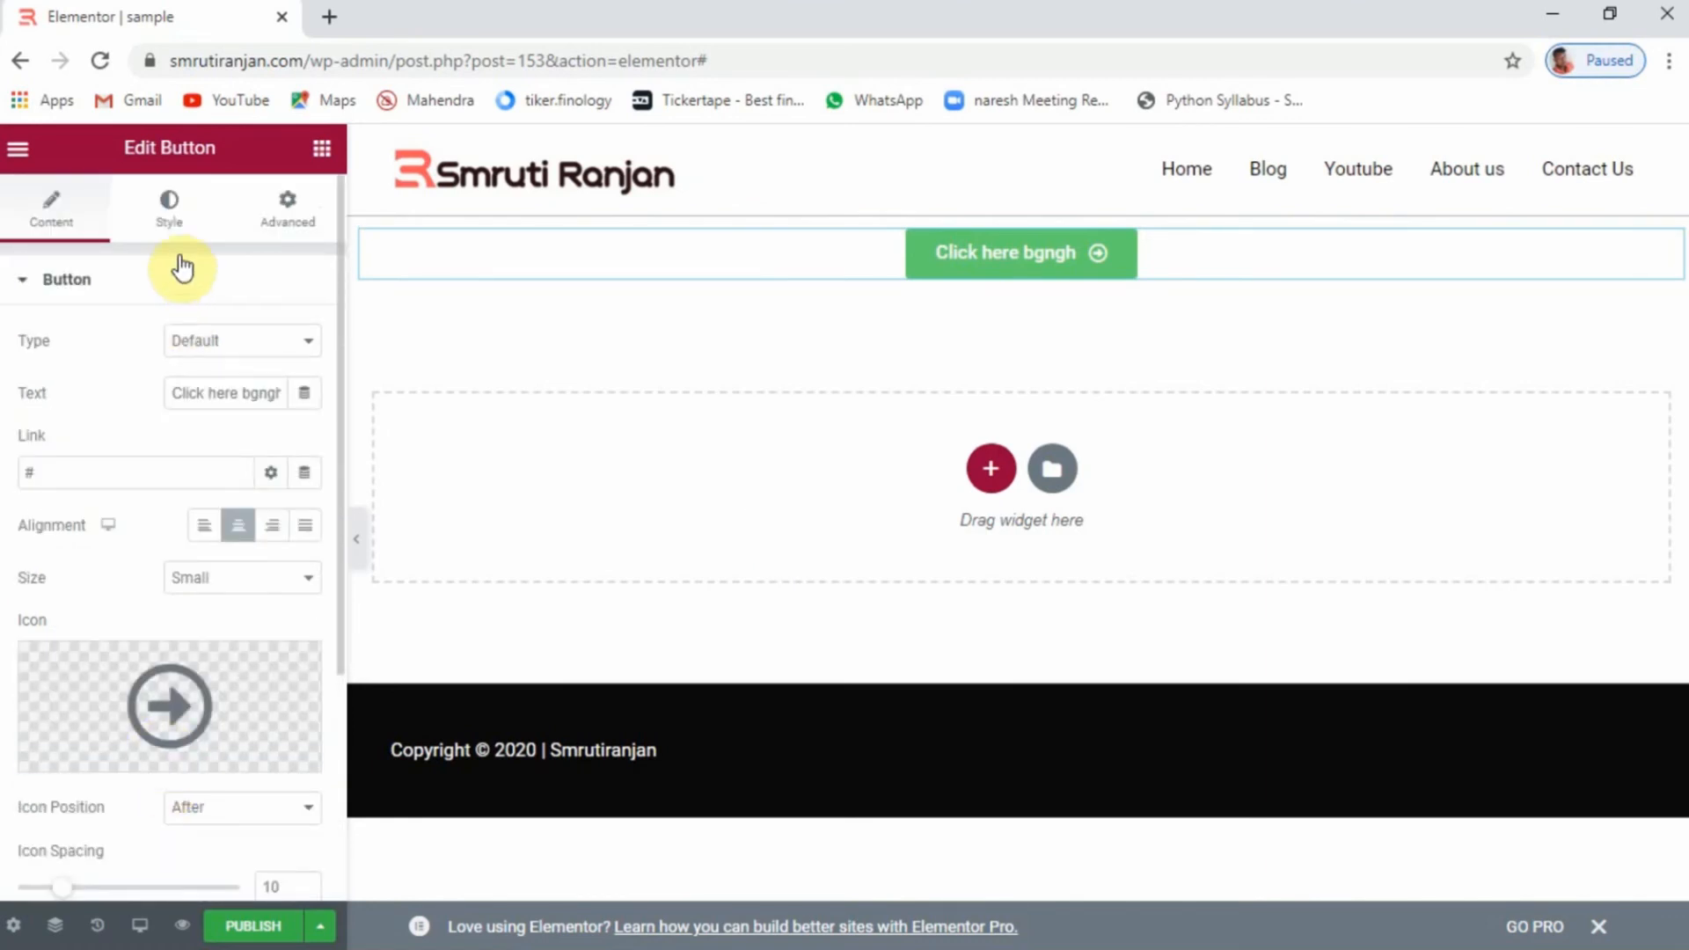
click(169, 211)
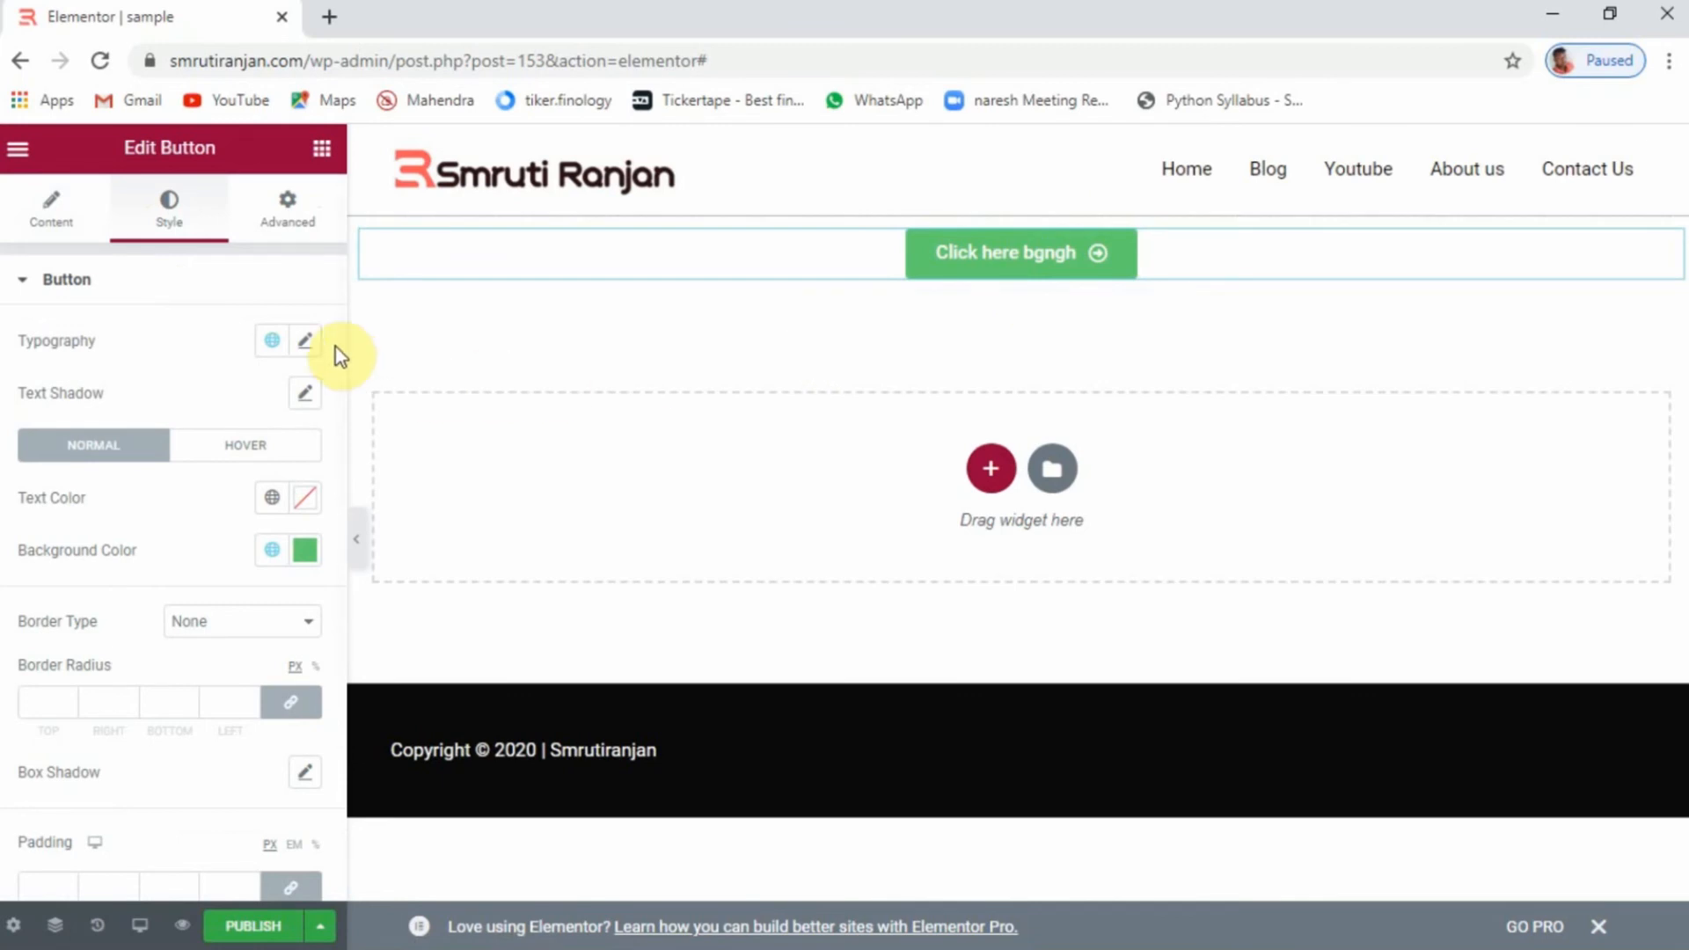
click(308, 340)
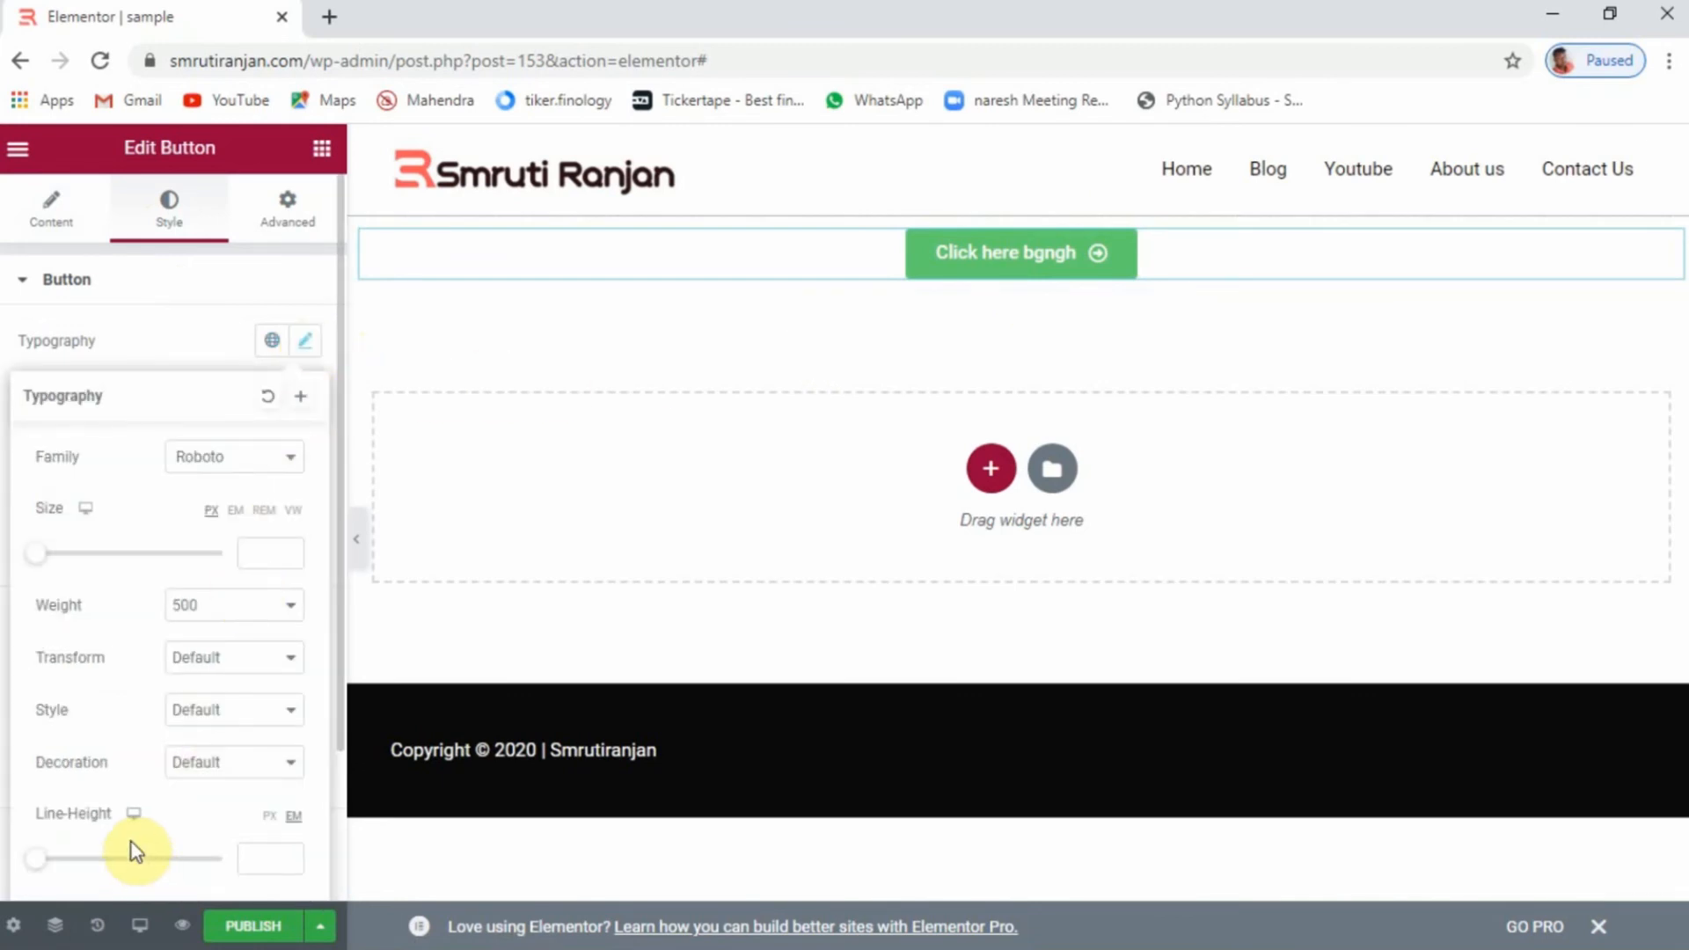
click(139, 359)
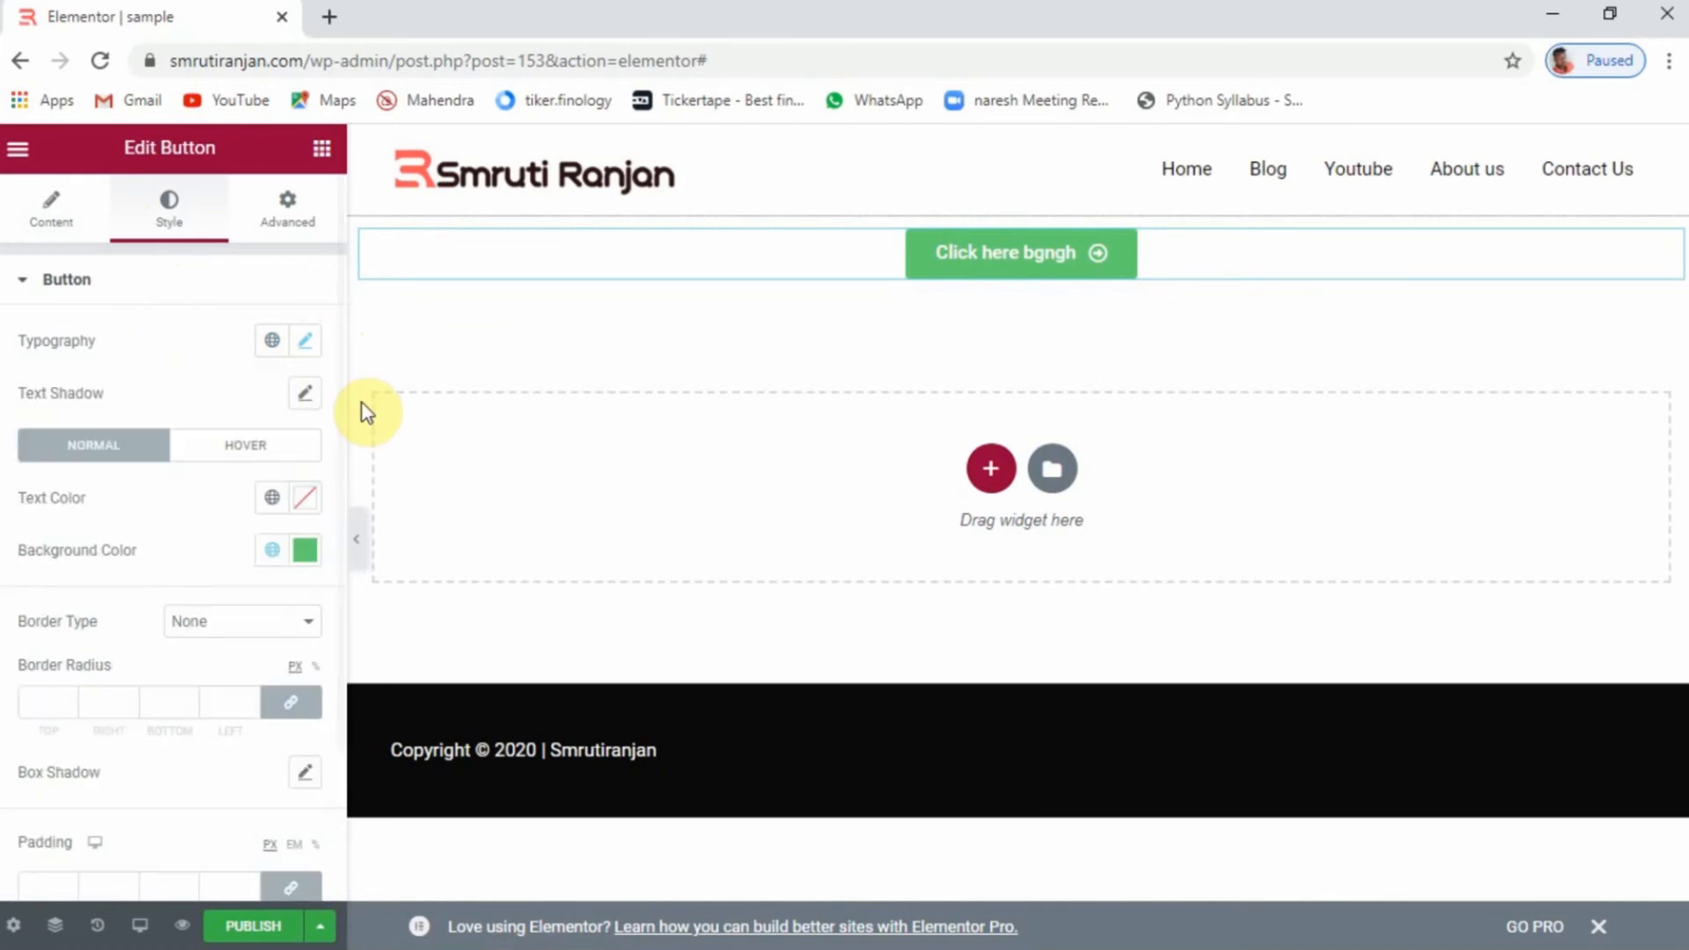
click(310, 400)
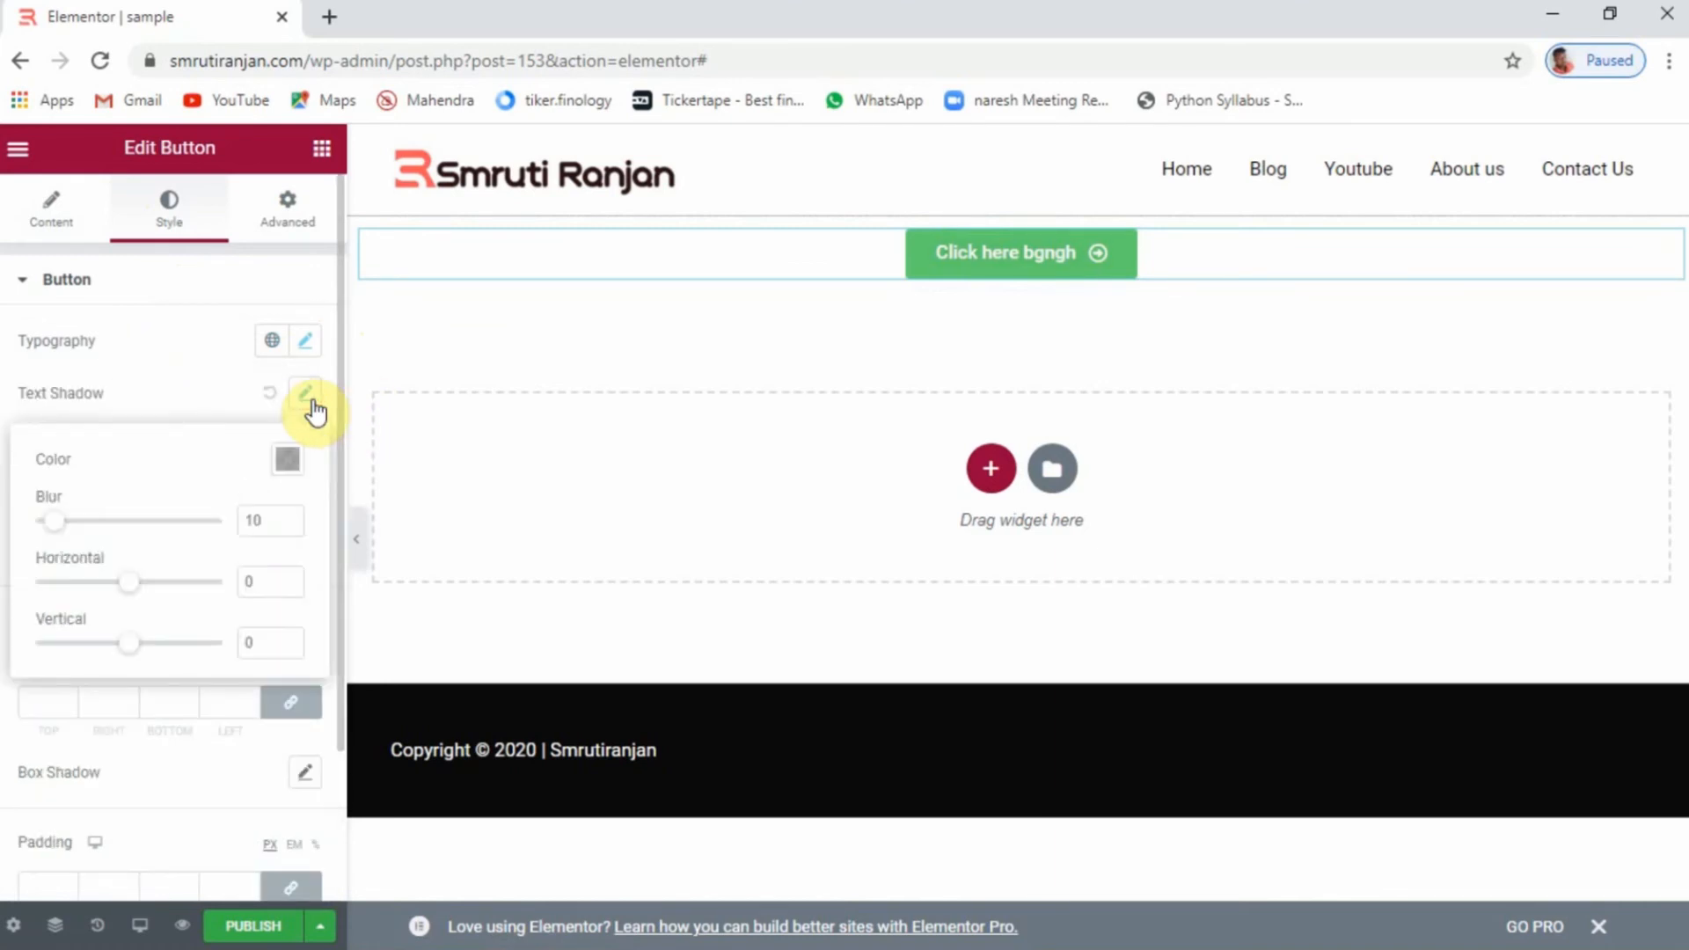
click(145, 401)
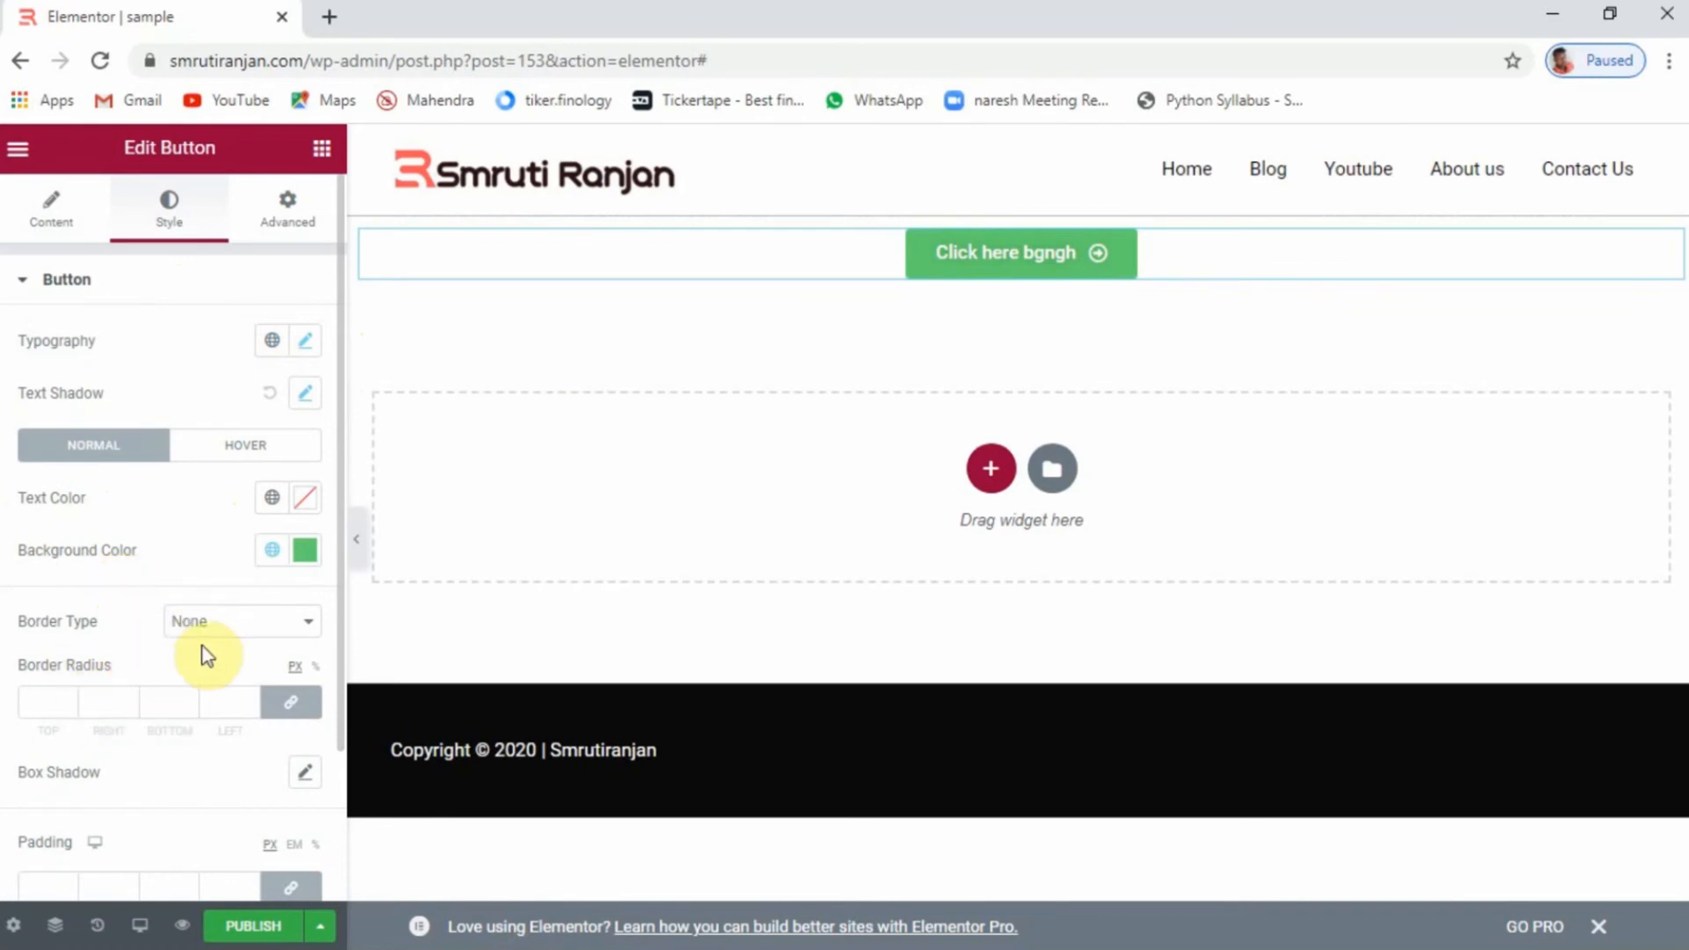
Set the button's normal text color to near-black #1E1515
click(304, 505)
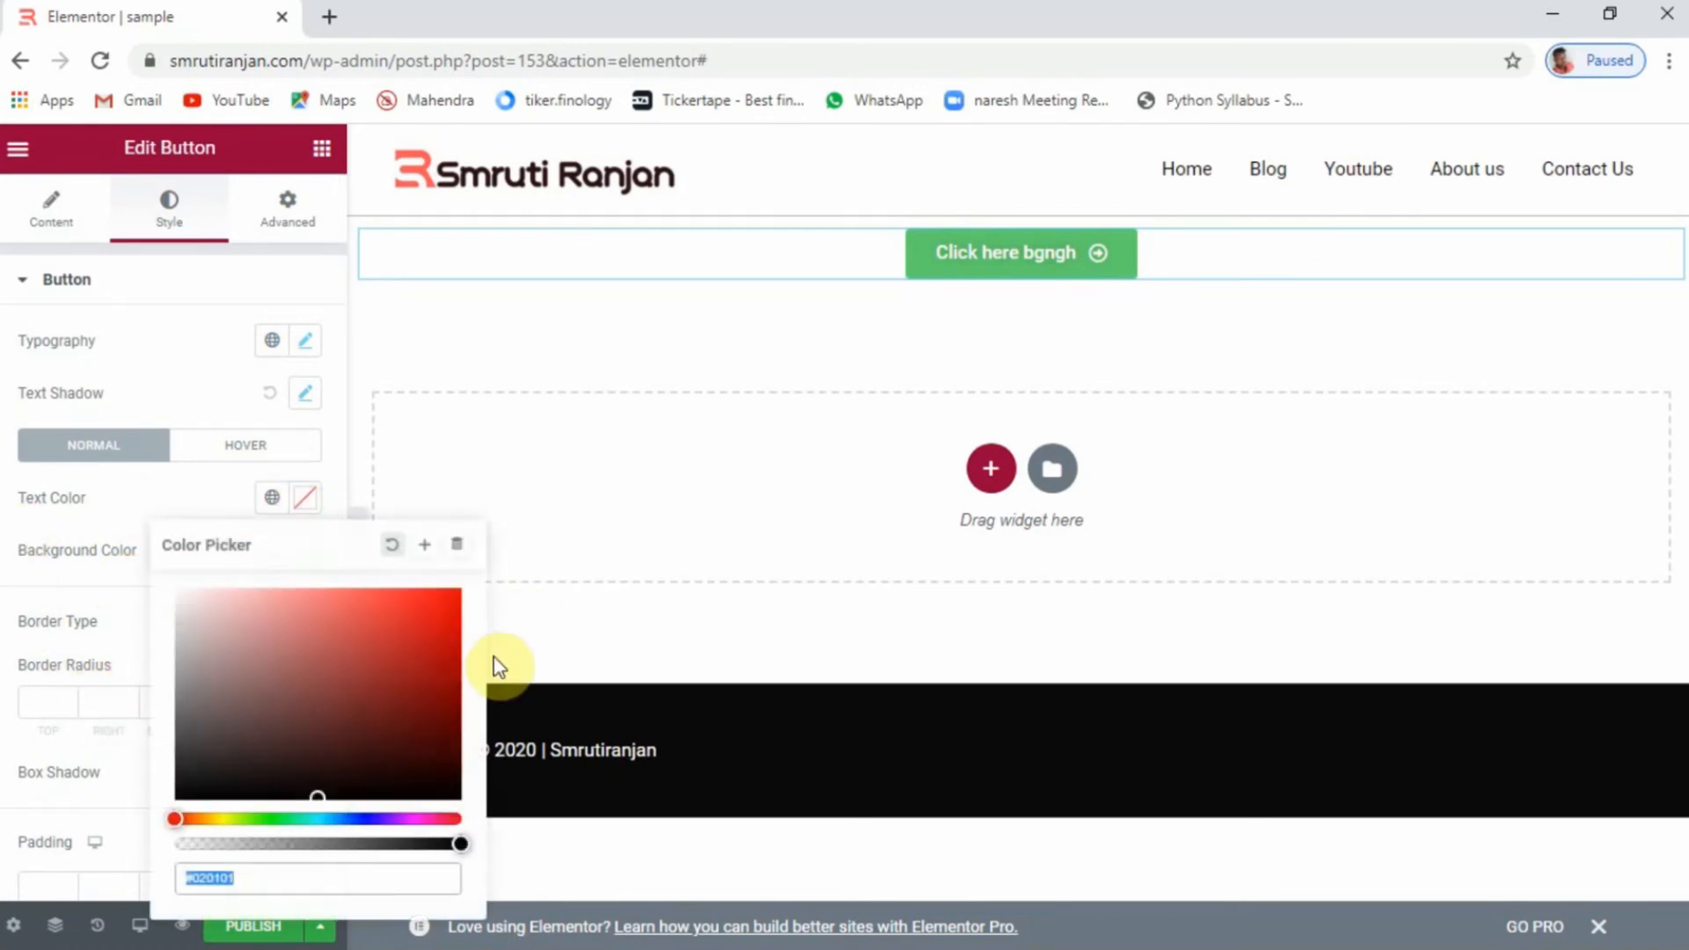
drag(424, 669, 260, 773)
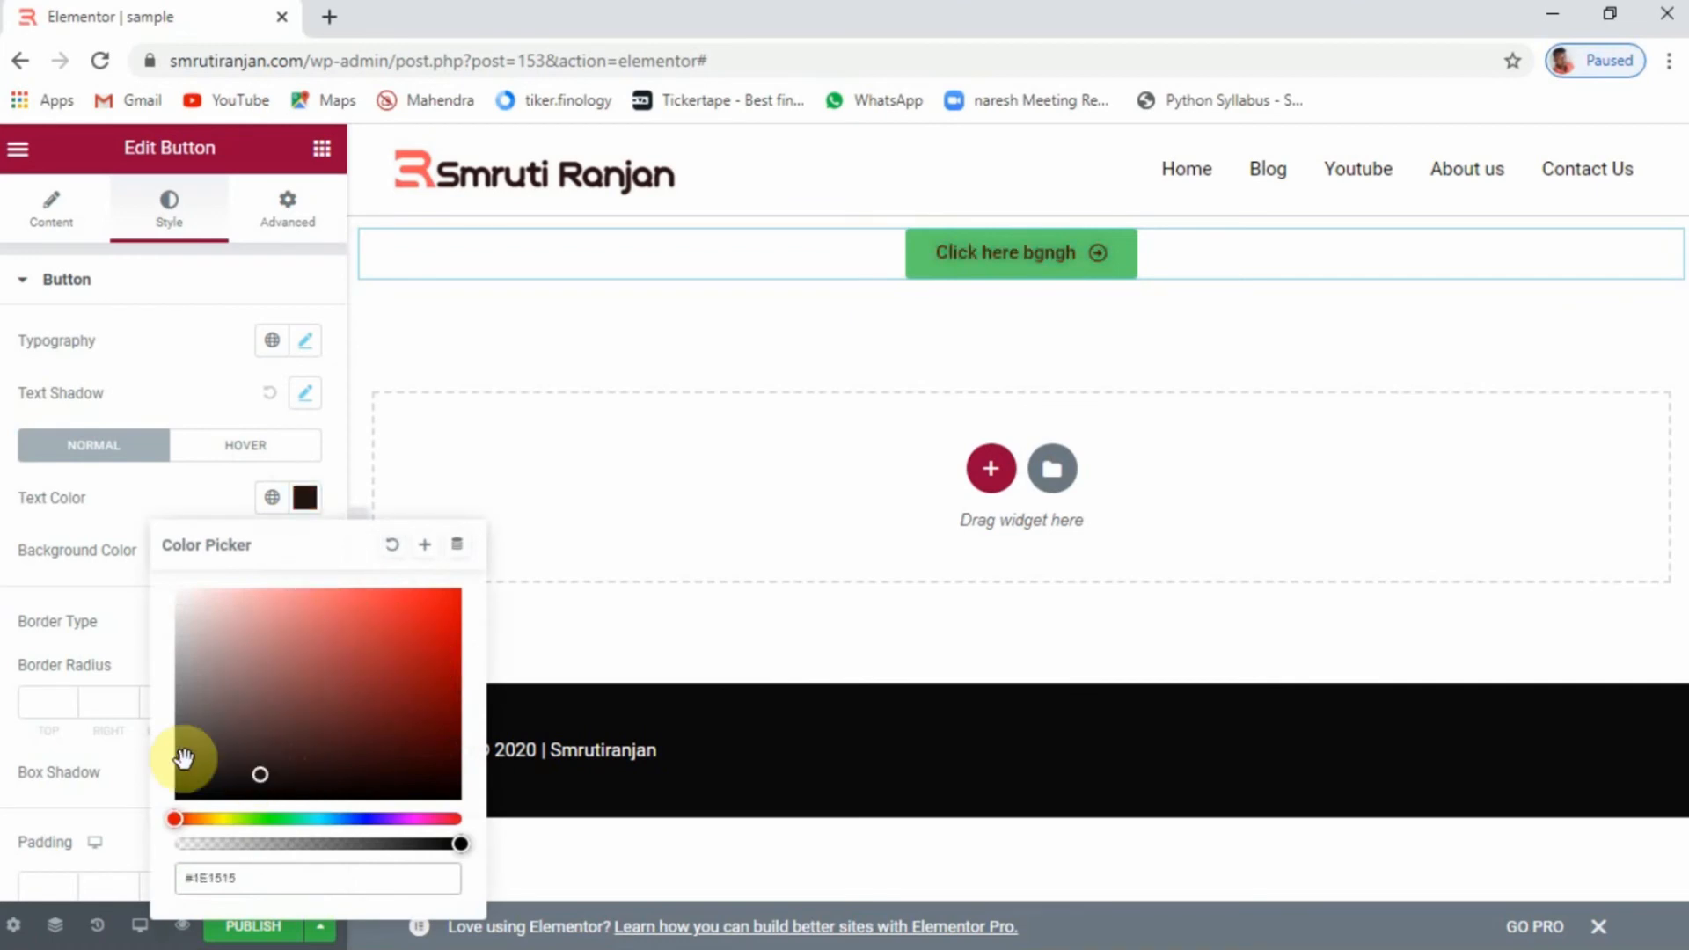
click(132, 539)
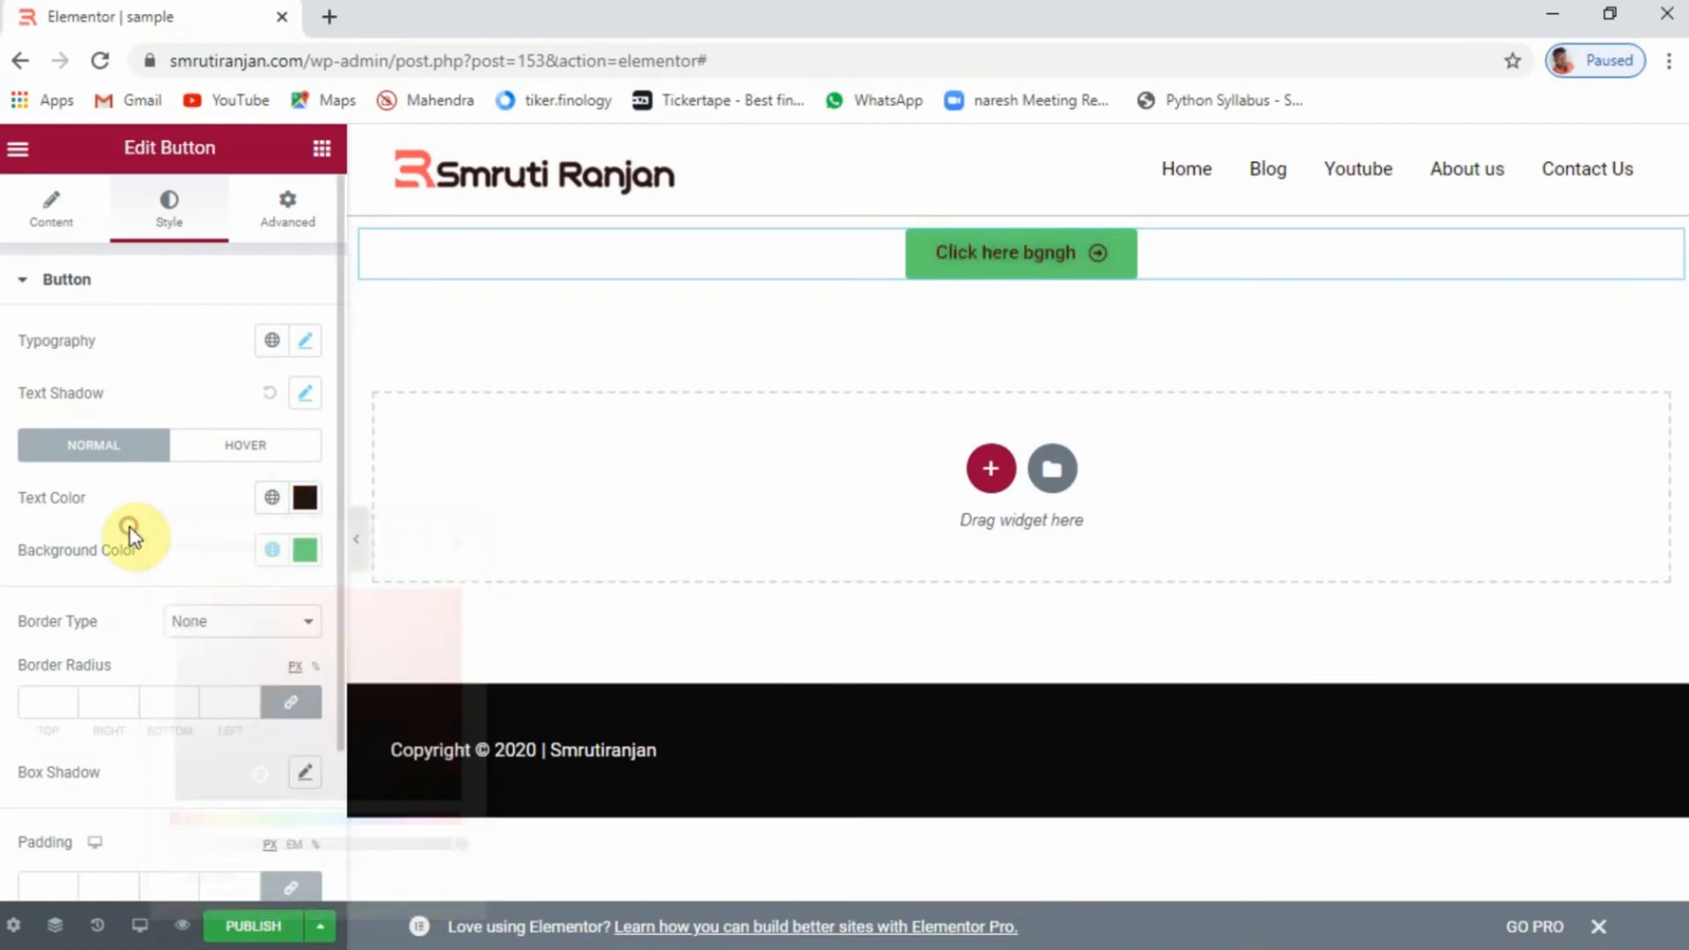
Set the button's normal background color to light periwinkle blue #9EA8FF
click(305, 550)
drag(278, 427, 361, 427)
drag(337, 258, 283, 189)
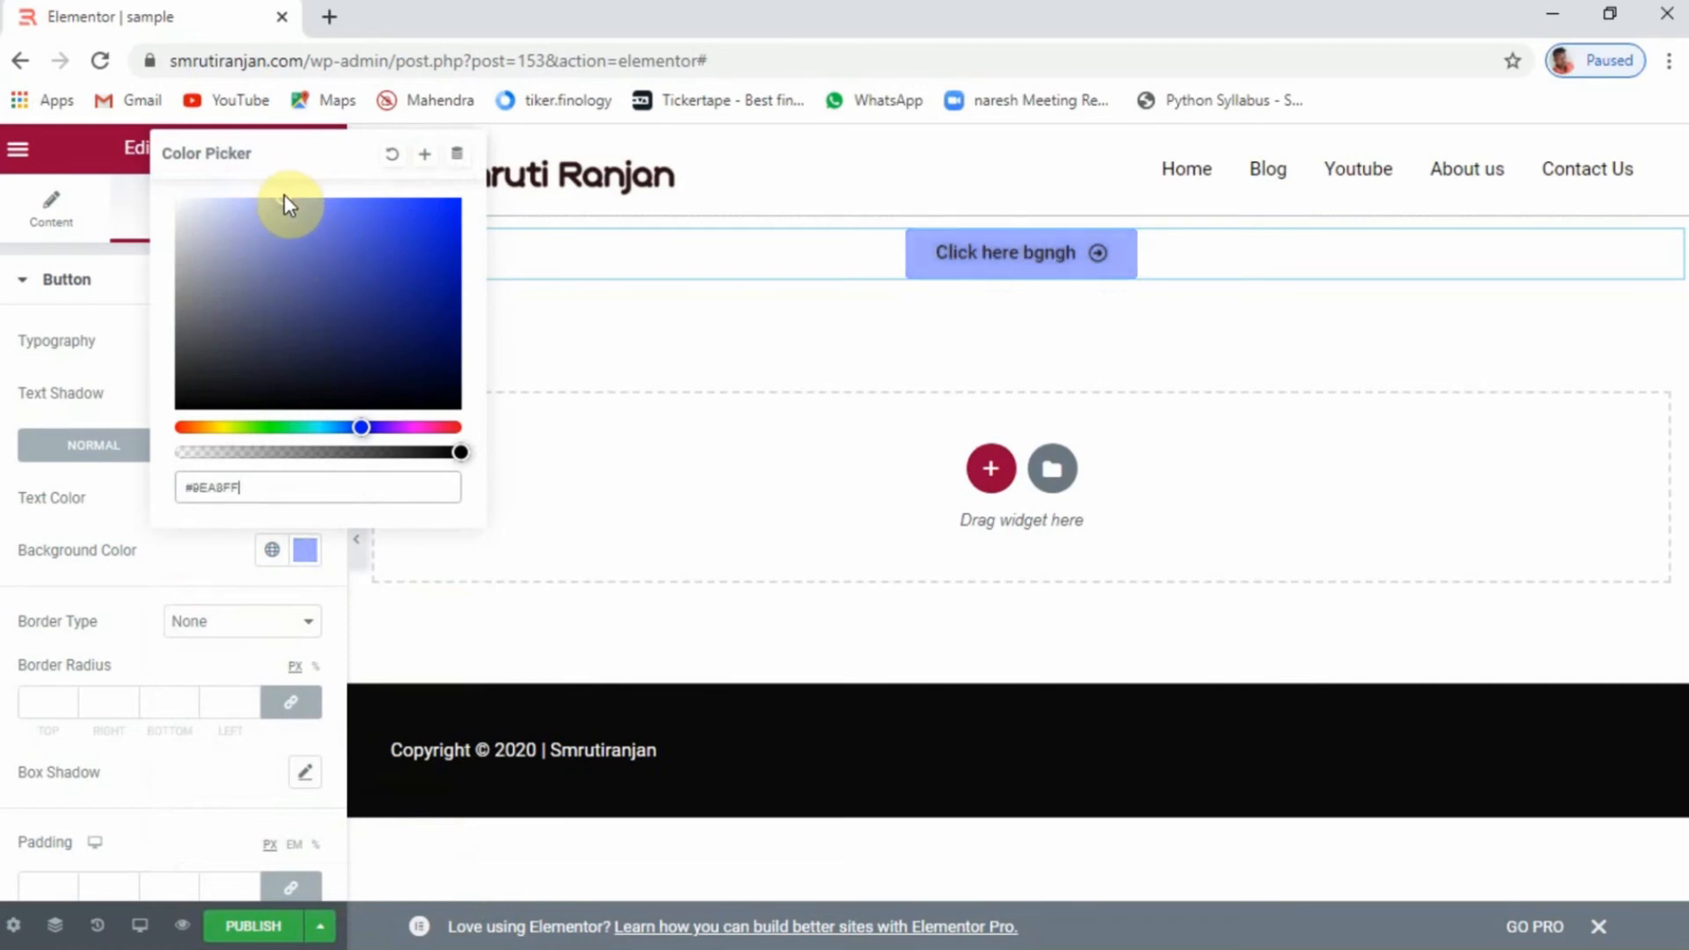
click(116, 515)
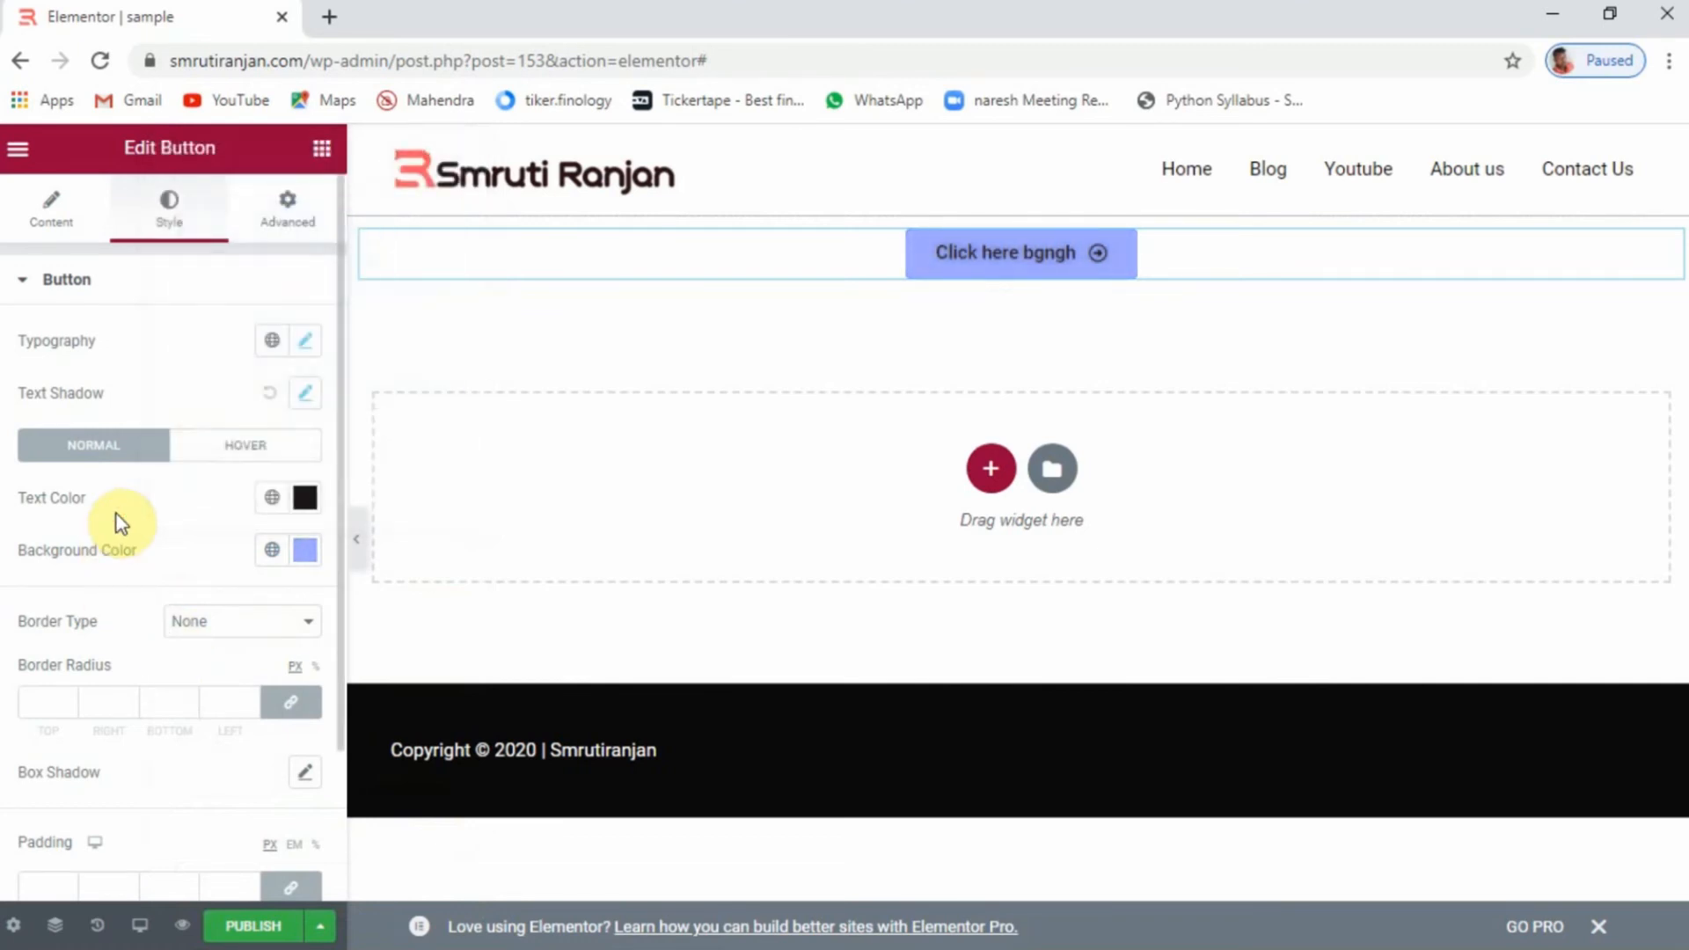
Give the button a Solid border with a width of 7 on all four sides
click(233, 622)
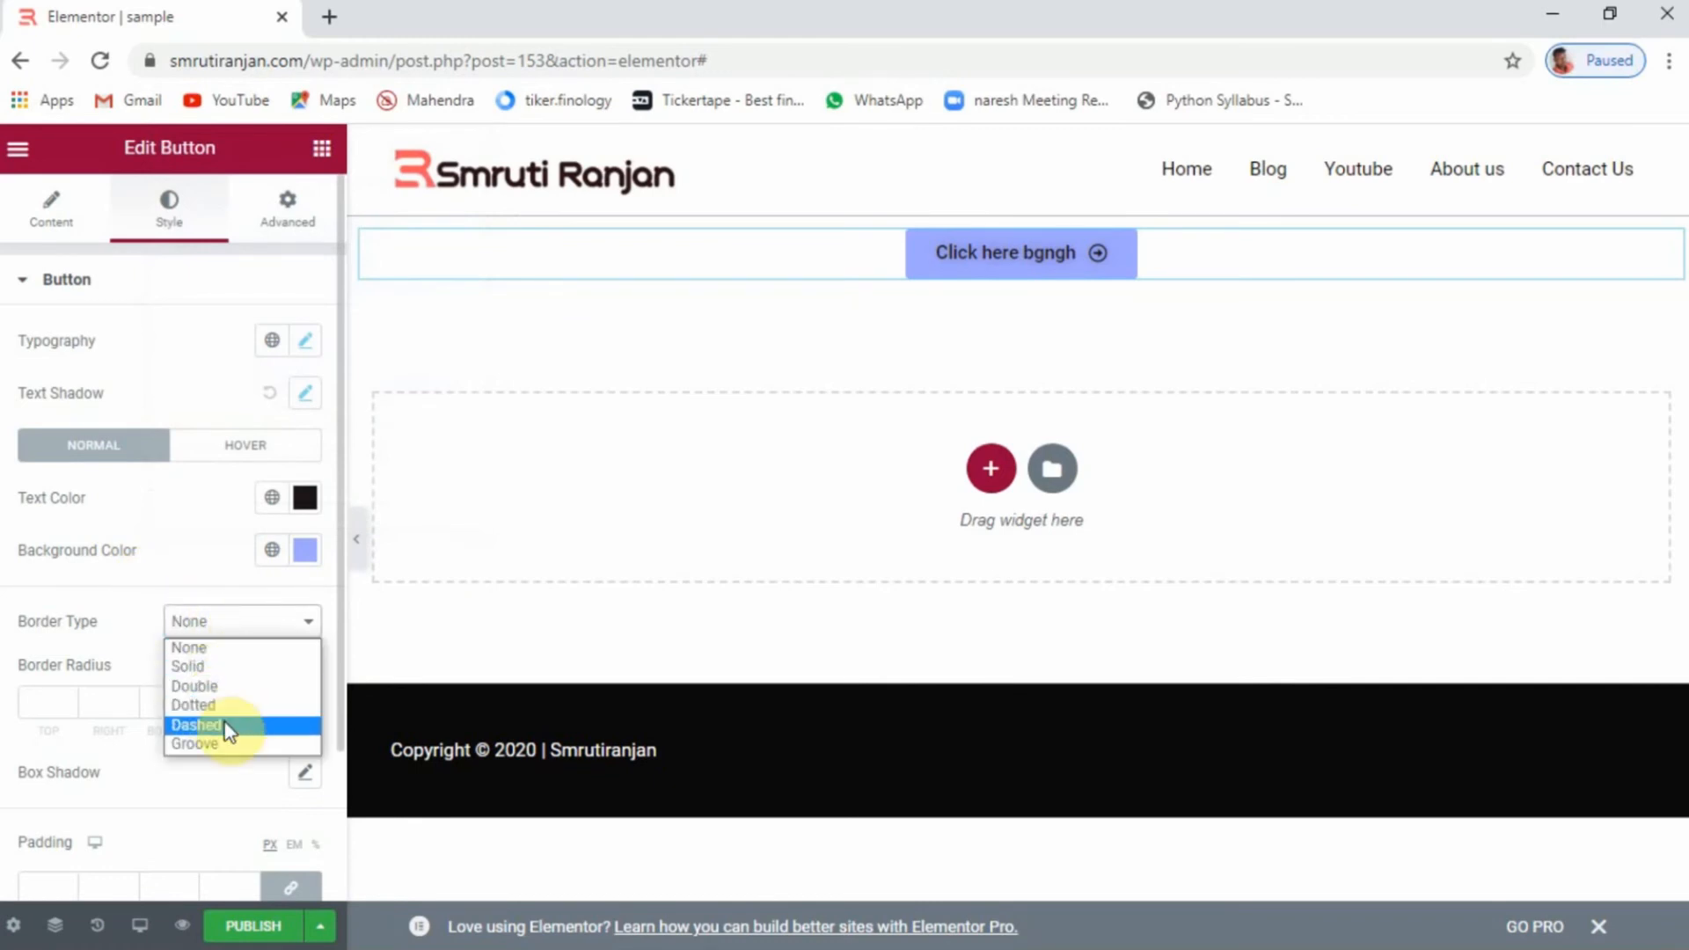
click(106, 589)
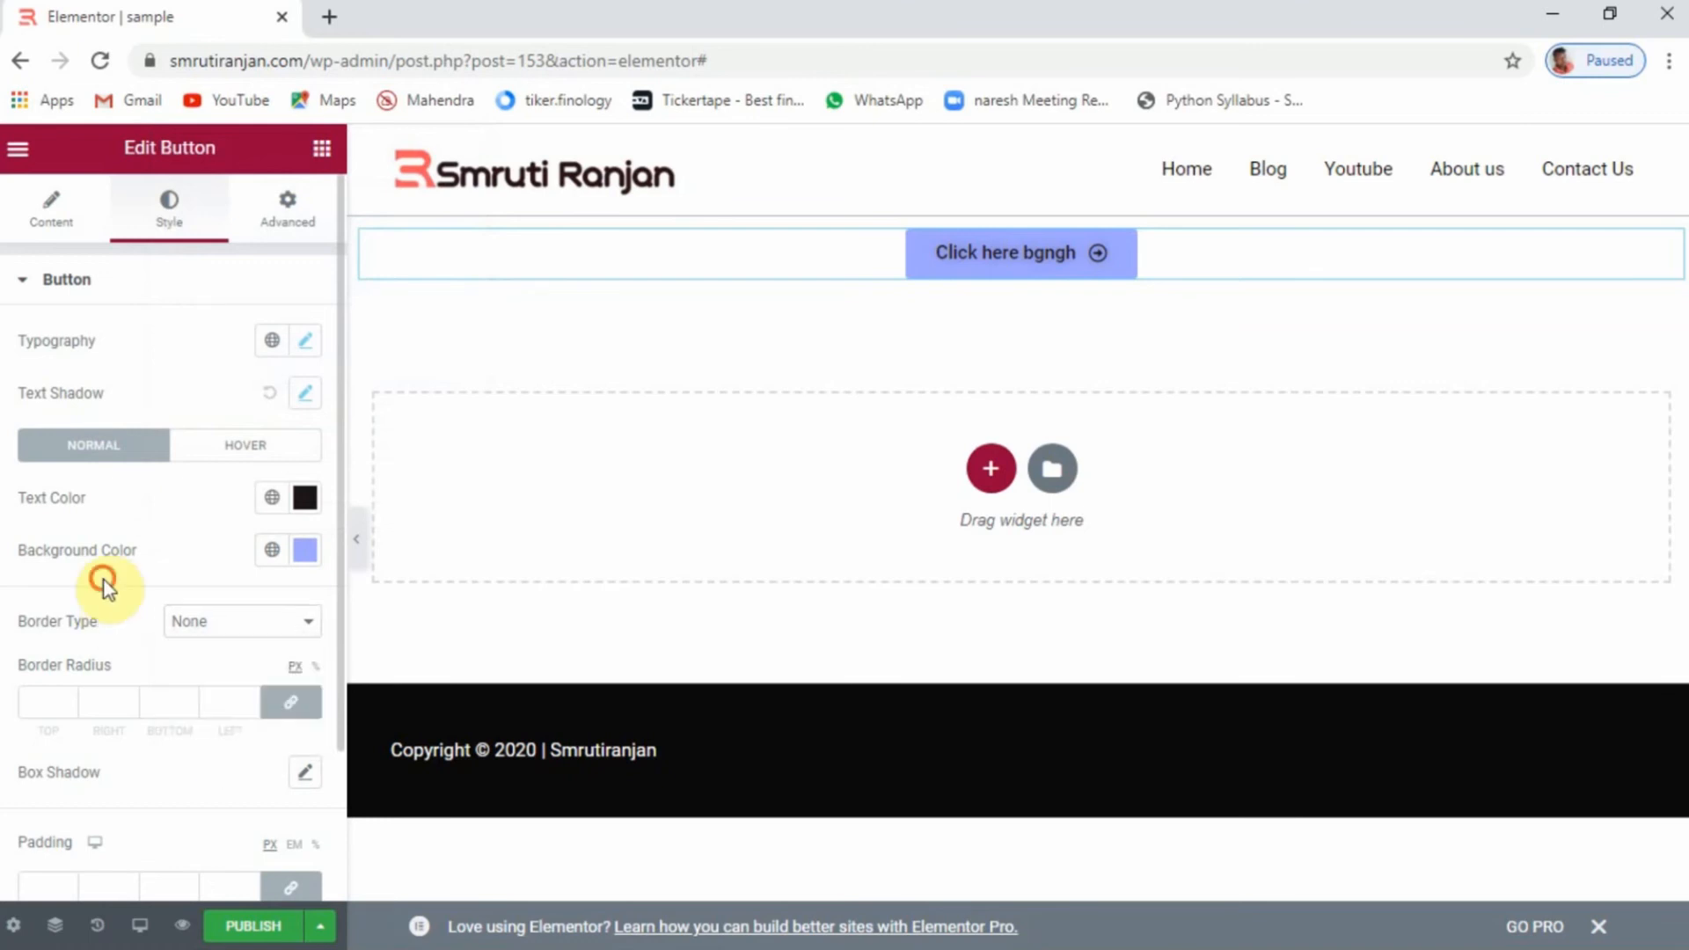
click(264, 621)
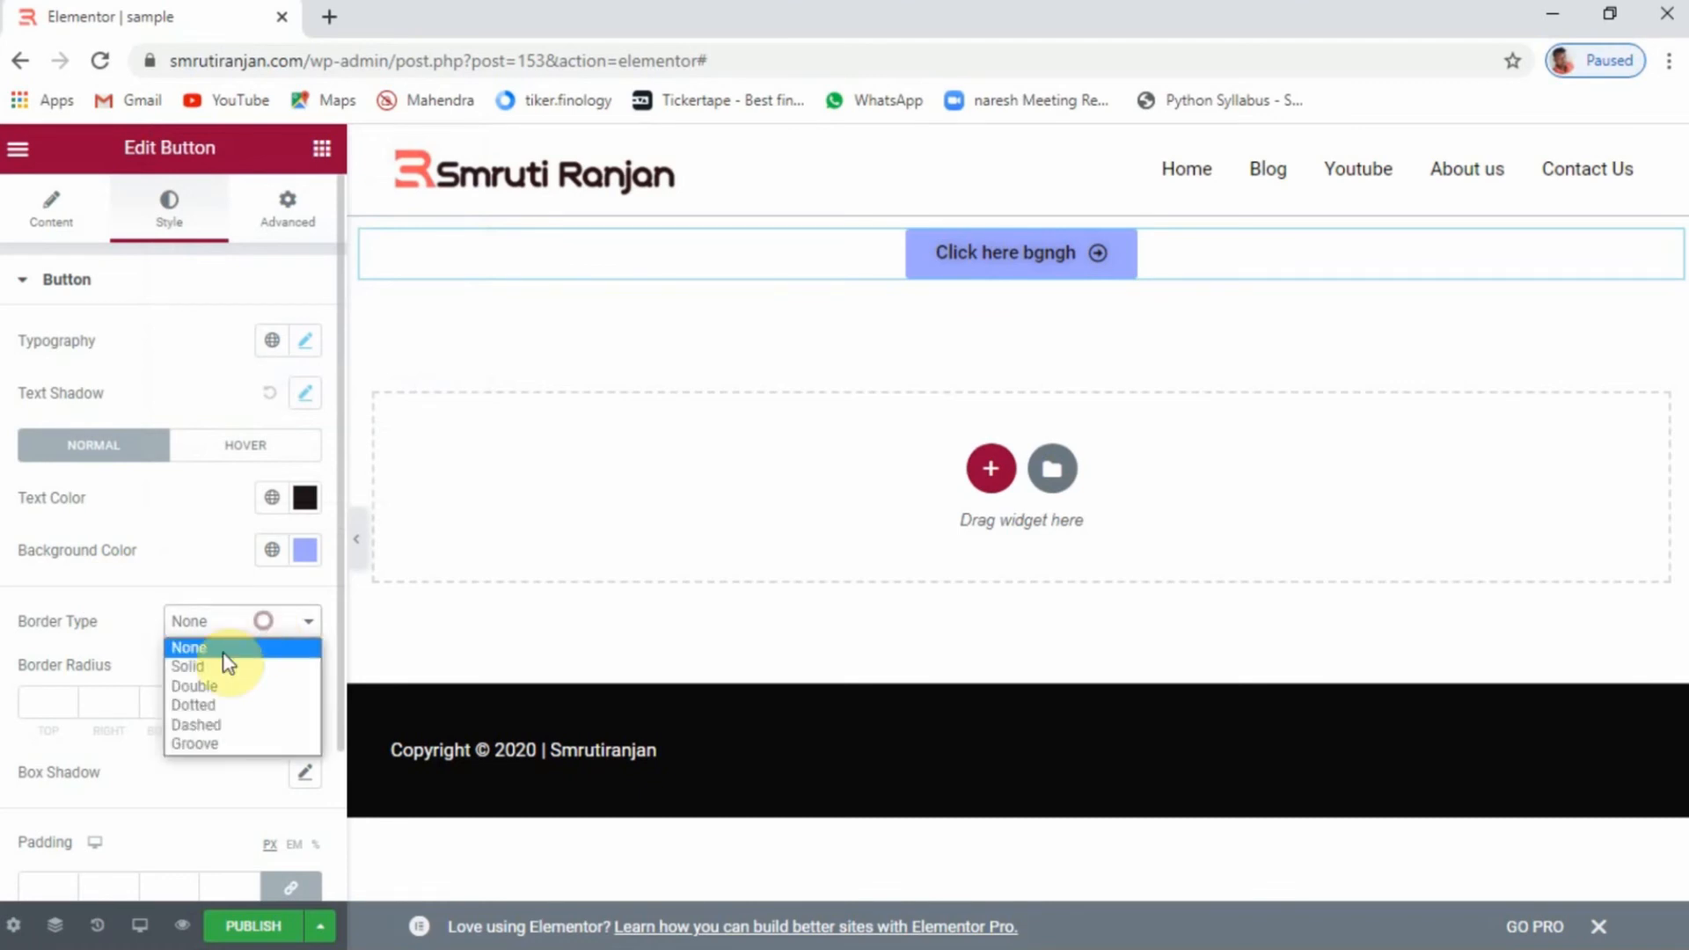
click(200, 665)
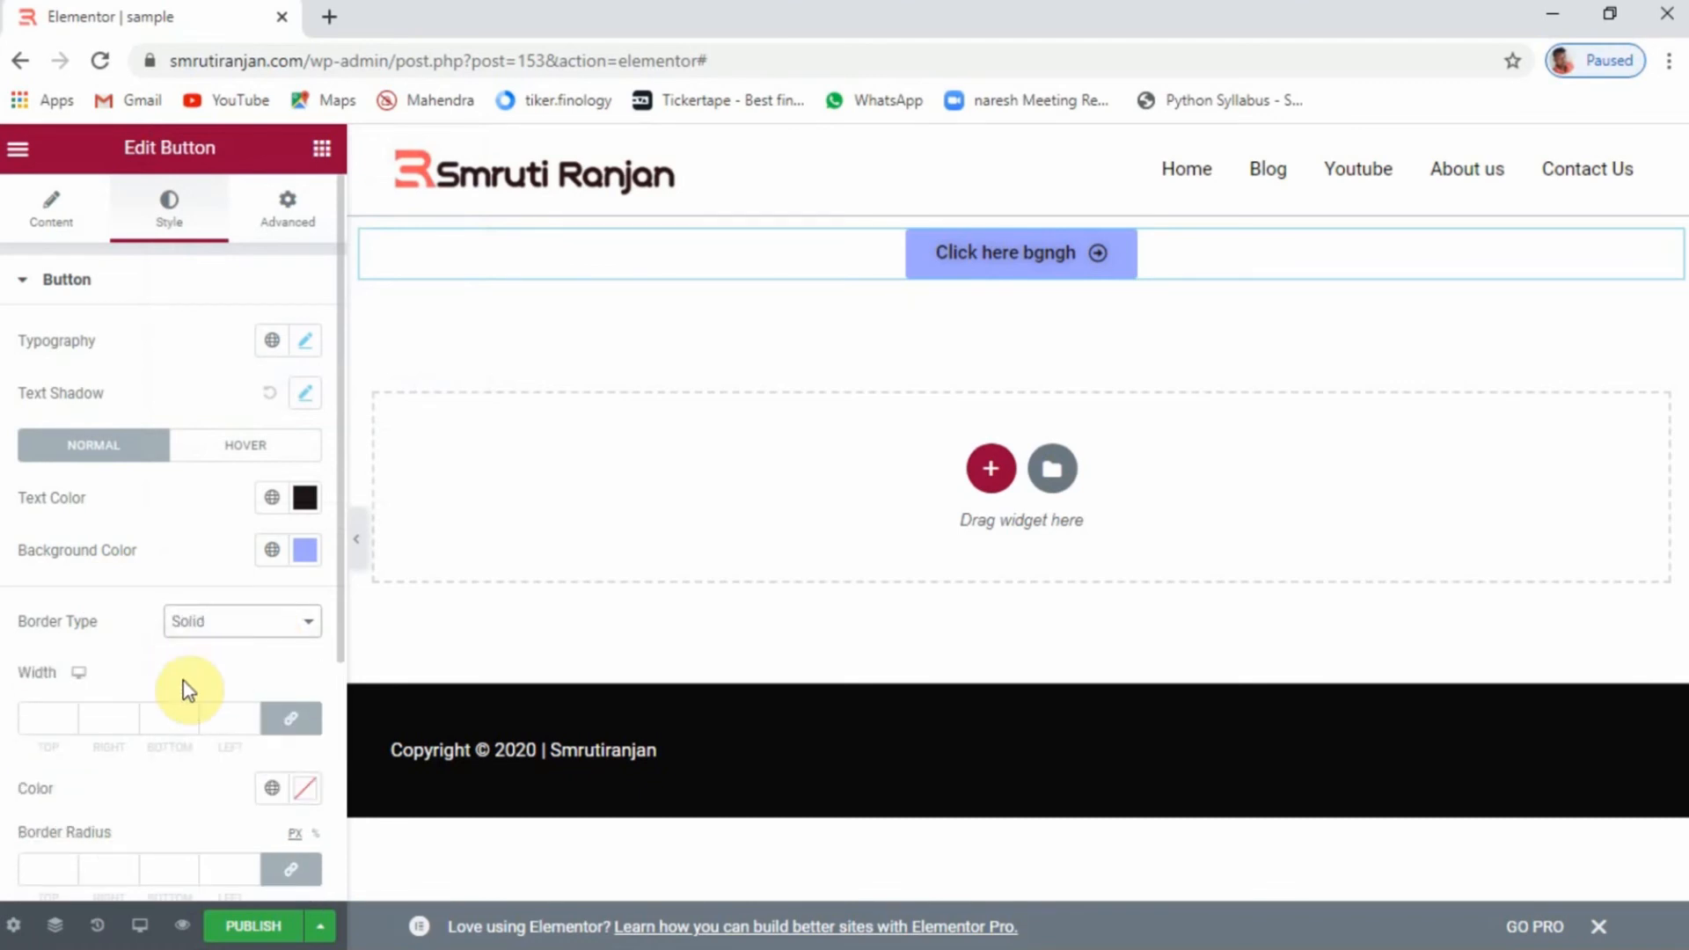
click(68, 714)
click(68, 714)
click(68, 714)
click(68, 714)
click(68, 715)
click(68, 715)
click(67, 715)
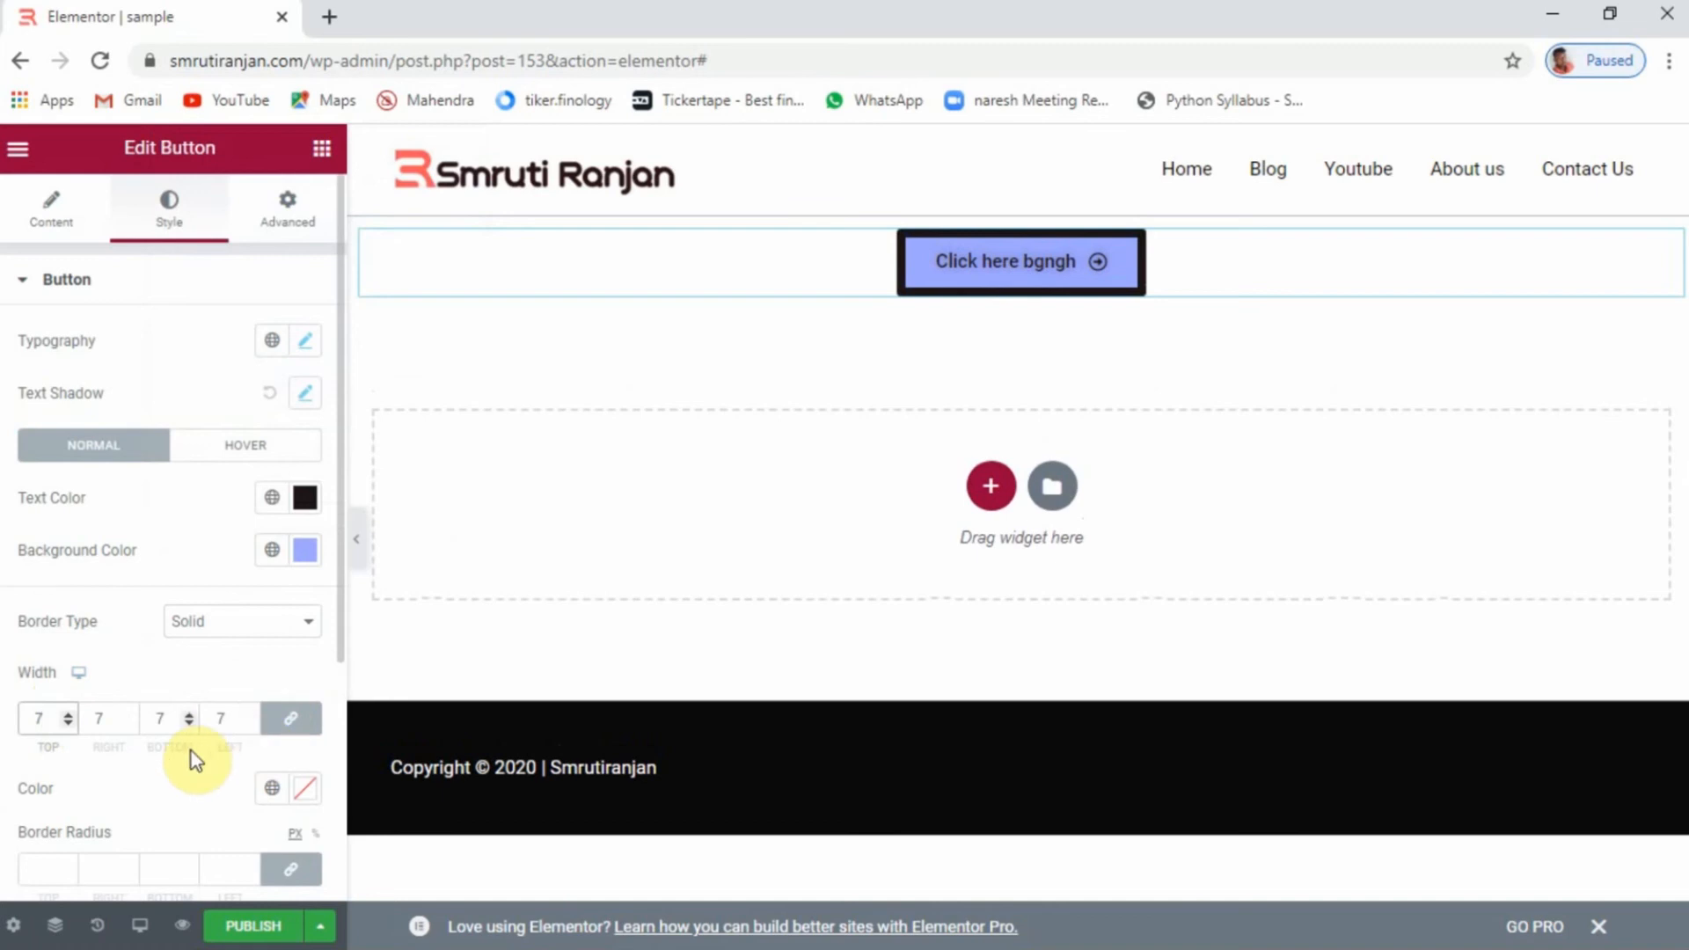
Color the button's border dark teal #2E7161 and set the border radius to 11 on all corners
scroll(166, 663, down, 2)
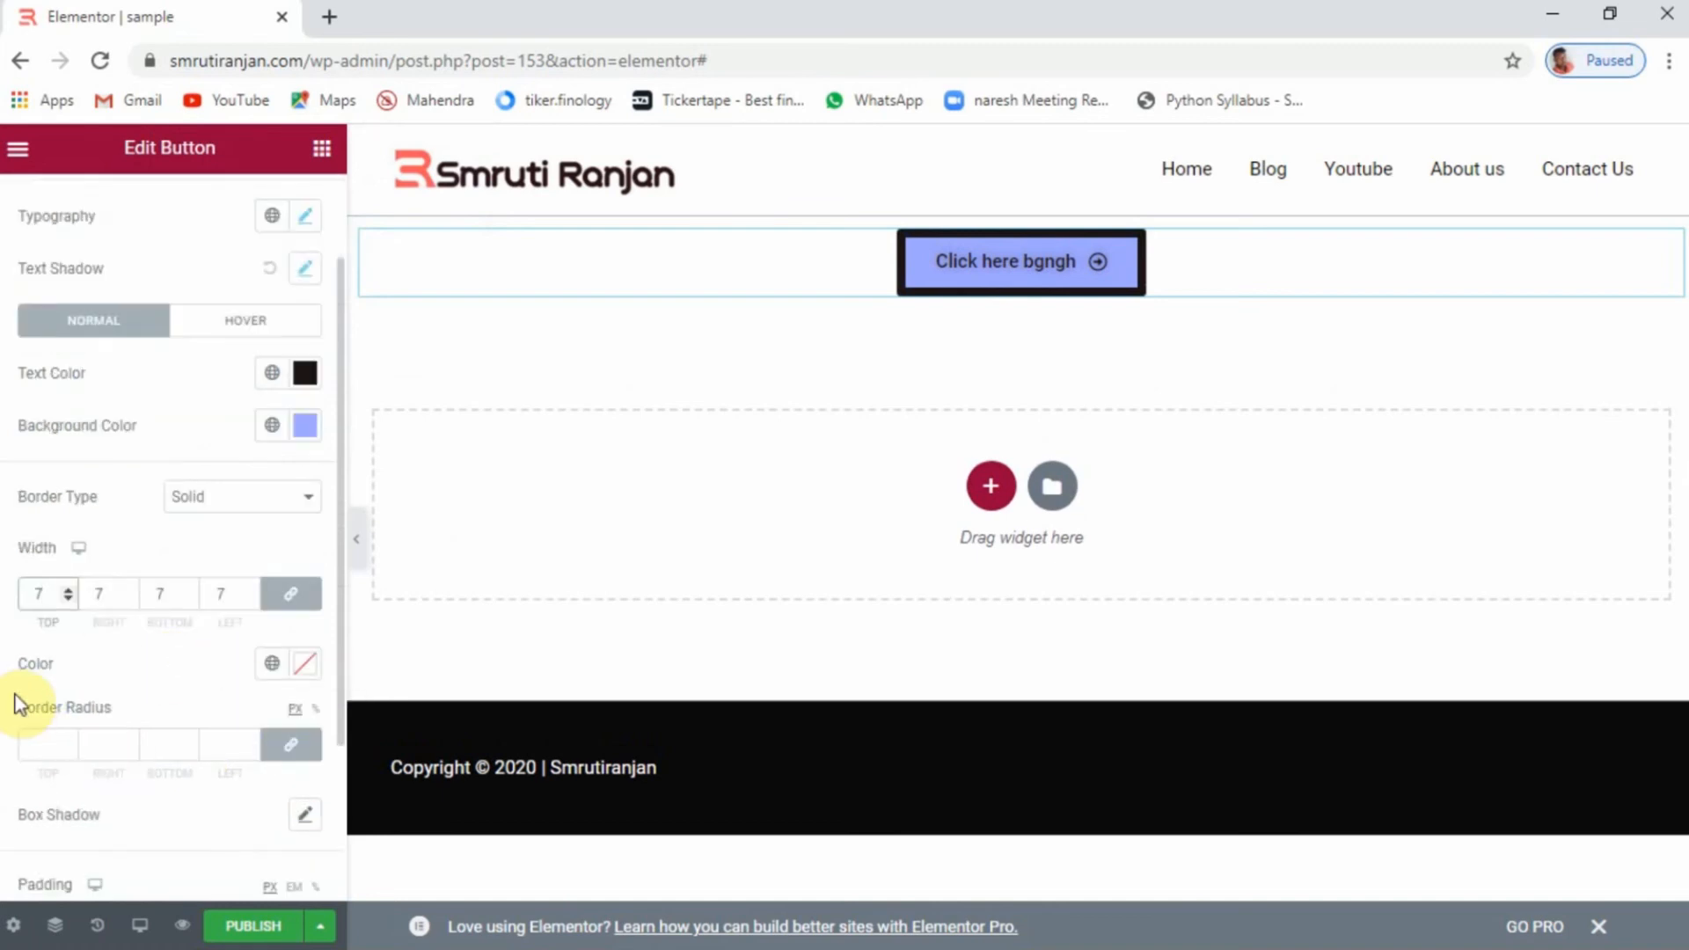
click(303, 673)
mouse_move(380, 500)
mouse_down()
mouse_move(378, 388)
mouse_move(253, 317)
mouse_move(308, 358)
mouse_move(344, 429)
mouse_up()
click(306, 540)
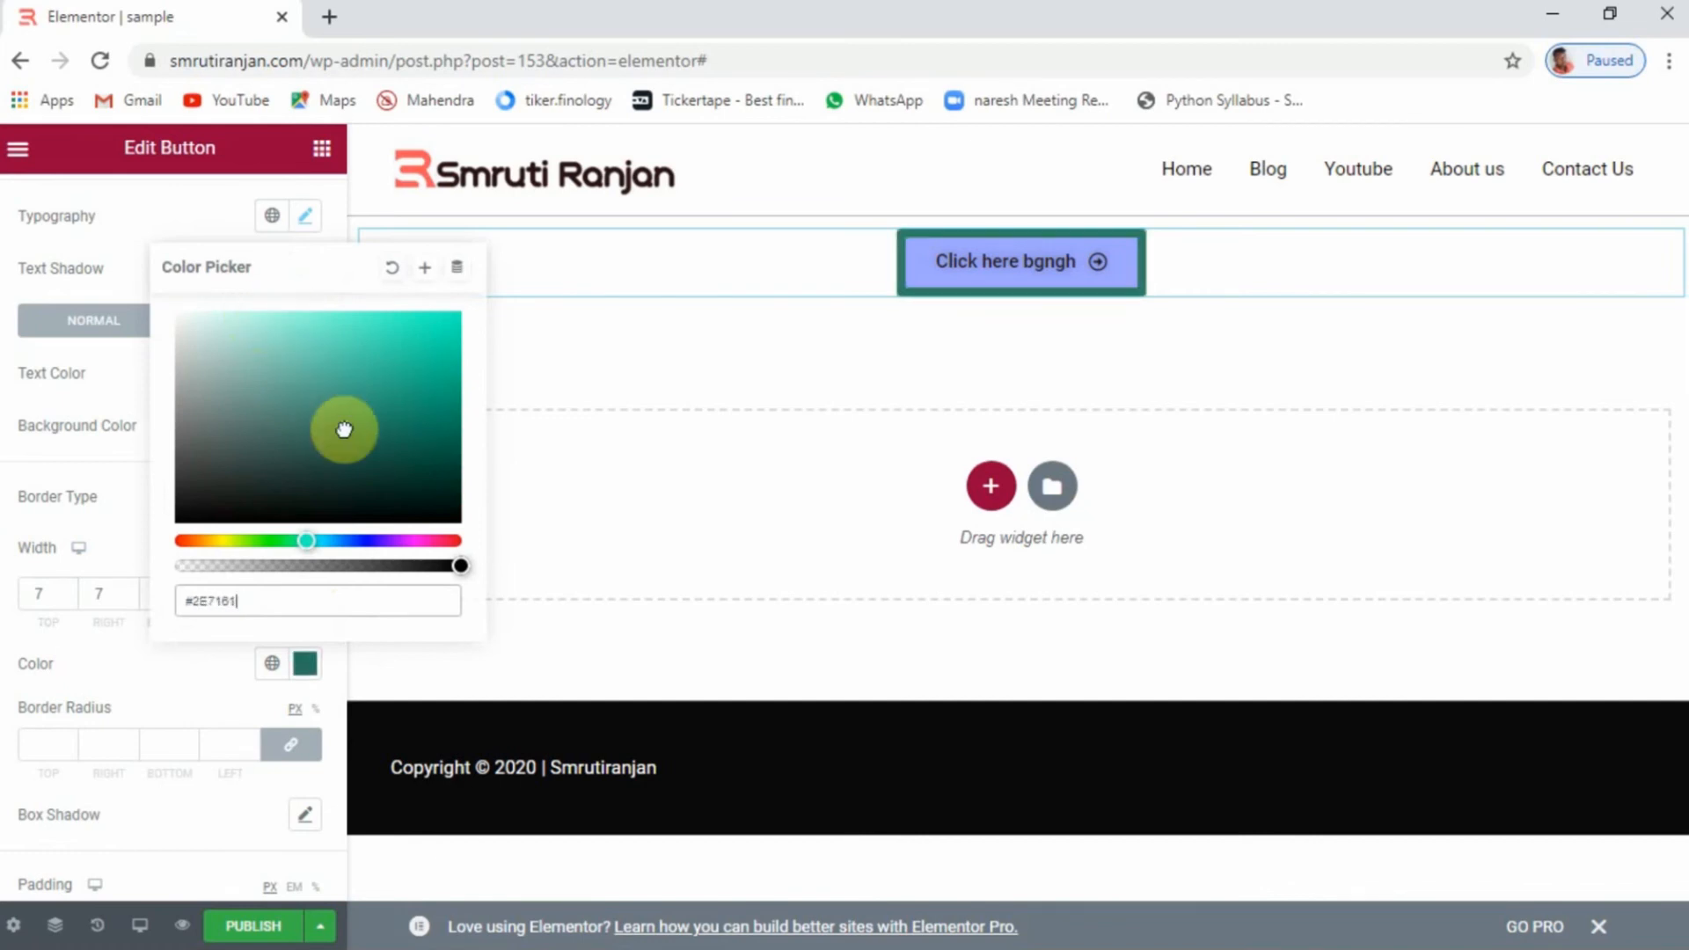
click(106, 682)
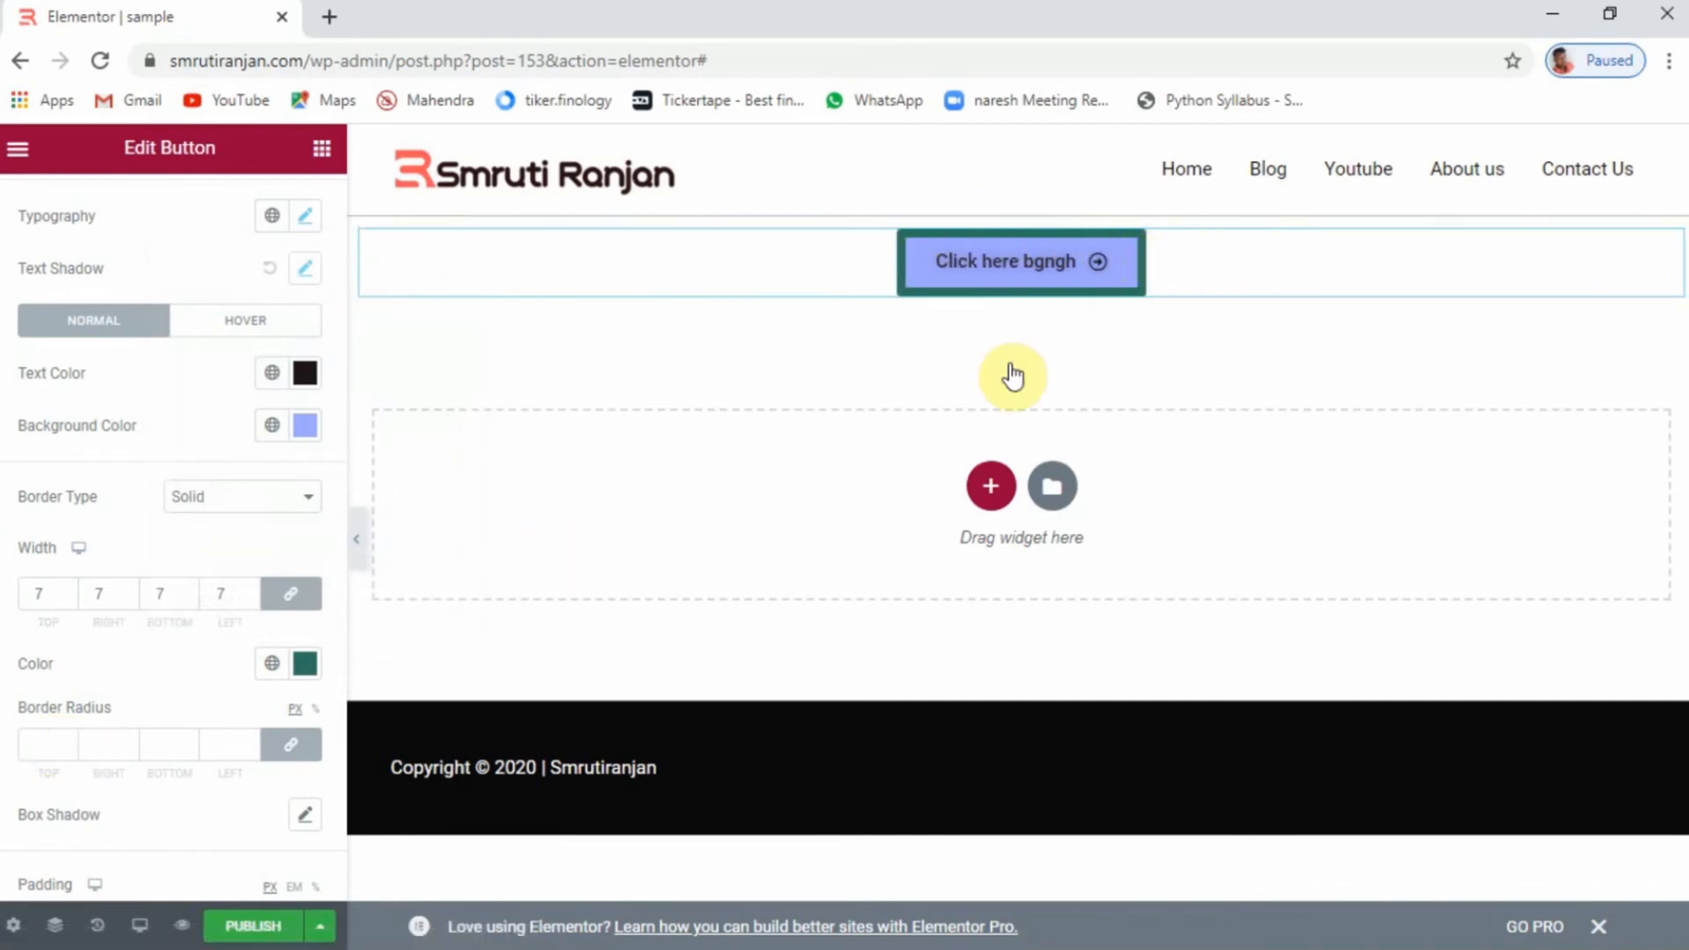
click(67, 742)
click(68, 742)
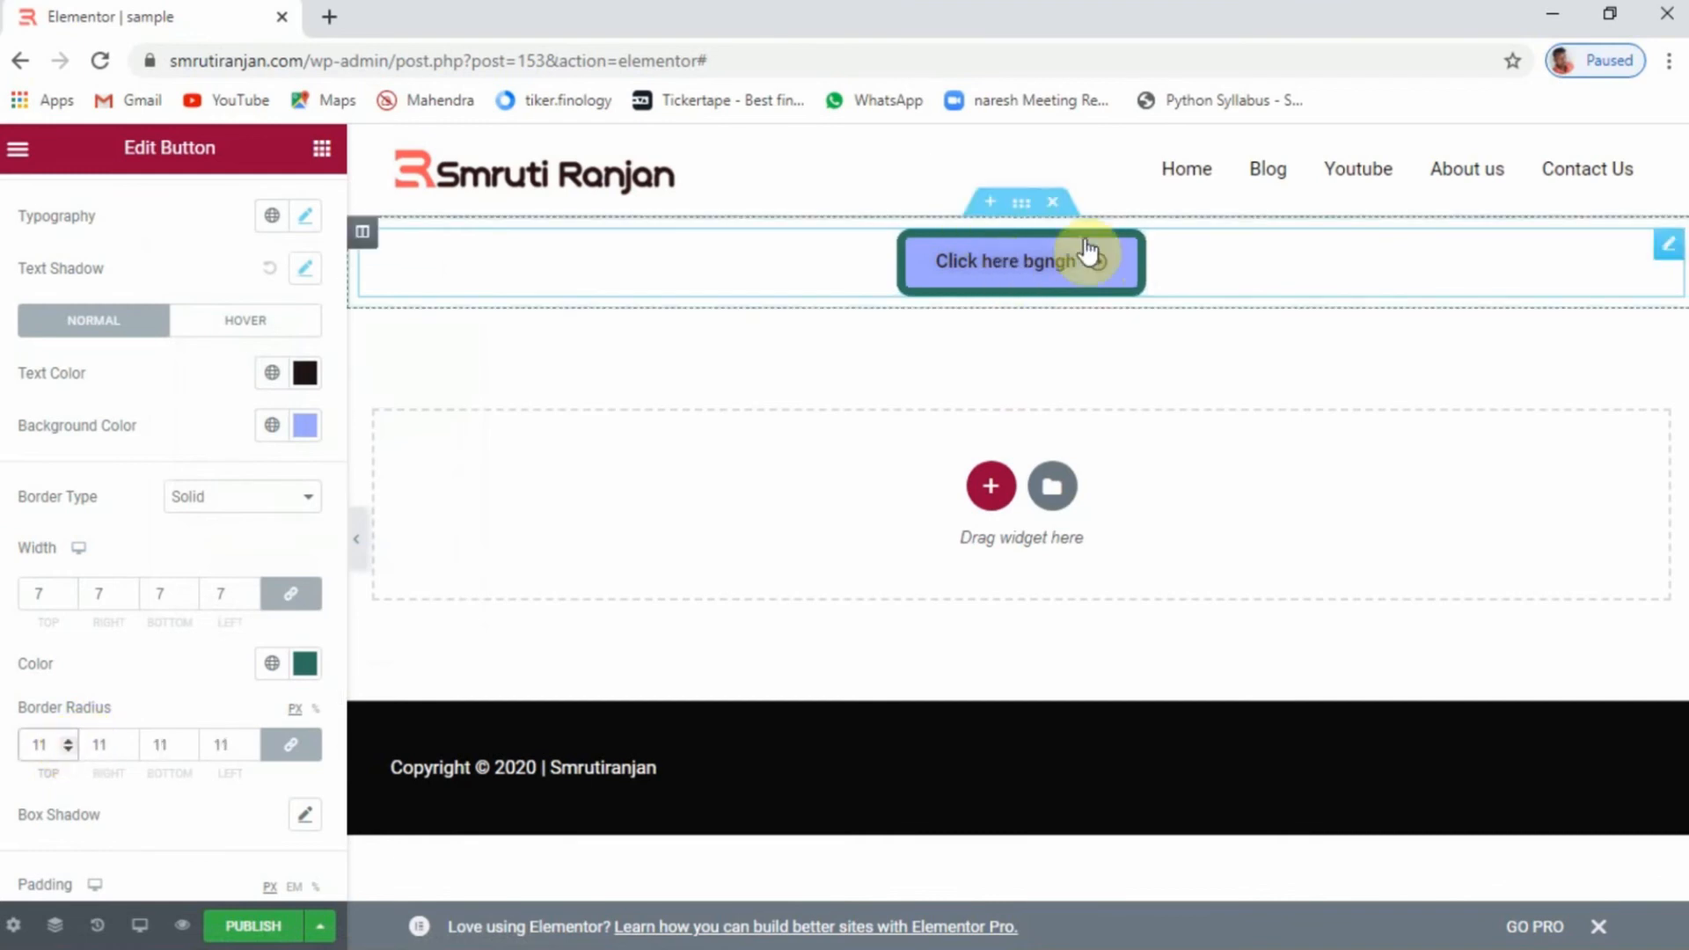
Add a box shadow to the button with a horizontal offset of -13 and a vertical offset of 8
scroll(137, 714, down, 3)
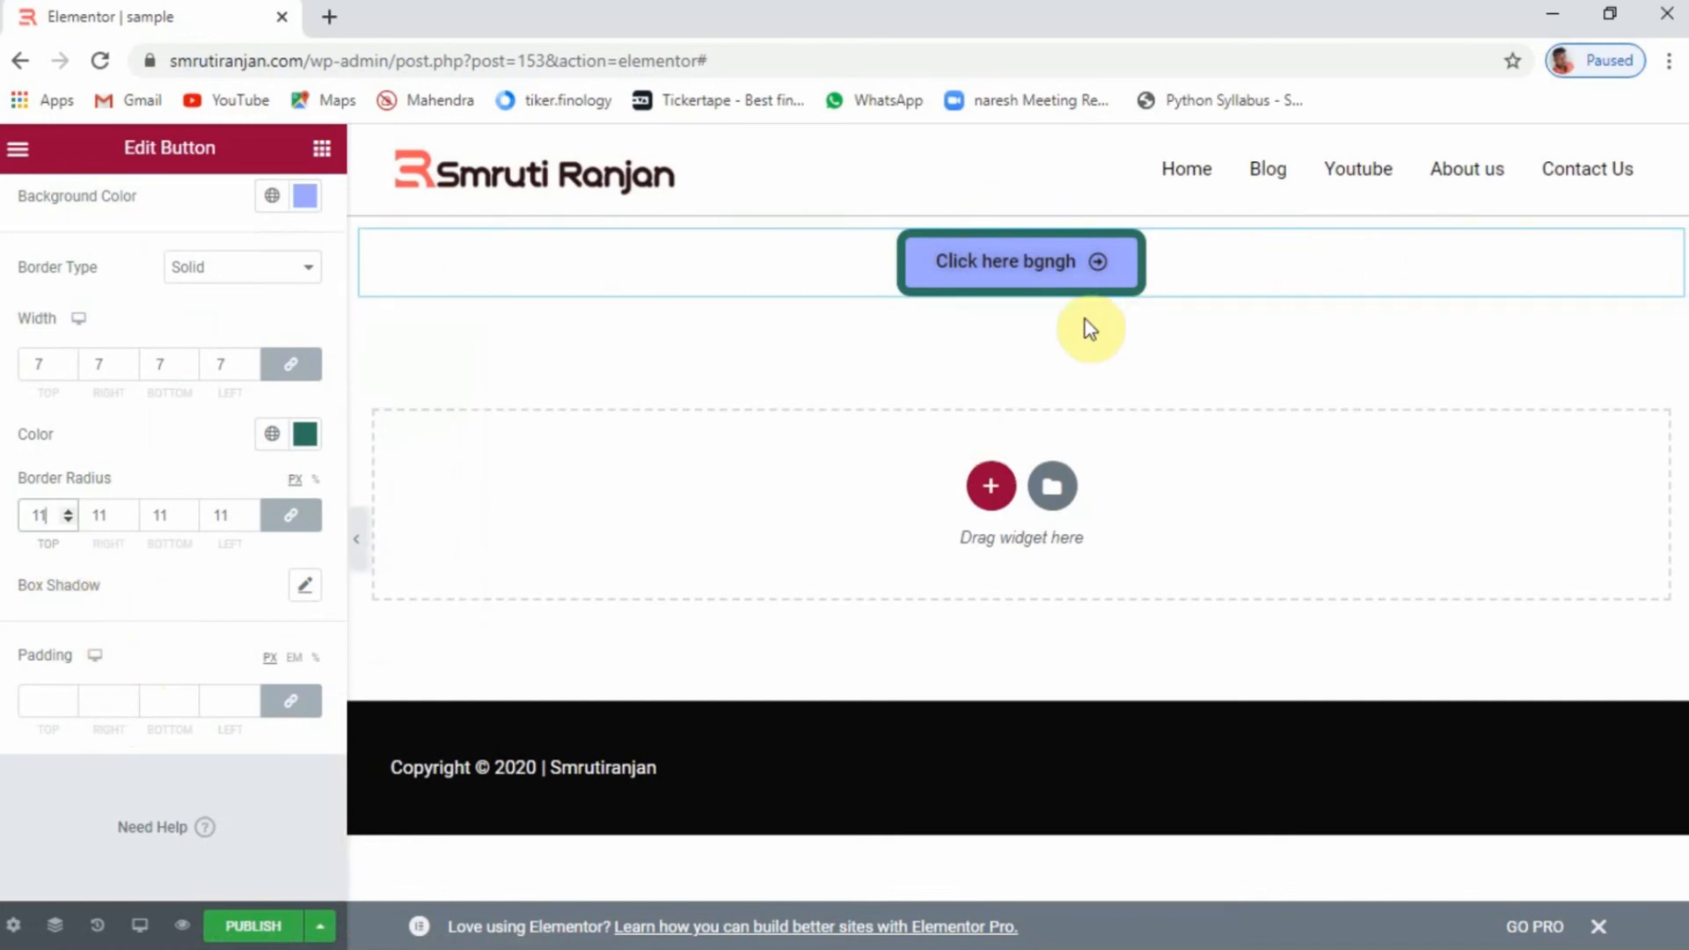
click(300, 588)
click(117, 712)
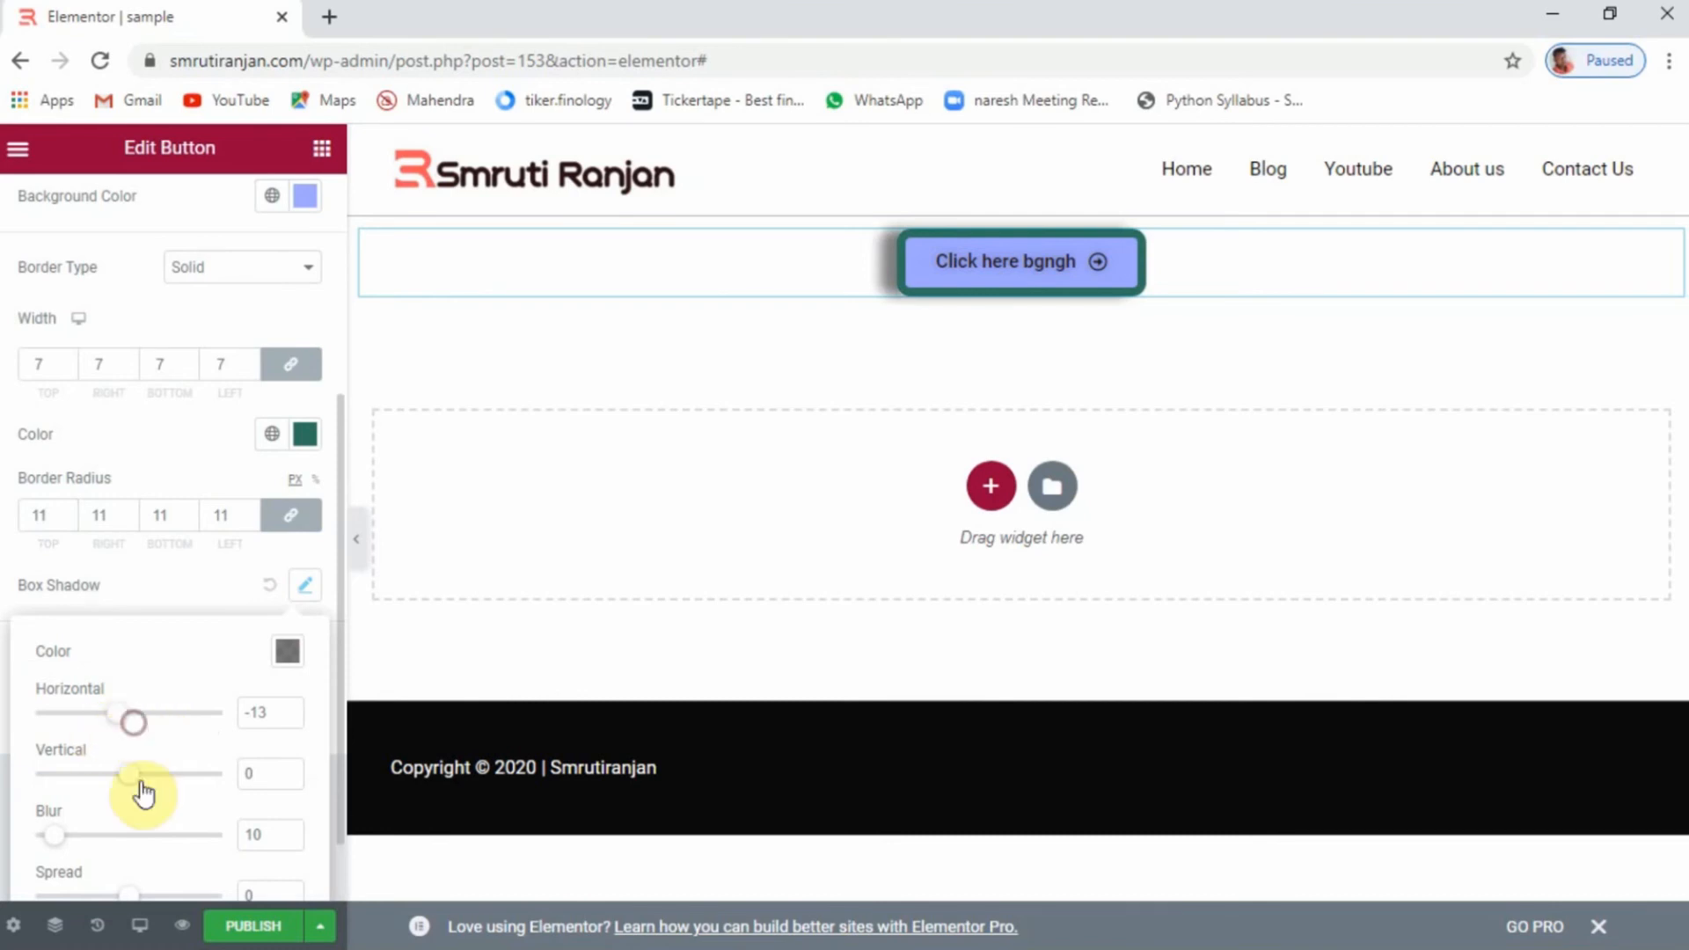
mouse_move(135, 776)
mouse_down()
mouse_move(180, 789)
mouse_move(144, 783)
mouse_up()
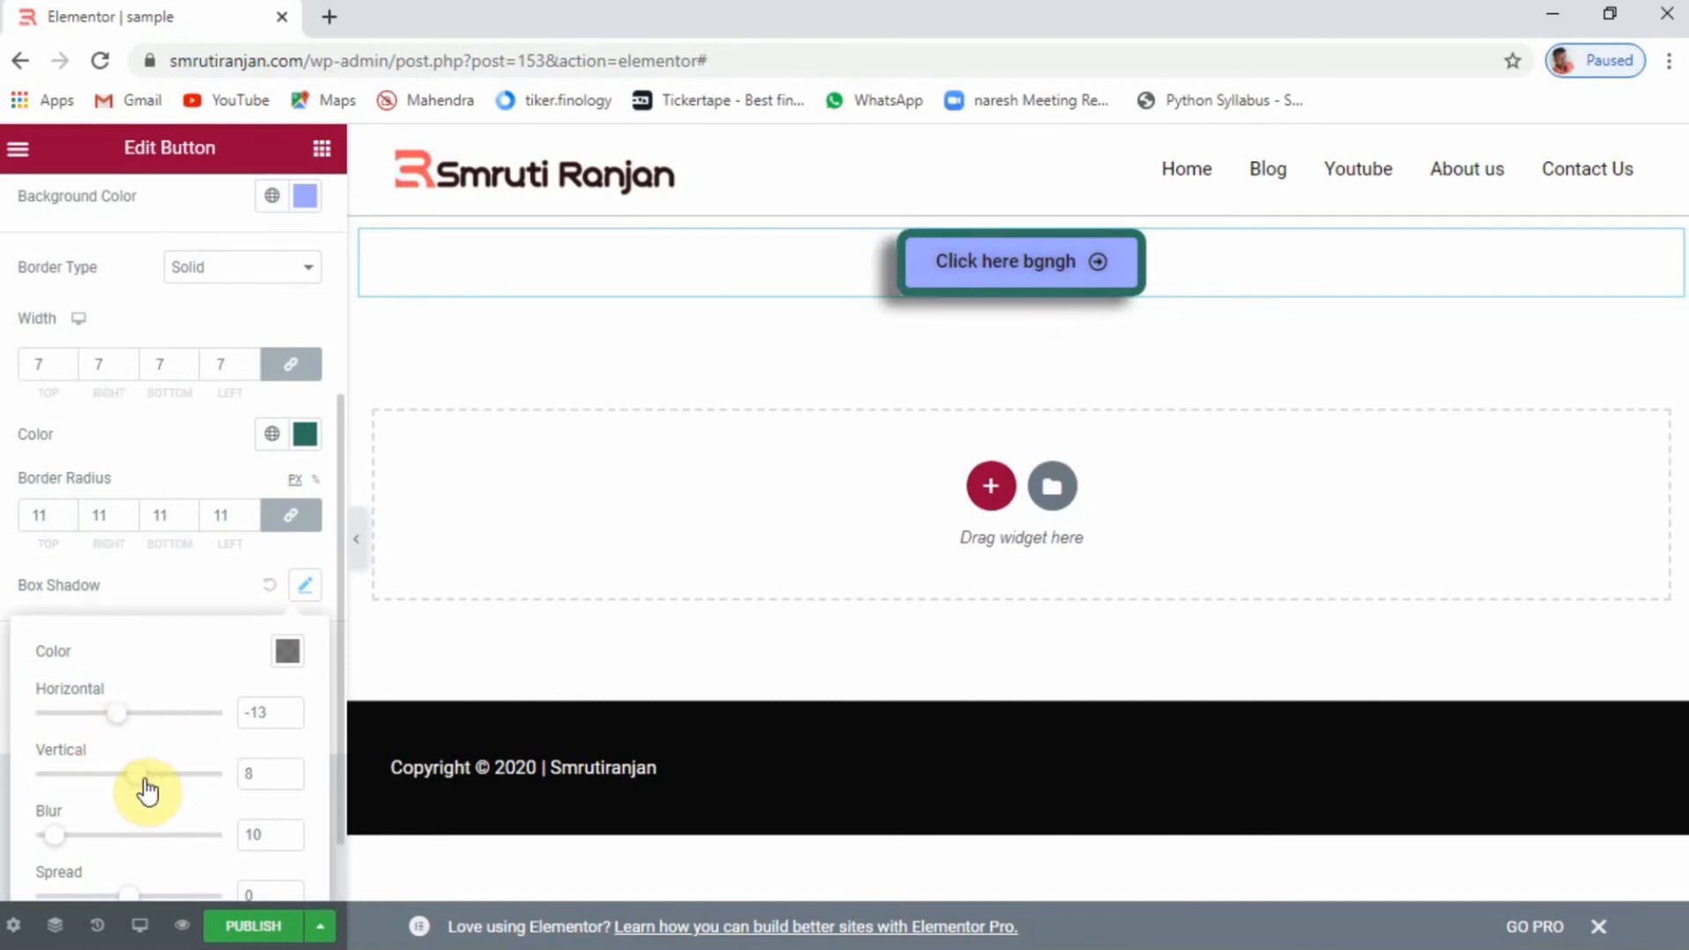
Set the box shadow's color to semi-transparent teal rgba(43, 127, 136, 0.5) and its blur to 30
click(291, 655)
click(325, 478)
click(303, 527)
drag(324, 475, 352, 398)
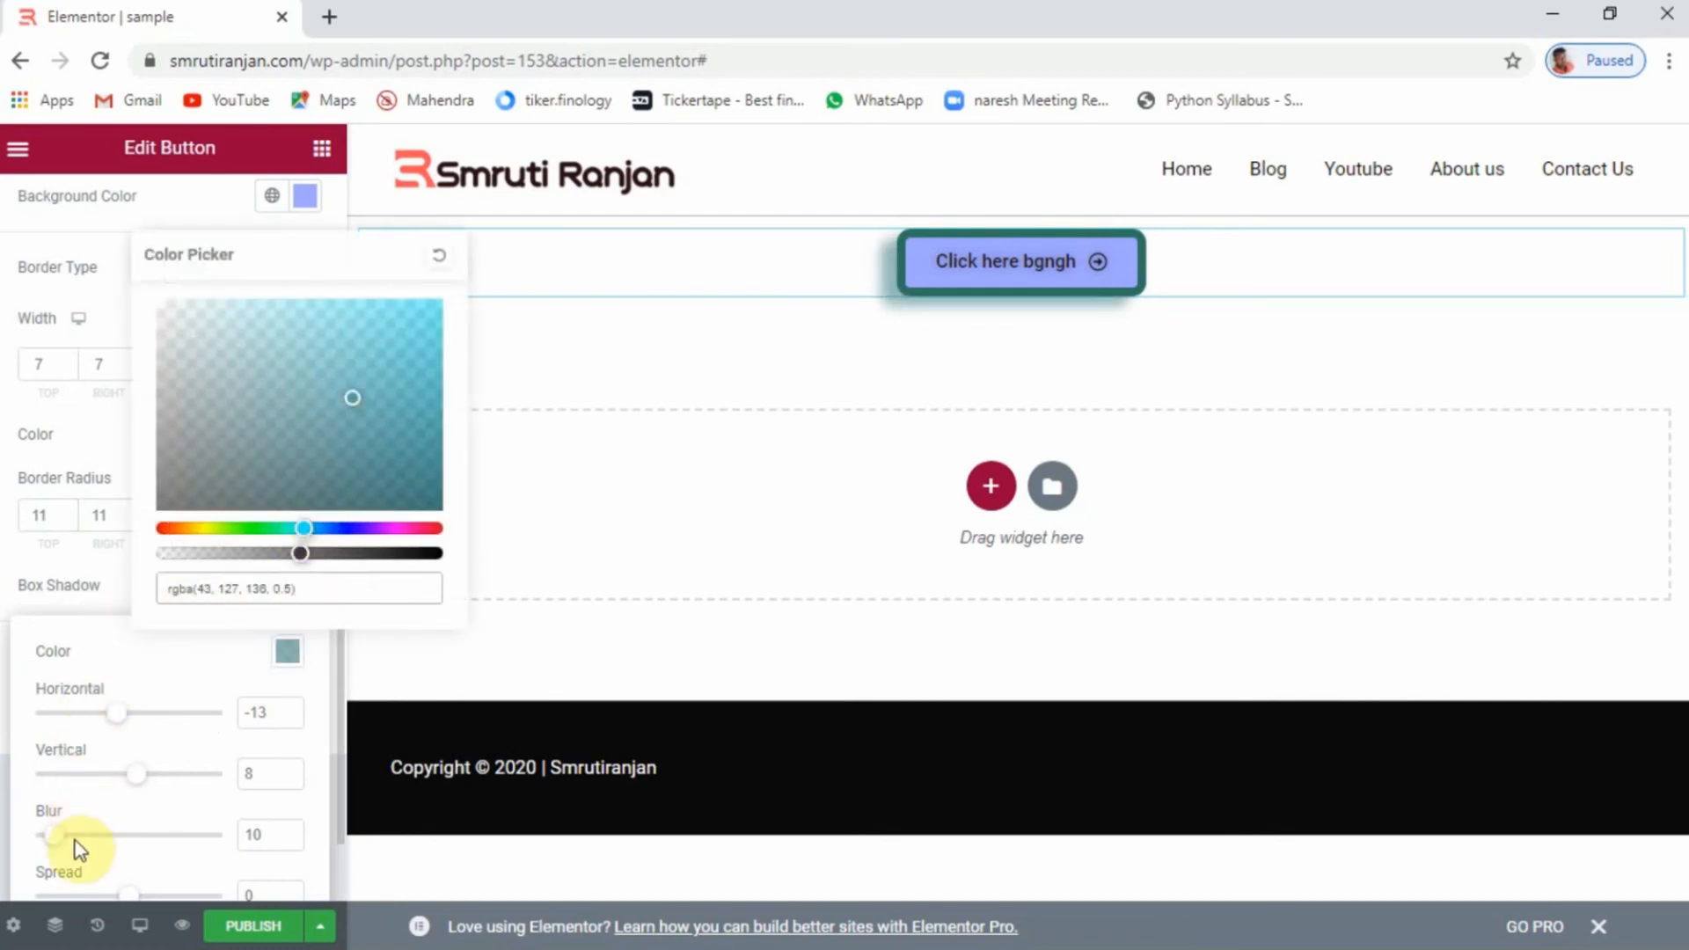
drag(53, 834, 95, 838)
scroll(92, 826, down, 1)
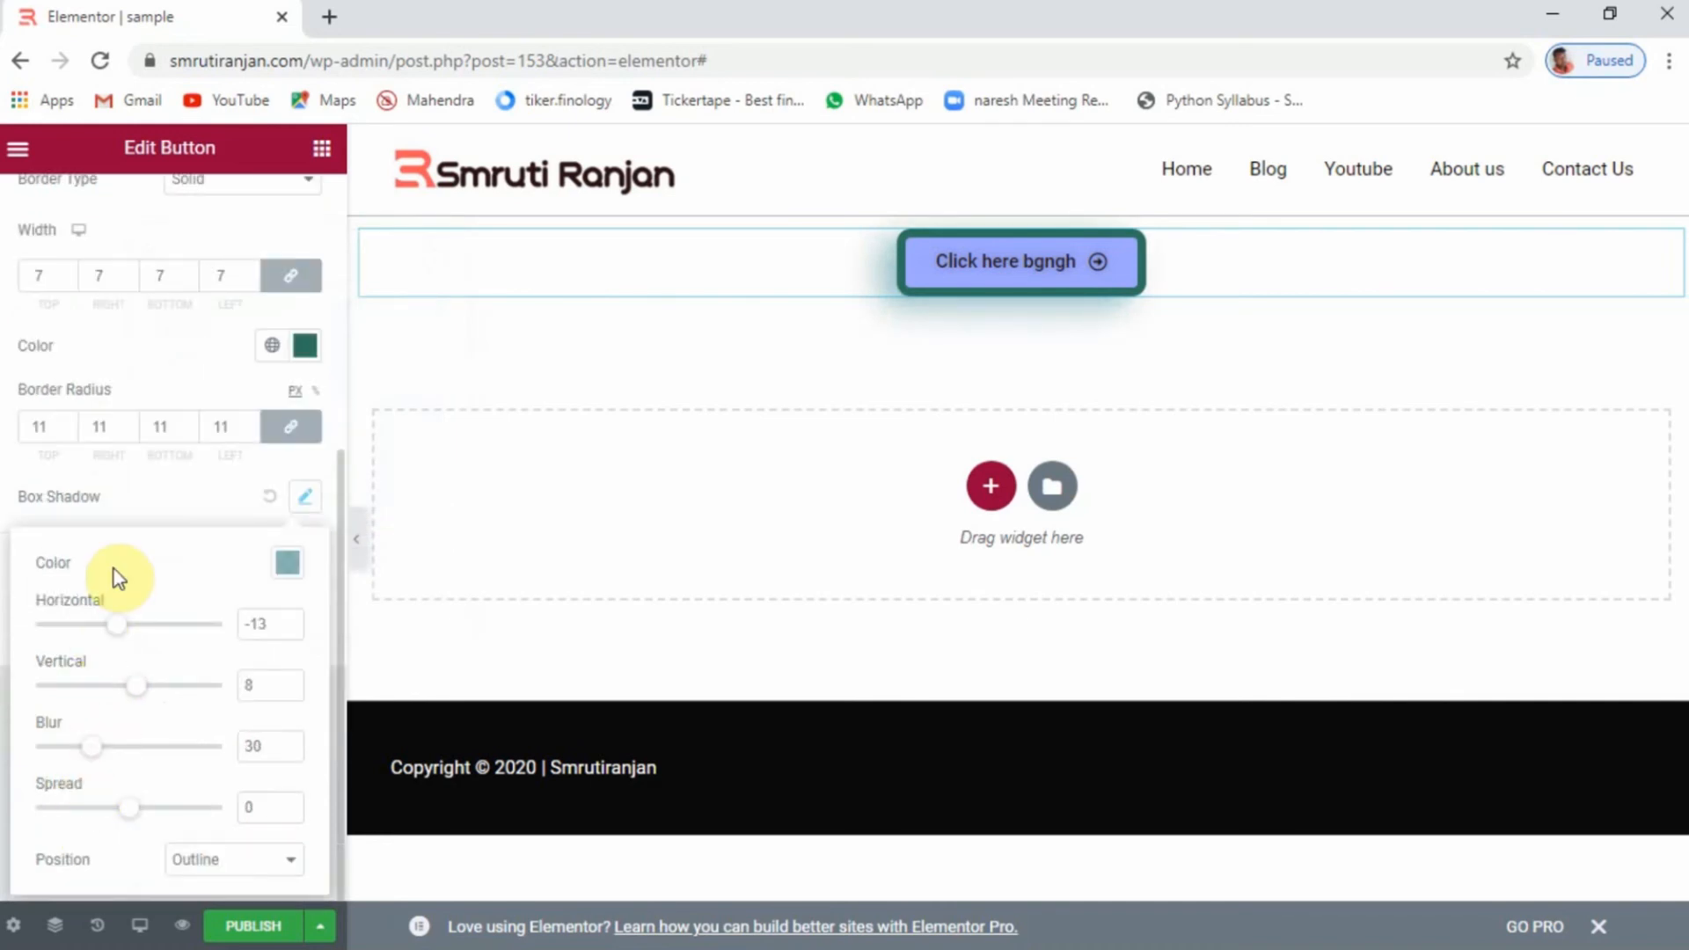
Set the button's padding to 21 px on all four sides
click(139, 468)
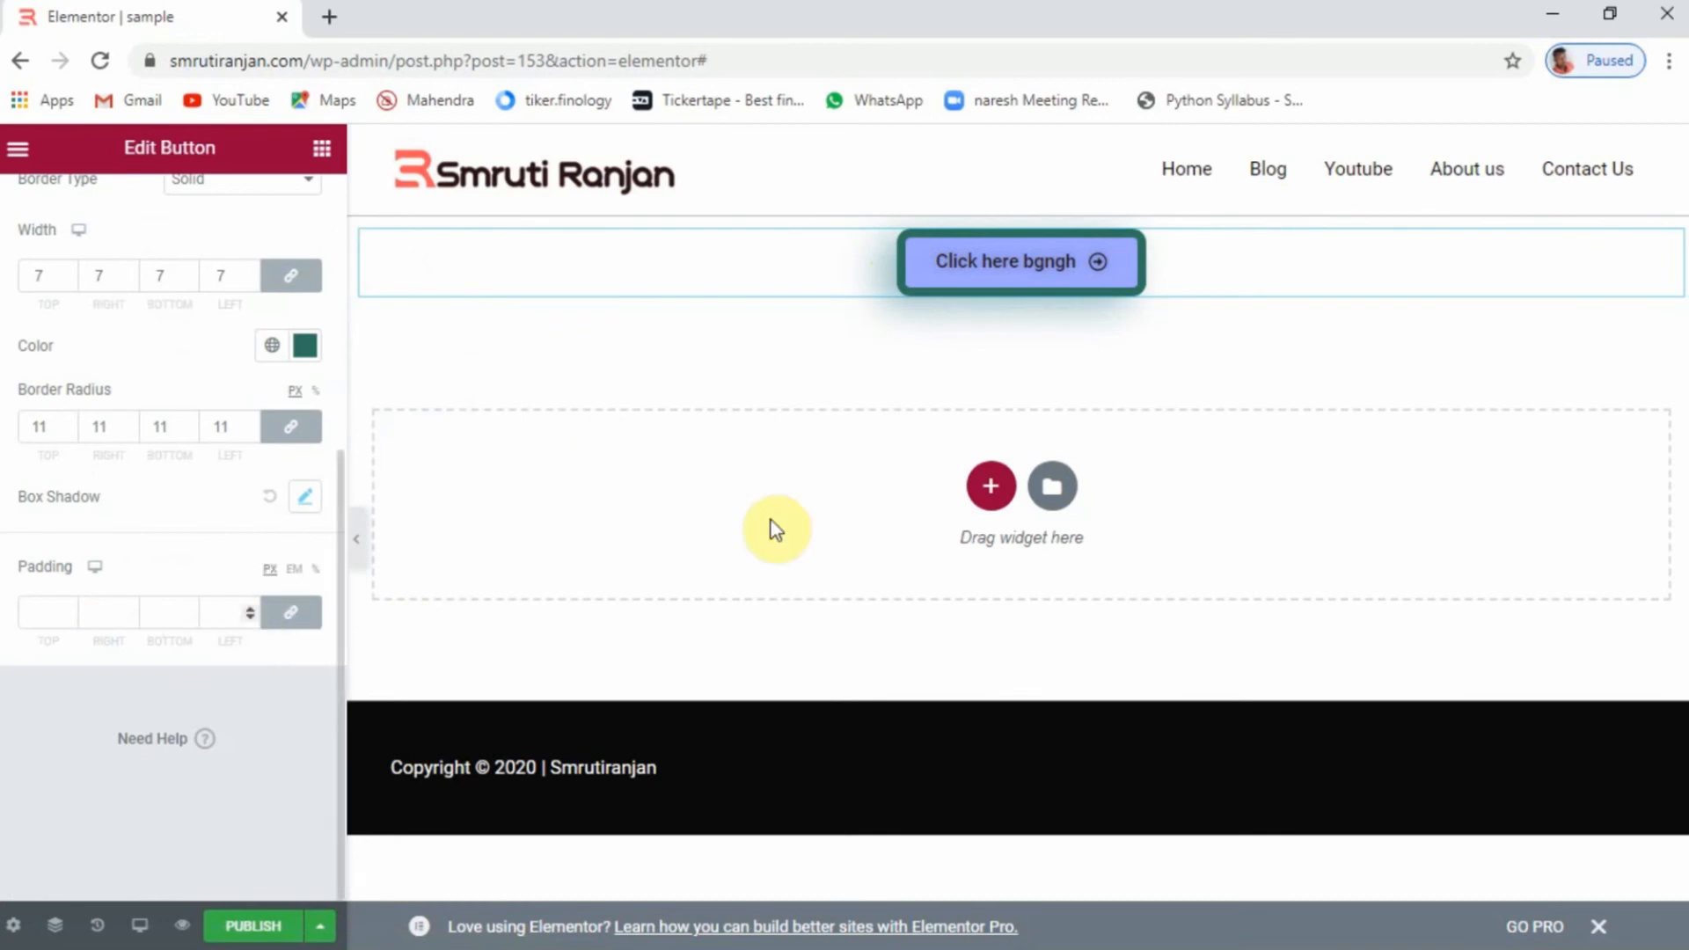
click(68, 611)
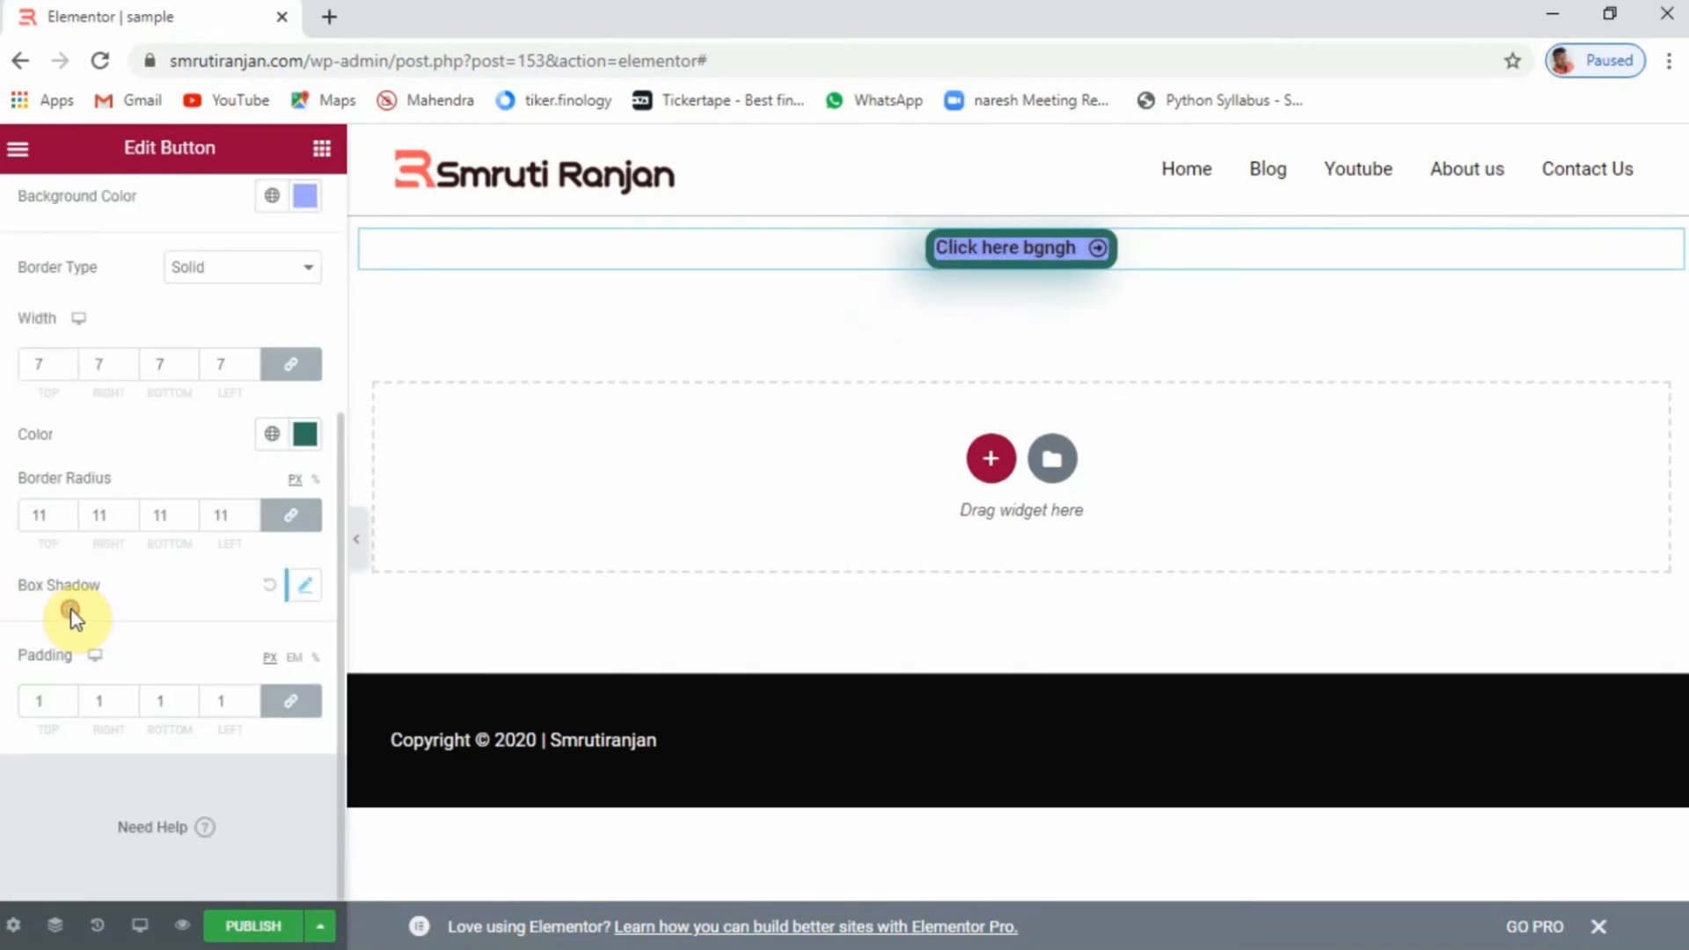
drag(73, 695, 73, 695)
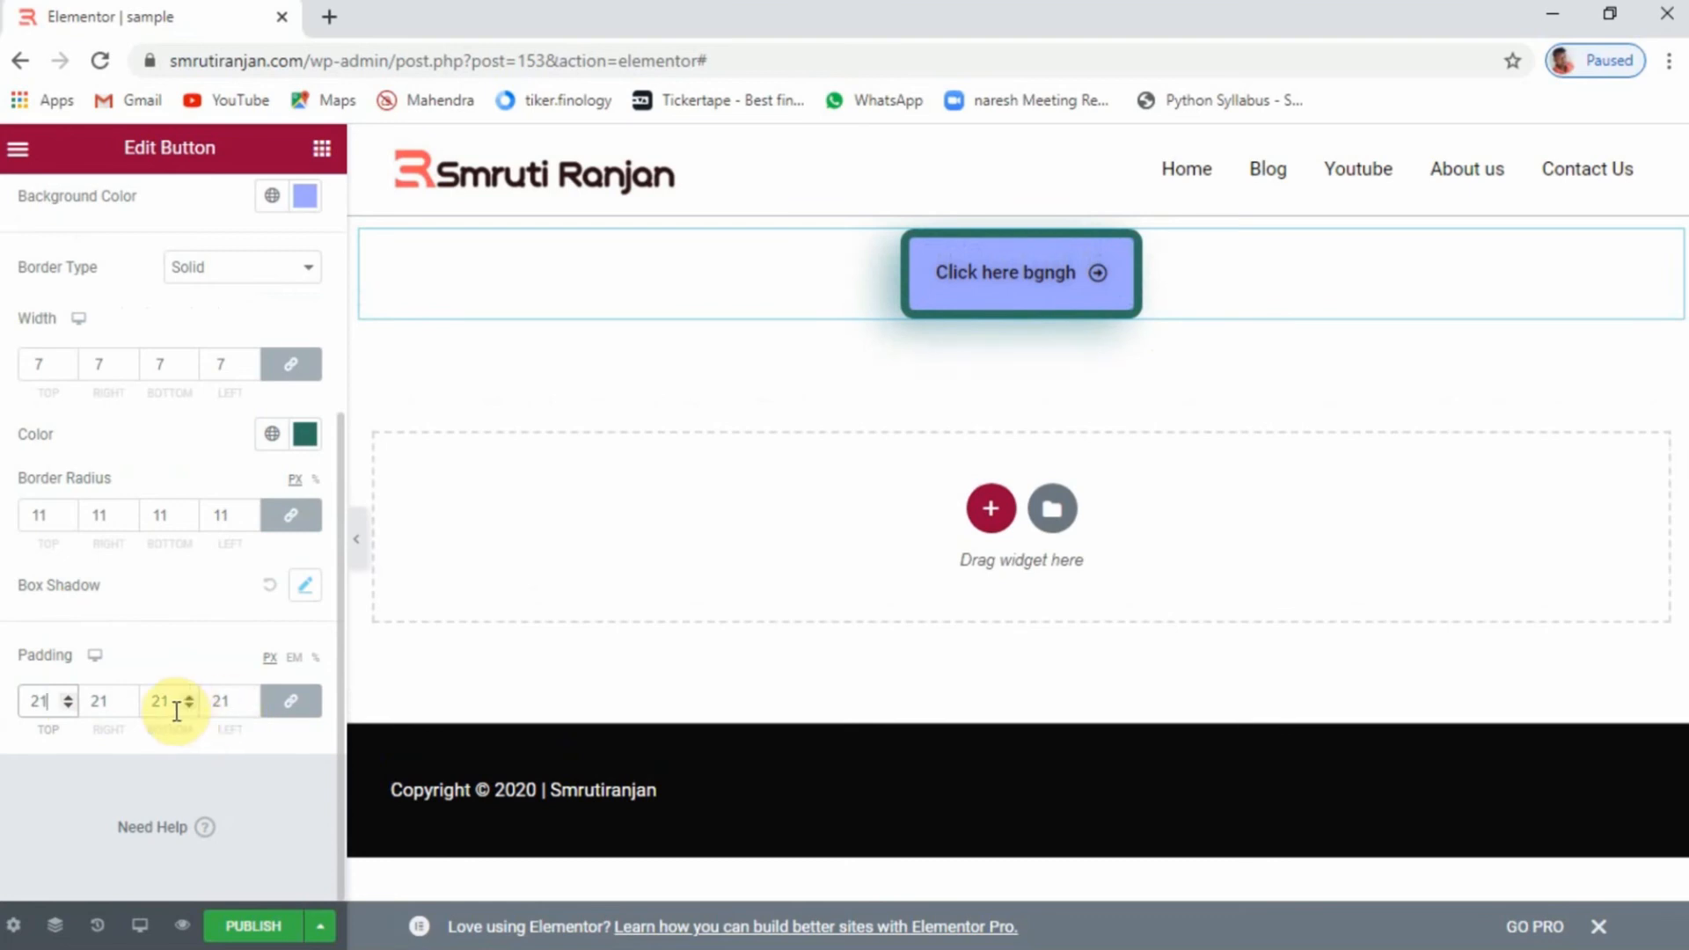
Unlink the button's padding values and set the right padding to 39 and the left padding to 33
click(293, 709)
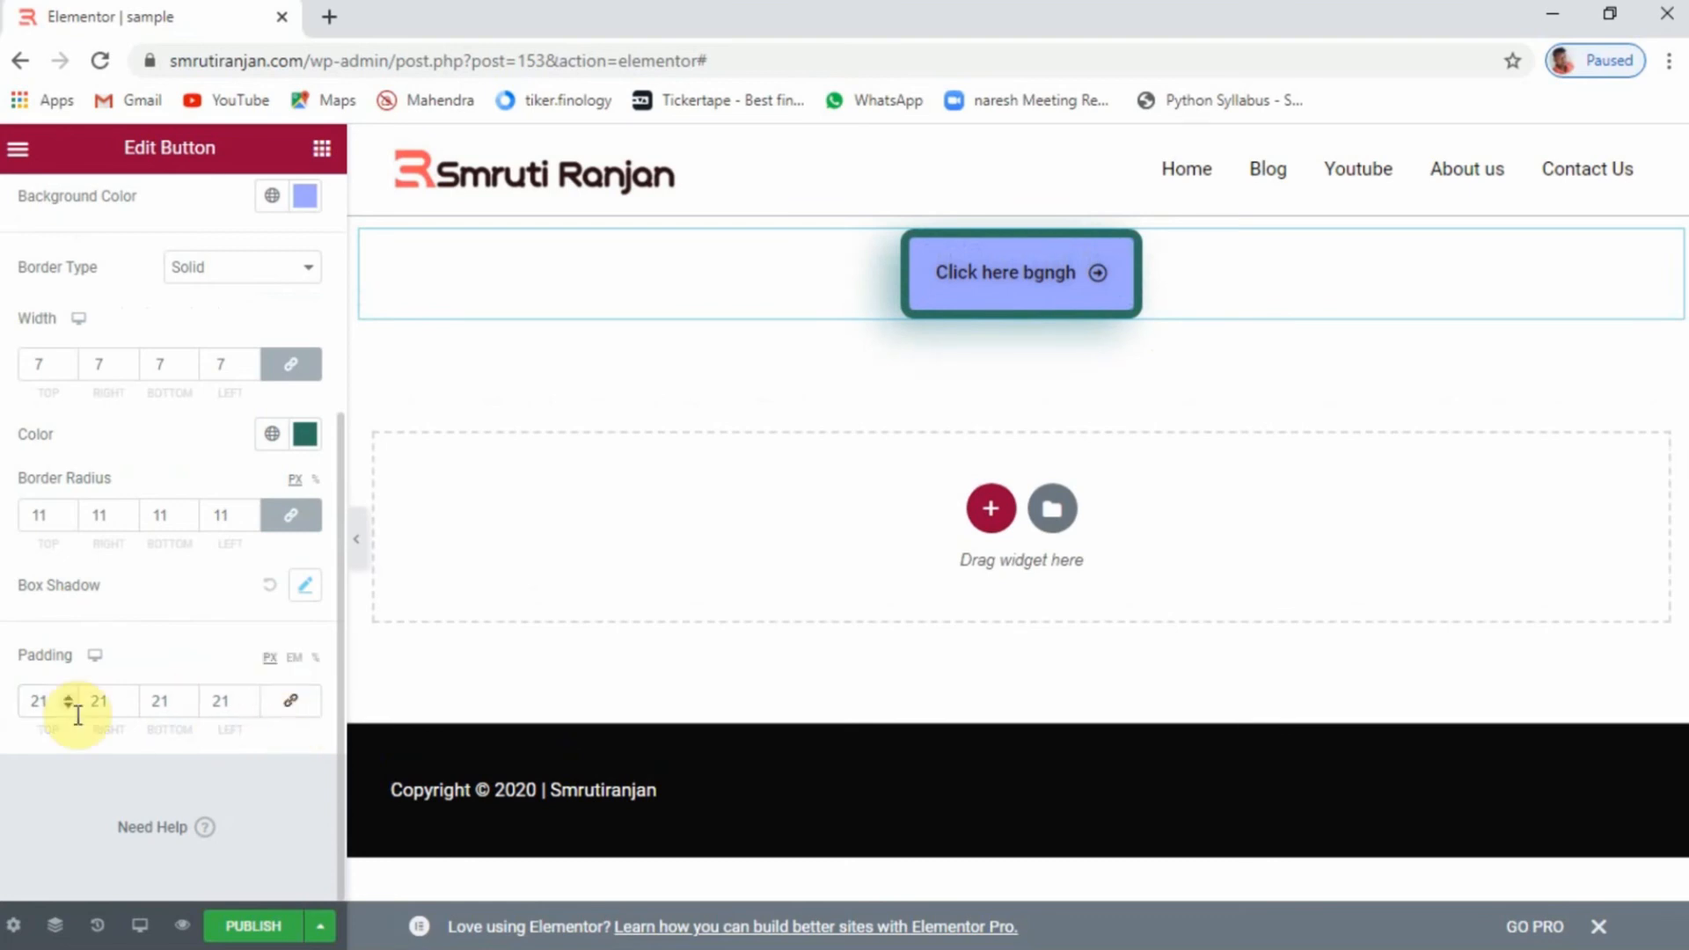
click(131, 697)
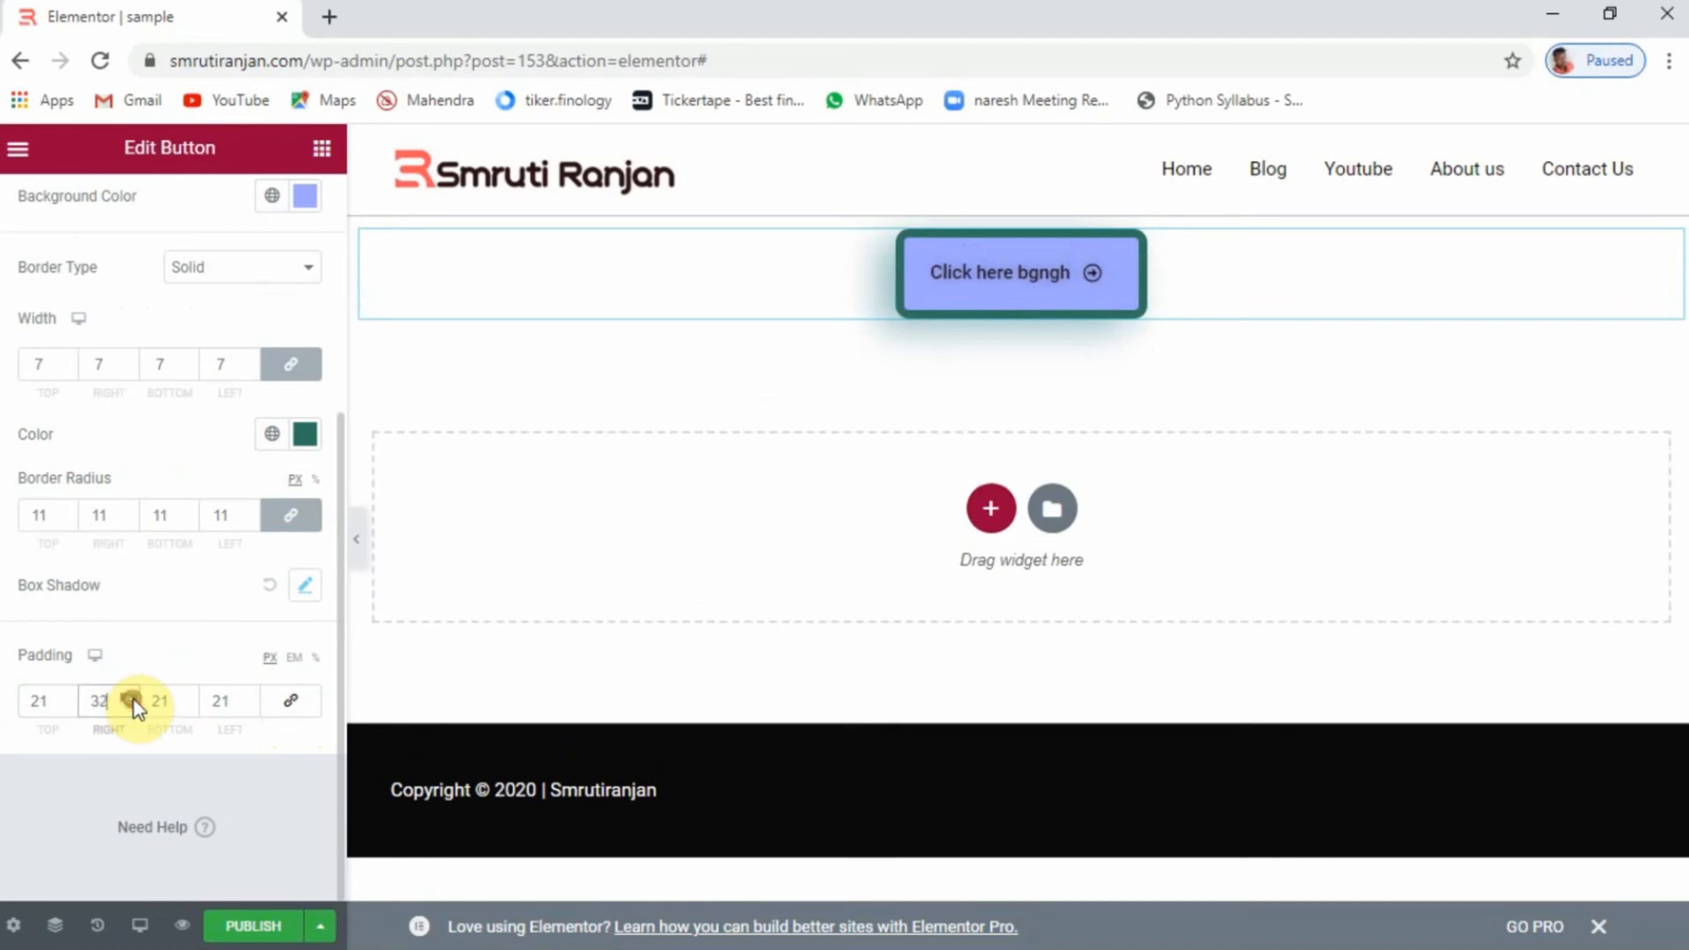
click(132, 696)
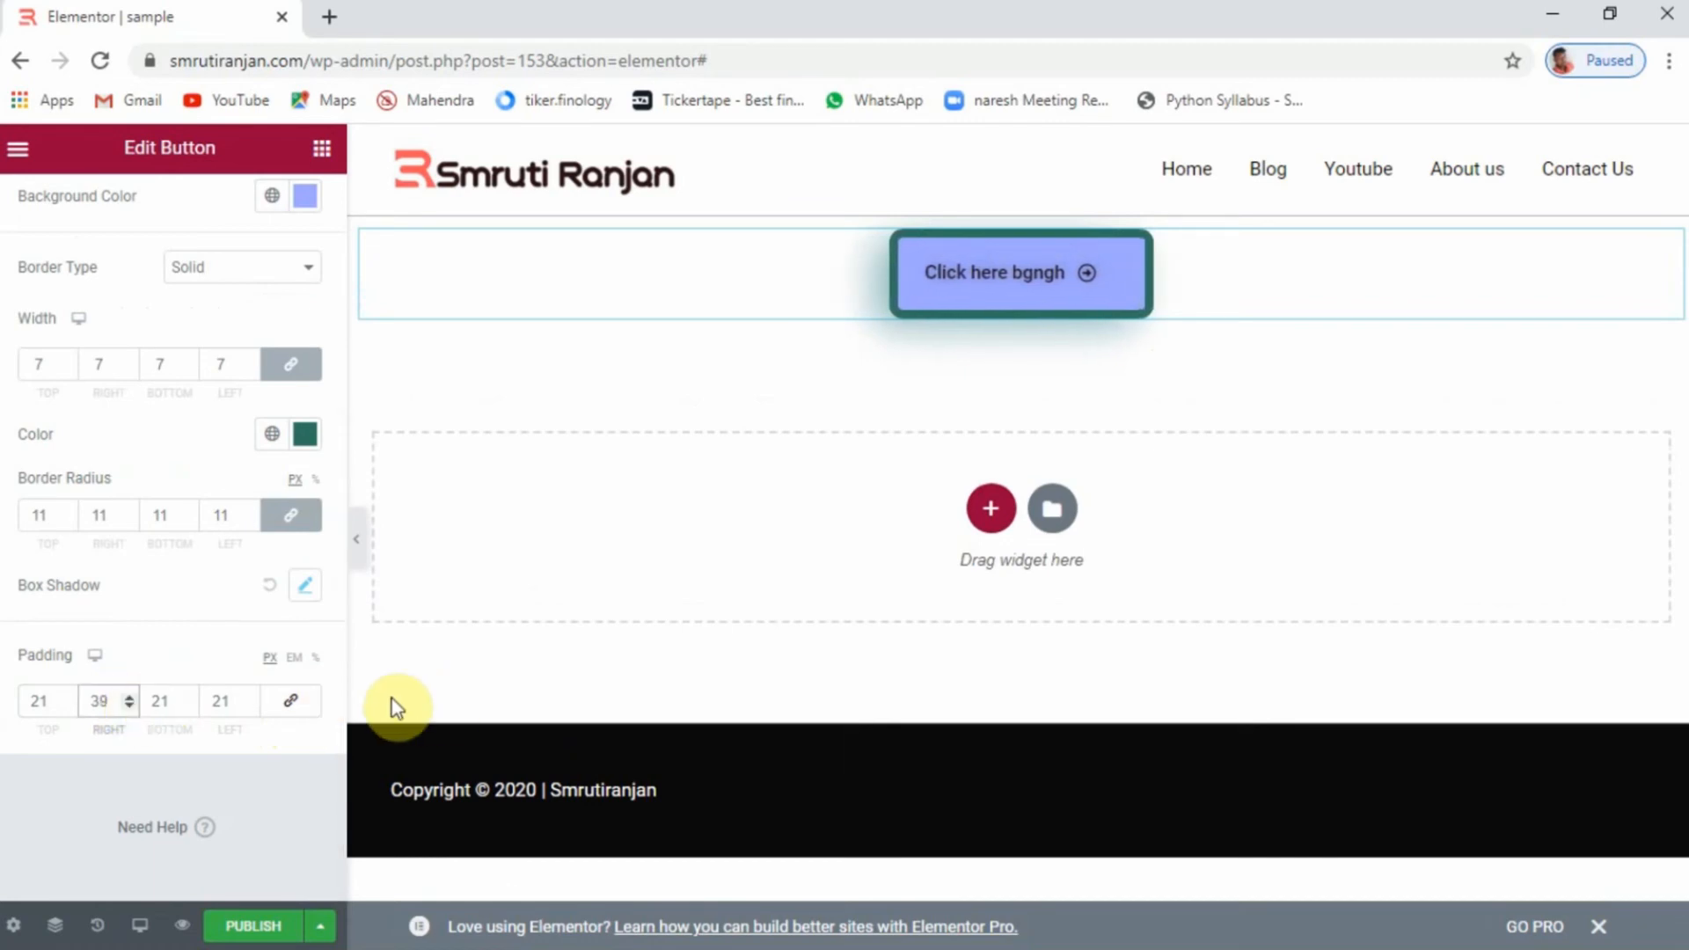
click(250, 697)
click(250, 696)
click(250, 697)
click(250, 696)
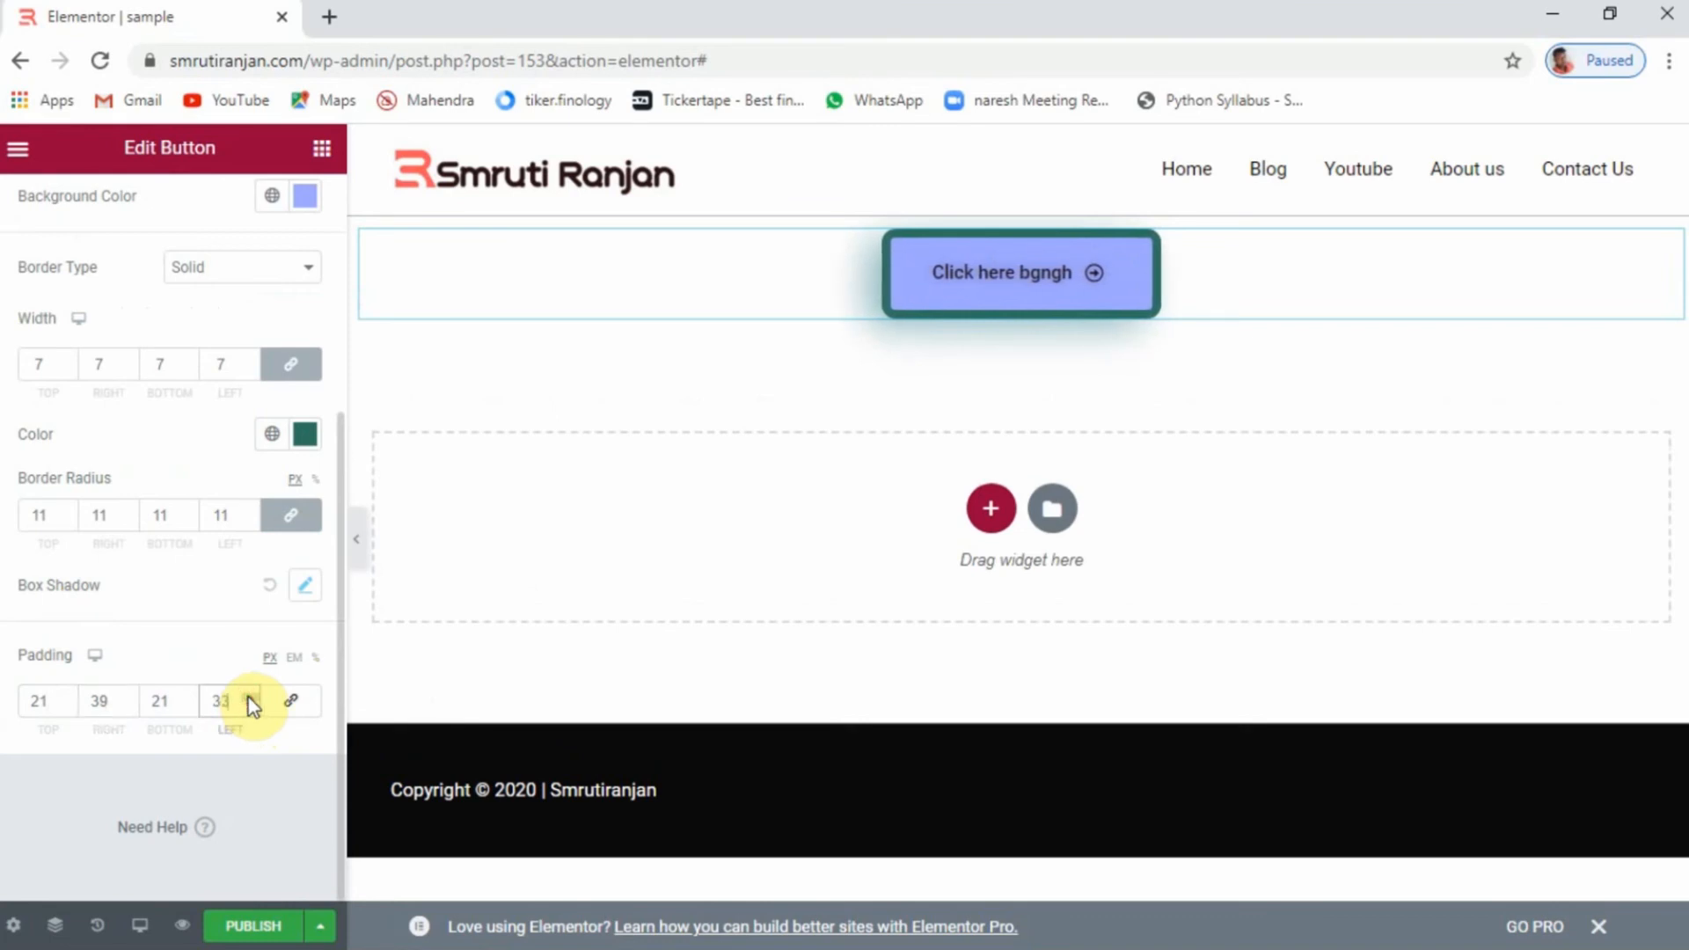
Review the button's Advanced settings, from margin and padding down to Custom CSS
scroll(204, 699, up, 4)
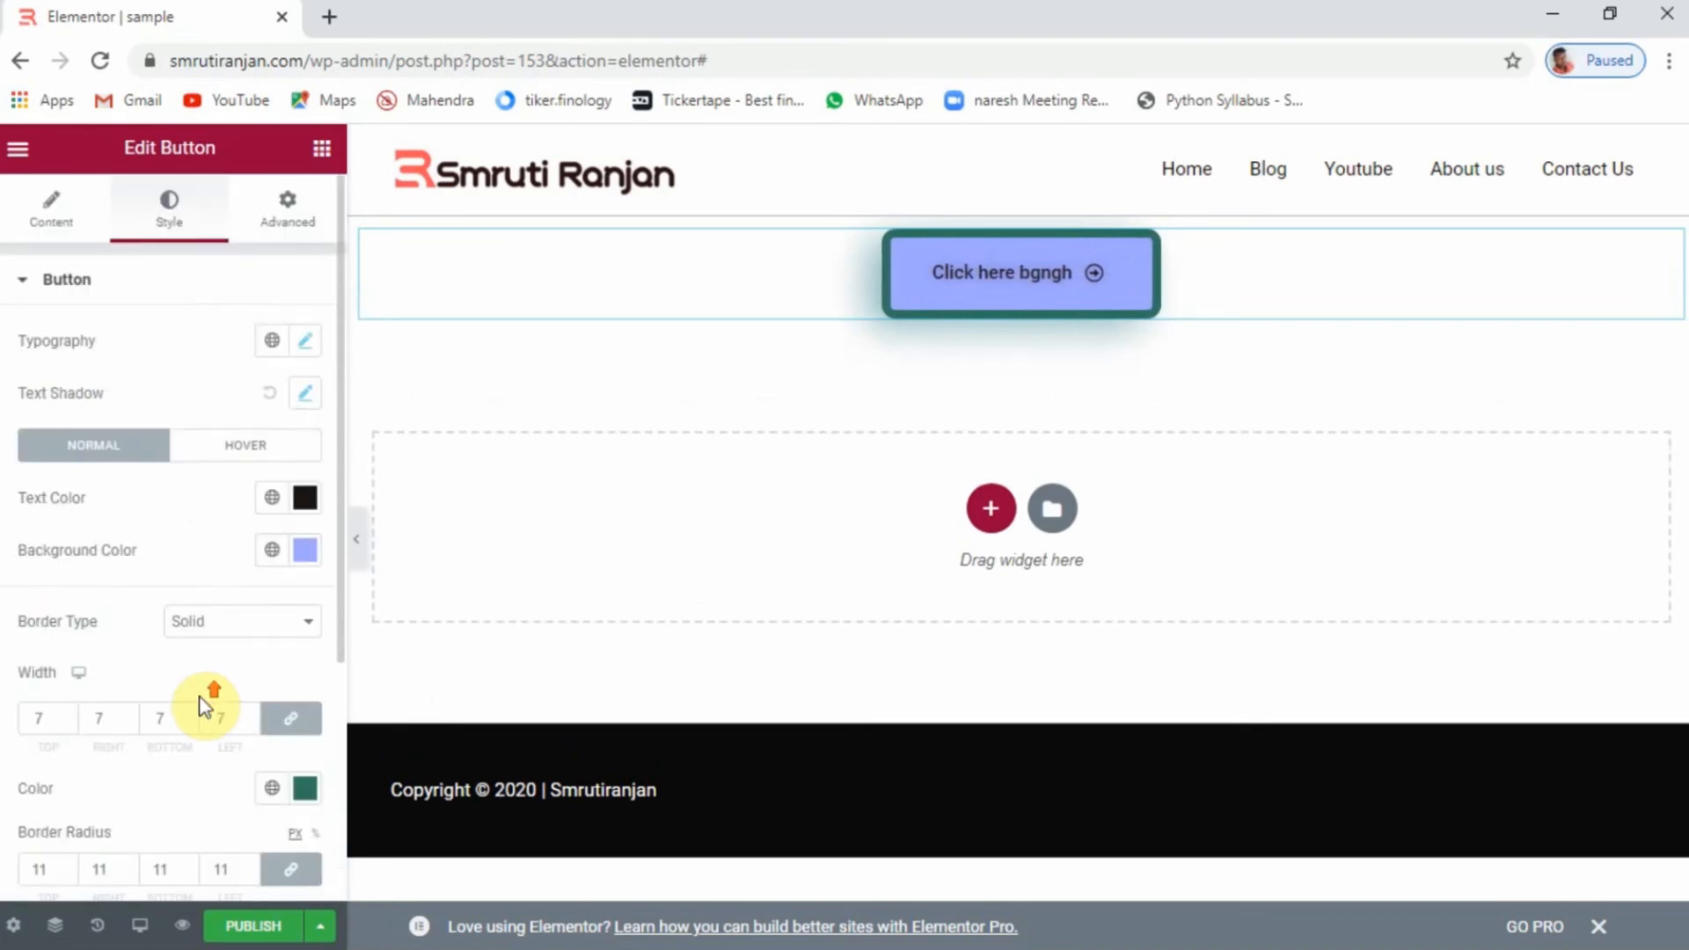
click(293, 220)
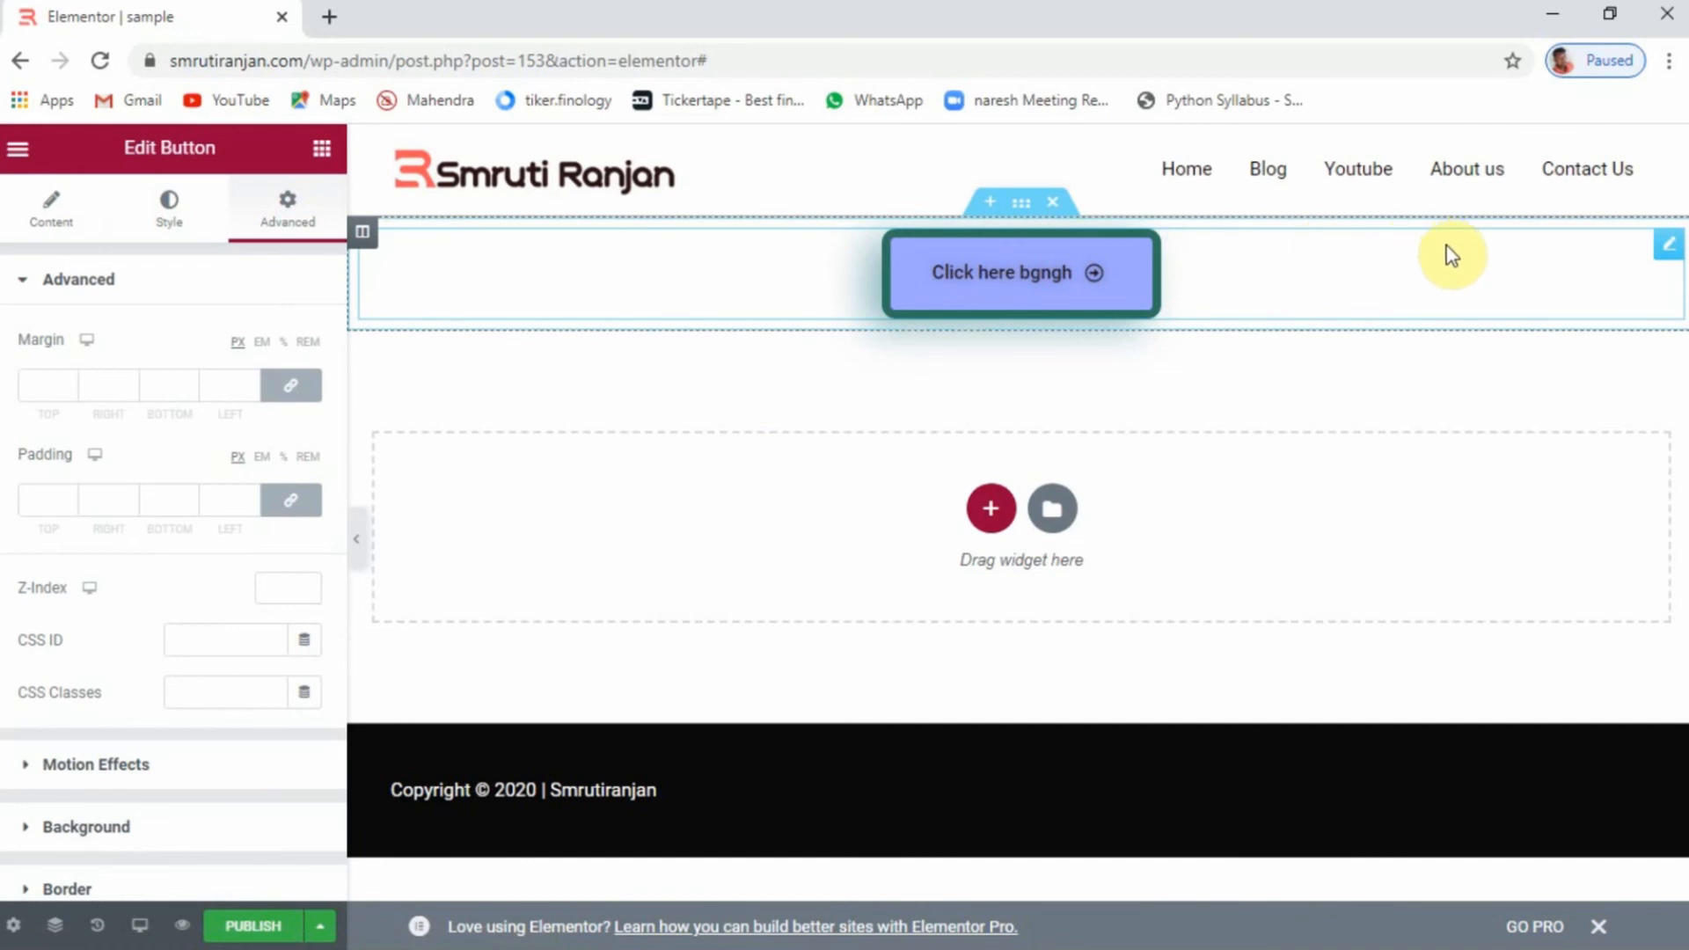
scroll(141, 709, down, 4)
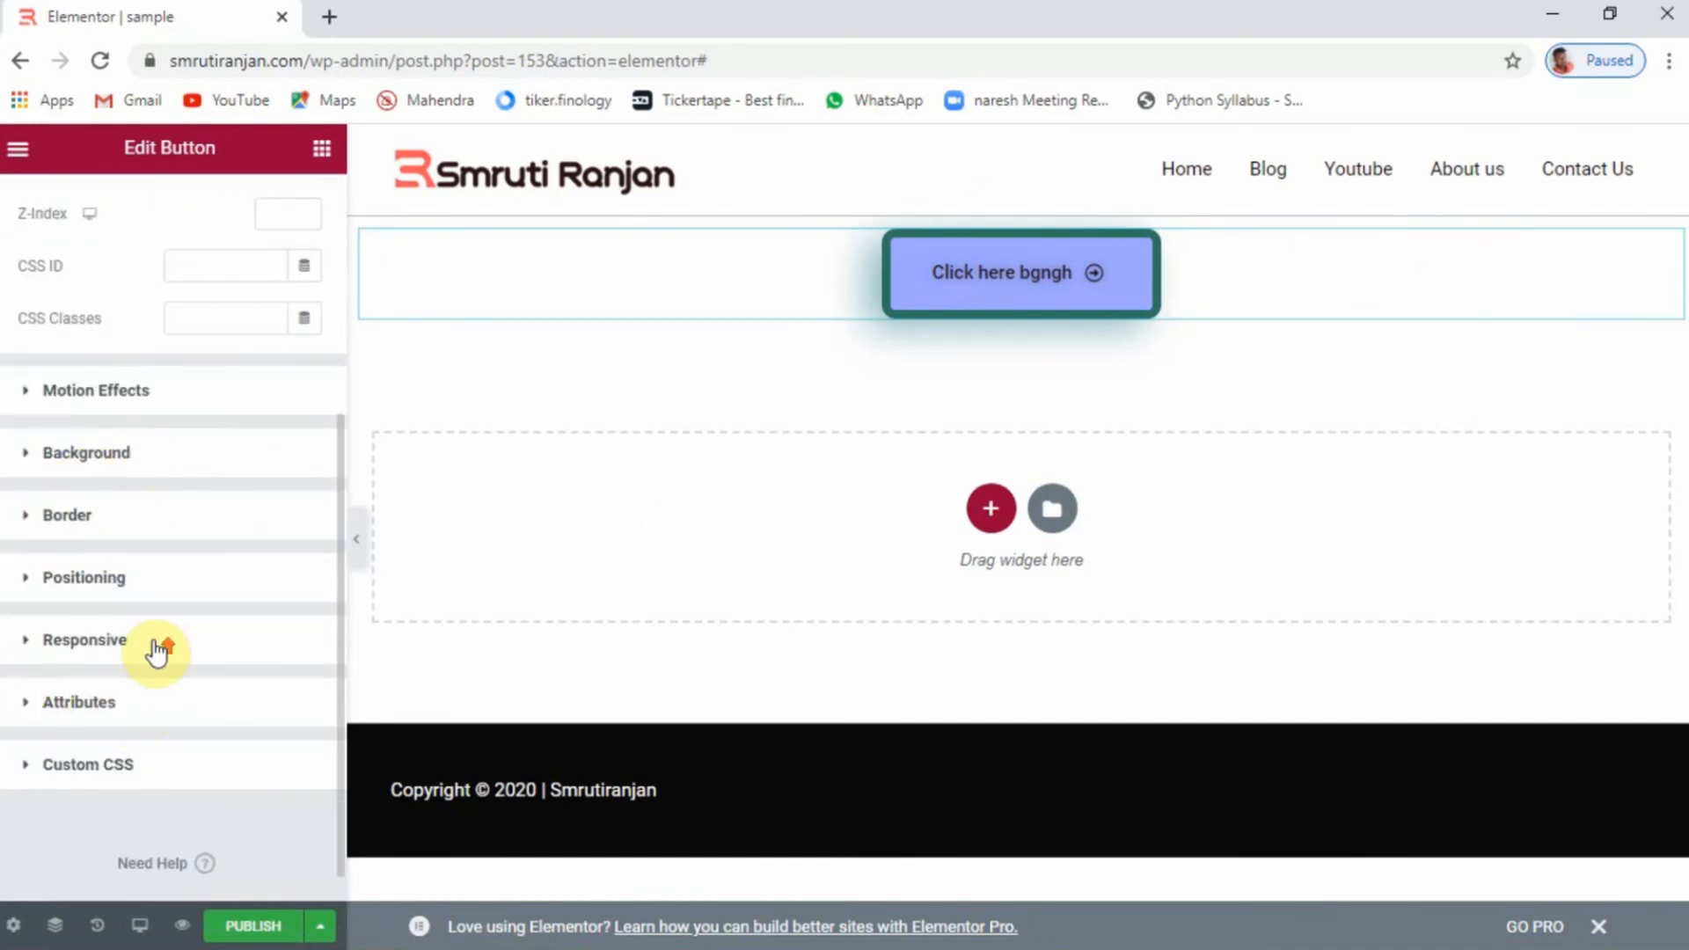
scroll(156, 649, up, 4)
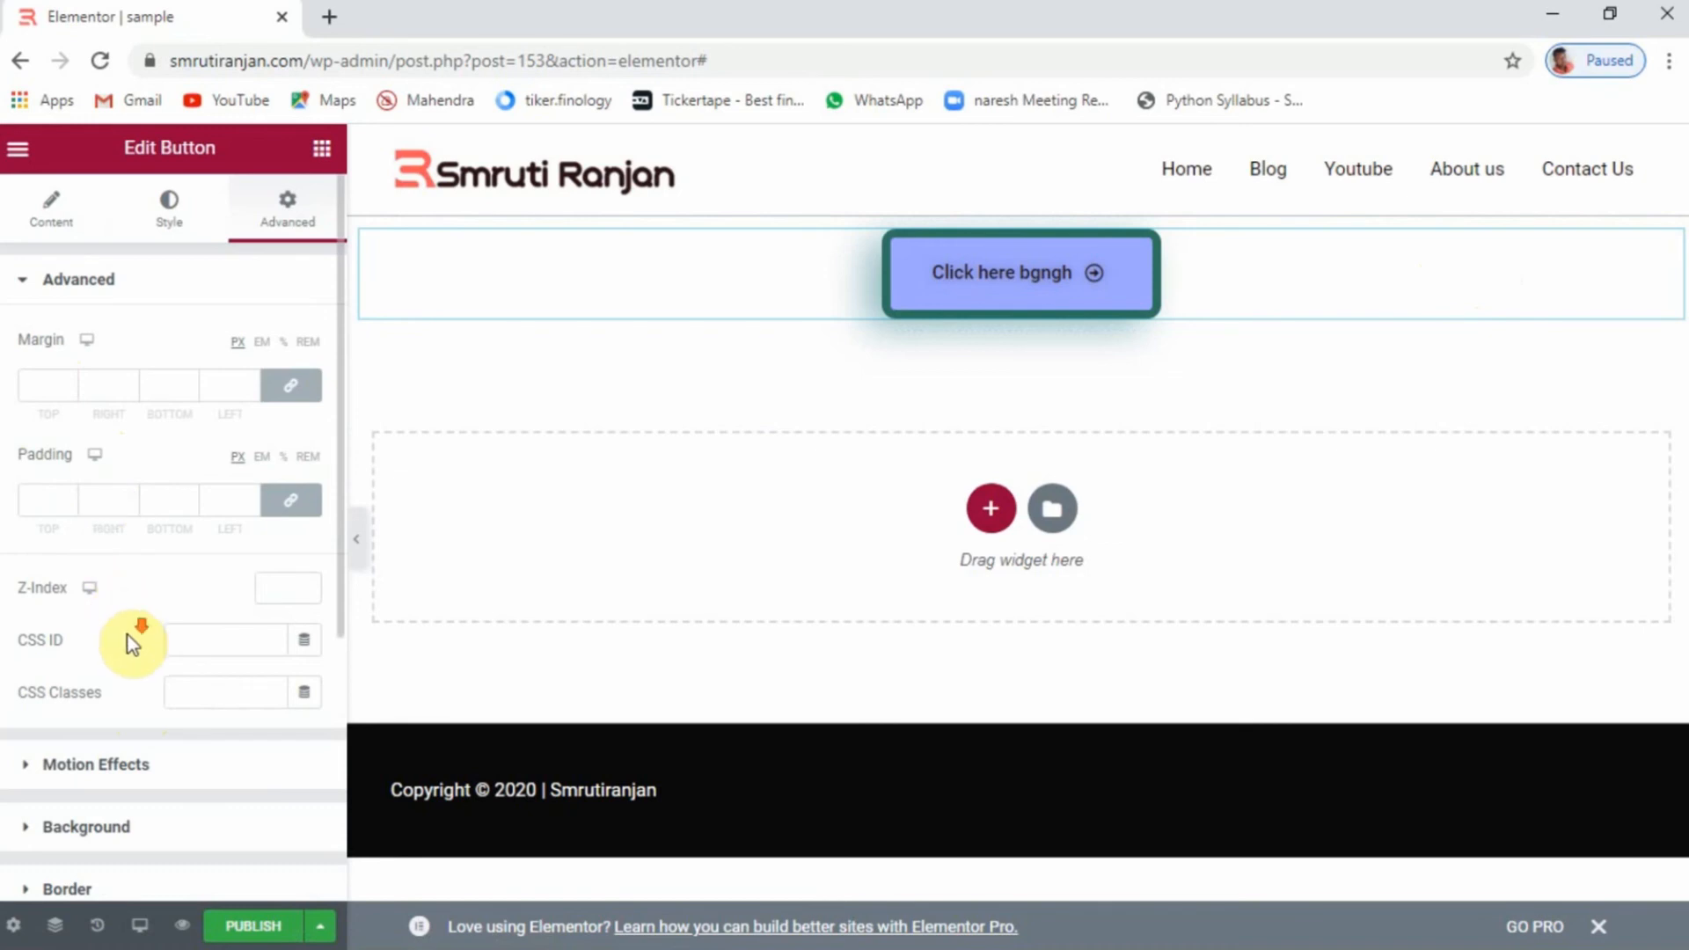
scroll(128, 635, down, 5)
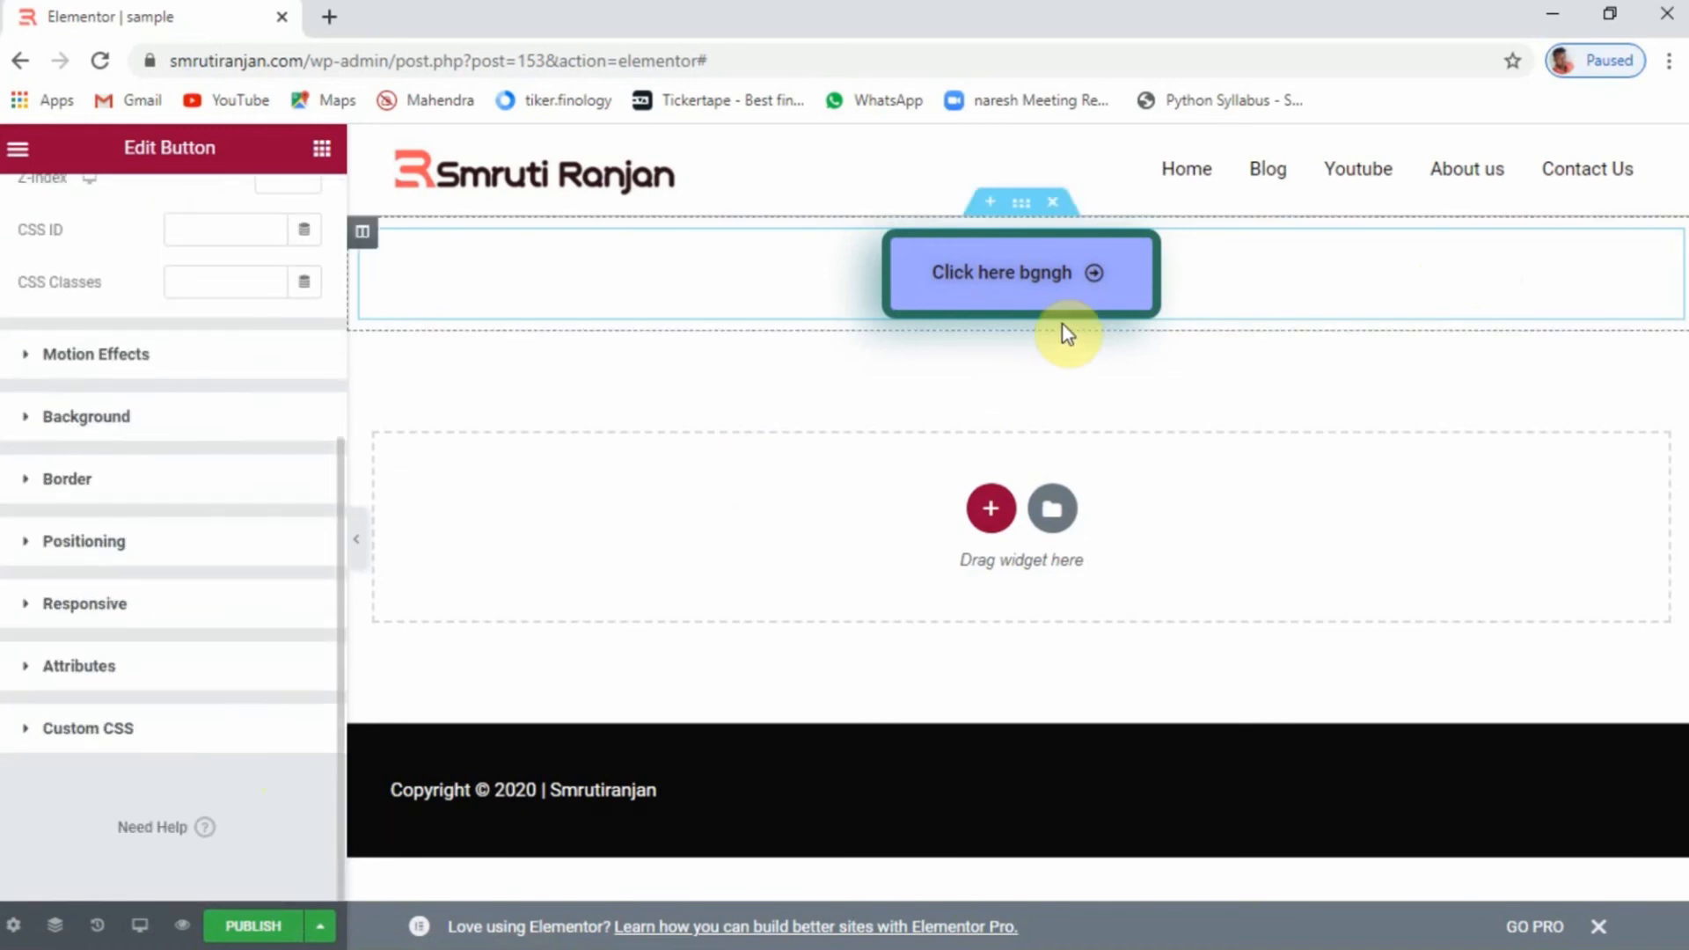
Delete the Button widget and place a Divider widget in the emptied section
right_click(1670, 262)
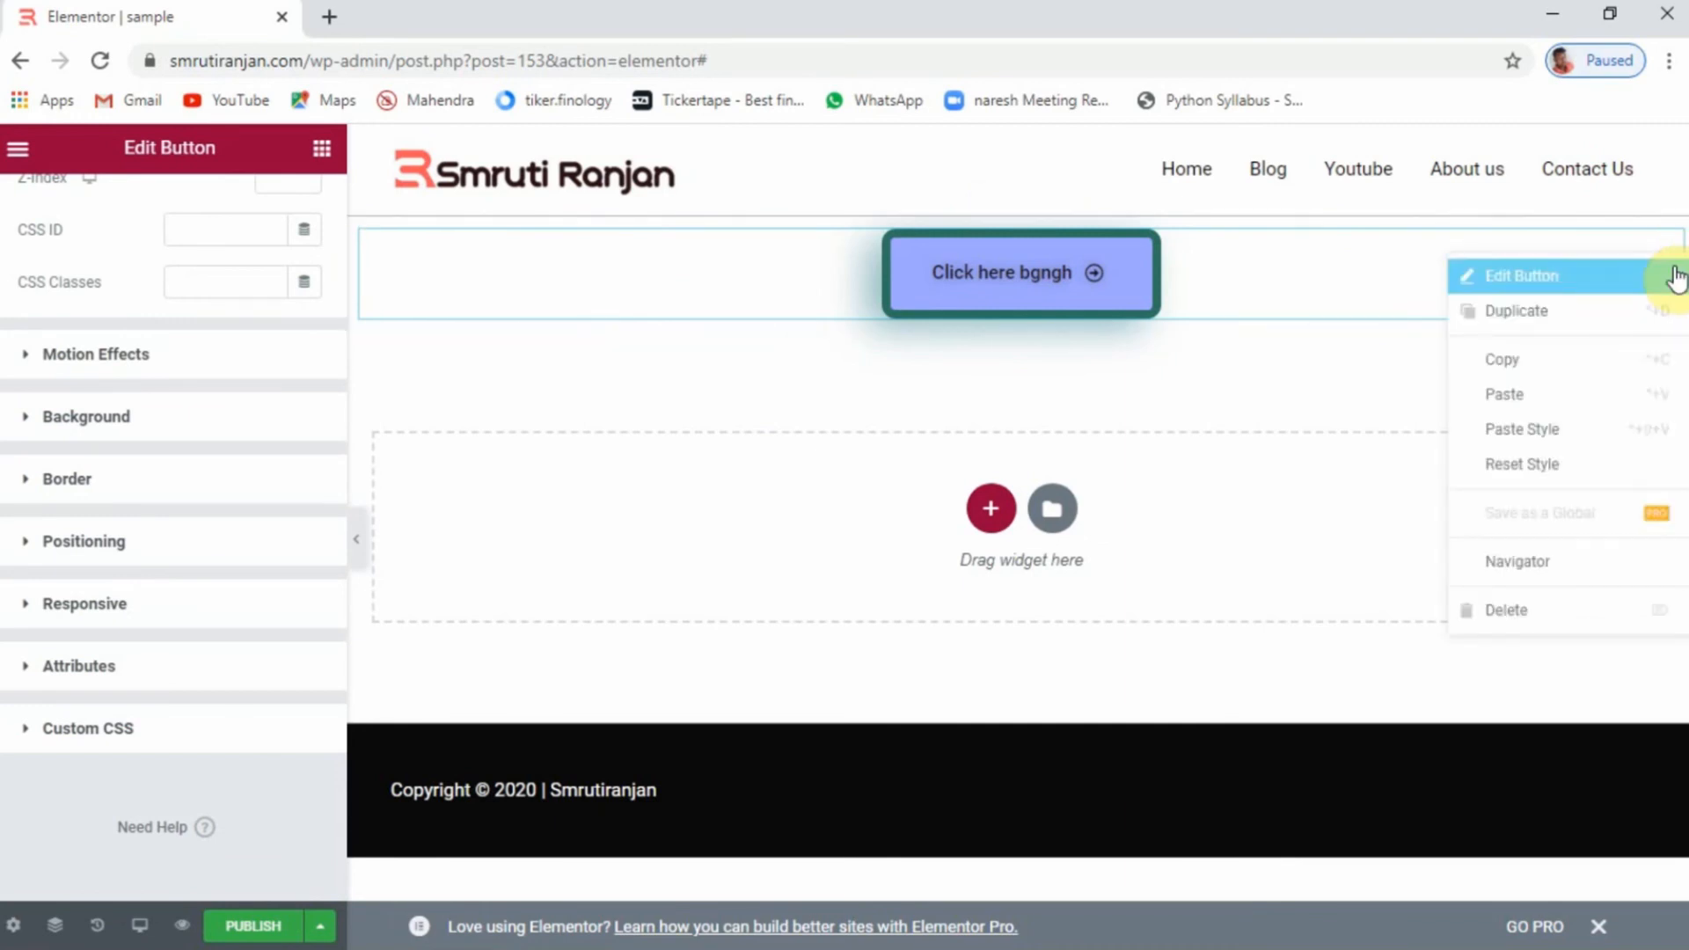
click(1531, 611)
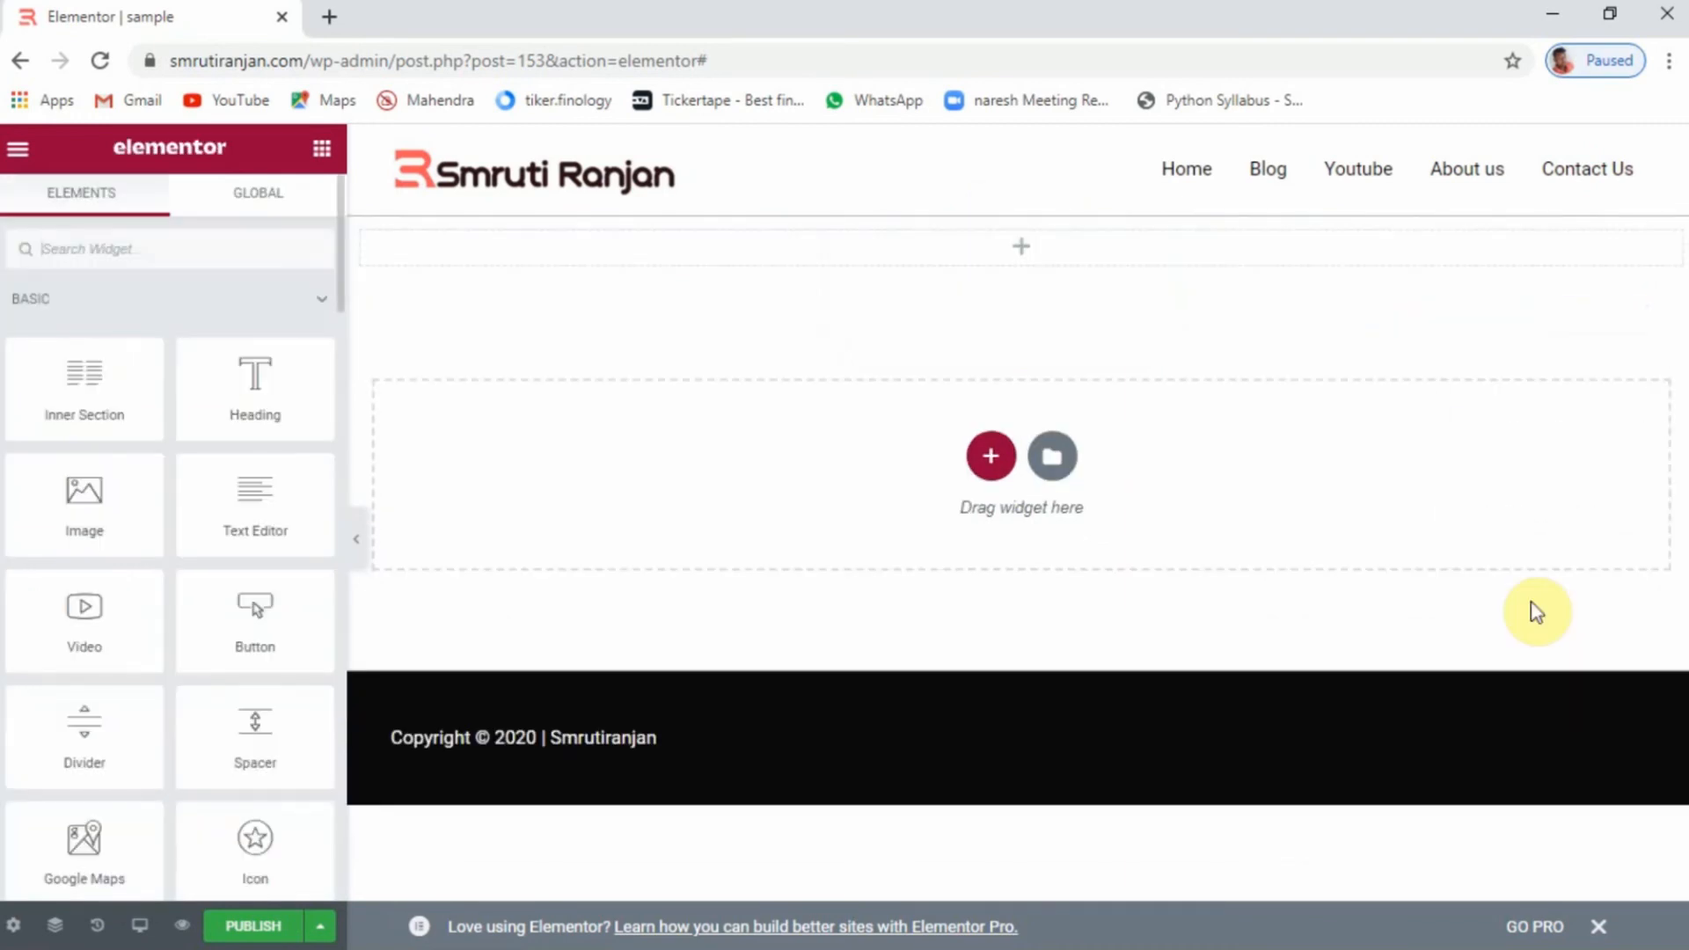
drag(66, 762, 973, 265)
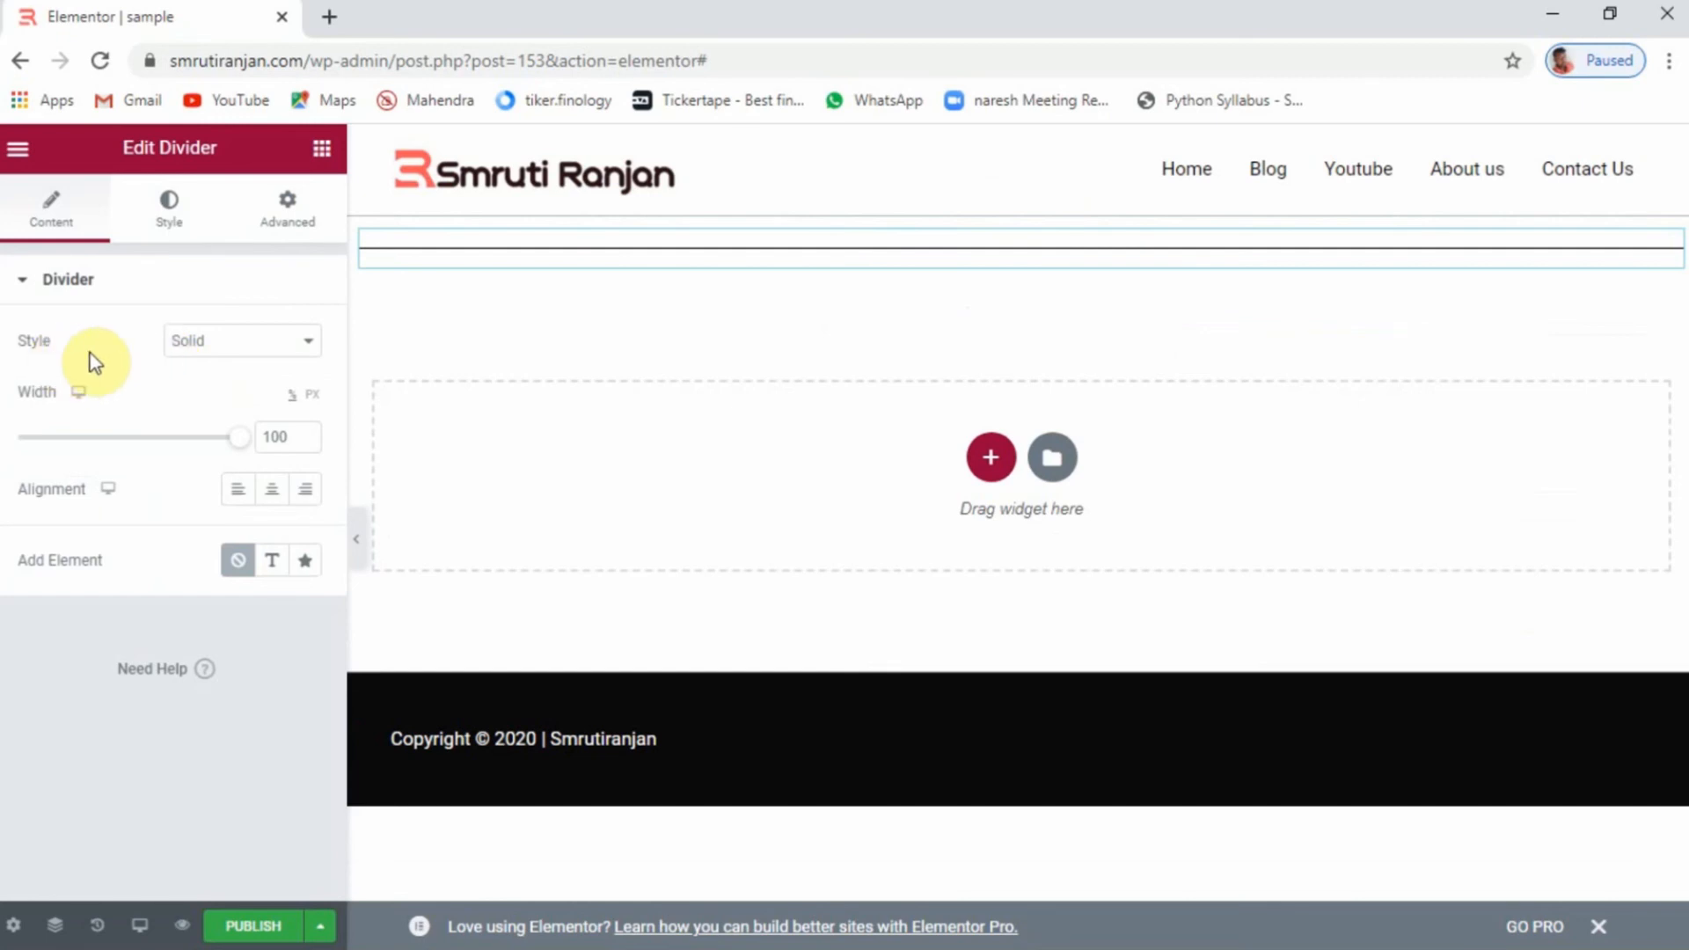
Apply the Stripes style to the divider
click(227, 361)
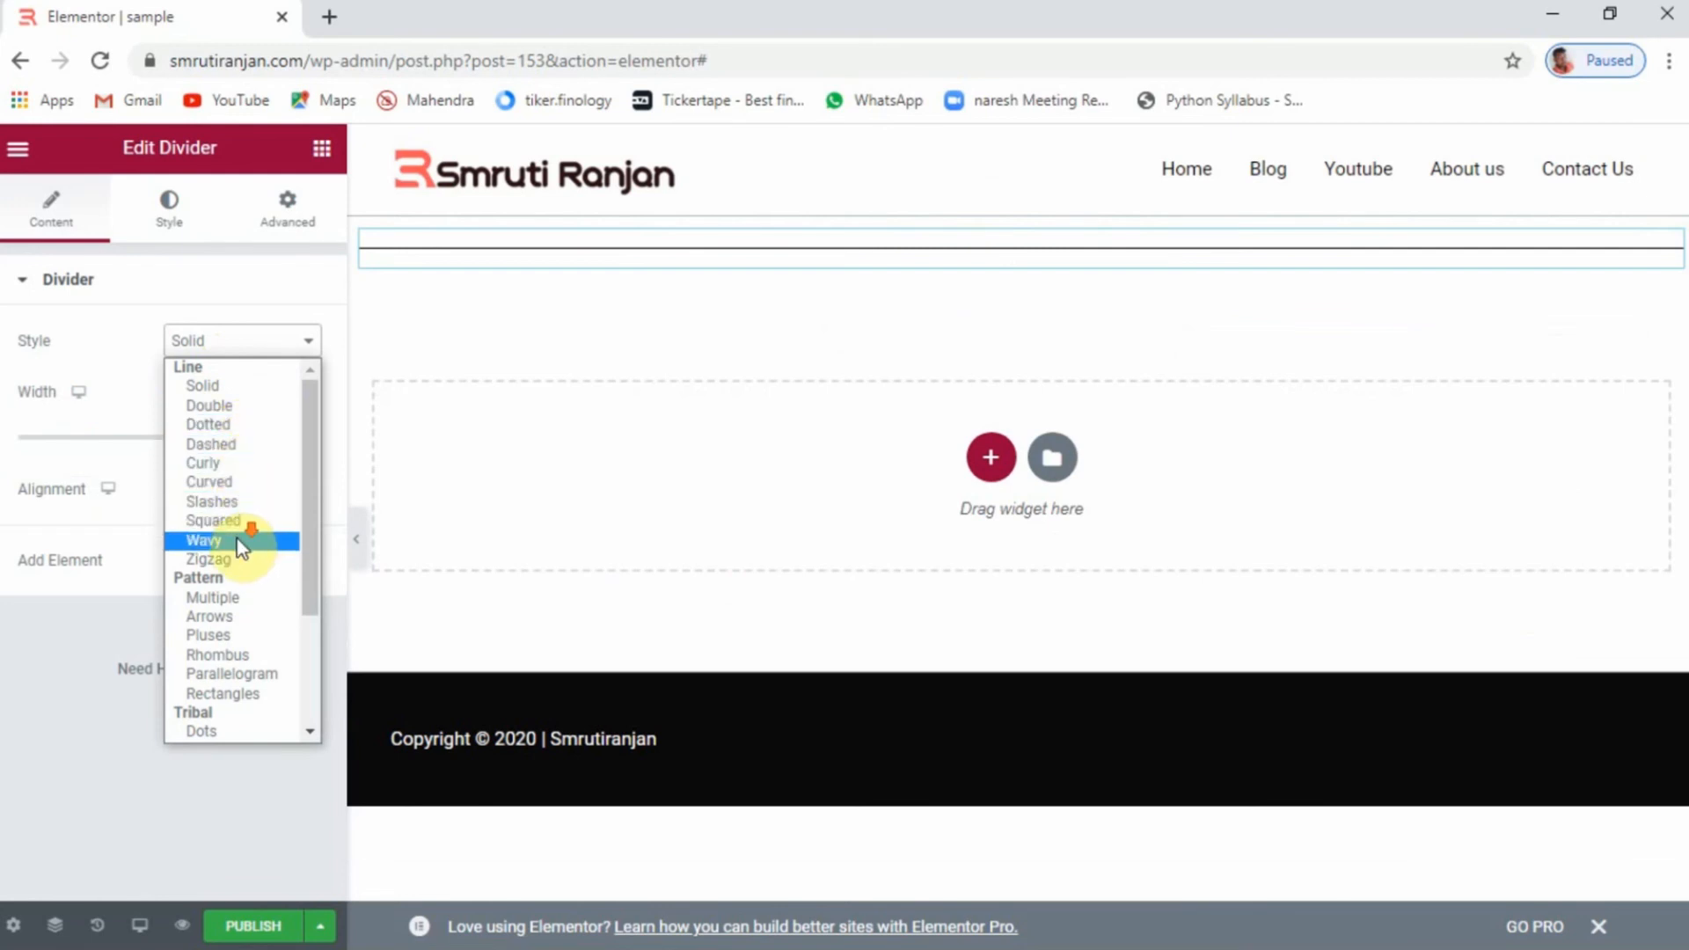
scroll(237, 544, down, 3)
click(232, 634)
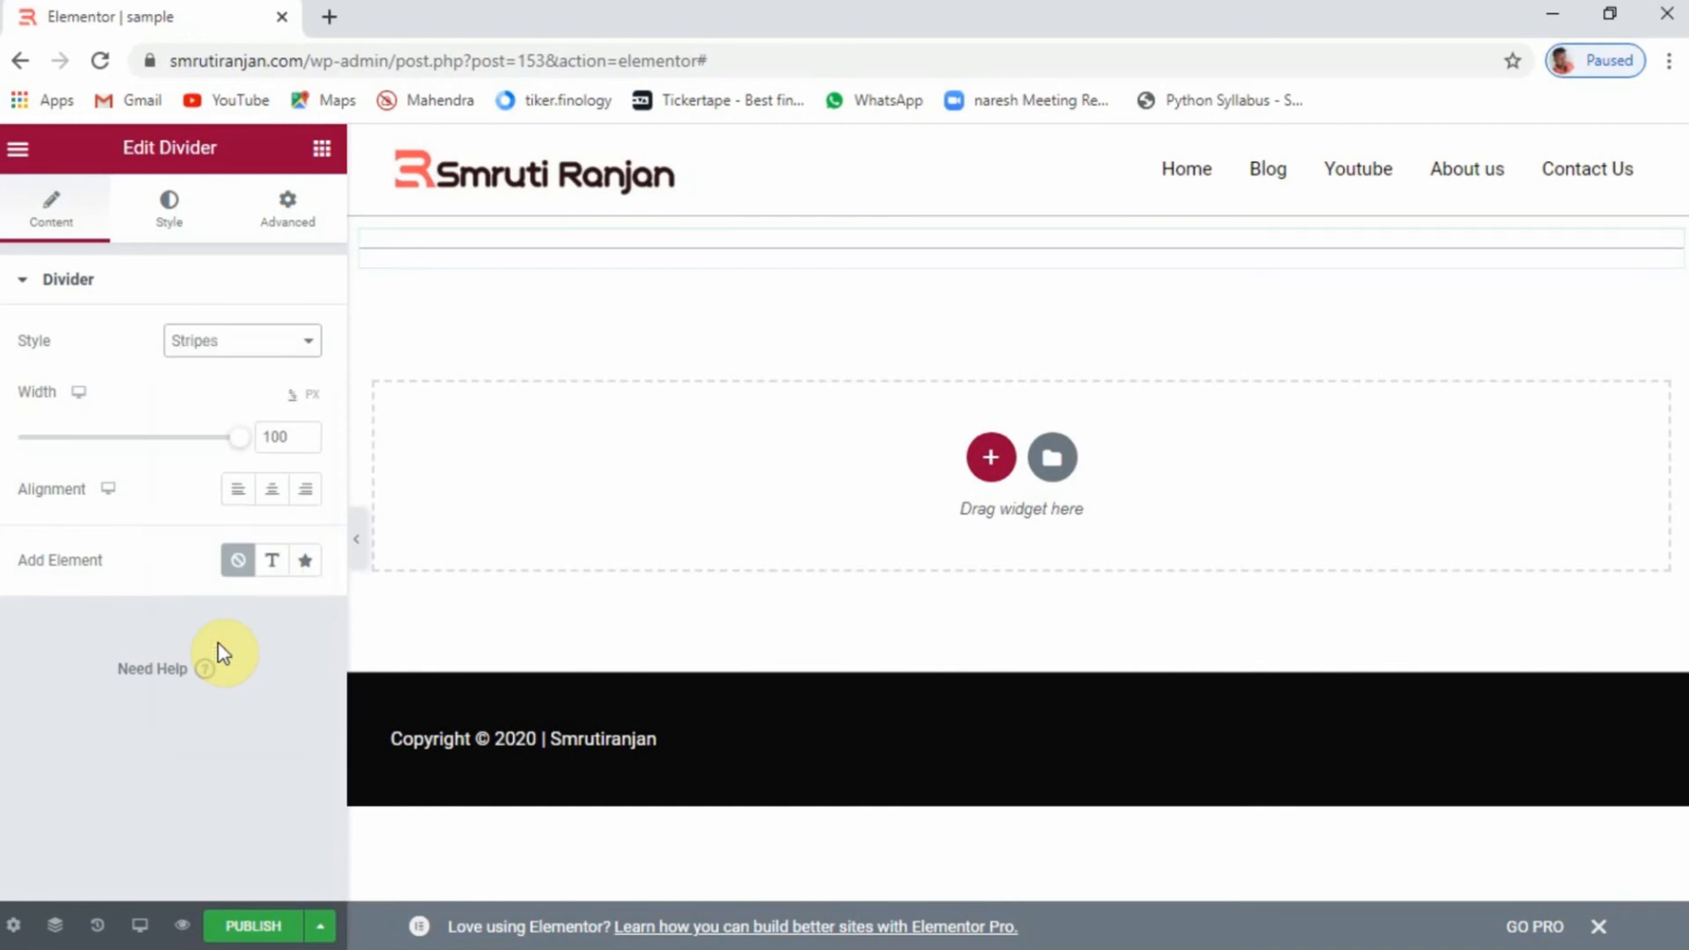
Change the divider's style to the tribal Squares pattern
click(242, 343)
scroll(234, 381, up, 1)
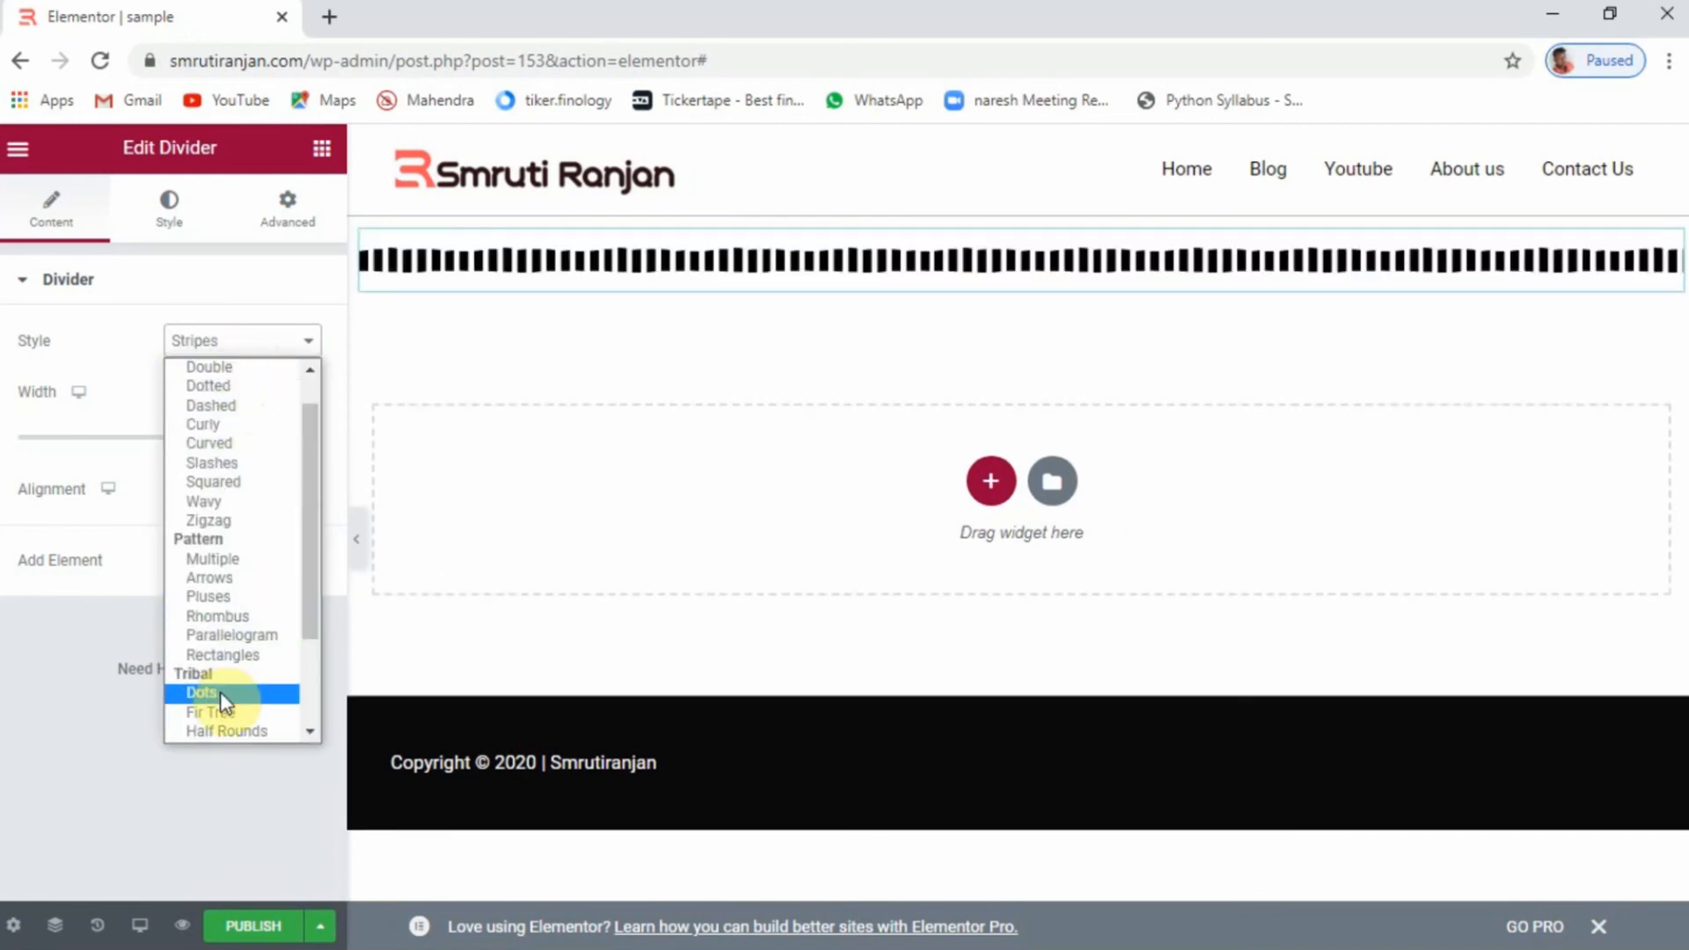
scroll(220, 692, down, 3)
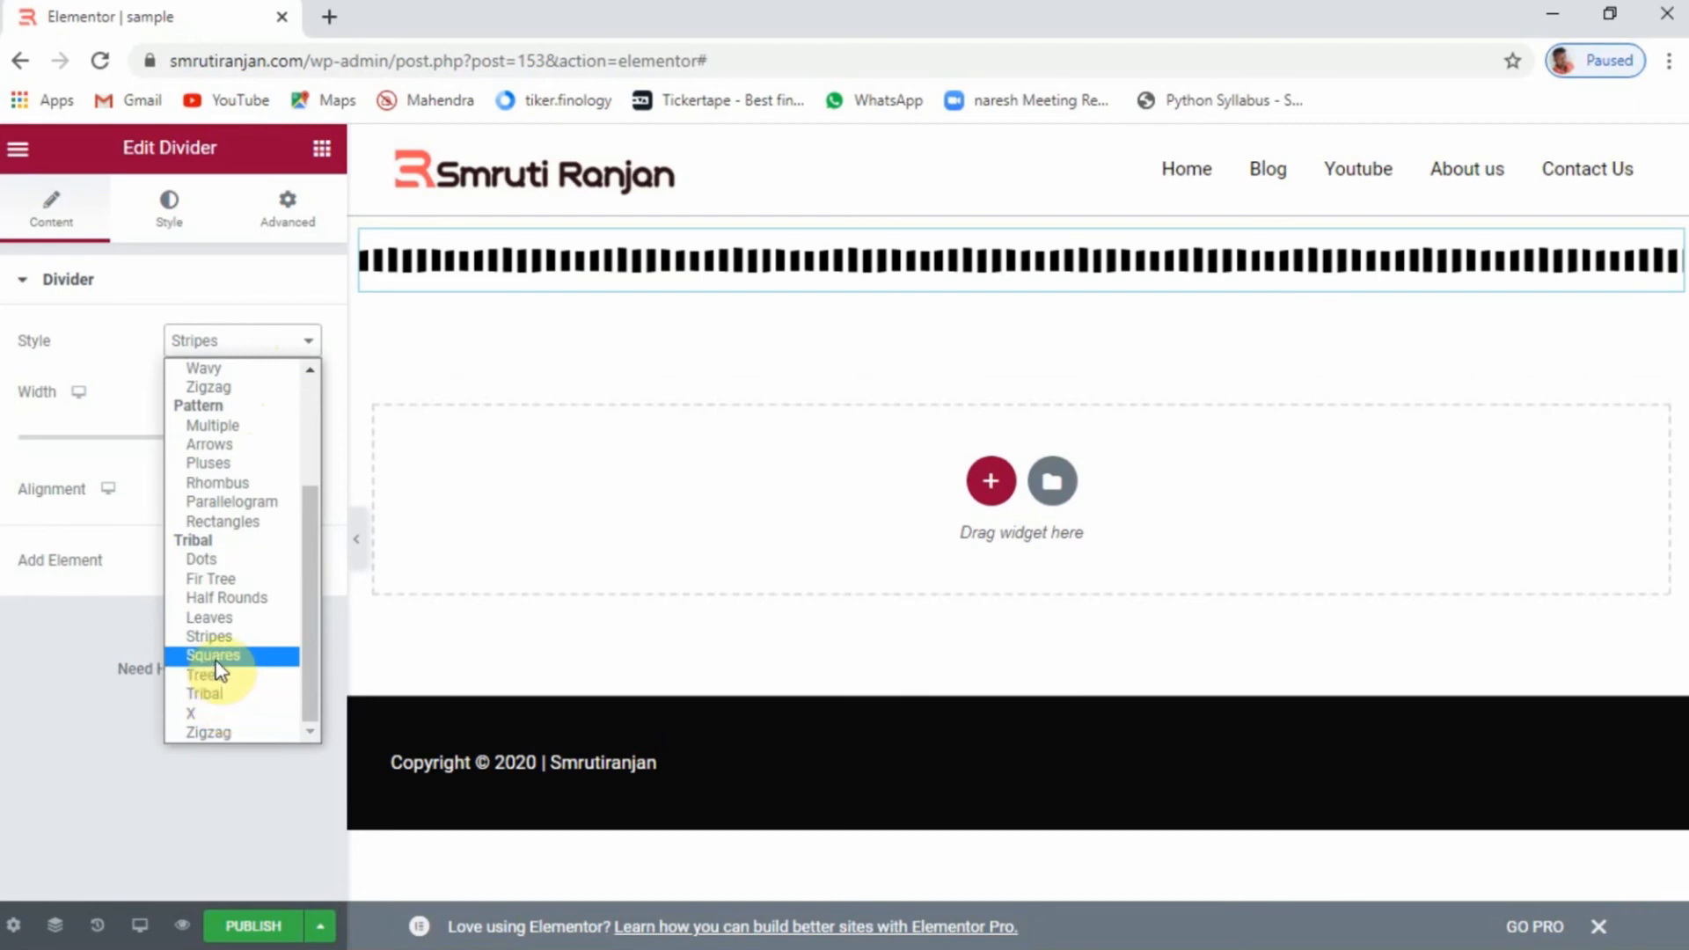
click(217, 662)
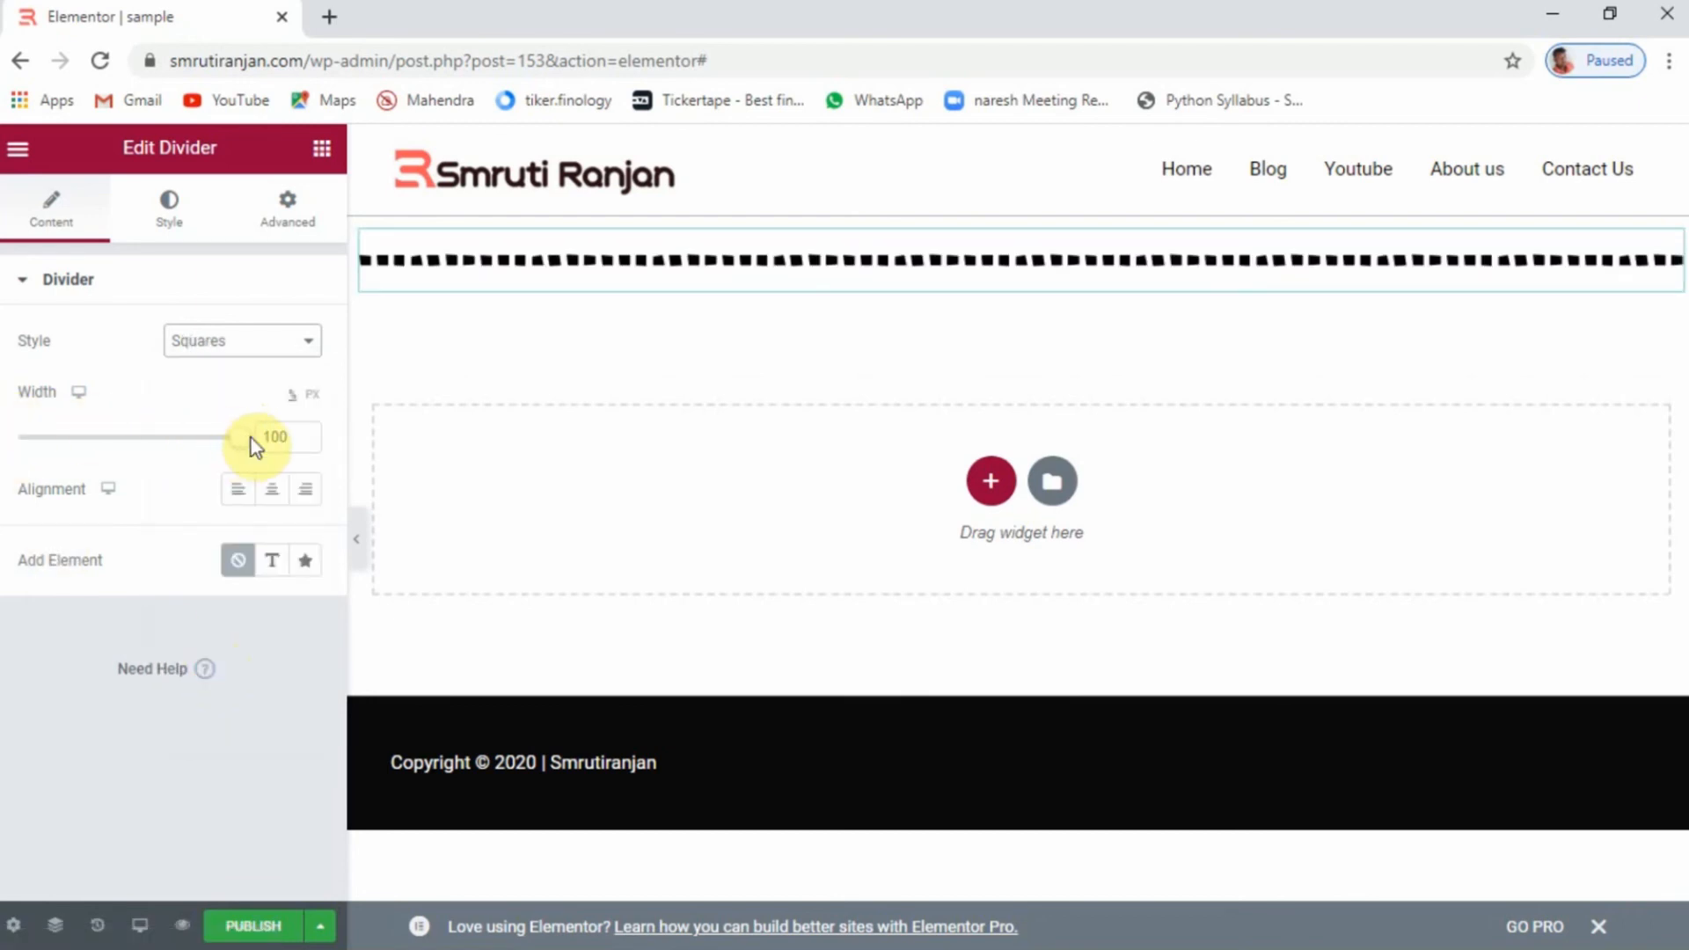
Reduce the divider's width to 48% and align it to the center
drag(245, 449, 141, 449)
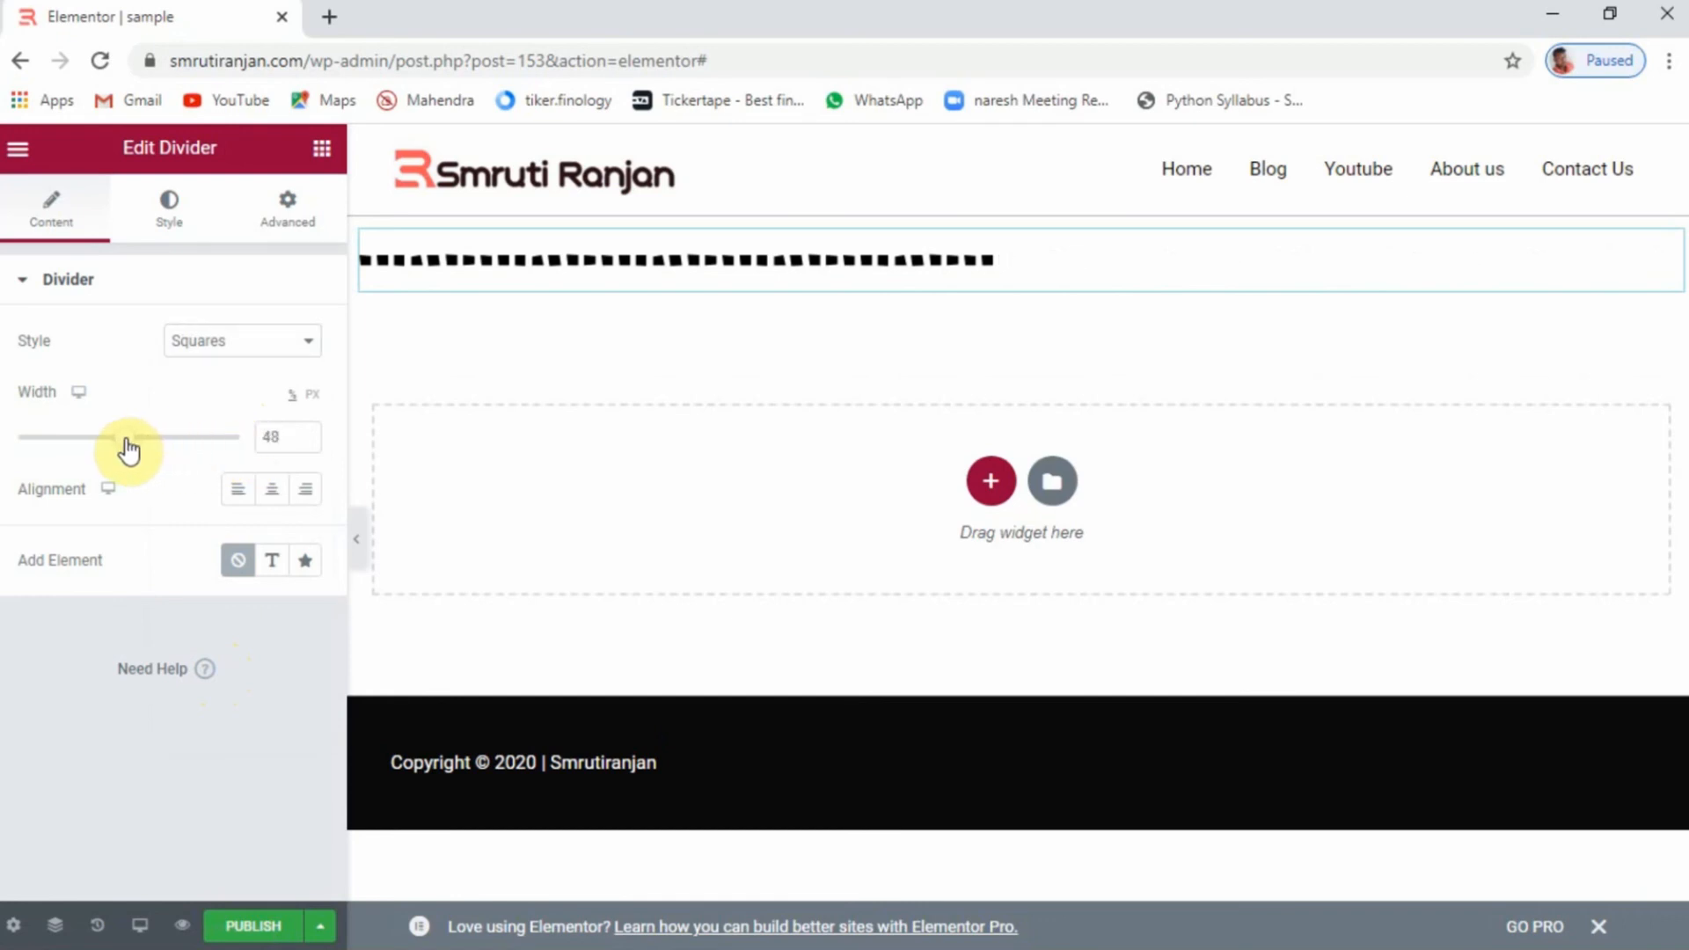
click(271, 491)
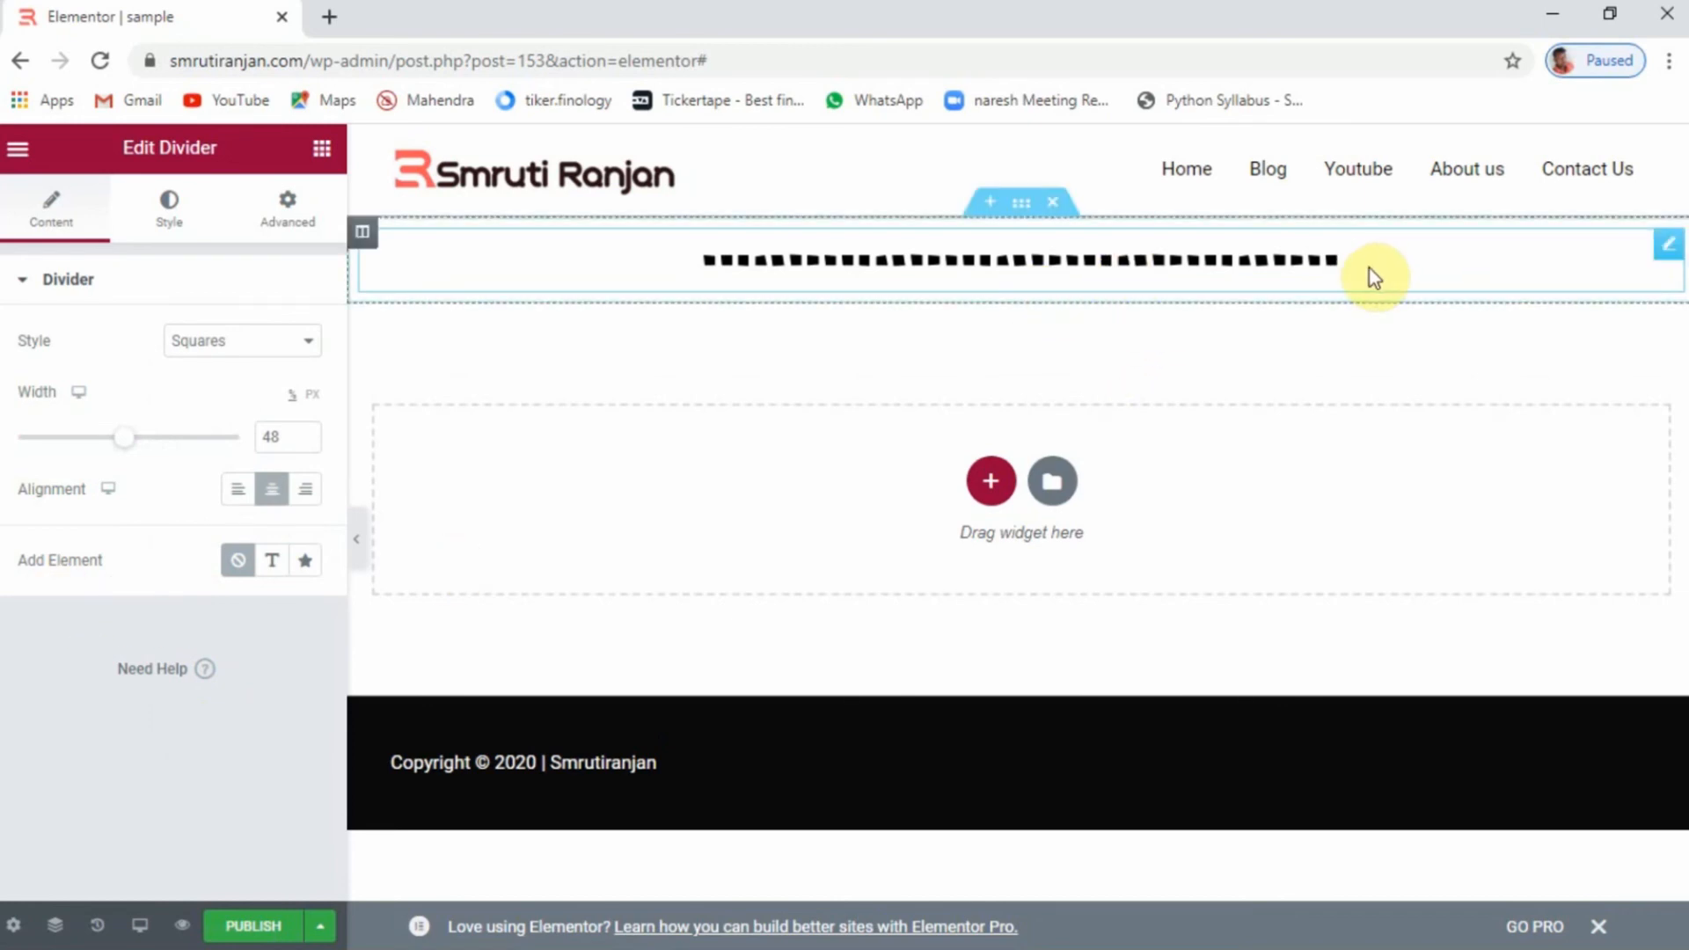
Add a text element to the divider and set its text to "ghuhgu"
click(275, 563)
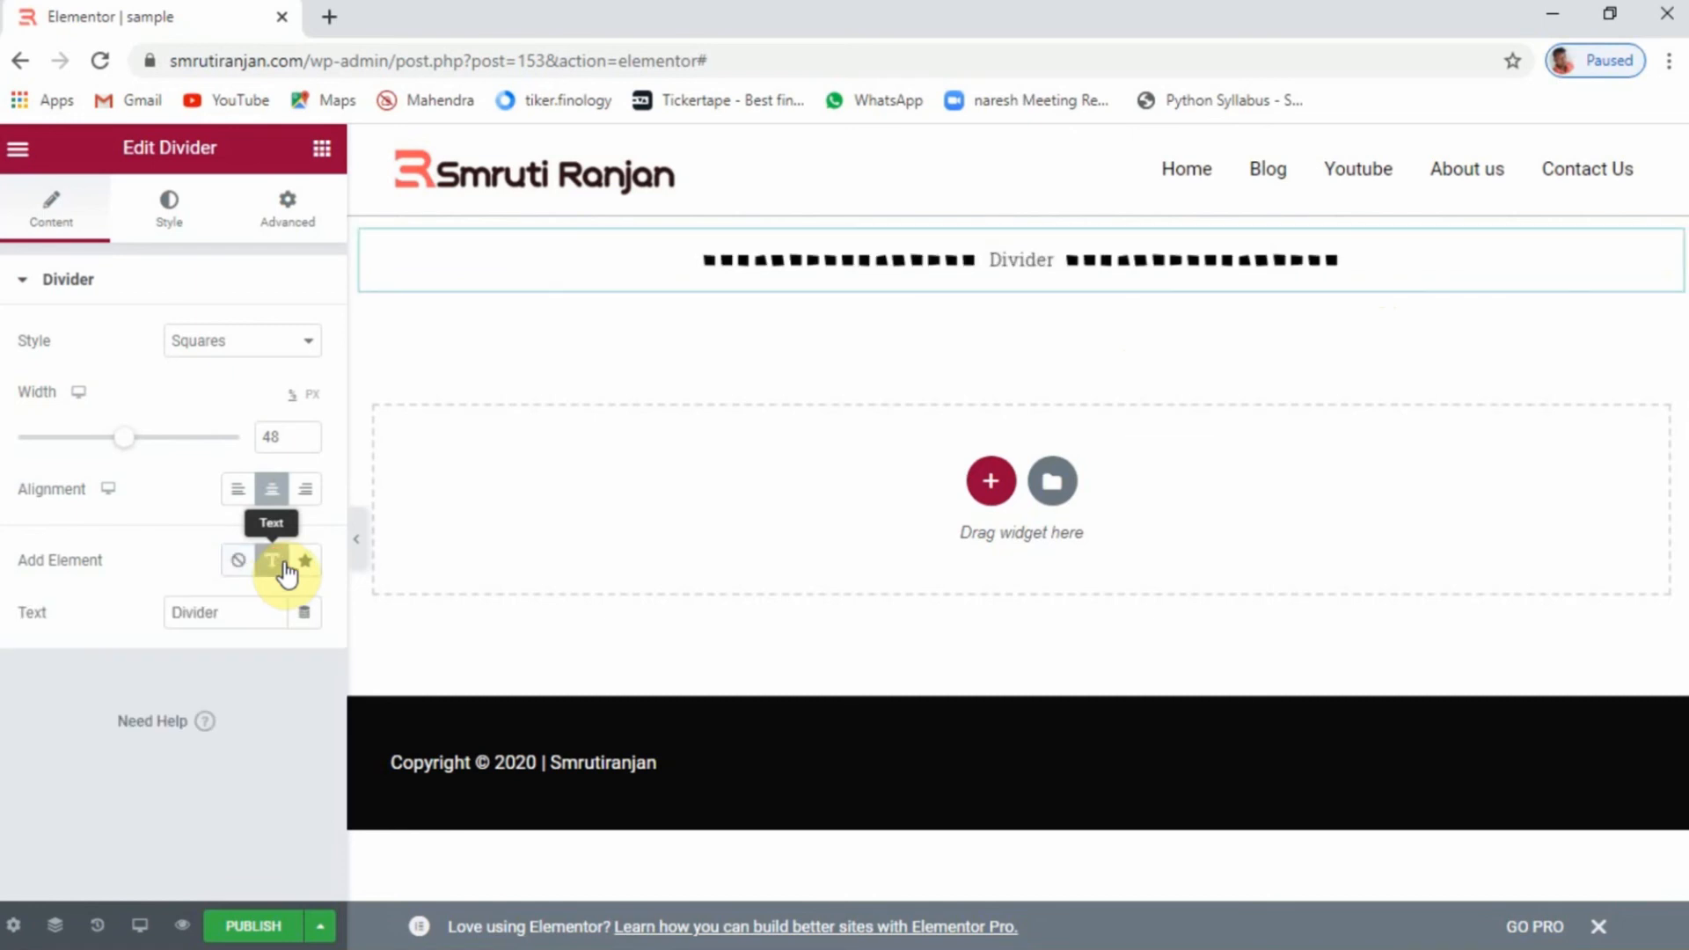
drag(241, 614, 117, 625)
text(ghuhgu)
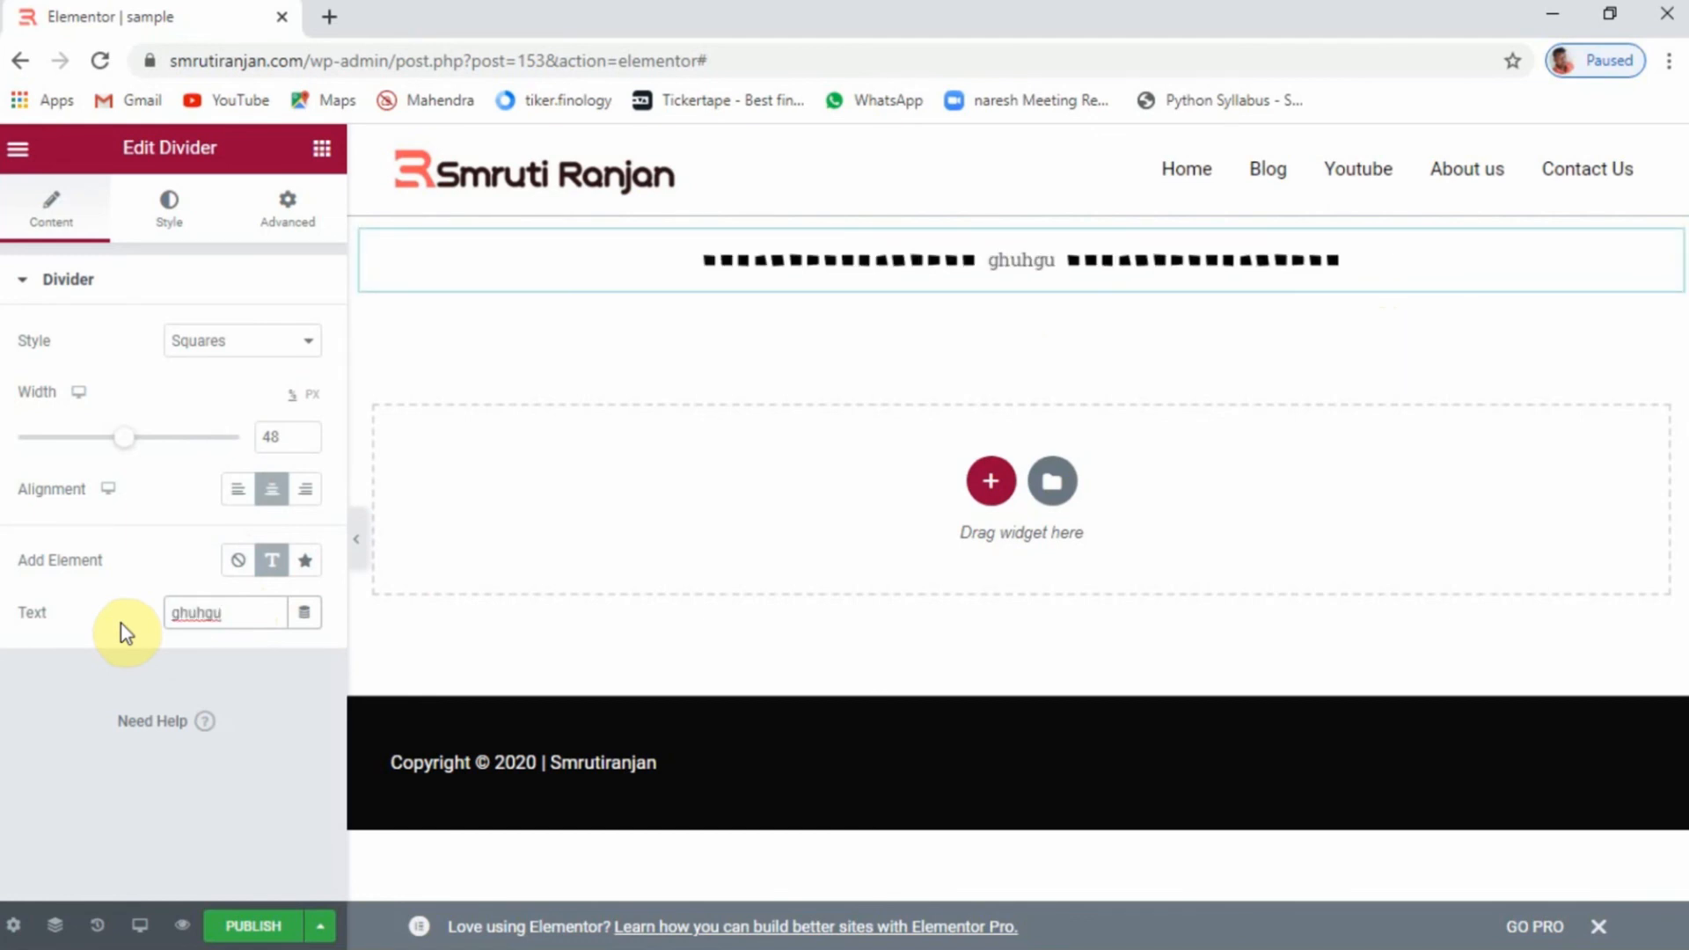
Switch the divider's added element to an icon and insert the step-forward icon from the icon library
click(304, 563)
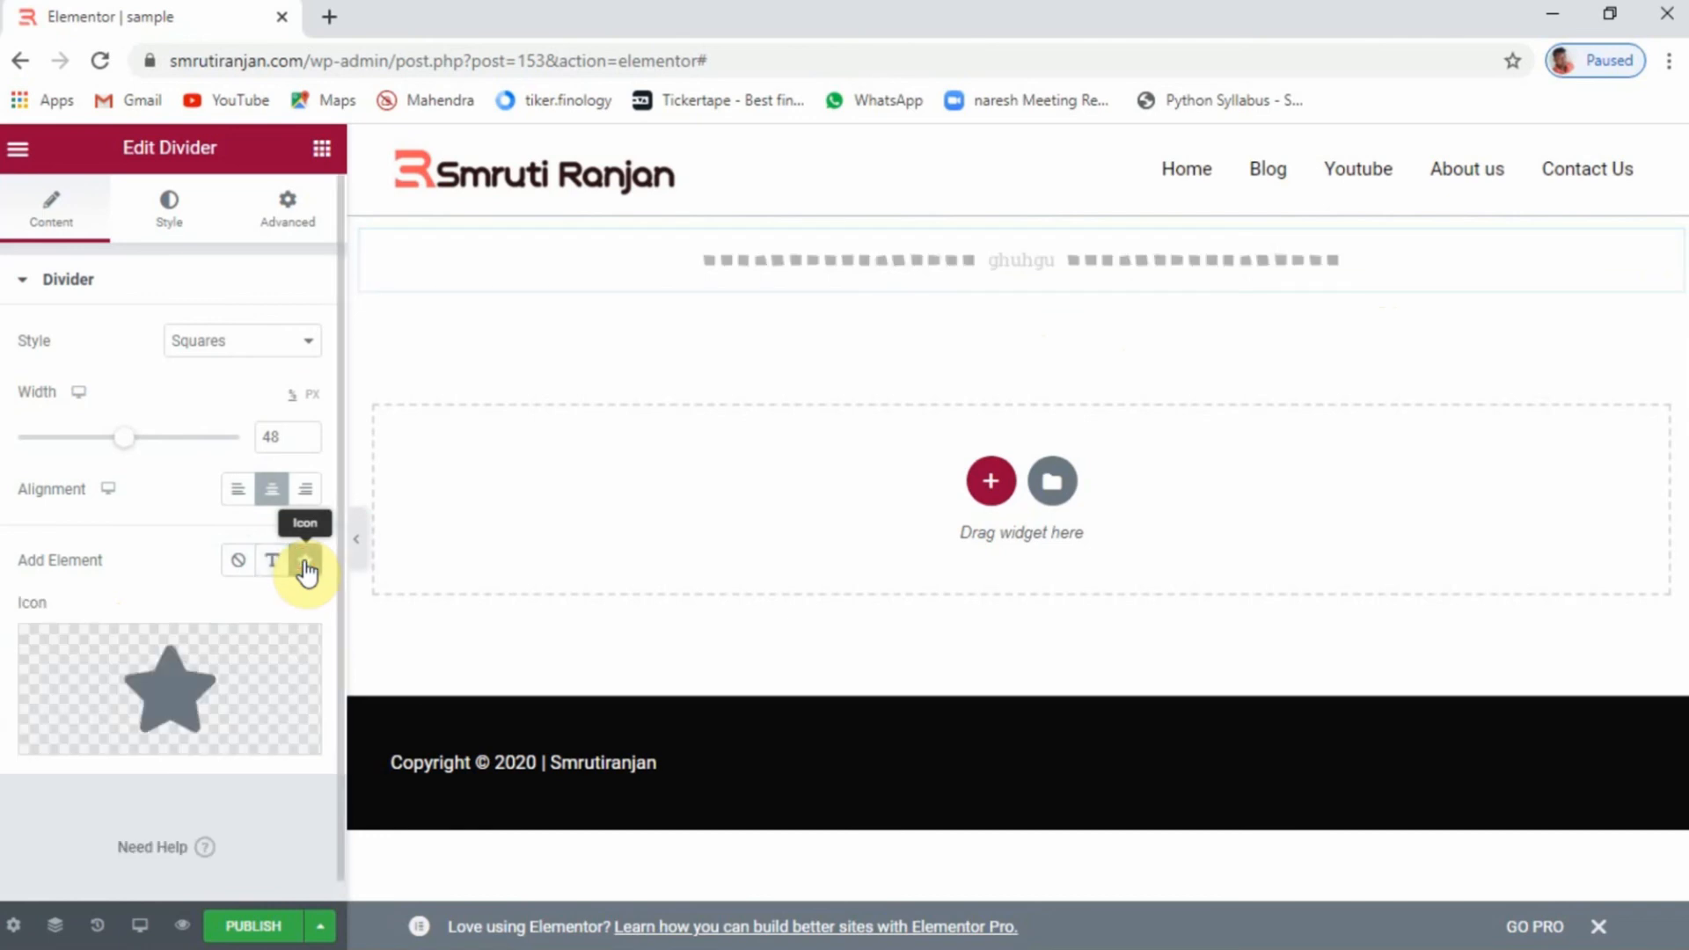
mouse_move(100, 741)
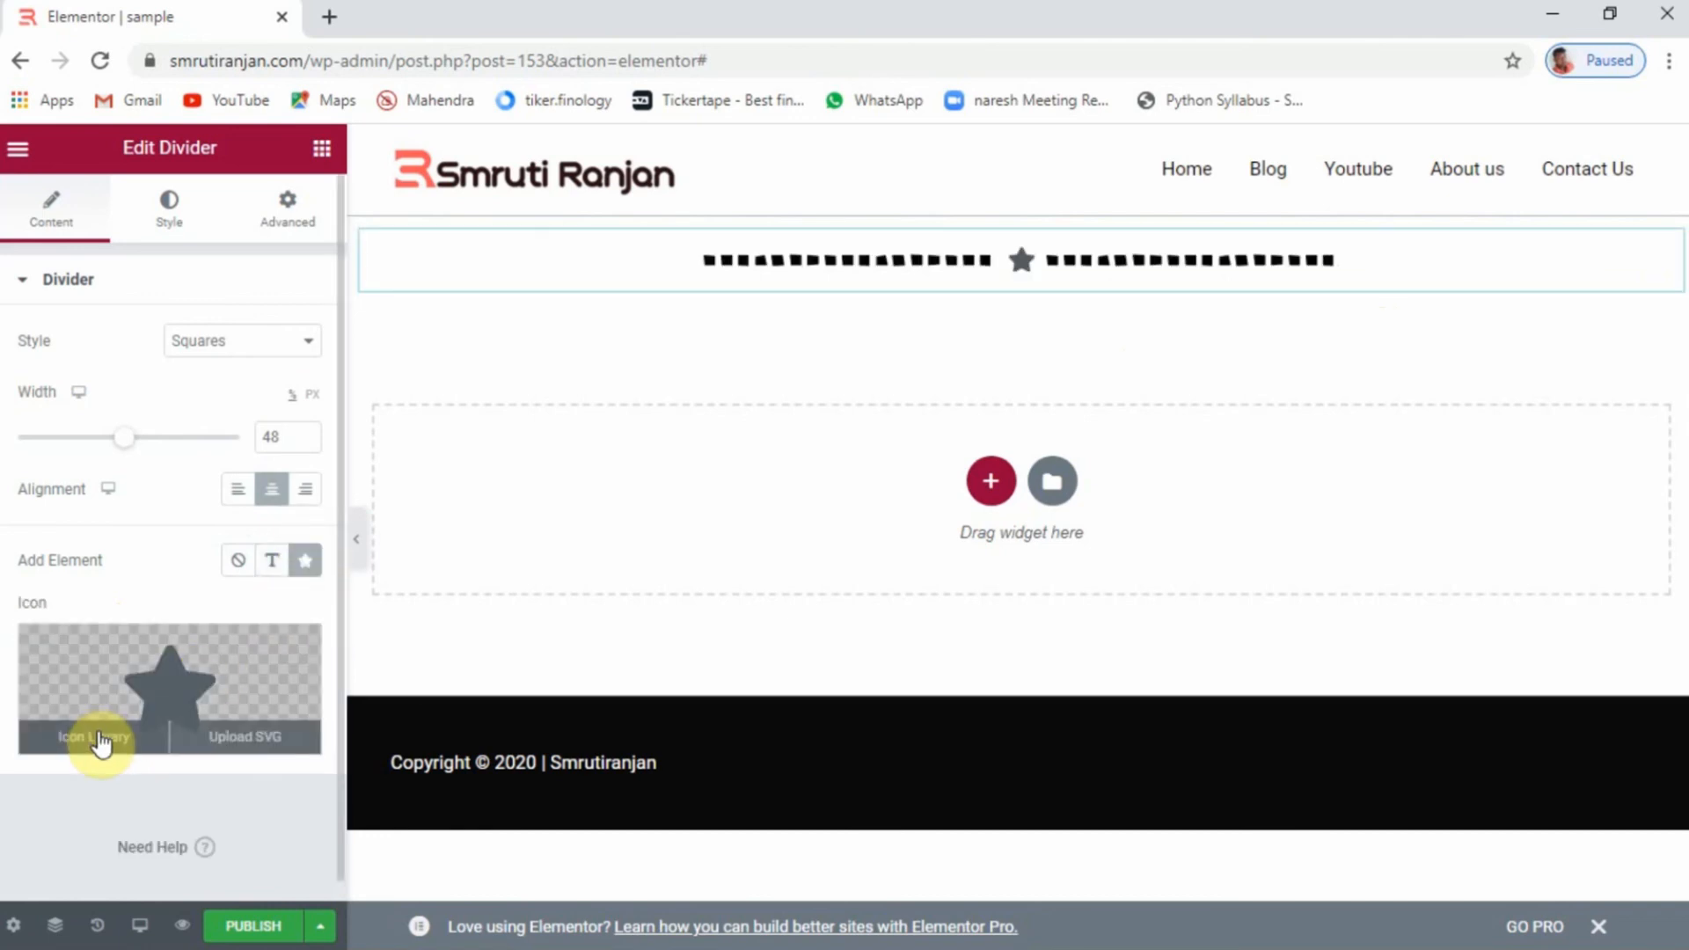
click(205, 696)
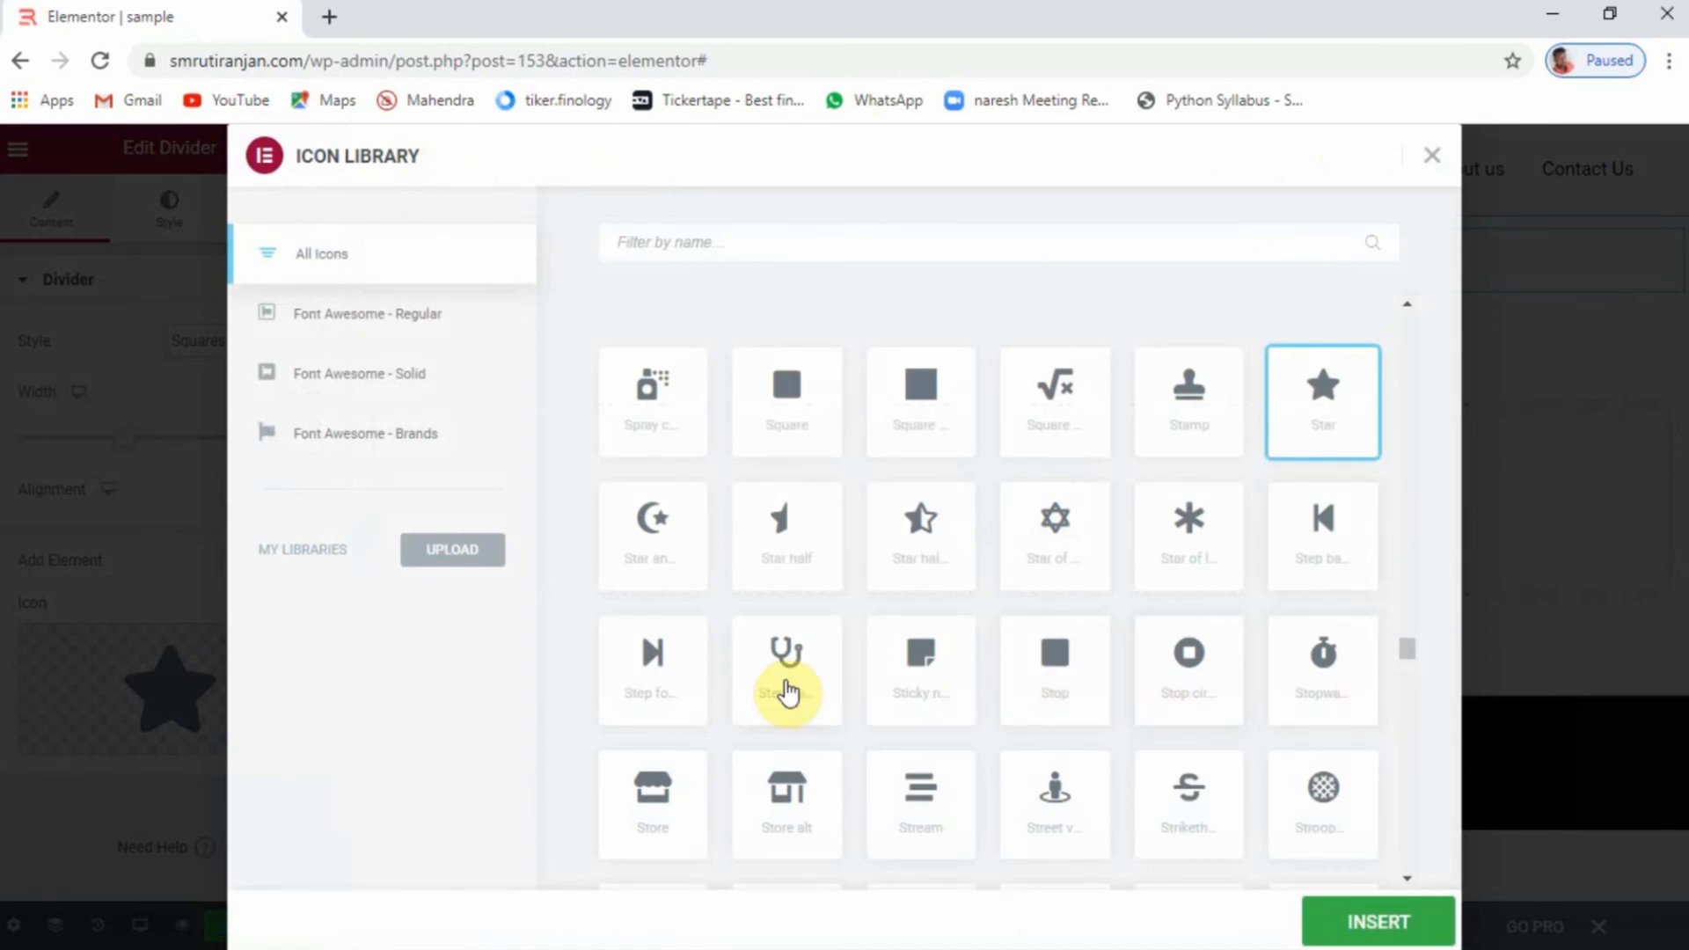
click(648, 668)
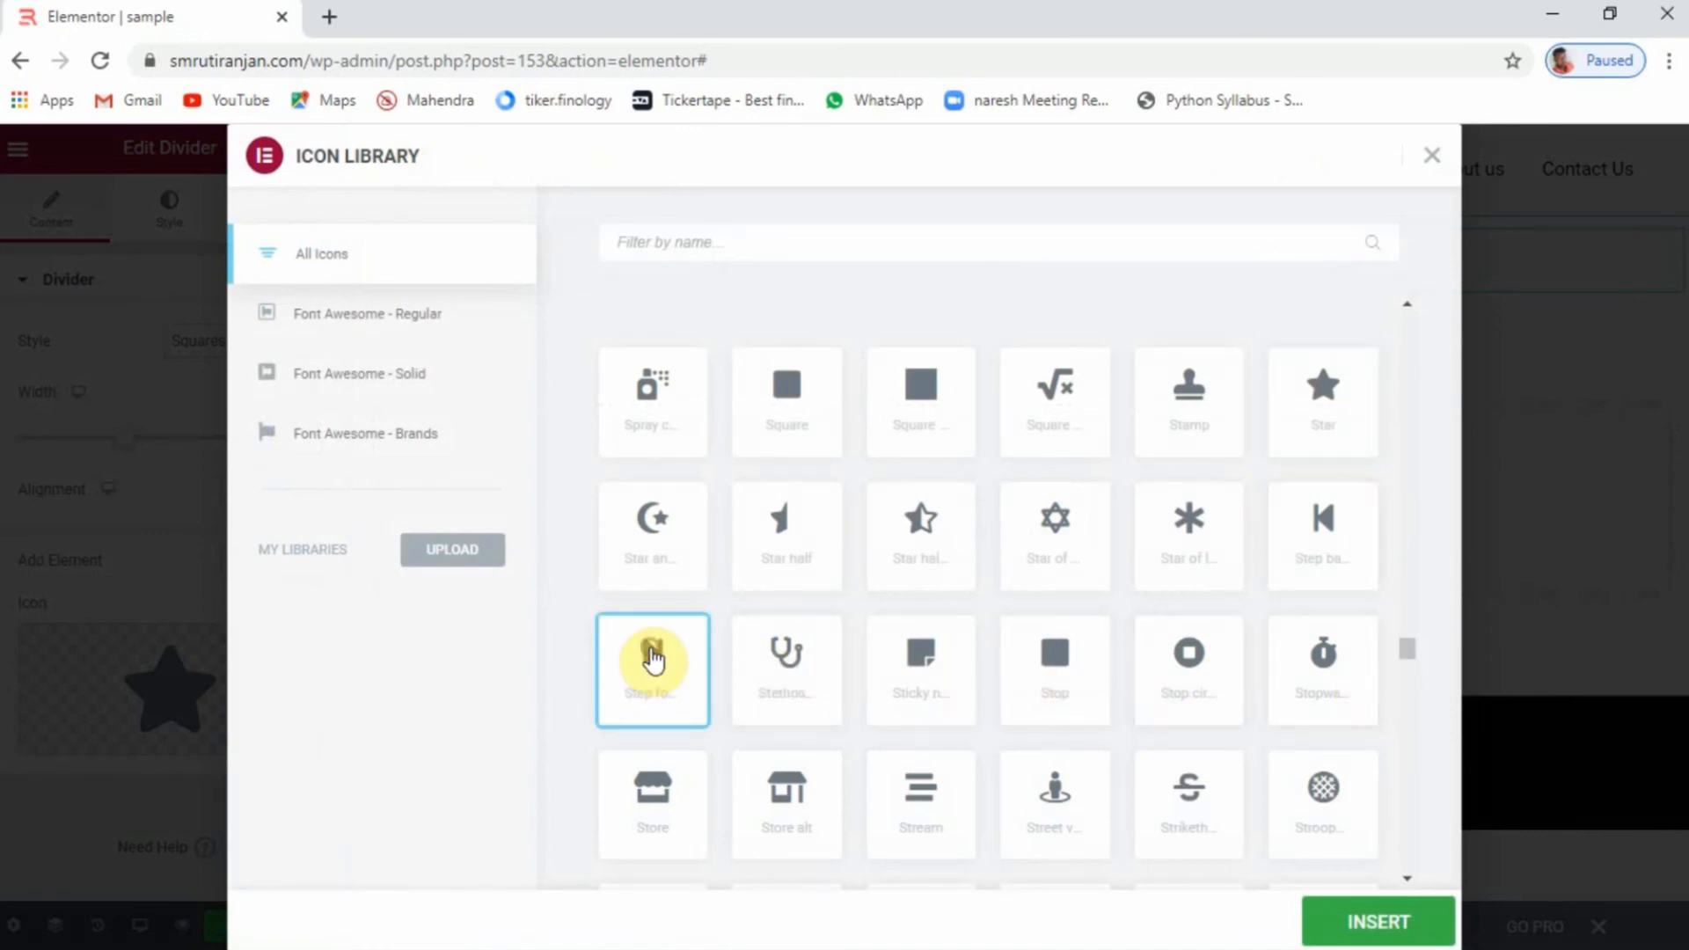
click(1396, 931)
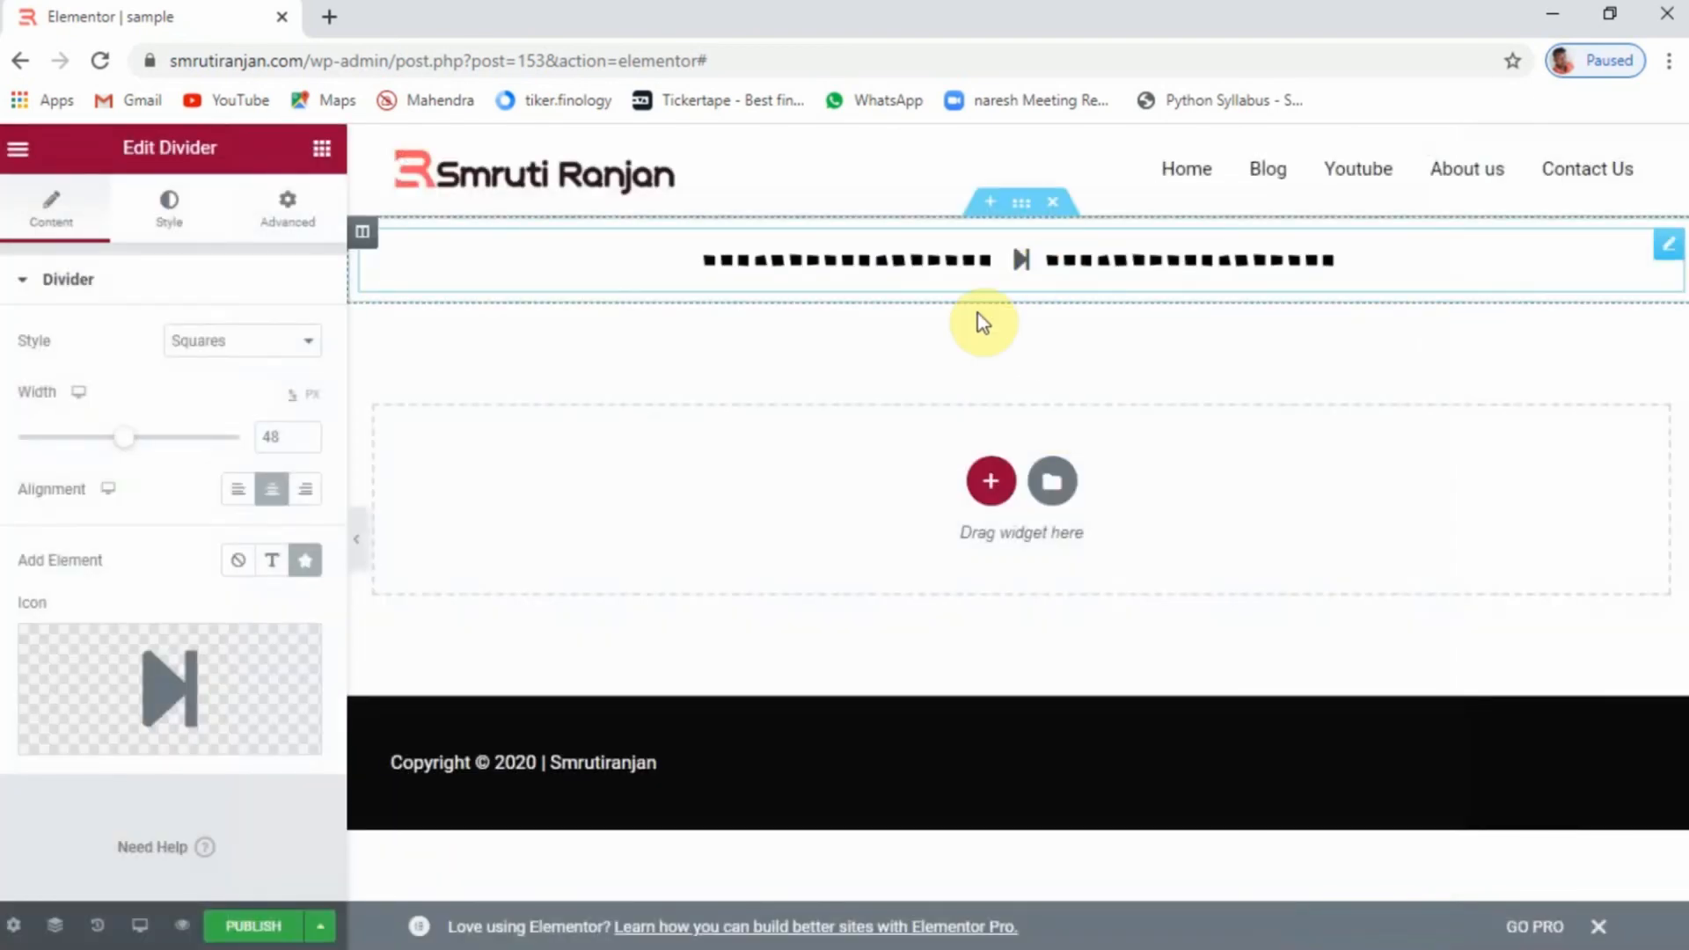
mouse_move(150, 737)
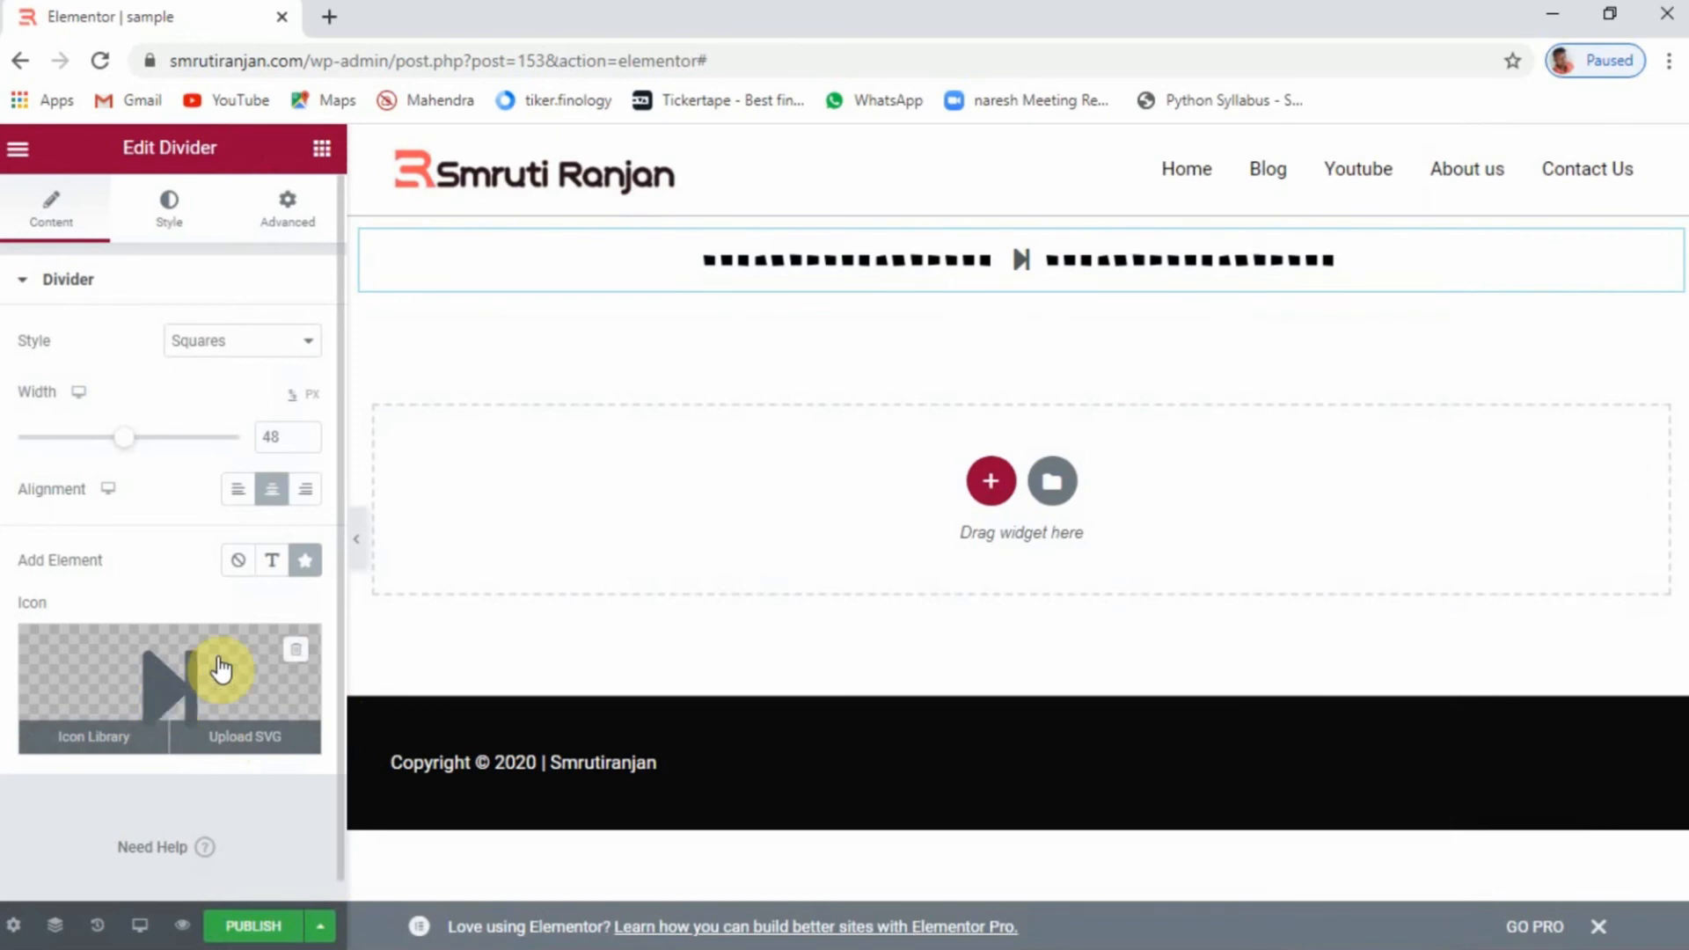
Color the divider red #CB2E2E
click(167, 220)
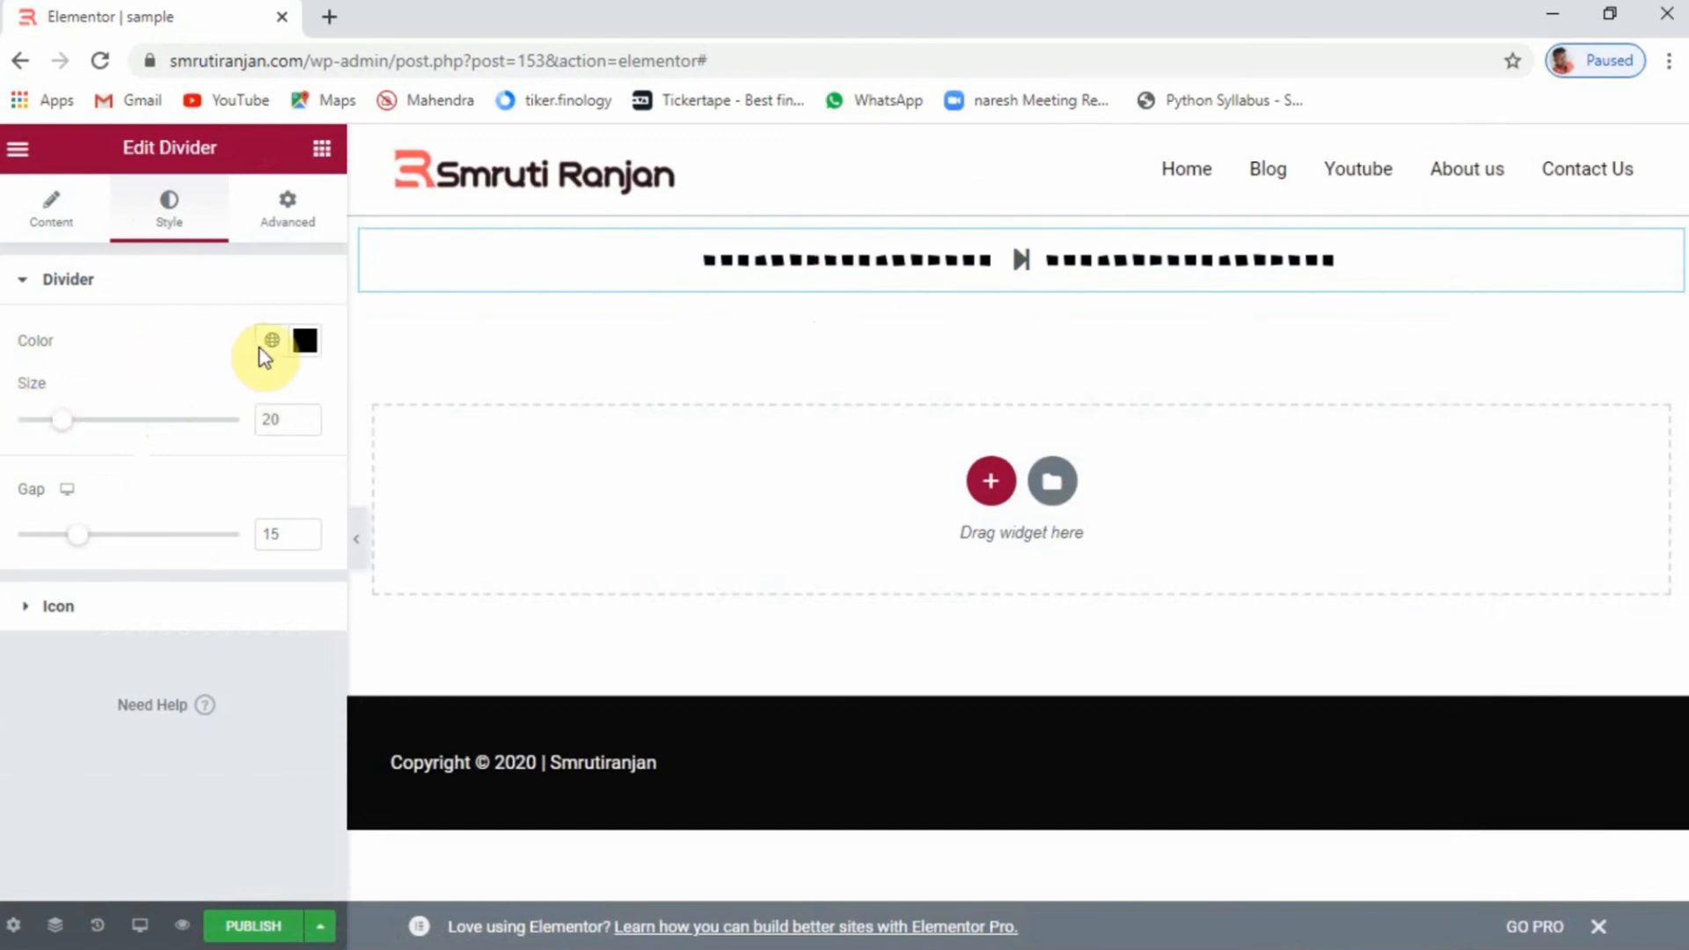
click(303, 343)
click(392, 473)
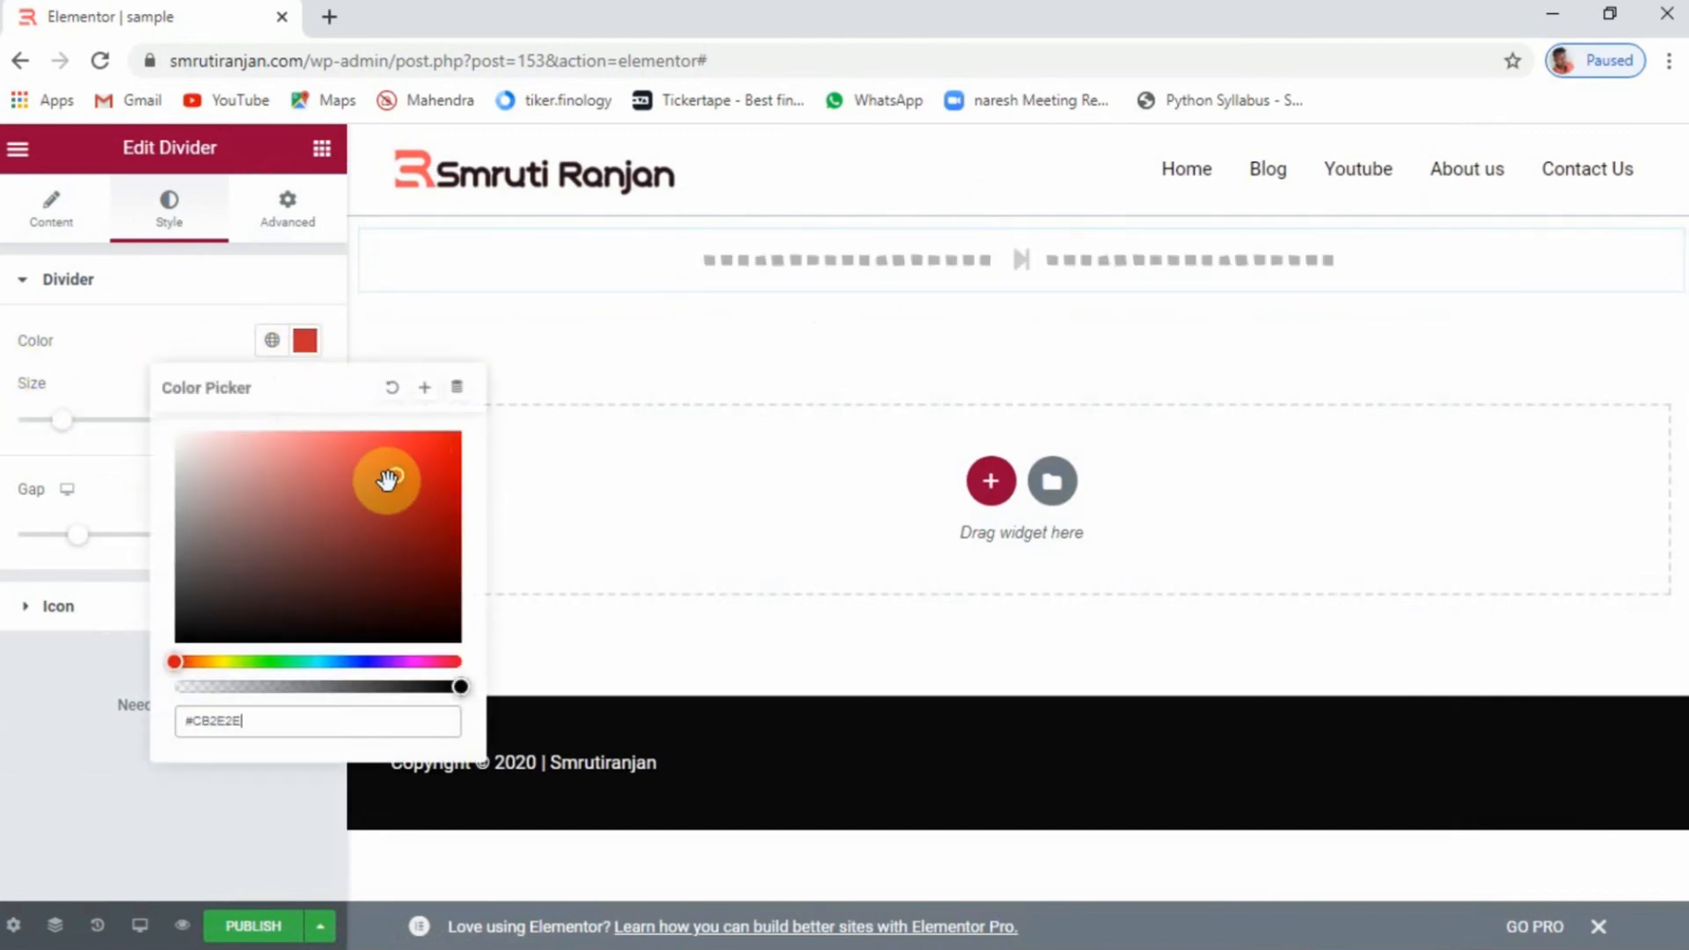
click(111, 353)
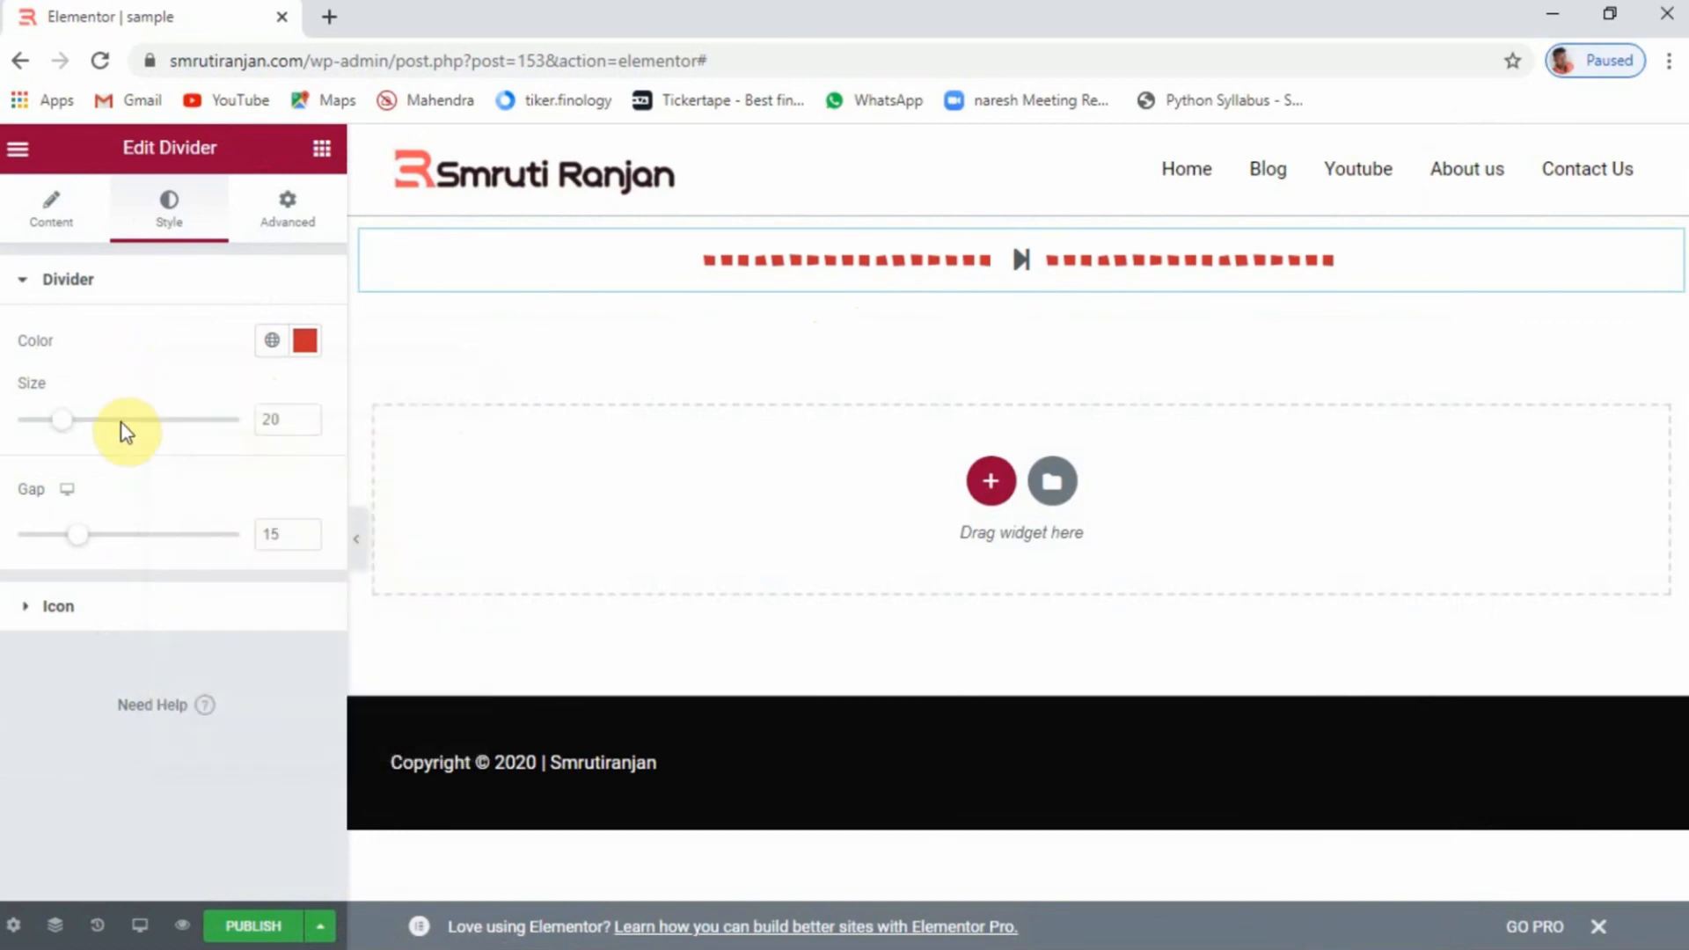
Try a larger divider size of 38.5, and settle on a size of 17.1
drag(63, 428, 104, 428)
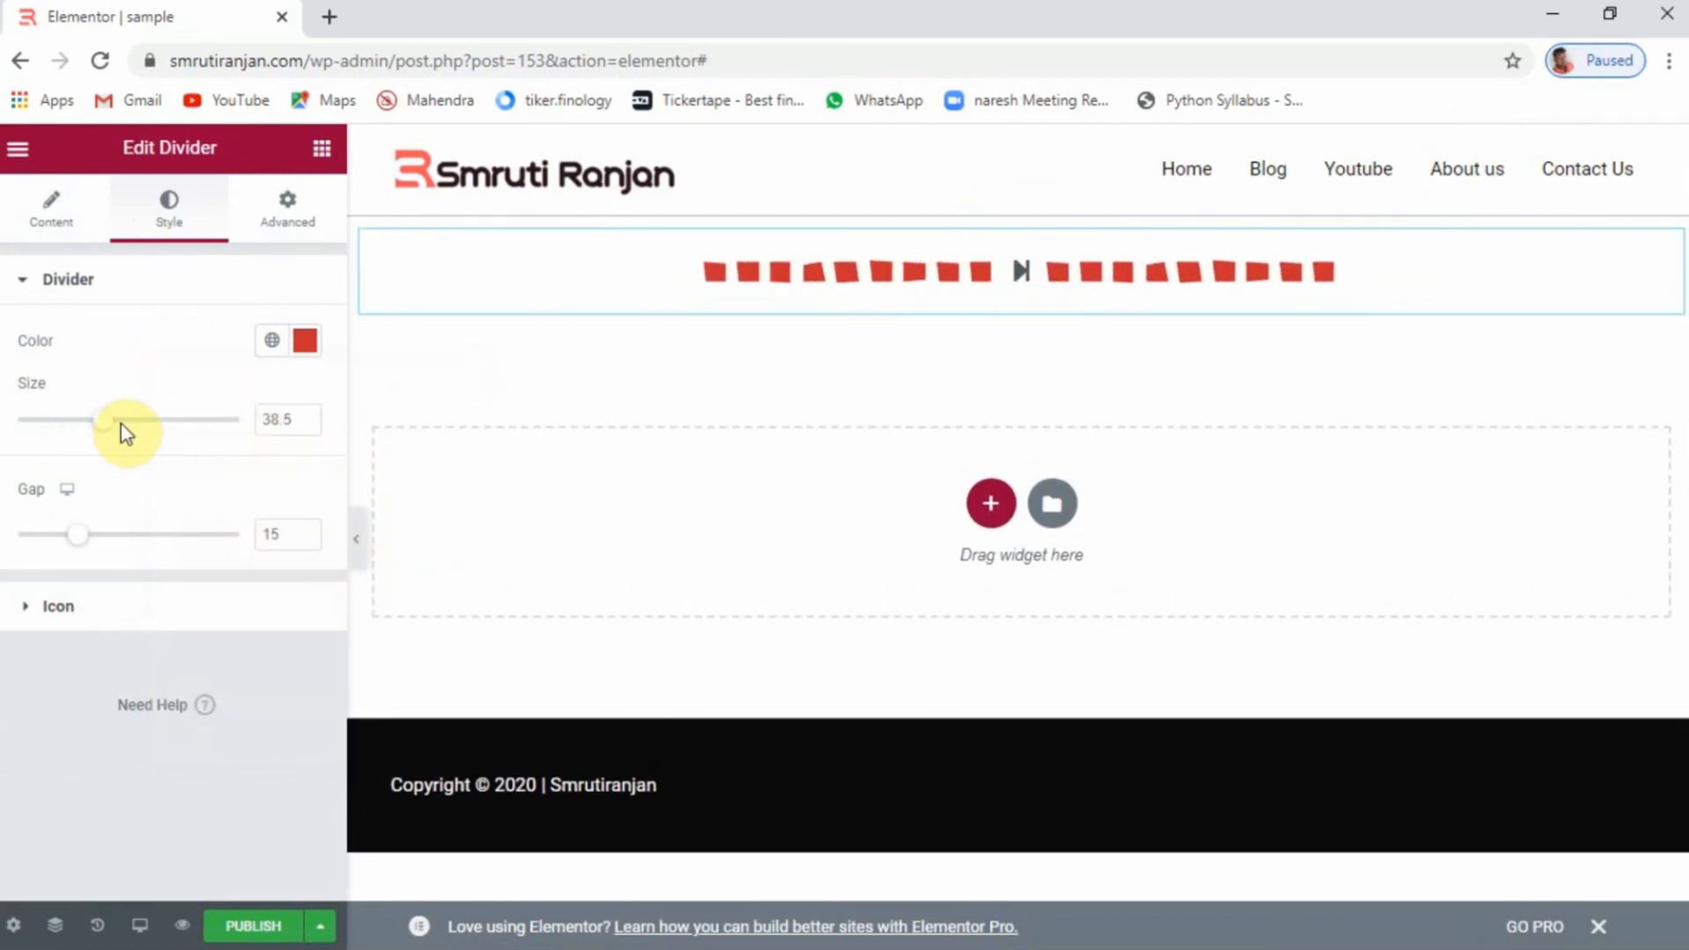
drag(110, 433, 57, 430)
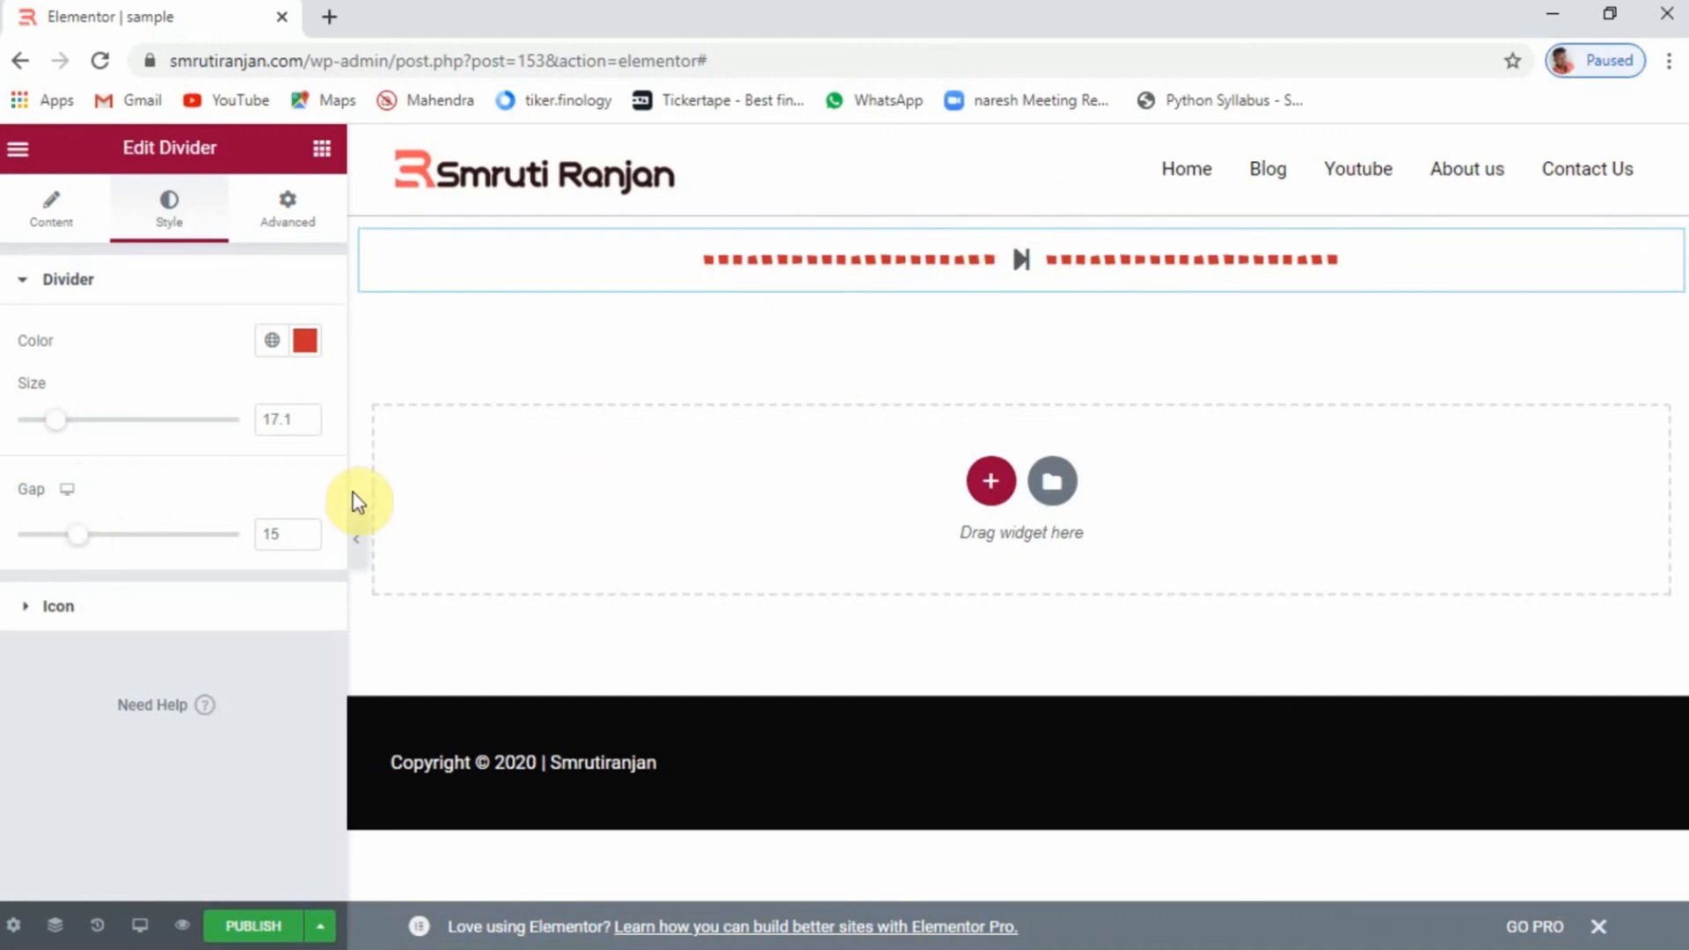
Set the divider's gap to 20, try the Stacked view for its icon and settle on Framed
mouse_move(83, 543)
mouse_down()
mouse_move(208, 578)
mouse_move(101, 558)
mouse_up()
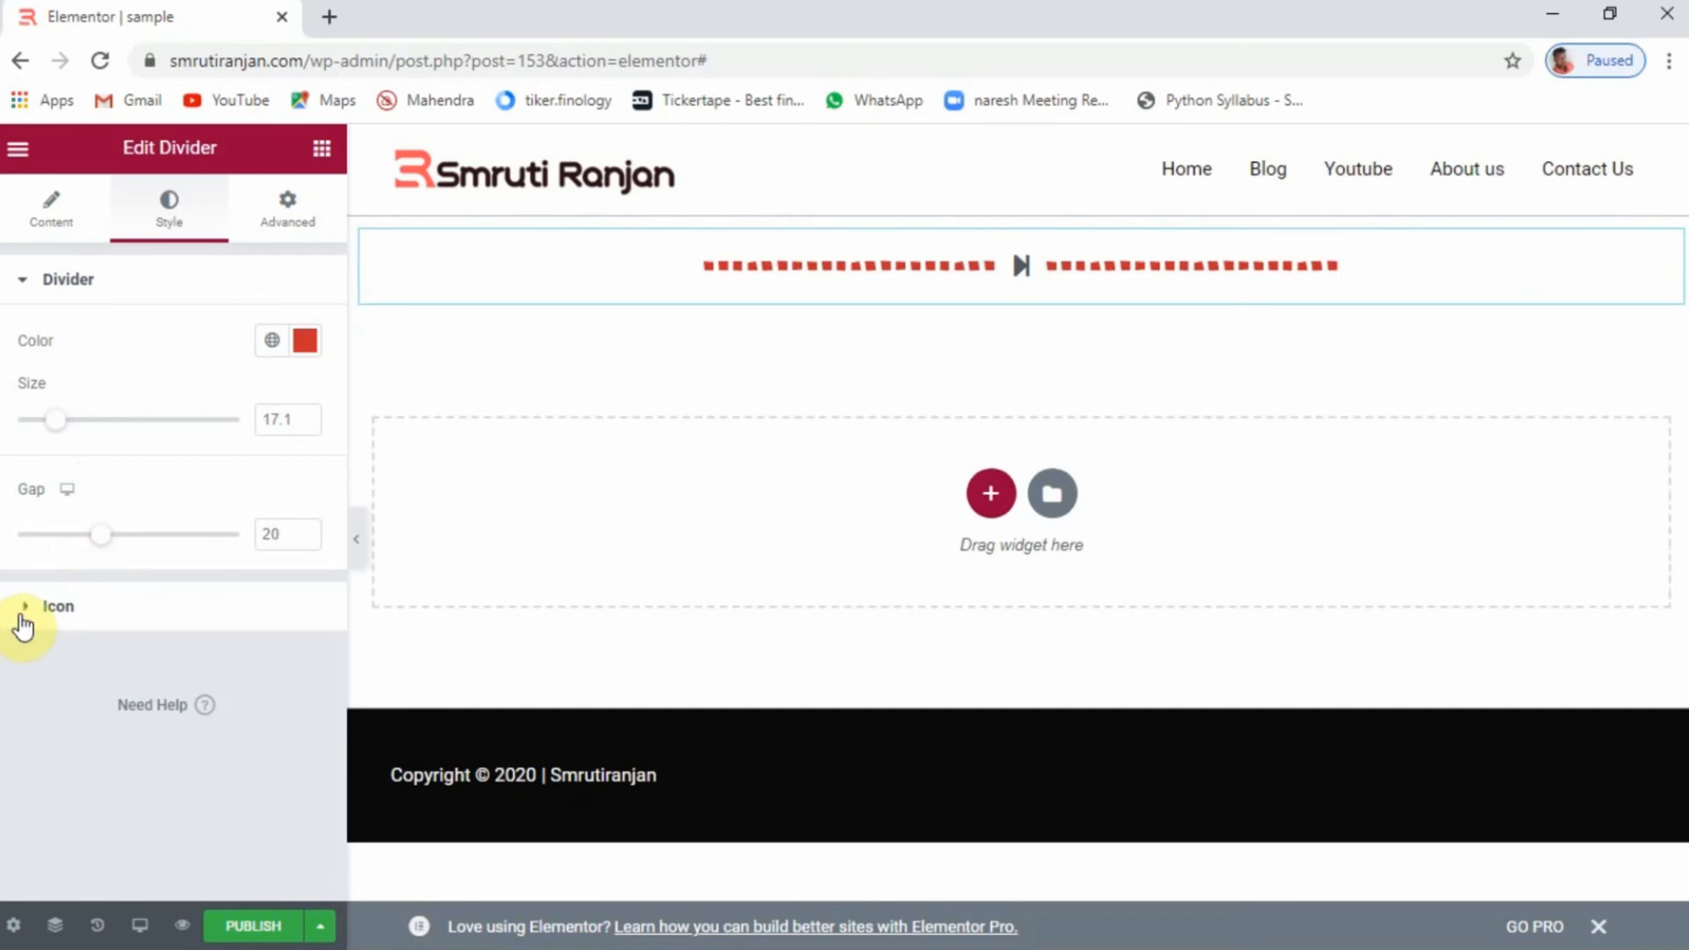
click(23, 615)
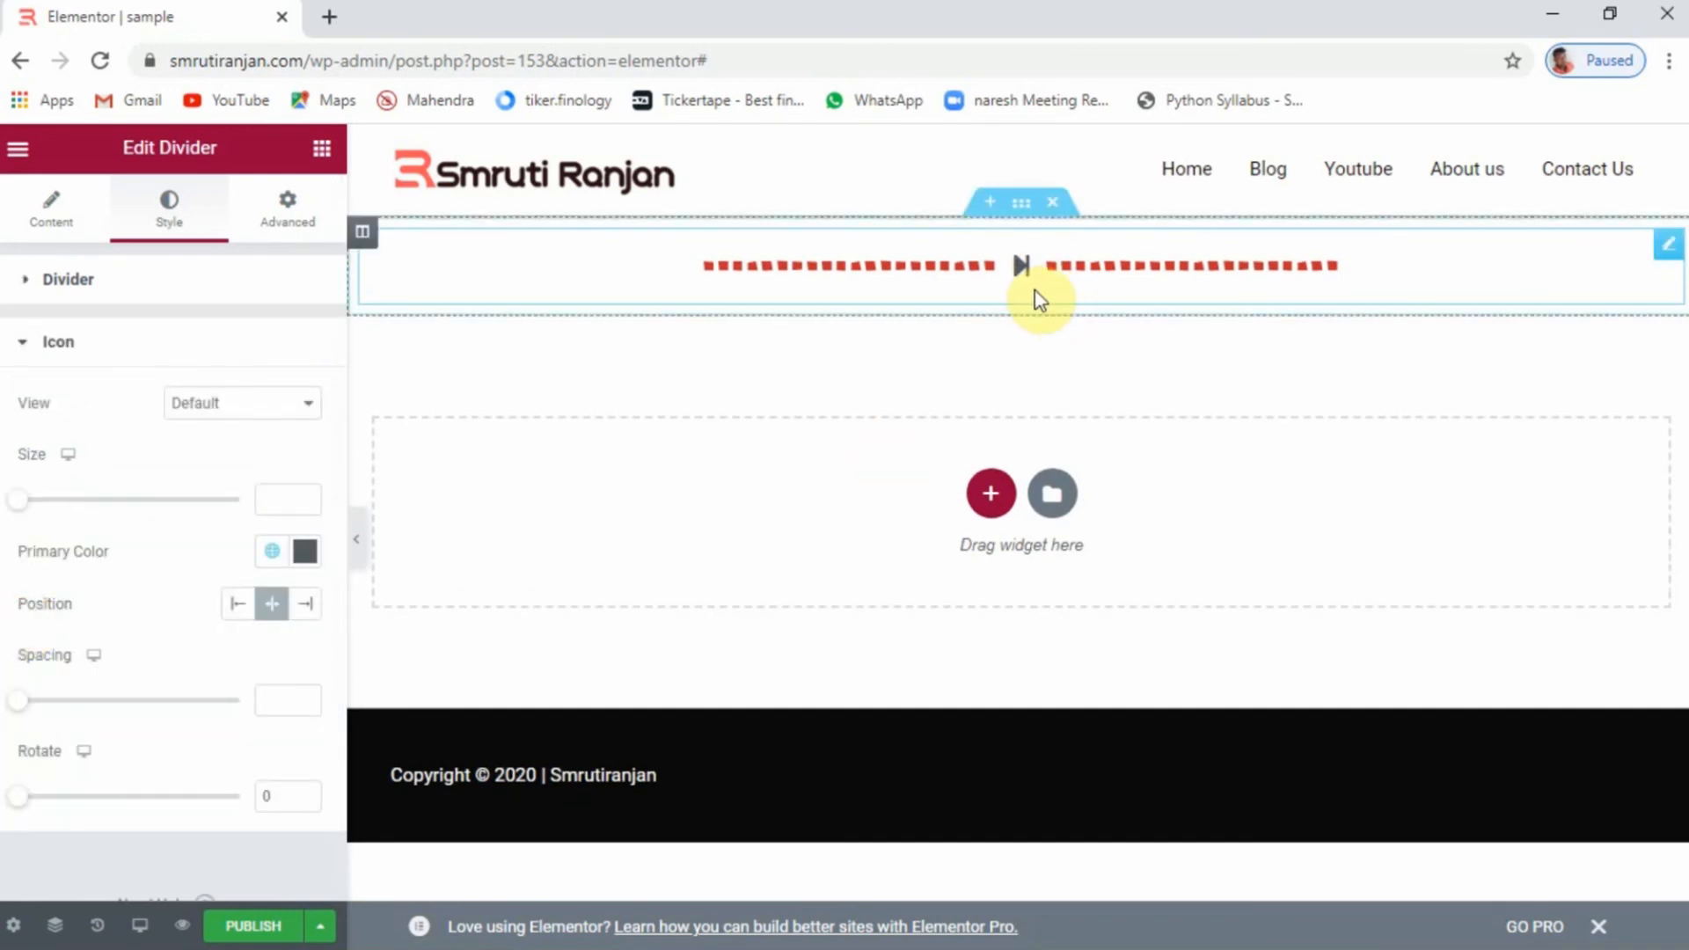
click(234, 406)
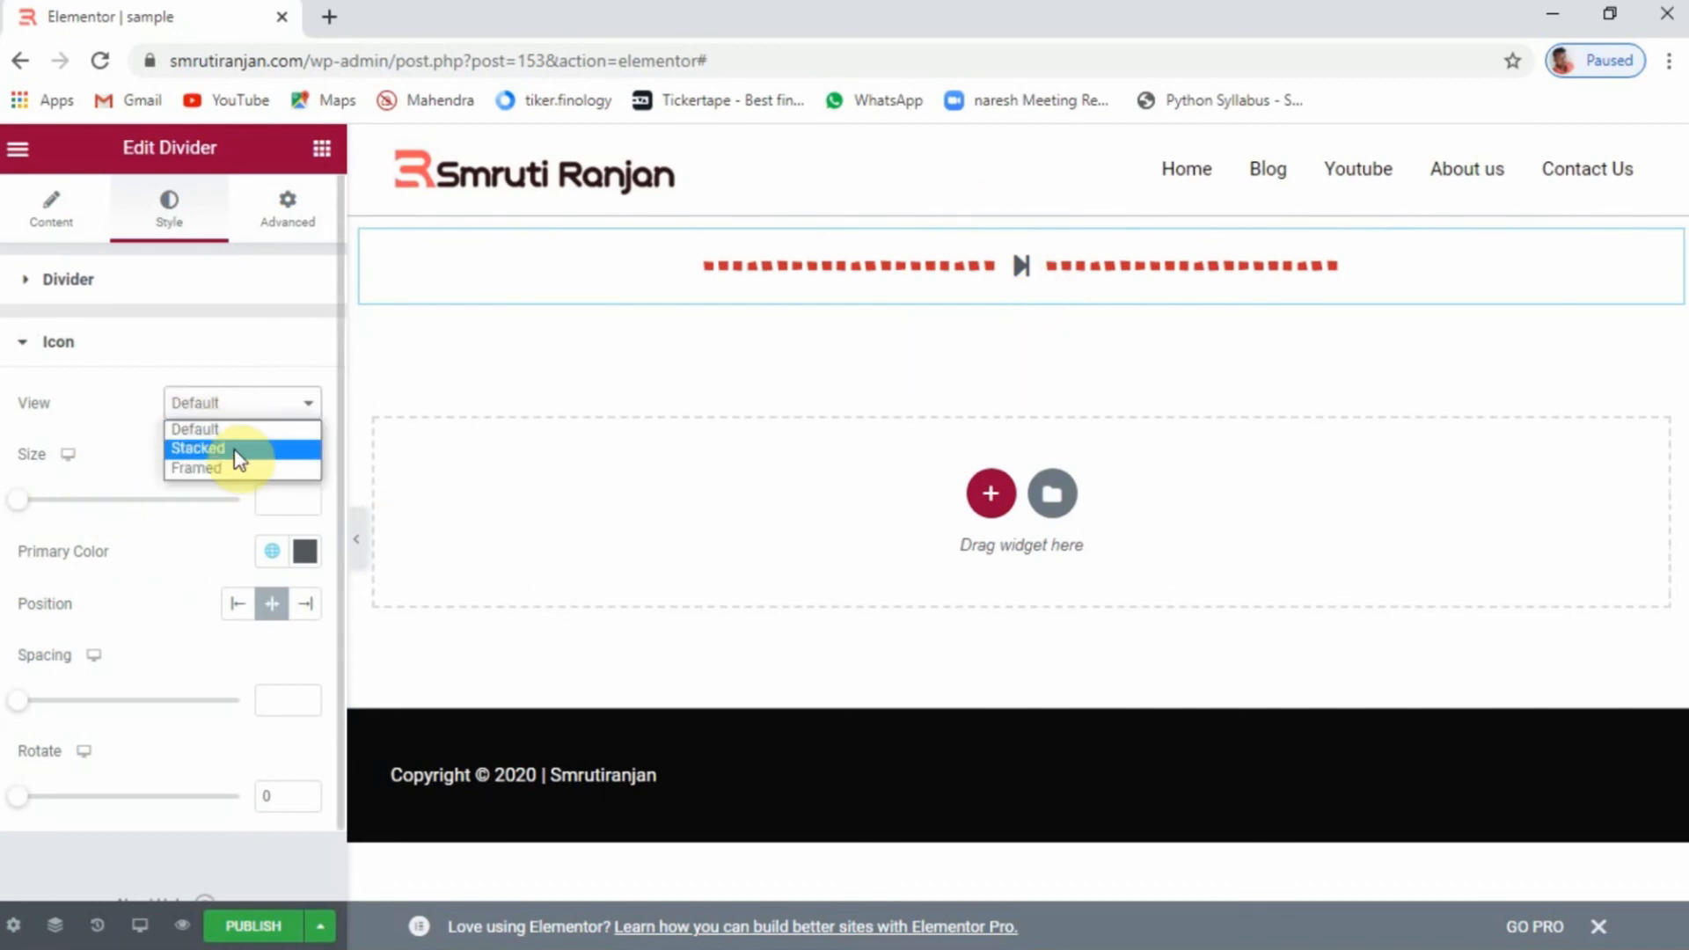
click(234, 453)
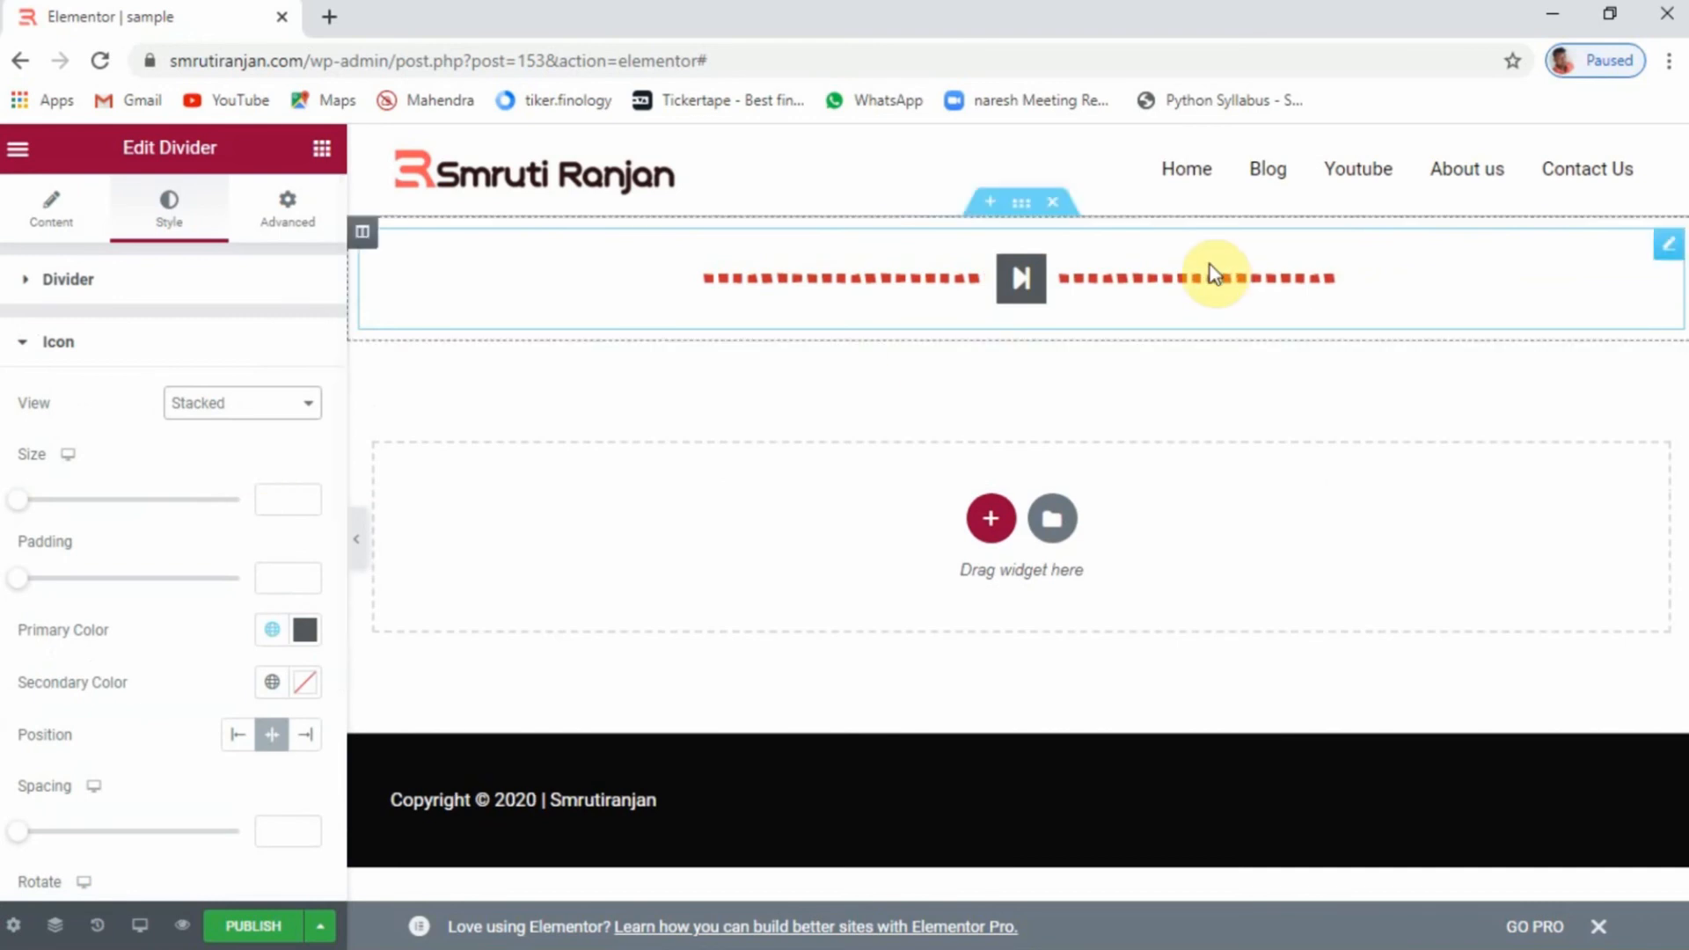
click(252, 403)
click(233, 473)
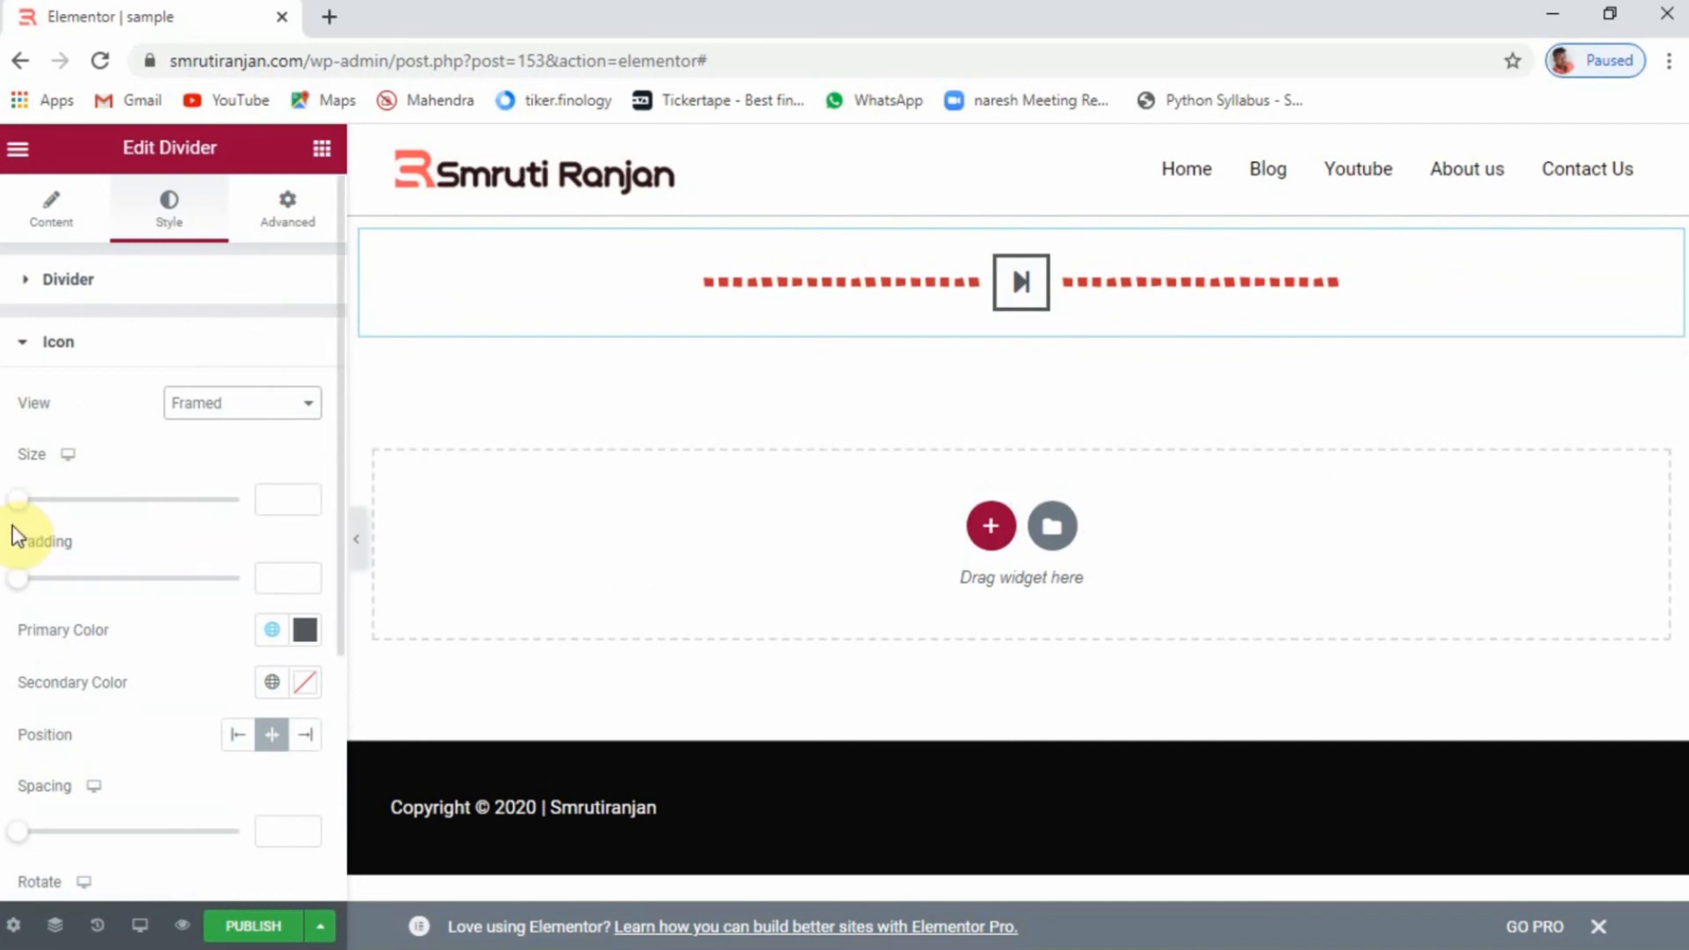
Set the divider icon's size to 46, try a padding of 39 and settle on 14
drag(16, 519, 79, 506)
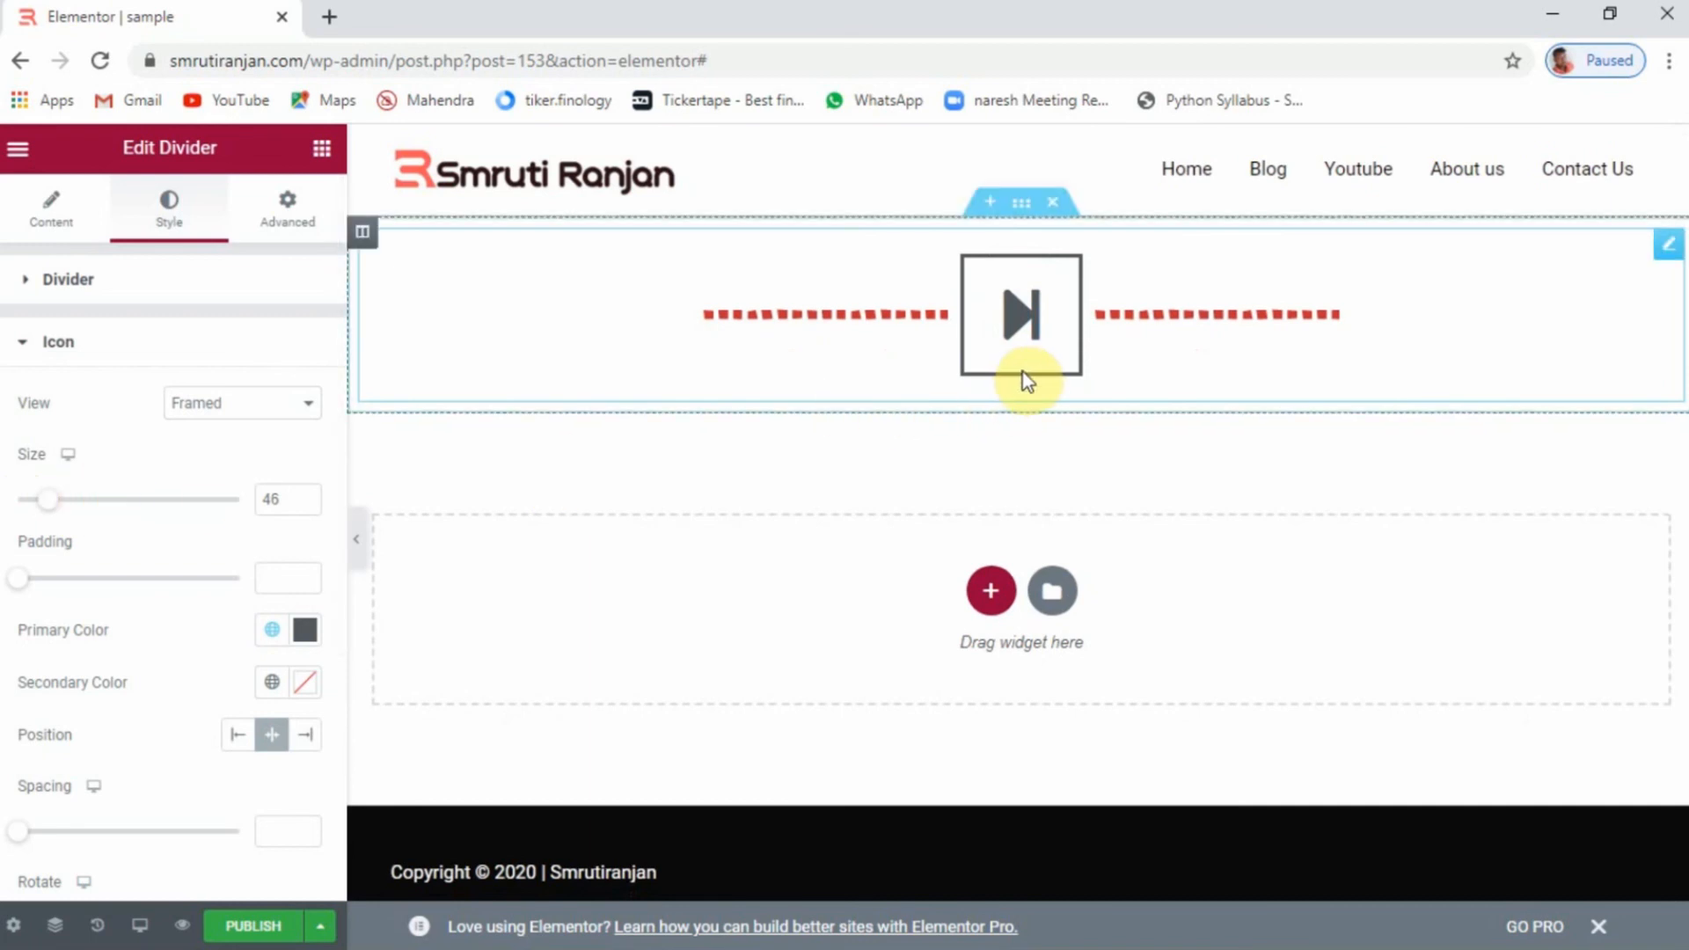
drag(33, 595, 109, 616)
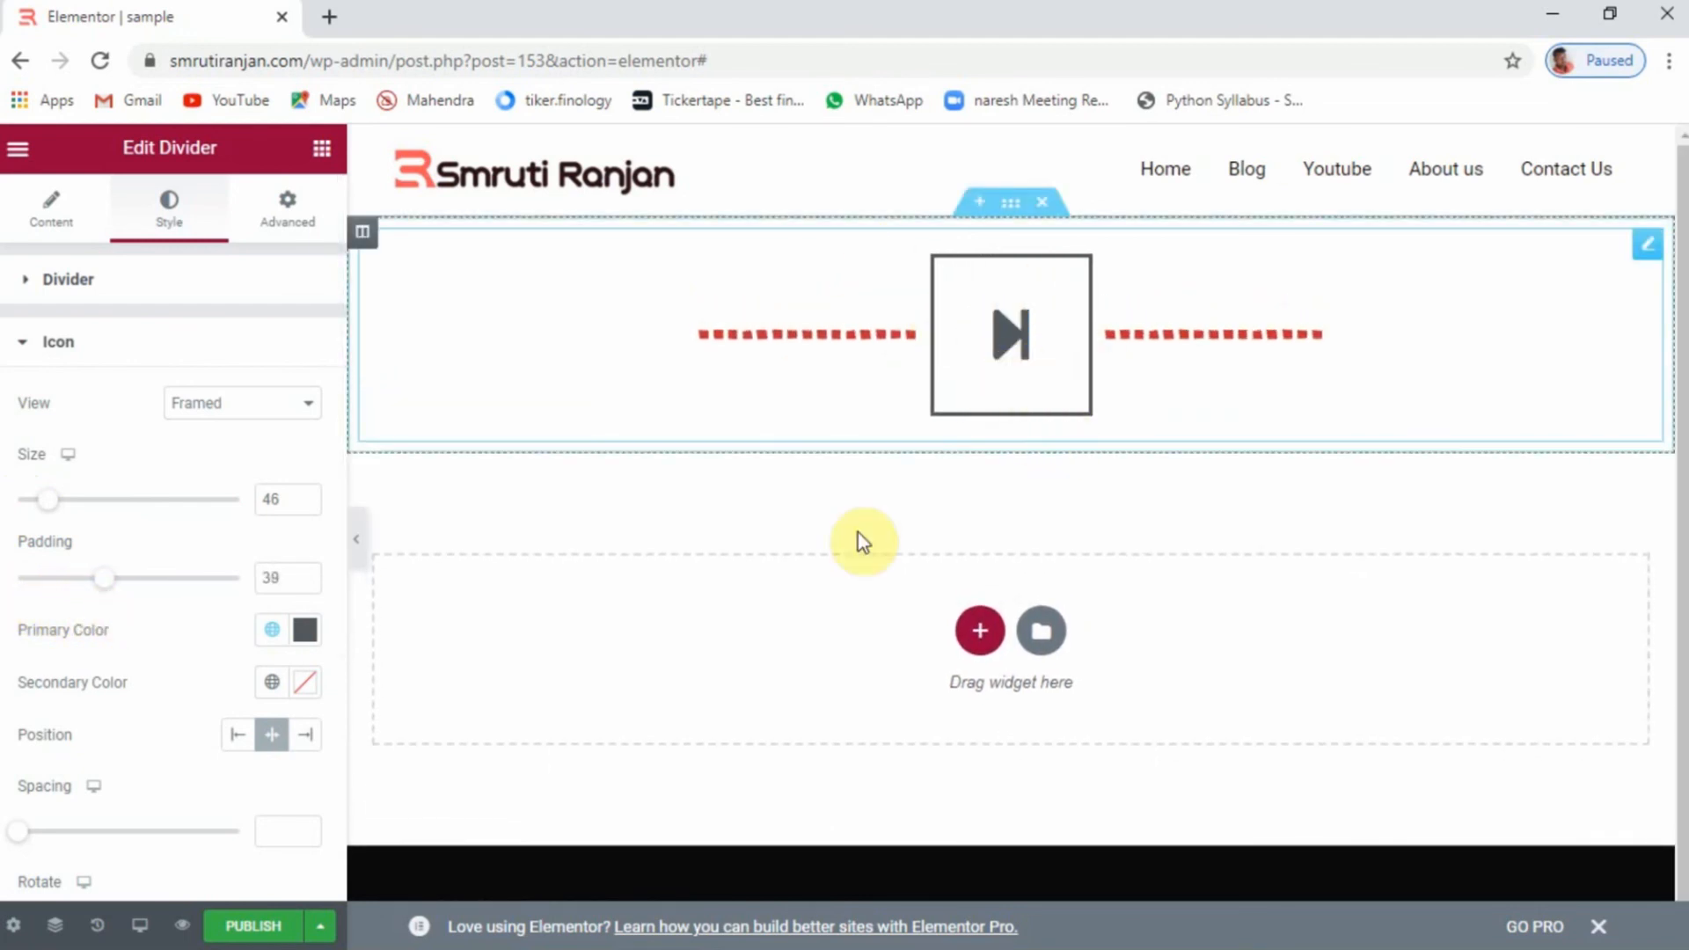
drag(106, 584, 49, 579)
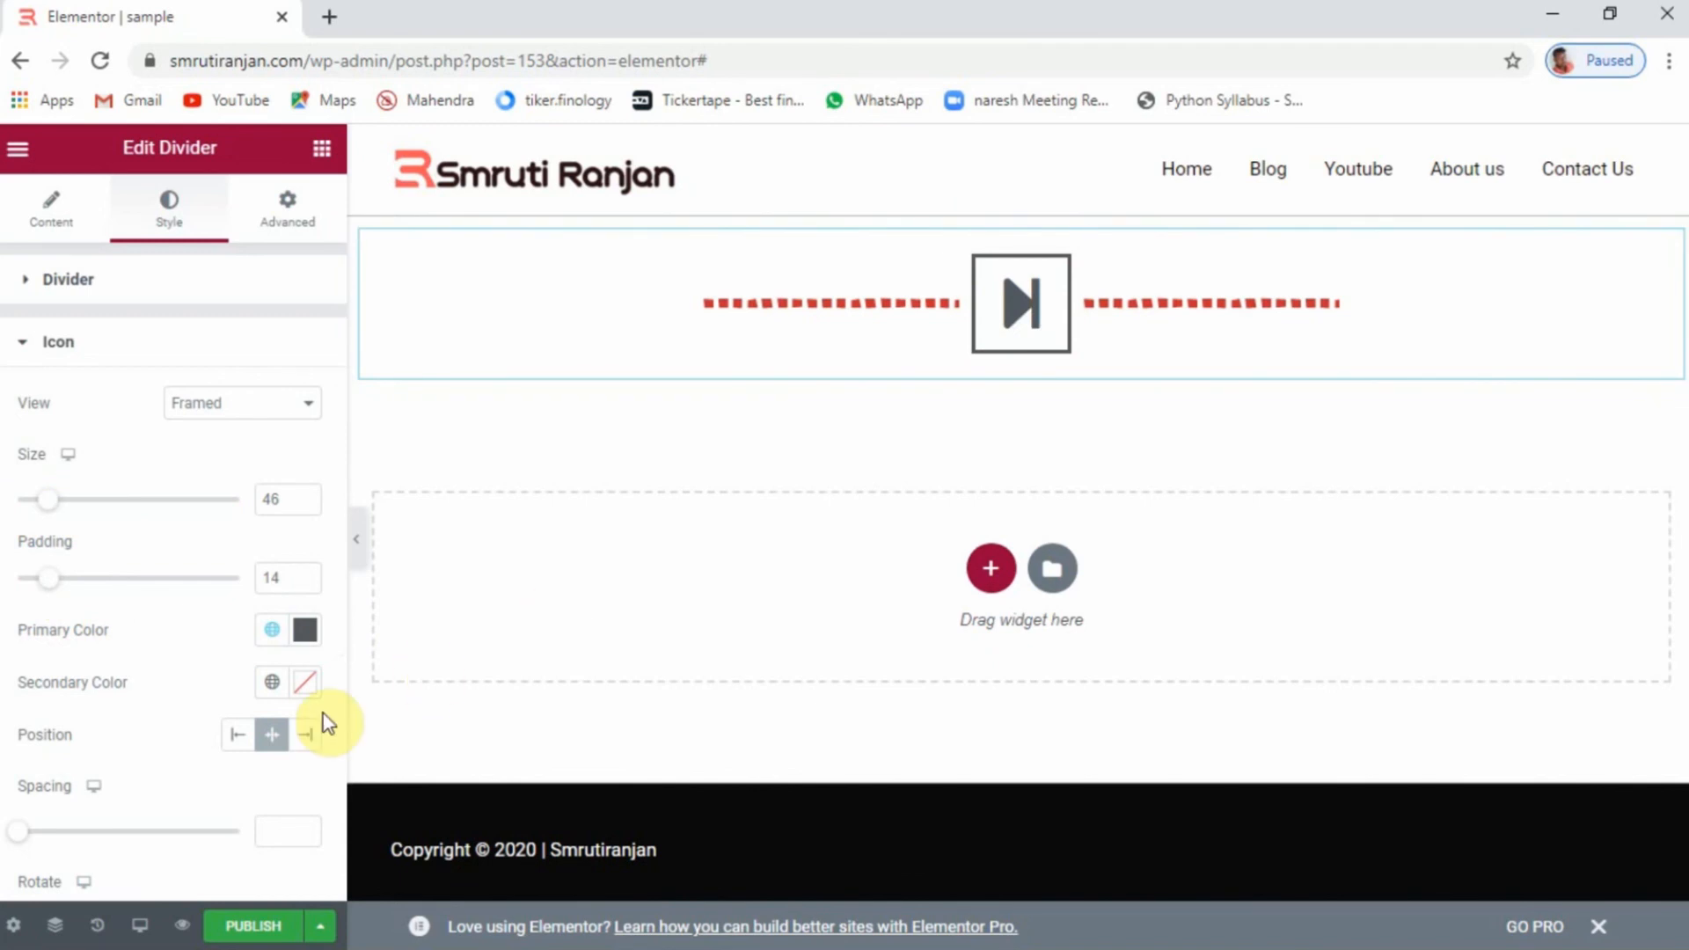
Try a dark blue as the icon's primary color and settle on bright red
click(301, 630)
click(343, 507)
click(357, 398)
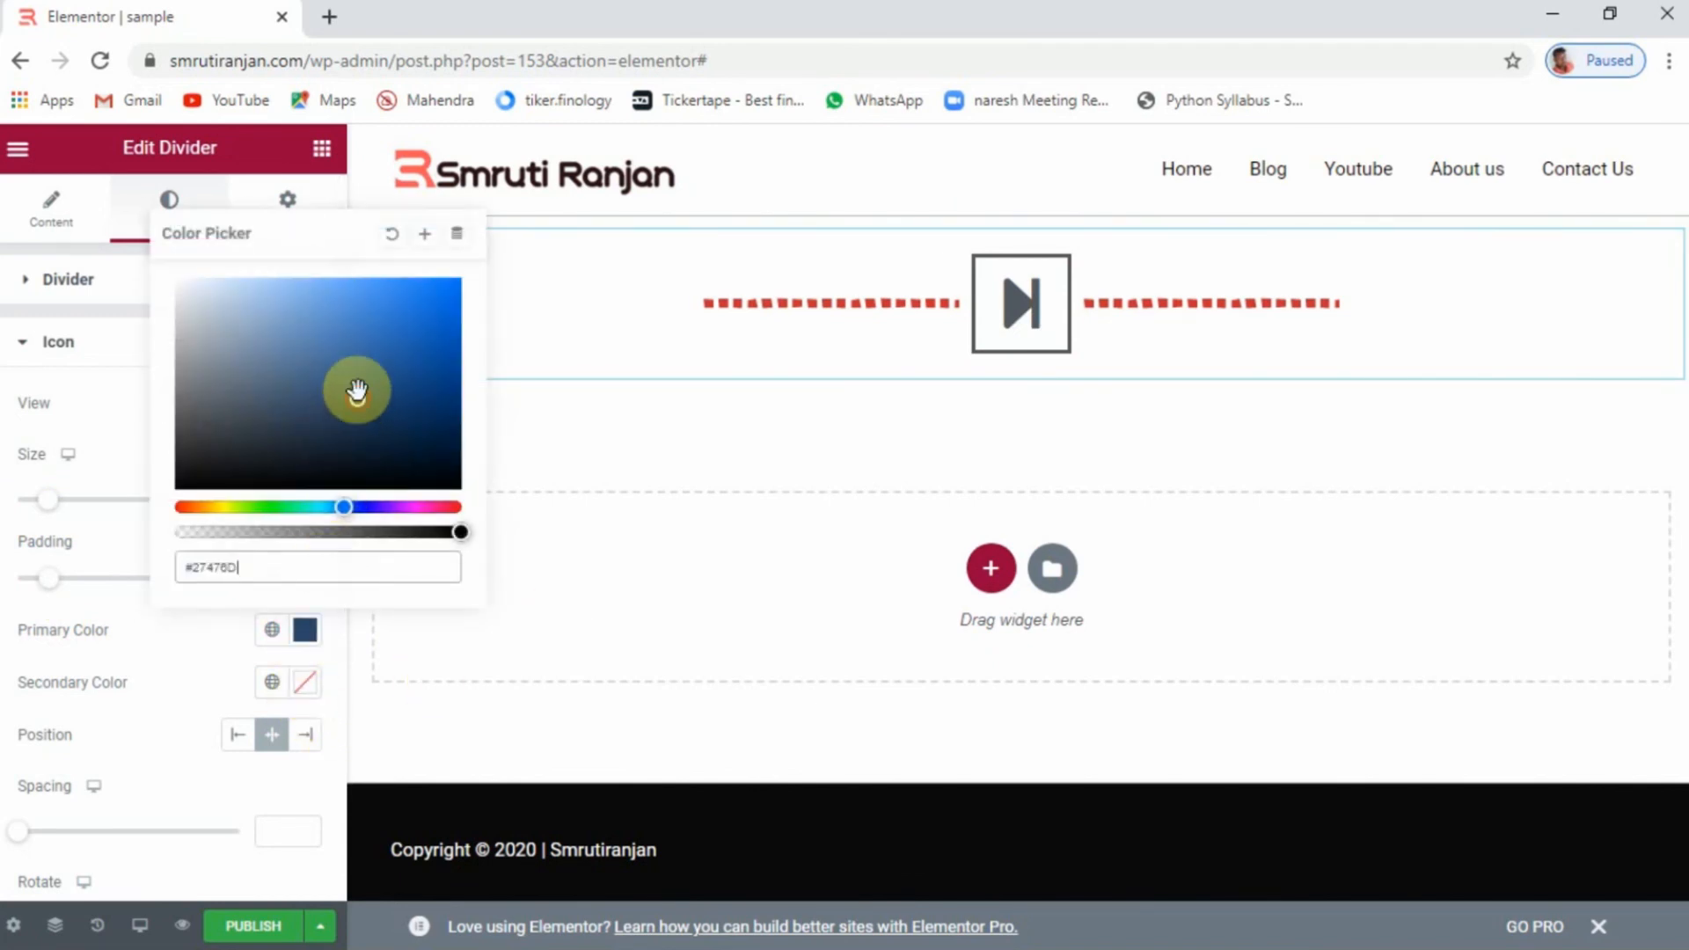
click(180, 507)
click(204, 648)
Set the icon's secondary color to light grey #D4D4D4
click(306, 684)
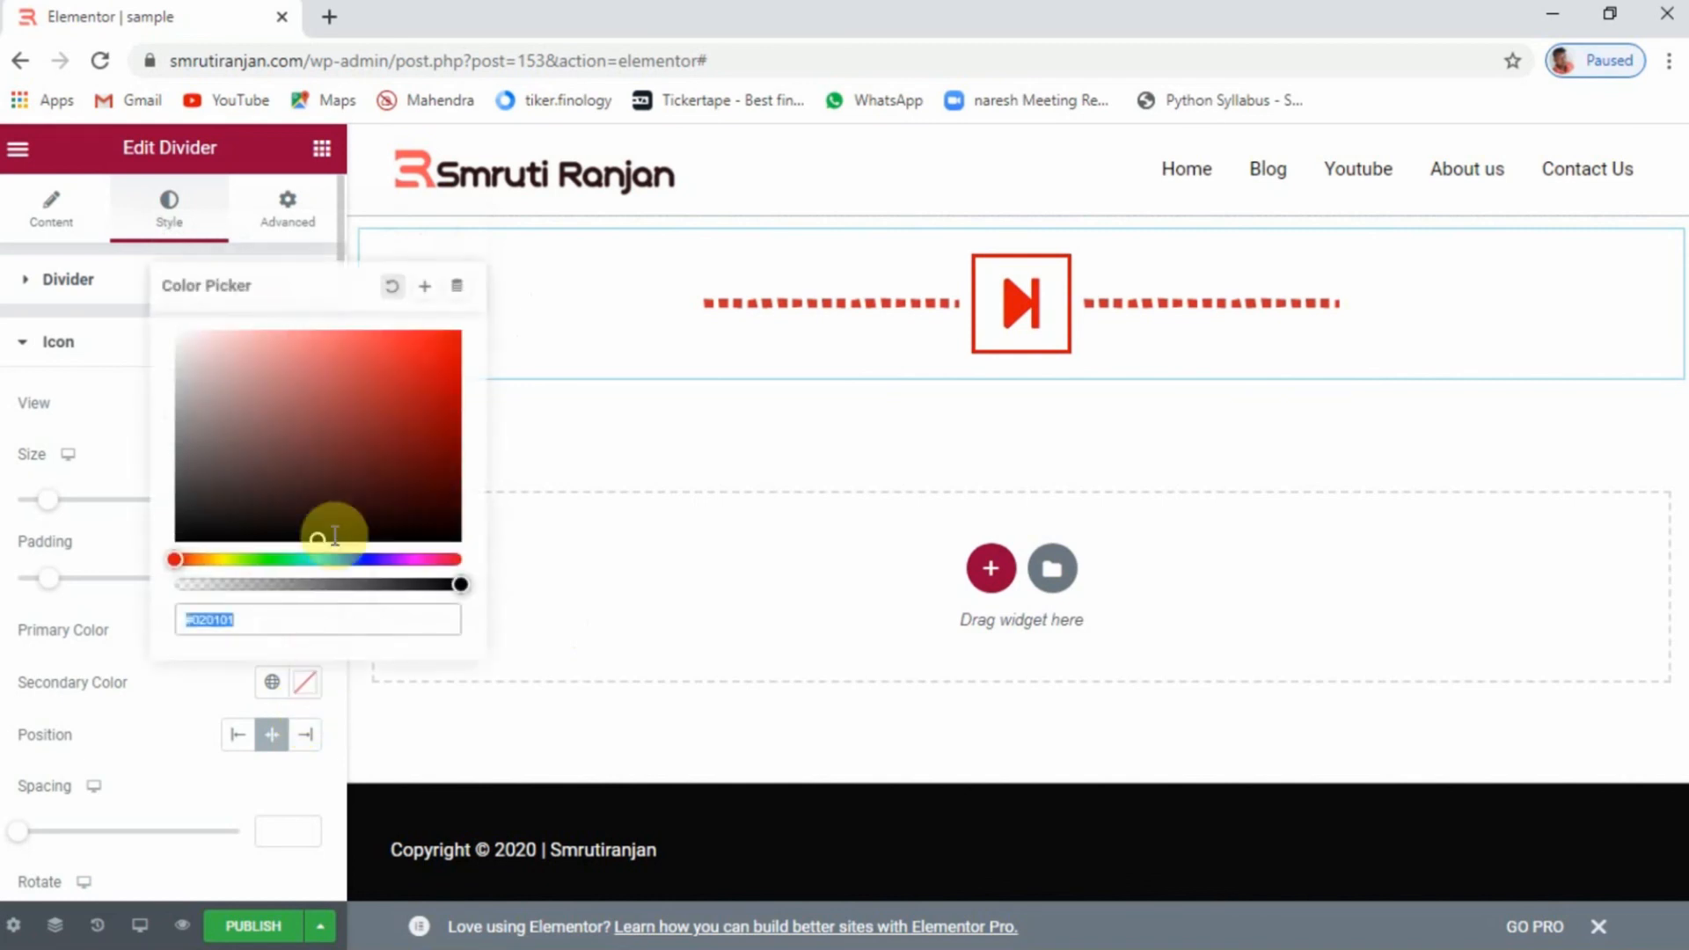
drag(253, 479, 174, 361)
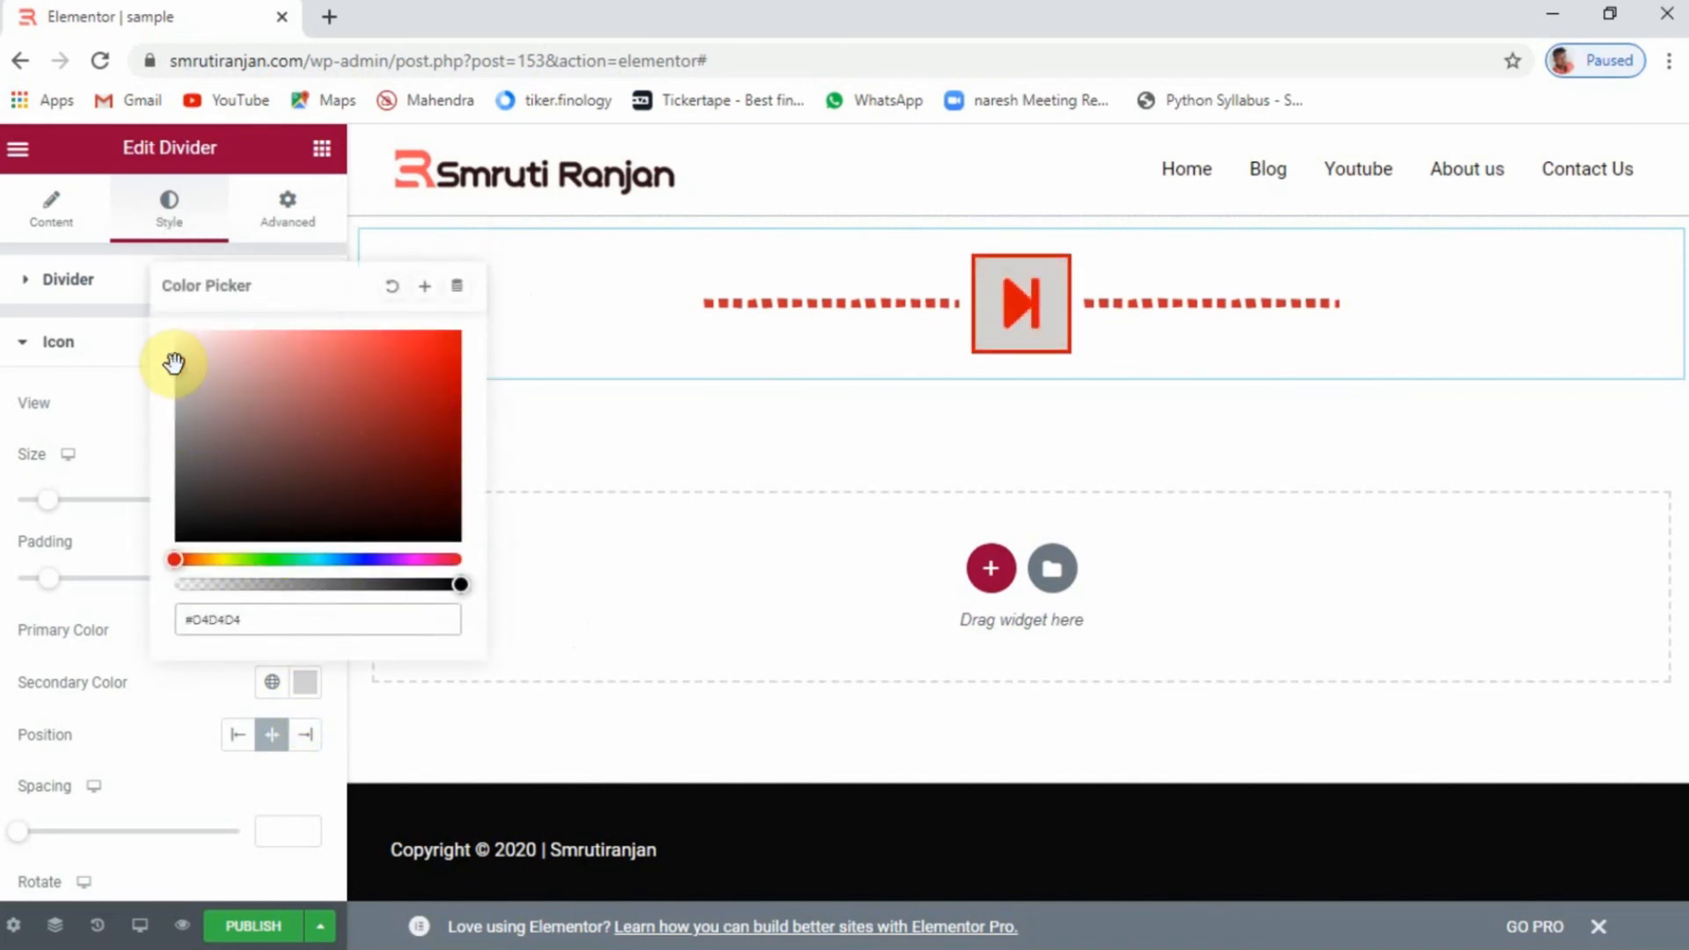
click(102, 540)
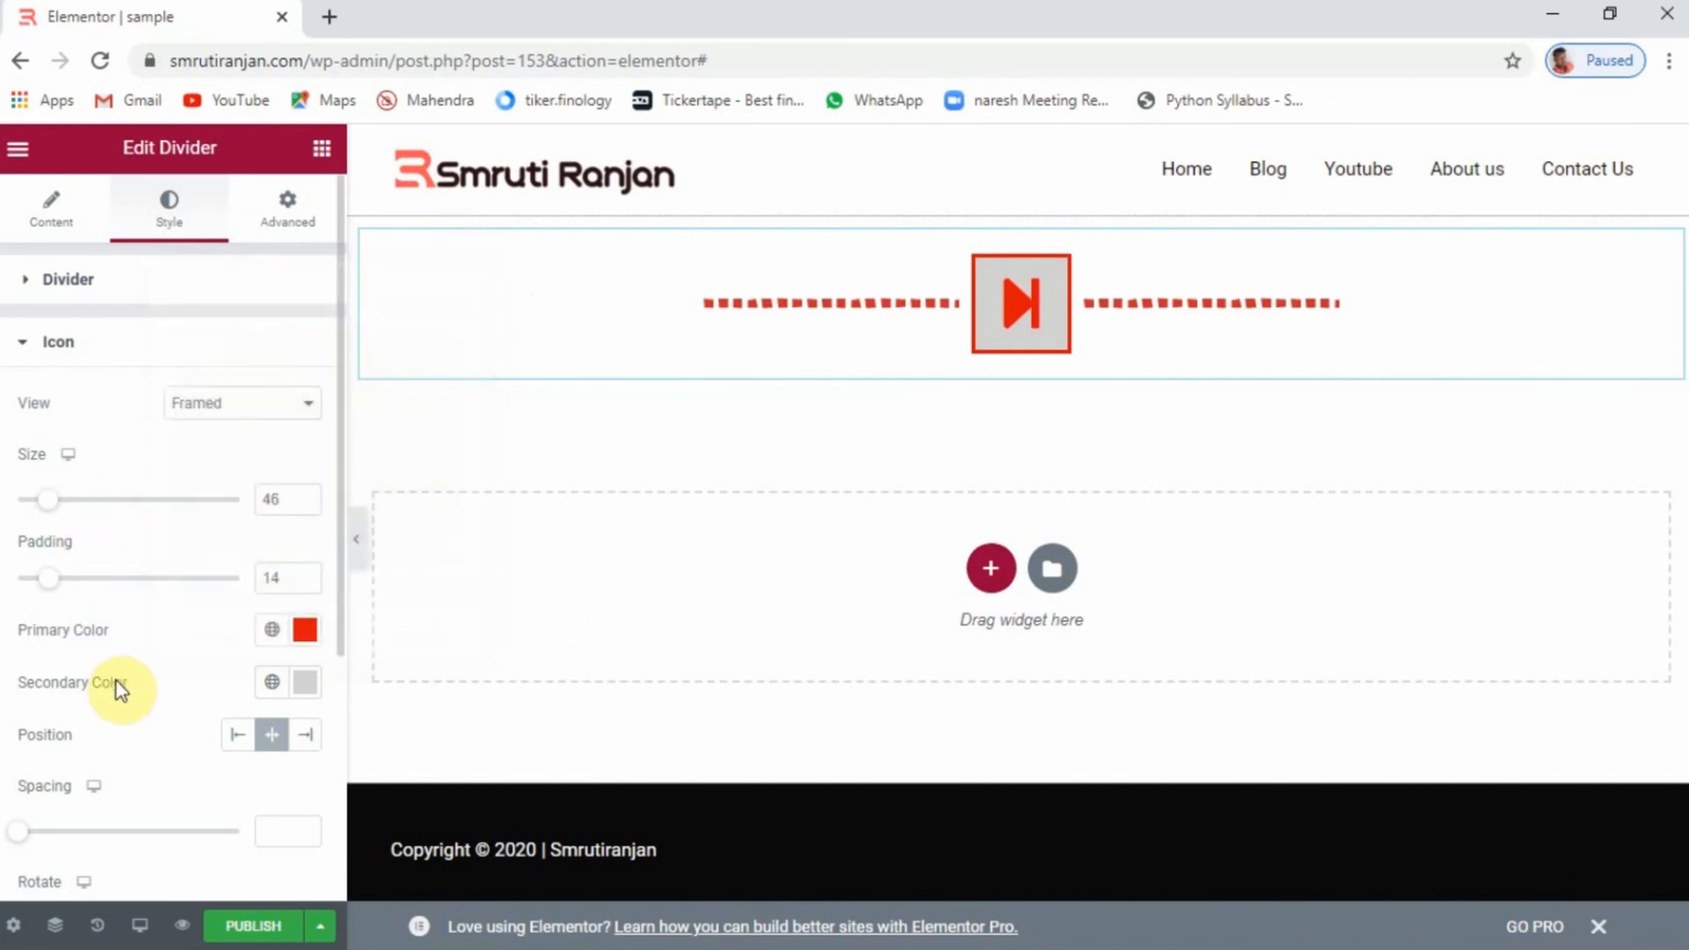
Try the icon at the left end and centre of the divider line, and settle on the right end
scroll(117, 684, down, 3)
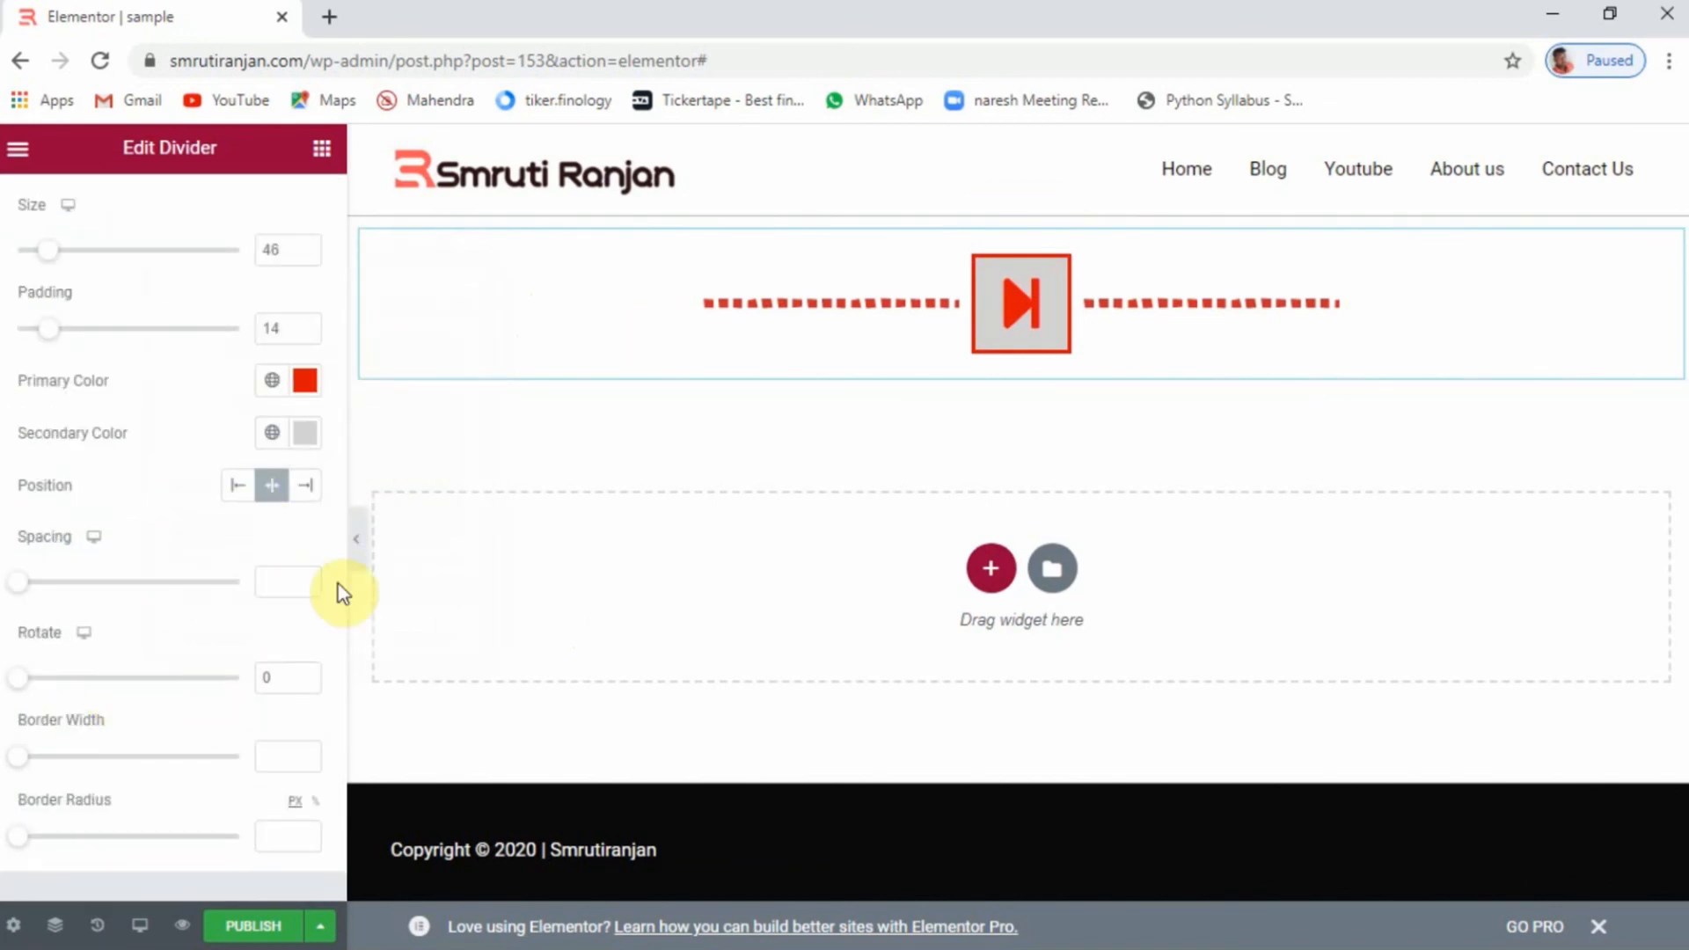
click(236, 489)
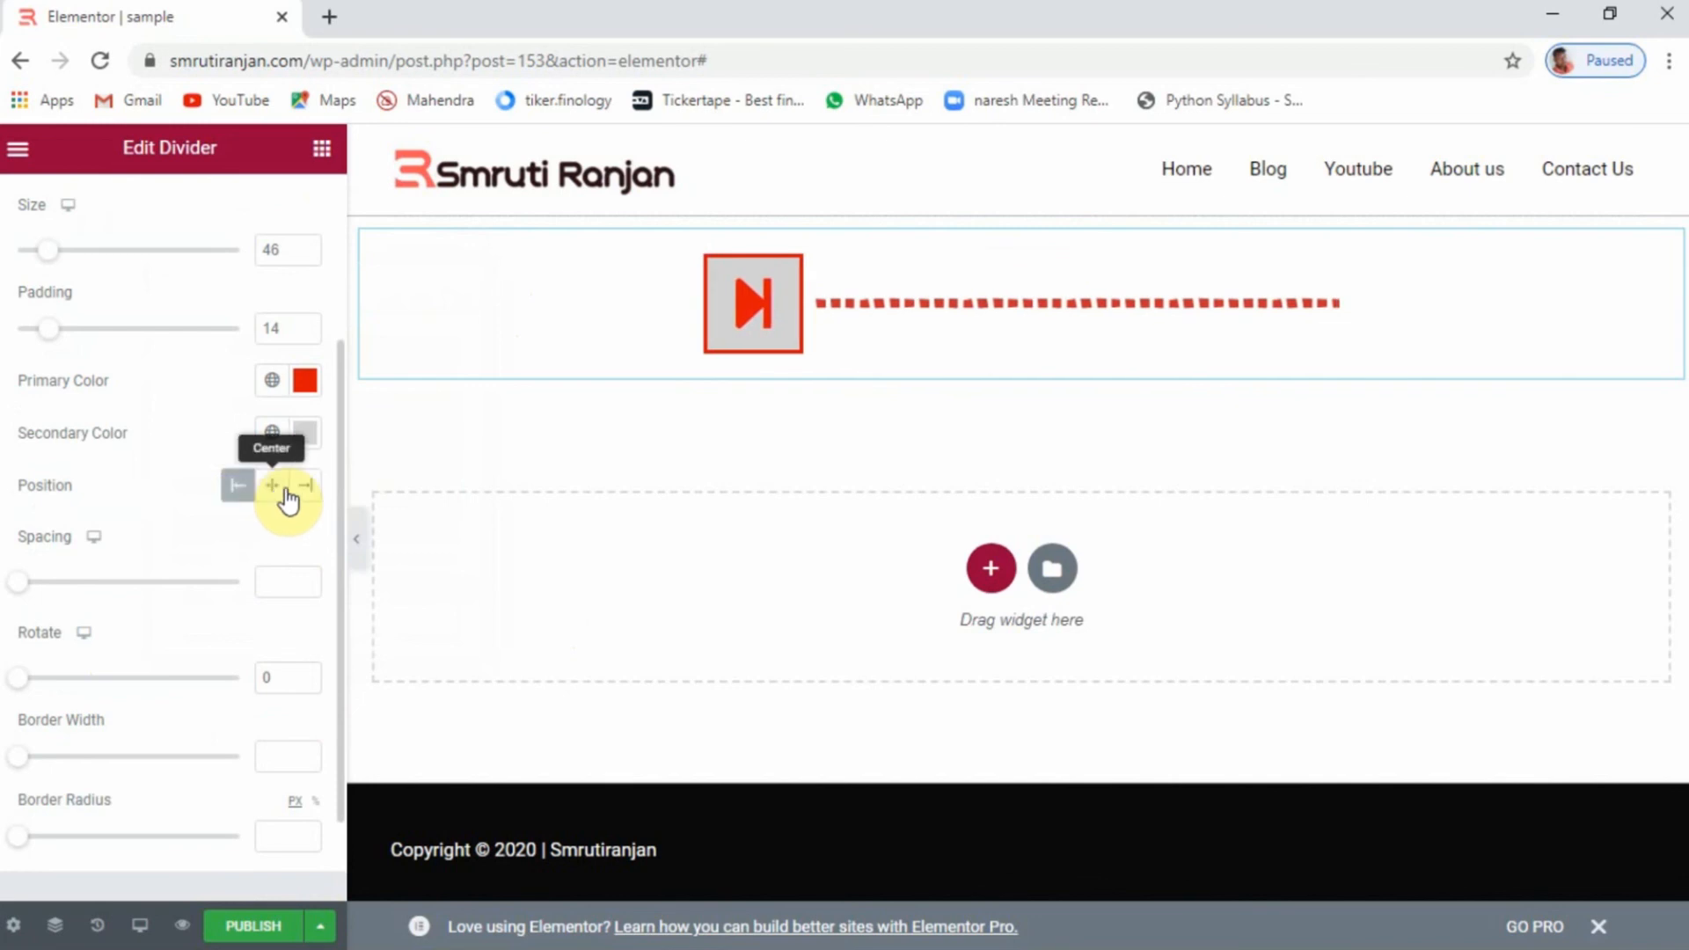
click(268, 489)
click(310, 489)
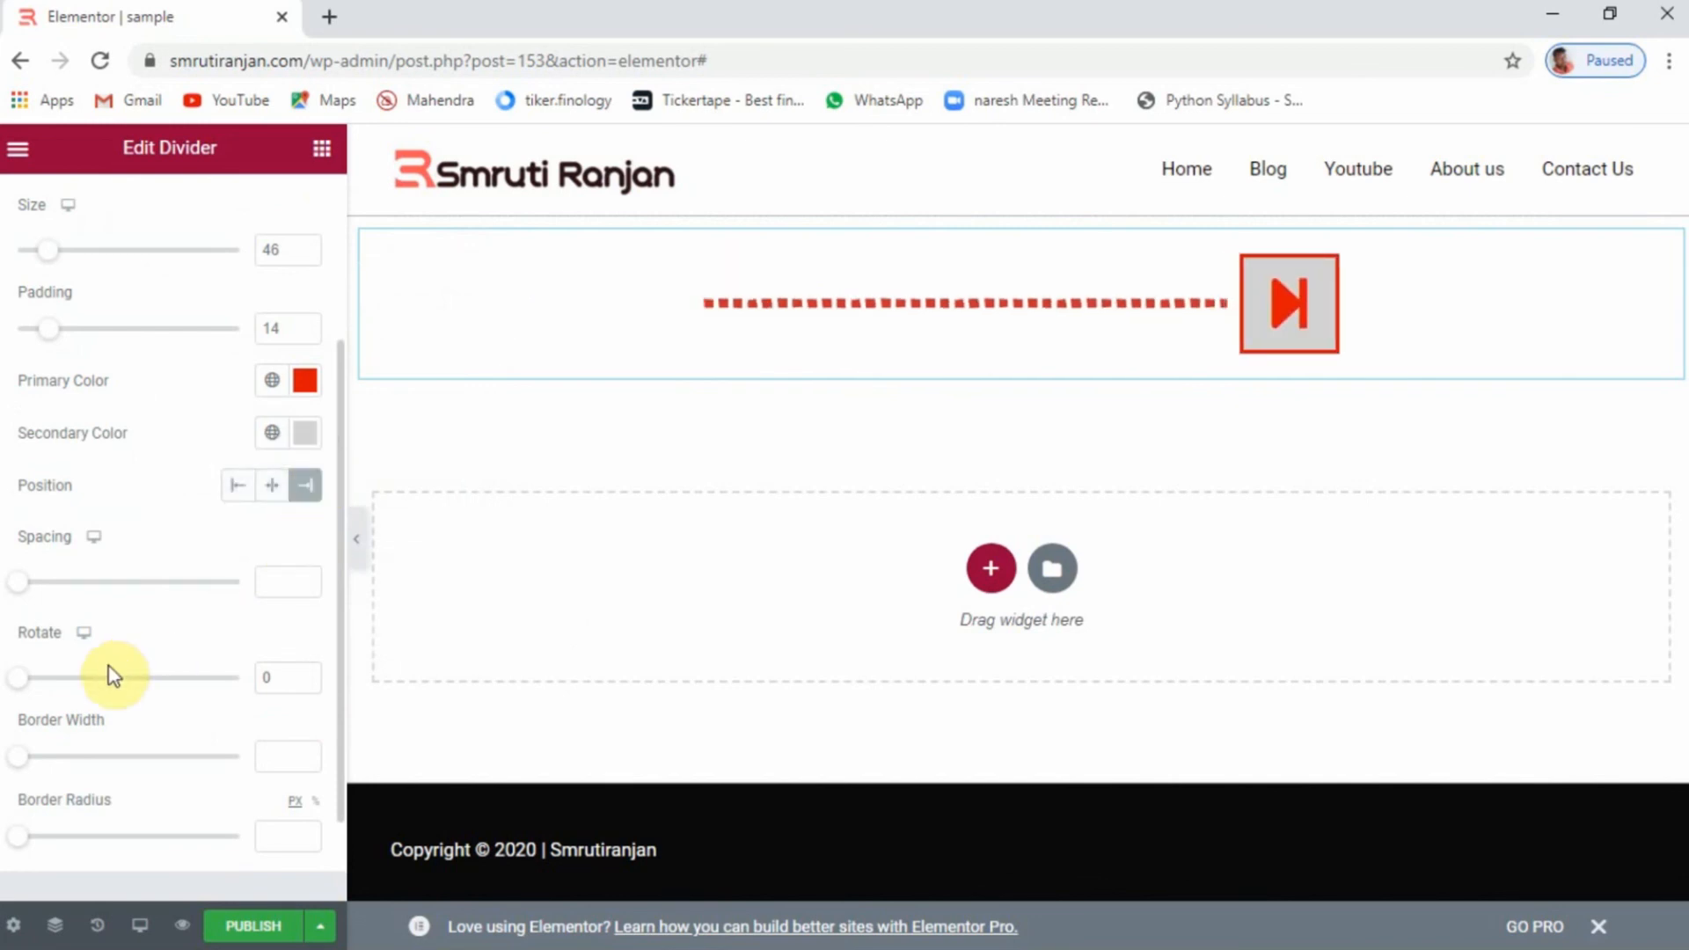
Try an icon spacing of 24, settle on 4, and rotate the icon by 40
drag(17, 588, 124, 590)
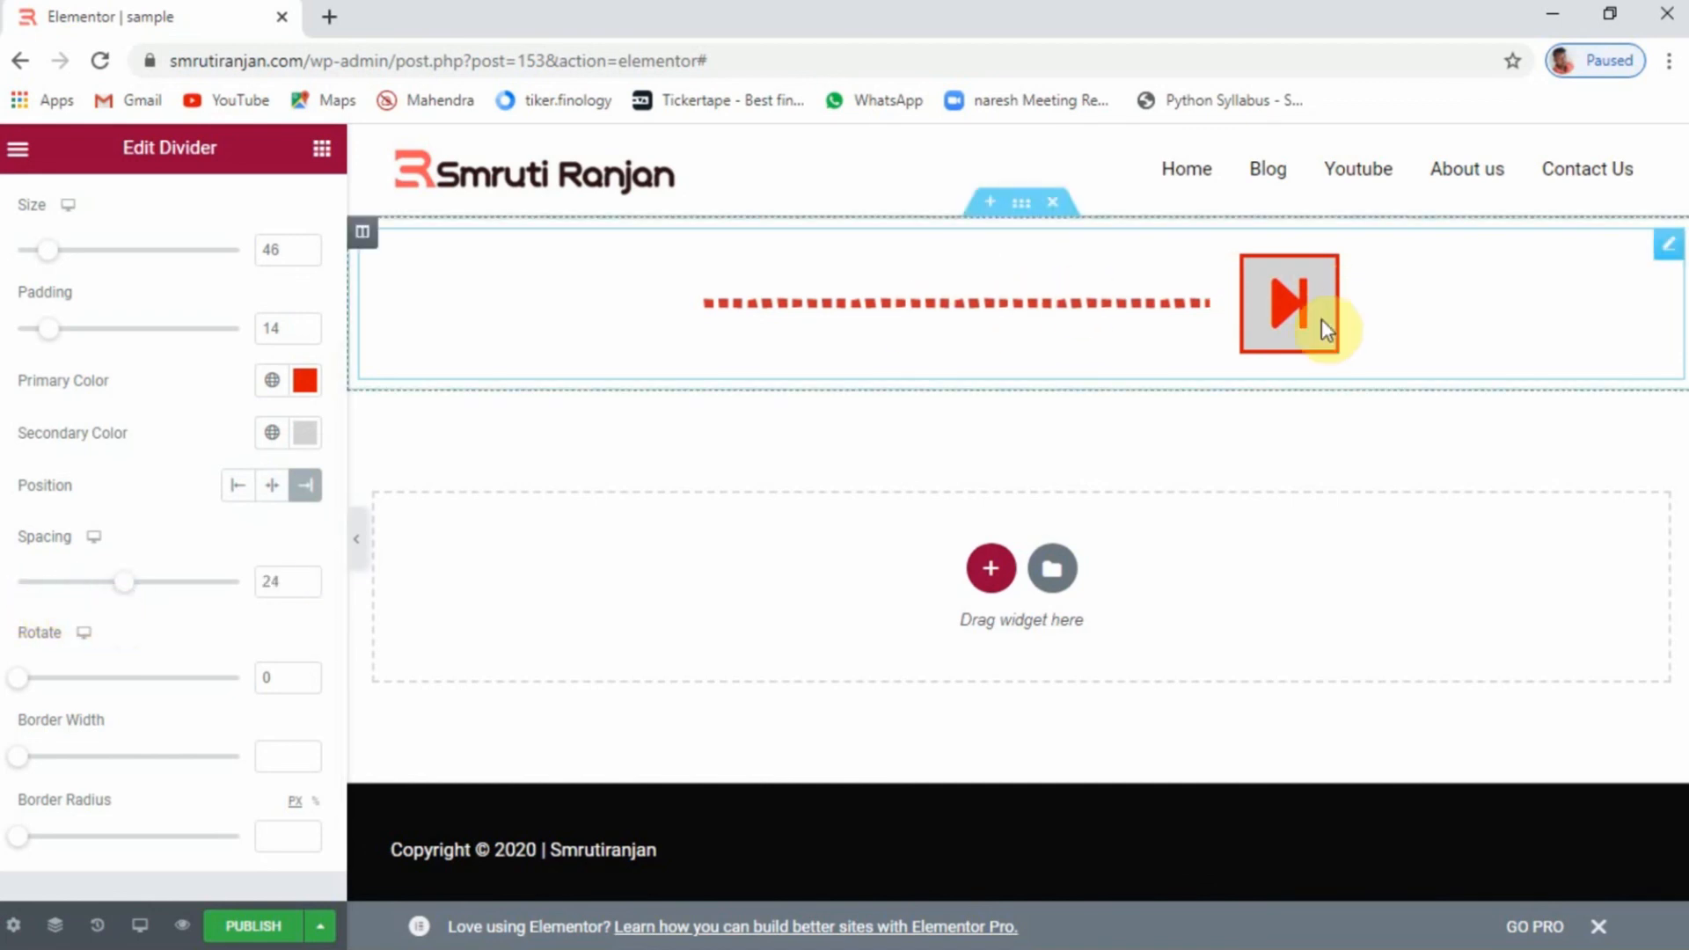
drag(126, 582, 40, 599)
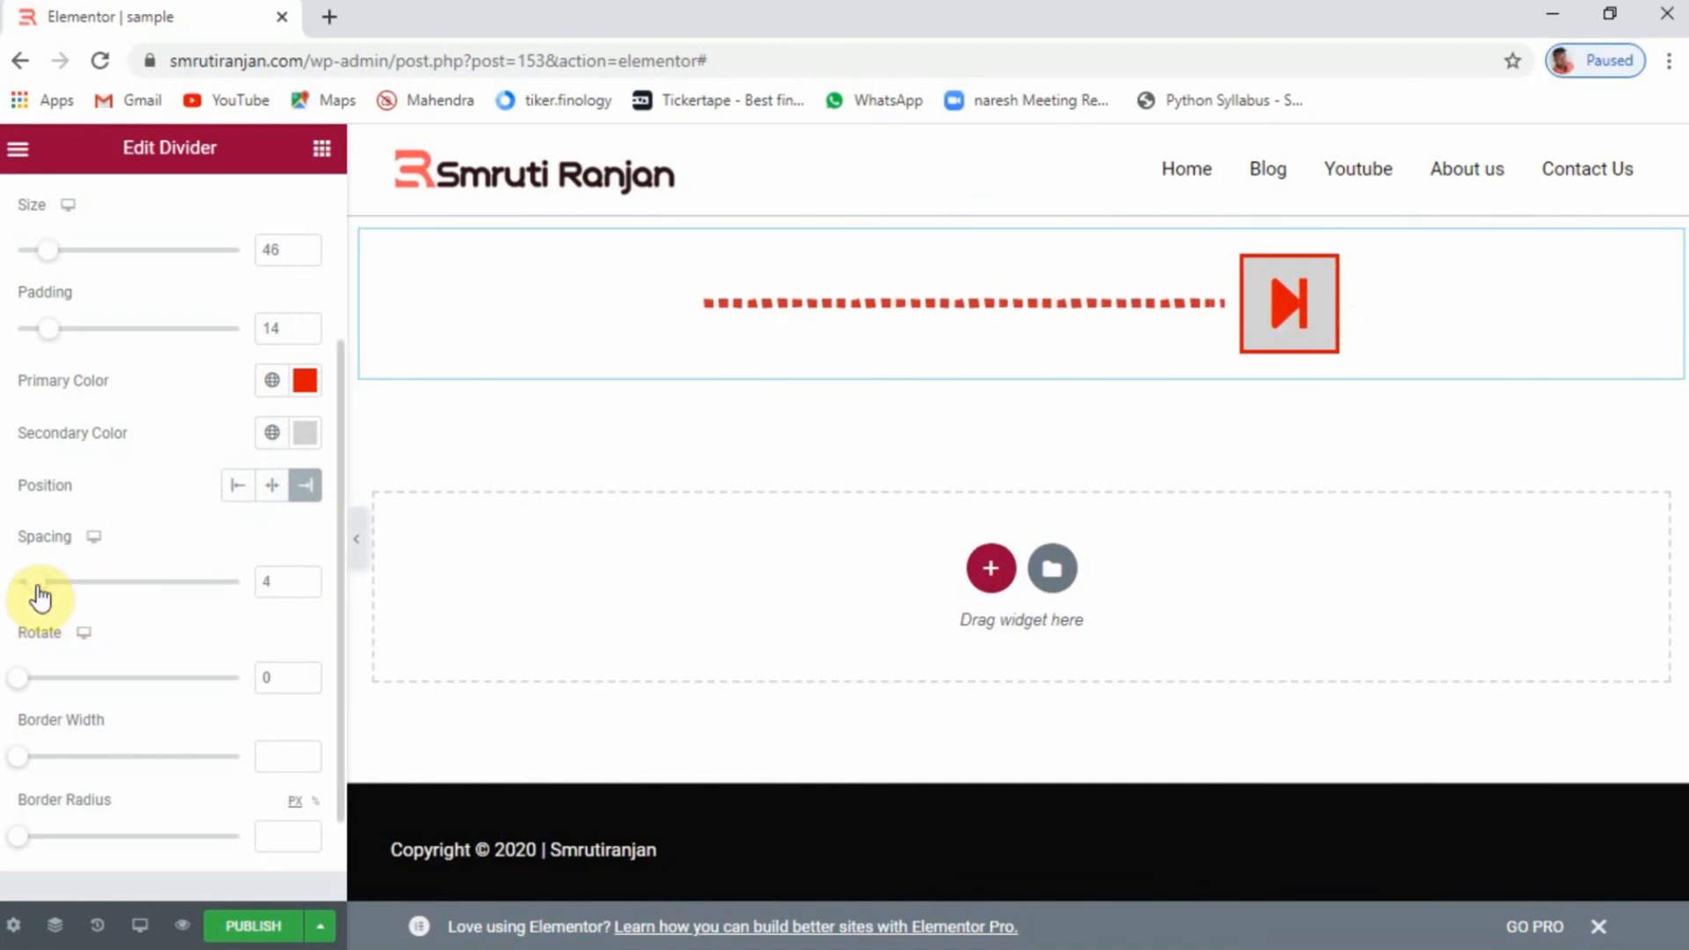
mouse_move(22, 685)
mouse_down()
mouse_move(63, 693)
mouse_move(49, 696)
mouse_up()
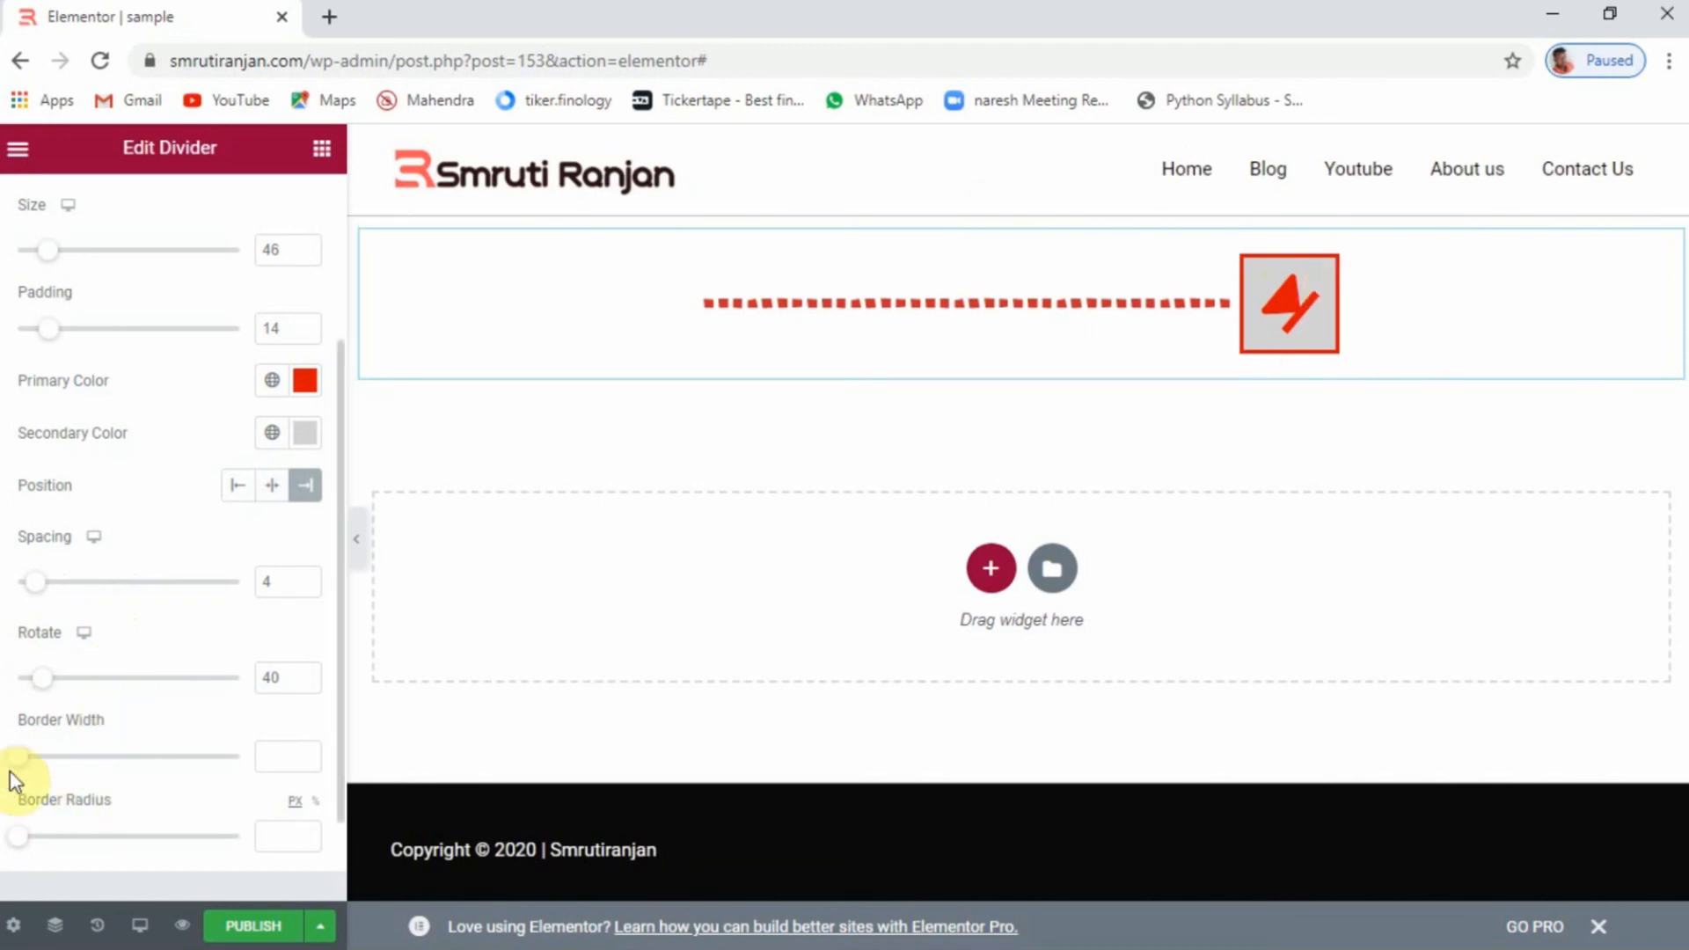
Set the icon frame's border width to 15, try a border radius of 34 px and settle on 55 px
drag(18, 770, 52, 779)
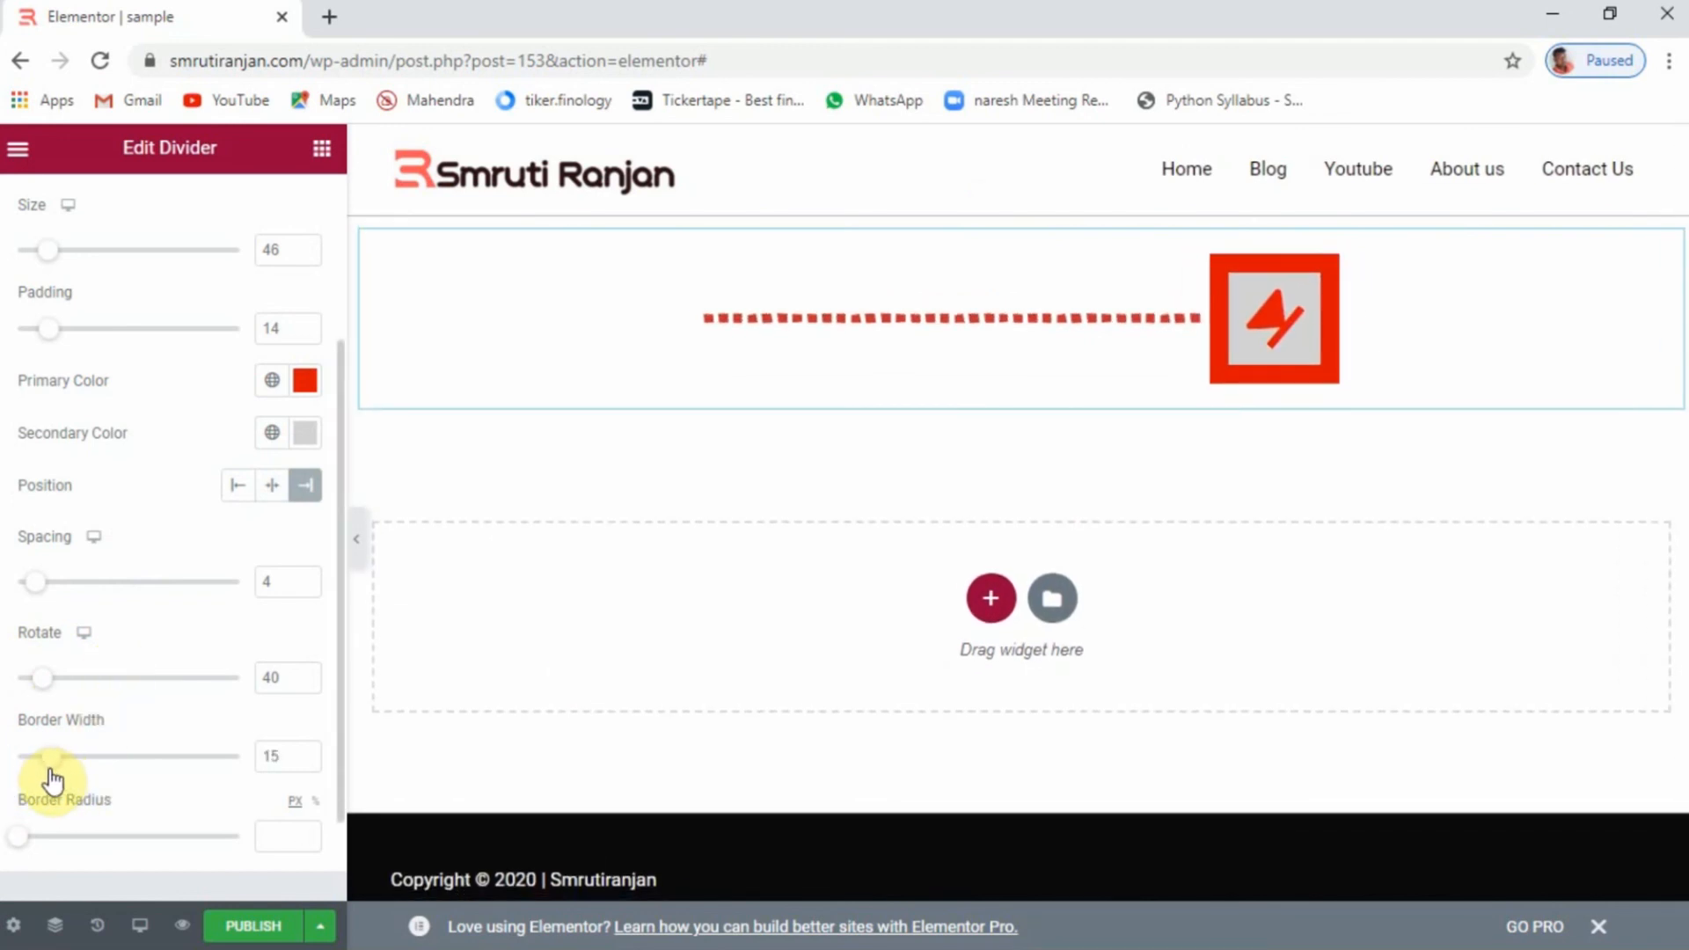
drag(35, 849, 95, 852)
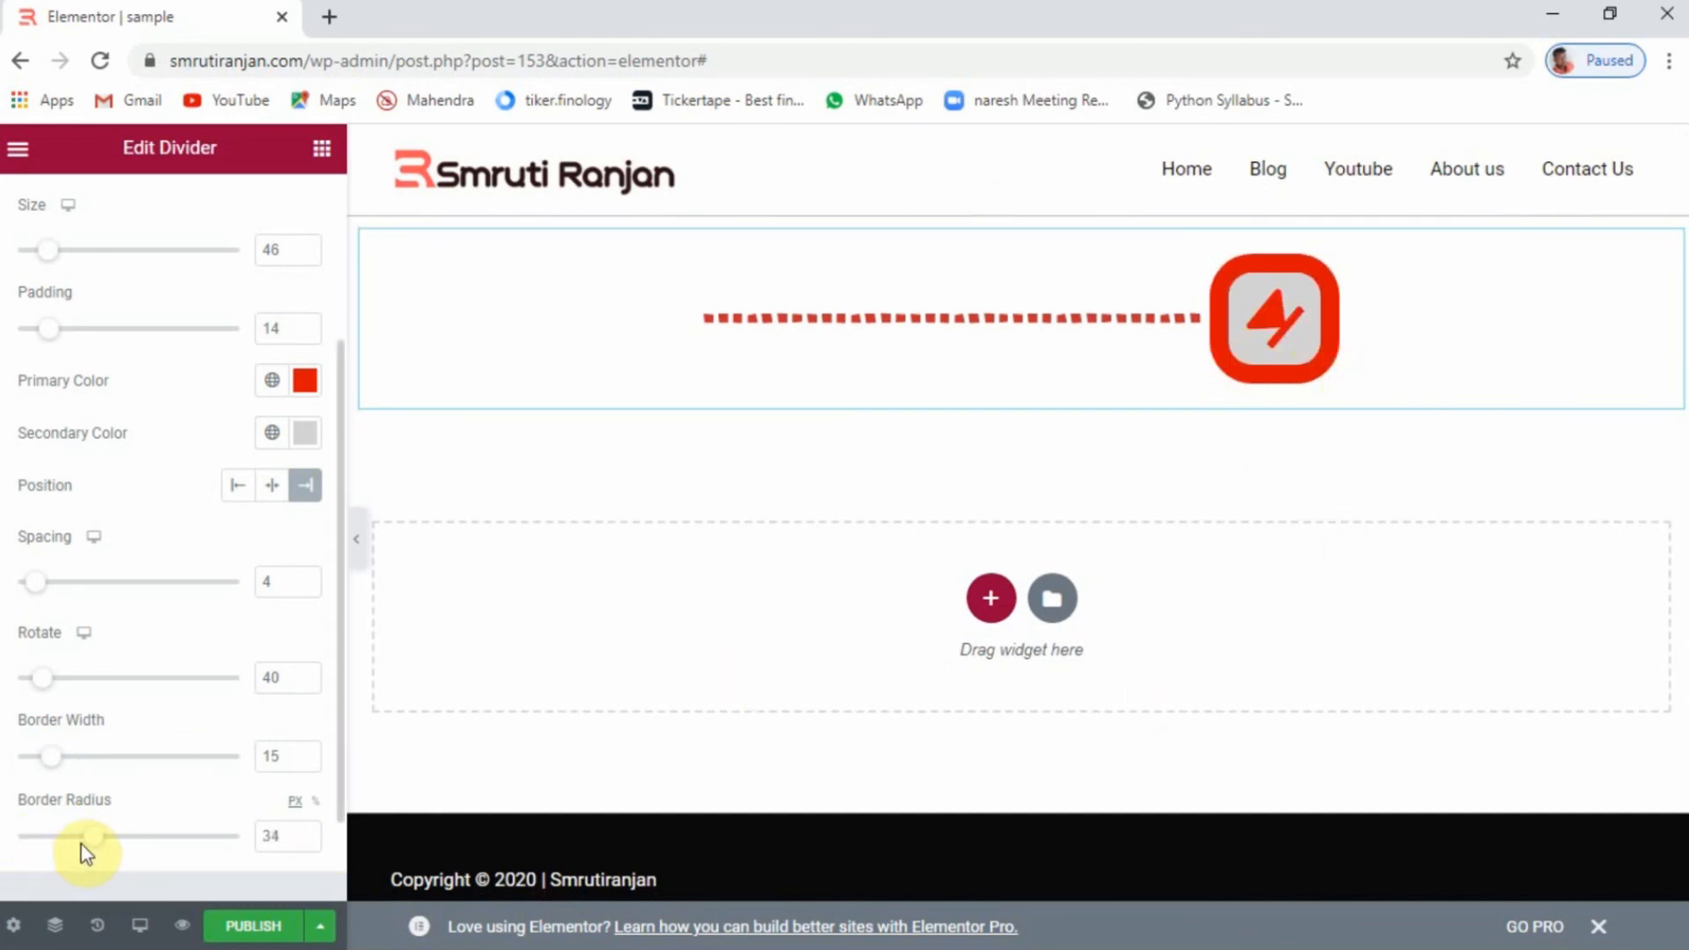
drag(105, 849, 143, 855)
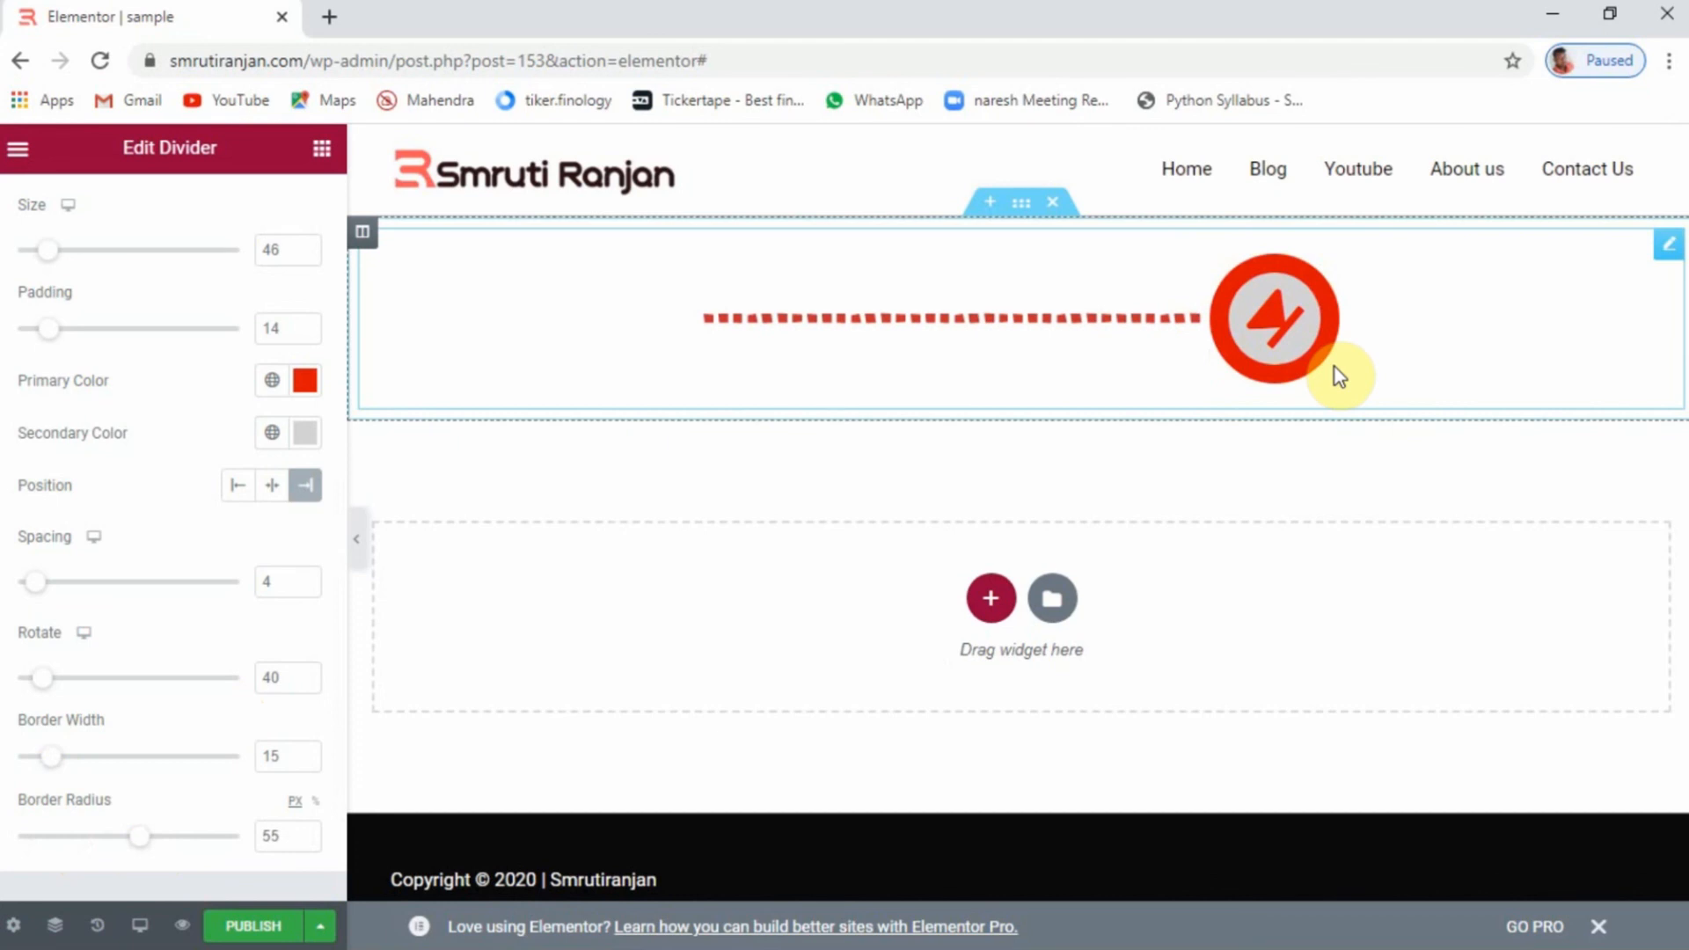
Look through the divider's advanced settings and delete the Divider widget from the page
scroll(158, 558, up, 3)
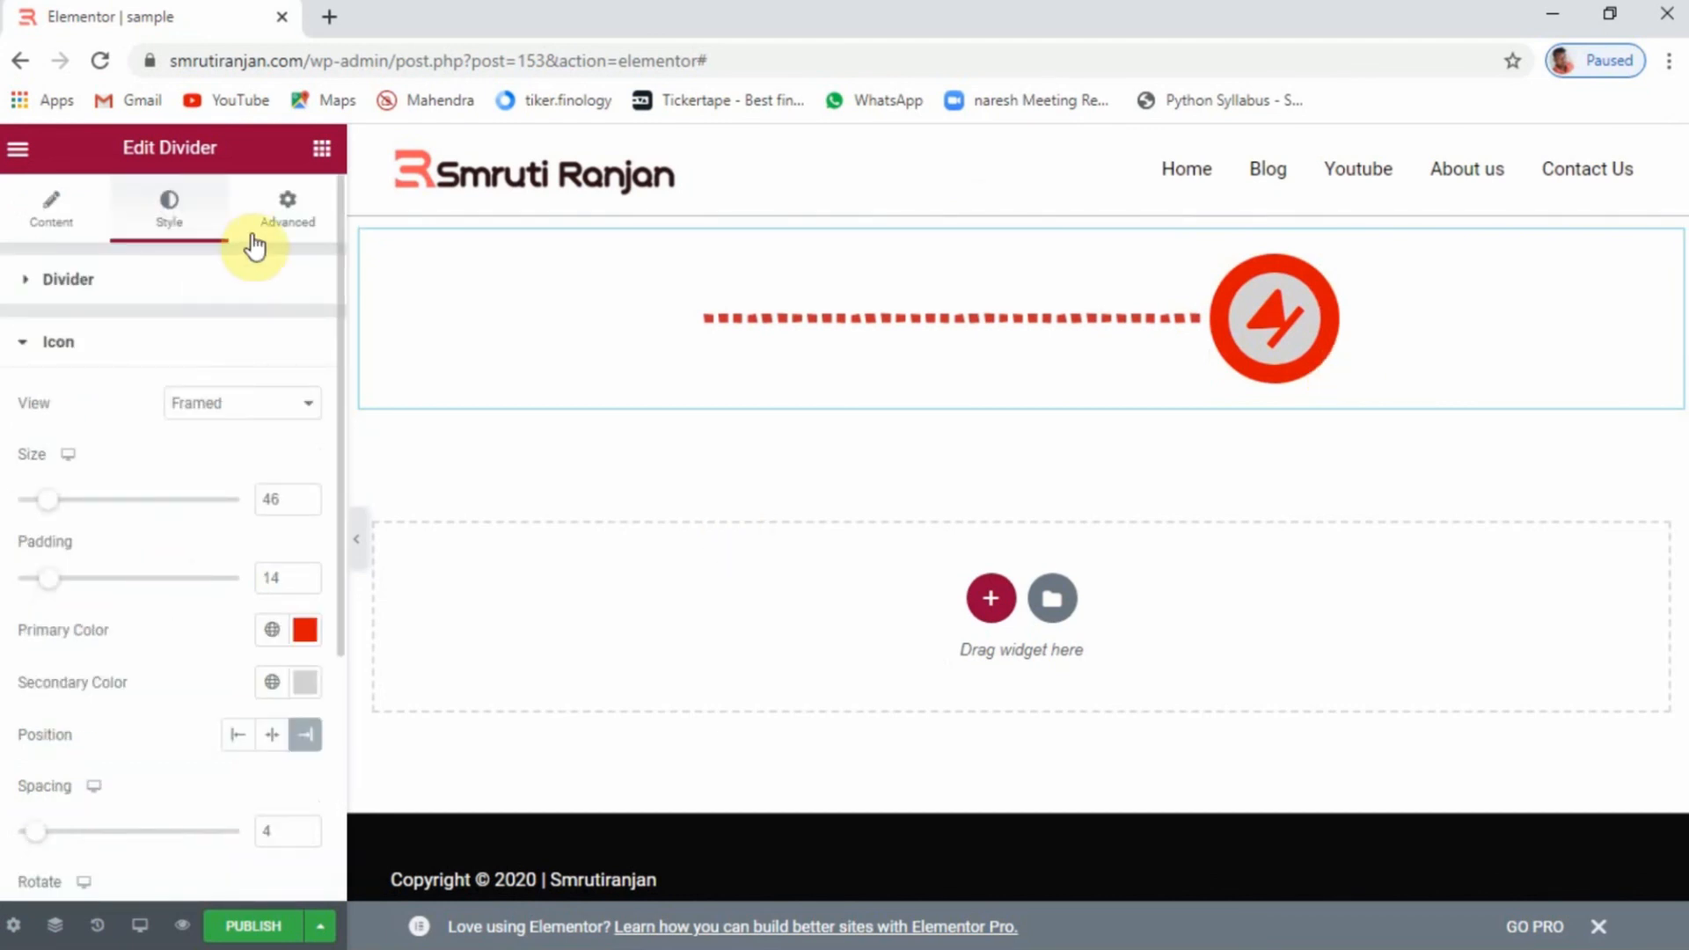
click(284, 216)
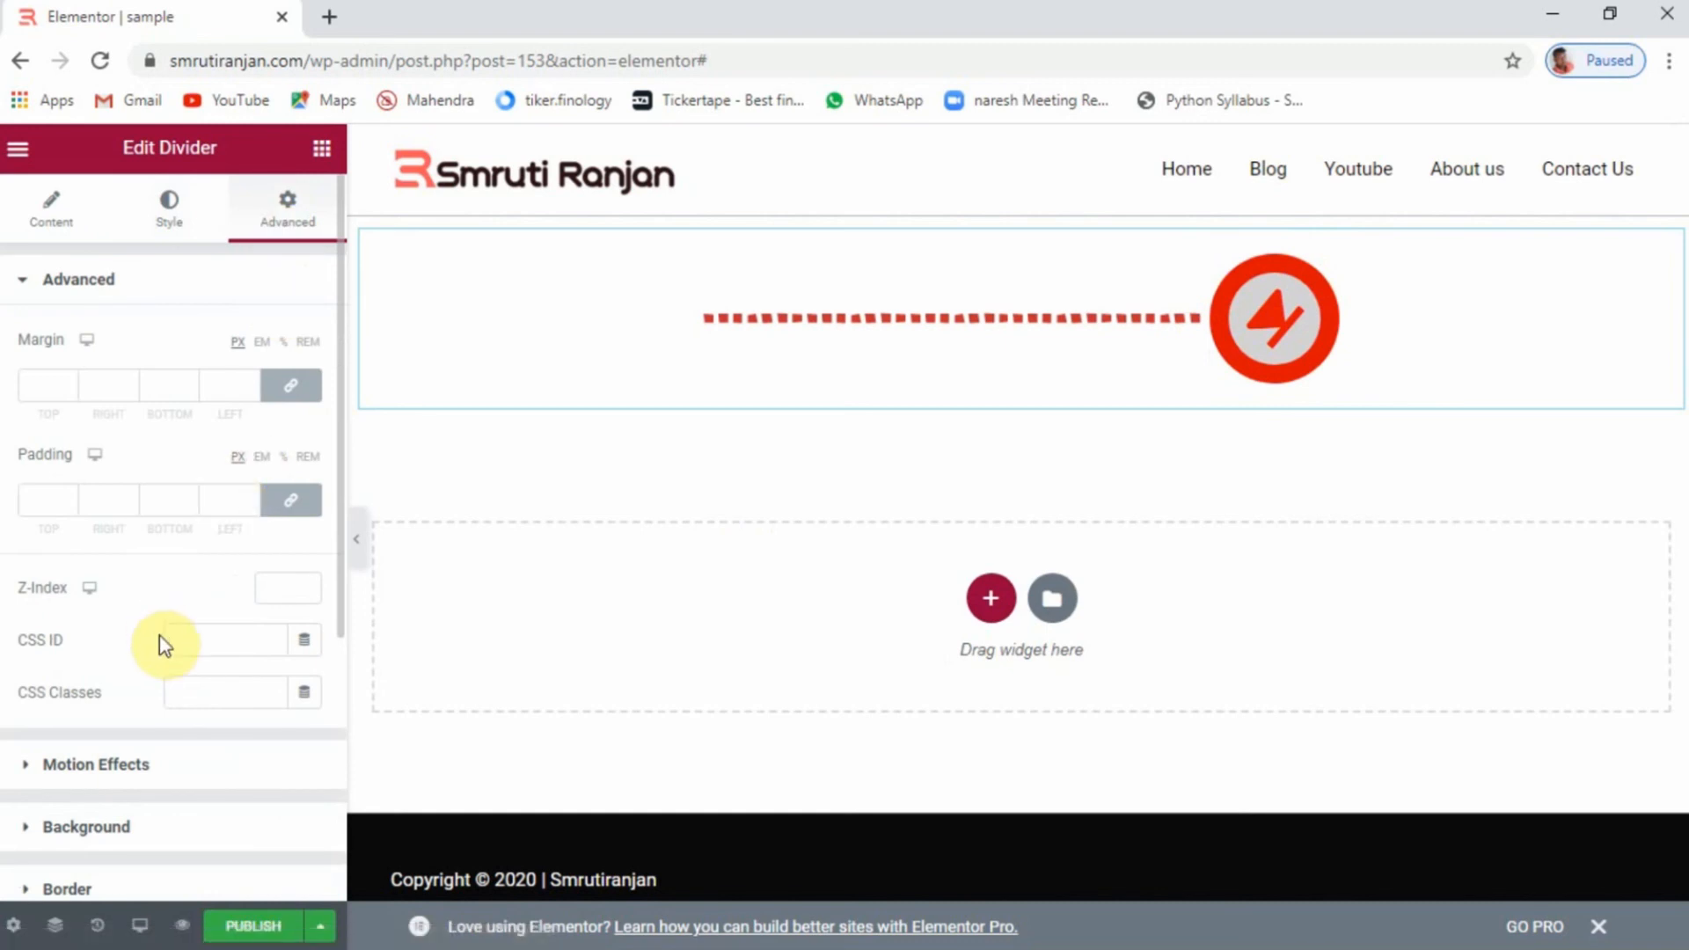
scroll(163, 640, down, 5)
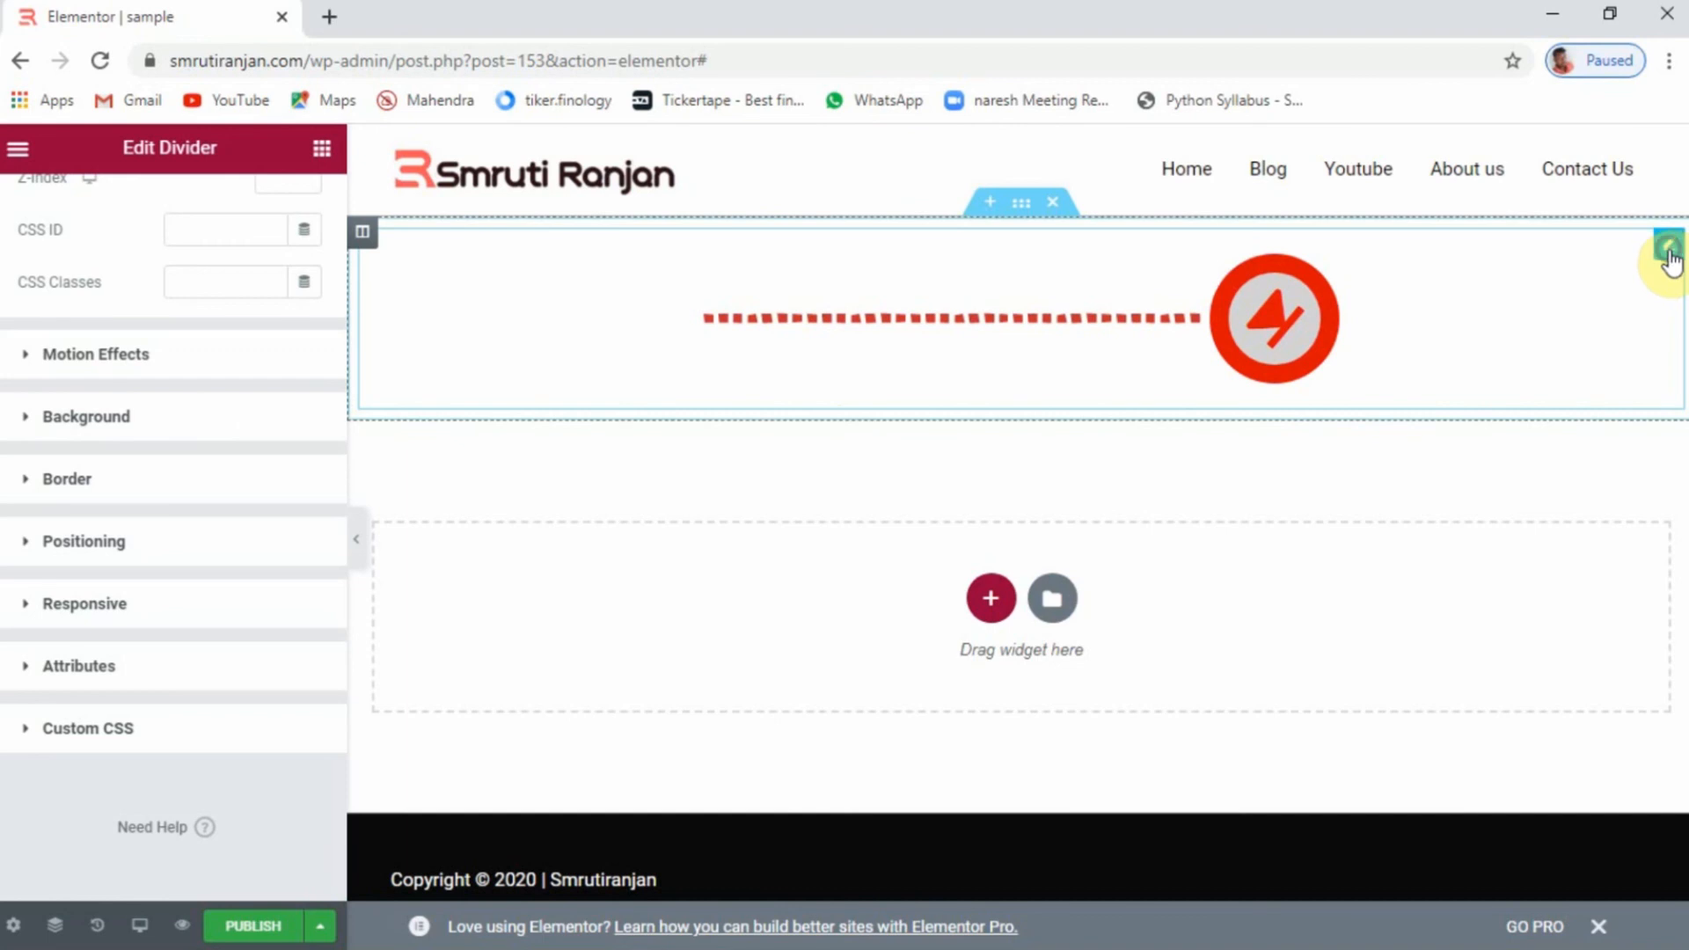
right_click(1670, 257)
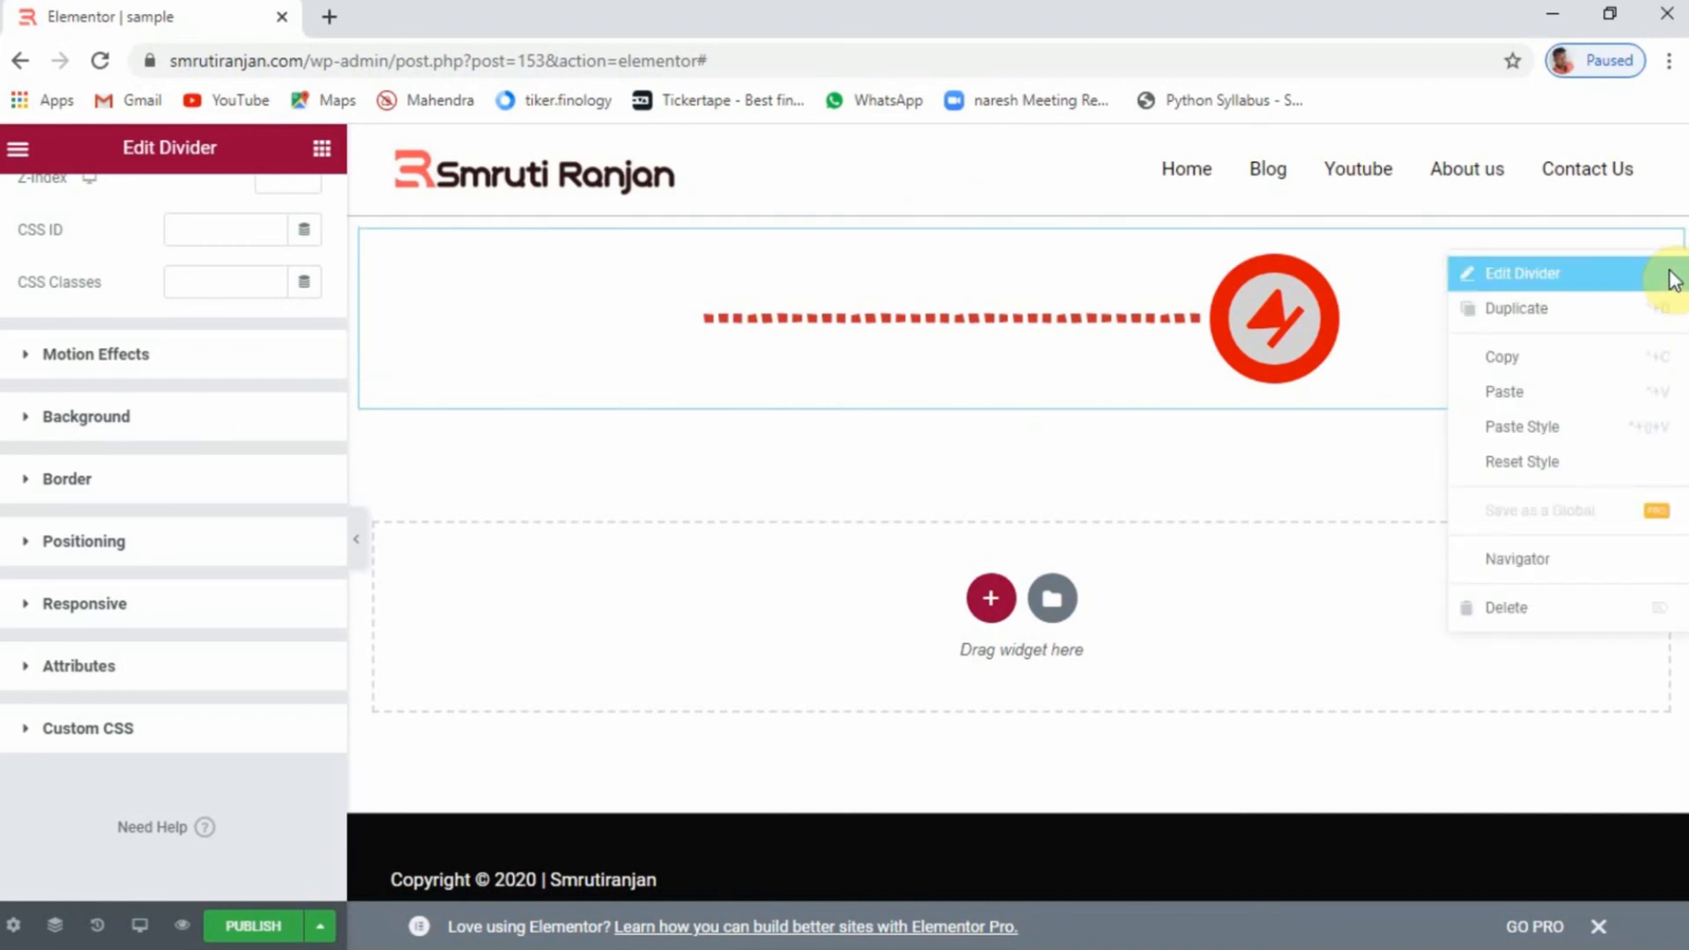
click(1580, 609)
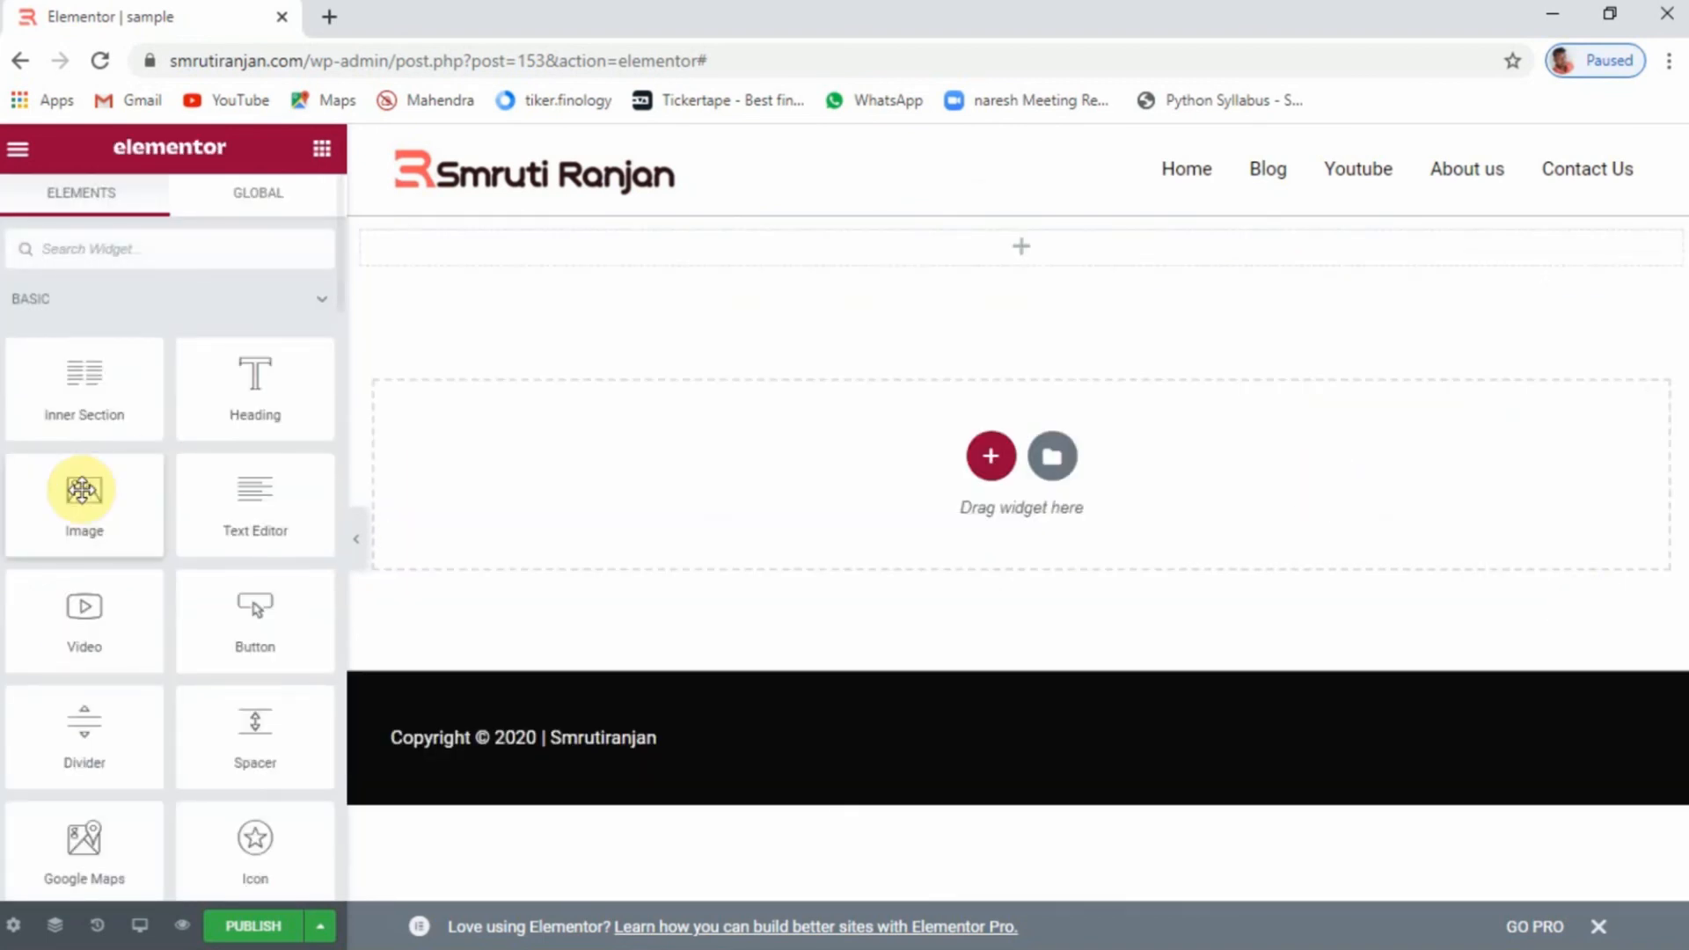
Add a Spacer widget to the empty section and set its space to 295 px
scroll(181, 762, down, 4)
drag(226, 376, 980, 257)
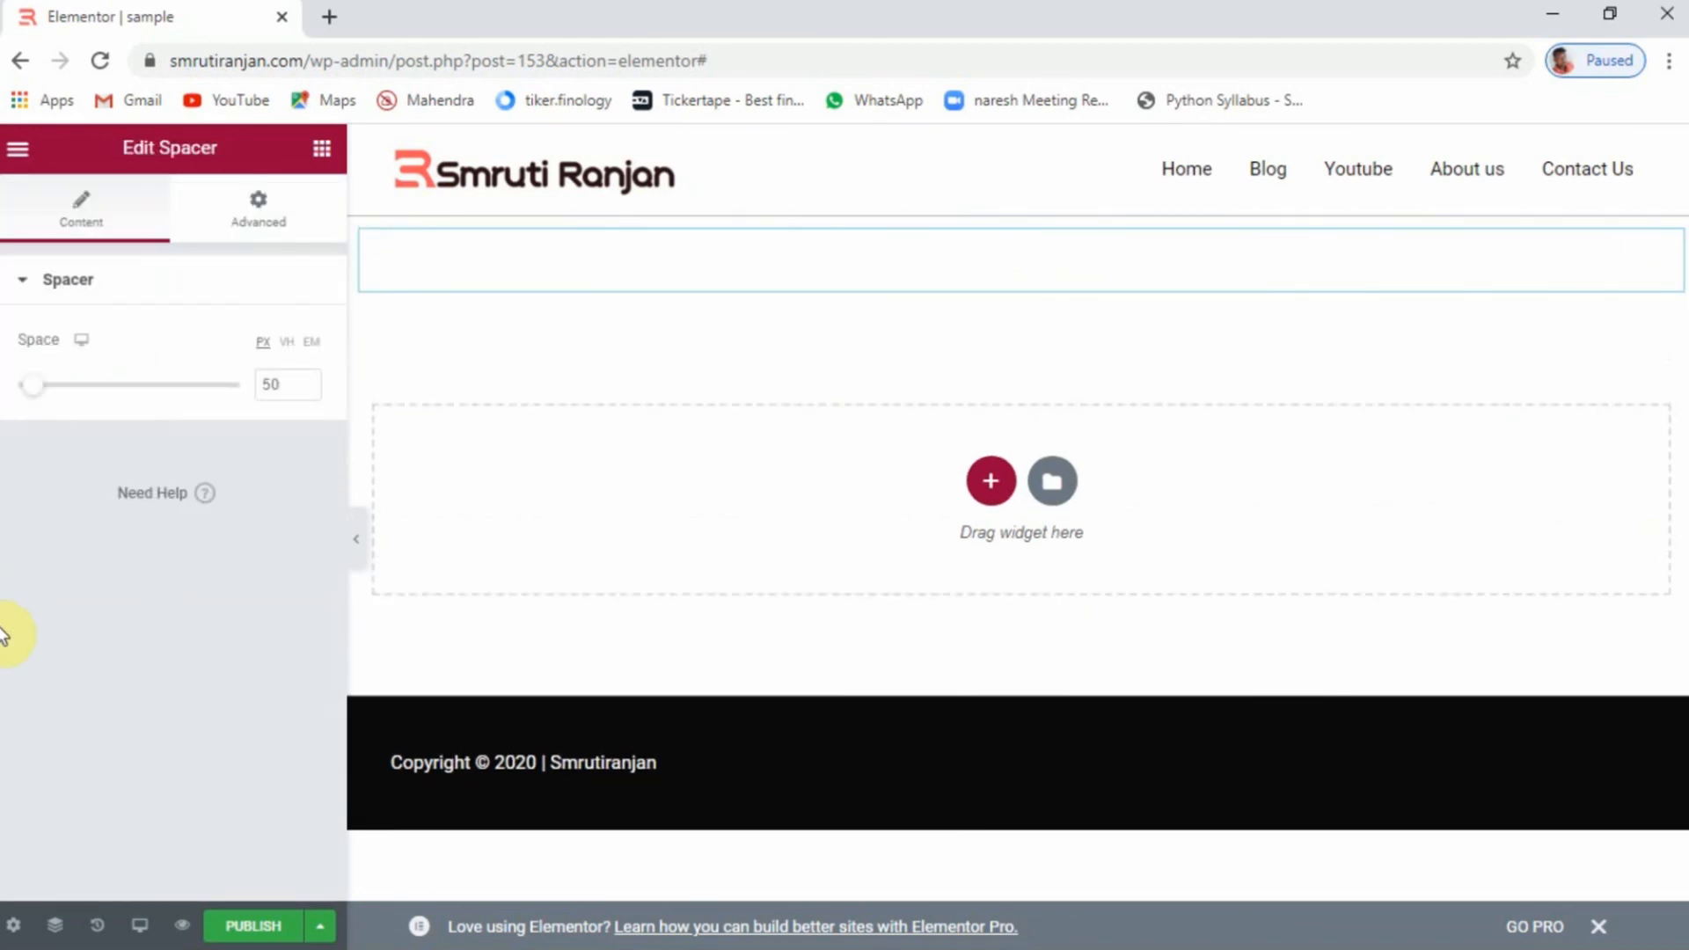
drag(36, 396, 128, 407)
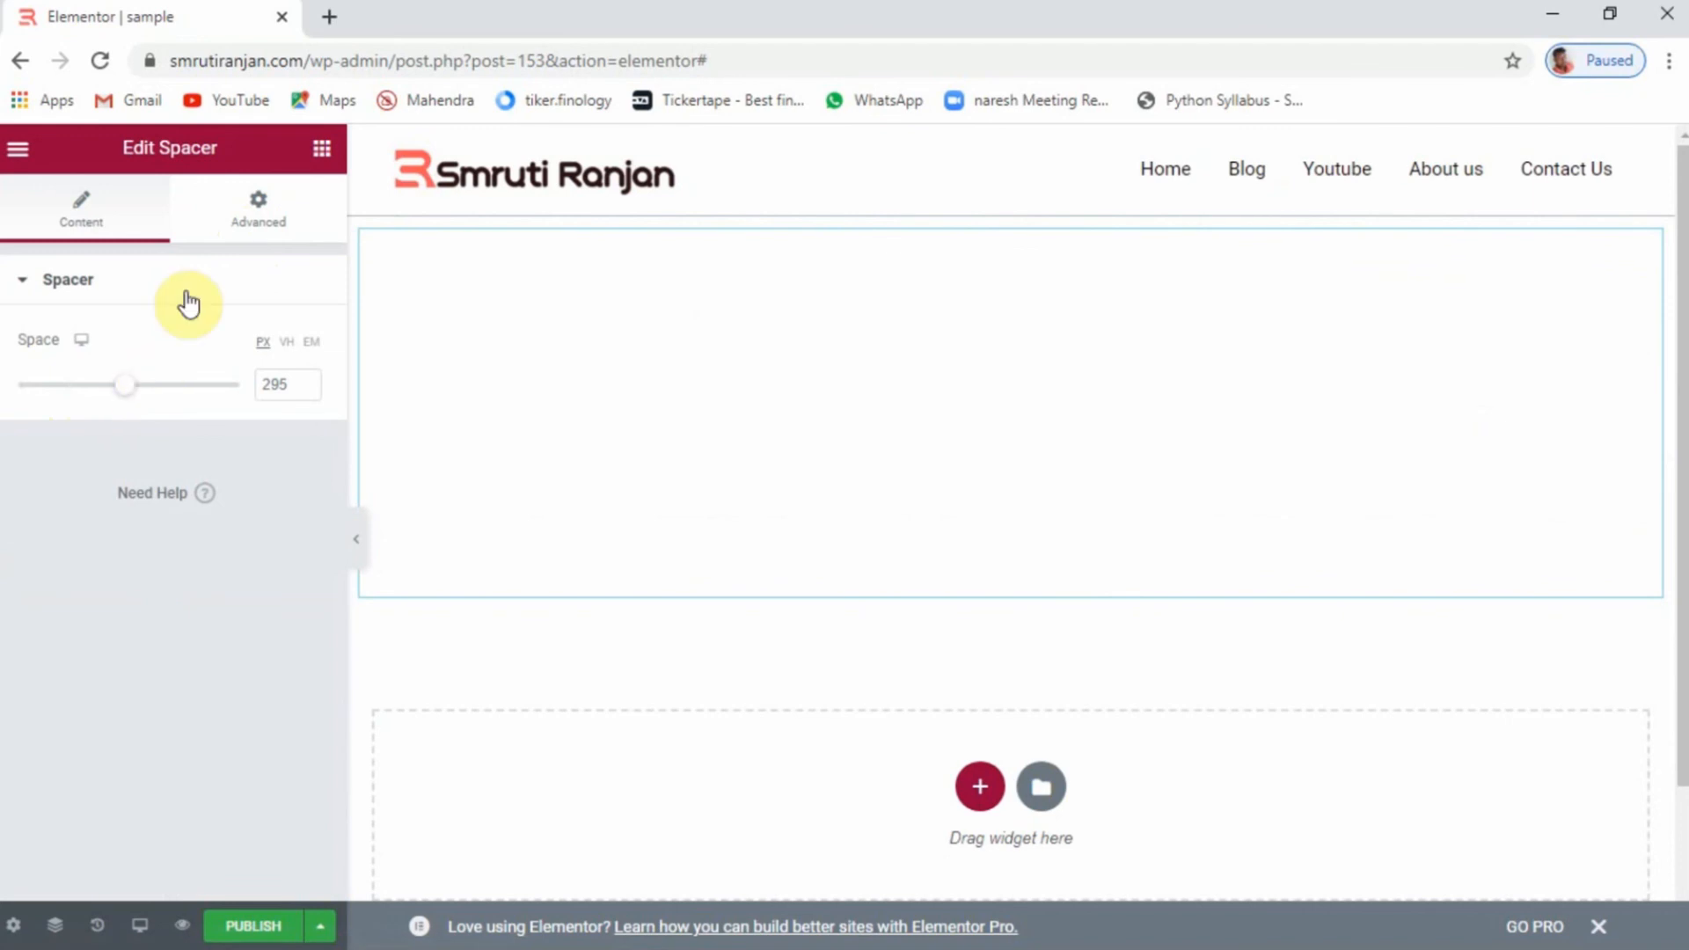
Look through the spacer's advanced settings and delete the Spacer widget from the page
click(296, 239)
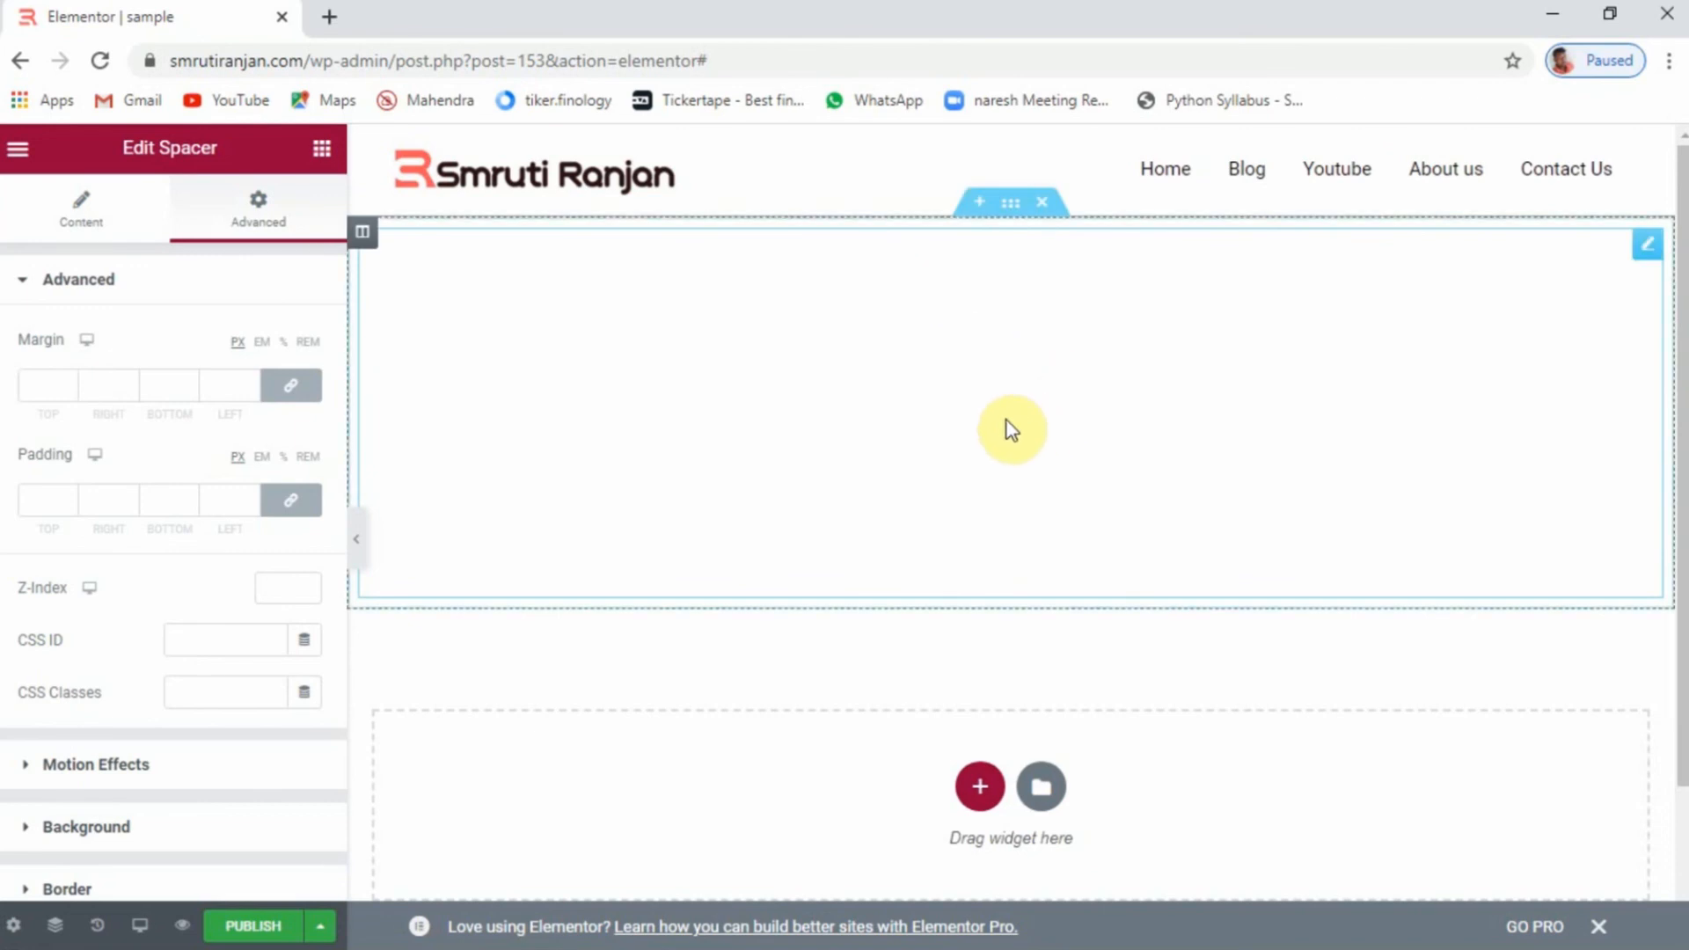
scroll(88, 616, down, 4)
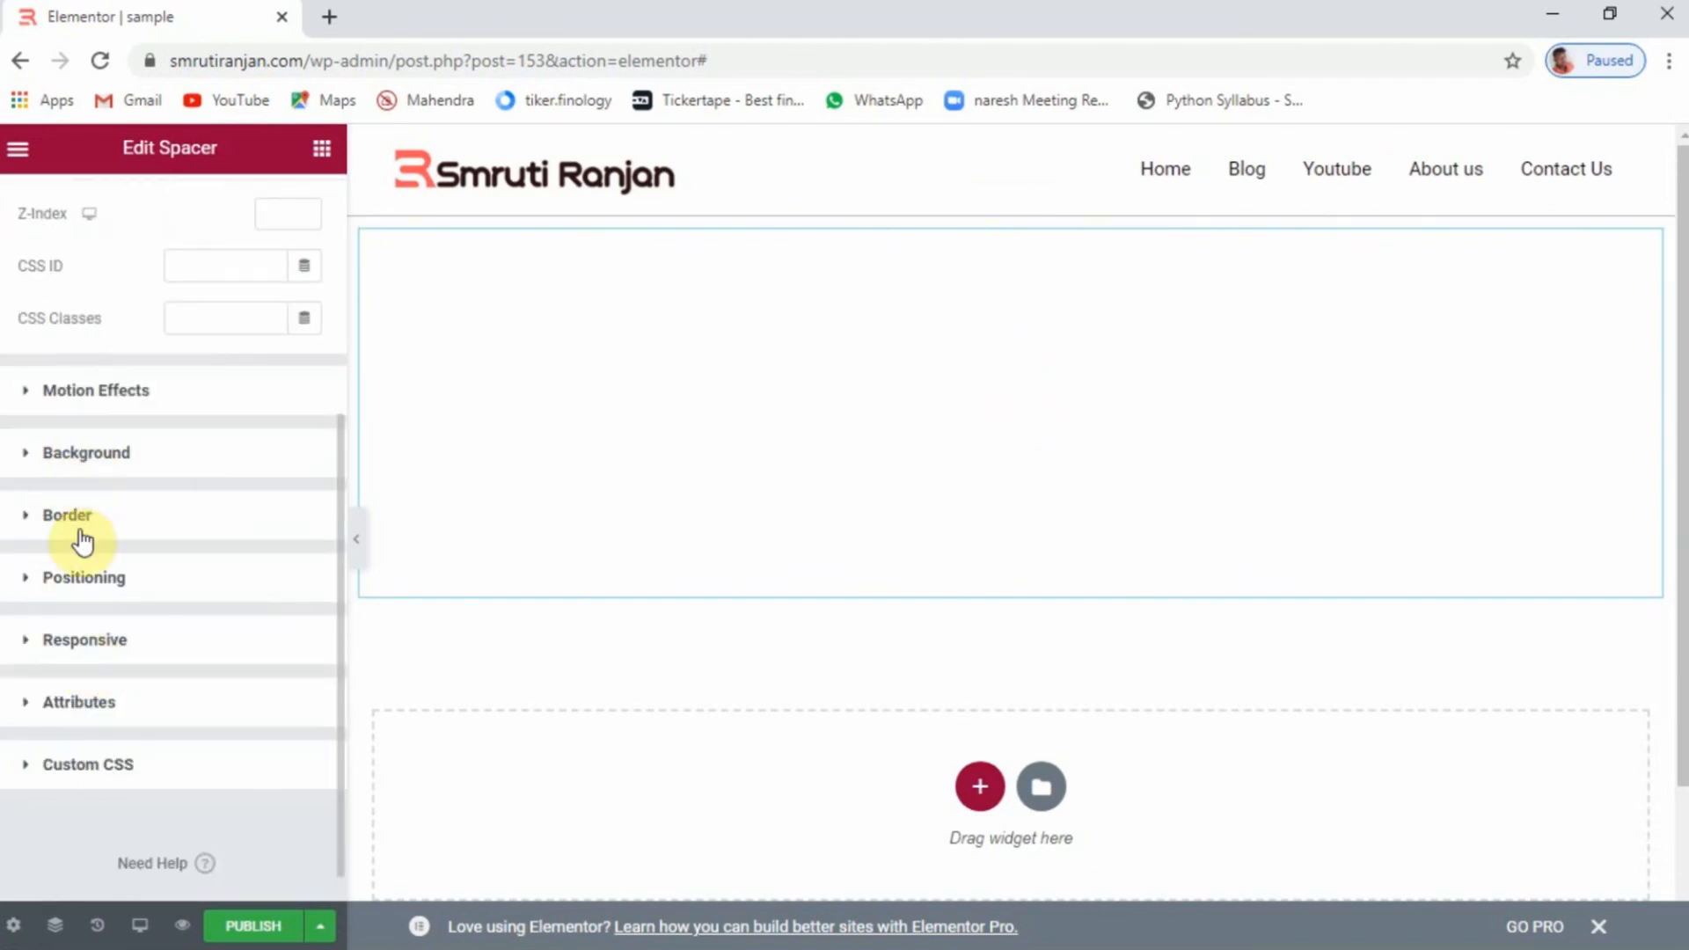
click(794, 439)
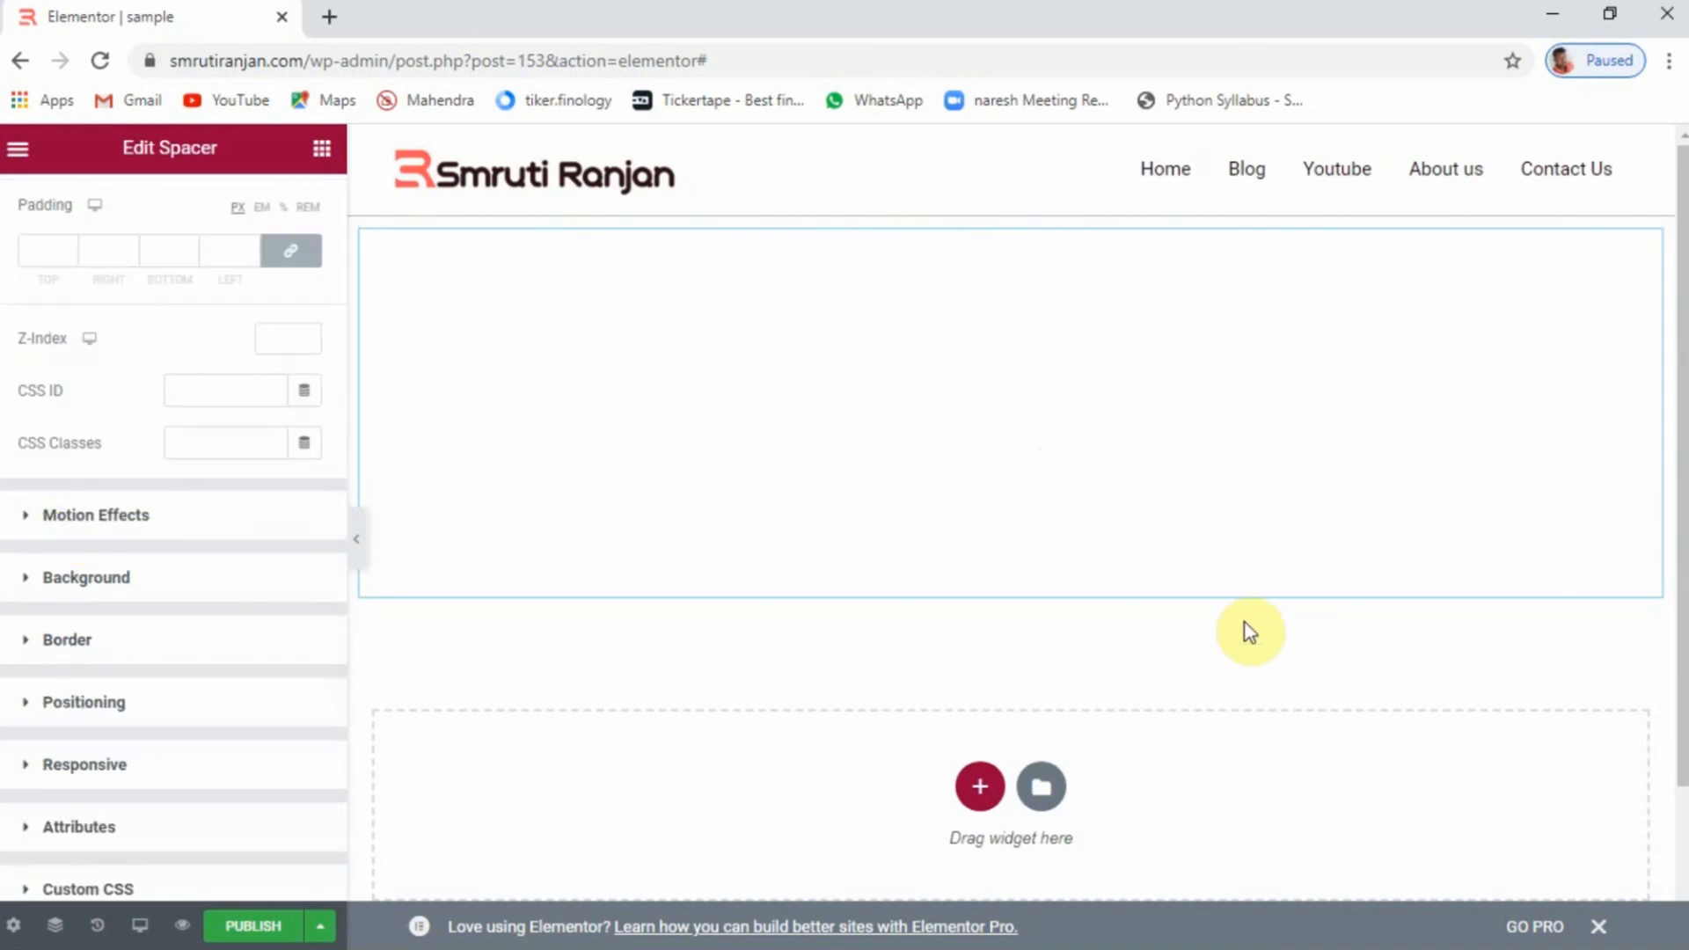
right_click(1646, 264)
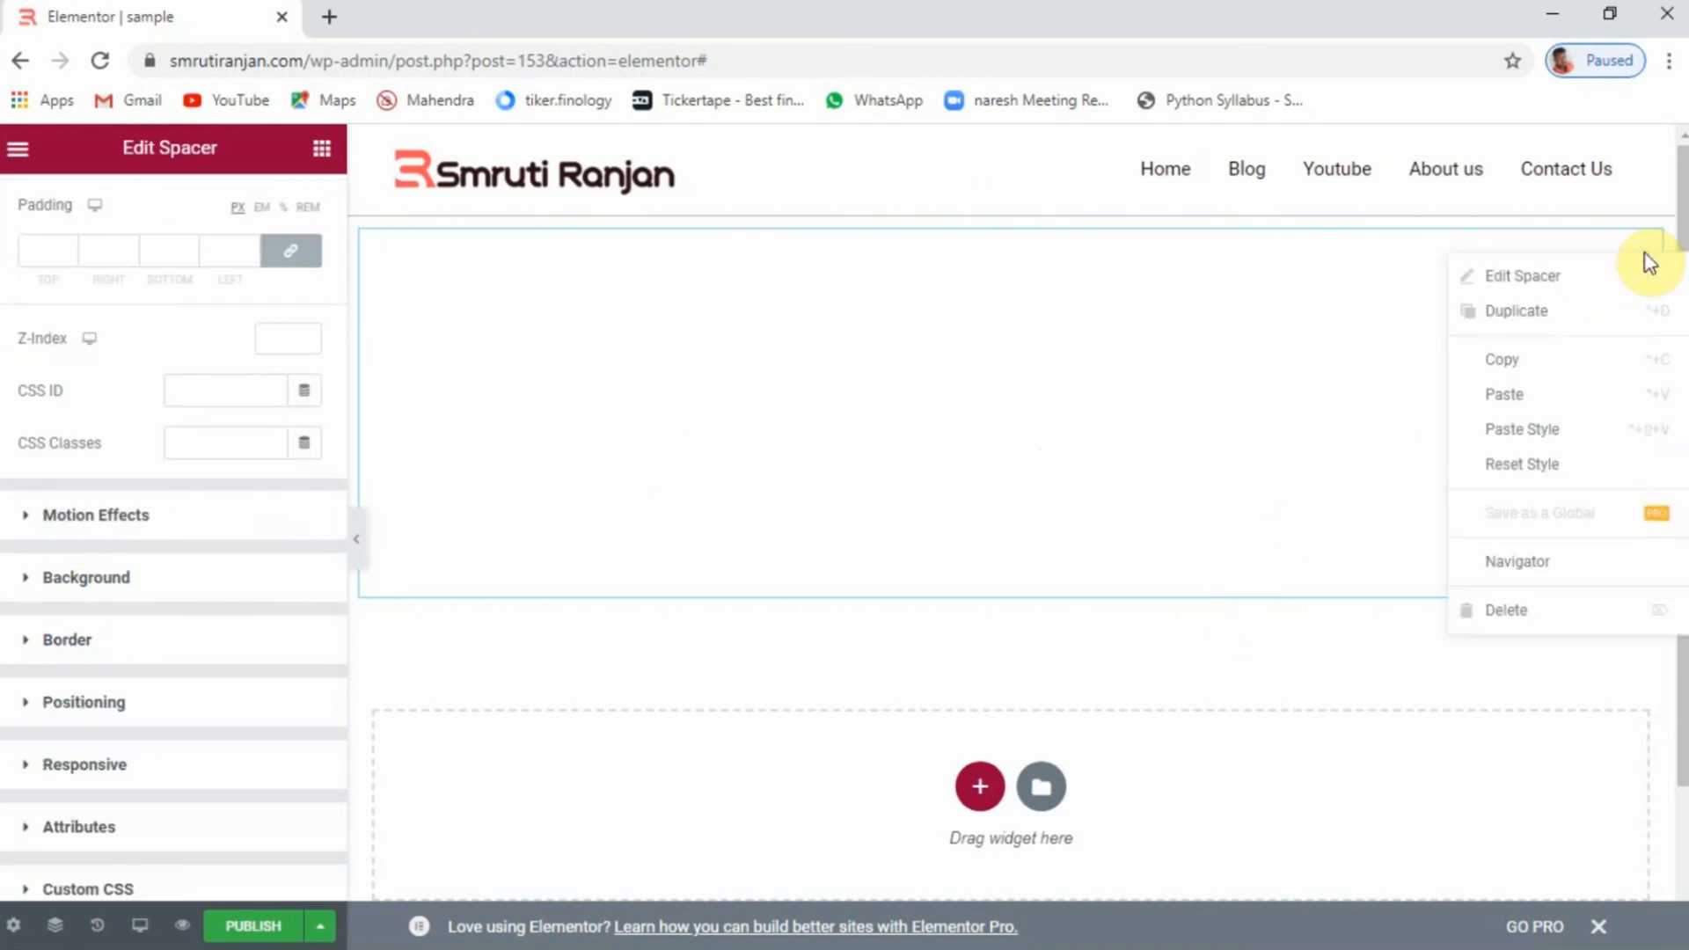
click(1555, 611)
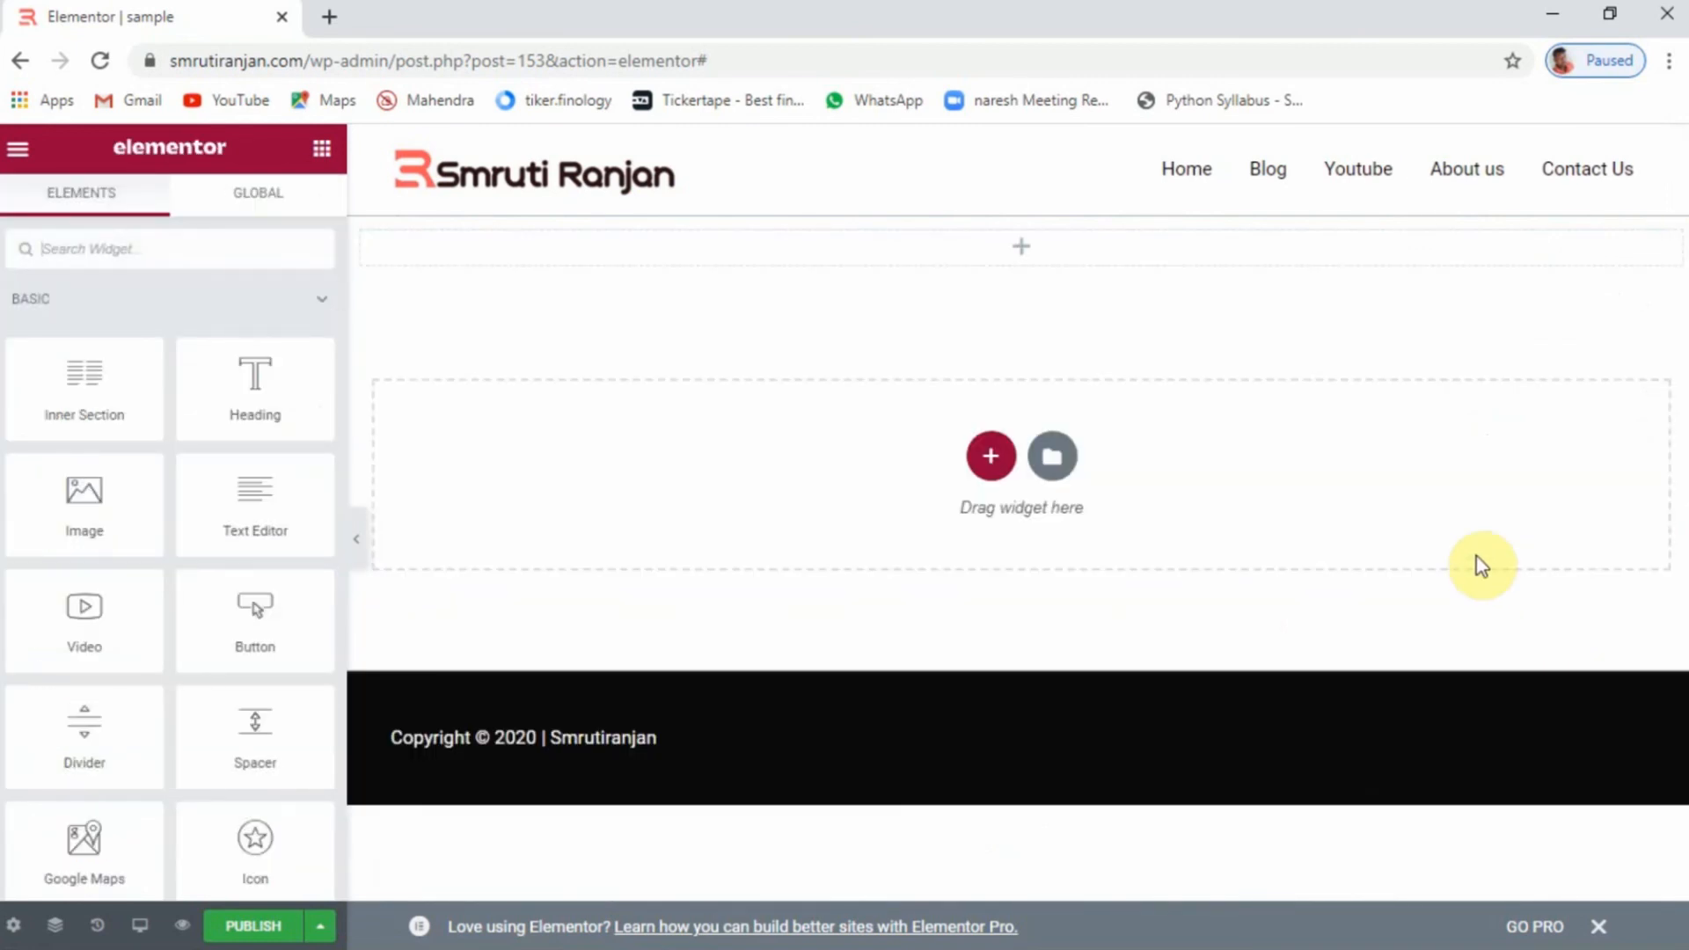
Add a Google Maps widget to the empty section
scroll(141, 818, down, 3)
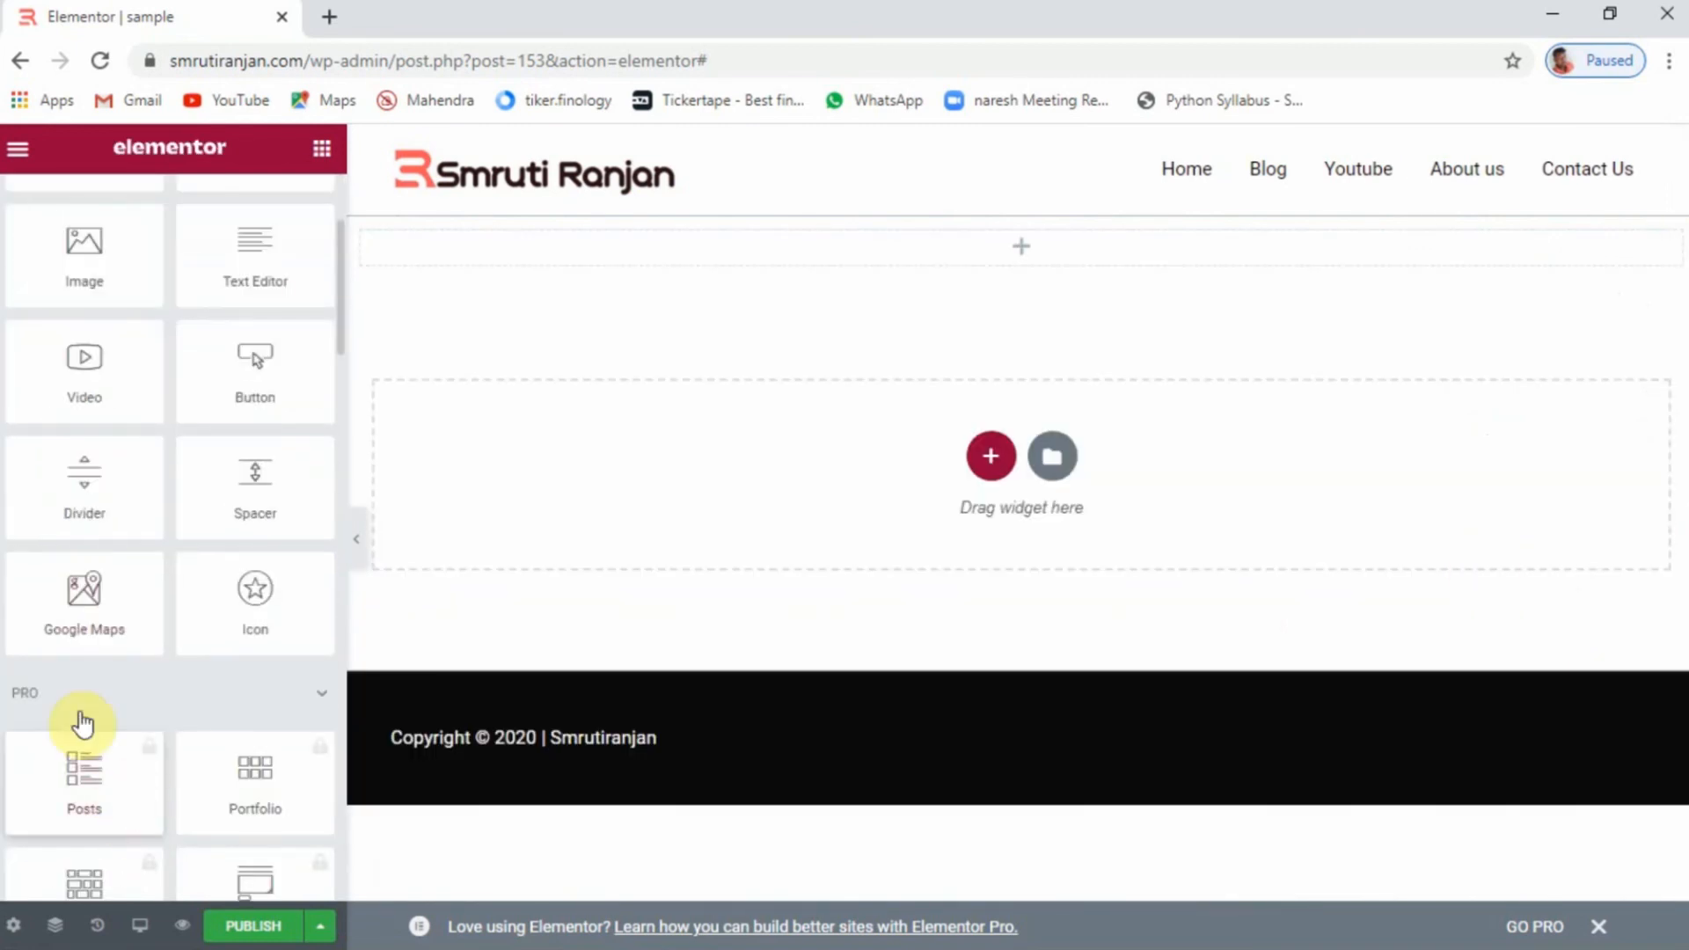
drag(33, 618, 949, 256)
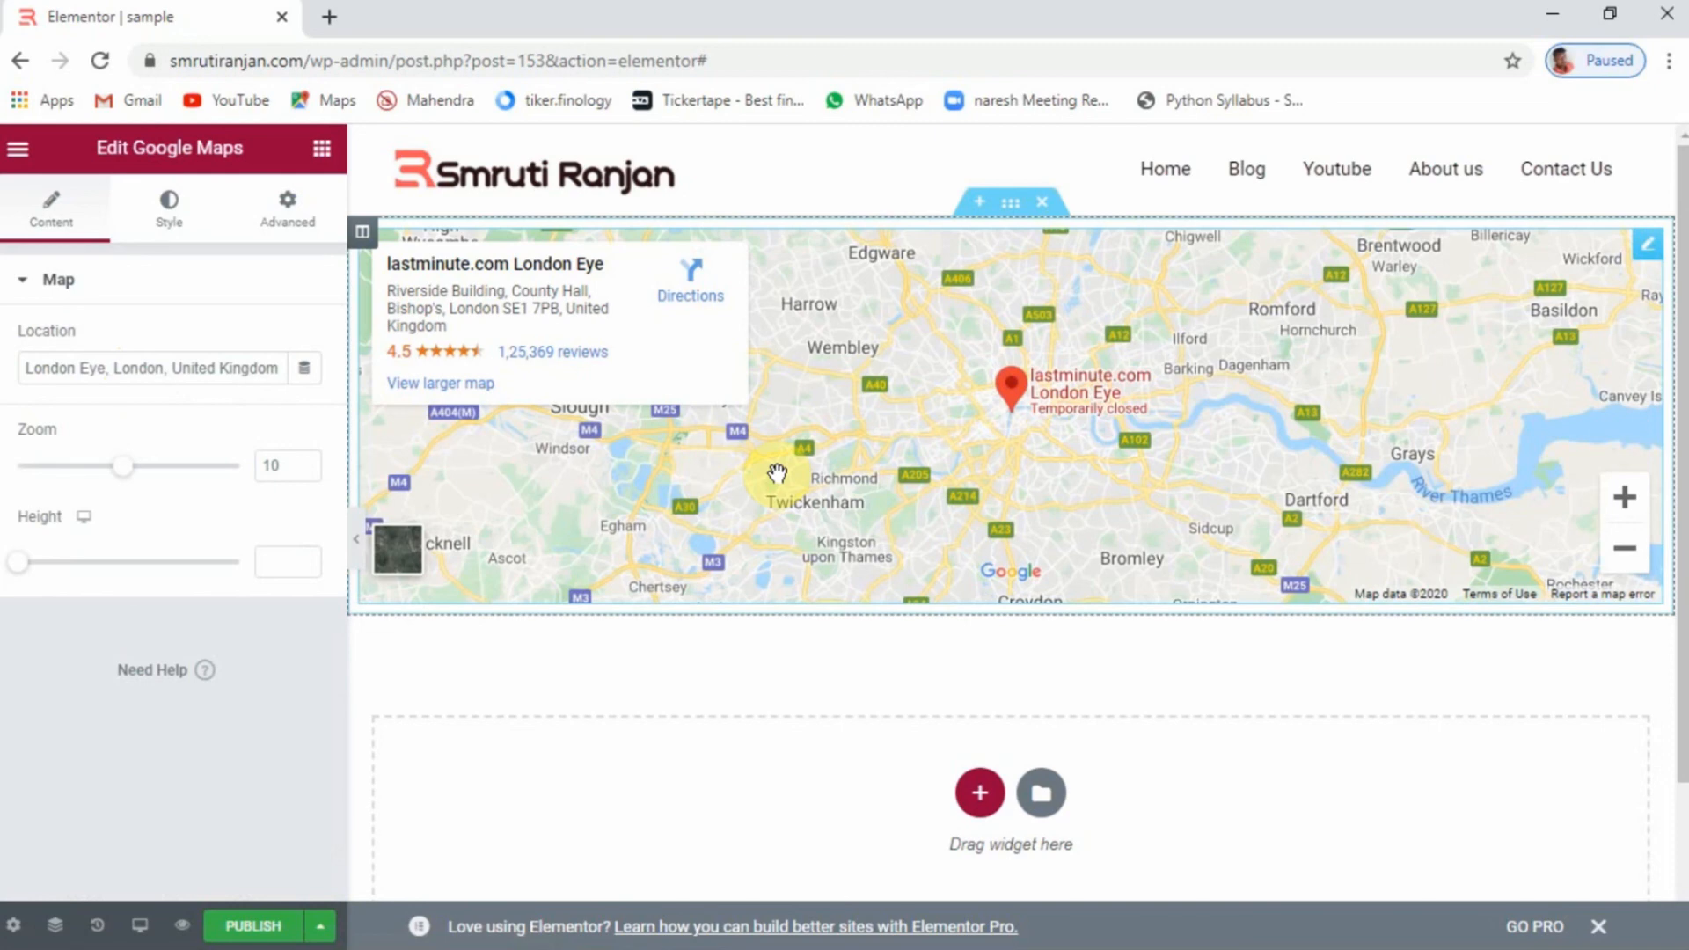
Set the Google Maps widget's zoom to 8 and its height to 433
mouse_move(132, 467)
mouse_down()
mouse_move(172, 484)
mouse_move(107, 489)
mouse_up()
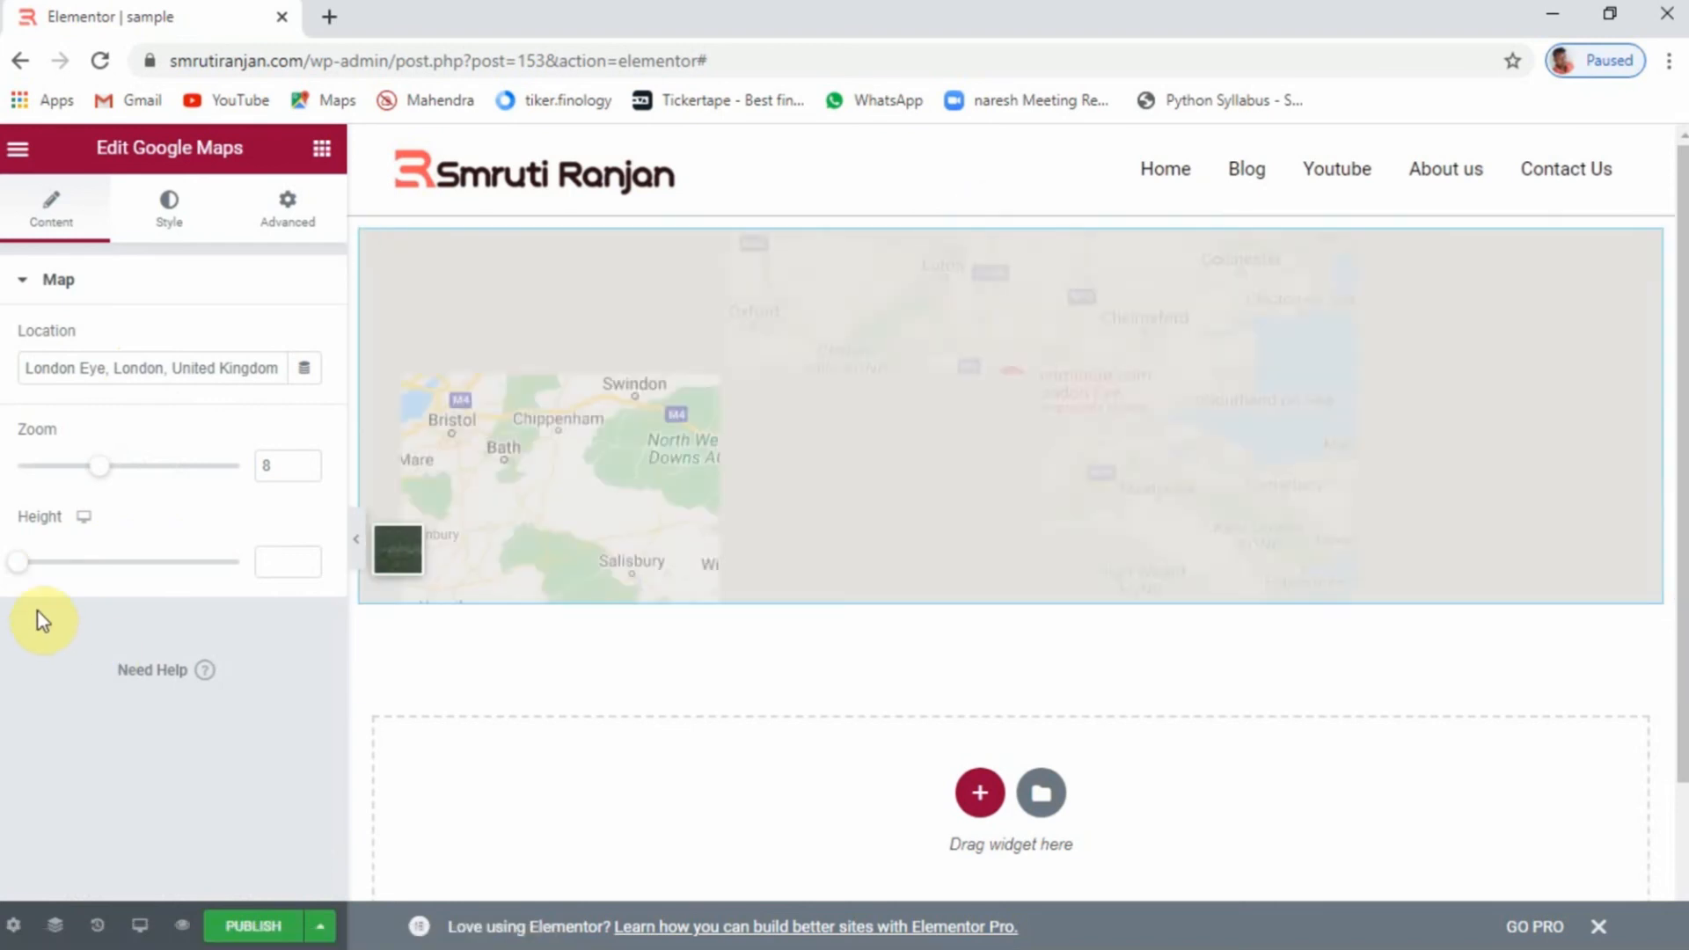
drag(15, 572, 82, 579)
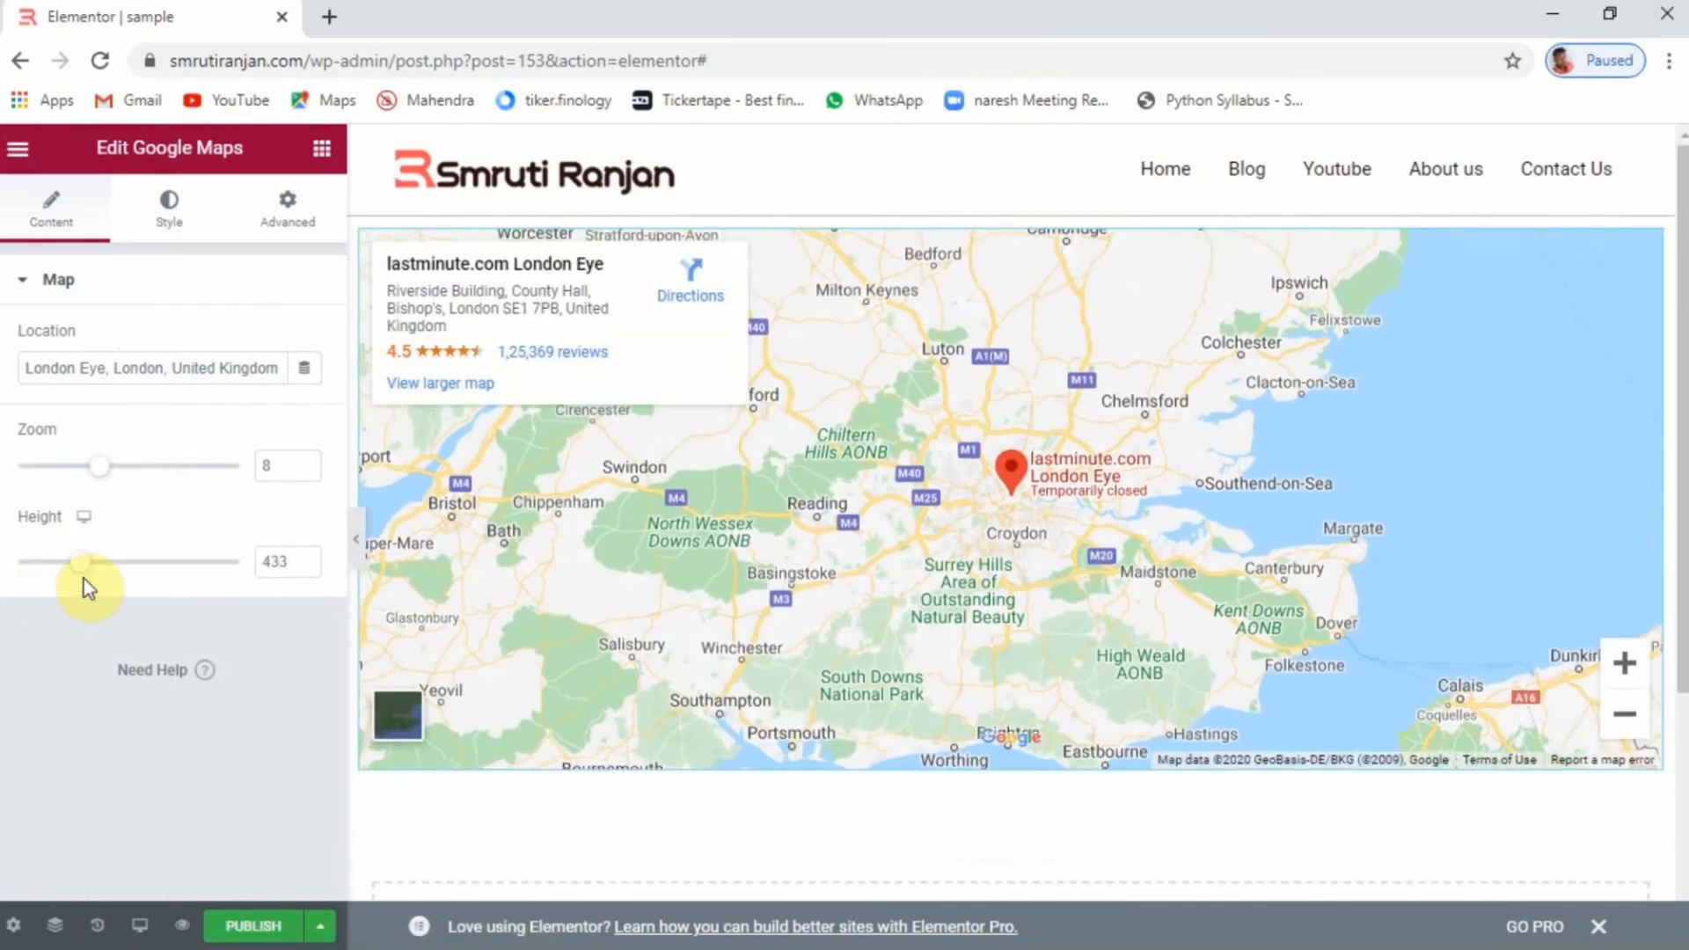
Apply a CSS filter to the map's normal state with the blur set to 0.9
click(180, 227)
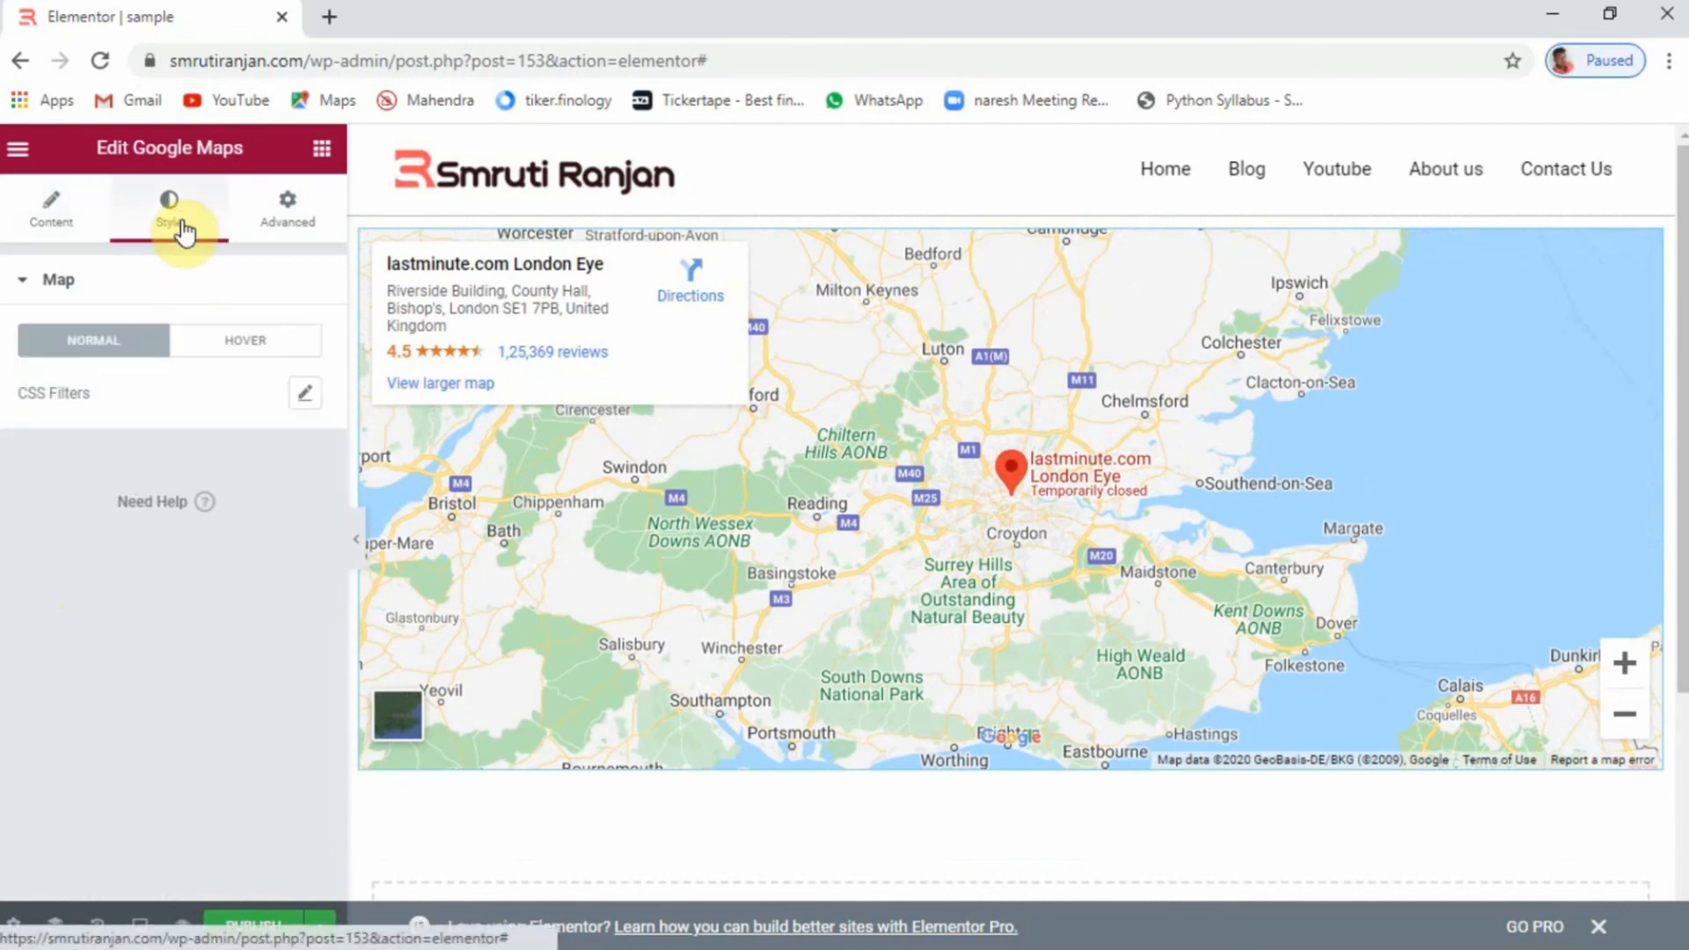
click(304, 395)
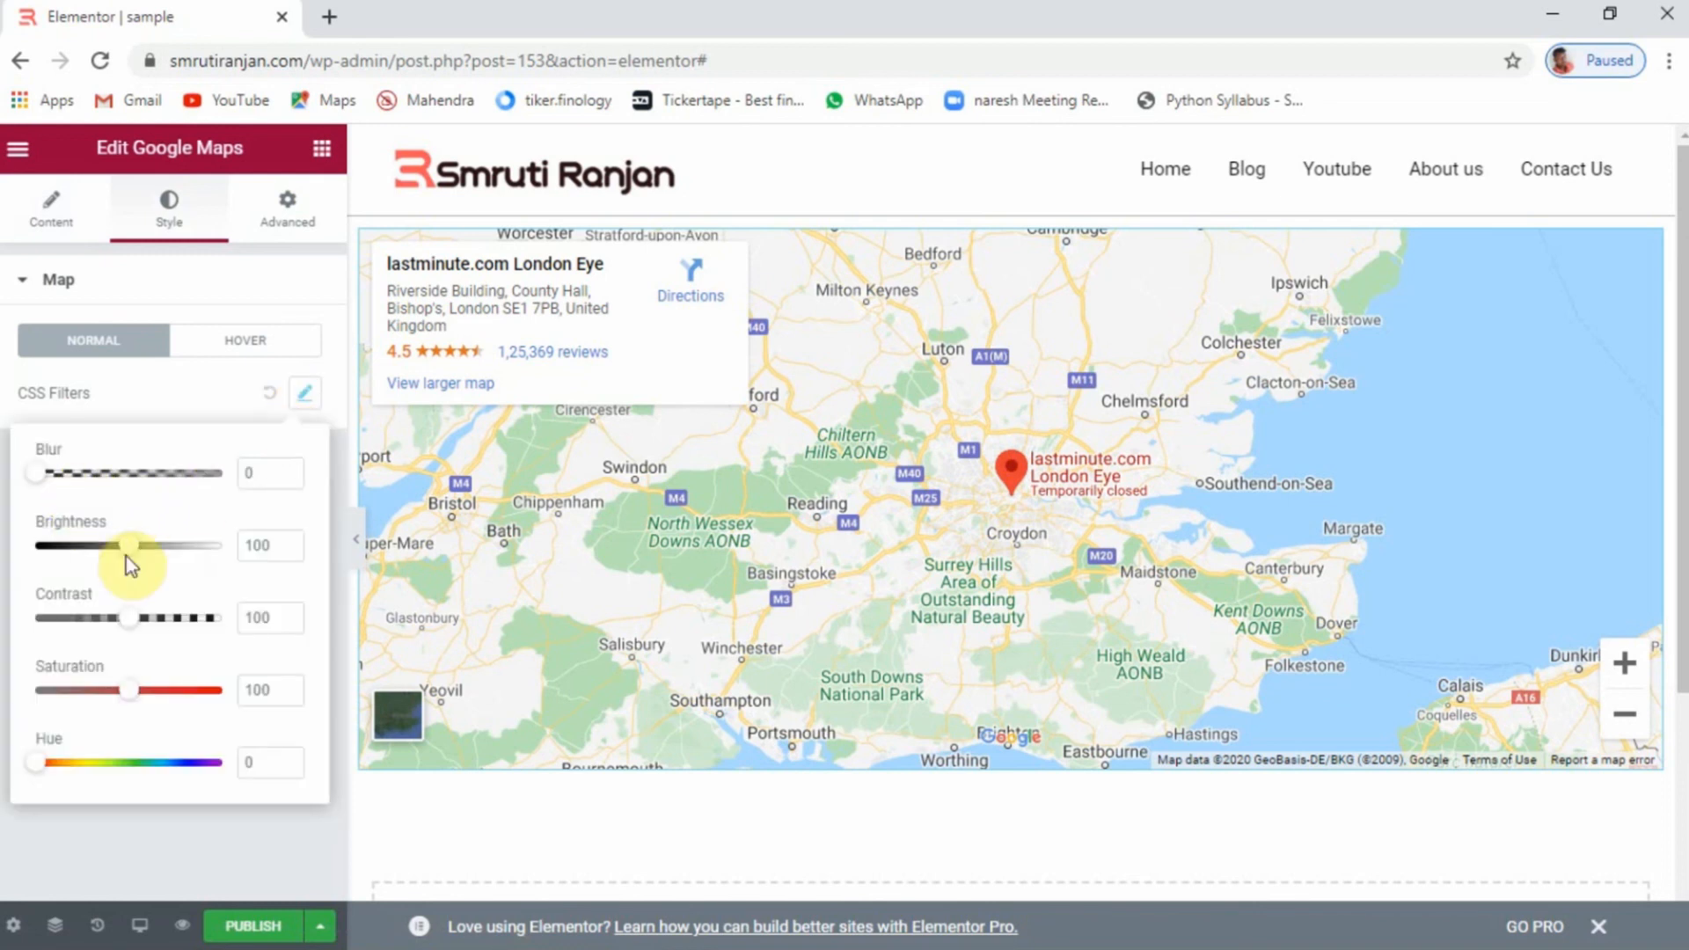
mouse_move(33, 477)
mouse_down()
mouse_move(90, 483)
mouse_move(52, 493)
mouse_up()
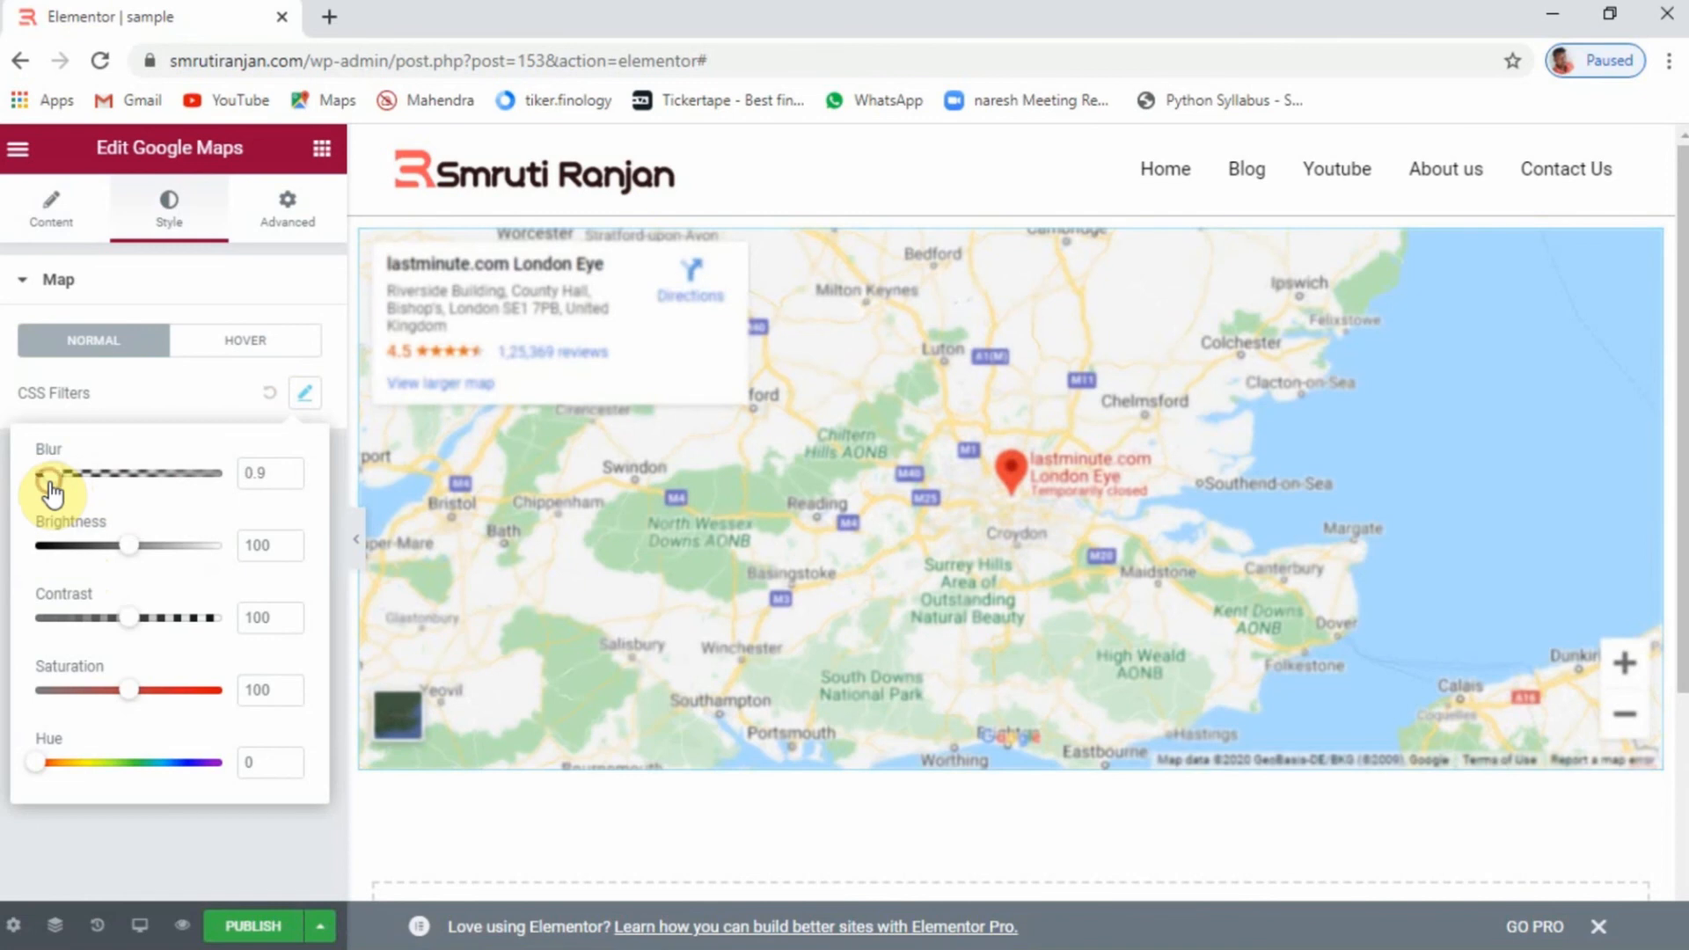
click(183, 292)
Look through the map's advanced settings and delete the Google Maps widget from the page
click(286, 229)
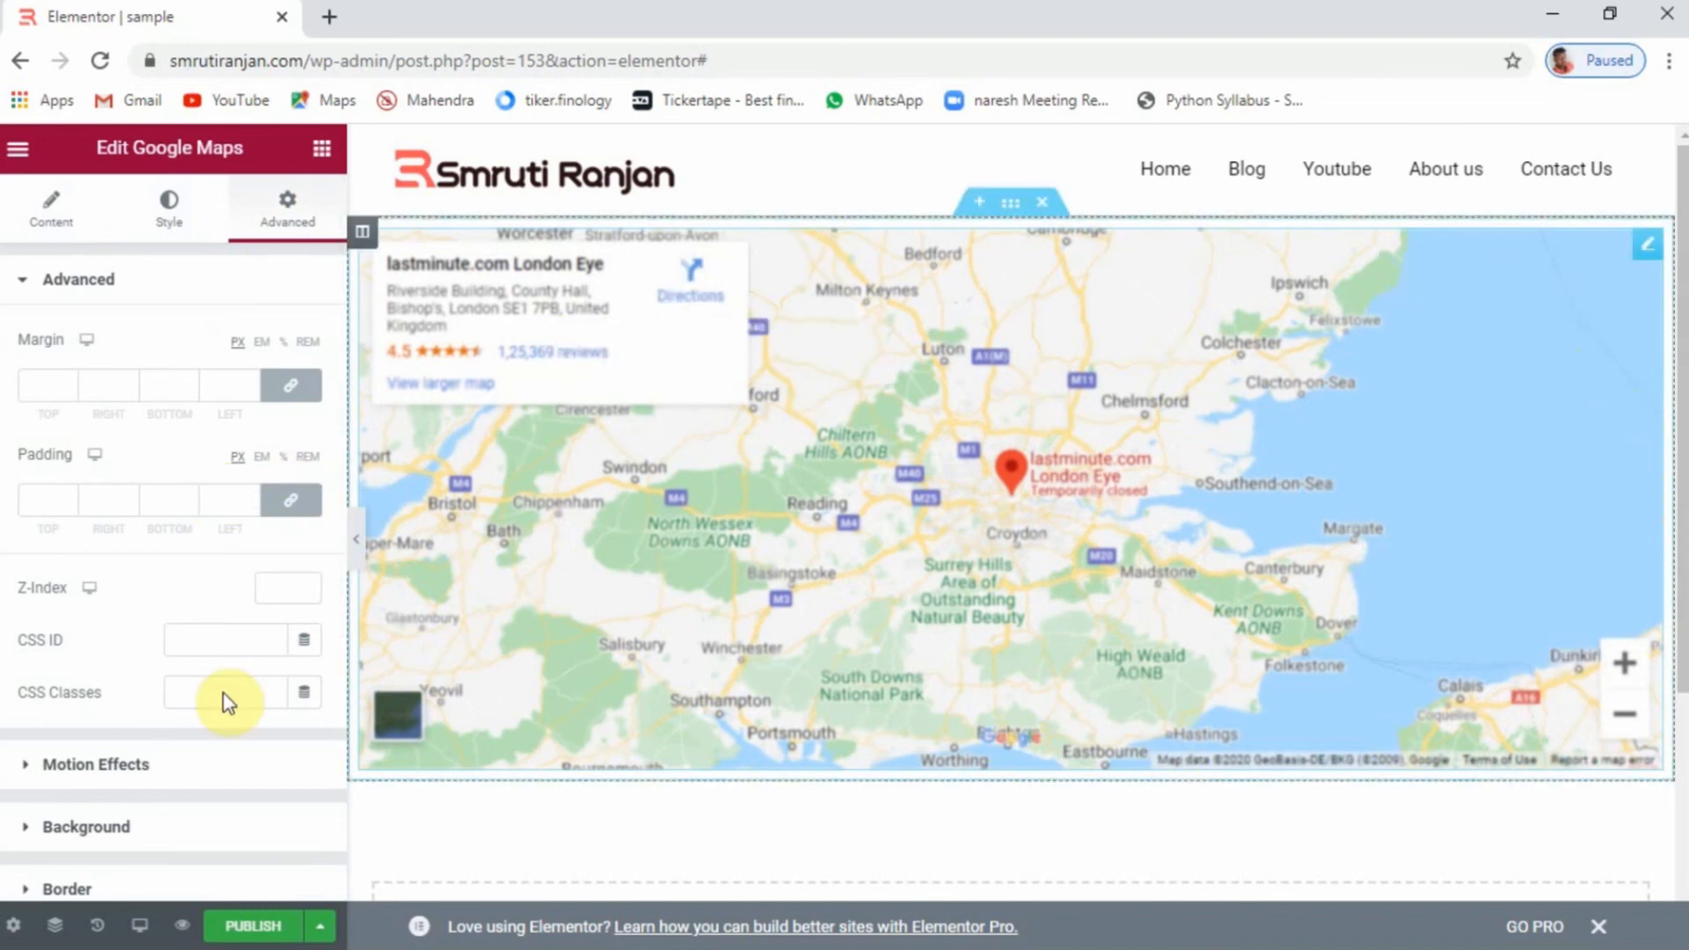
scroll(52, 536, down, 2)
scroll(53, 539, down, 2)
scroll(53, 539, up, 4)
scroll(1060, 518, down, 2)
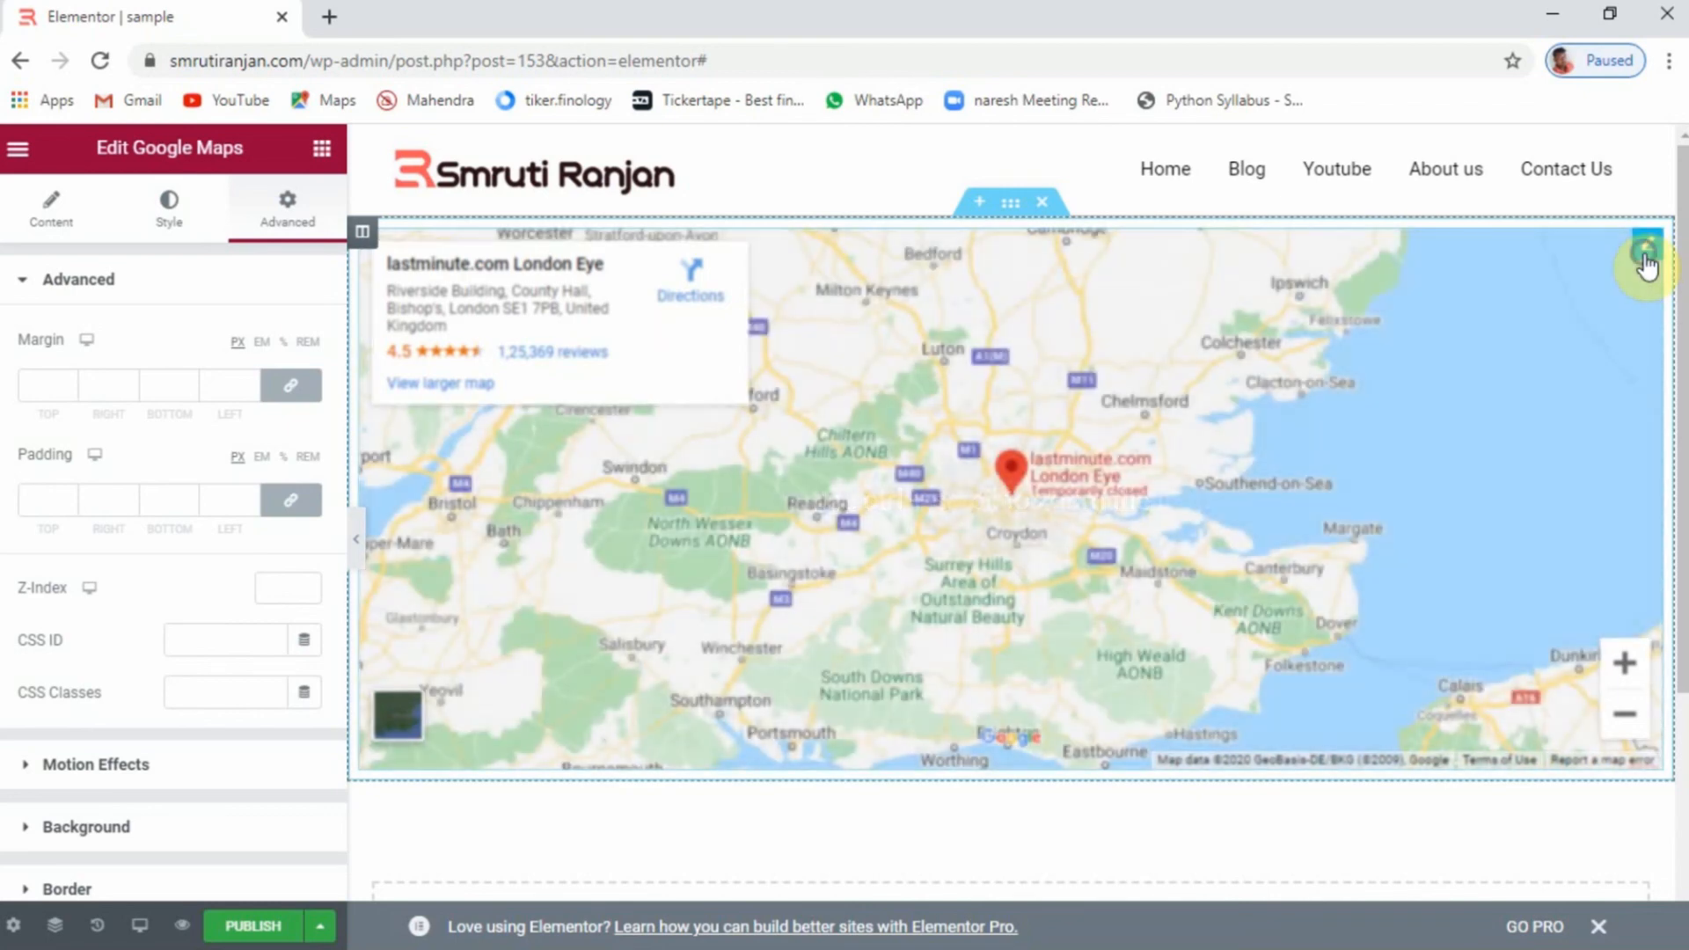
right_click(1645, 260)
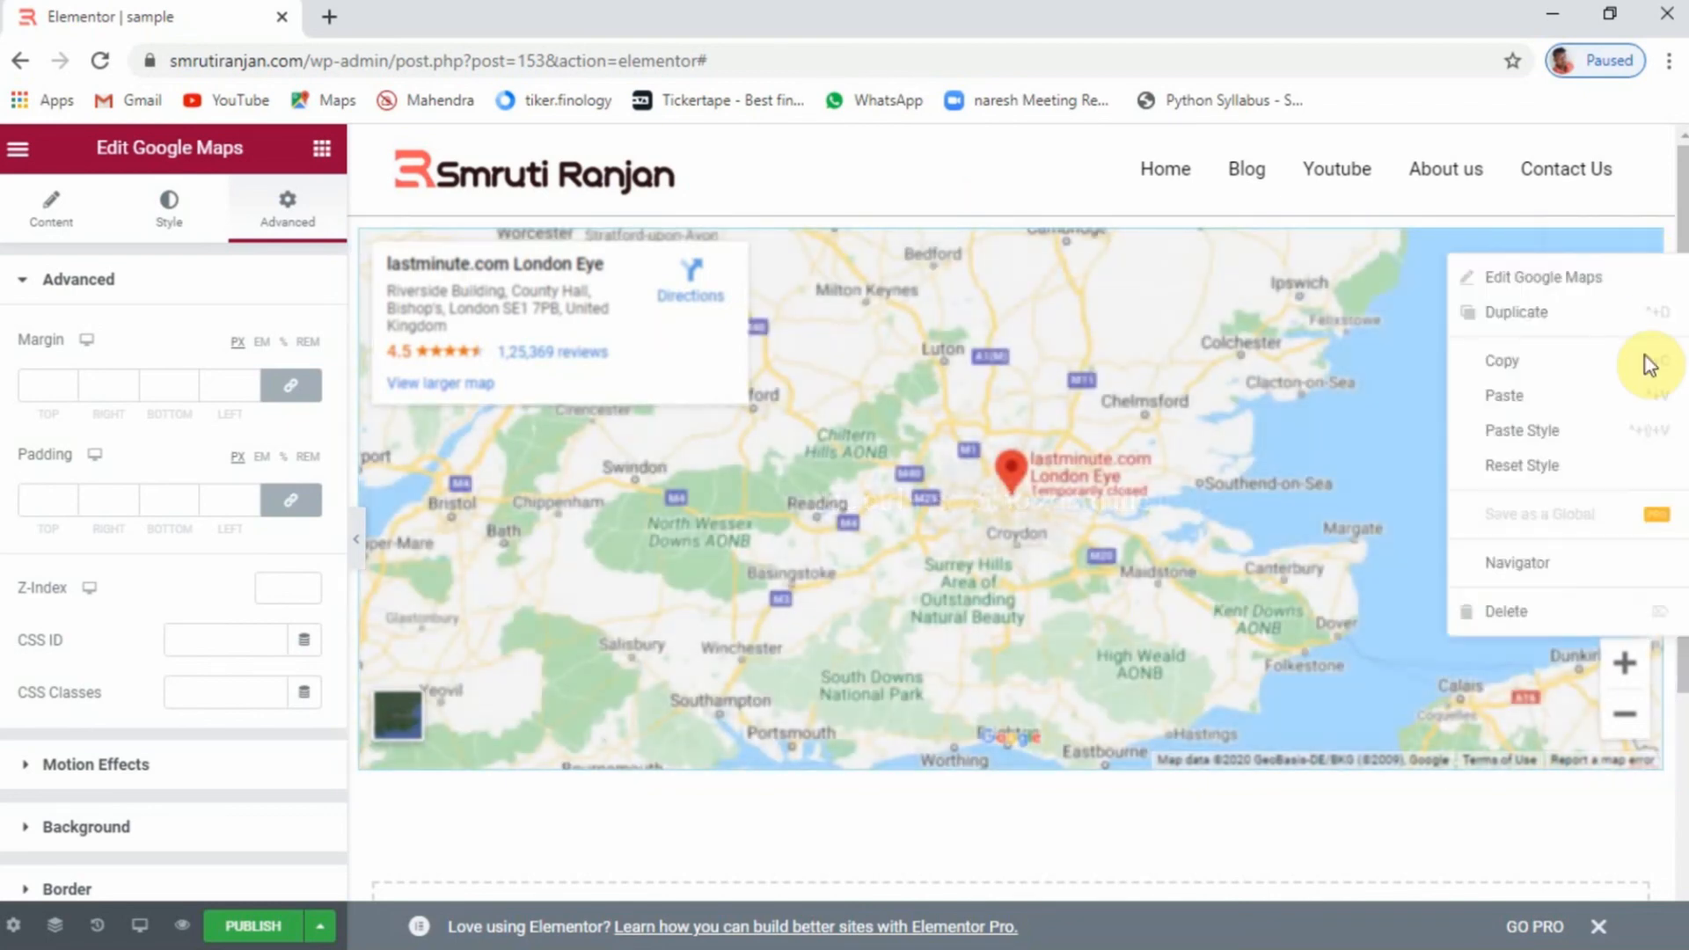
click(1531, 614)
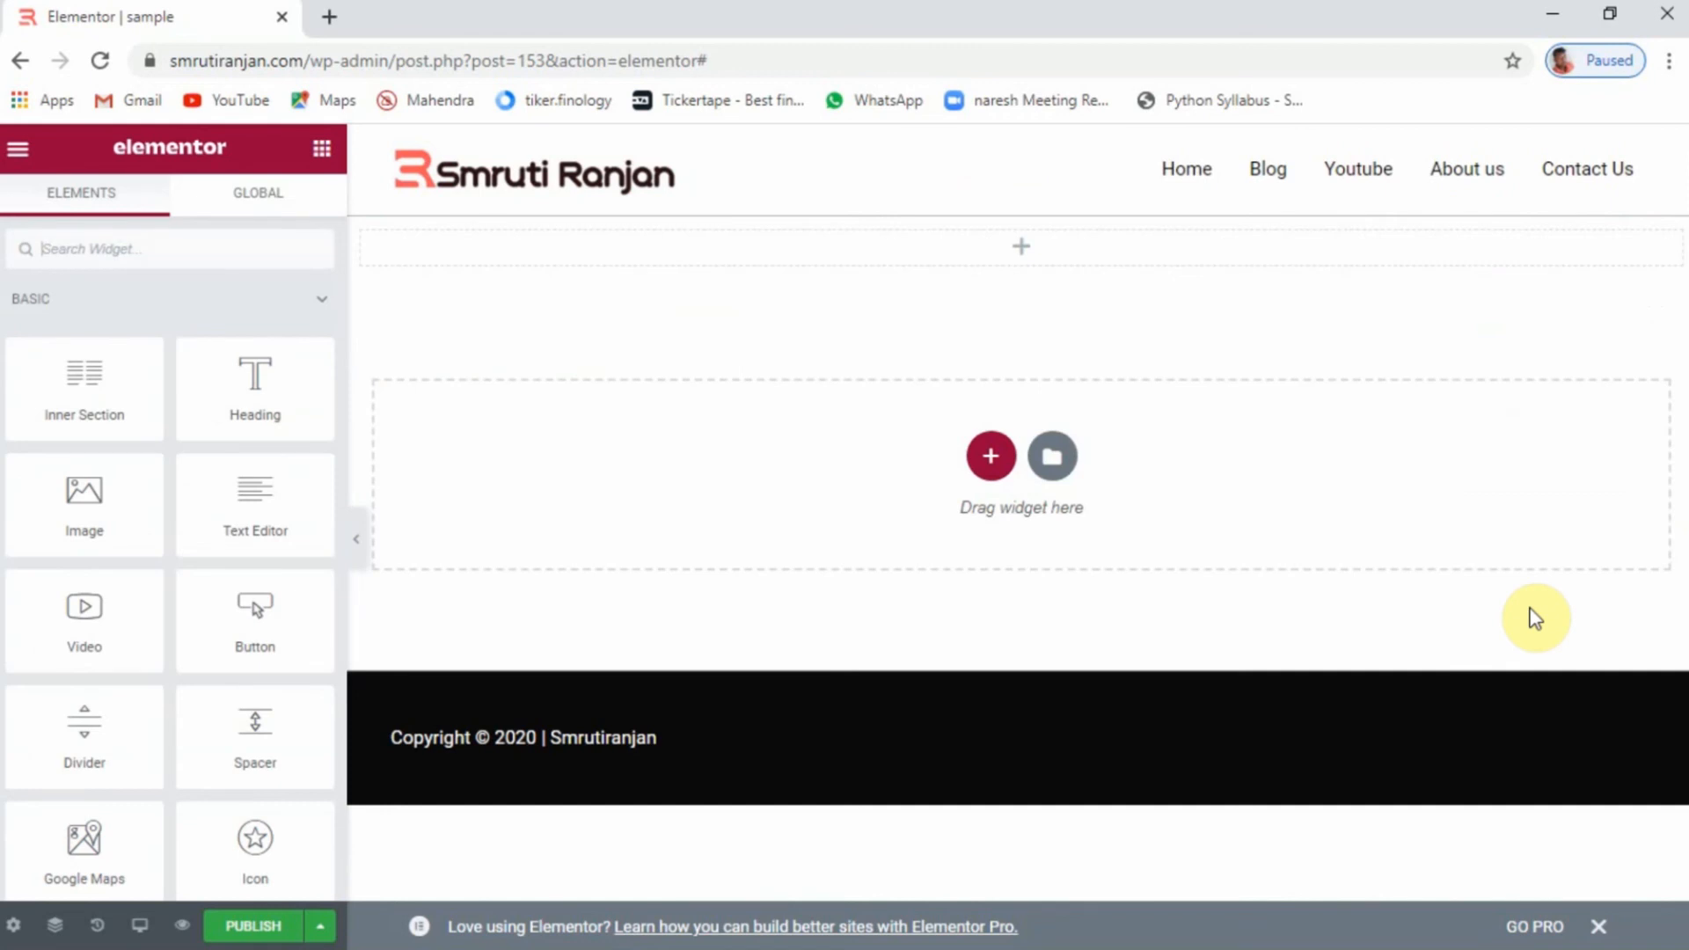
Add an Icon widget to the empty section and change its star to the stop circle icon from the icon library
scroll(150, 704, down, 4)
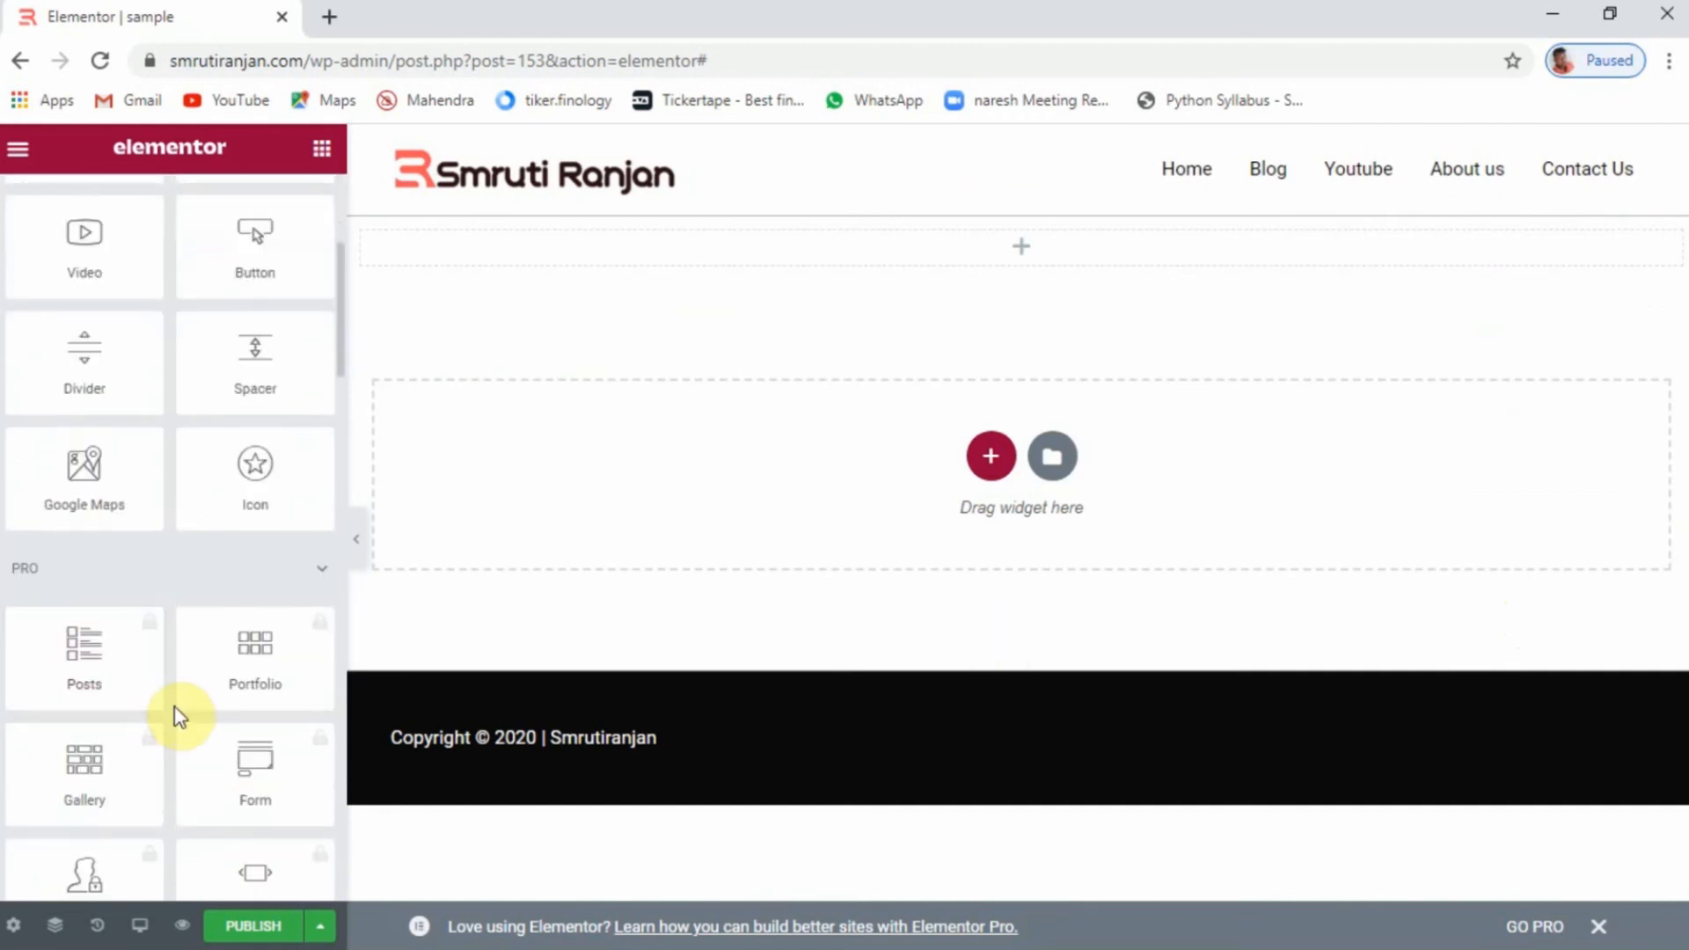
drag(211, 504, 912, 264)
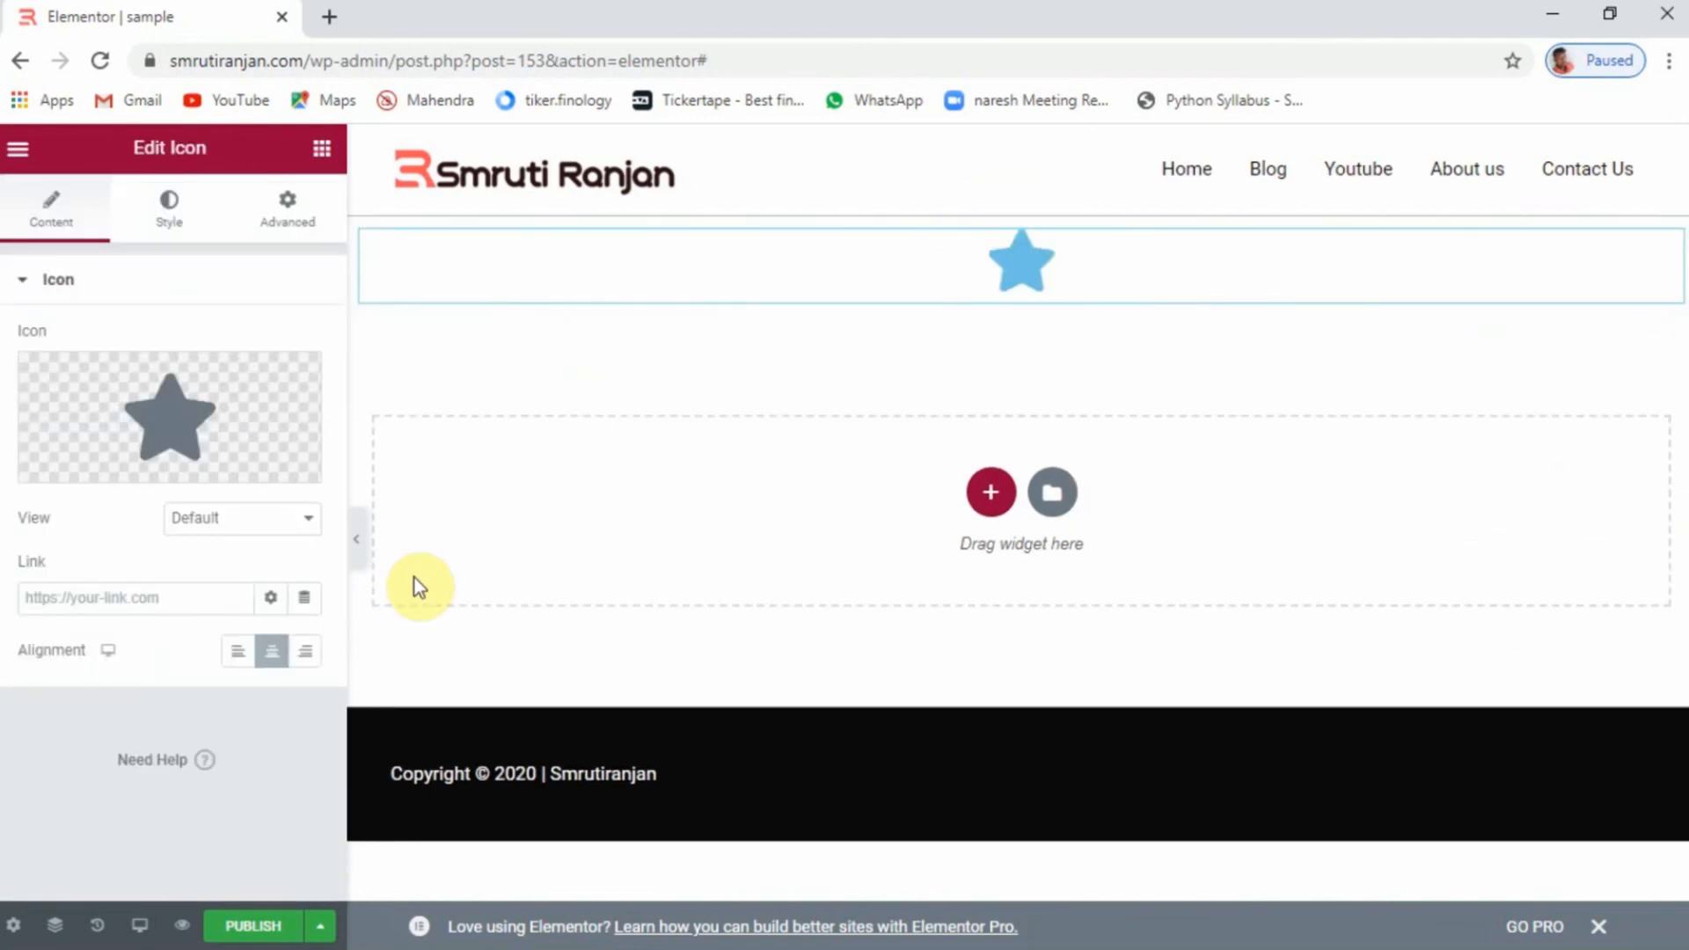
mouse_move(102, 444)
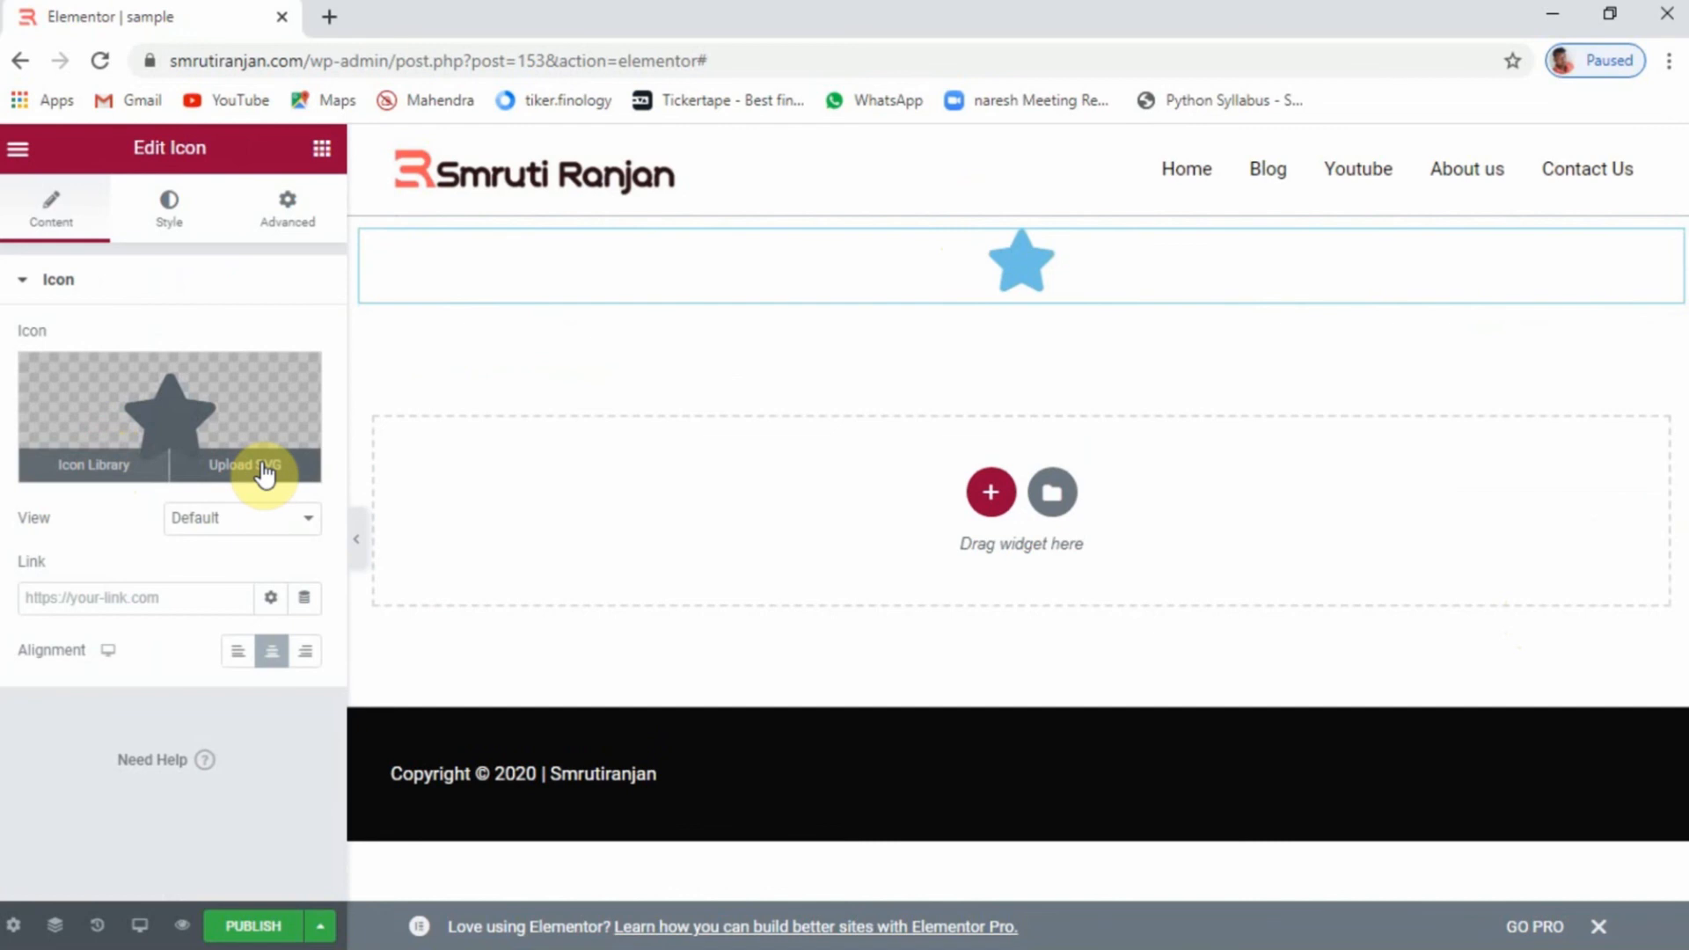
click(196, 426)
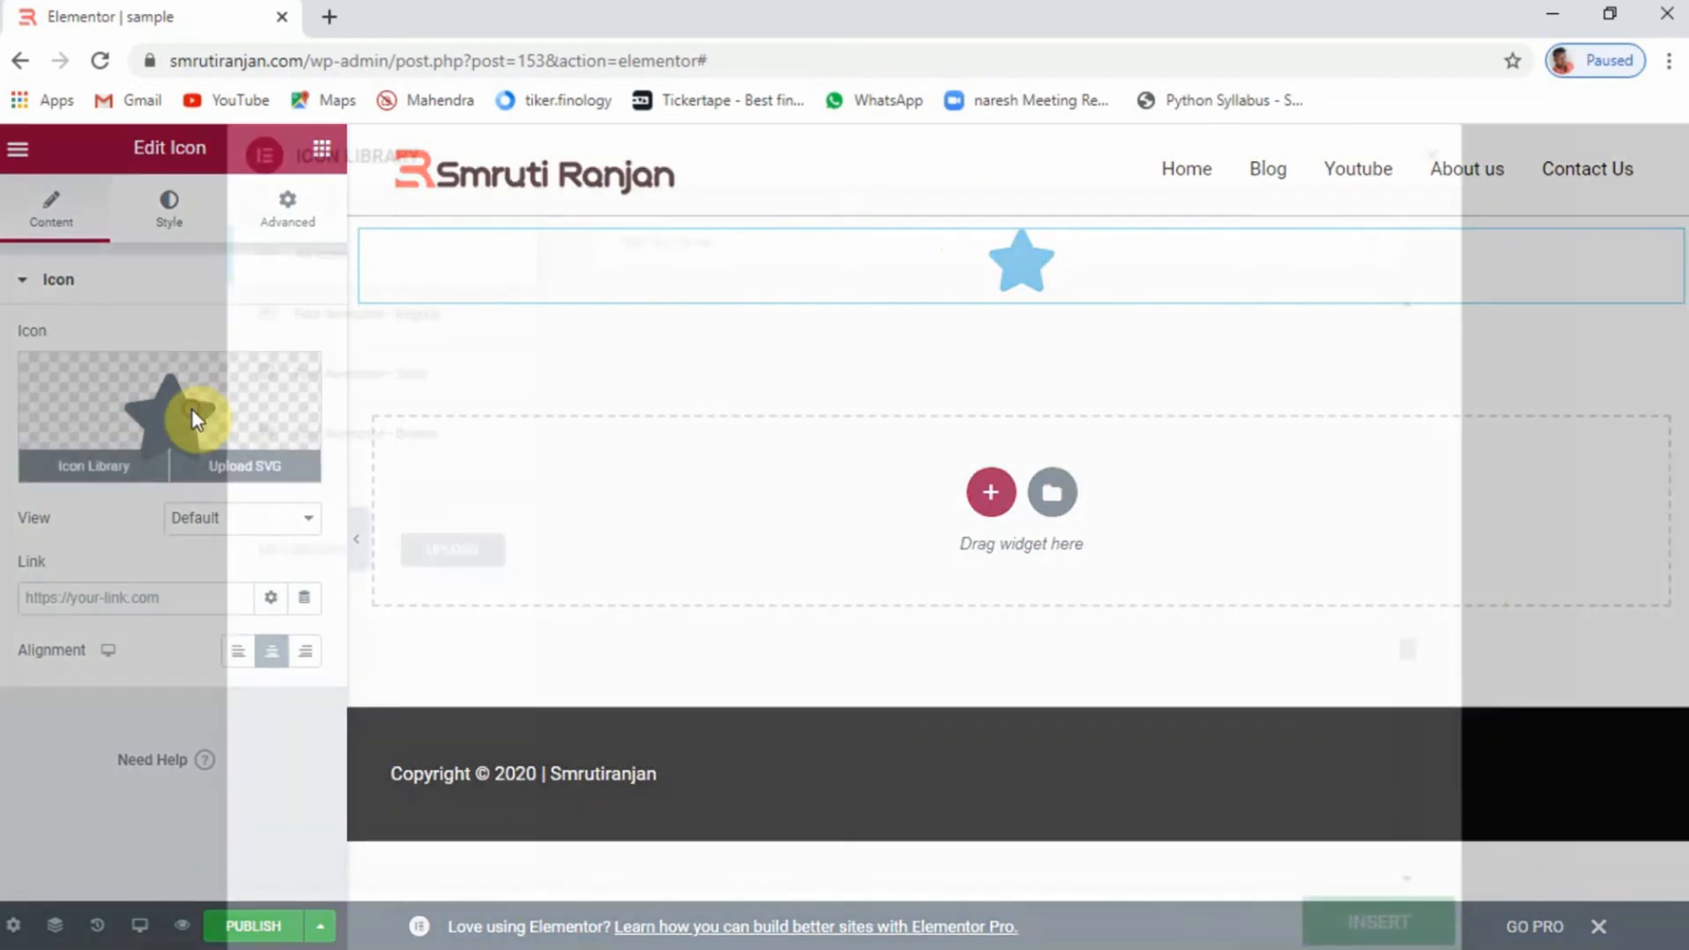
click(1183, 659)
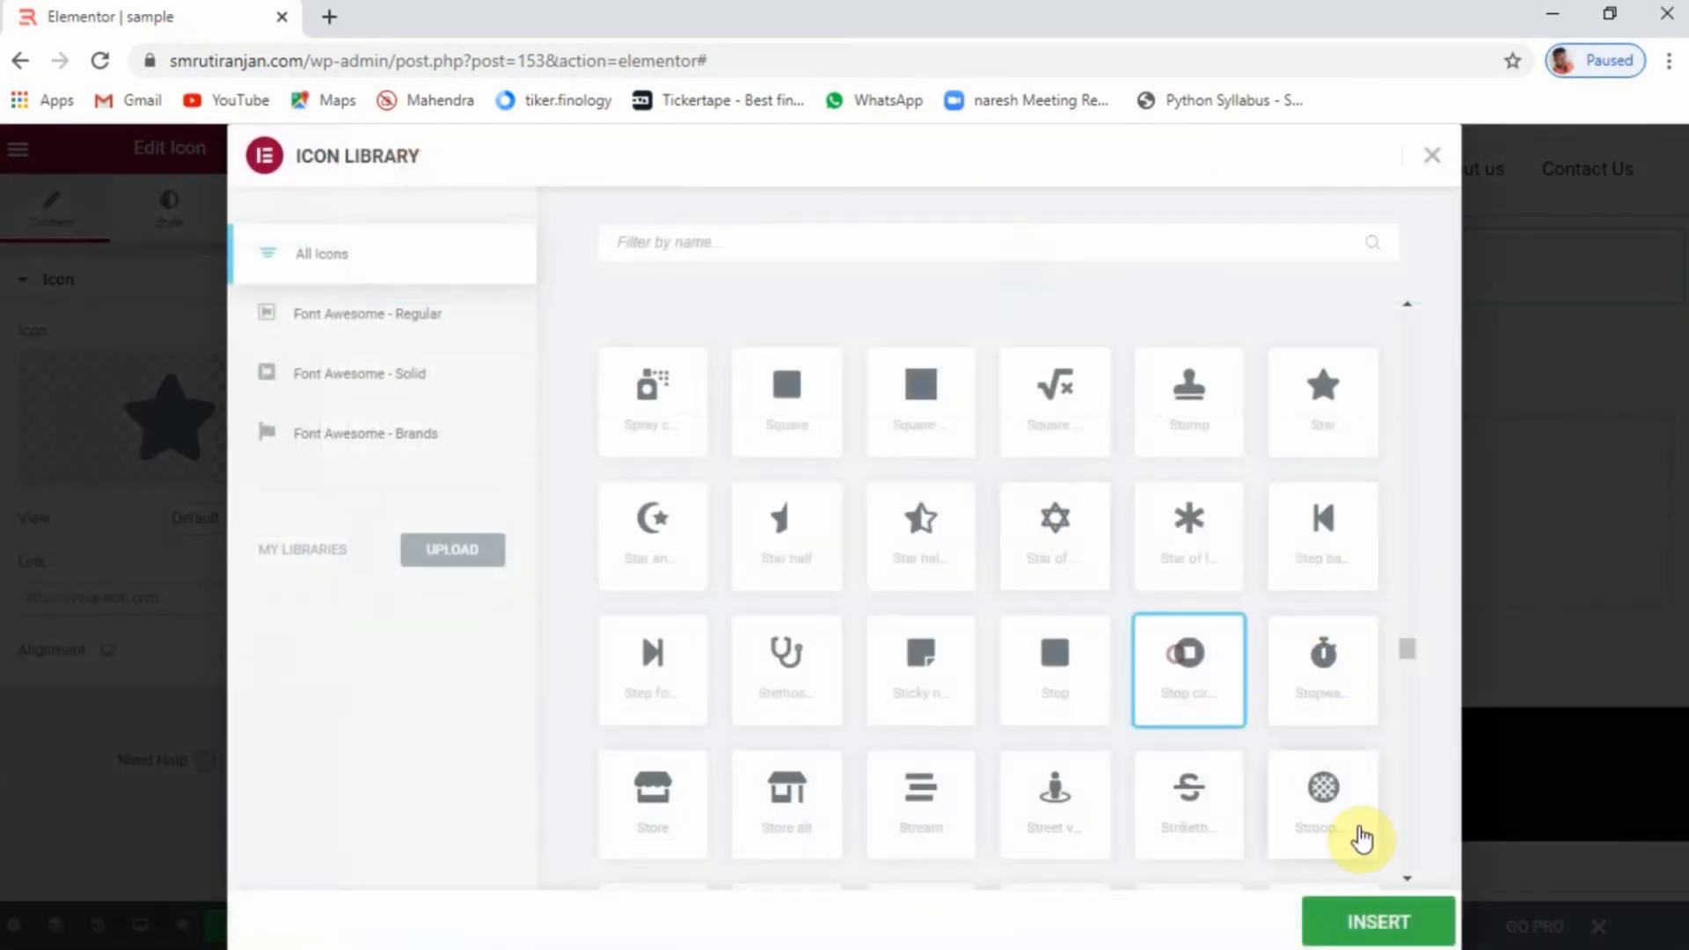
click(1378, 921)
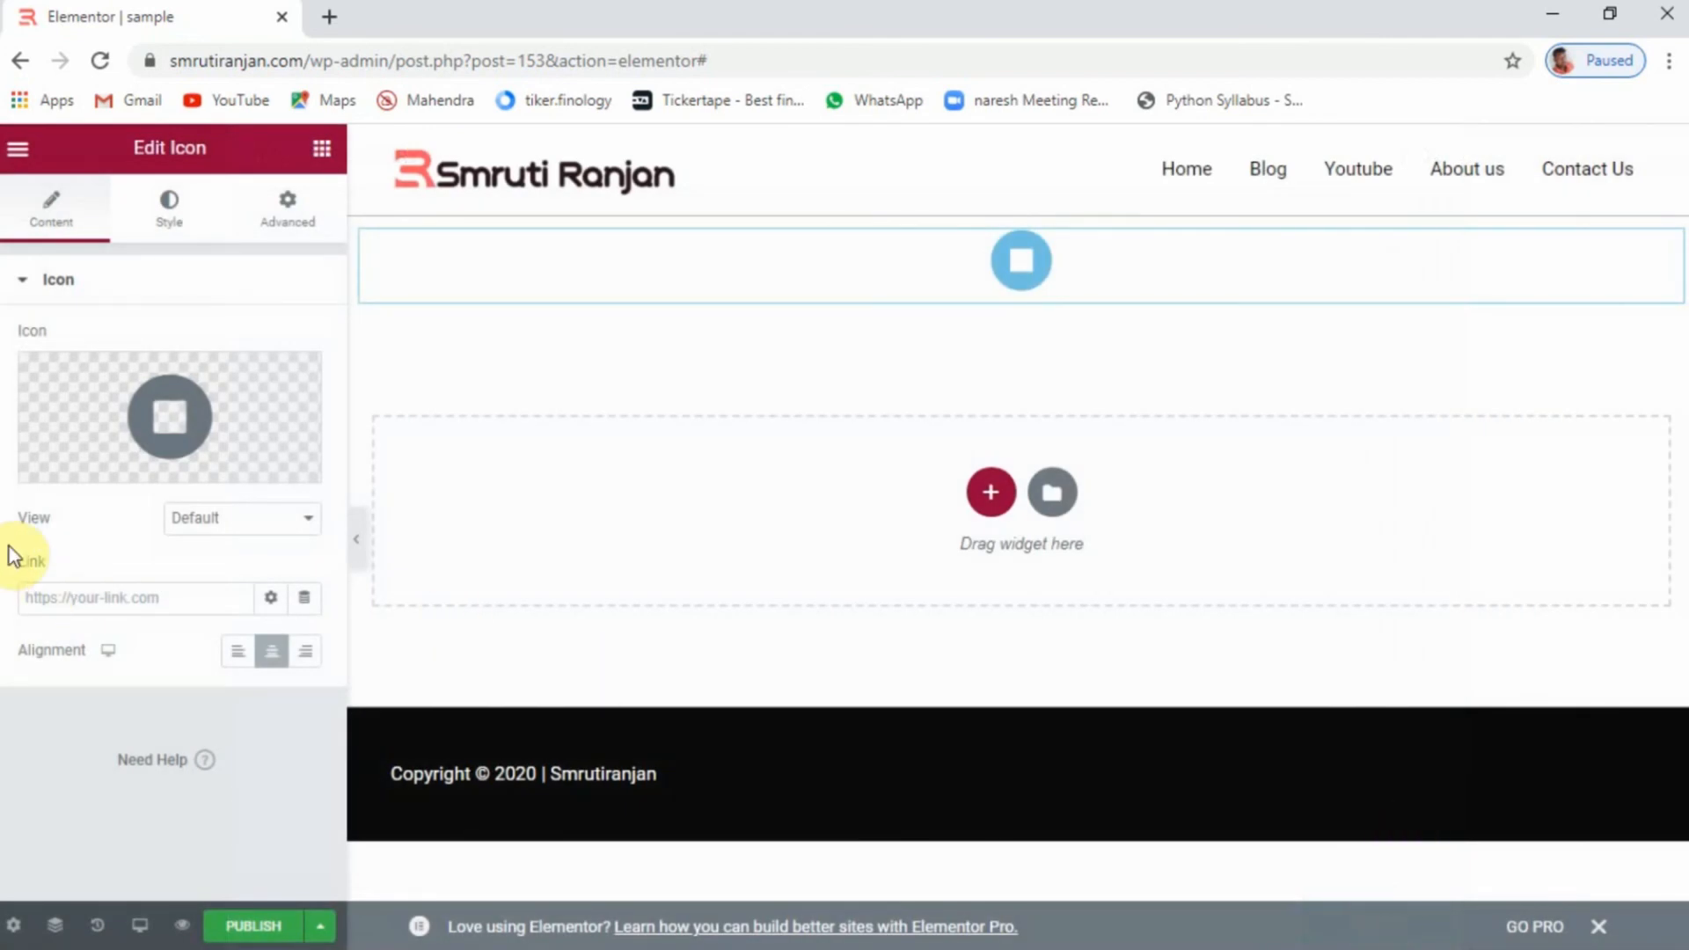
Set the icon's view to Framed and its shape to Square
click(218, 522)
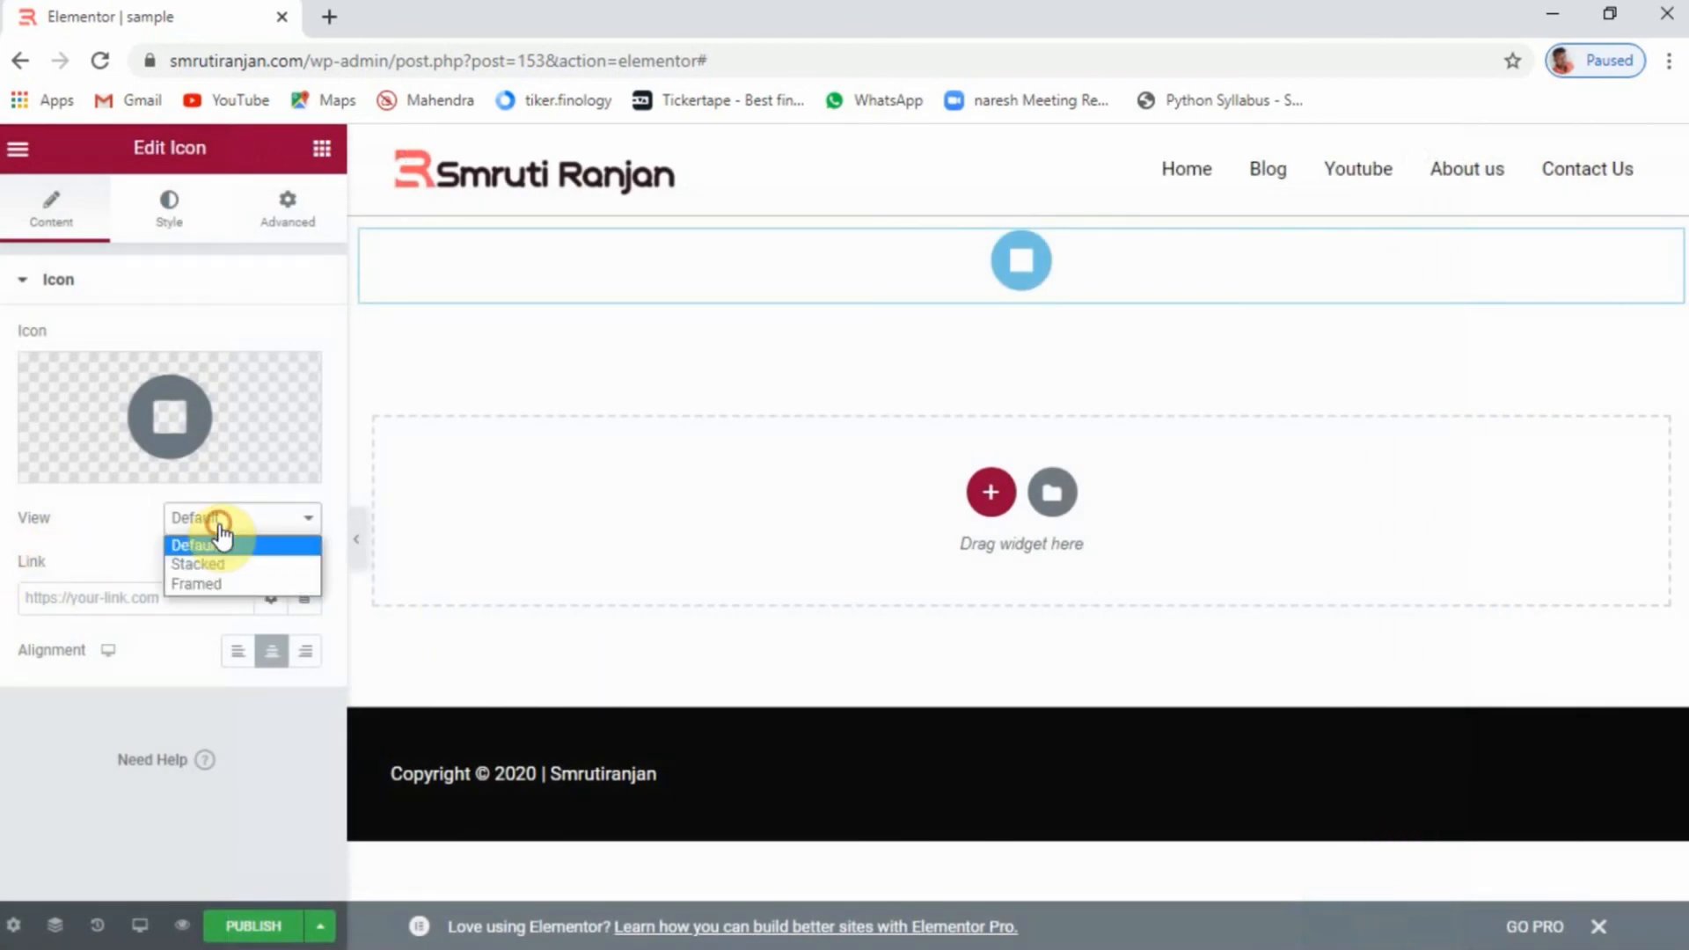
click(227, 585)
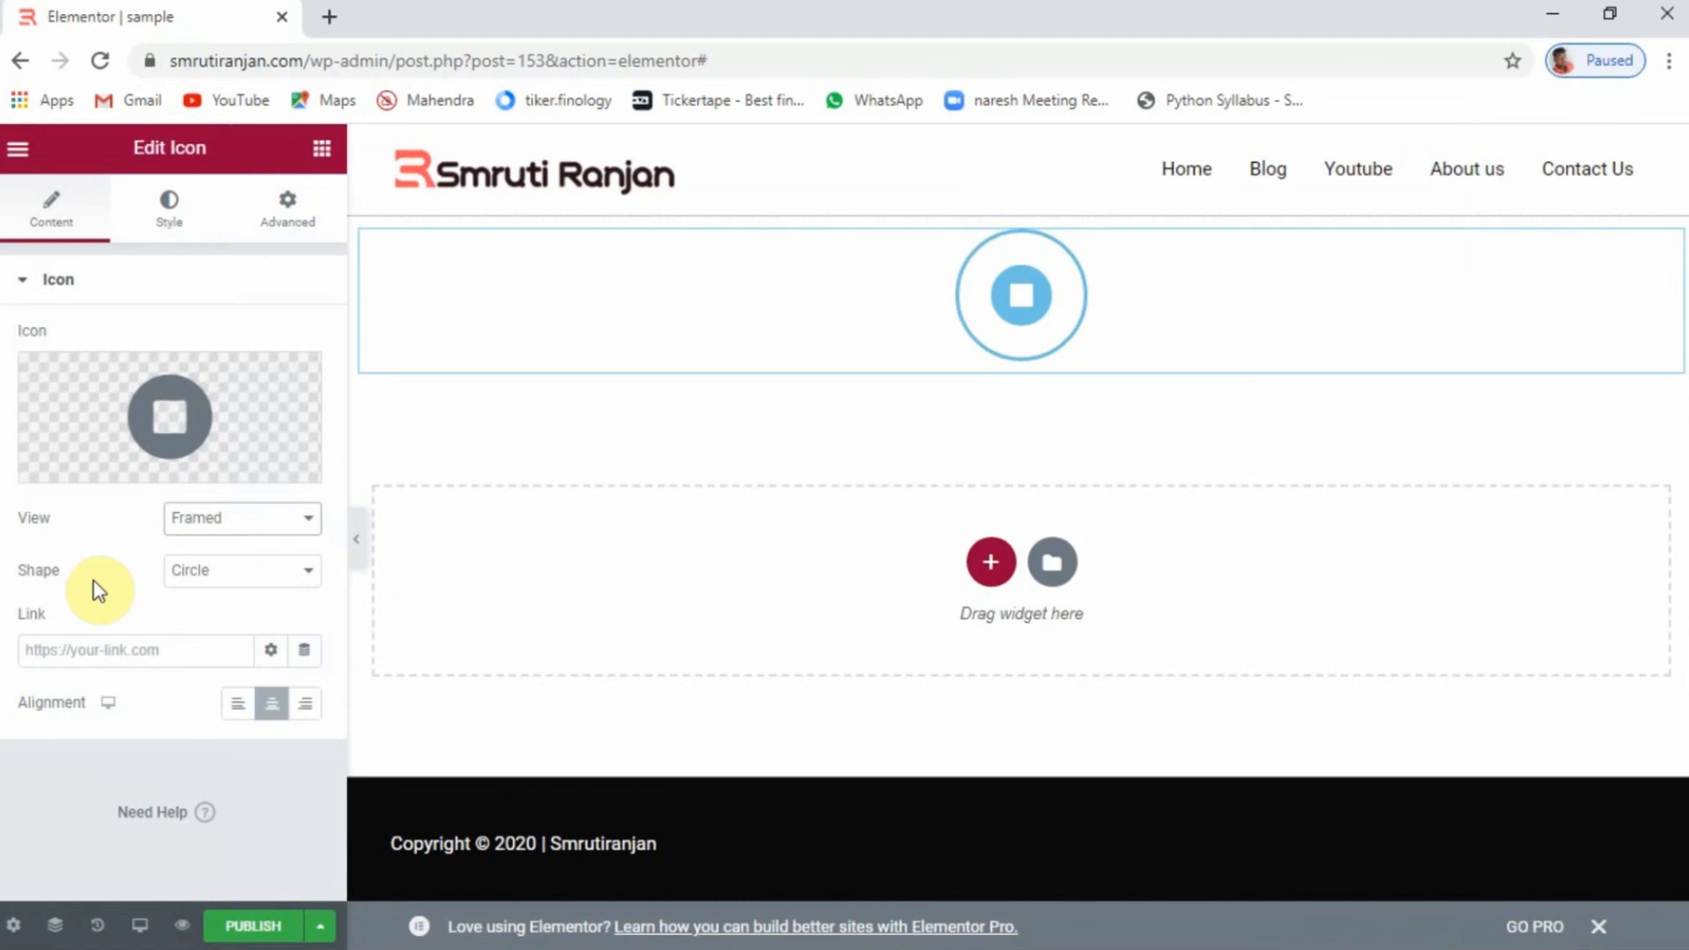
click(248, 581)
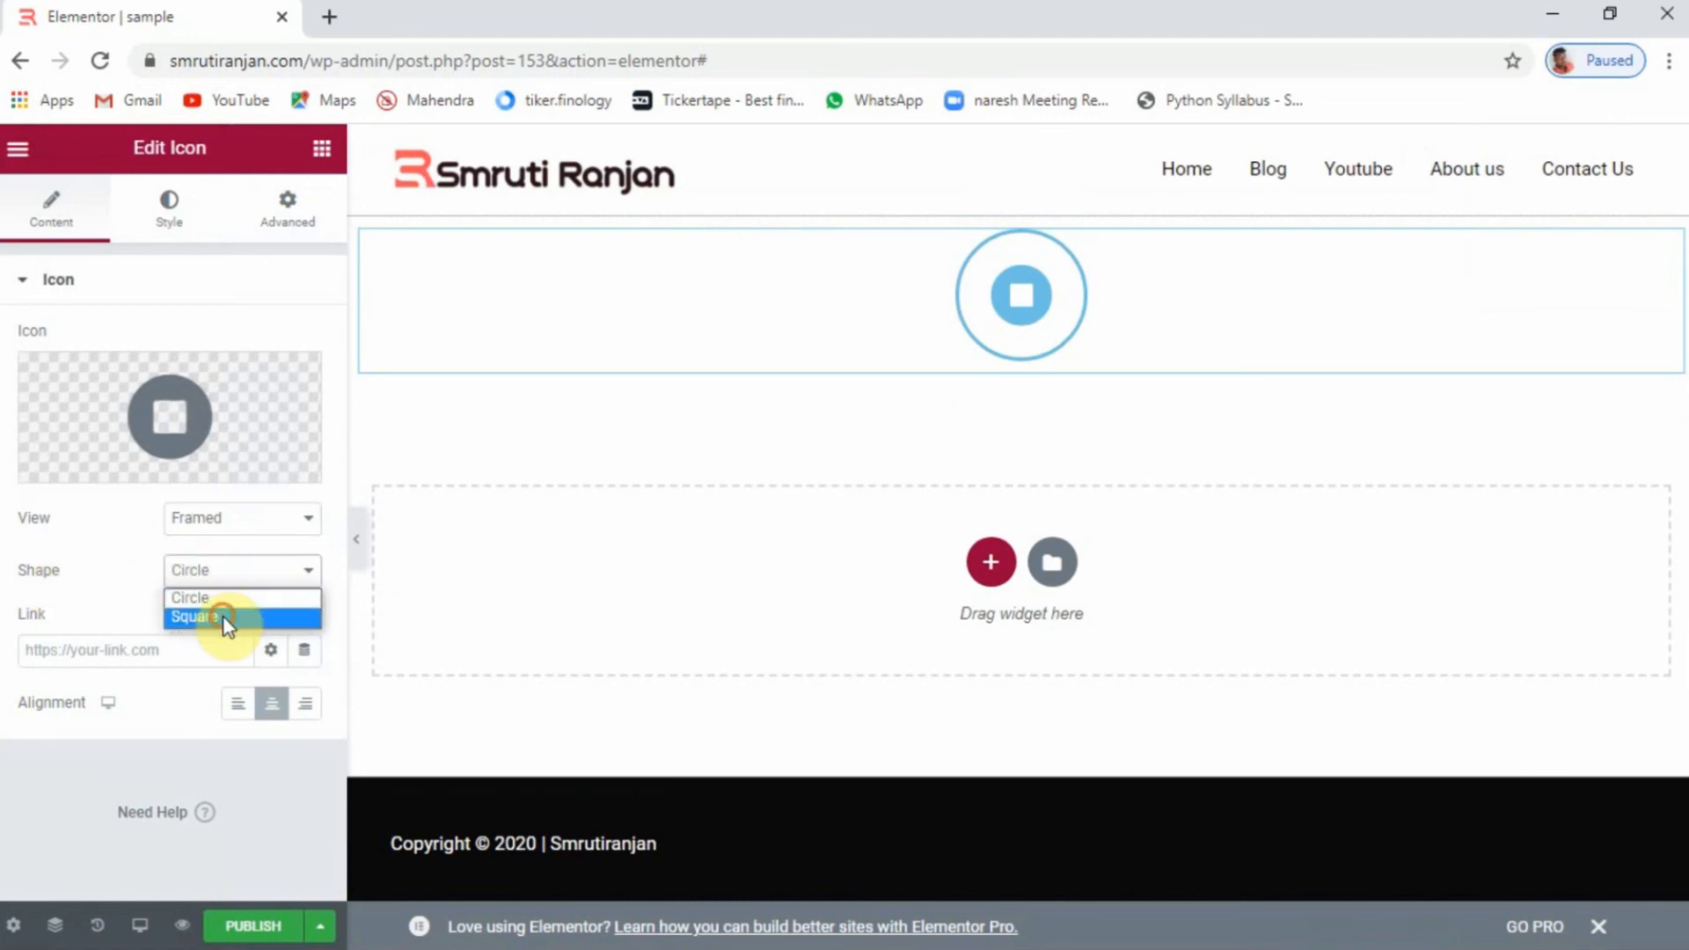
click(227, 618)
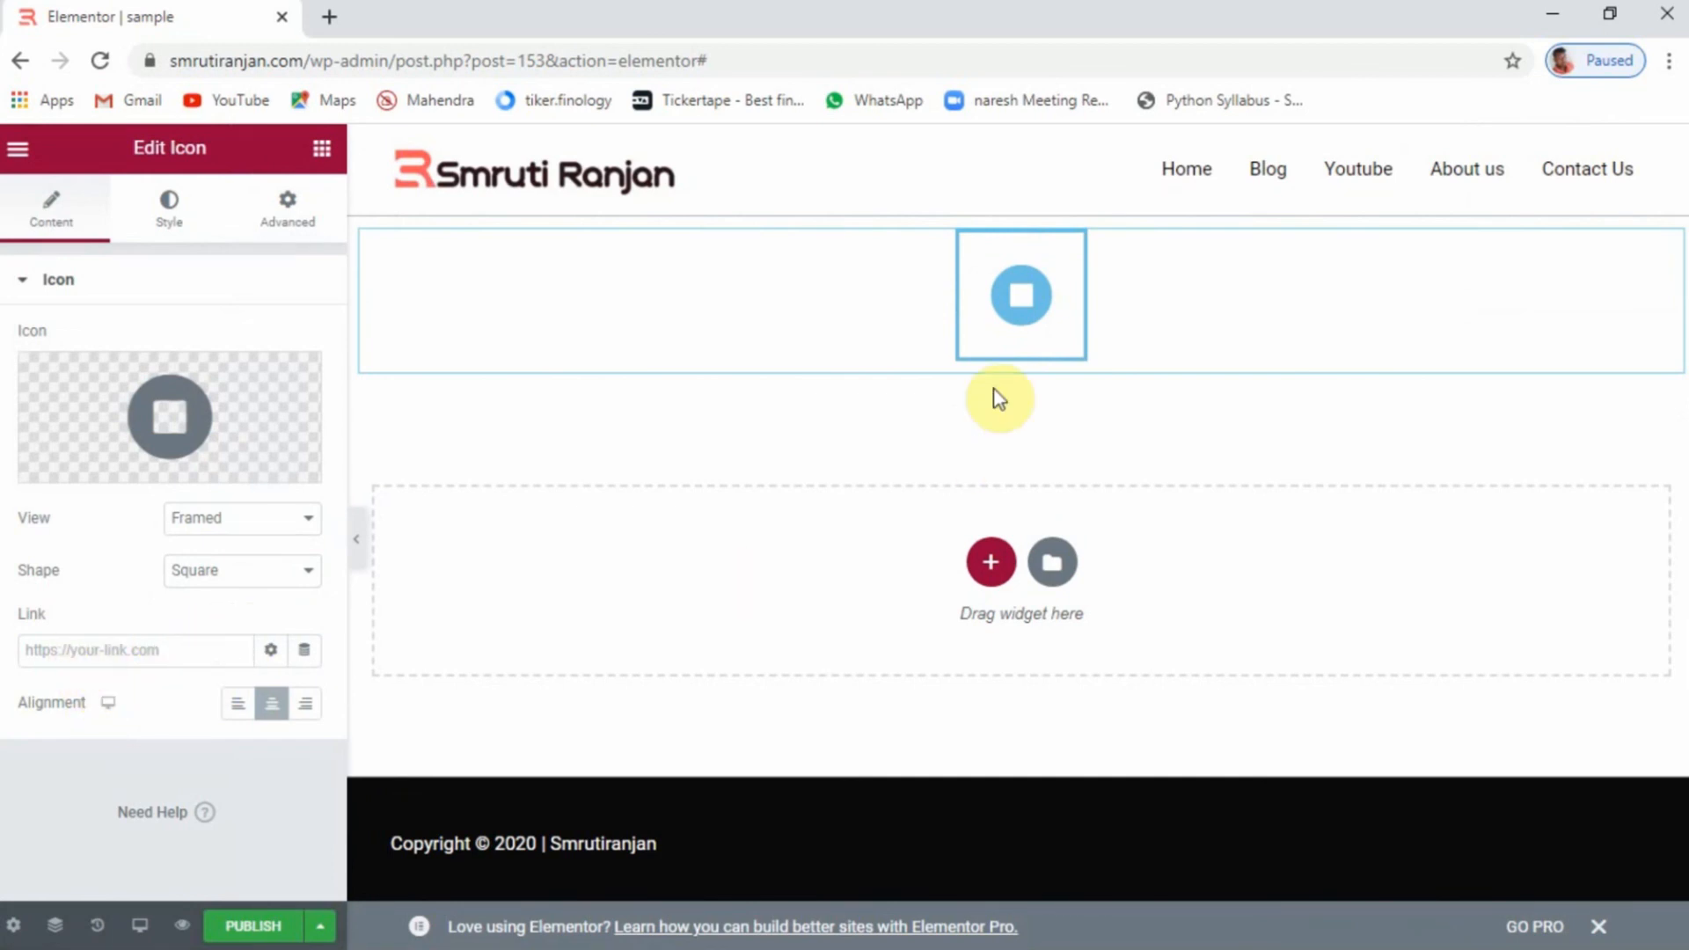
Try the left and right alignments for the icon and return it to the center
click(238, 703)
click(269, 709)
click(302, 714)
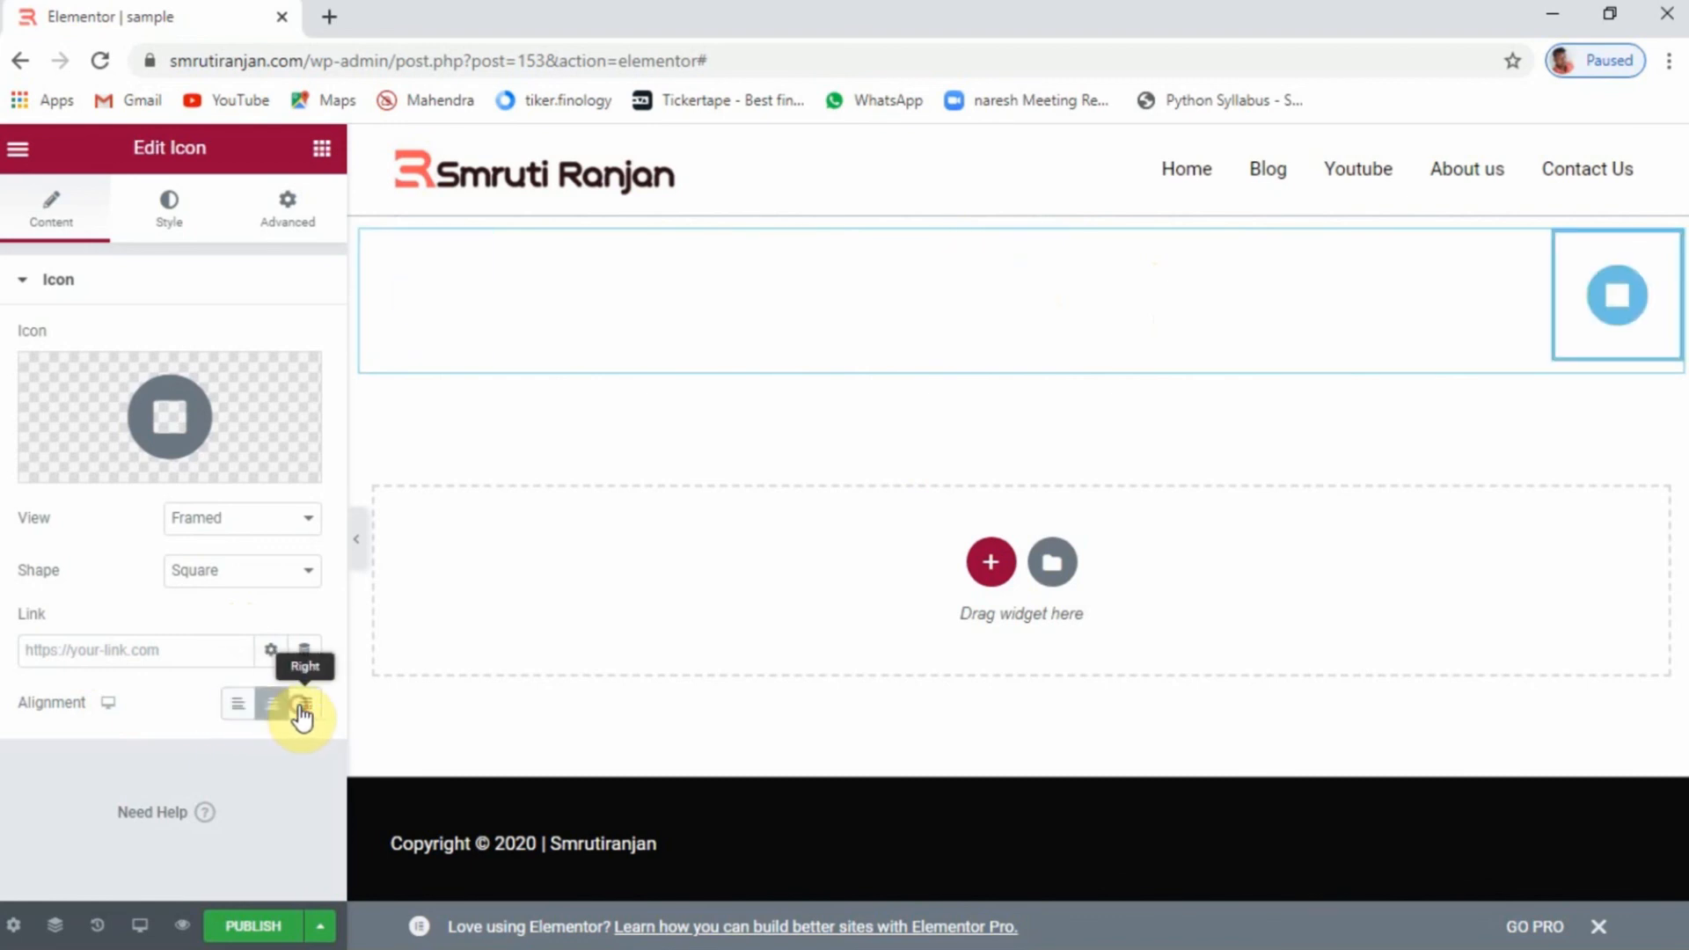
click(272, 704)
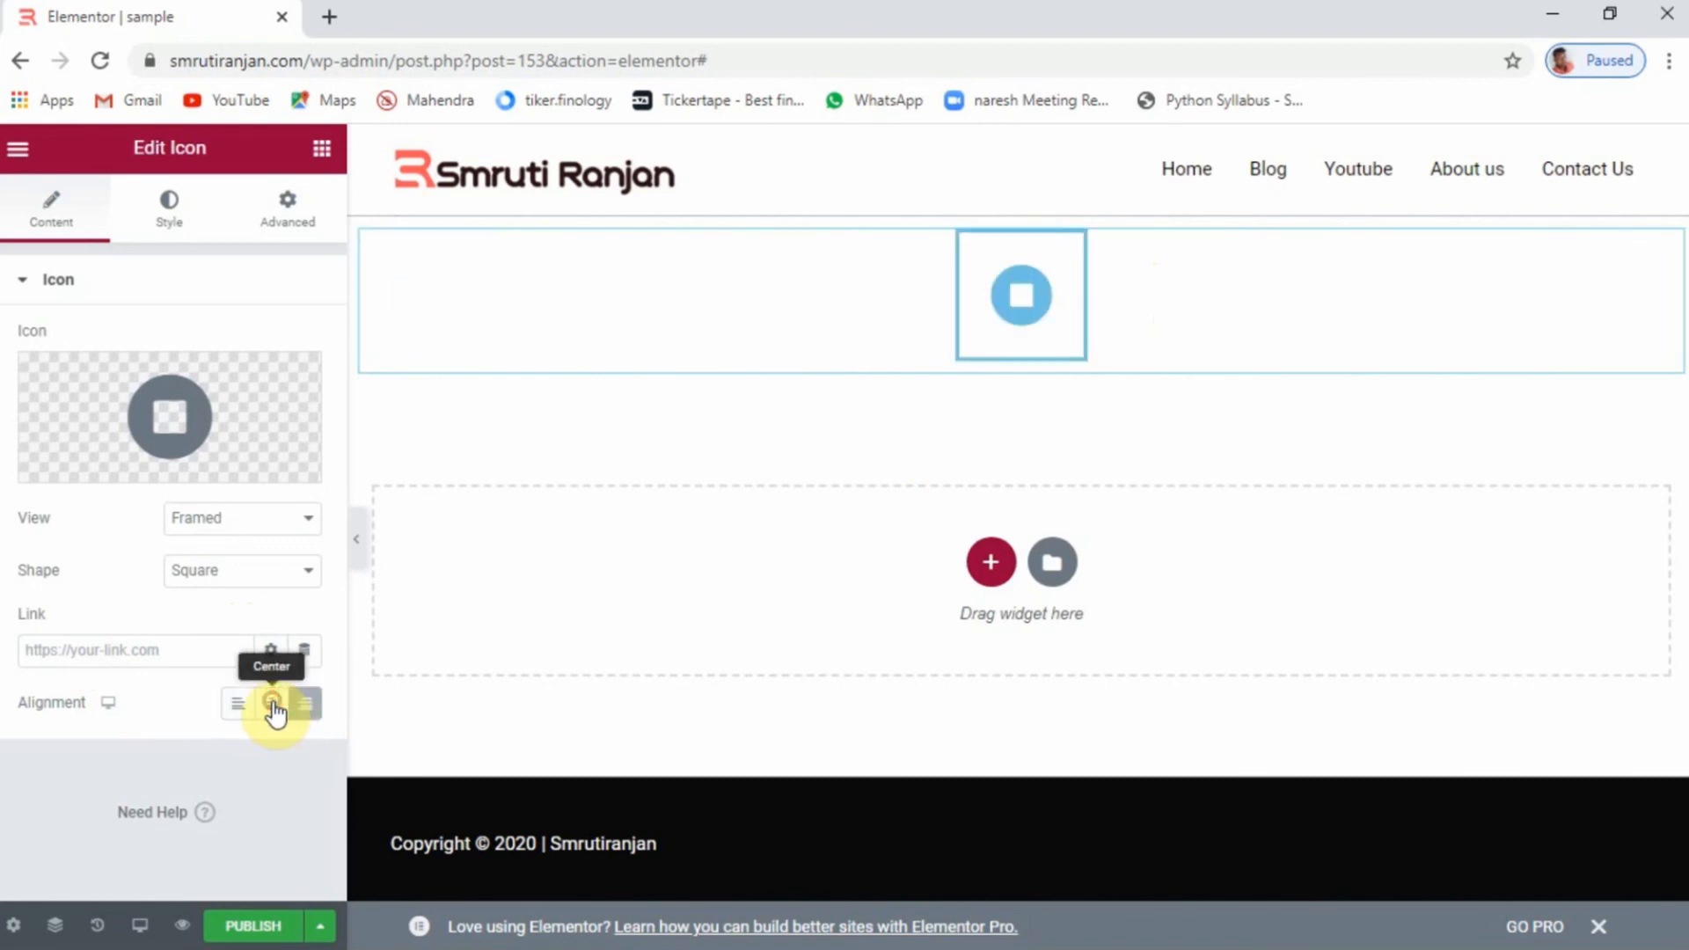
Set the icon frame's border width to 8 on all sides in the style settings
click(168, 215)
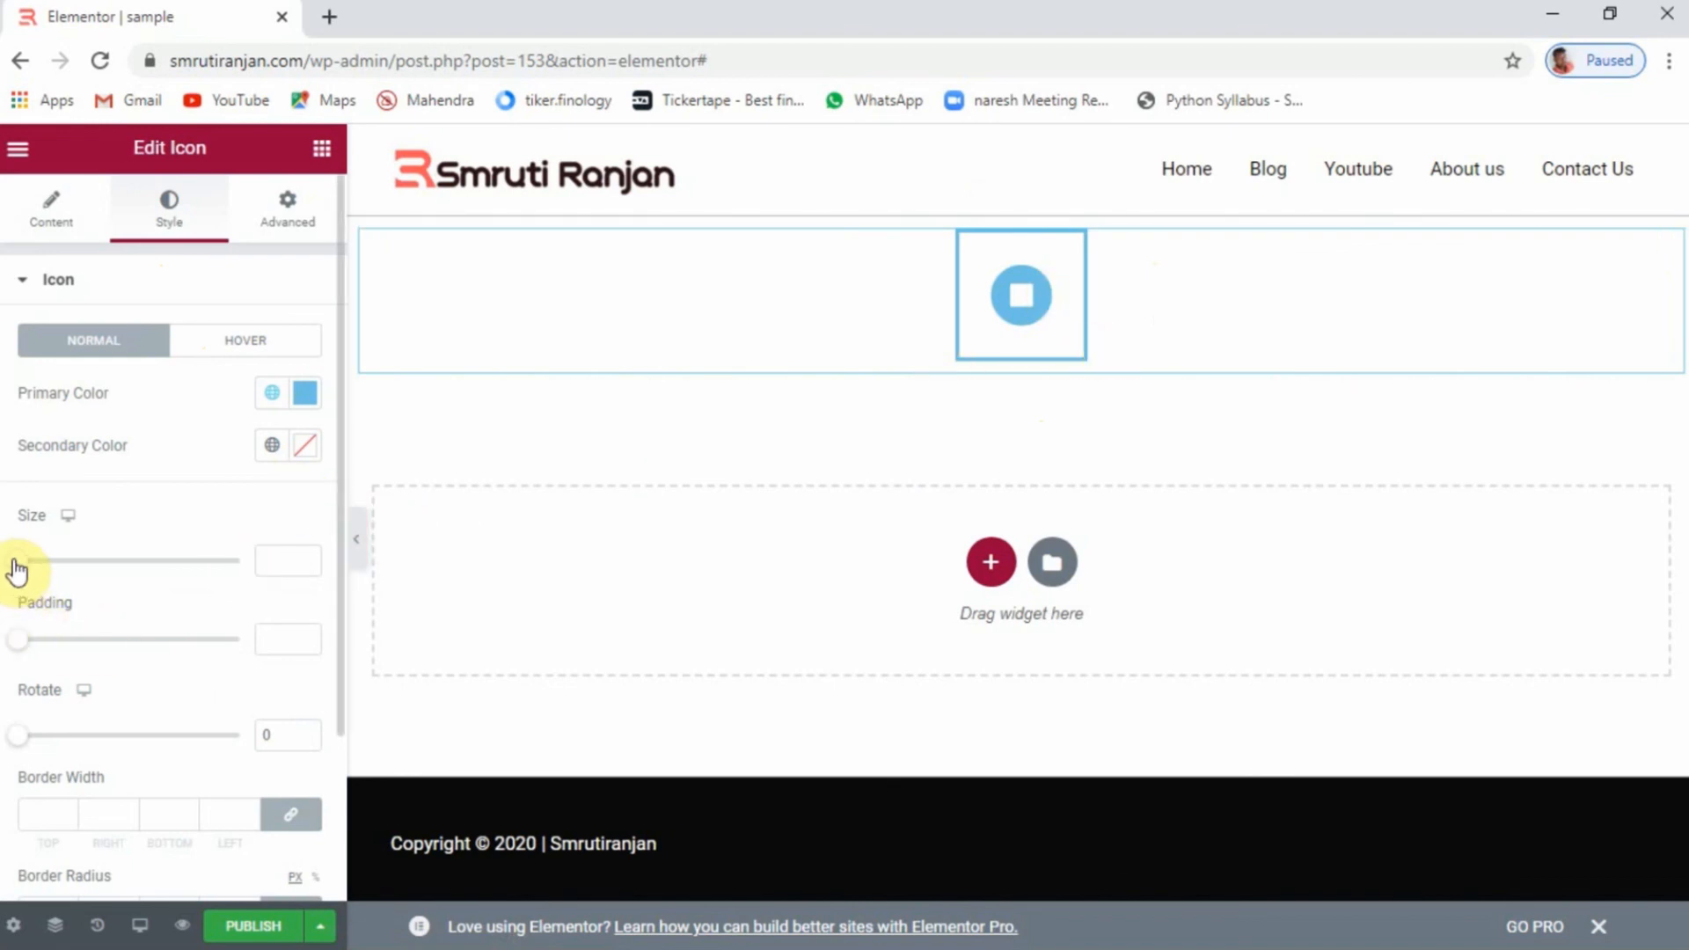
scroll(97, 730, down, 2)
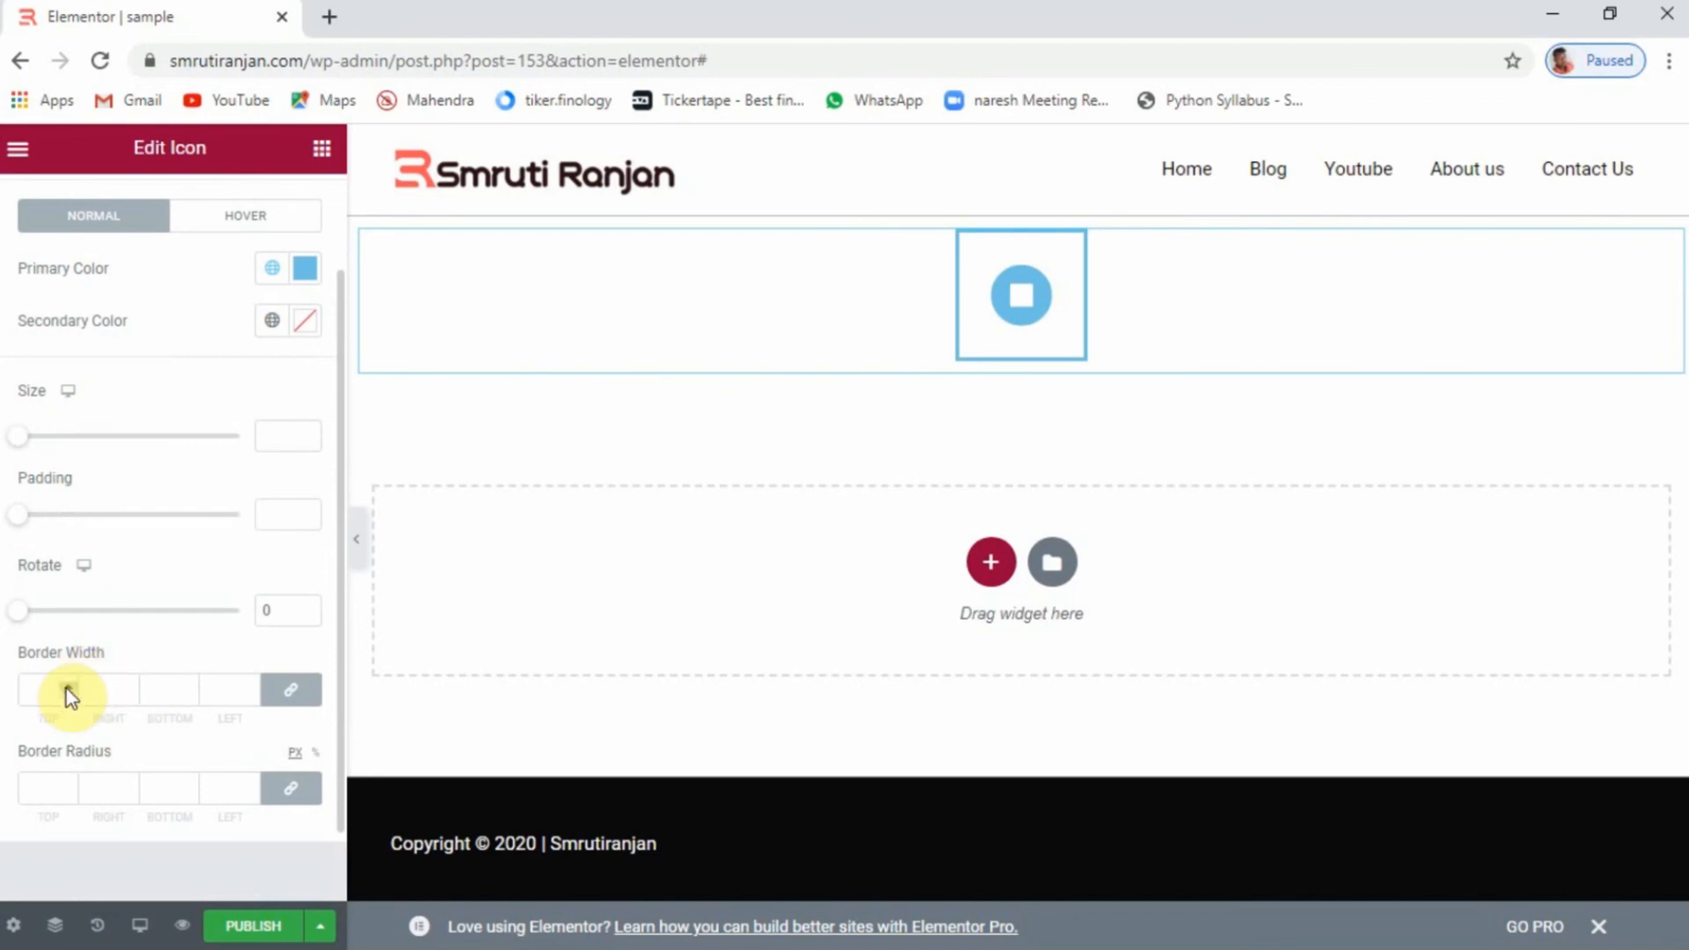
click(68, 691)
text(8)
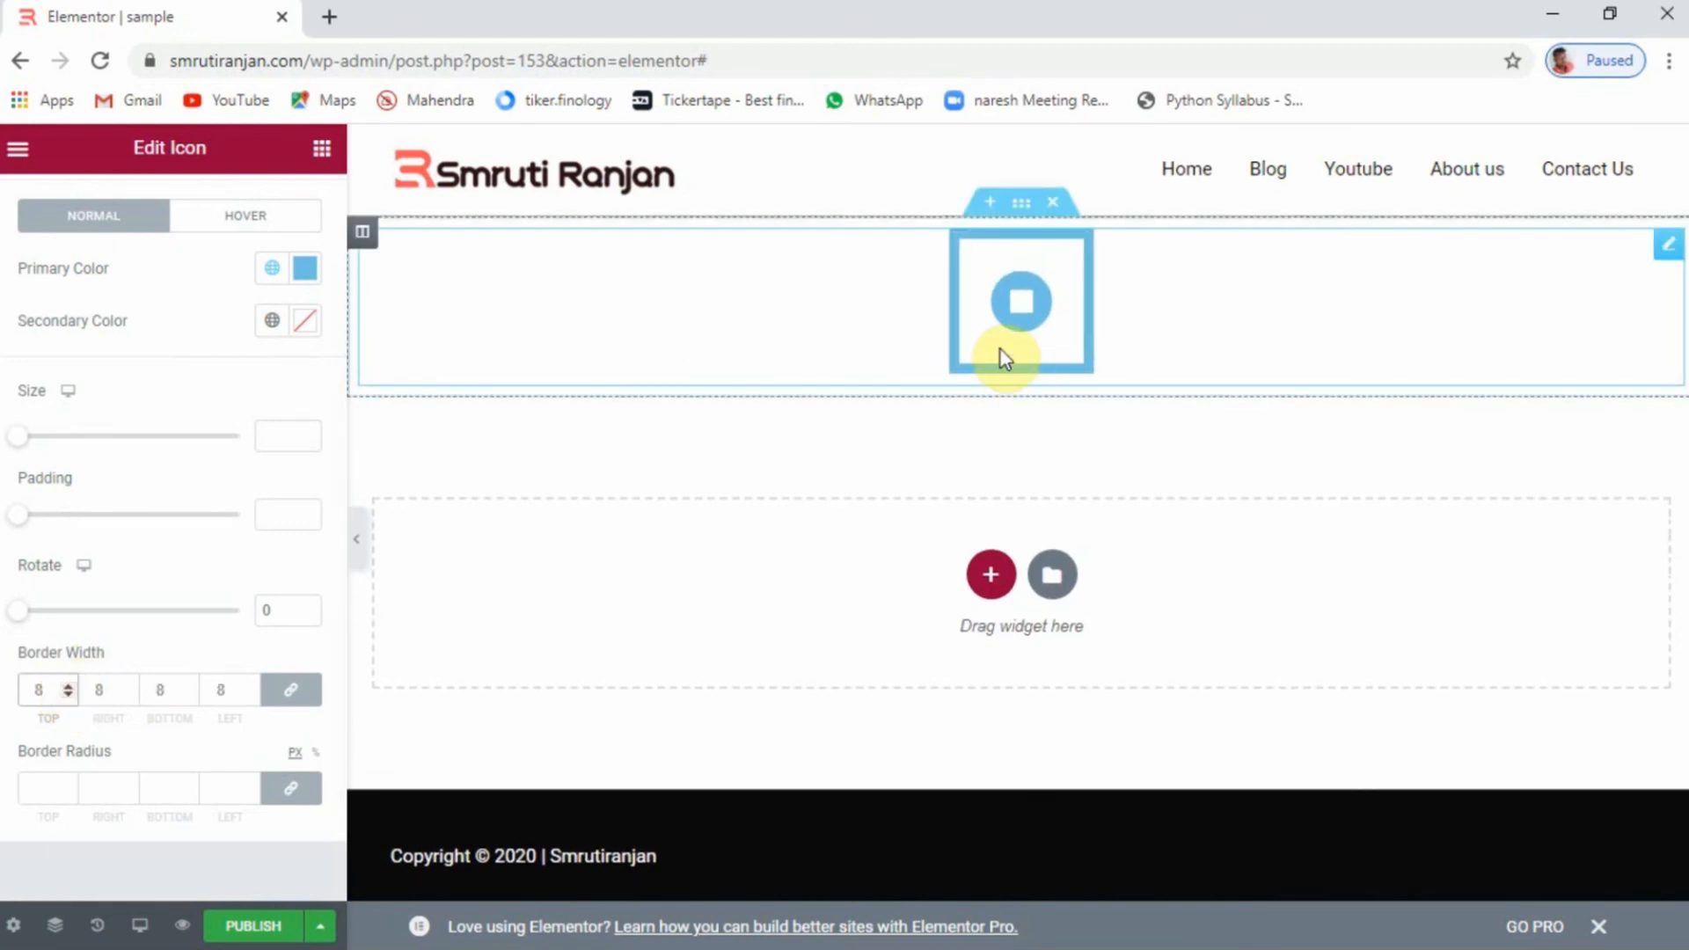
Round the icon frame's corners with a border radius of 44 px on all sides
click(68, 784)
click(68, 784)
click(69, 785)
click(68, 784)
click(68, 785)
click(69, 785)
click(69, 785)
click(69, 785)
click(68, 784)
click(68, 785)
click(69, 785)
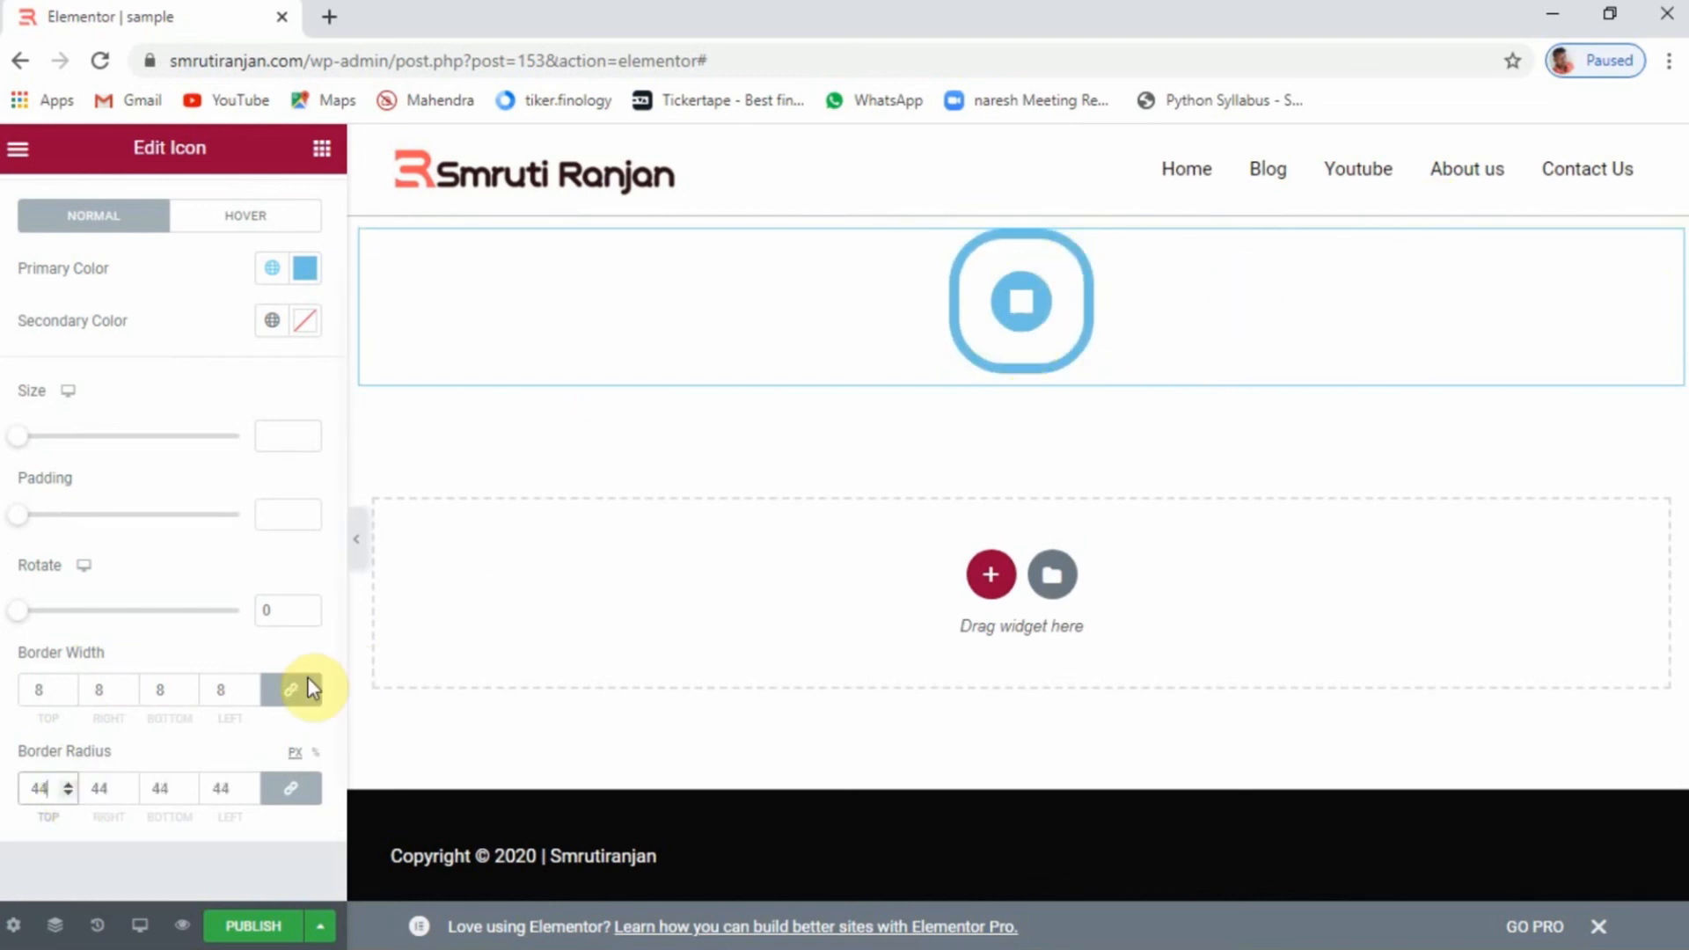
Look through the icon's advanced settings and delete the Icon widget from the page
scroll(237, 698, up, 2)
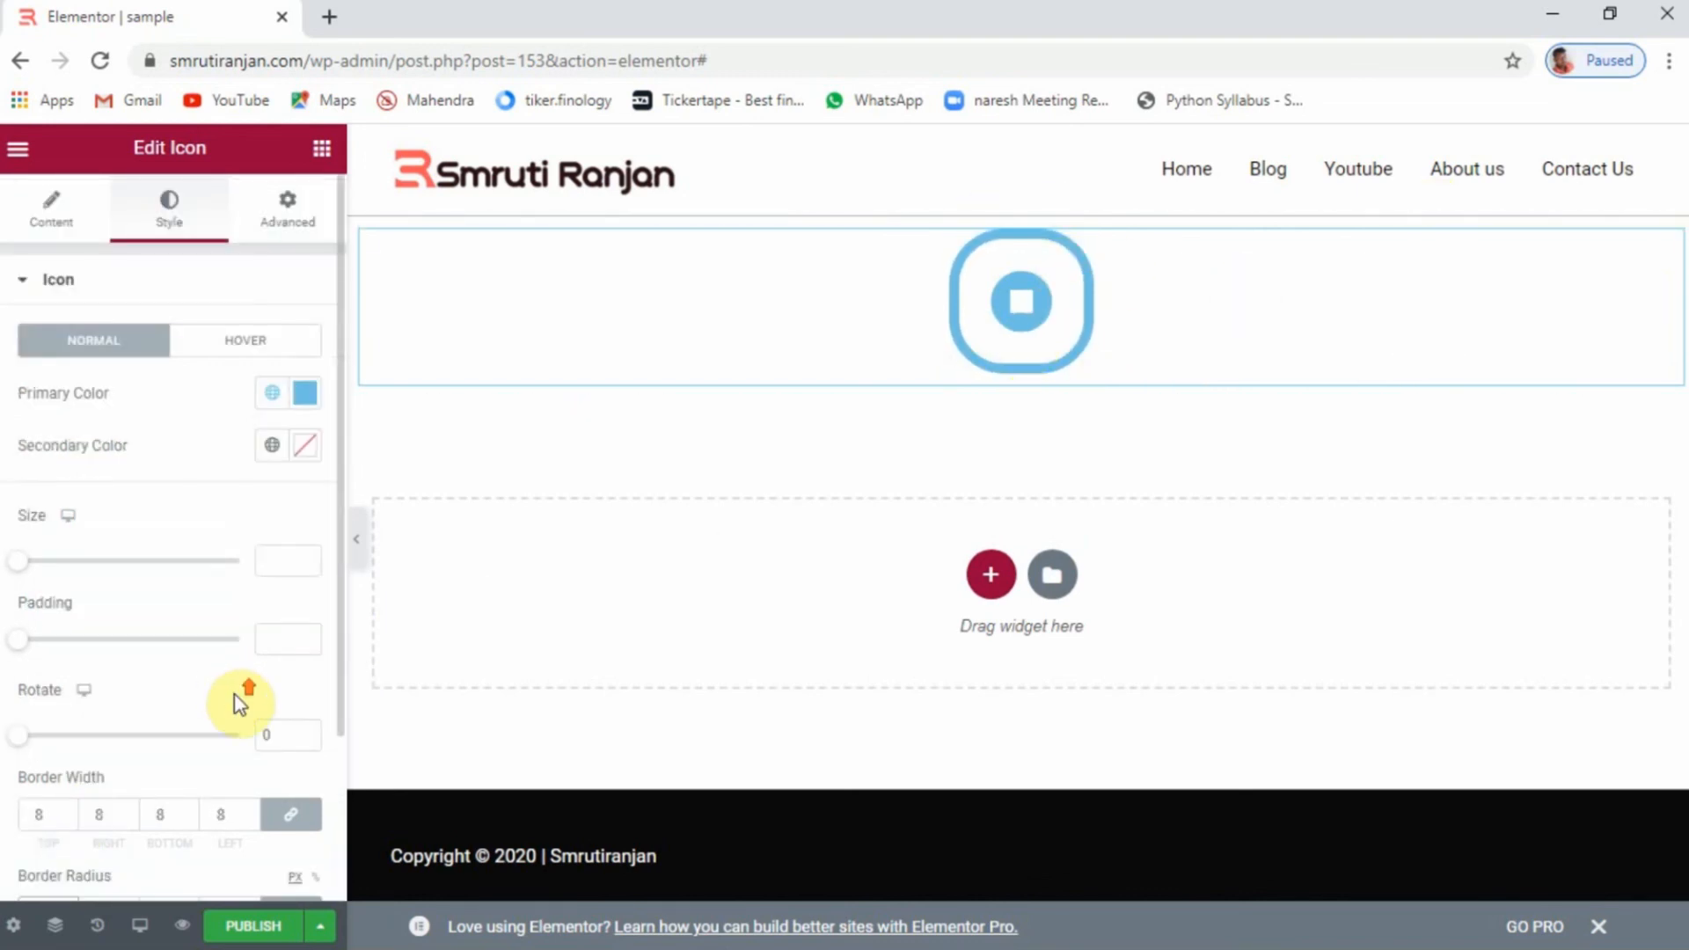
click(260, 244)
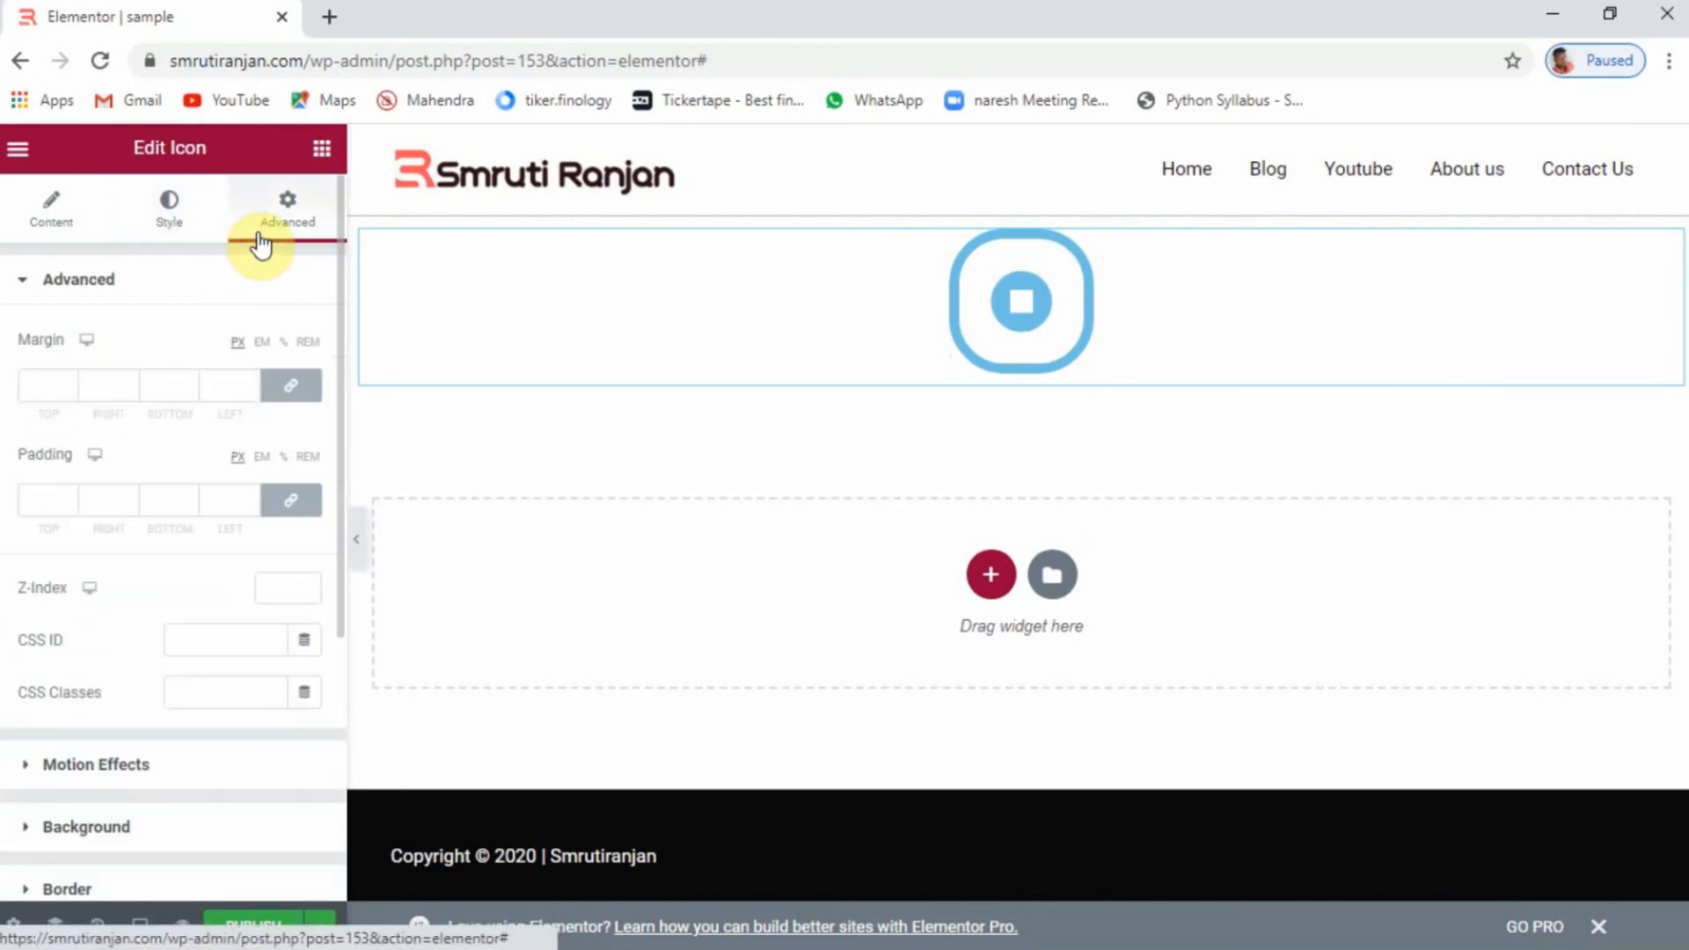
scroll(185, 431, down, 3)
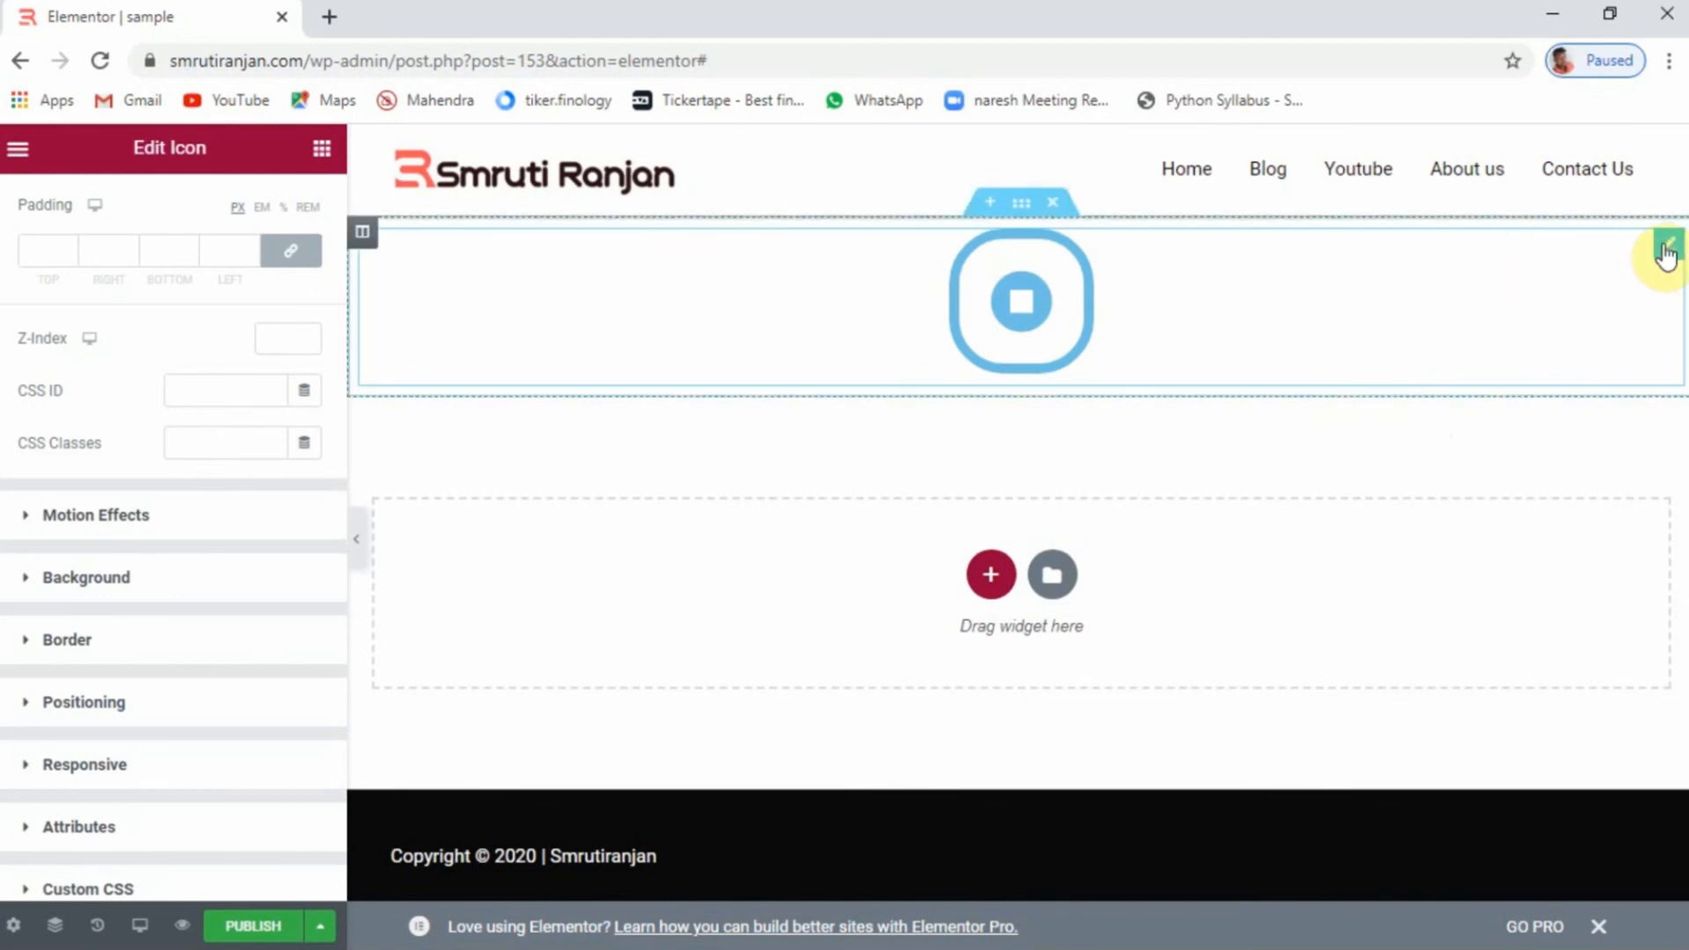
right_click(1665, 254)
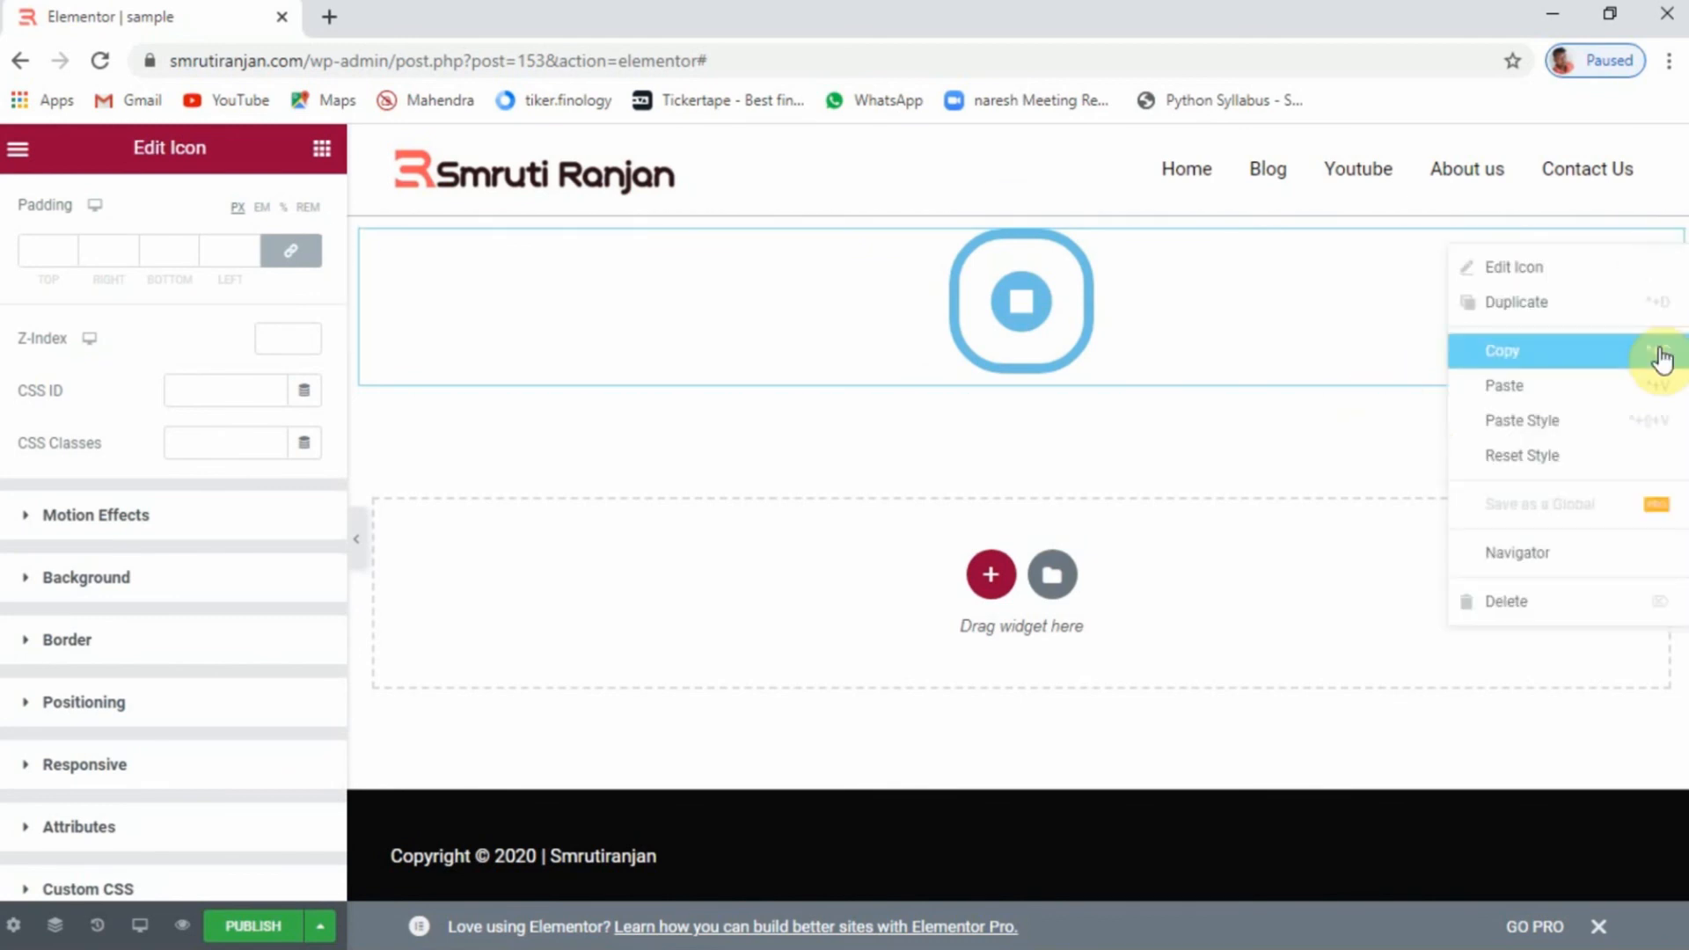
click(1526, 602)
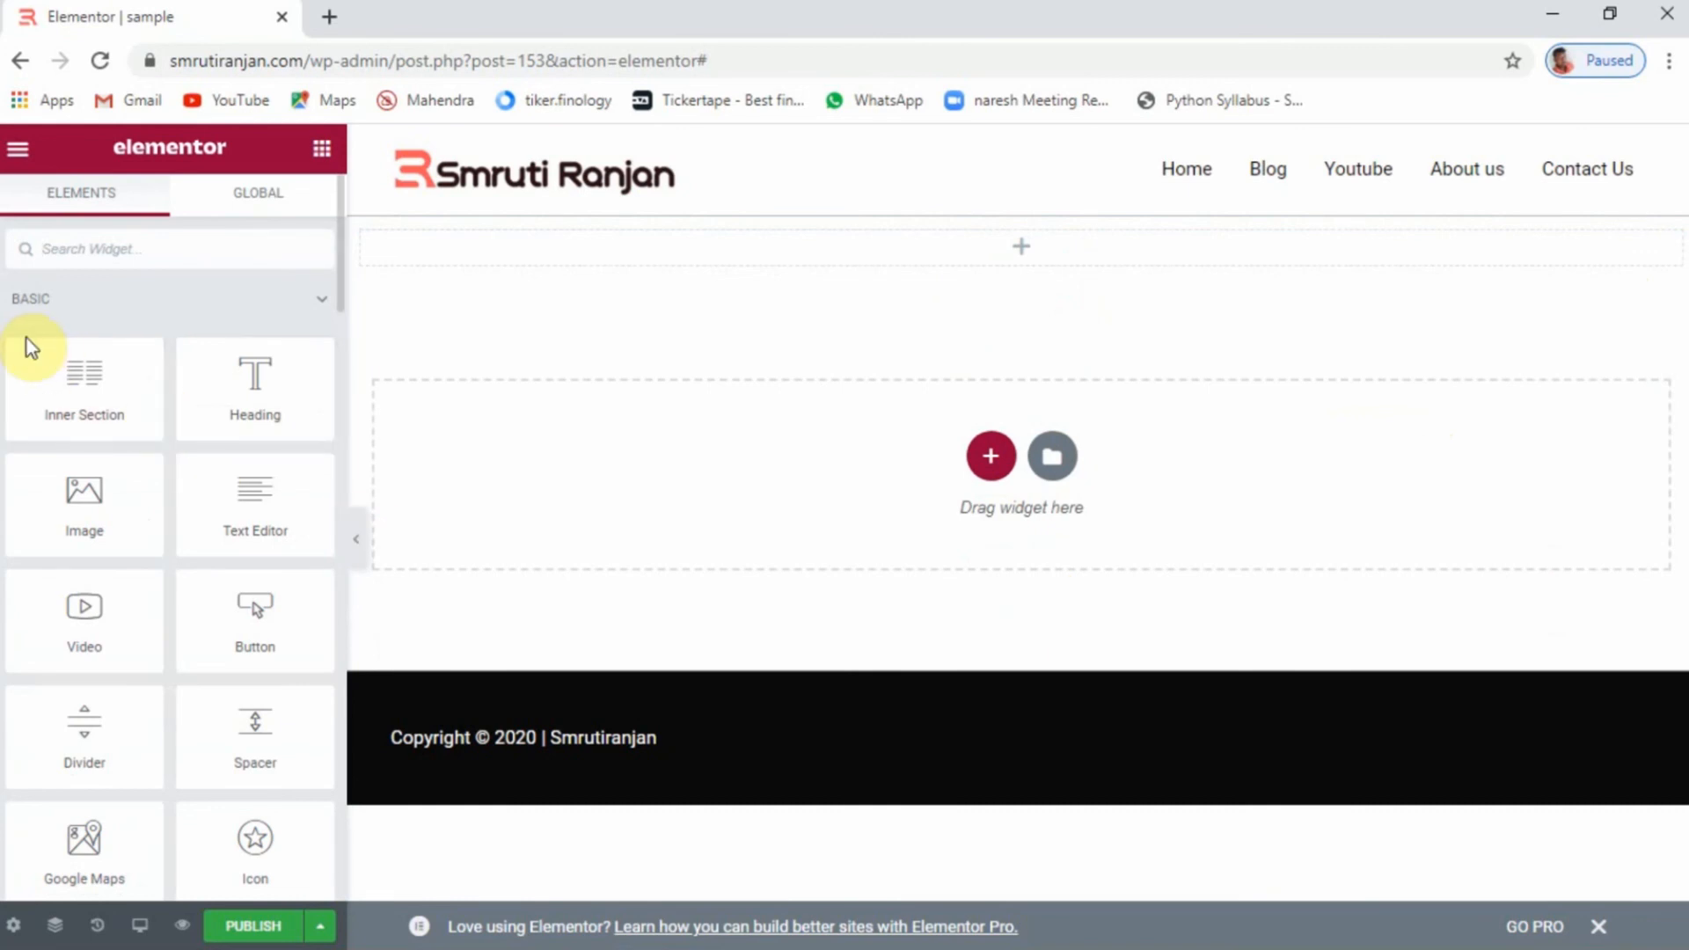
Look through the remaining widget categories, from the Pro and General widgets down to Site, WooCommerce and WordPress
scroll(193, 530, down, 2)
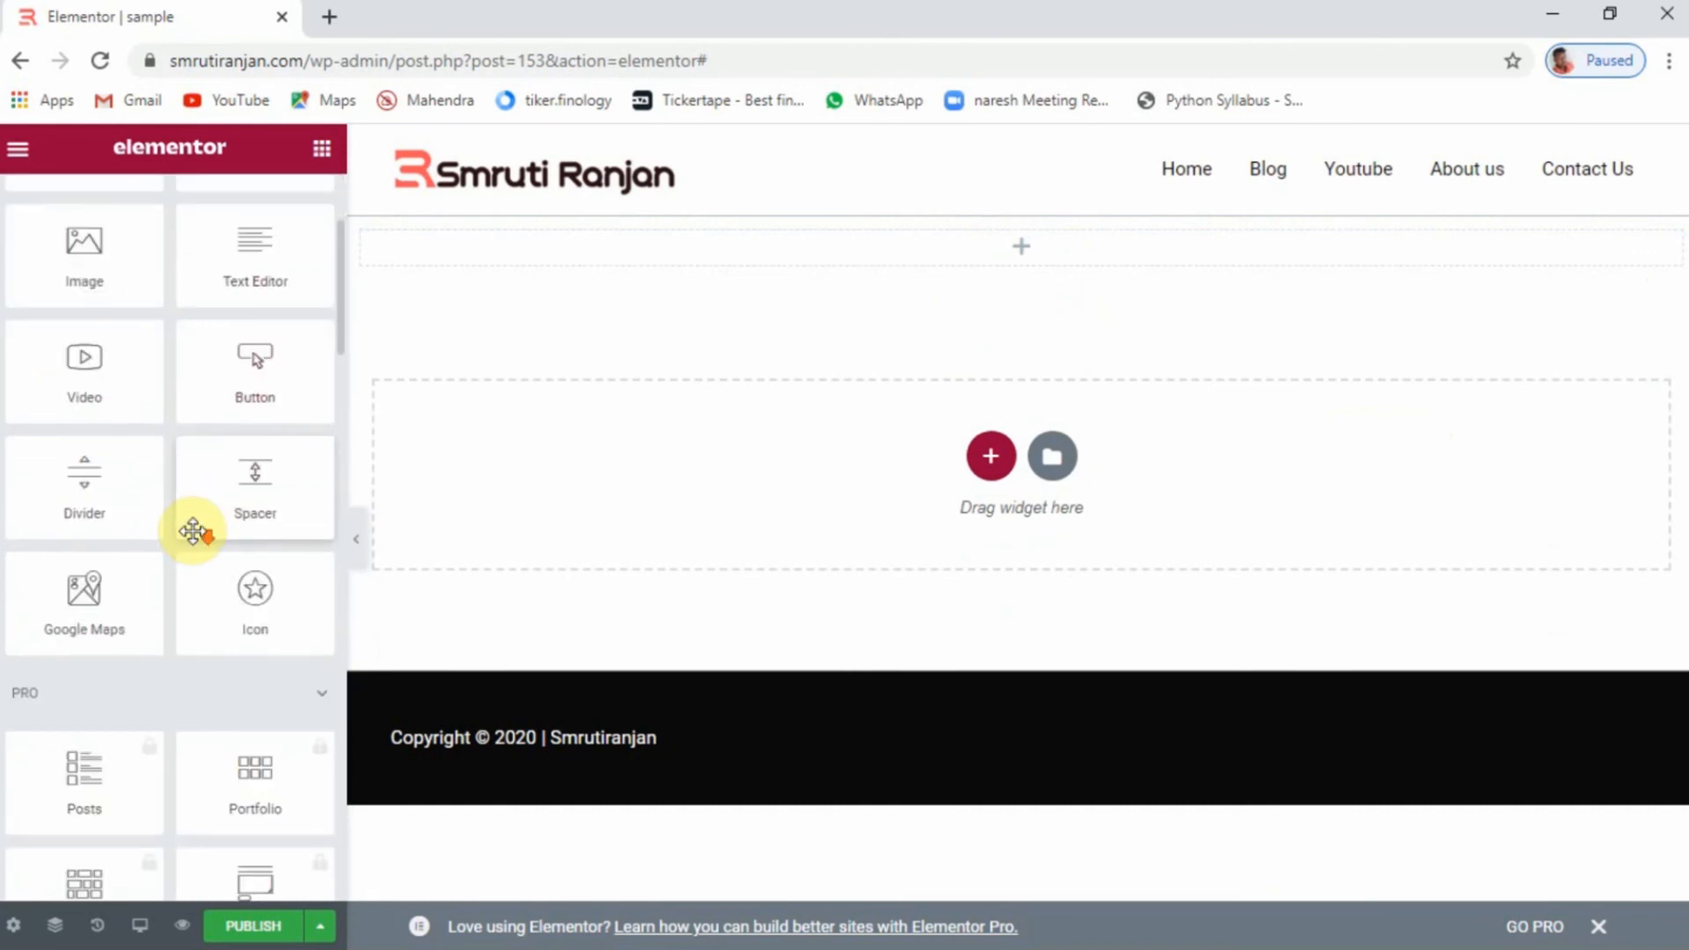
scroll(182, 666, down, 1)
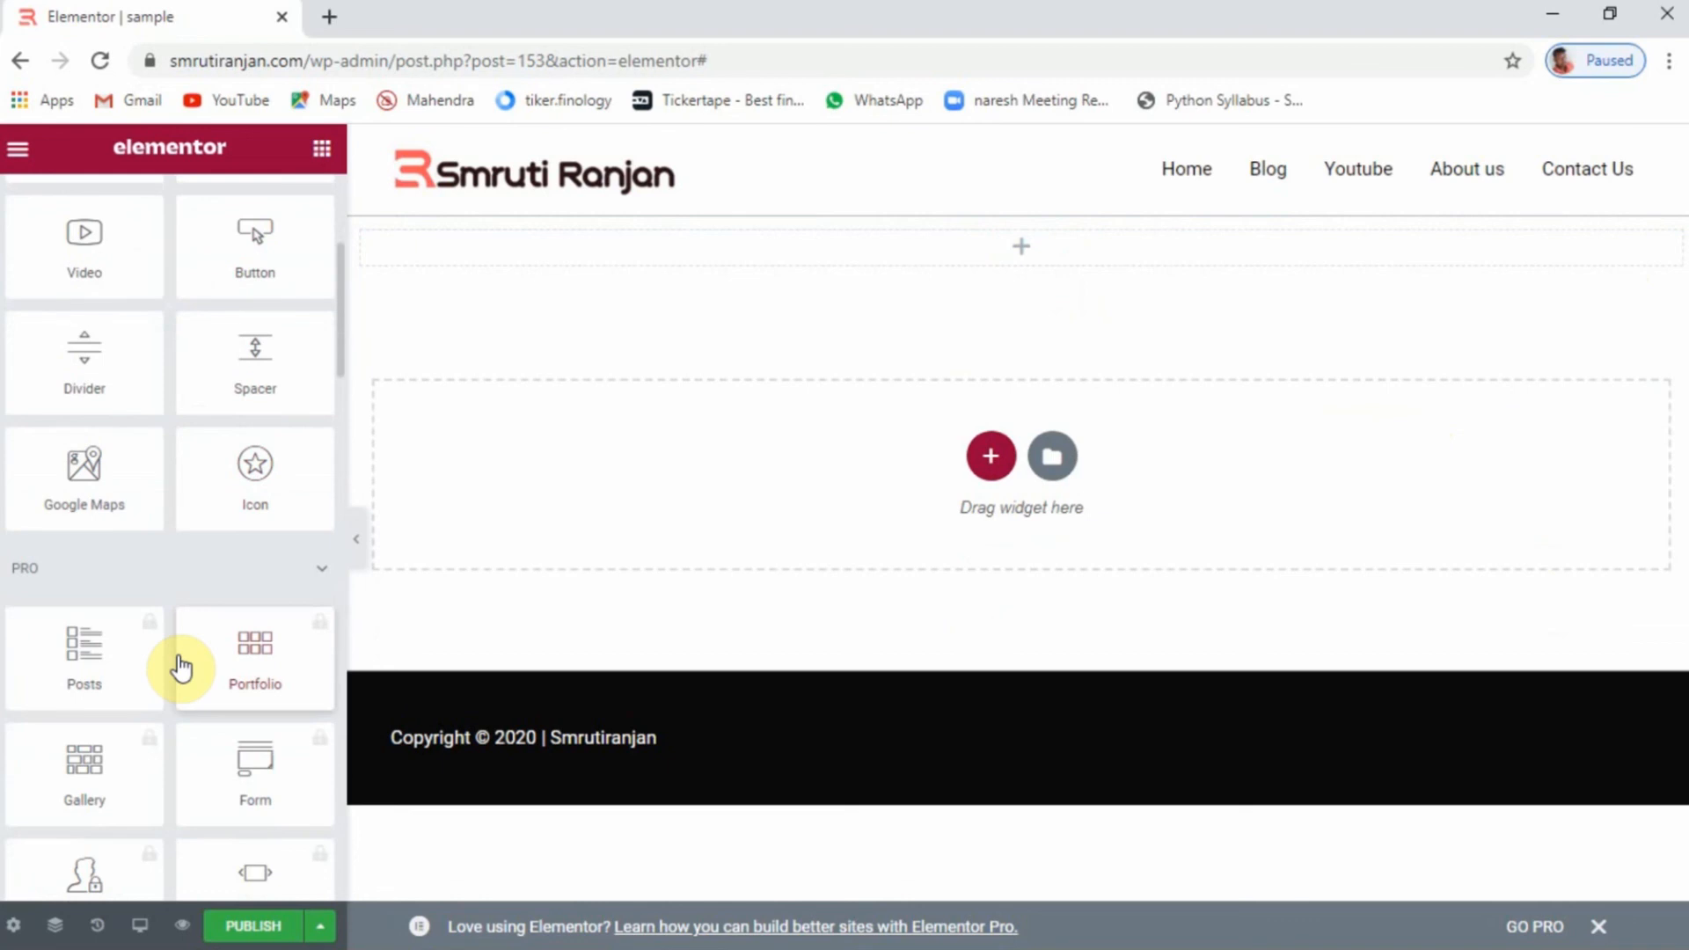
scroll(207, 770, down, 3)
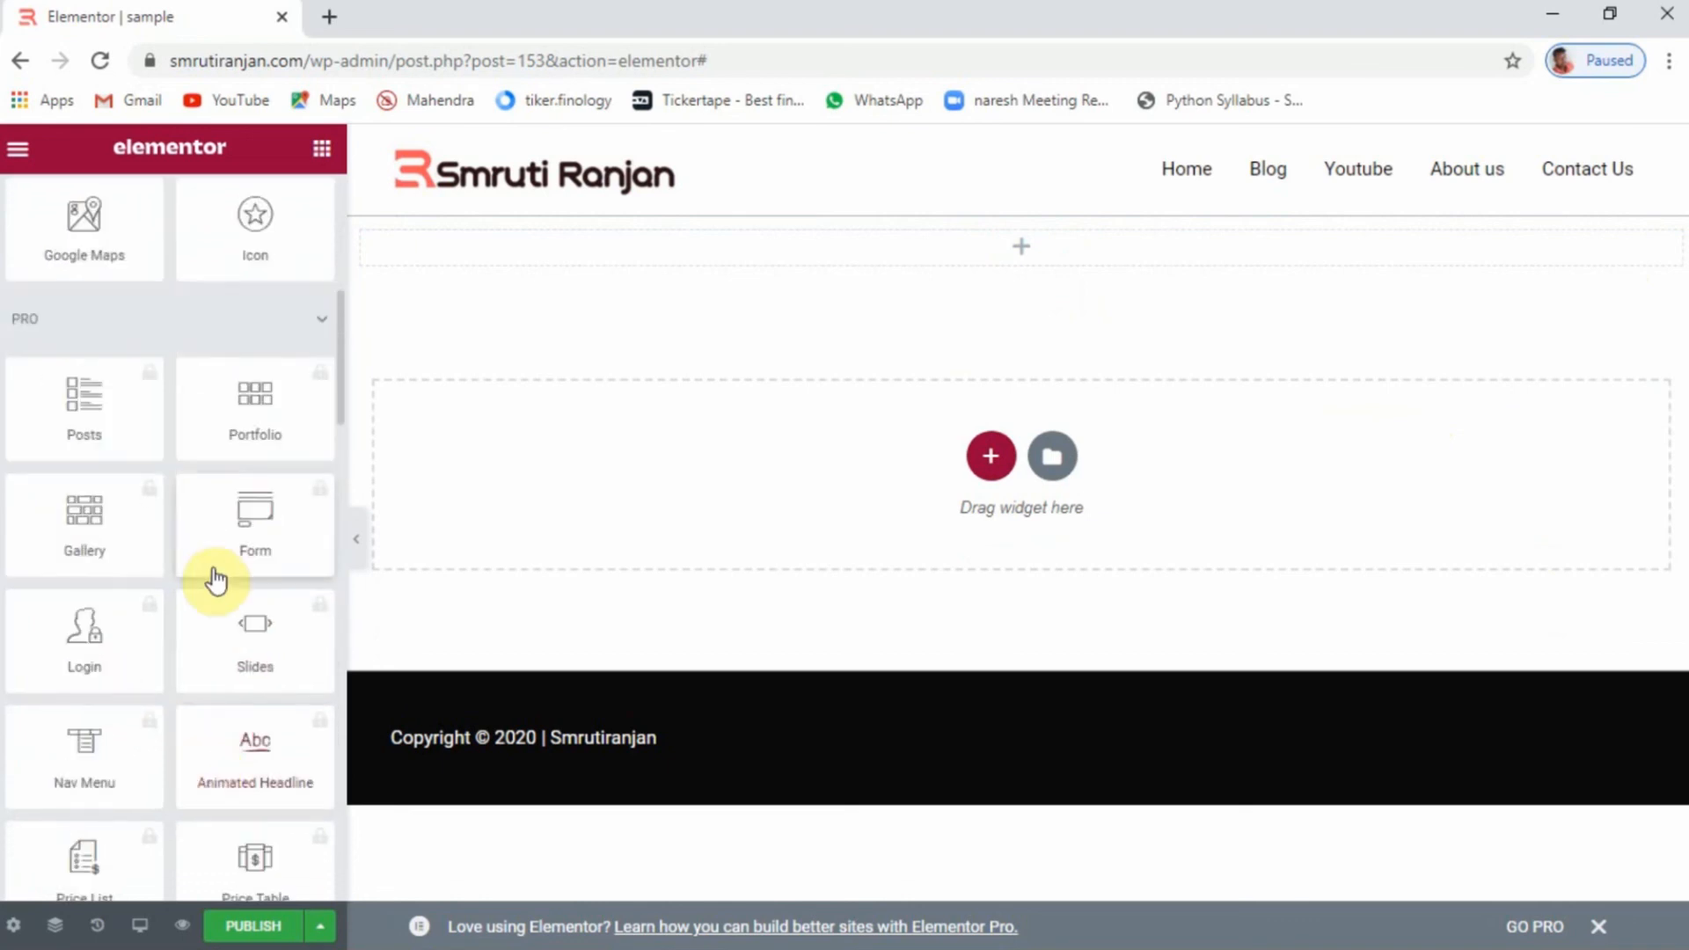
scroll(275, 754, down, 8)
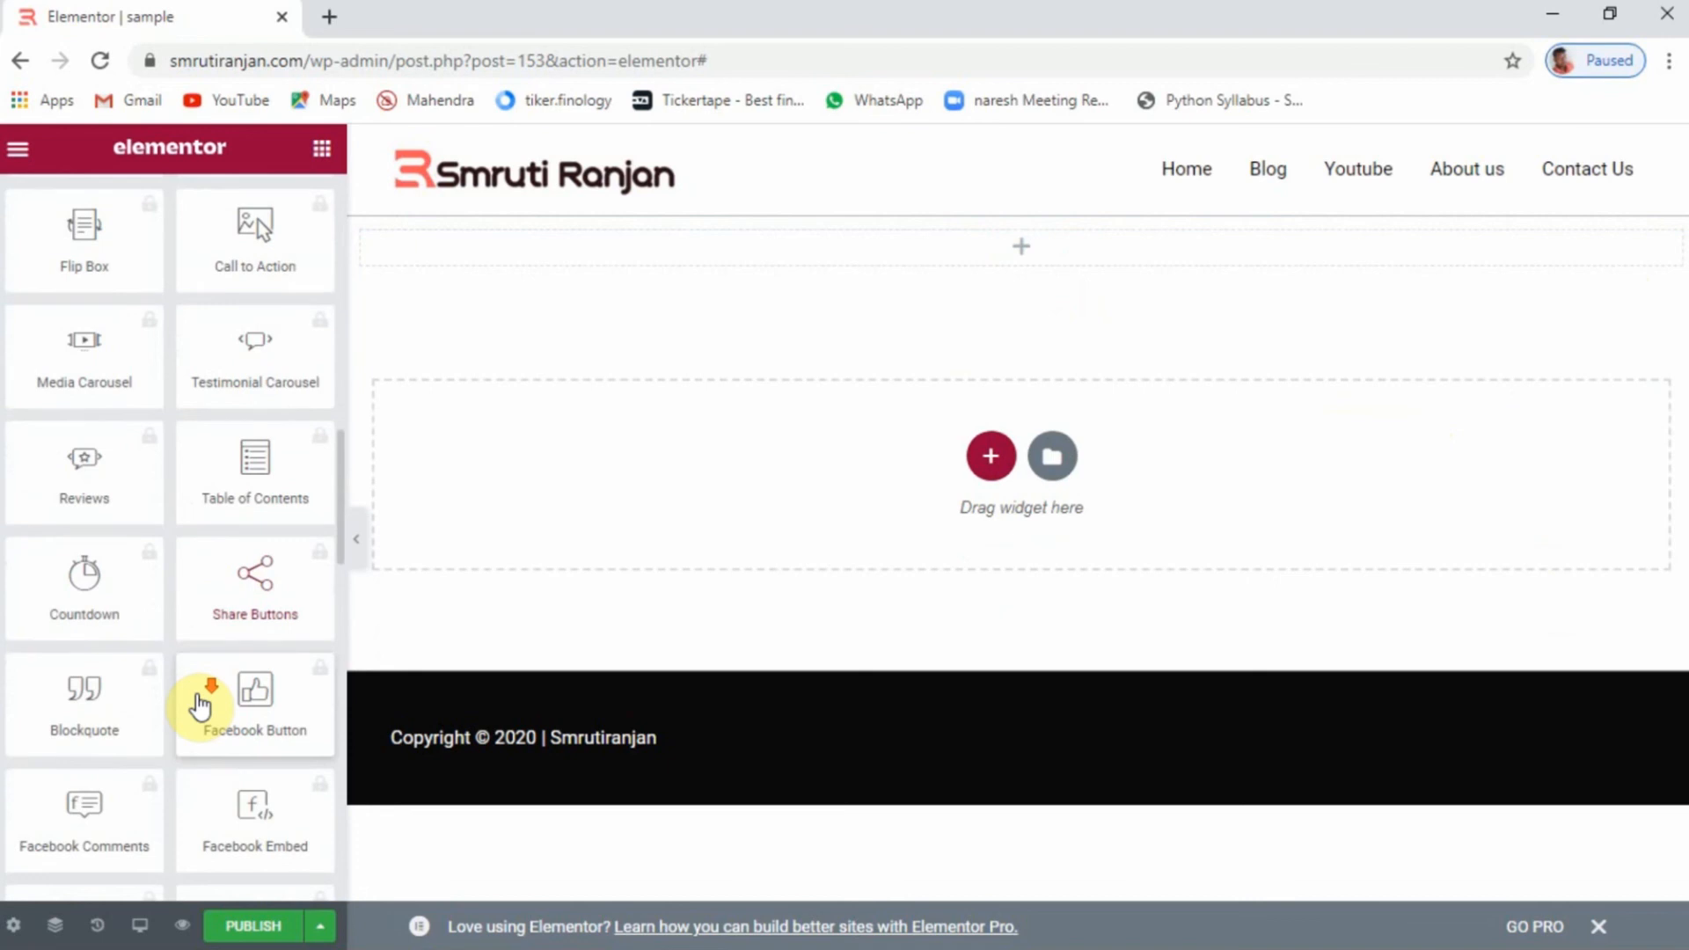
scroll(200, 704, down, 3)
scroll(53, 801, down, 3)
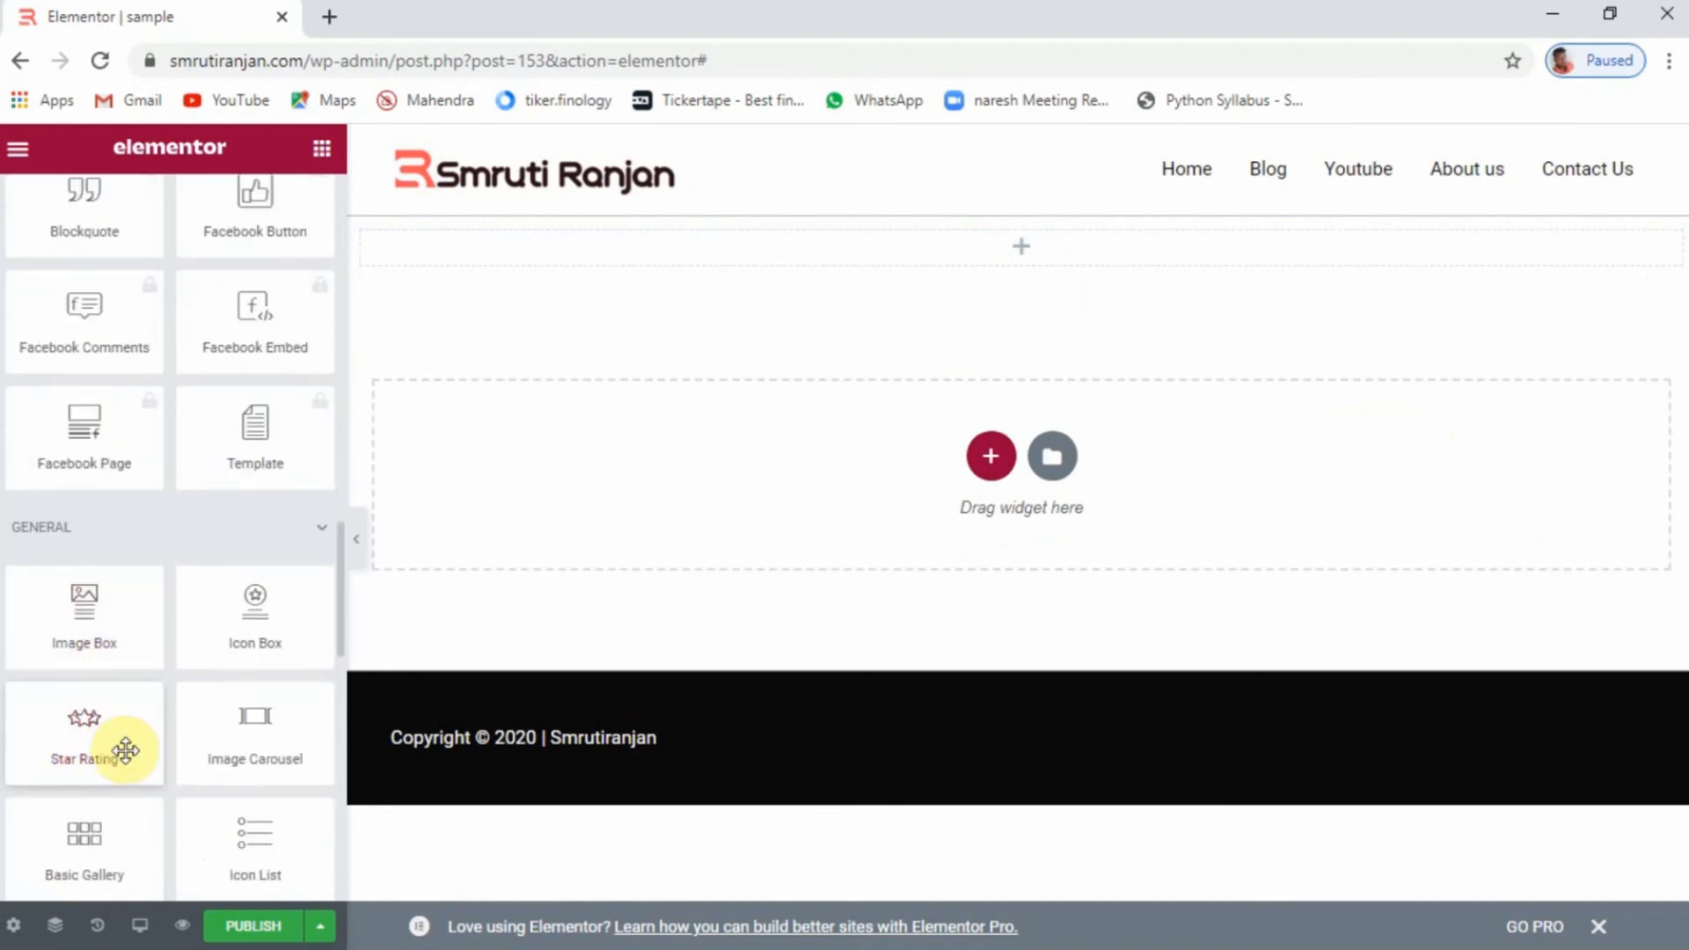
scroll(125, 749, down, 12)
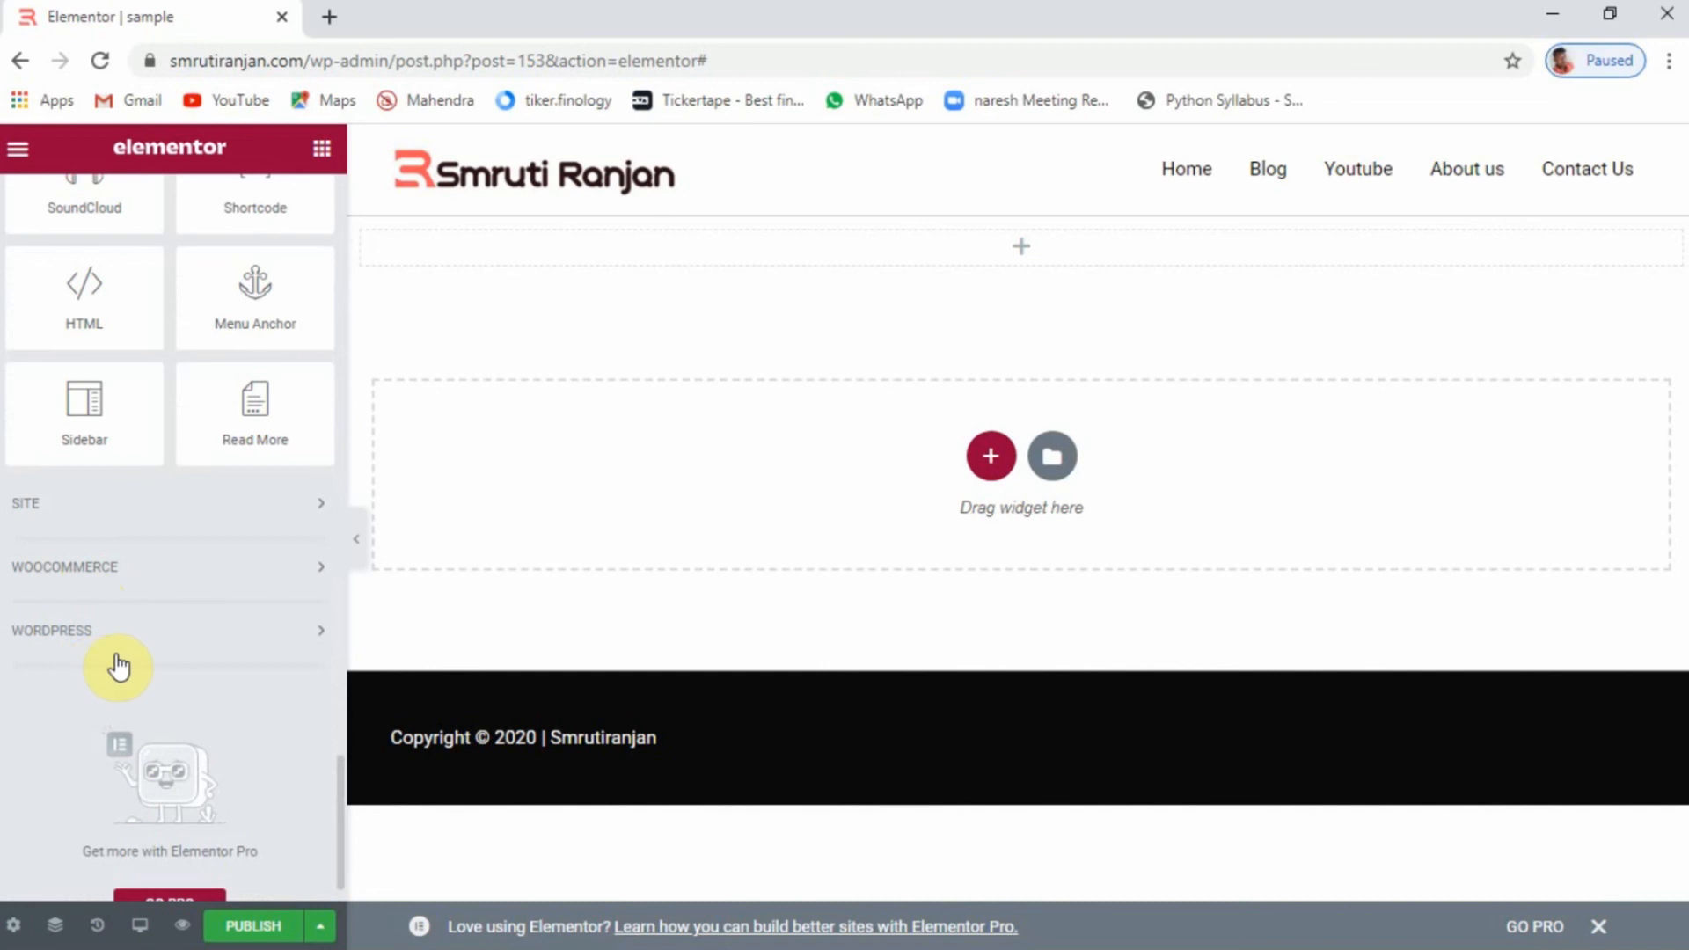
scroll(119, 667, up, 4)
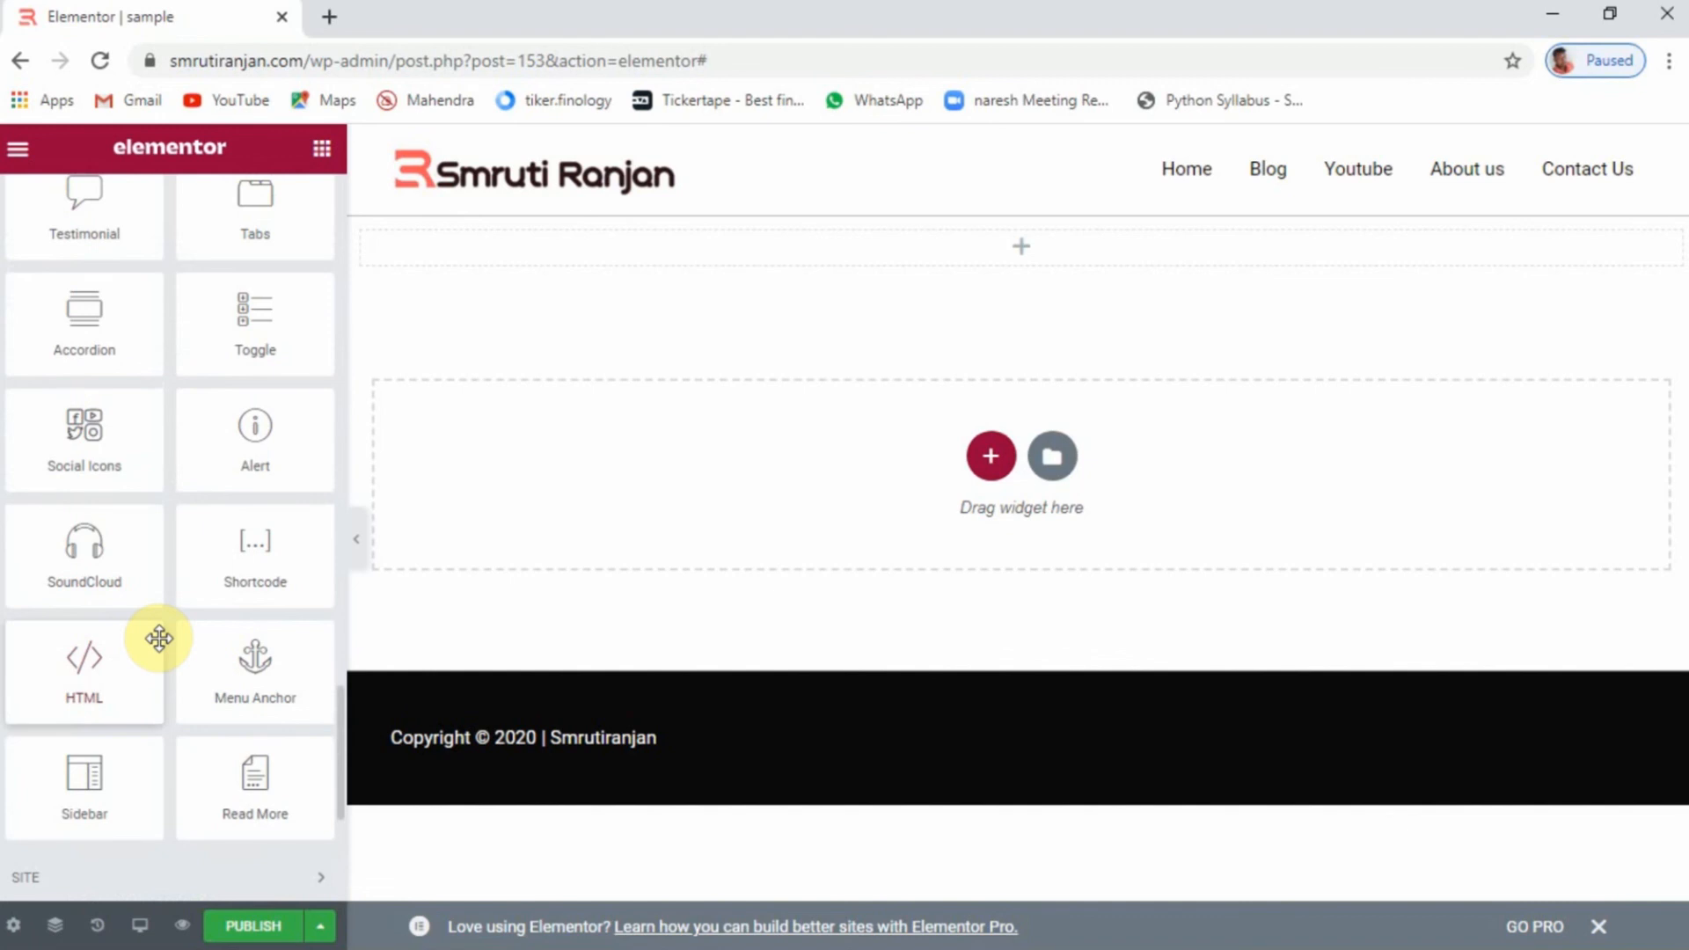